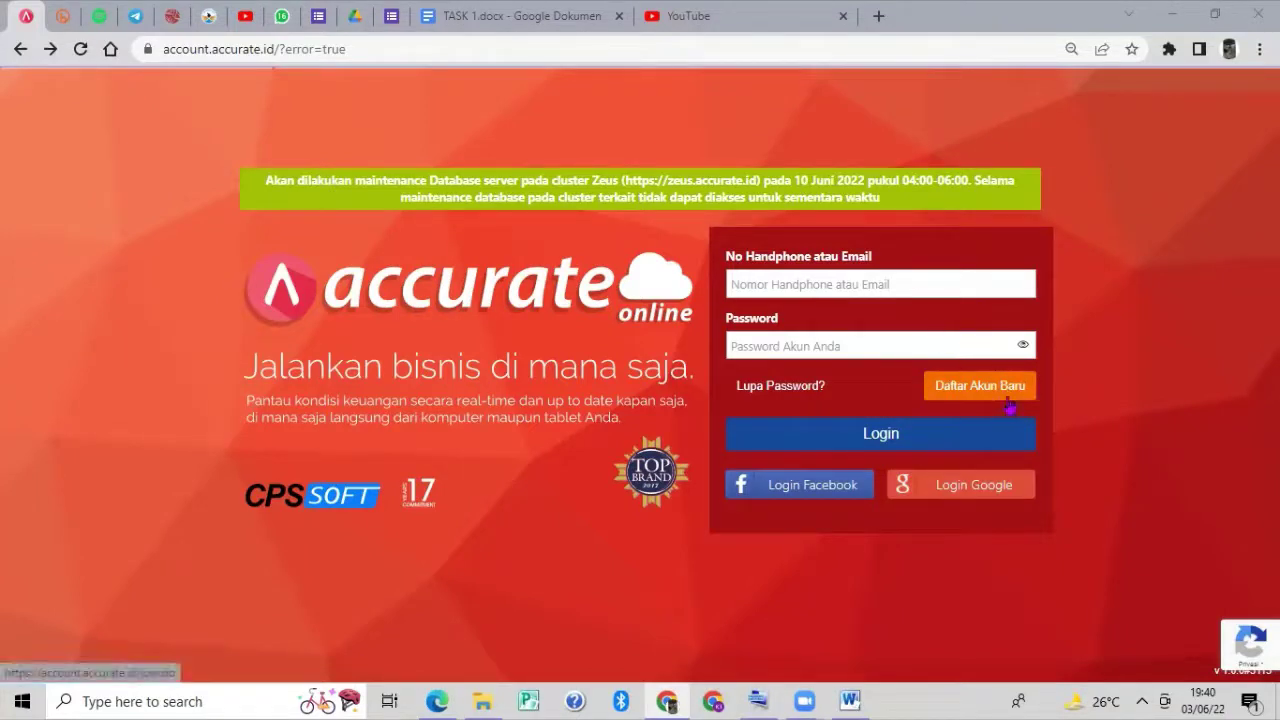
Sign in to Accurate Online with the linked Google account.
left_click(944, 484)
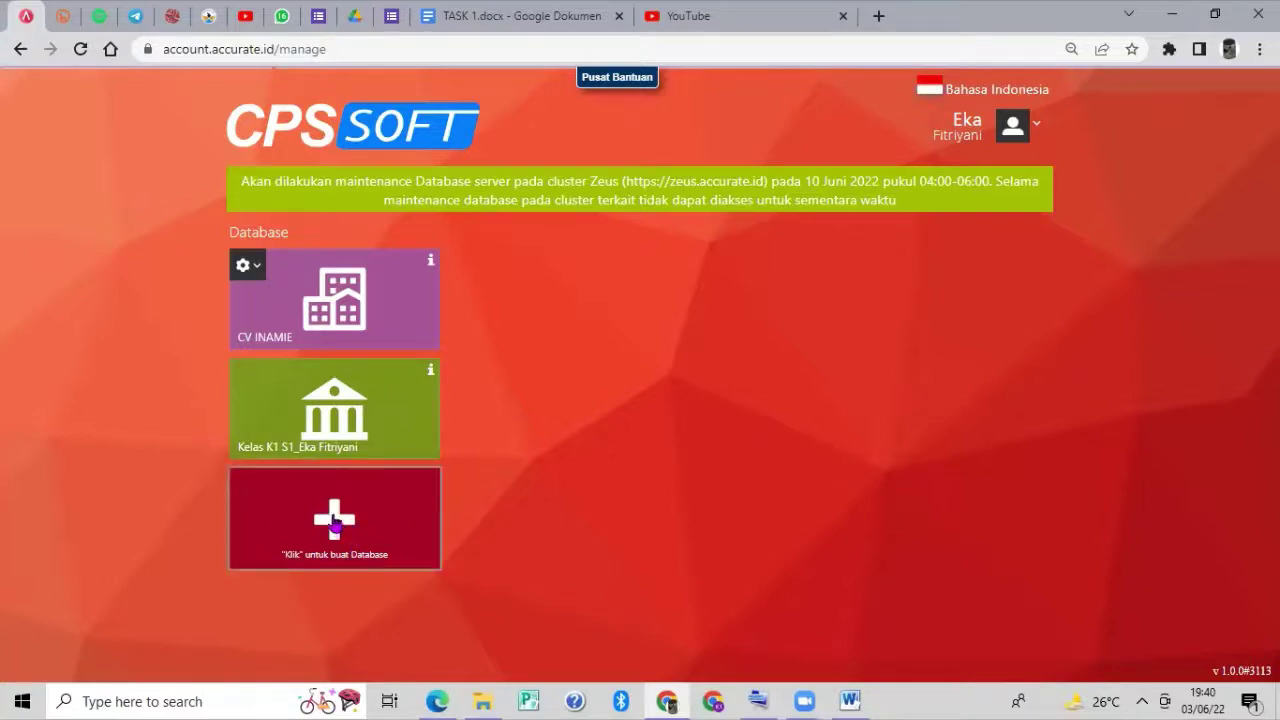
Save a new database aliased 'CV INAMIE' plus the user's name, with blue background and bank logo.
left_click(334, 524)
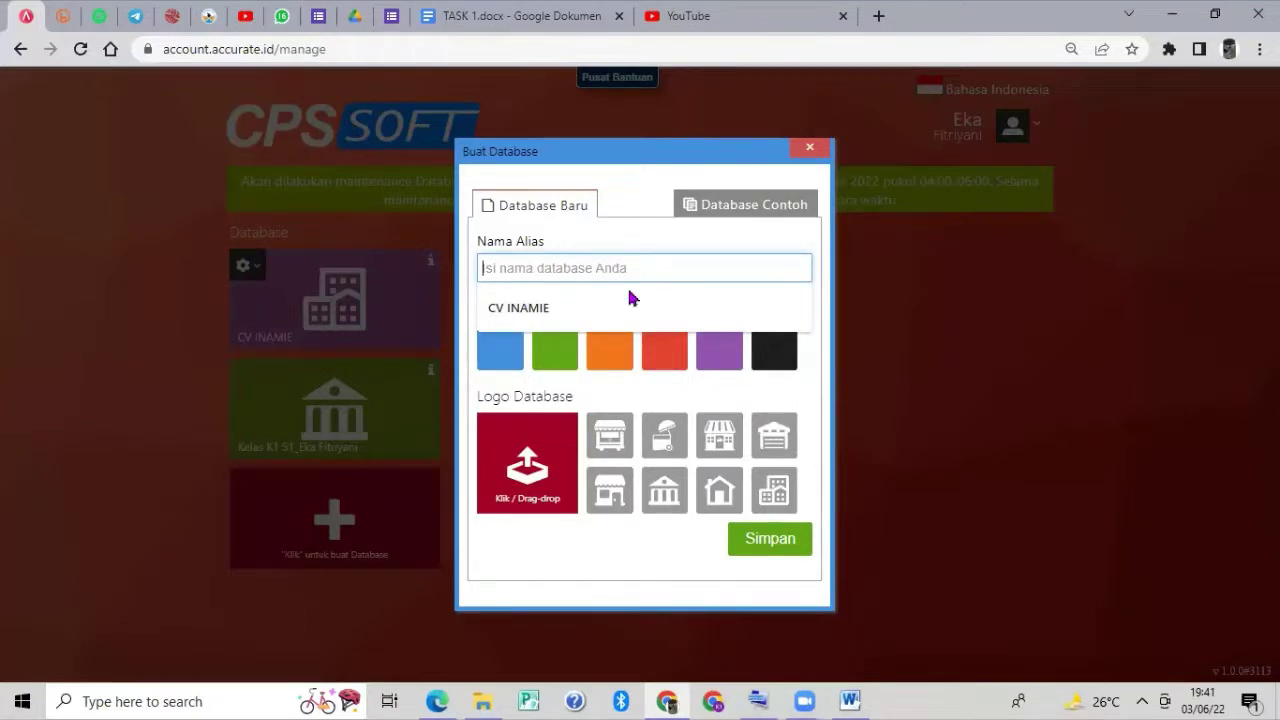
type("CV")
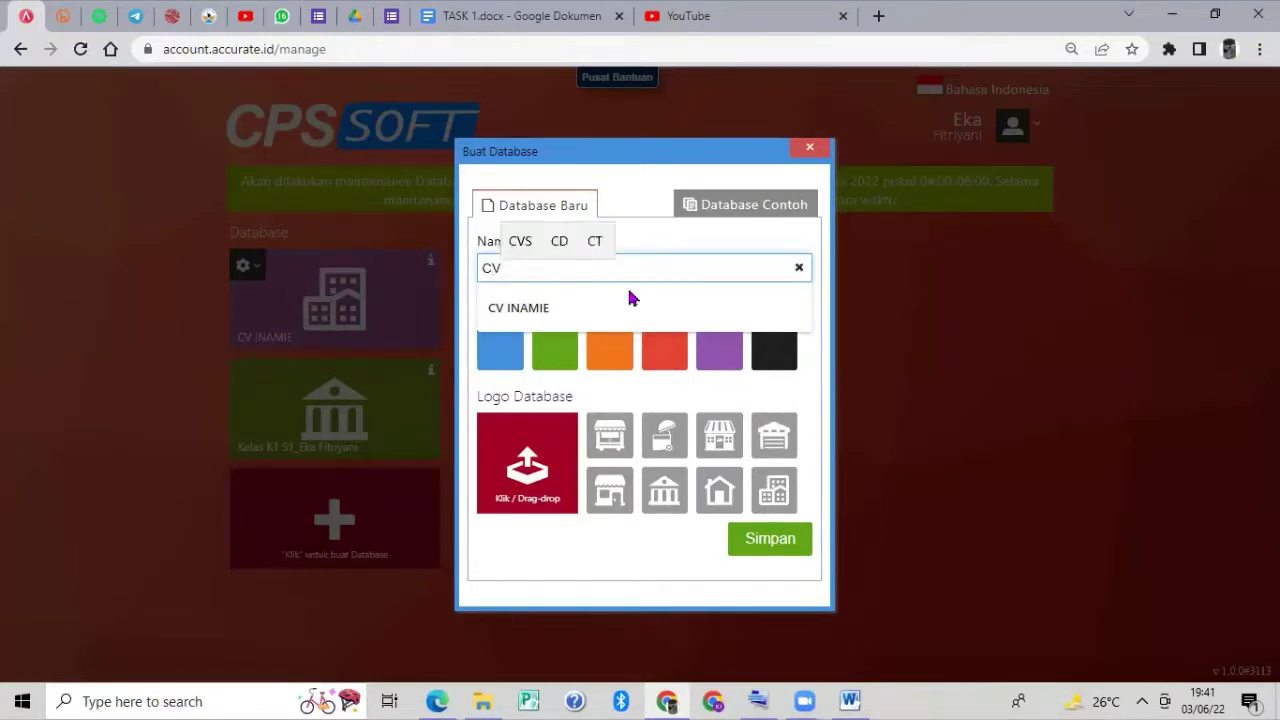
type(" INAMIE")
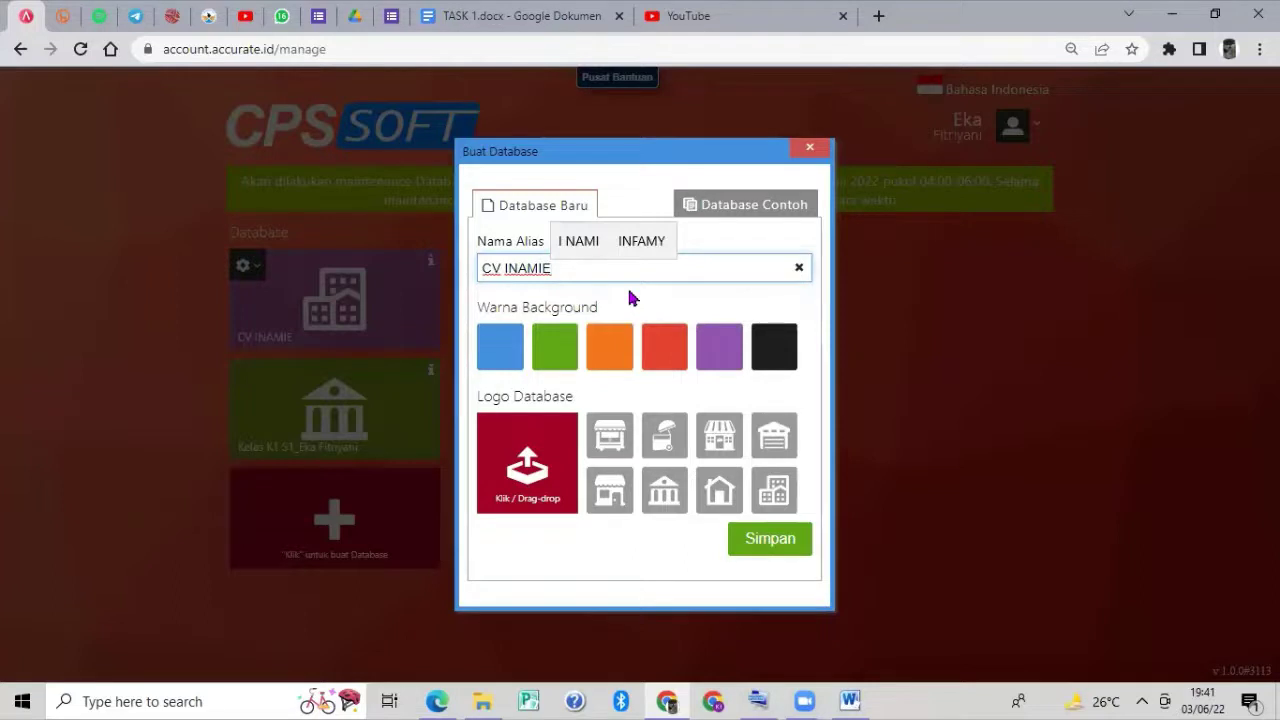
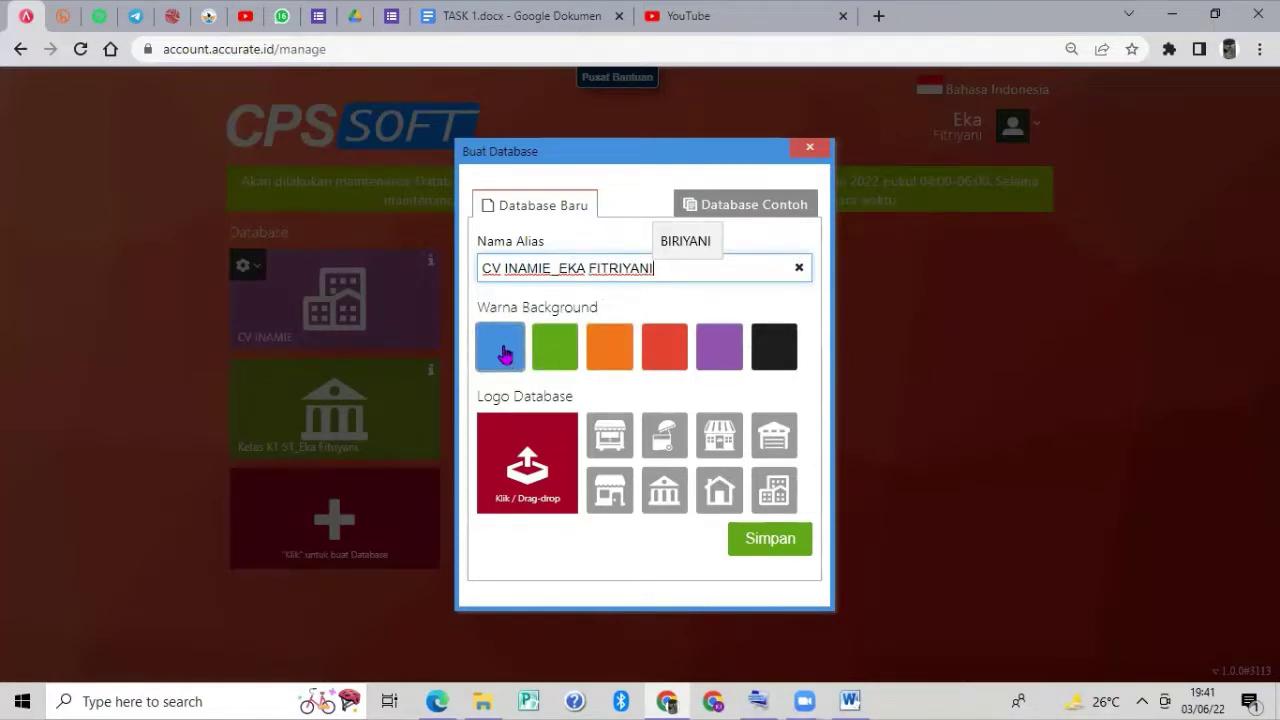
left_click(505, 352)
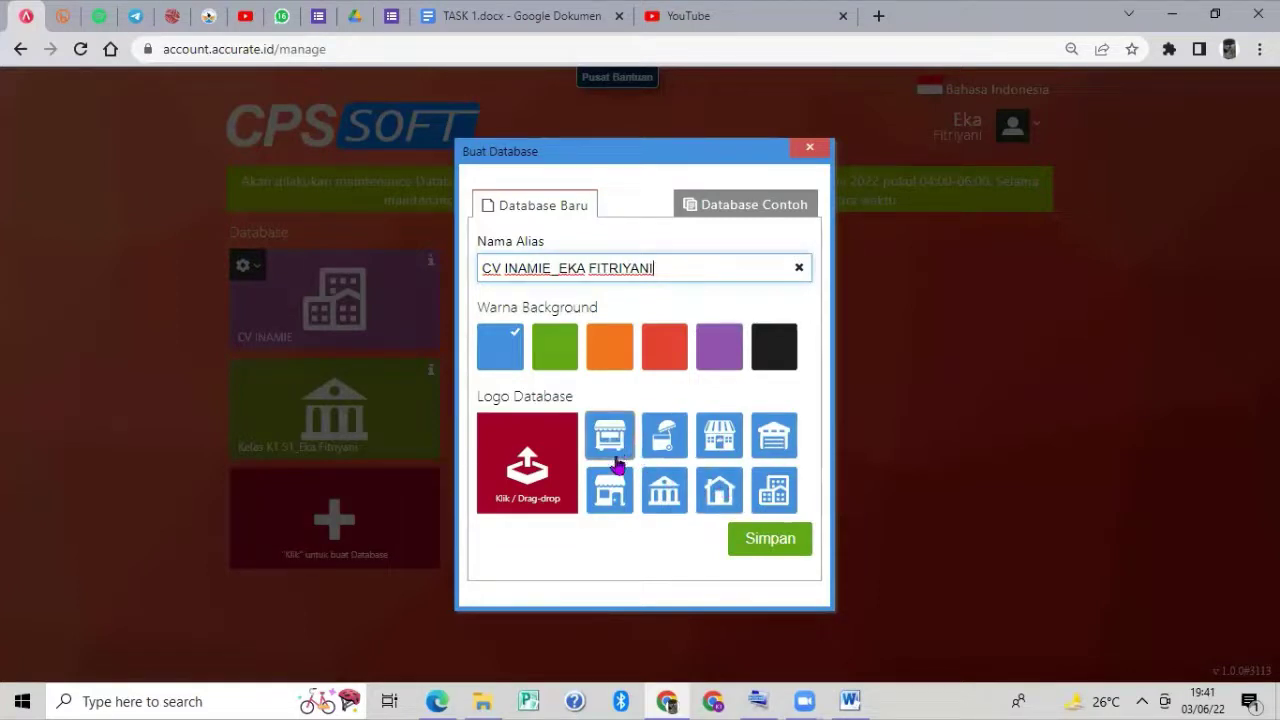
left_click(660, 490)
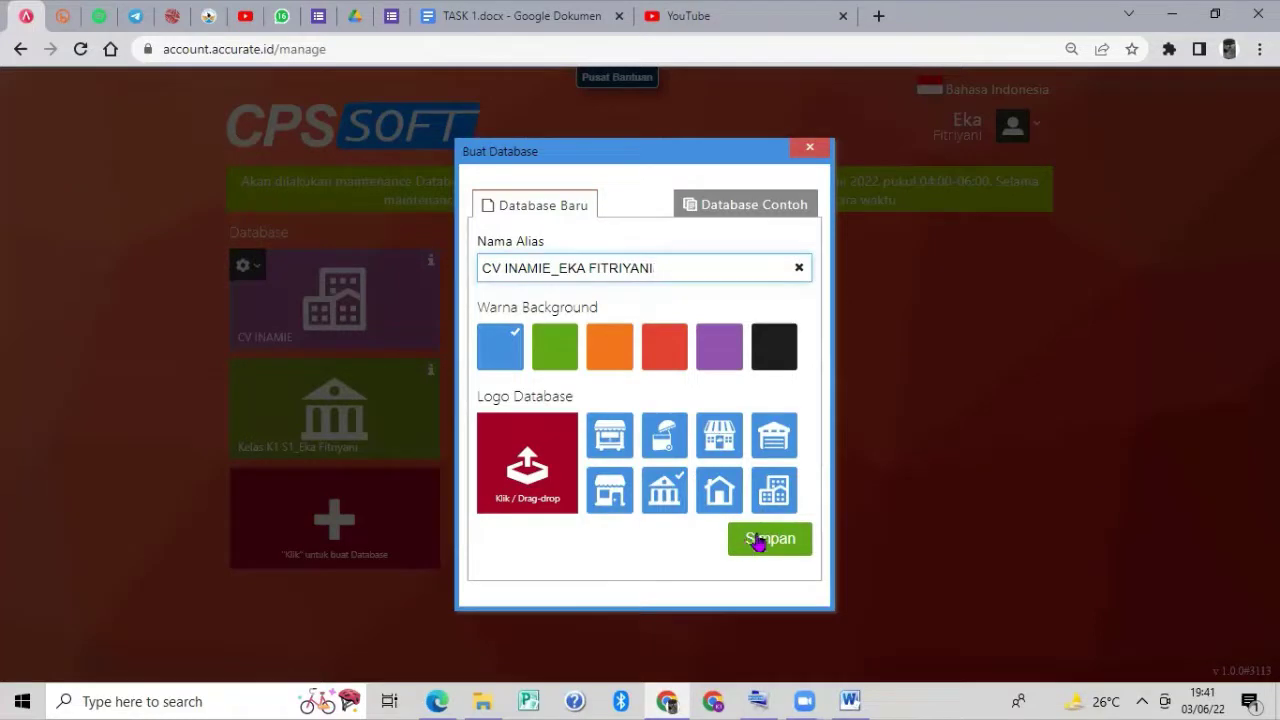
left_click(759, 541)
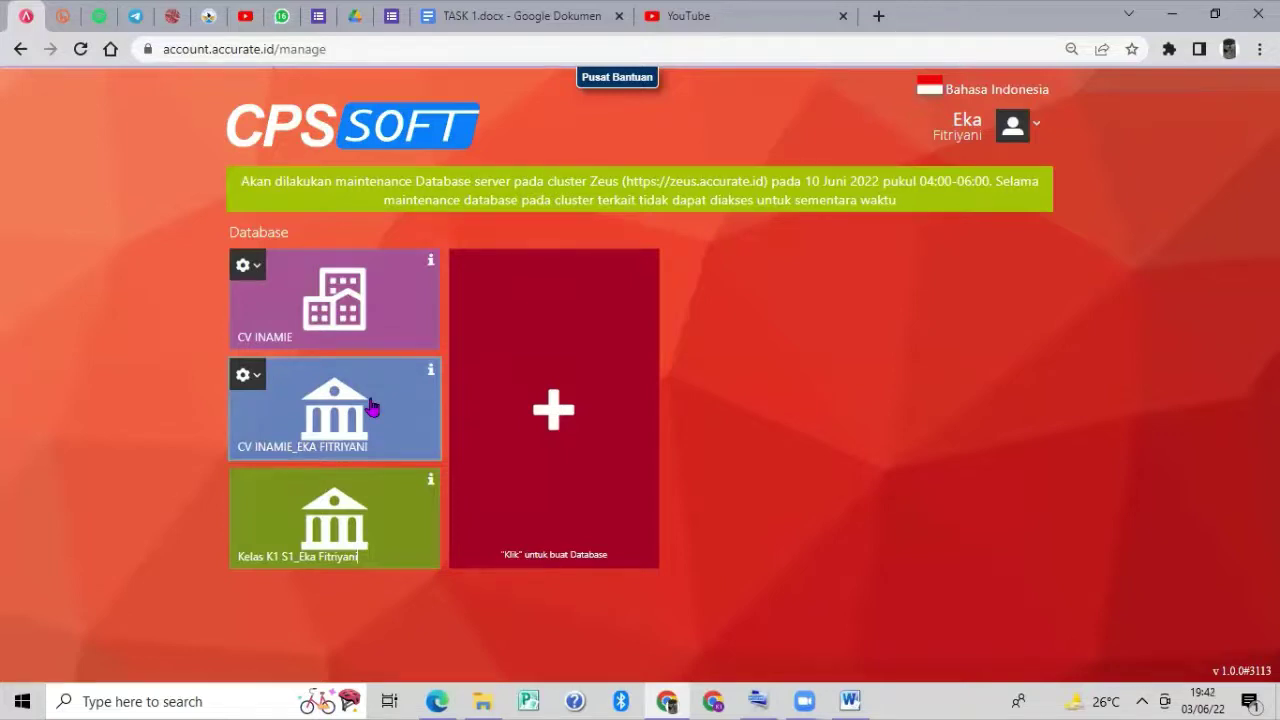
Open the new CV INAMIE database from the database list.
left_click(370, 405)
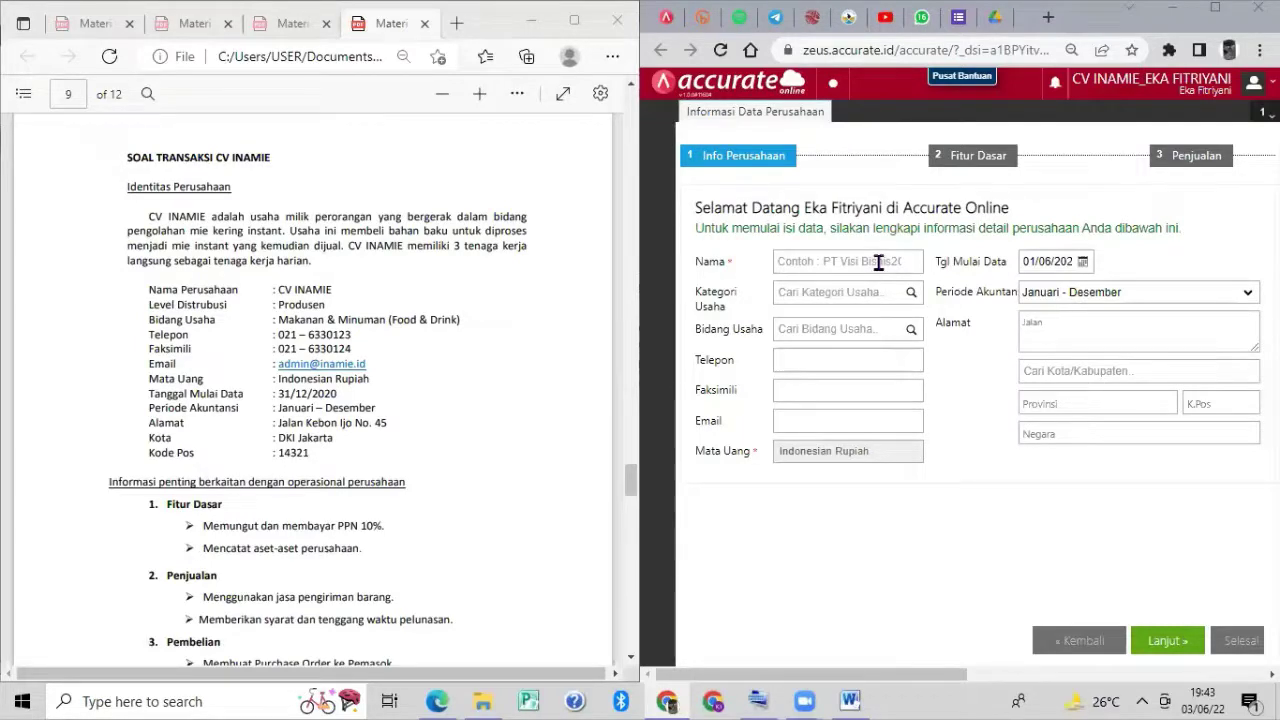
Enter company name CV INAMIE, category PRODUSEN and business field Food & Drink.
left_click(878, 261)
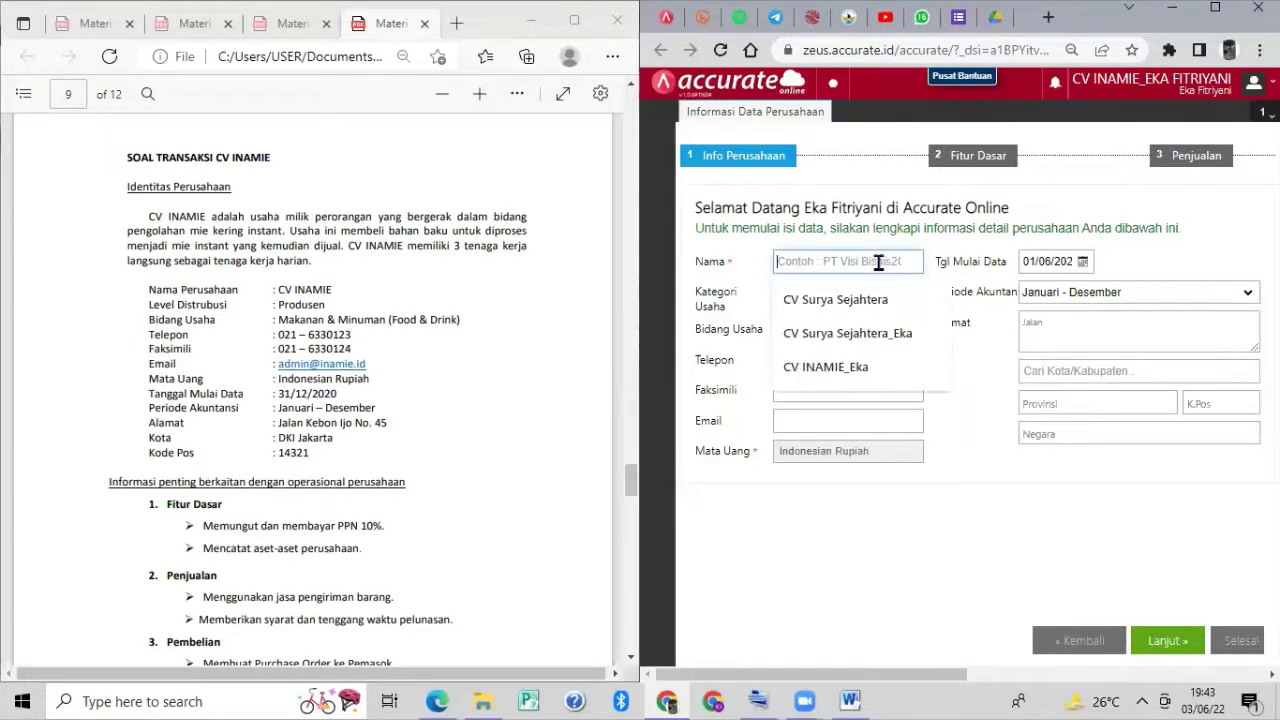
type("CV INAMIE")
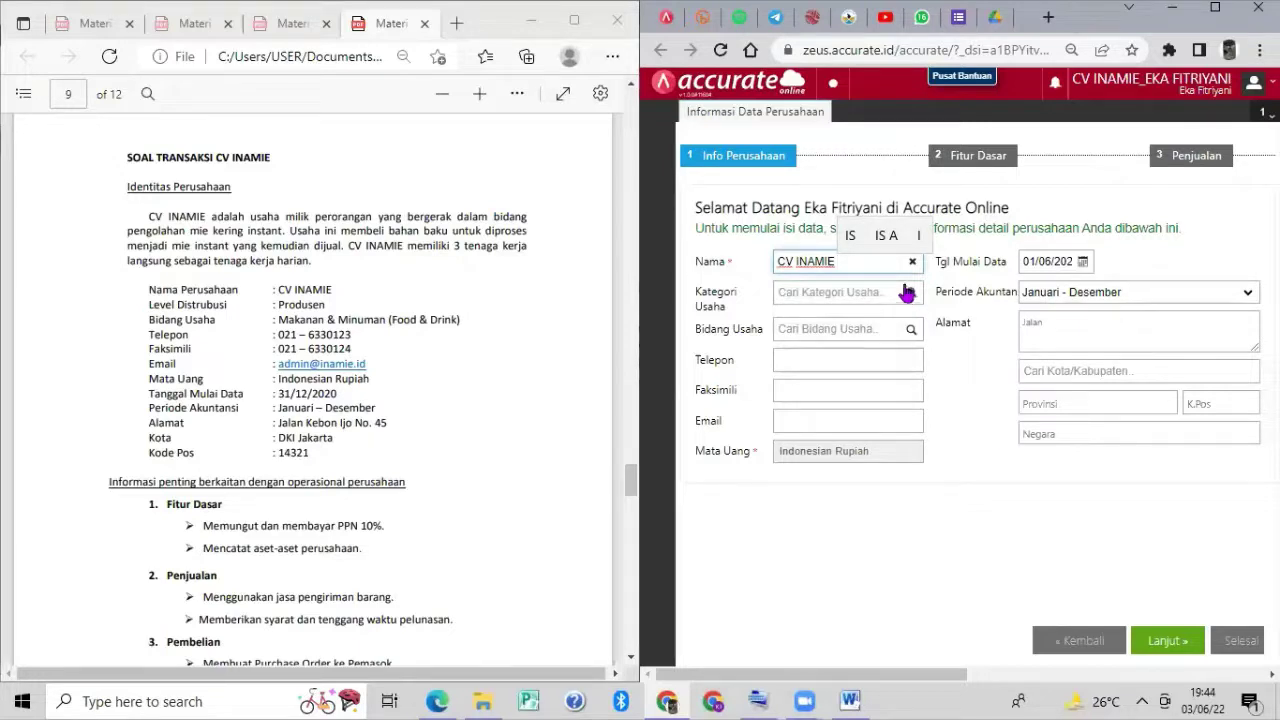
left_click(912, 292)
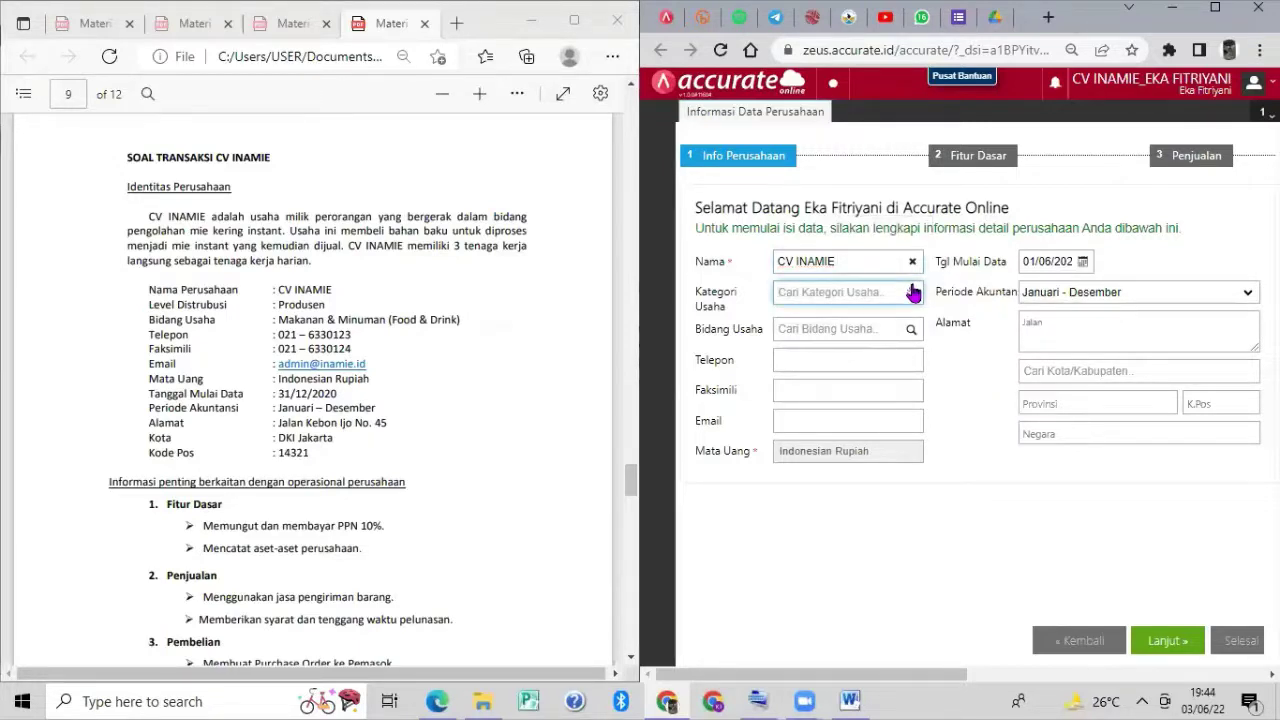
left_click(910, 291)
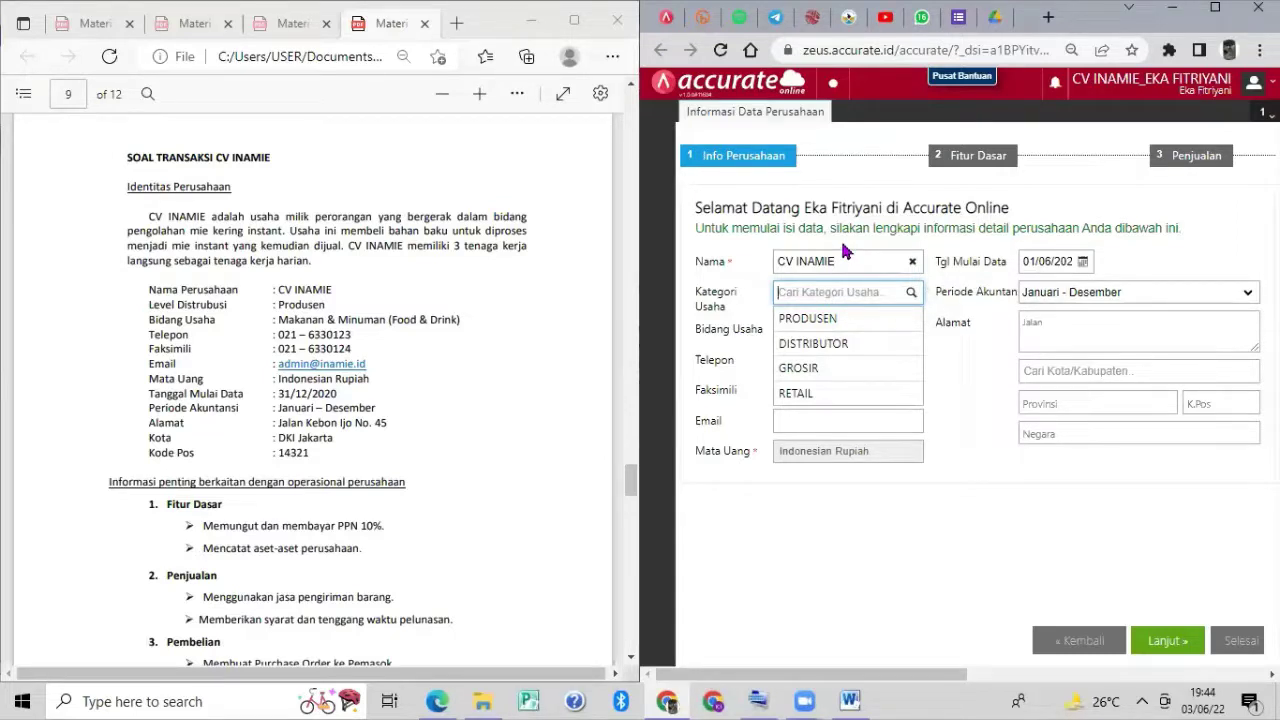
left_click(831, 313)
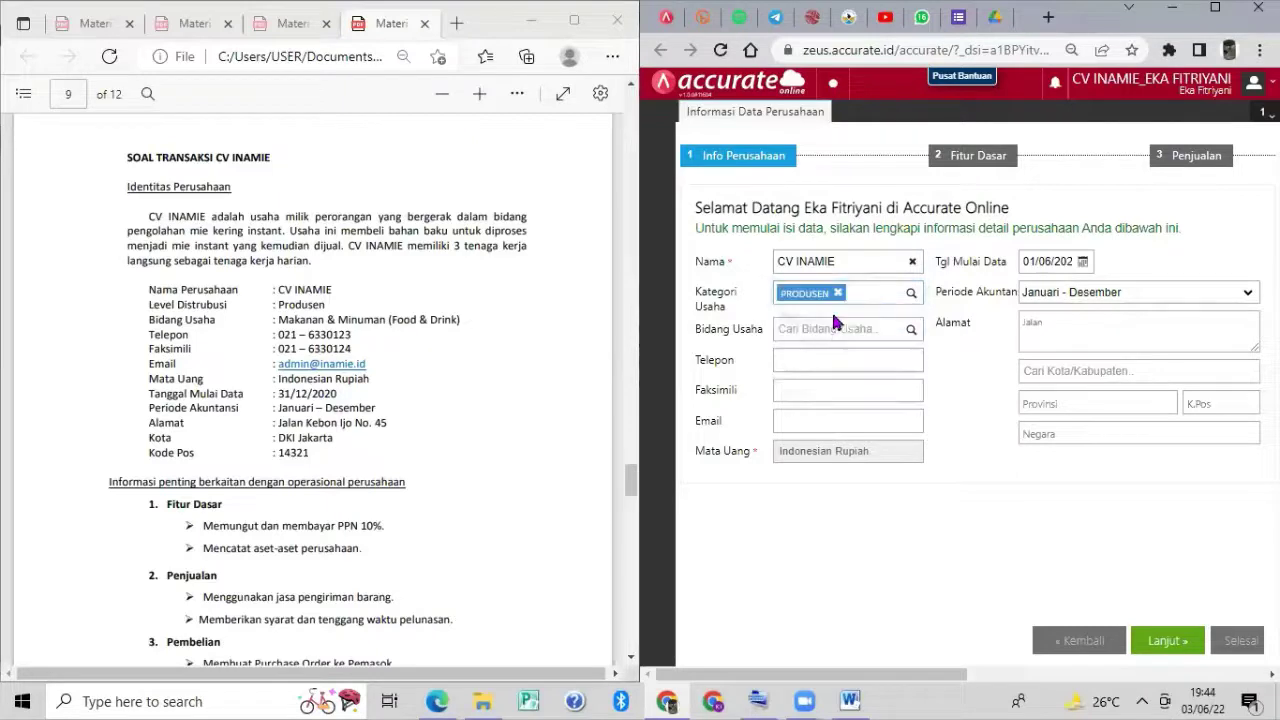
left_click(872, 329)
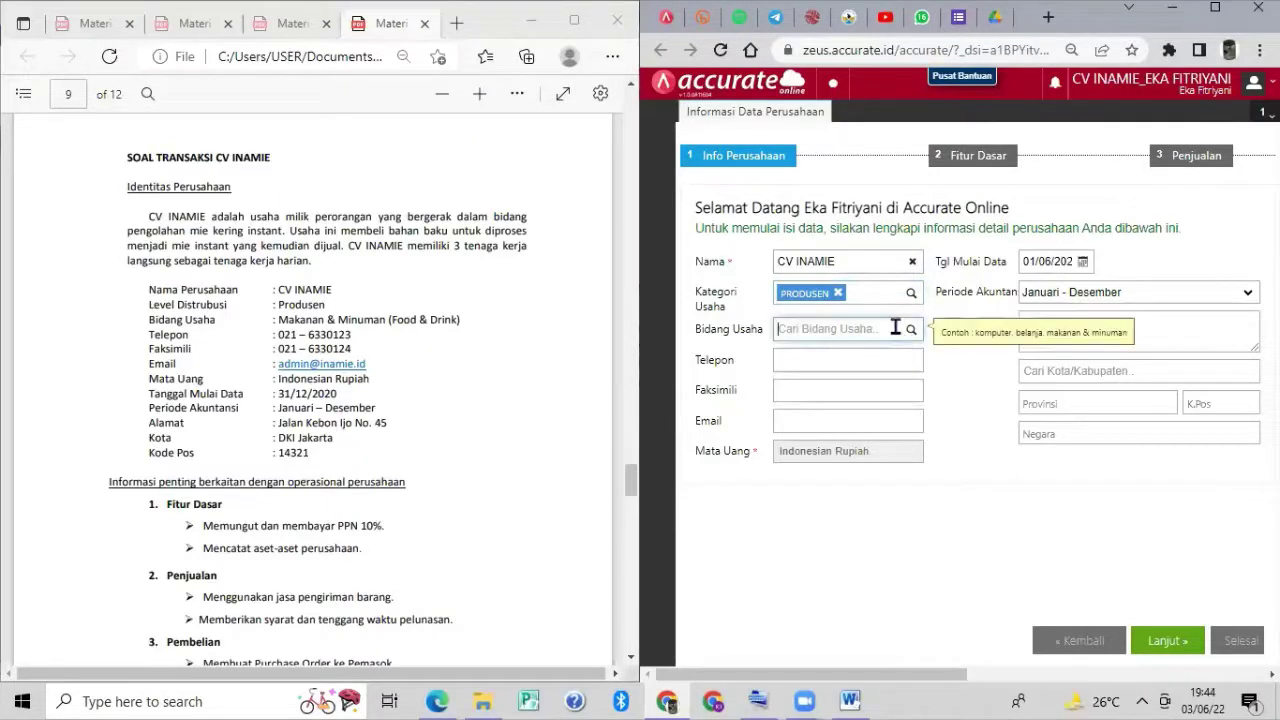
type("FOOD")
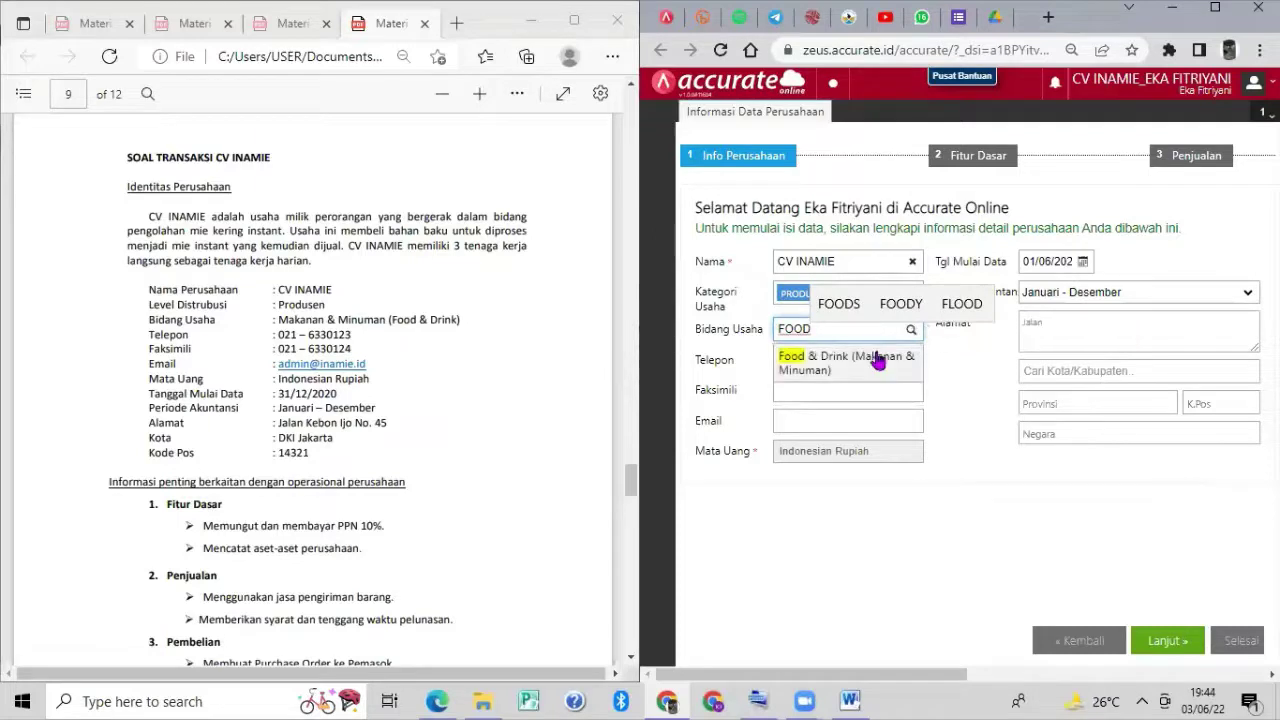
left_click(877, 361)
Fill in the company's phone number, fax number and e-mail address.
left_click(863, 372)
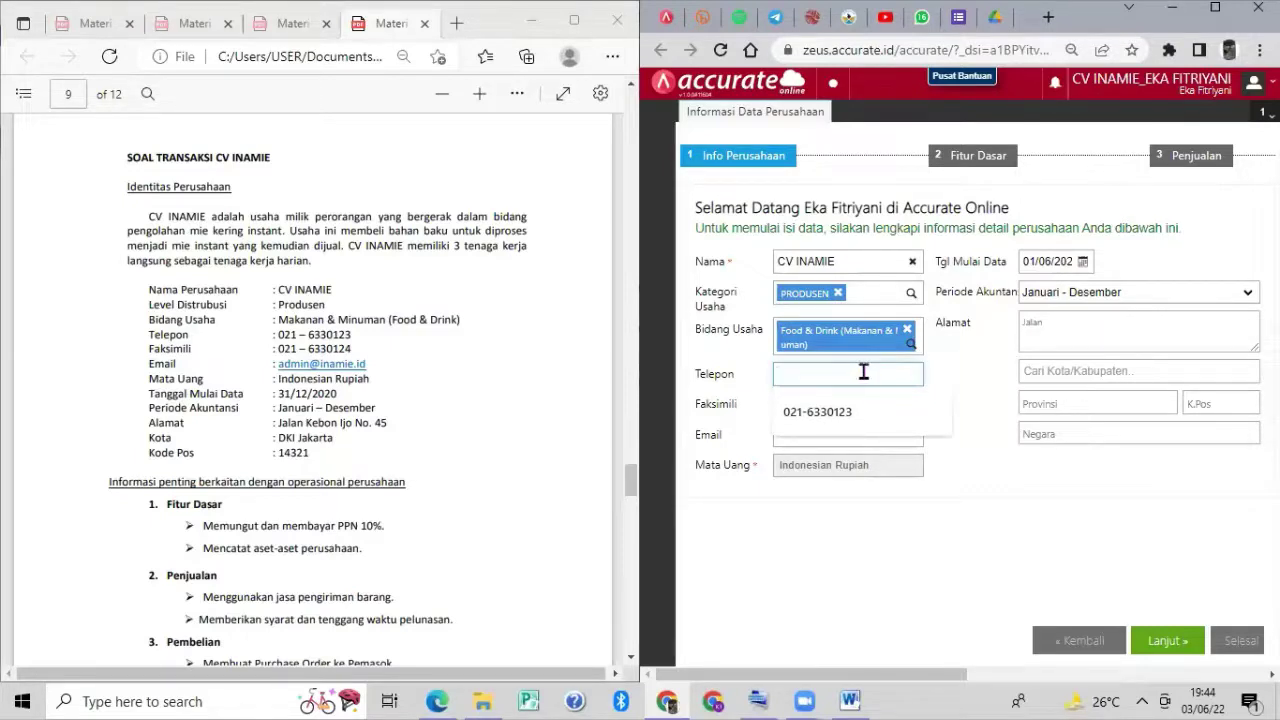
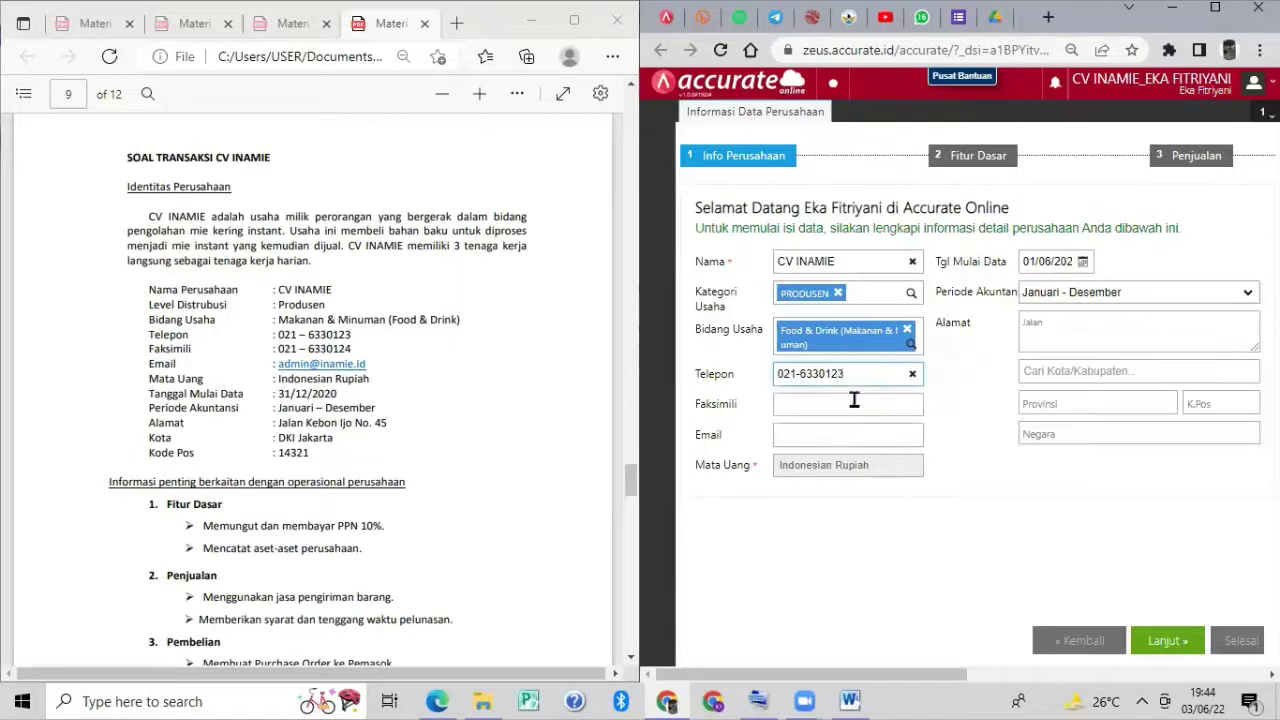
left_click(854, 400)
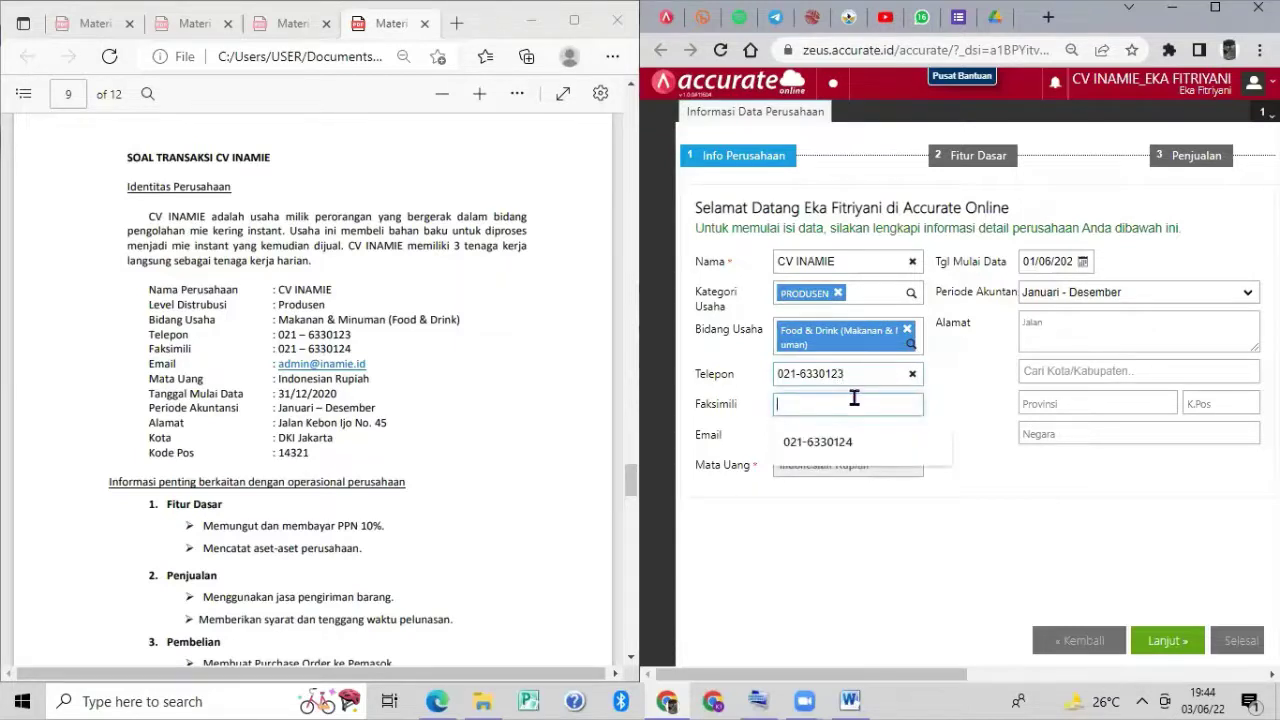
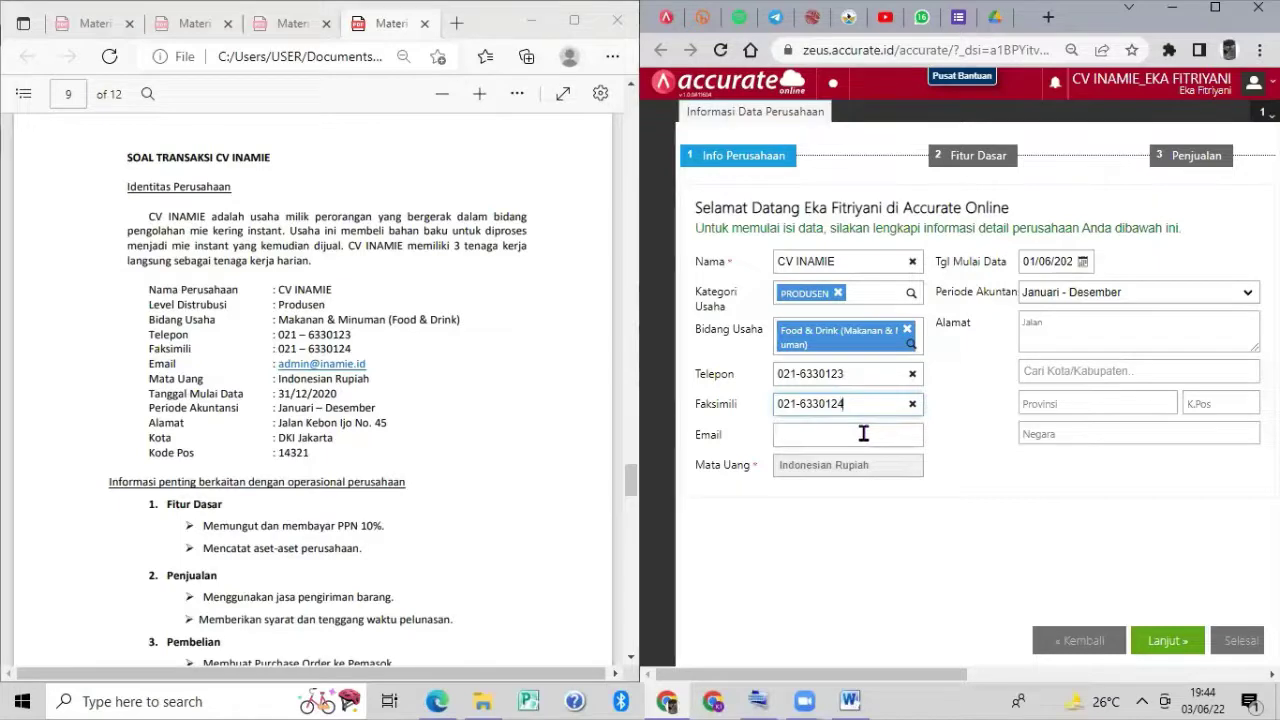
left_click(863, 433)
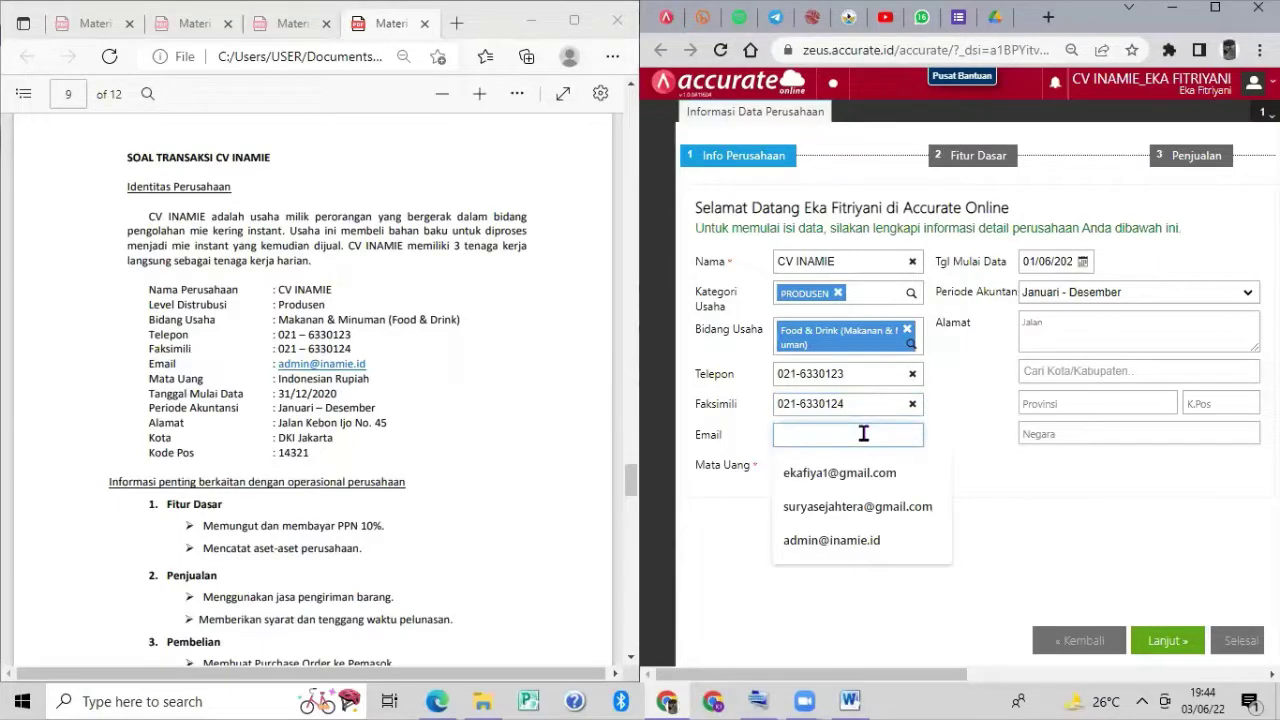
type("adm")
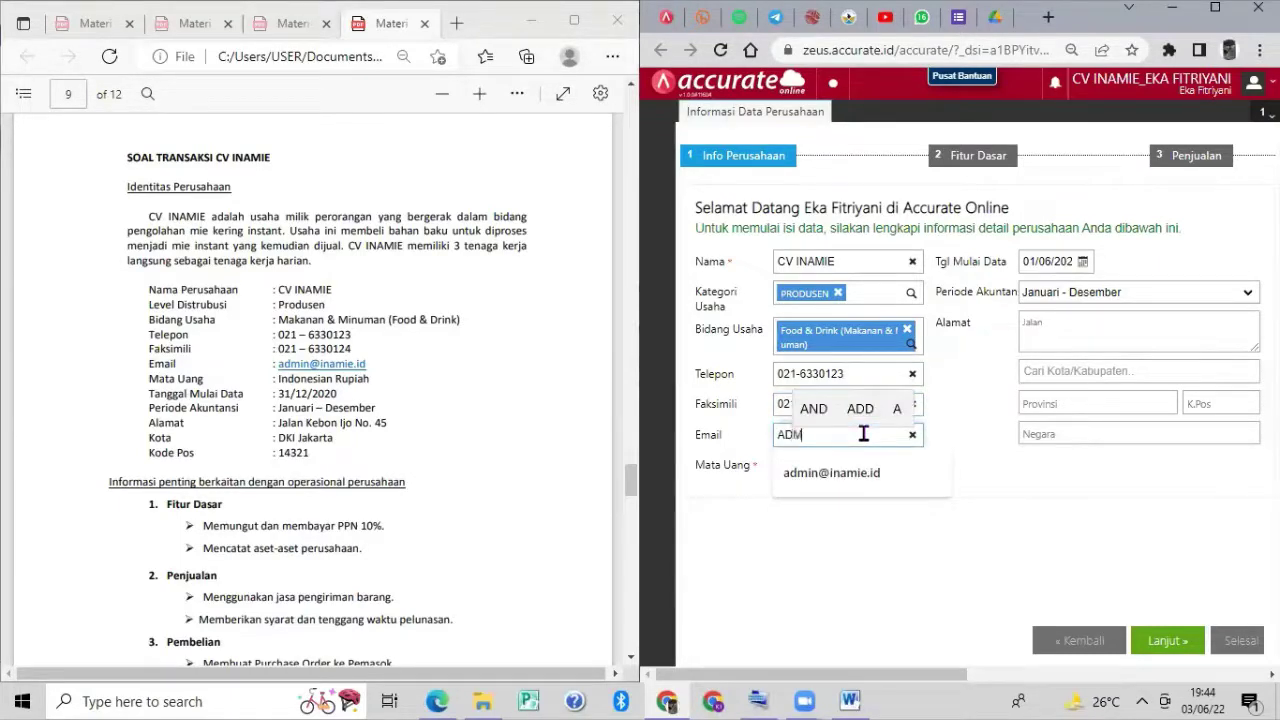
key("BackSpace")
key("BackSpace")
key("BackSpace")
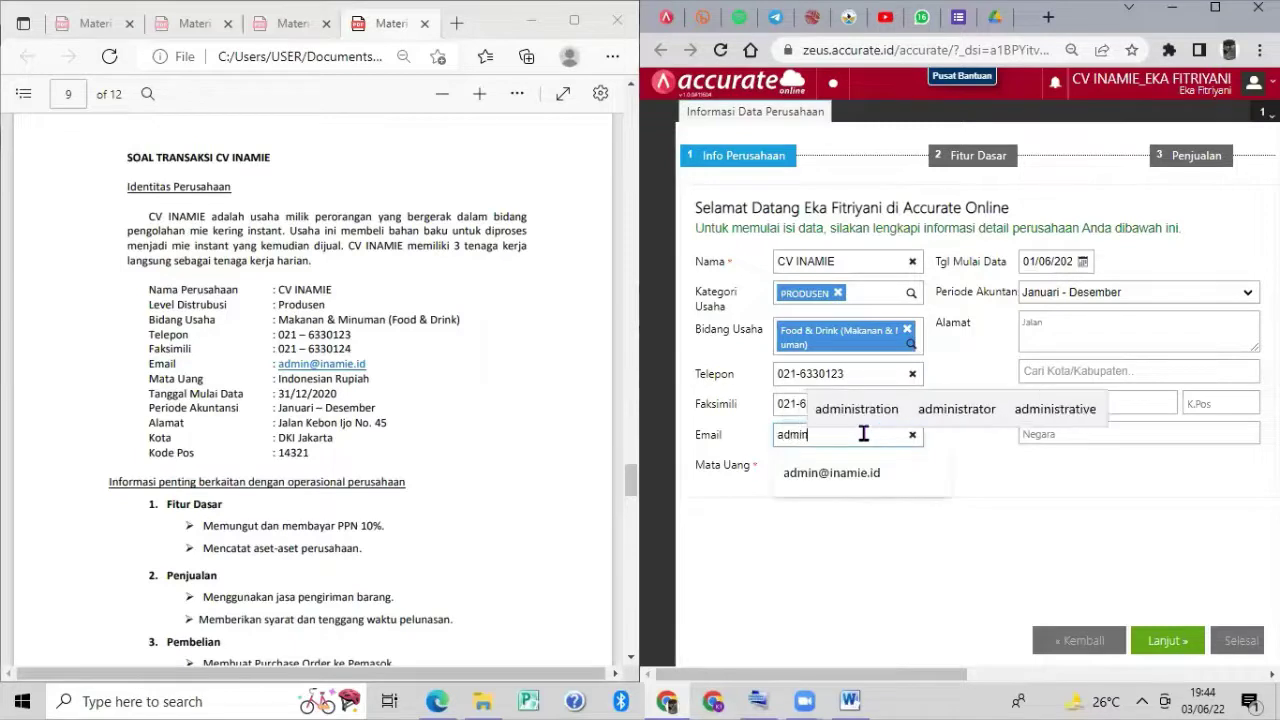
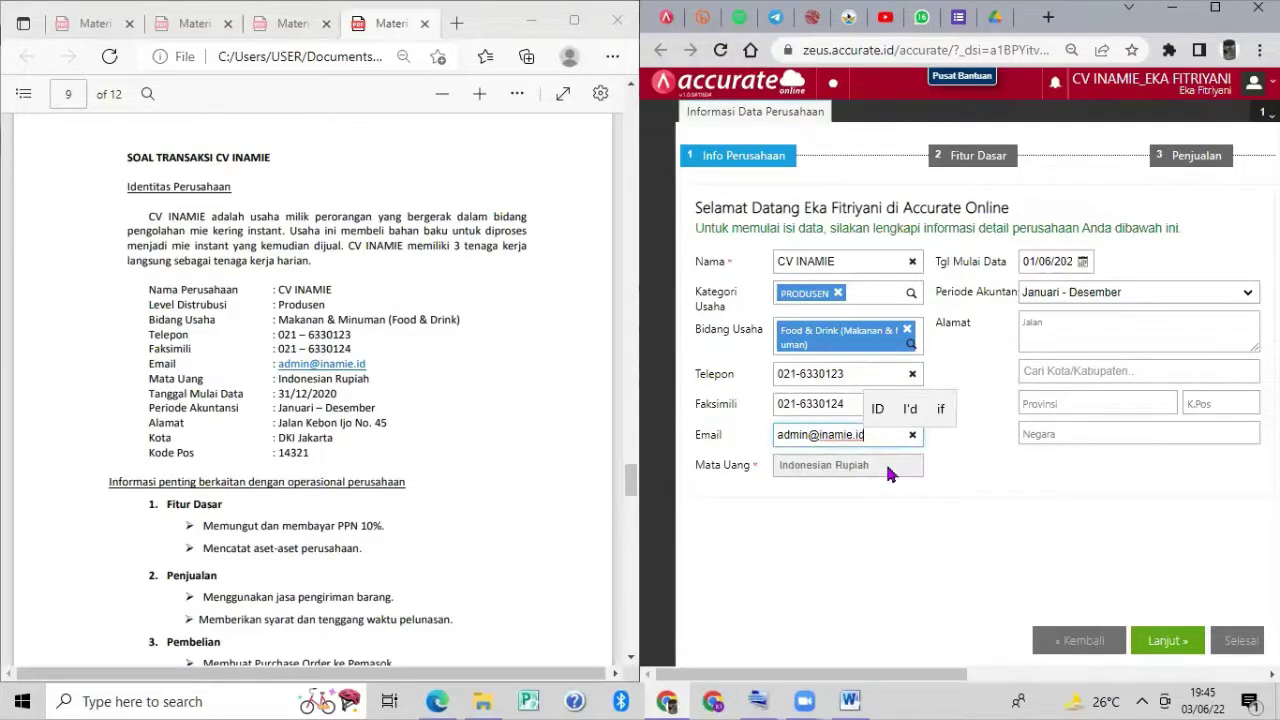
left_click(1074, 259)
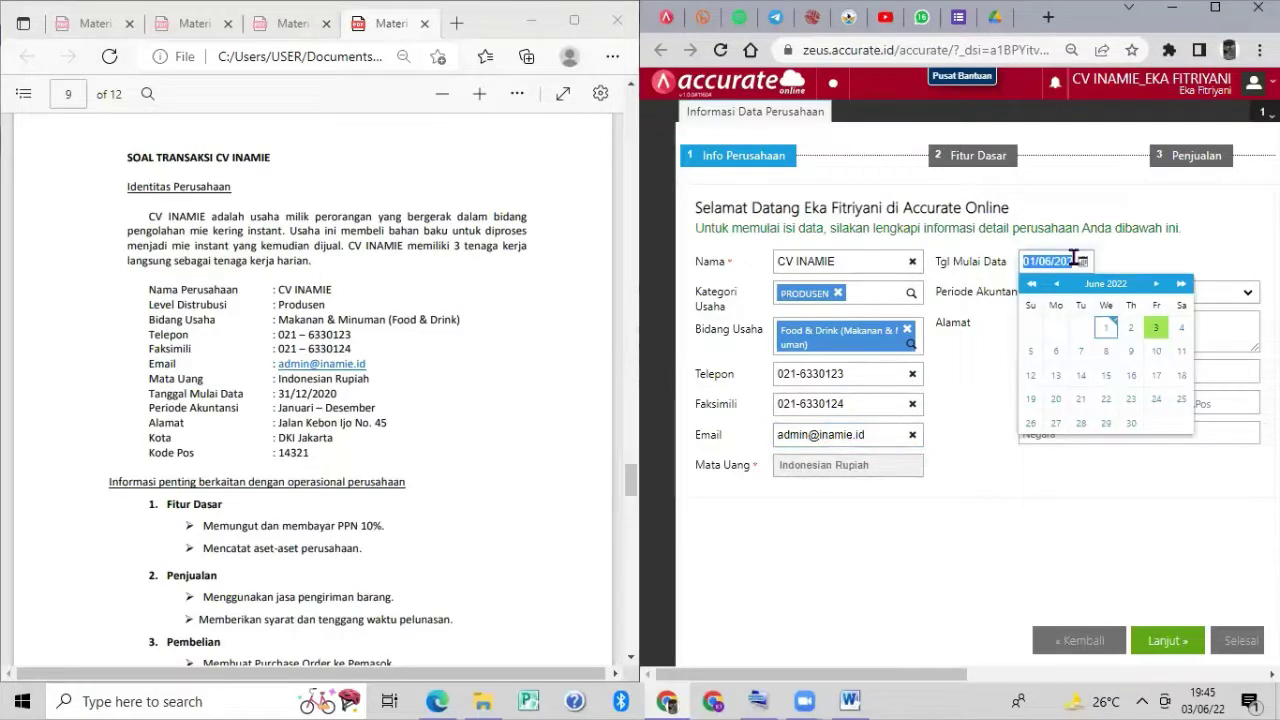
type("31/12/202")
left_click(992, 321)
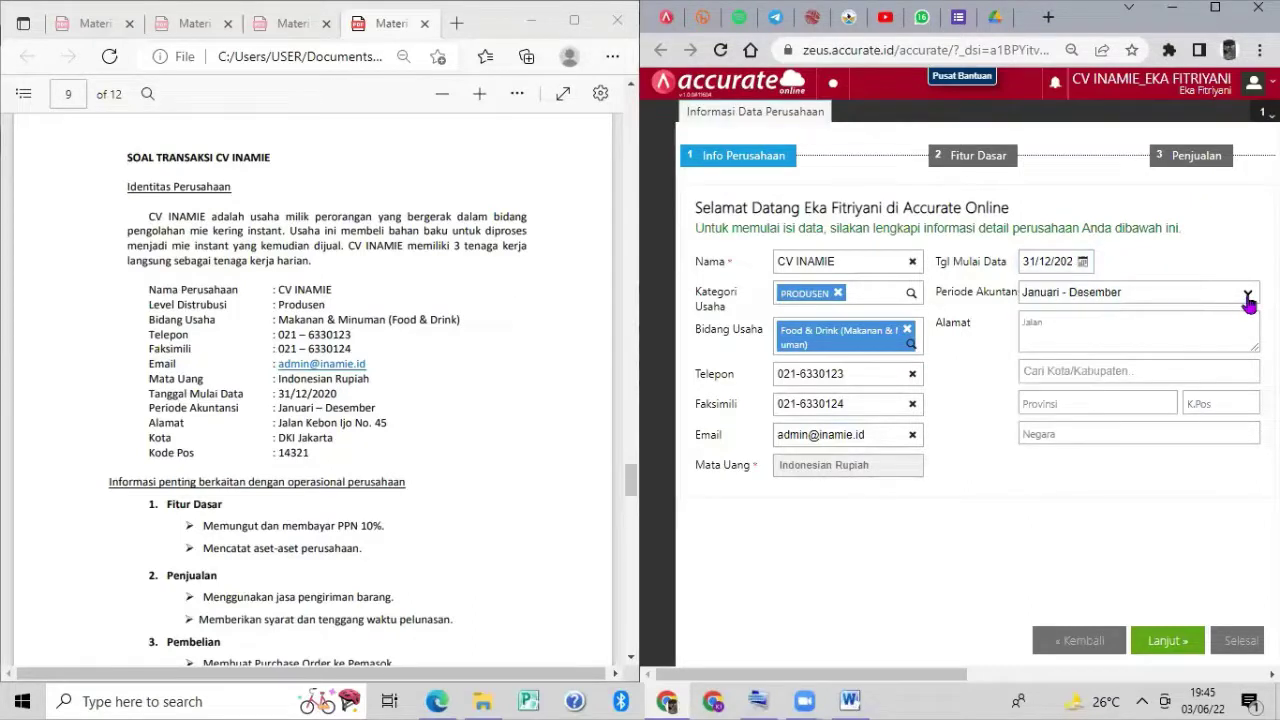
left_click(1158, 330)
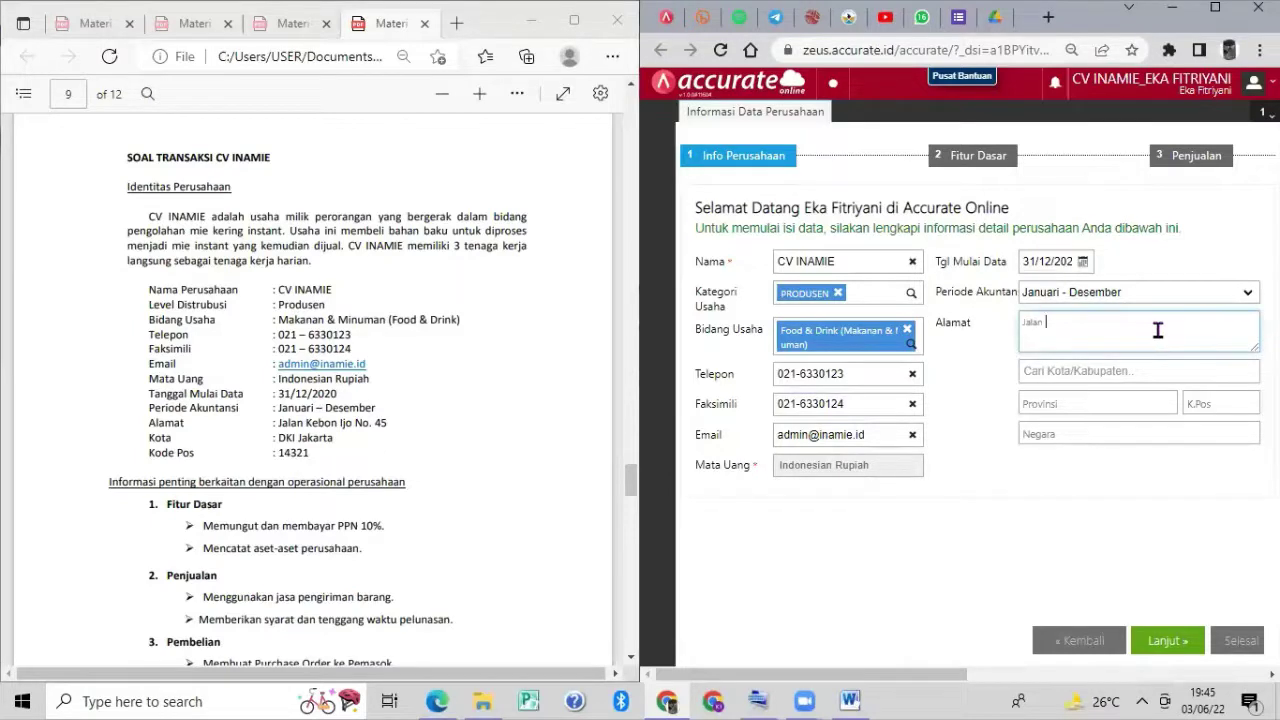
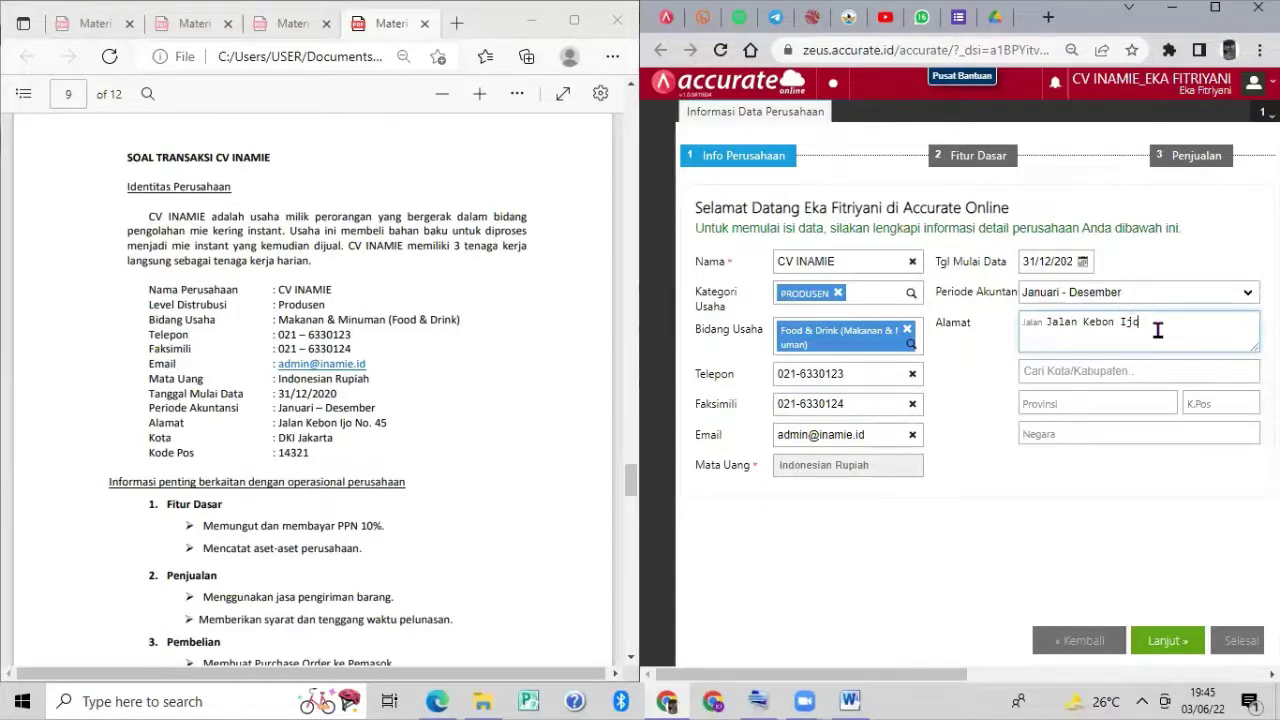
Choose DKI Jakarta as city and 14321 as postal code, then continue.
left_click(1160, 369)
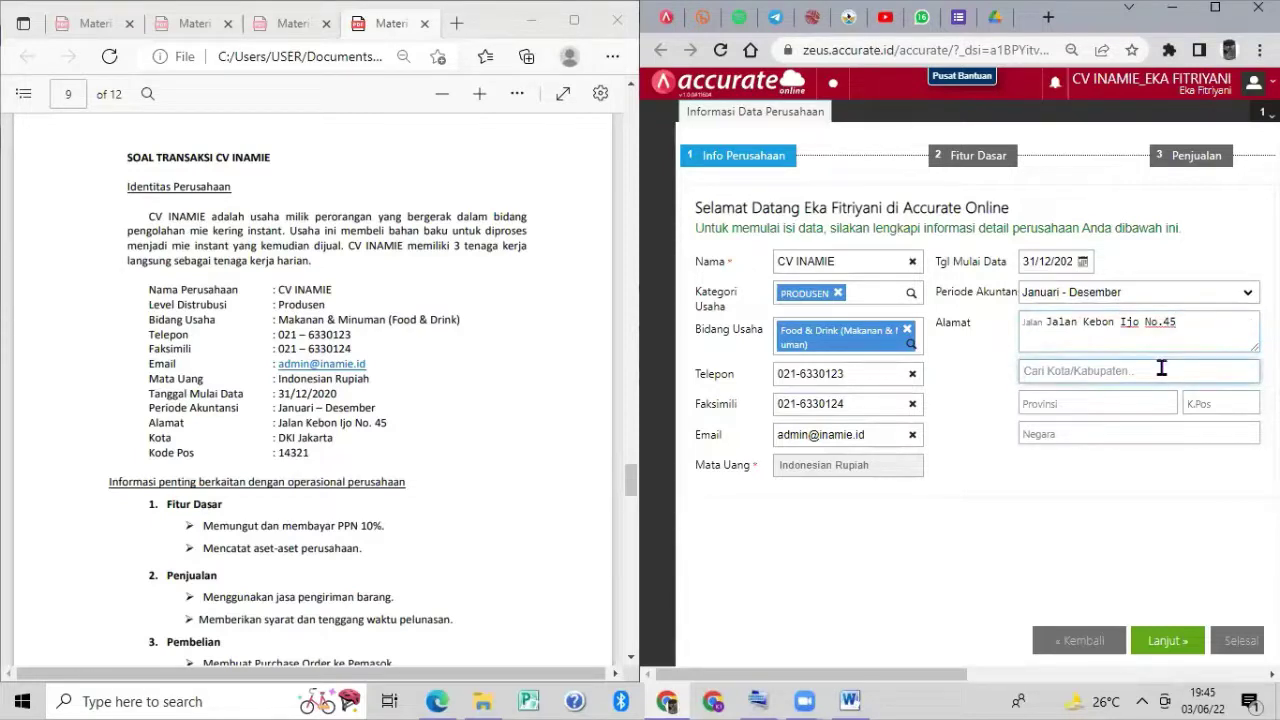
type("DKI")
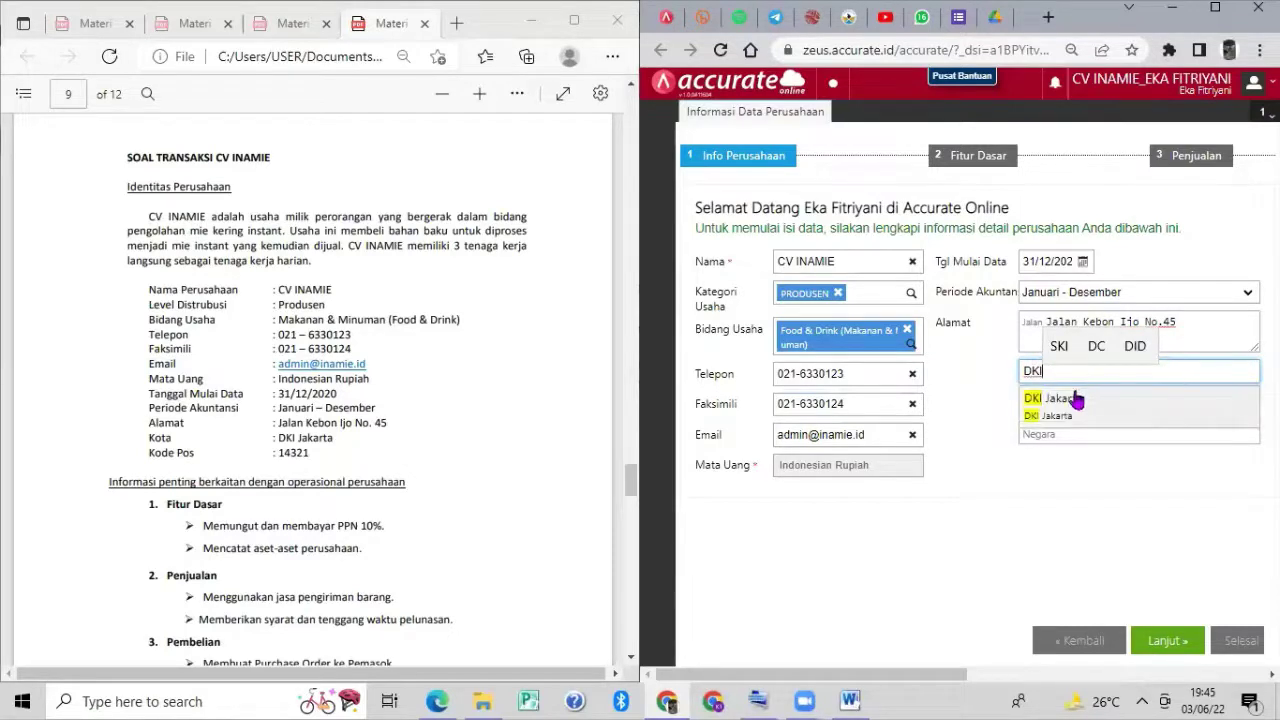
left_click(1075, 396)
left_click(1092, 402)
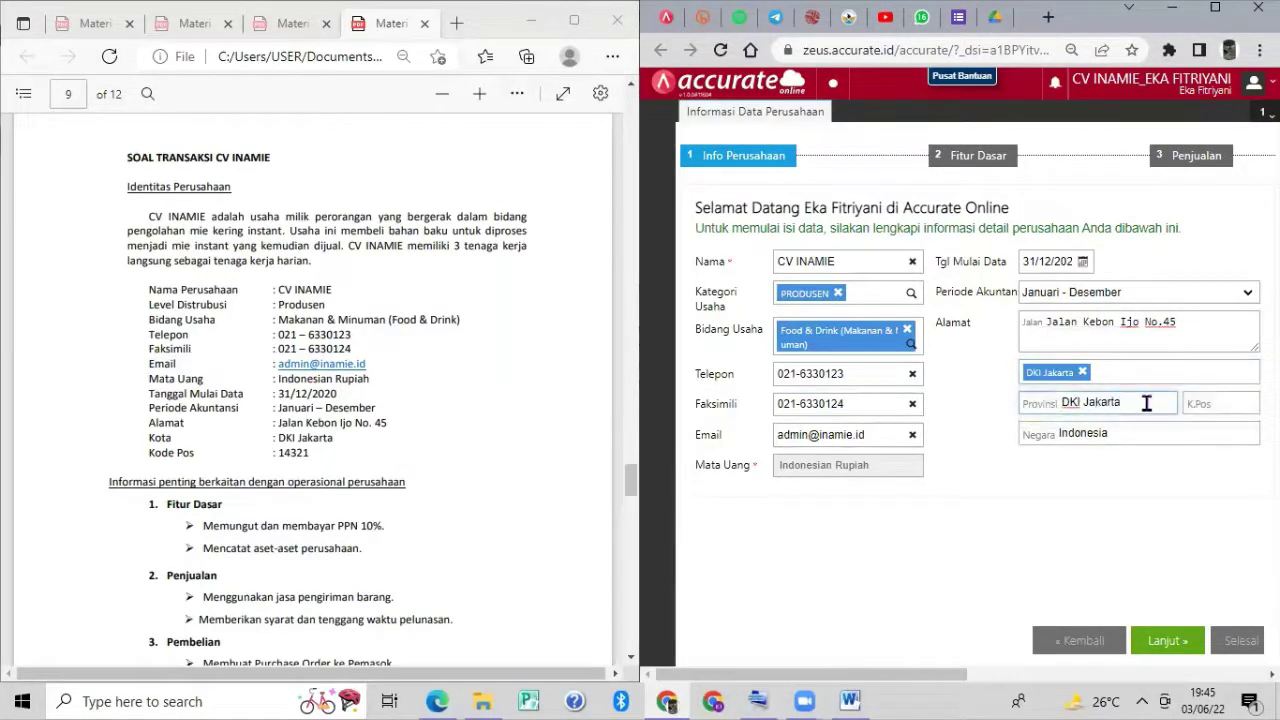
left_click(1227, 406)
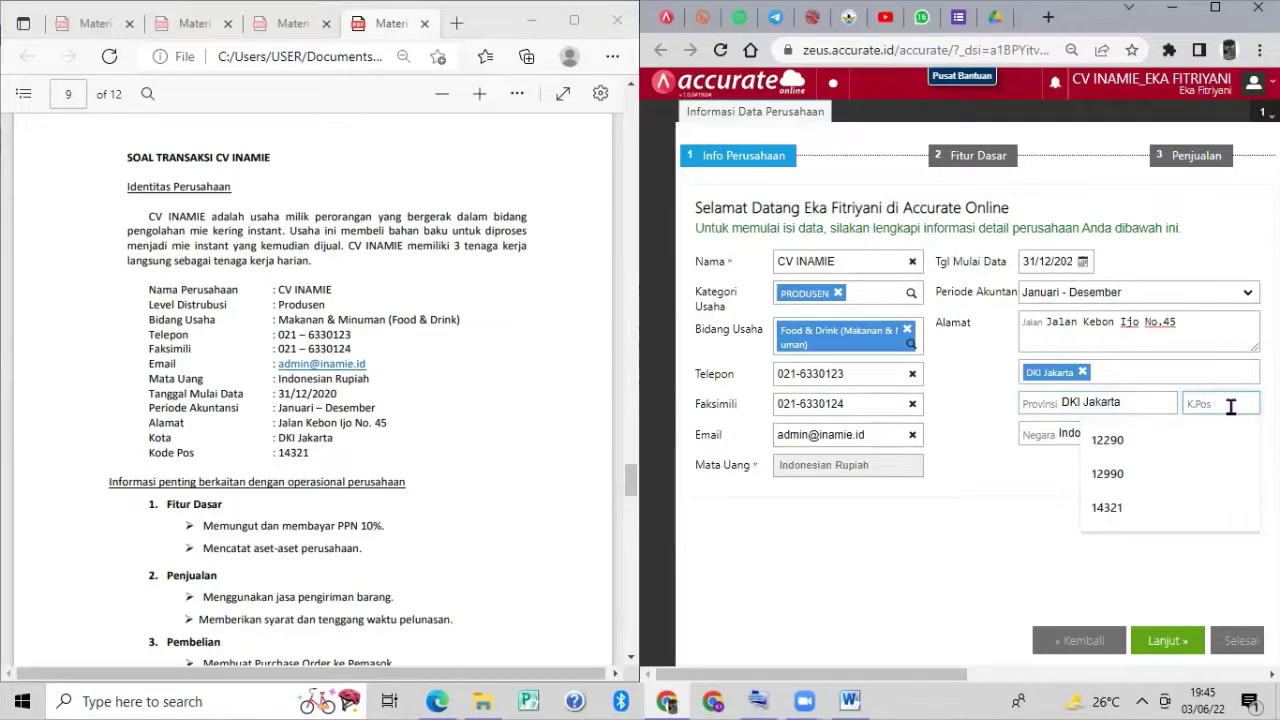
type("14")
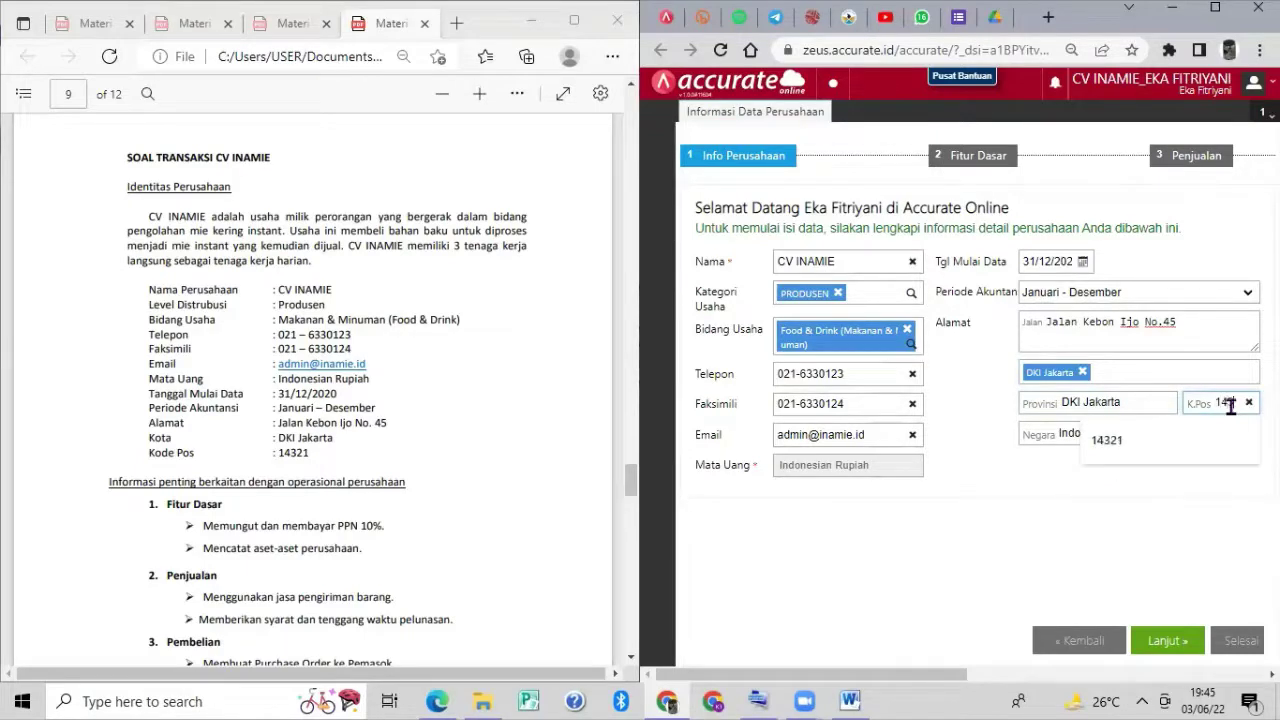
left_click(1160, 440)
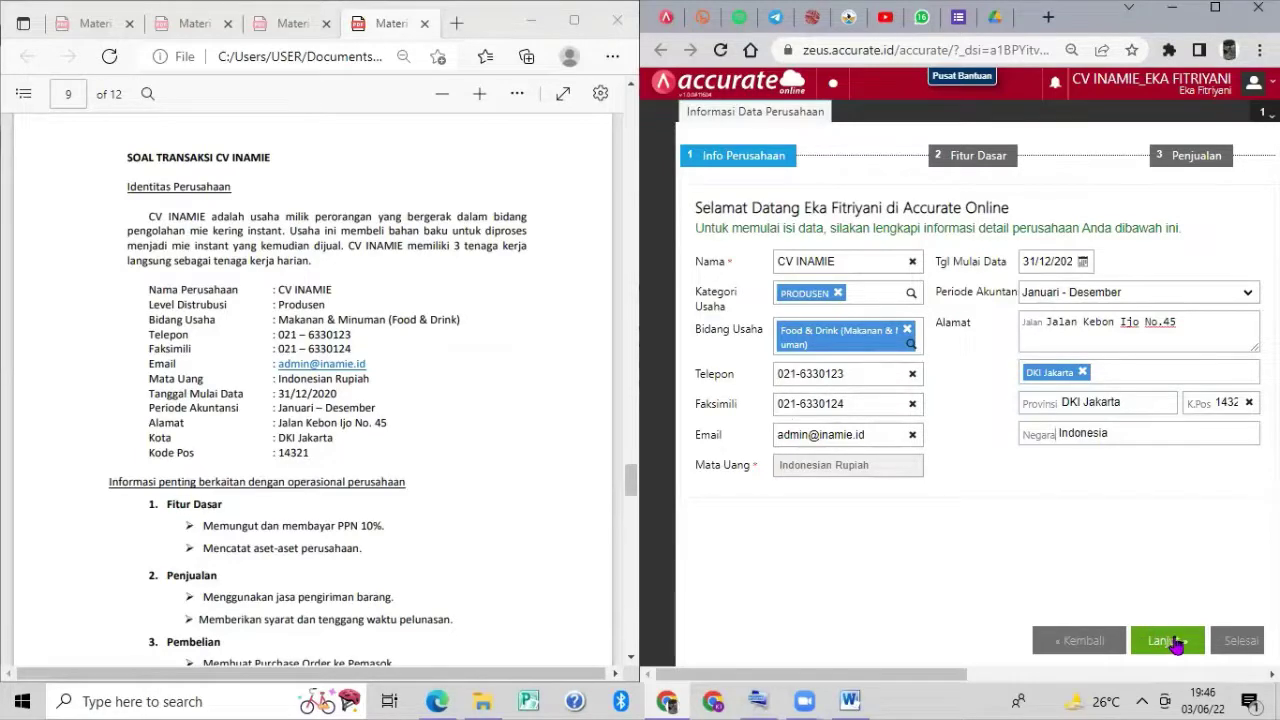
left_click(1176, 647)
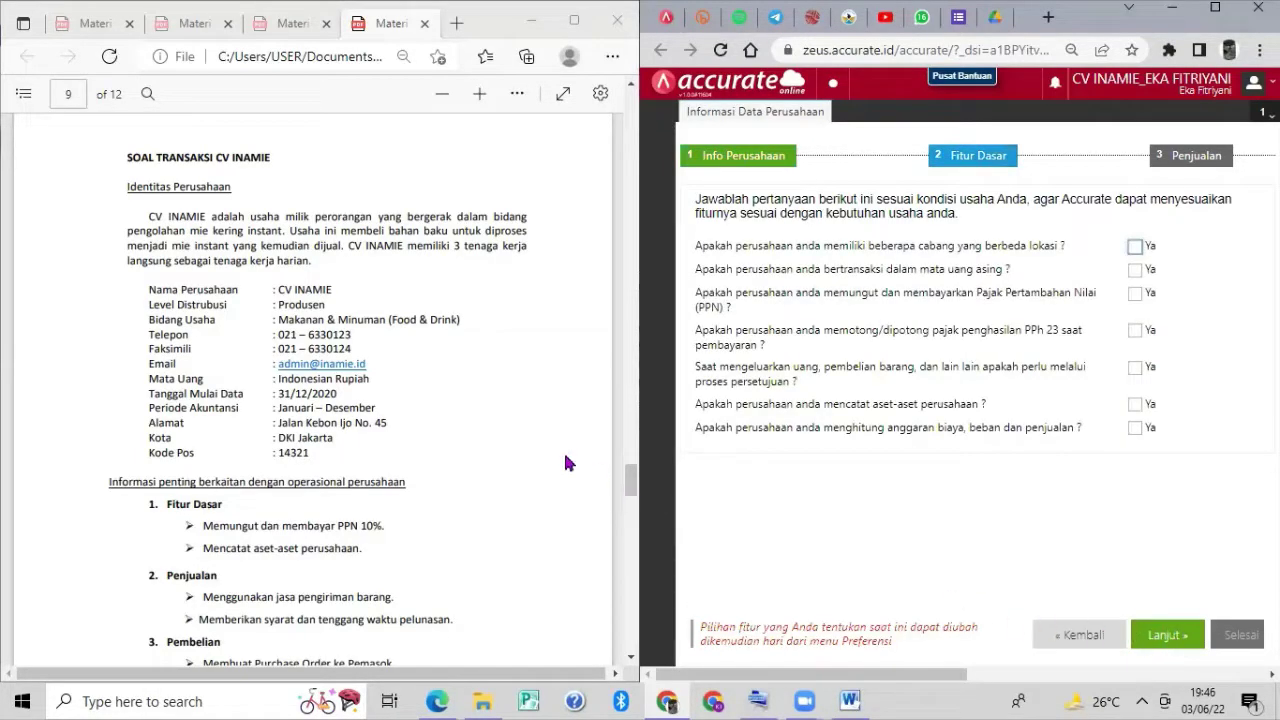
Answer Ya to collecting PPN and recording company assets, then continue.
scroll(563, 462, "down", 3)
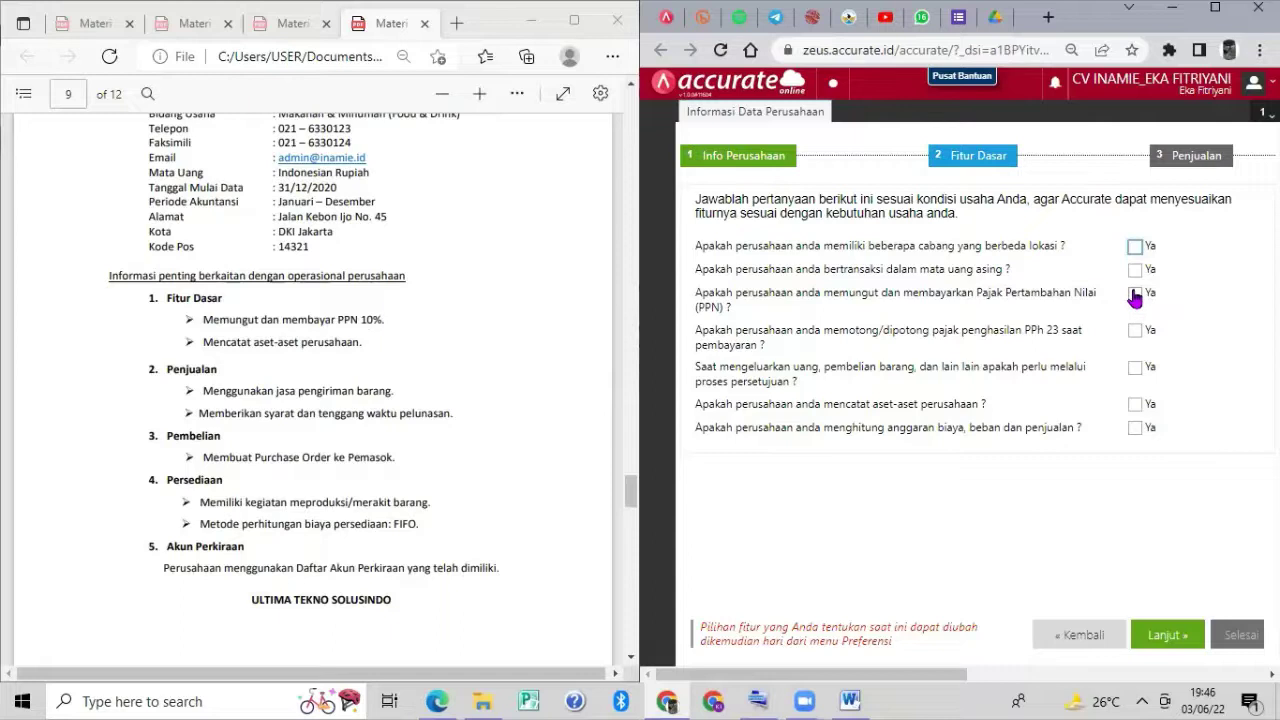
left_click(1135, 295)
left_click(1137, 296)
left_click(1137, 296)
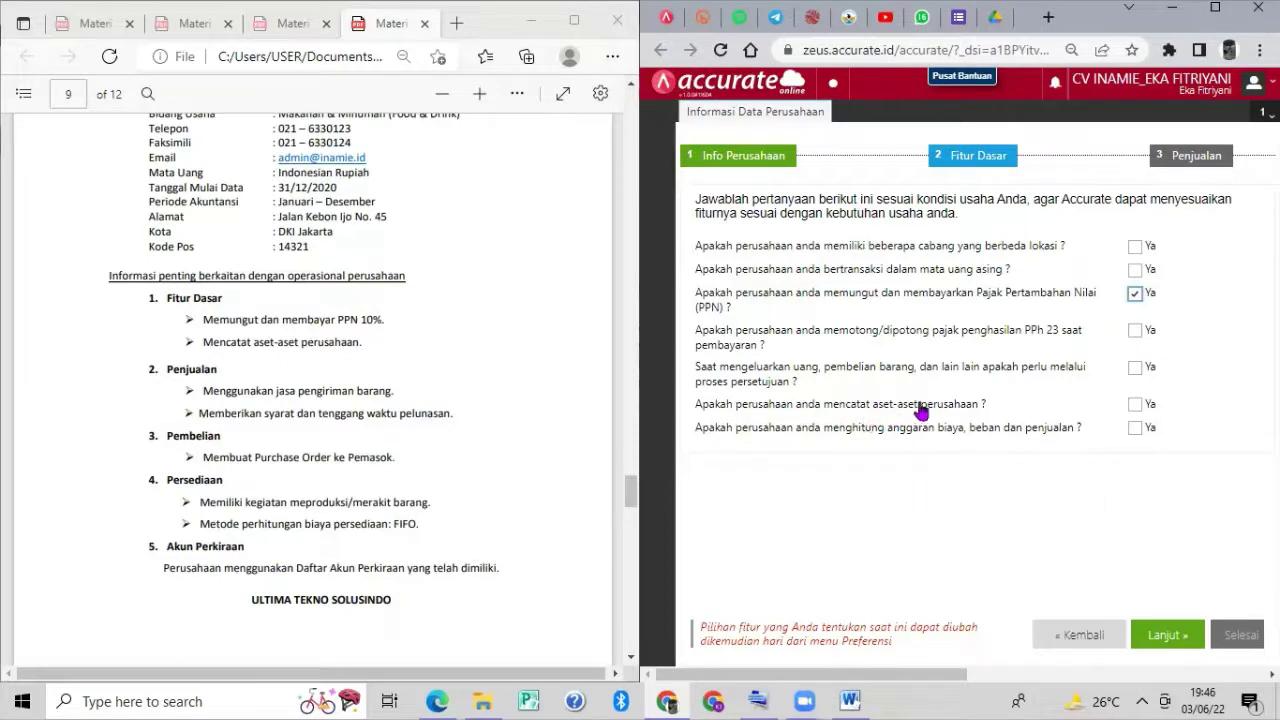
left_click(1137, 406)
left_click(1162, 630)
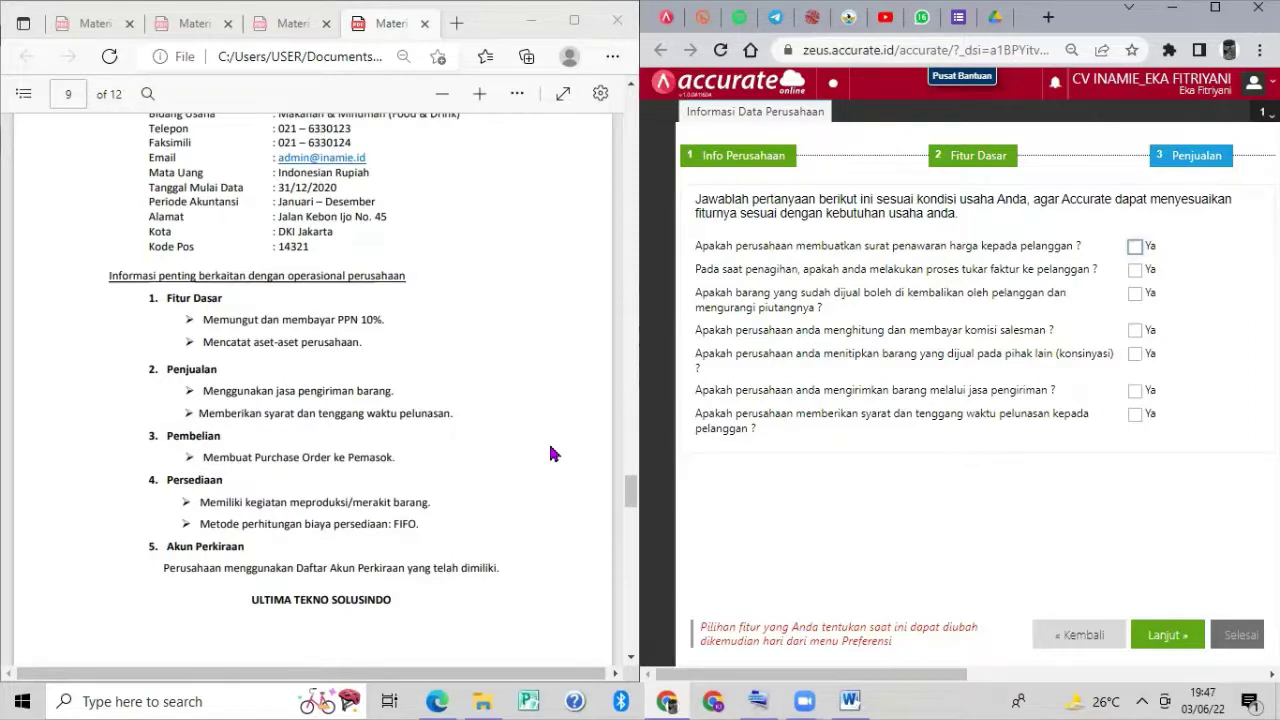
Answer Ya to shipping services, customer payment terms and purchase orders, then continue.
left_click(1137, 391)
left_click(1135, 416)
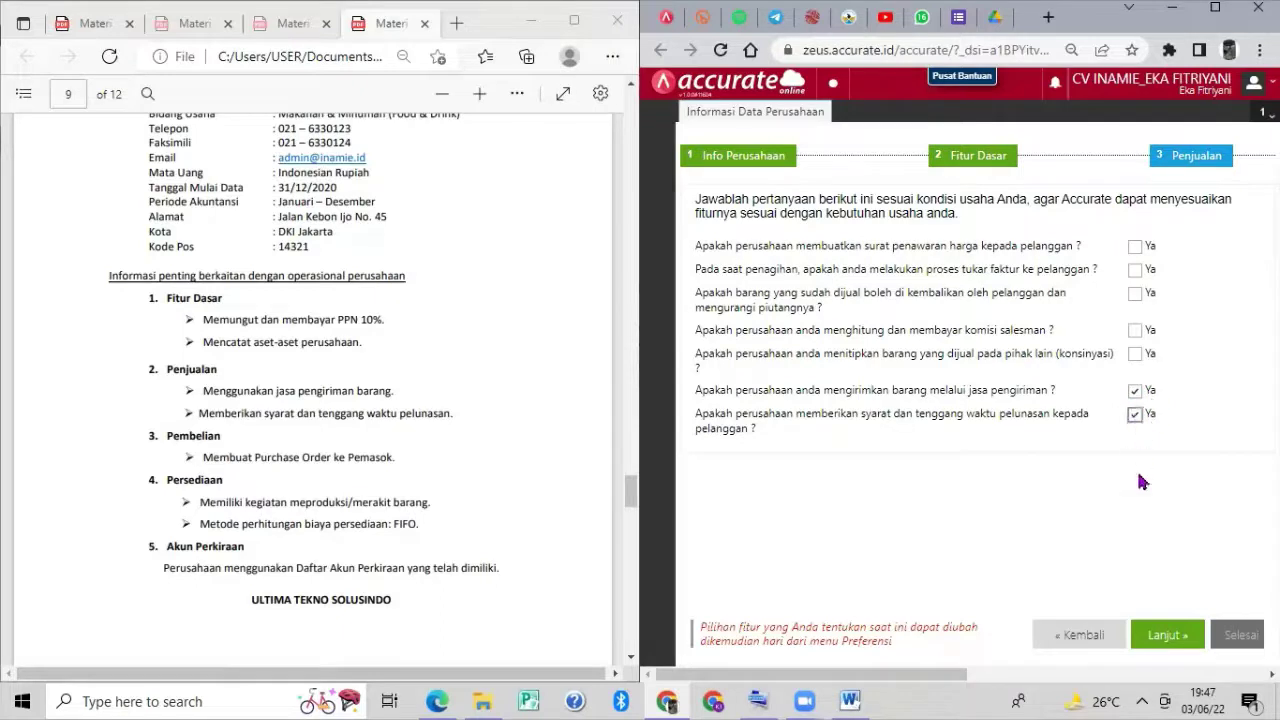
left_click(1163, 636)
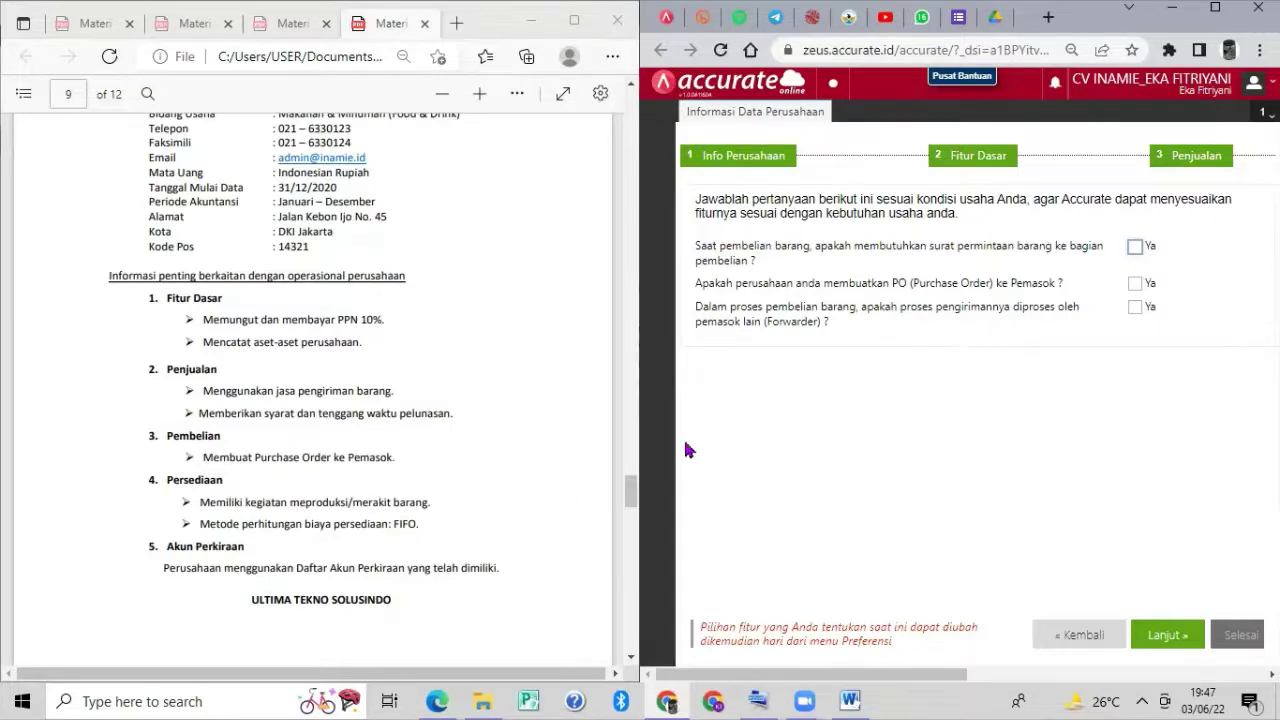
left_click(1135, 284)
left_click(1180, 636)
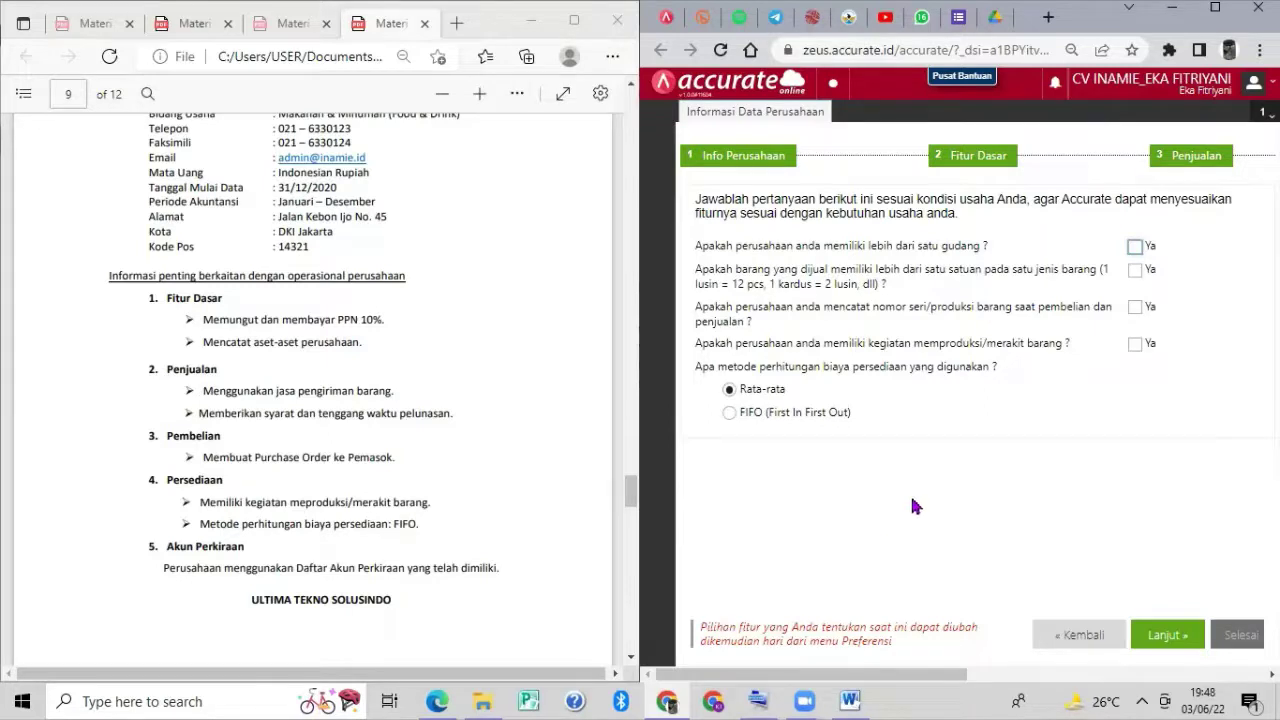
Answer Ya to producing or assembling goods, choose FIFO costing, and continue.
left_click(1135, 346)
left_click(753, 418)
left_click(1166, 645)
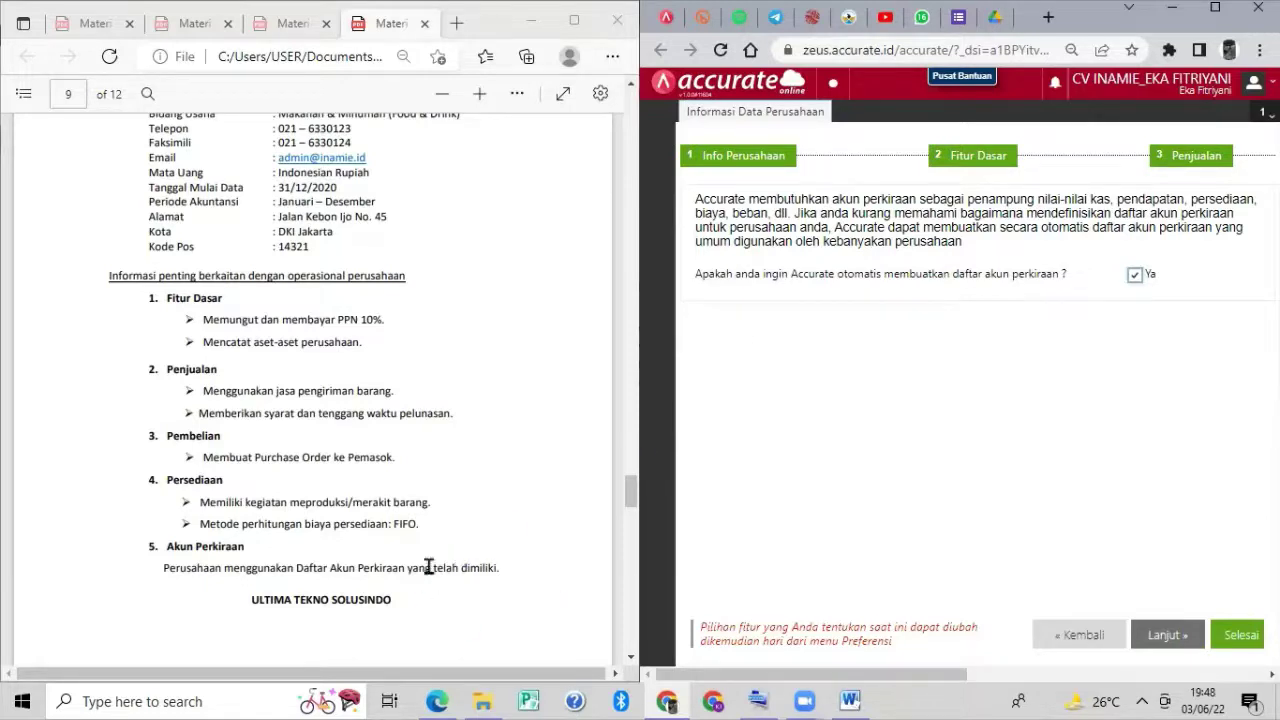
Leave automatic chart-of-accounts creation unticked and finish the setup wizard.
left_click(1135, 277)
left_click(1133, 277)
left_click(1244, 639)
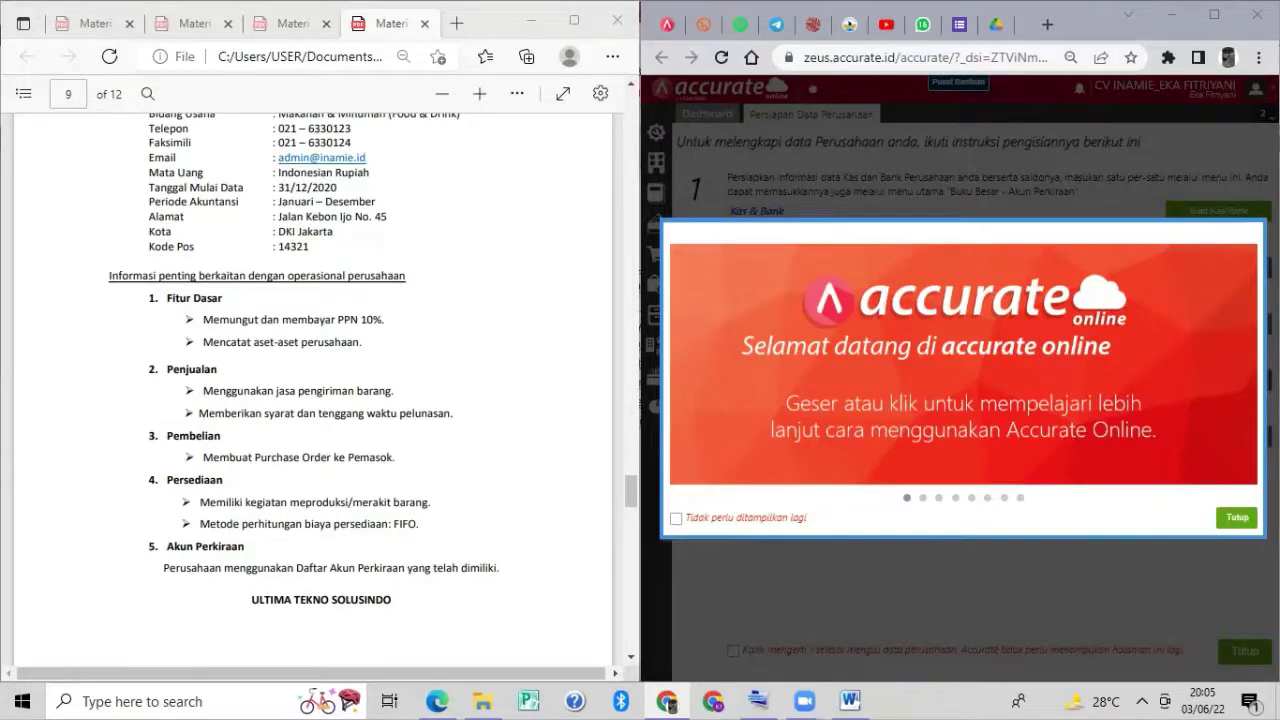
Close the welcome dialog to reveal the five data preparation steps.
left_click(1238, 518)
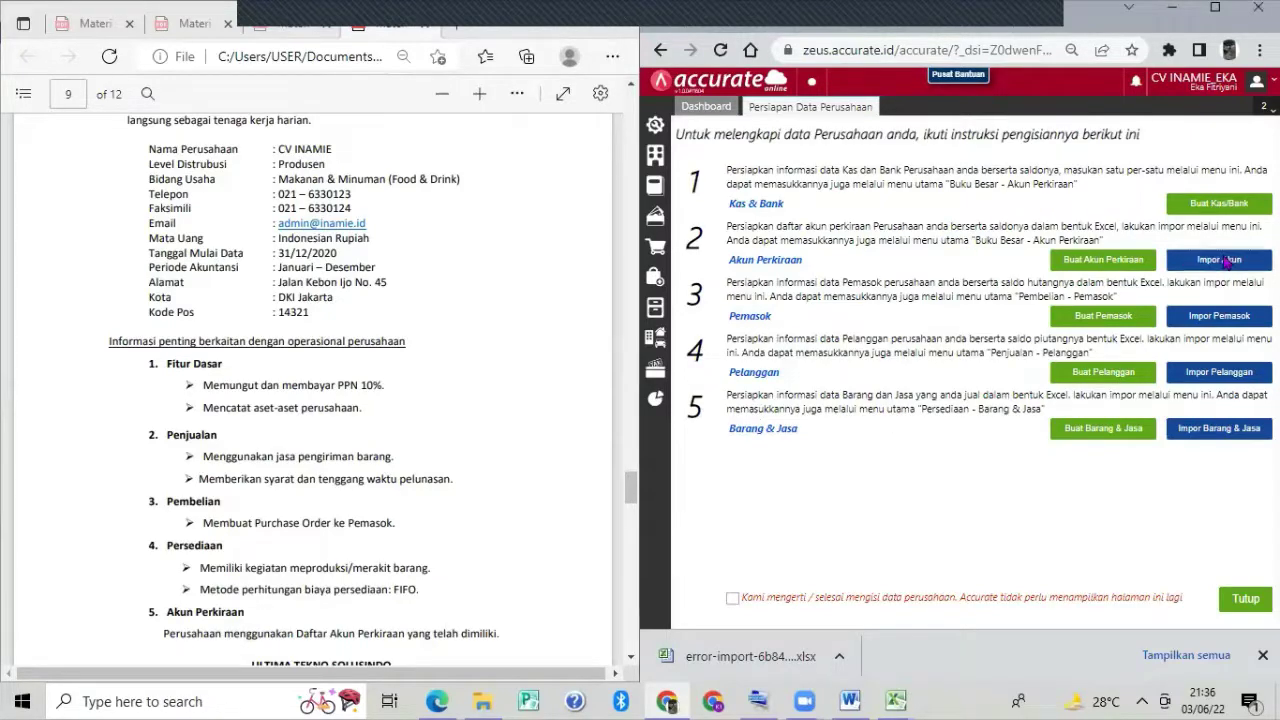
Start the account import and upload 1. Daftar Akun (1) from Documents > CV INAMIE.
left_click(1222, 260)
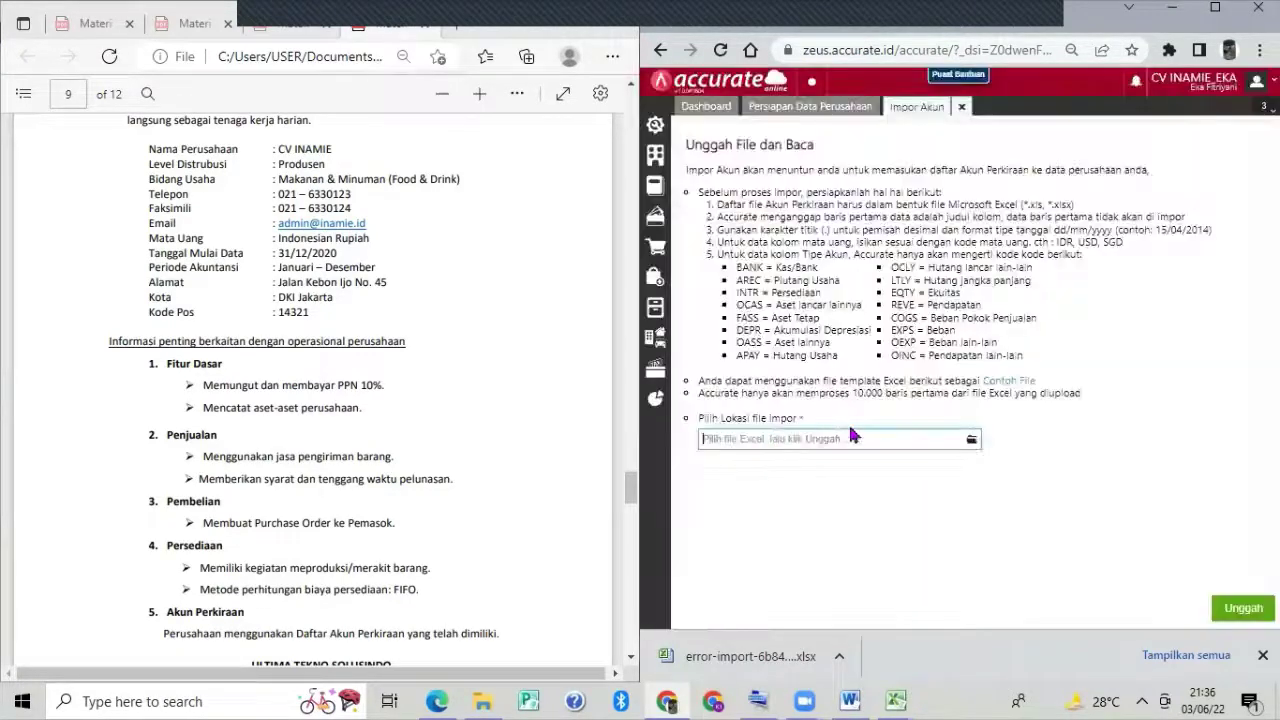
left_click(971, 440)
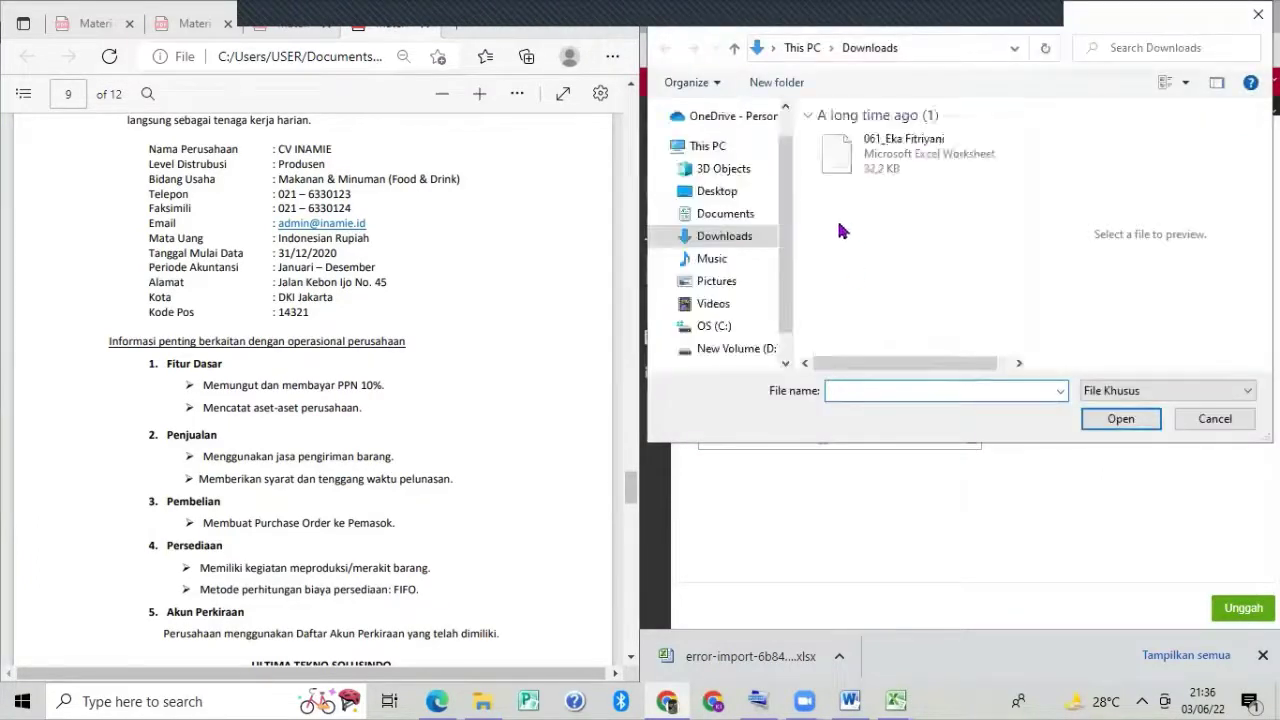
left_click(748, 213)
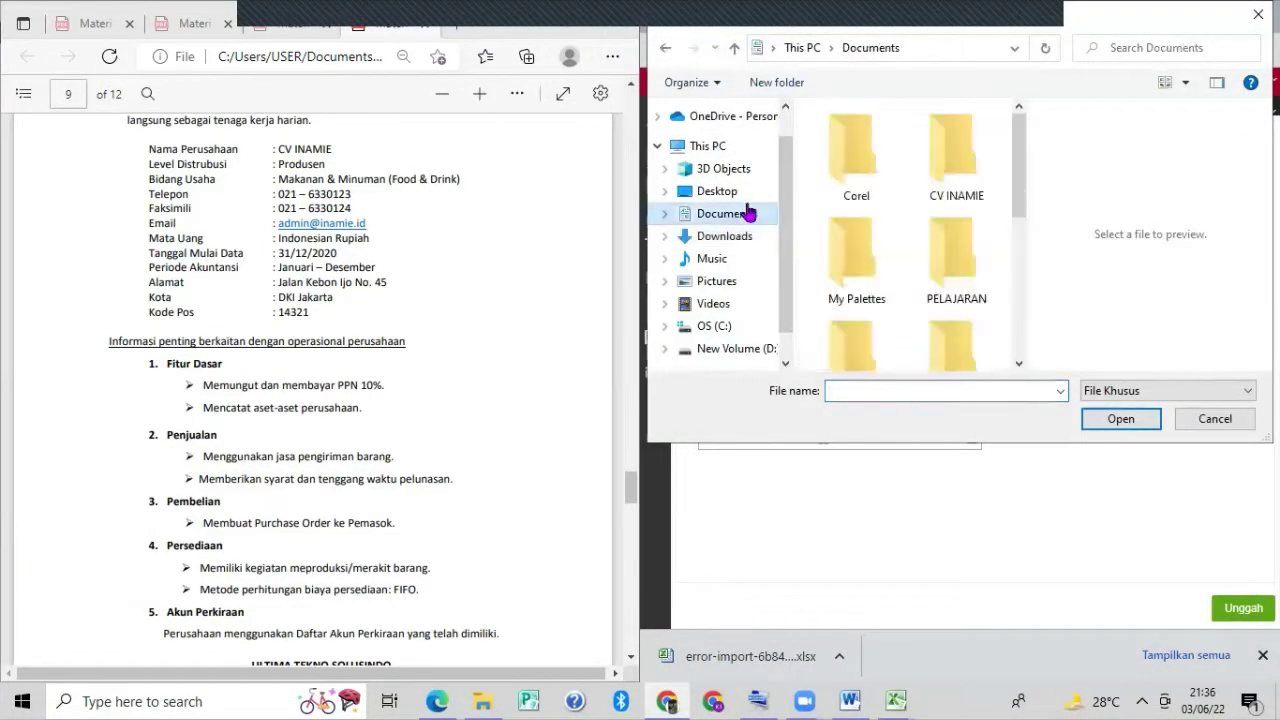
double_click(968, 175)
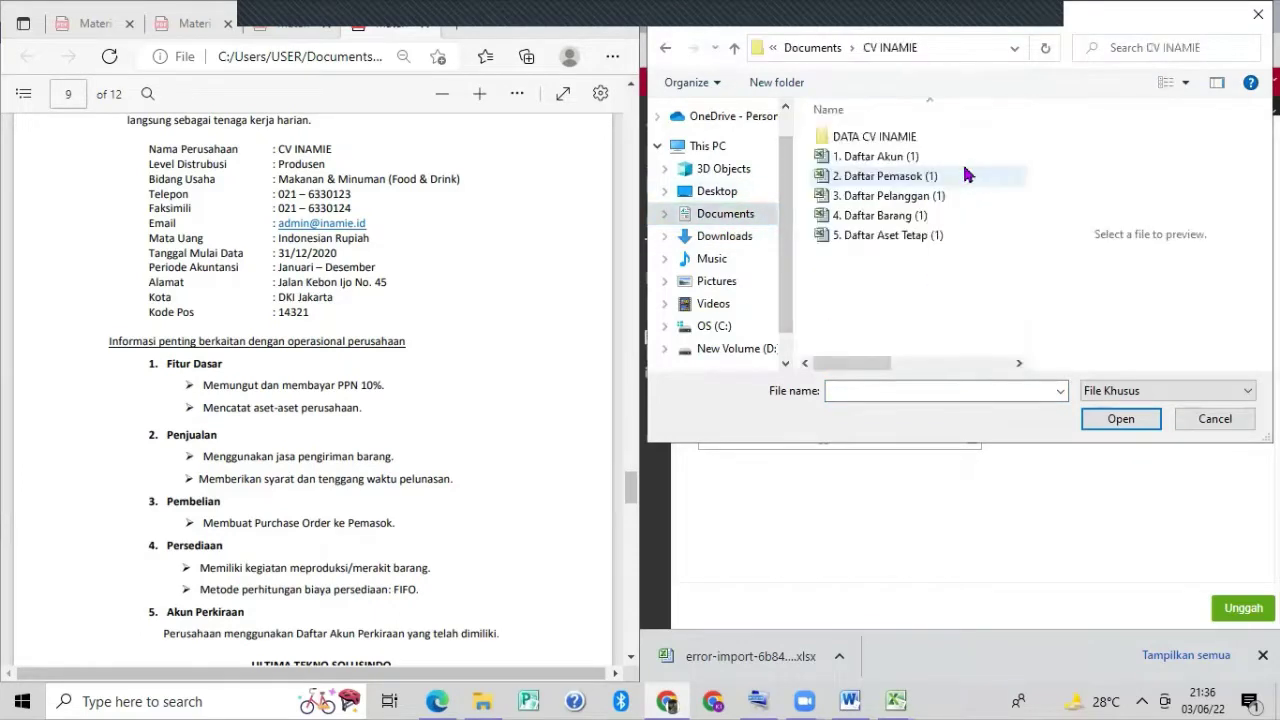
left_click(889, 158)
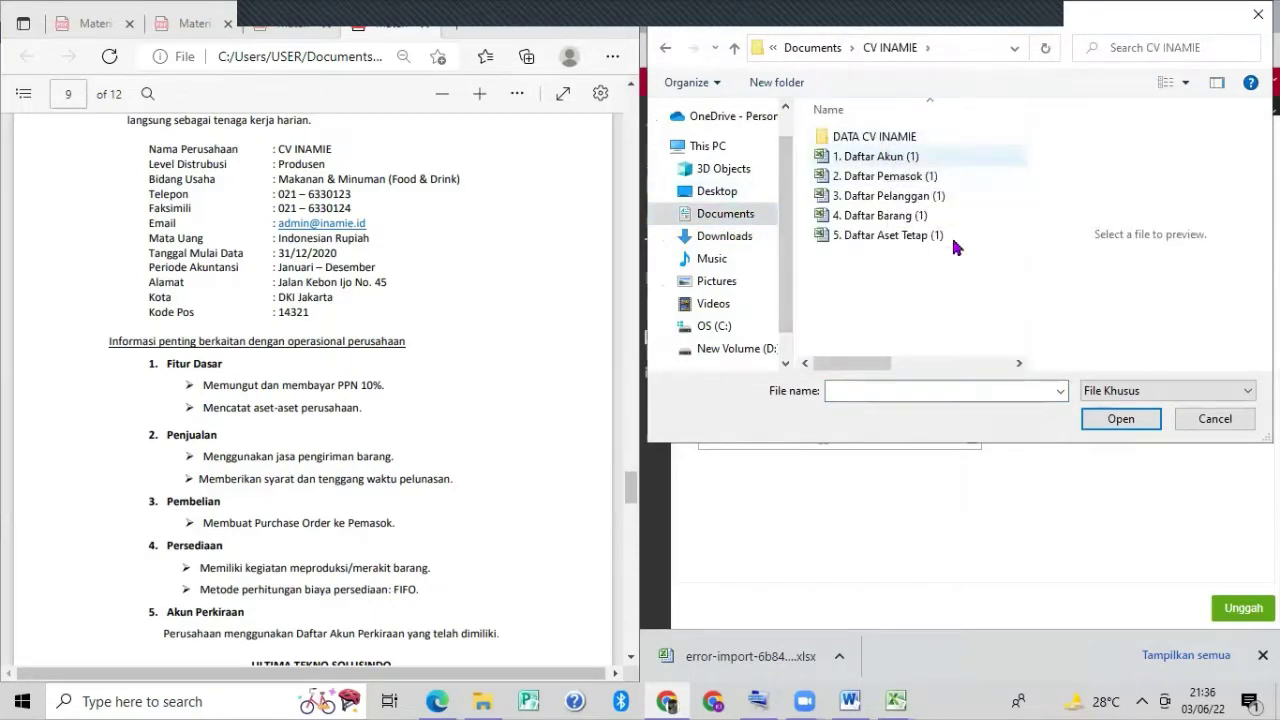
left_click(1090, 420)
left_click(1228, 606)
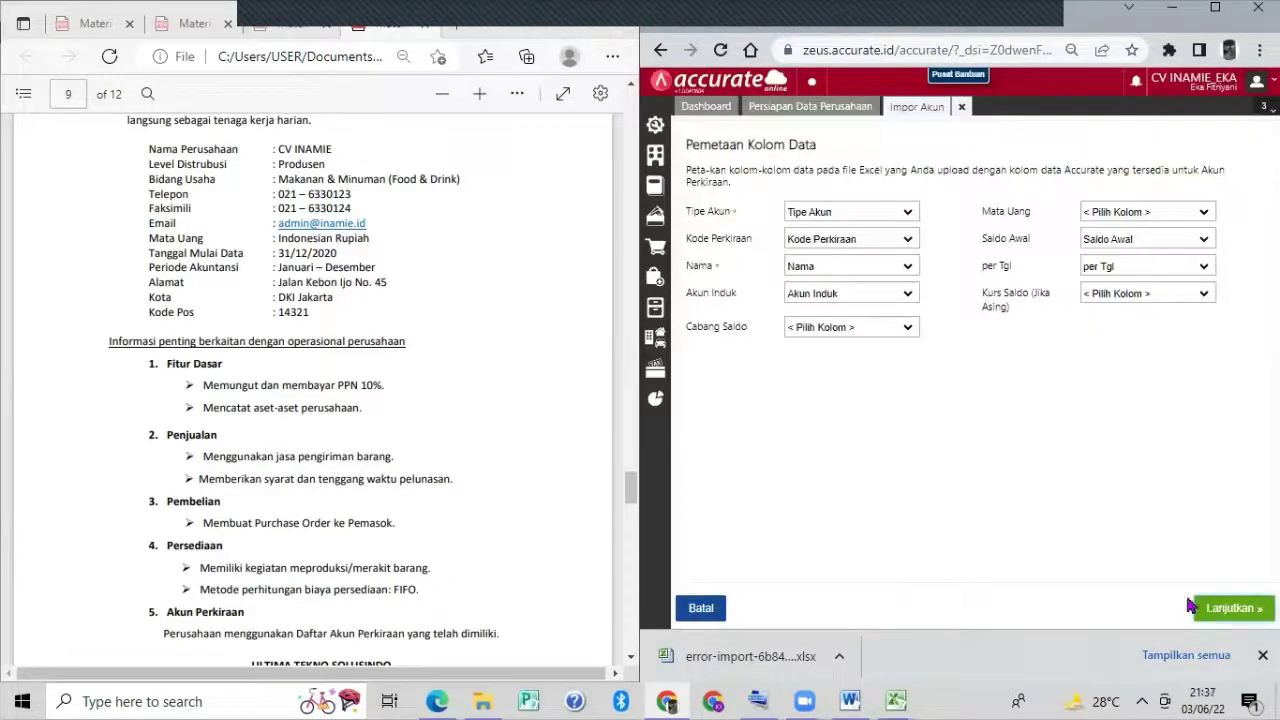
Accept the mapping, allow updating existing records, import the 57 accounts and close the results.
left_click(1196, 607)
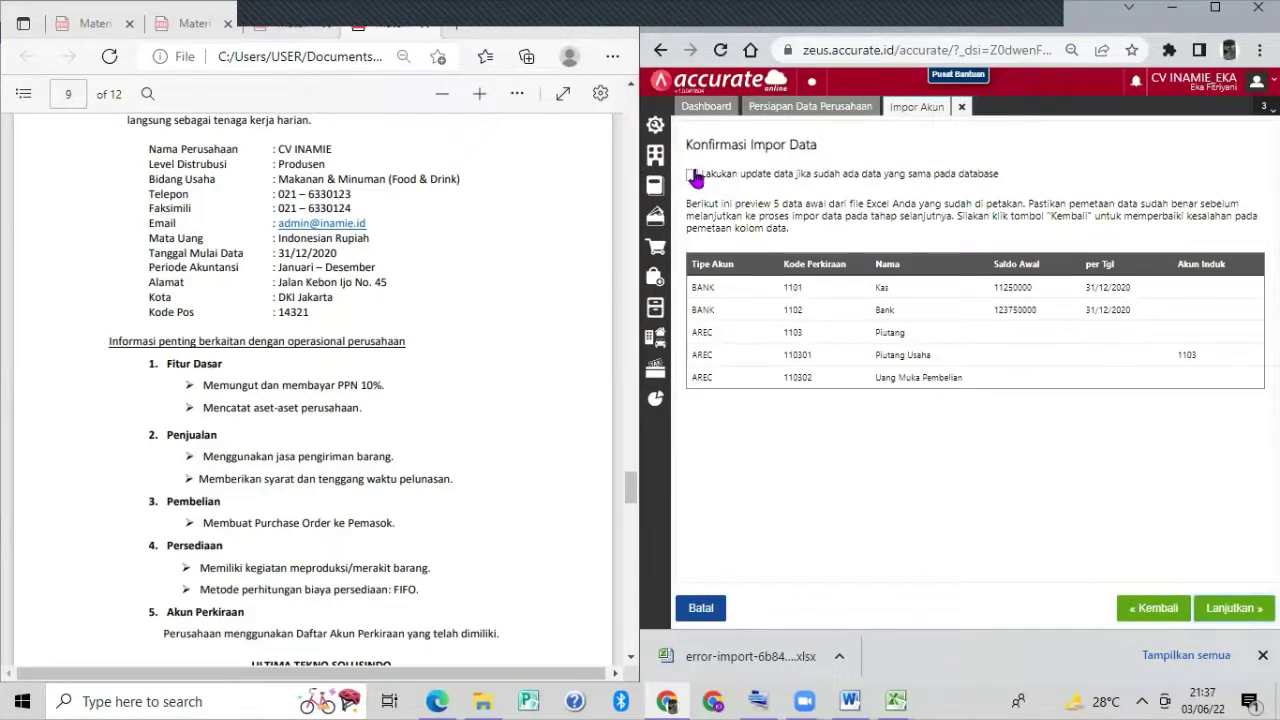
left_click(694, 176)
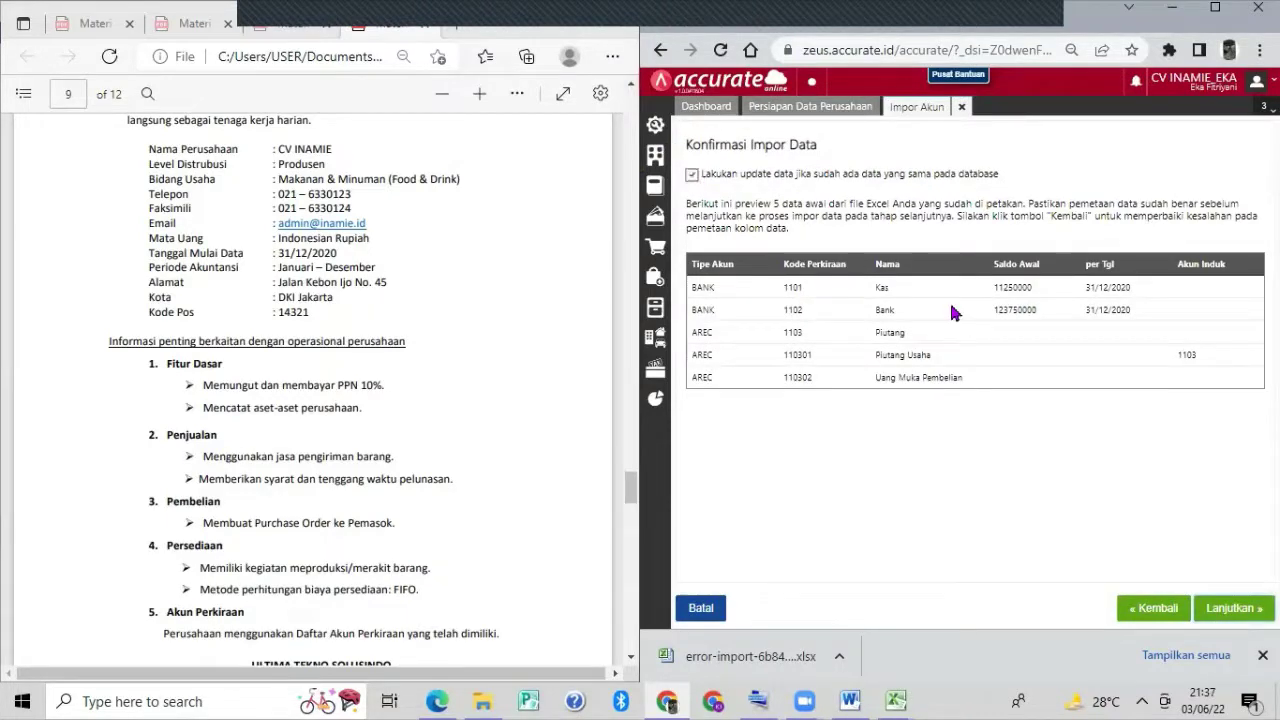
left_click(1228, 612)
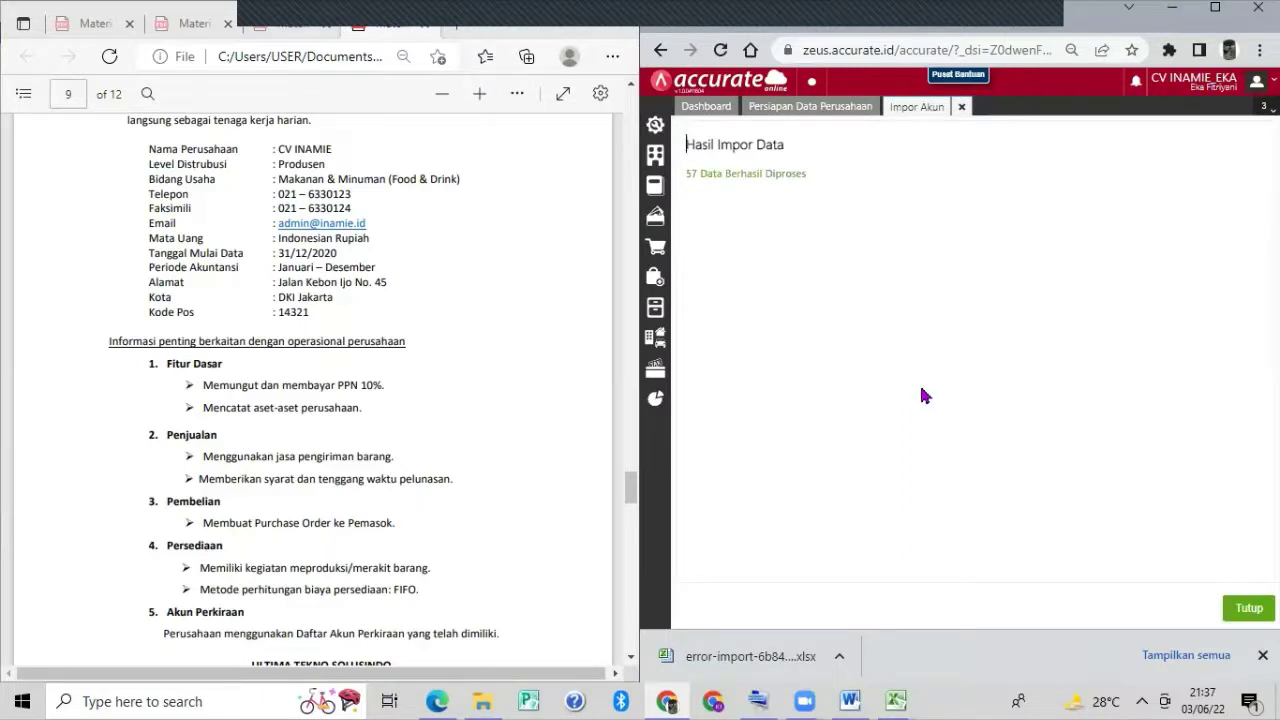
left_click(1243, 610)
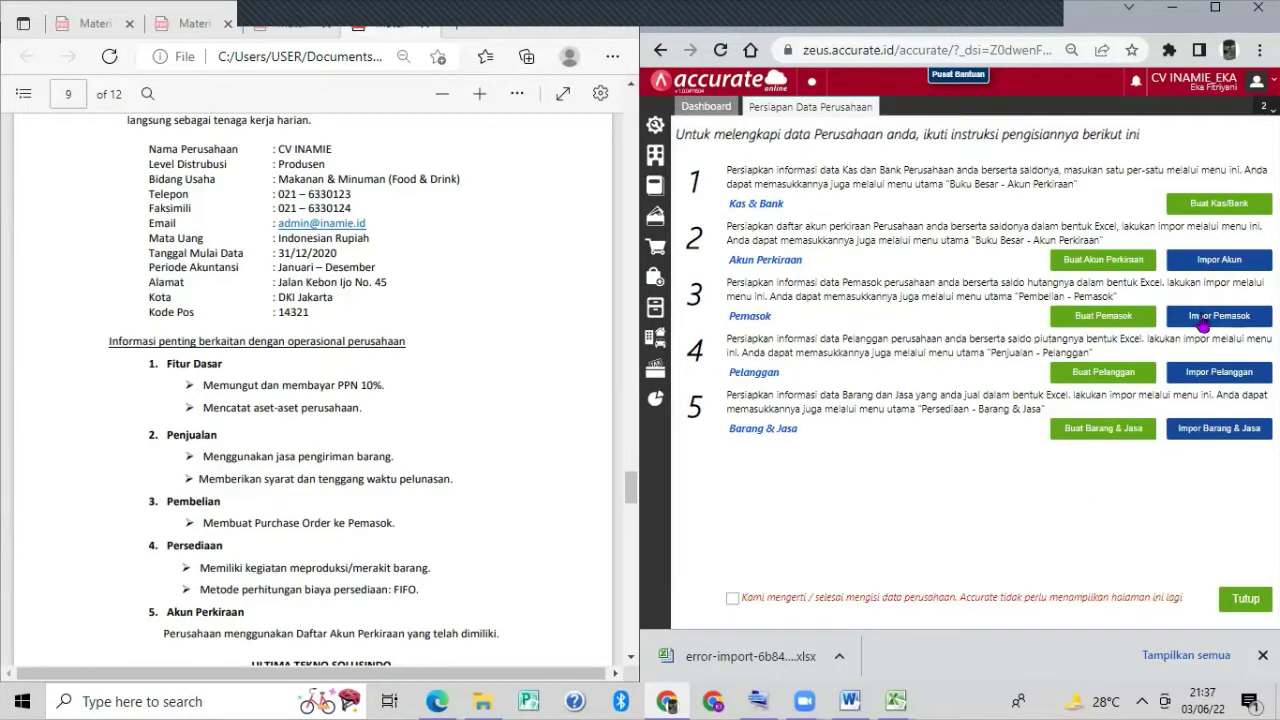
Import 2. Daftar Pemasok (1).xls with updates to existing records allowed, then close the 4-record results.
left_click(1203, 318)
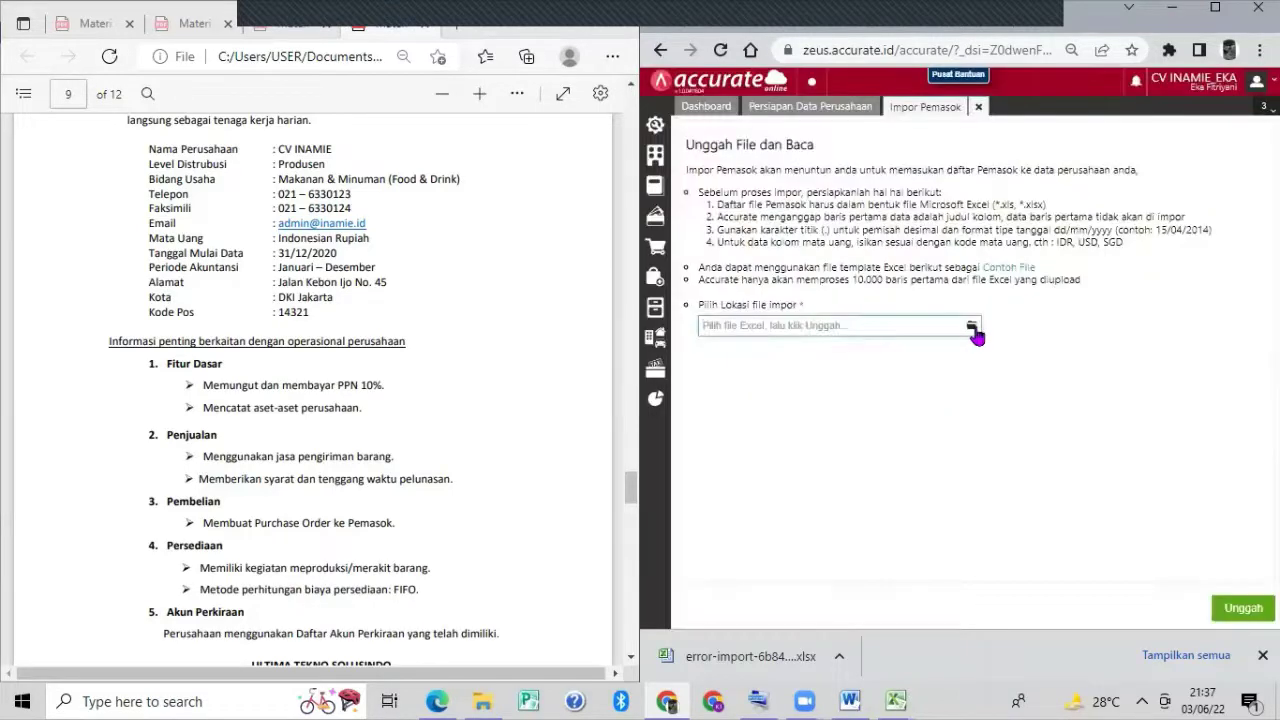
left_click(973, 331)
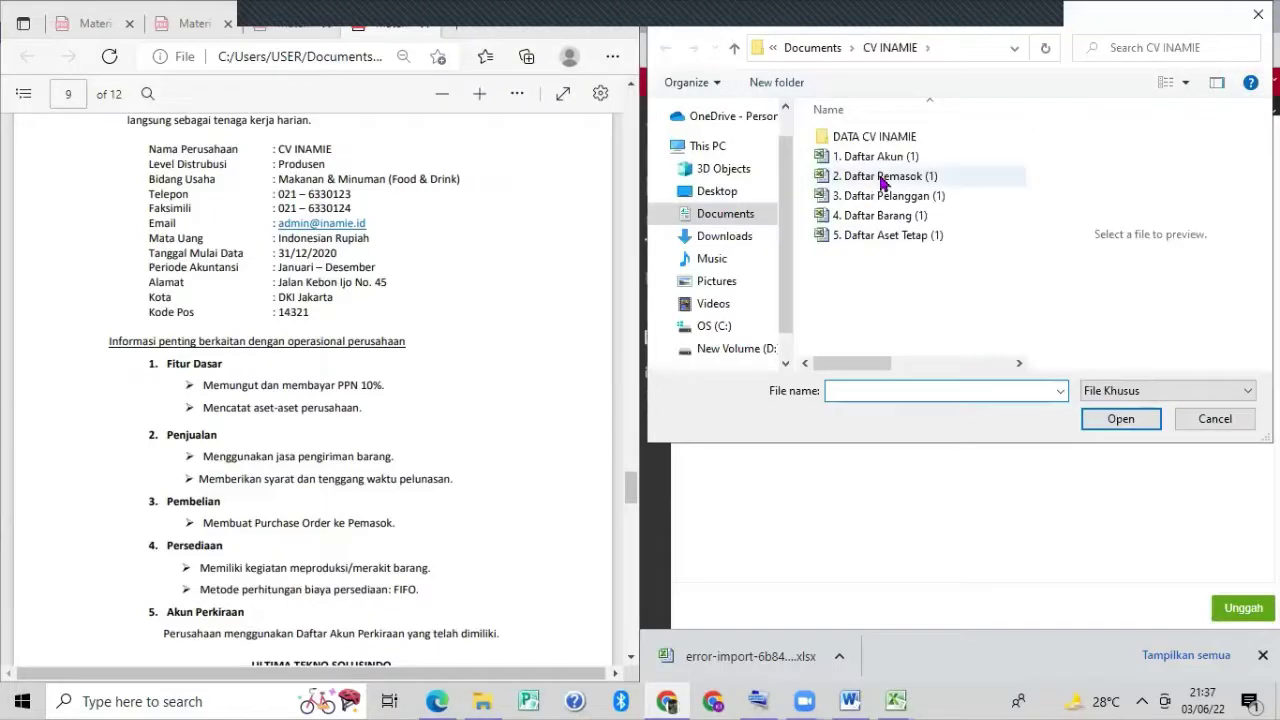
left_click(883, 178)
left_click(1090, 421)
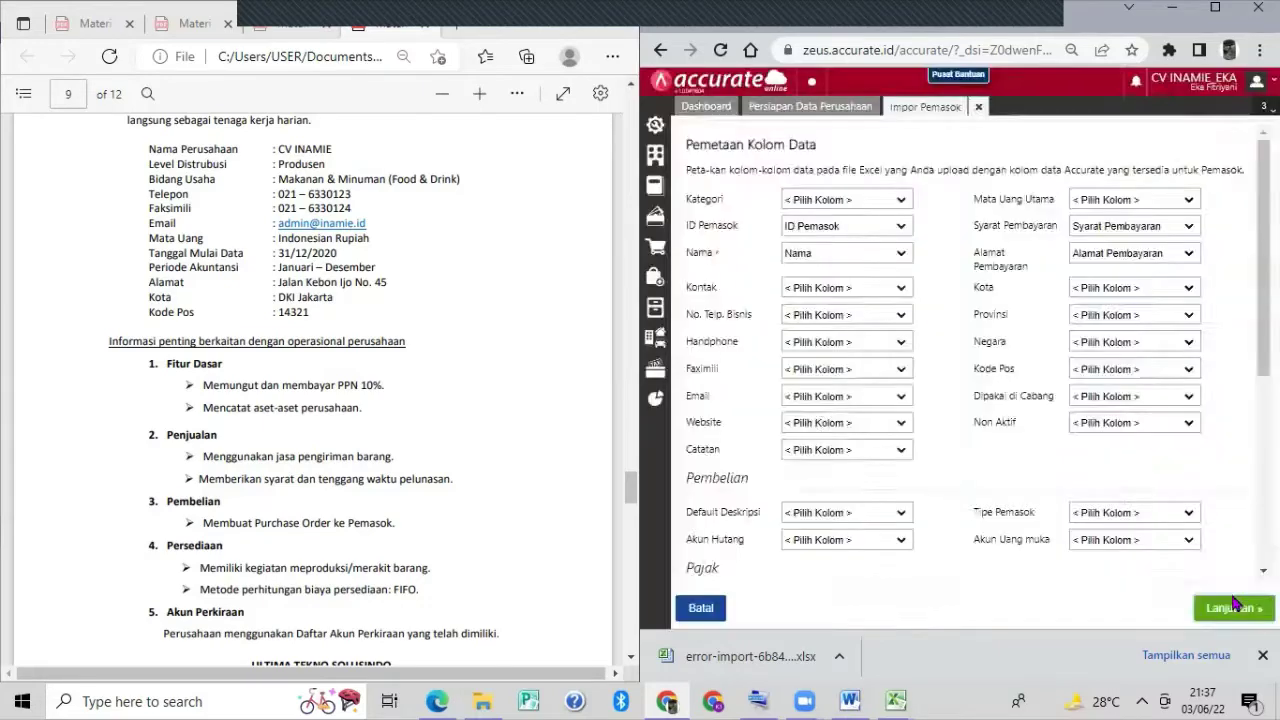
left_click(1234, 607)
left_click(690, 176)
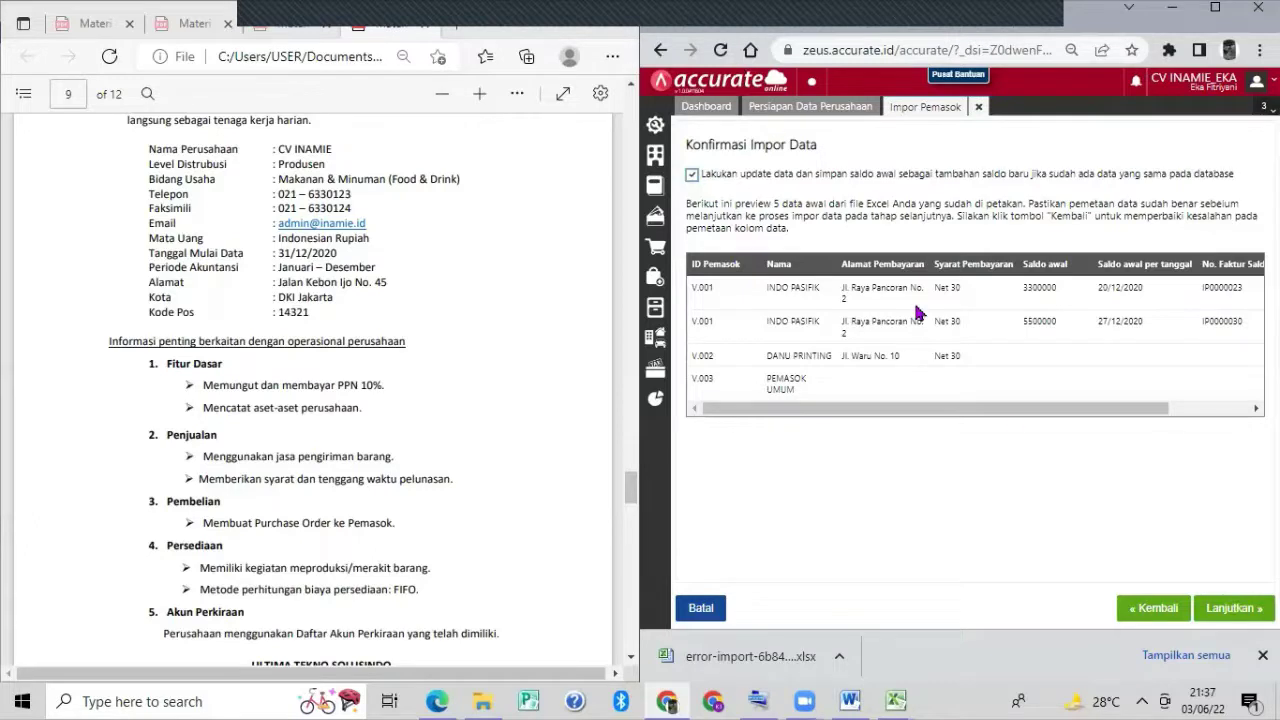
left_click(1232, 610)
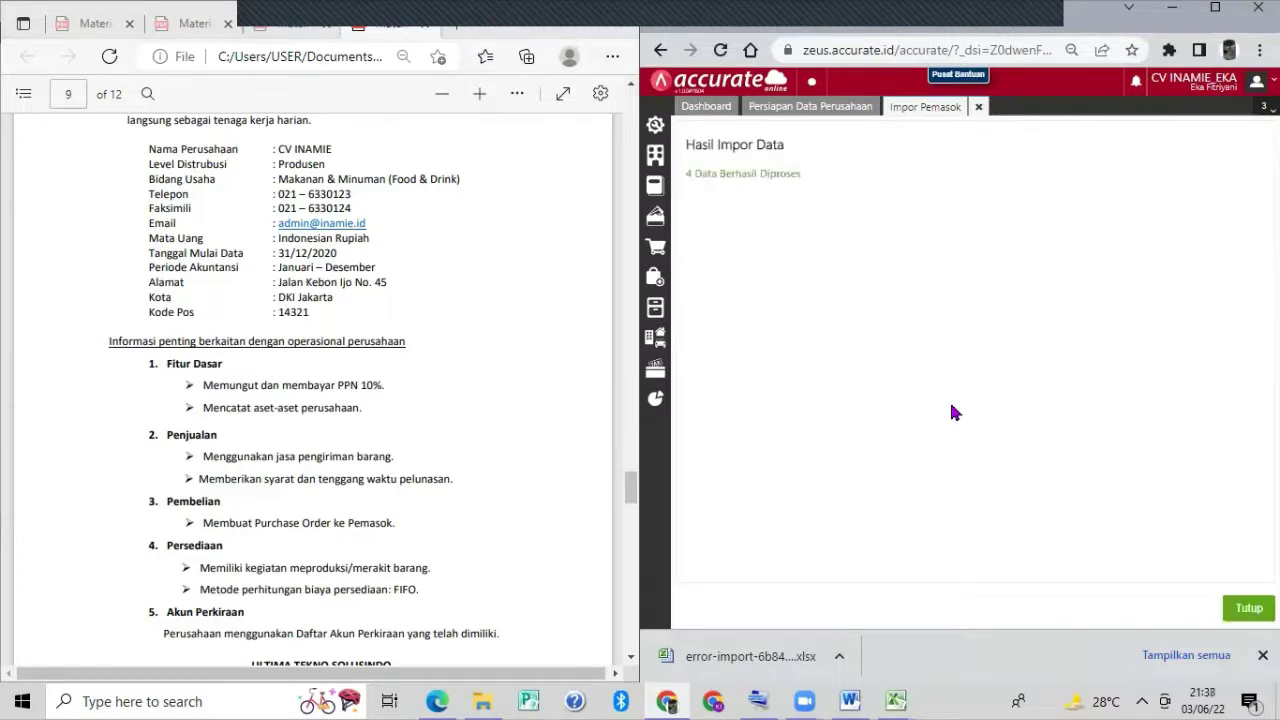
left_click(1248, 614)
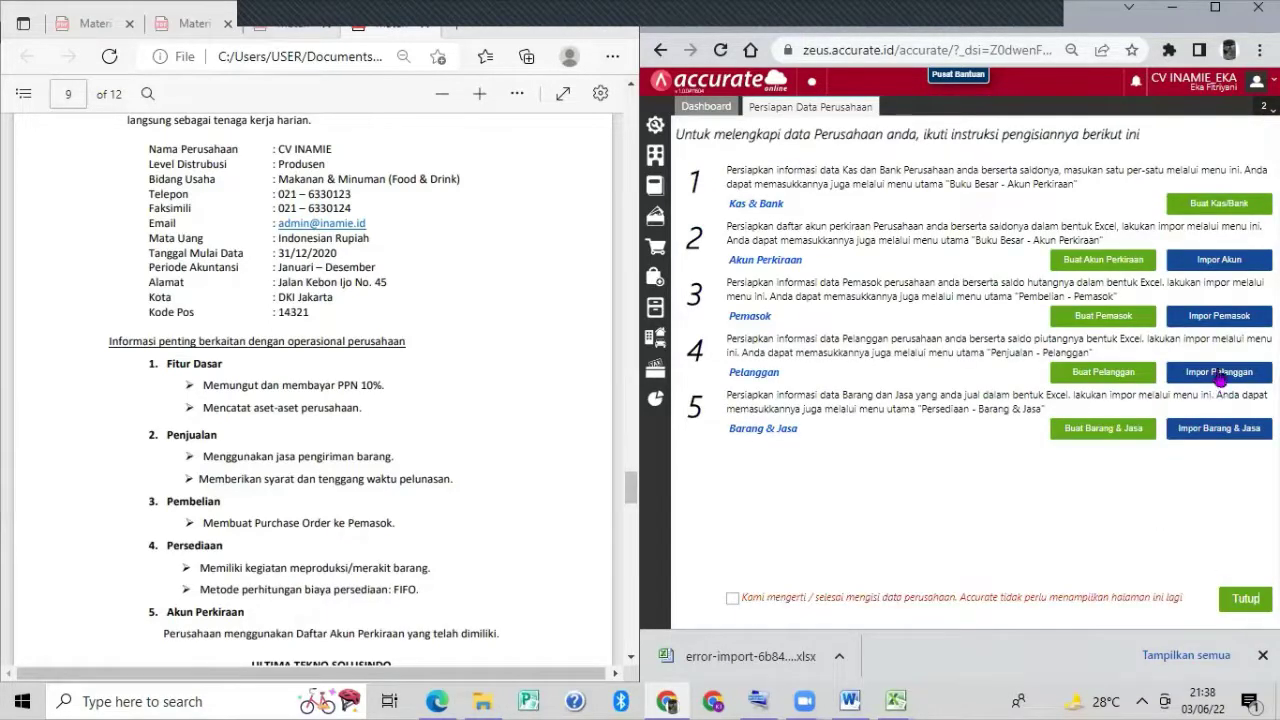
Start the customer import and upload 3. Daftar Pelanggan (1).xls.
left_click(1219, 372)
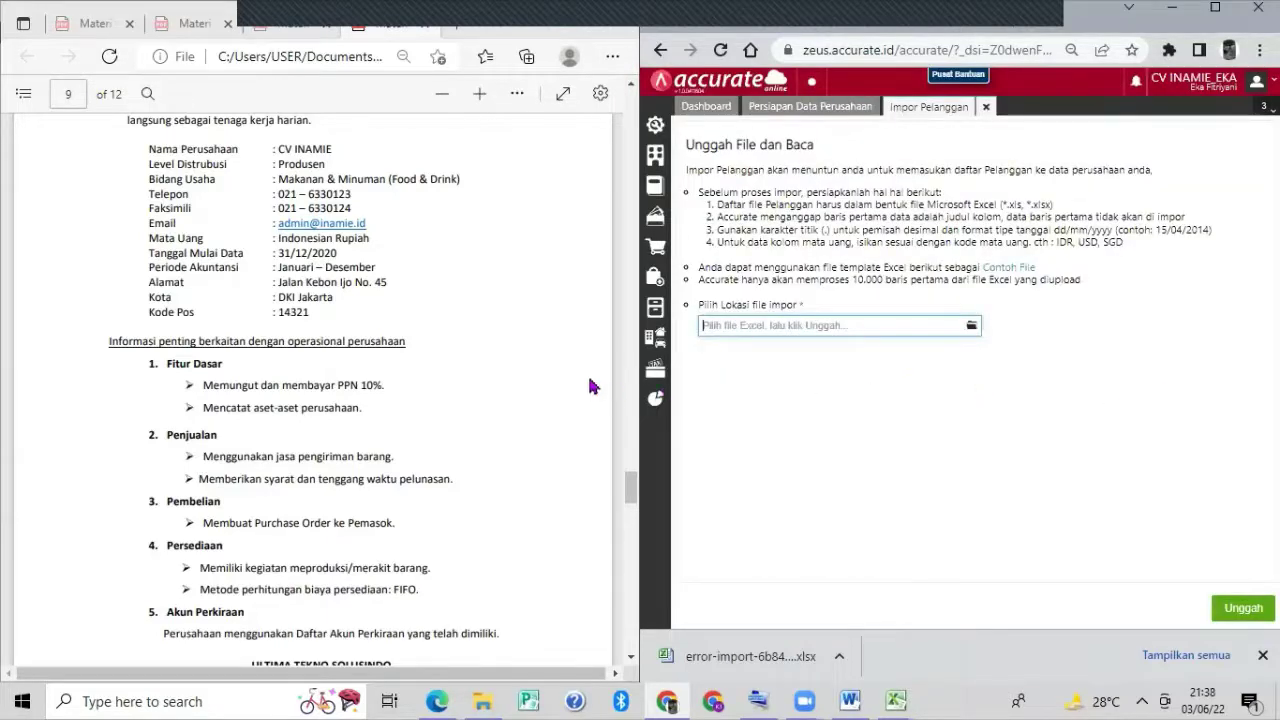
left_click(964, 322)
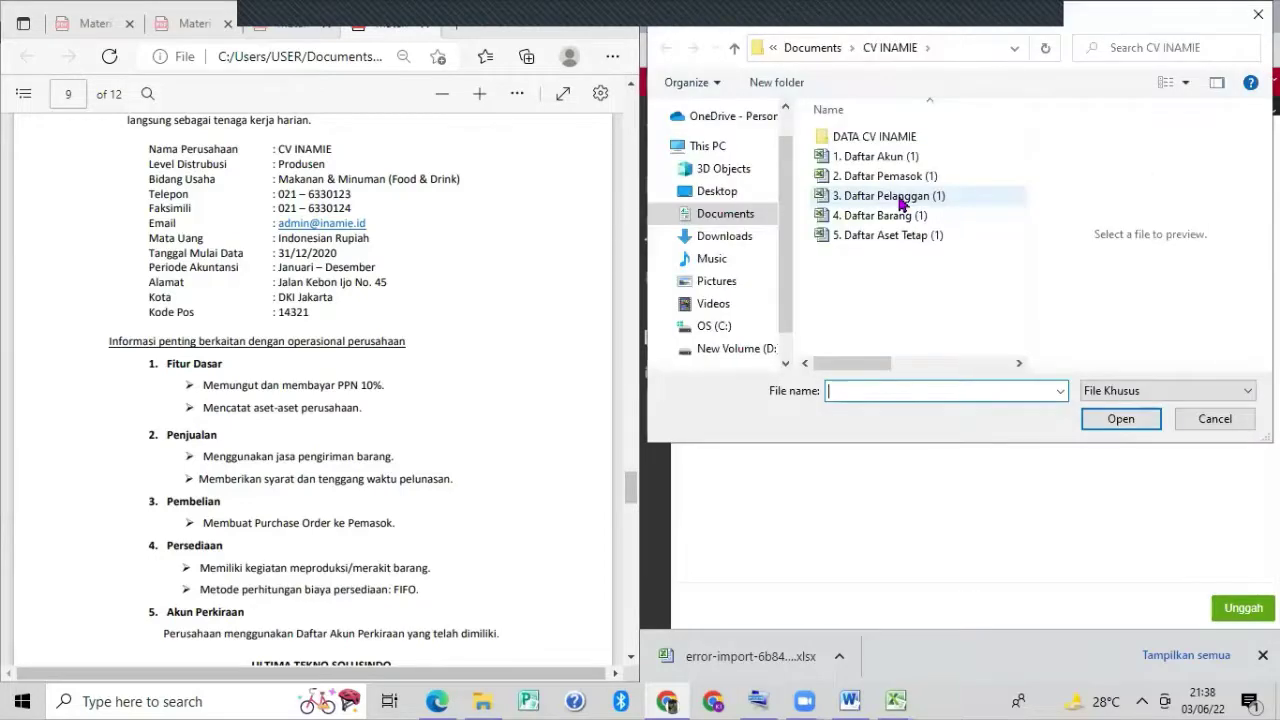
left_click(900, 203)
left_click(1113, 428)
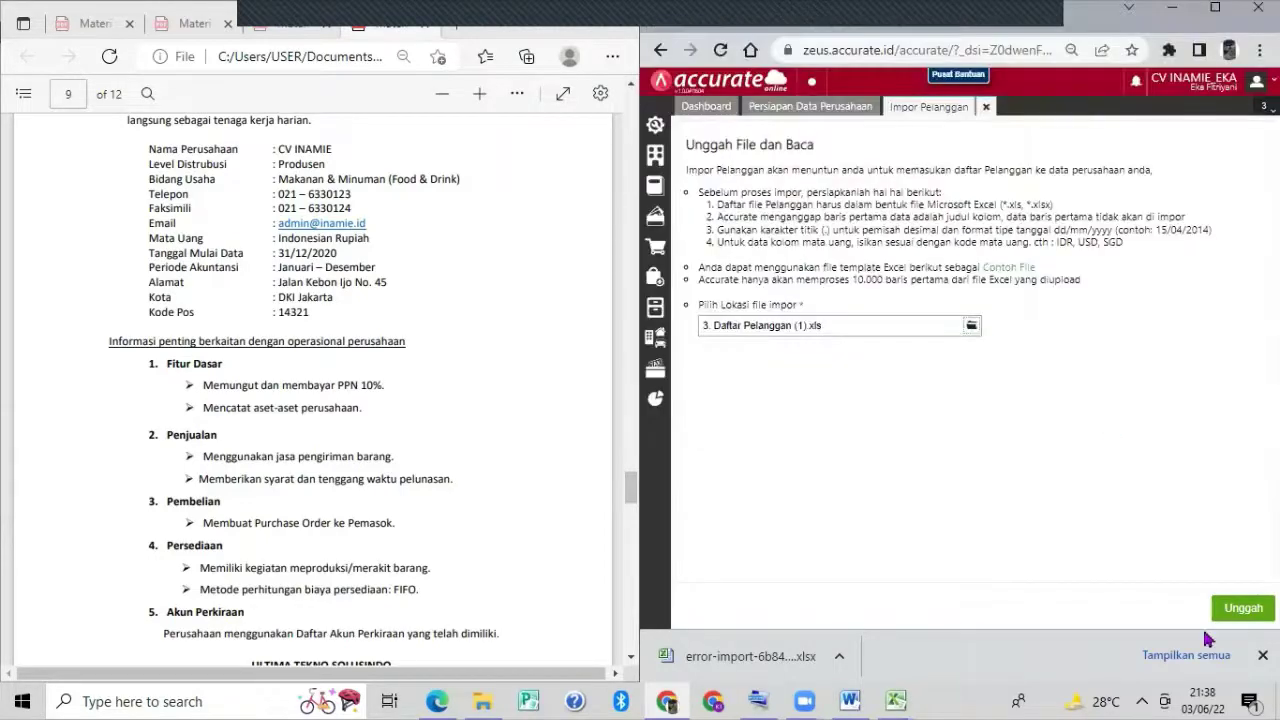
left_click(1242, 608)
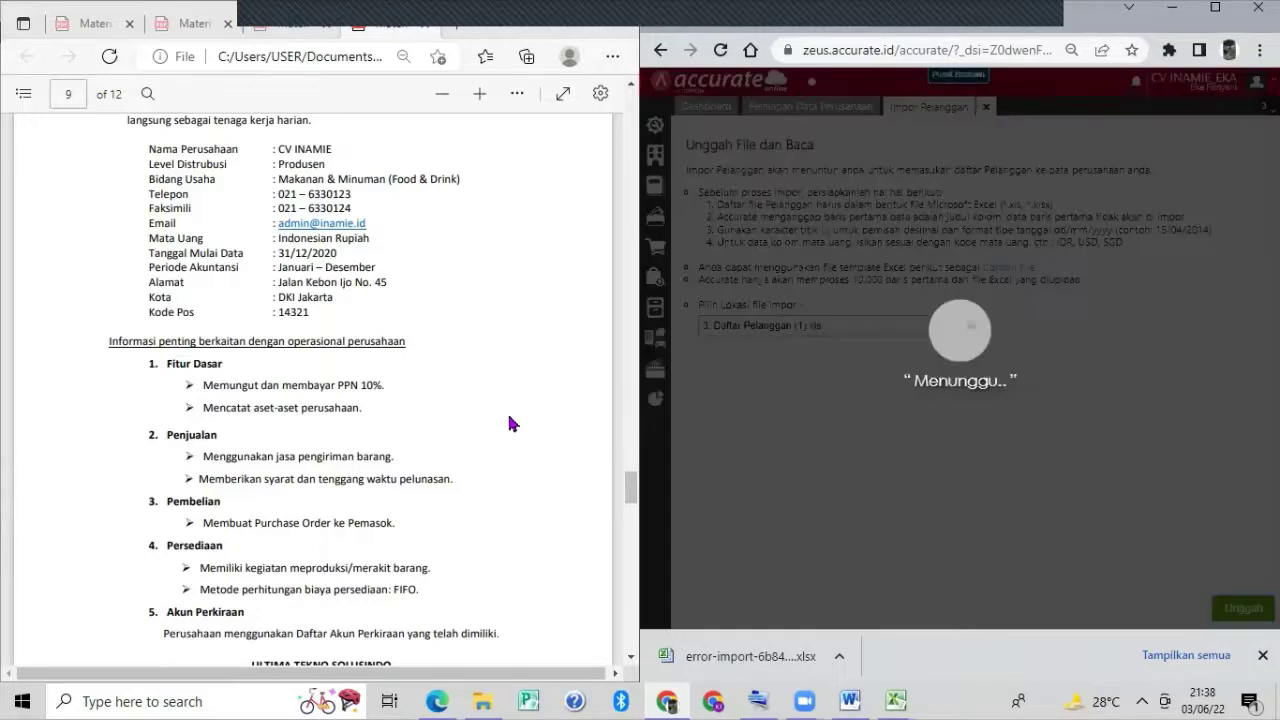
Accept the mapping, tick 'Lakukan update data', import the 7 customers and close the results.
scroll(509, 416, "down", 10)
scroll(502, 399, "down", 6)
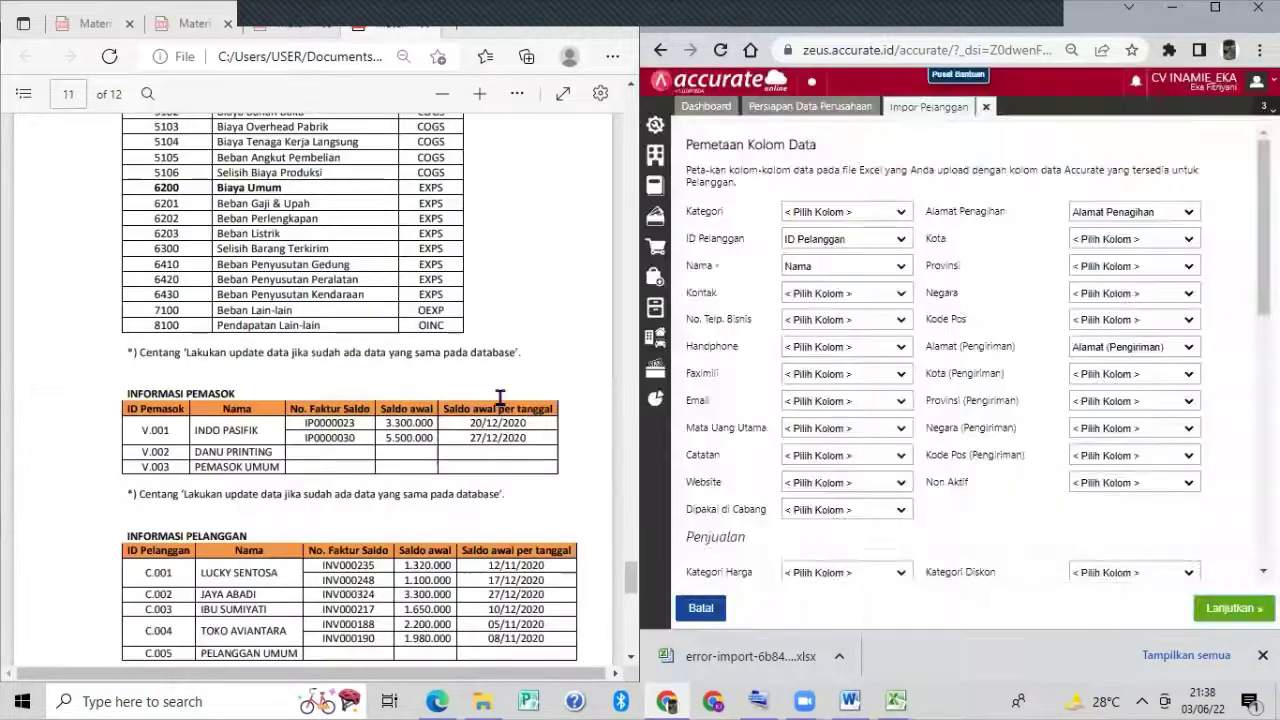
left_click(1224, 612)
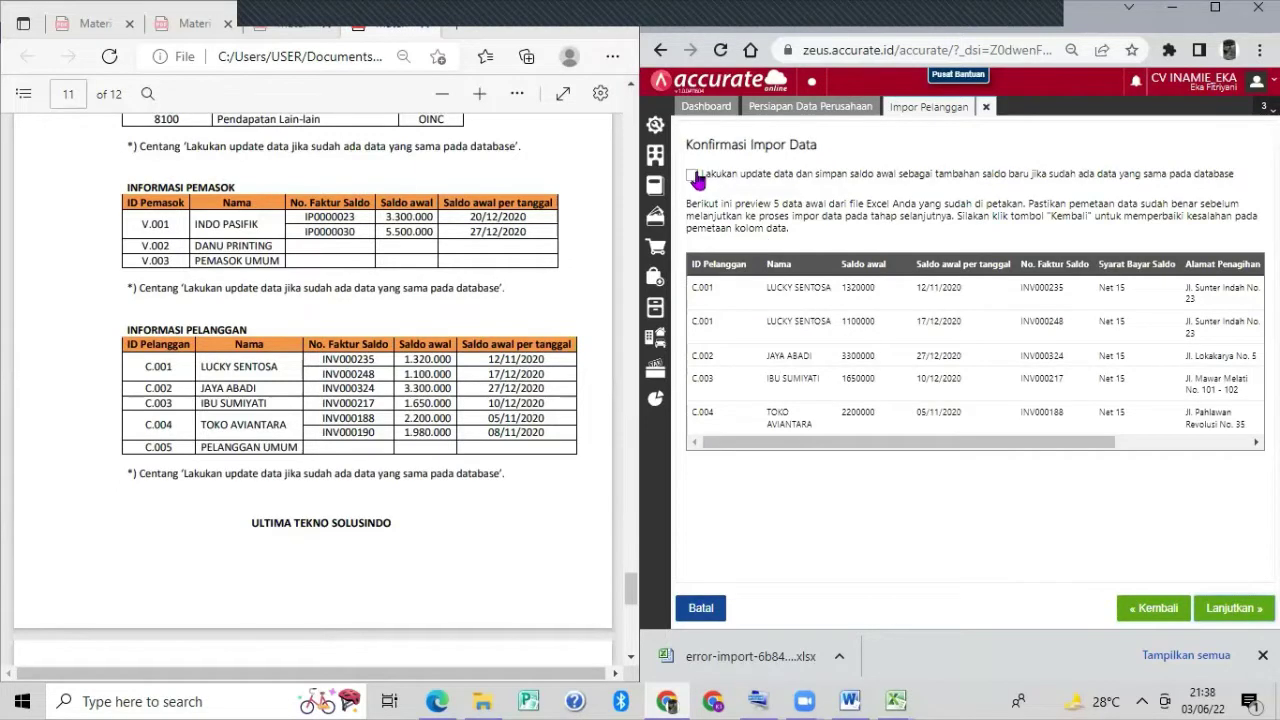
left_click(693, 176)
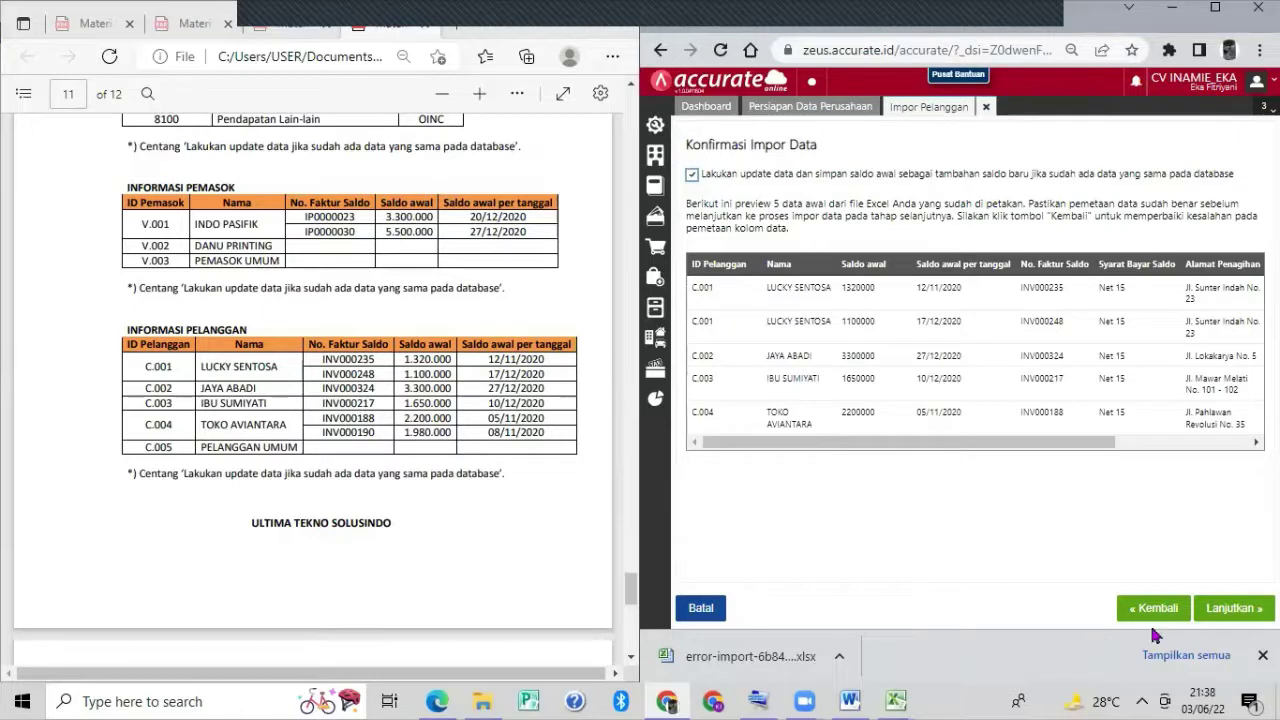
left_click(1242, 610)
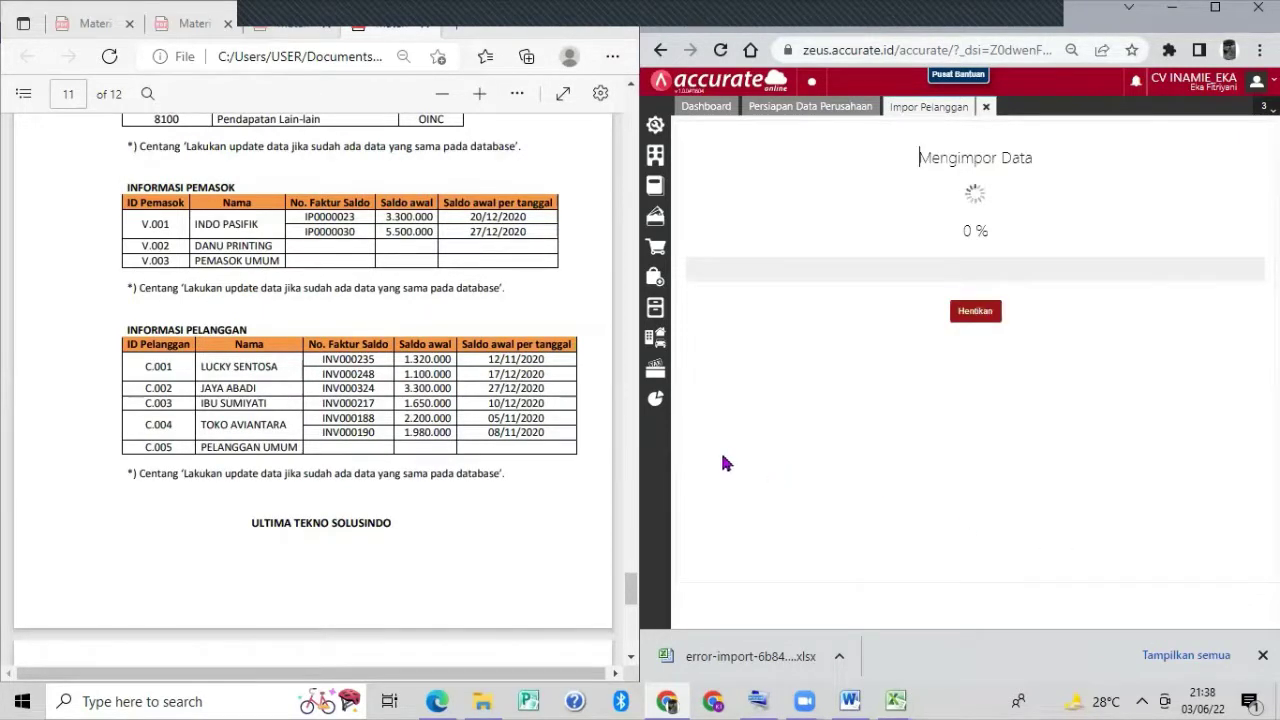
scroll(578, 415, "down", 2)
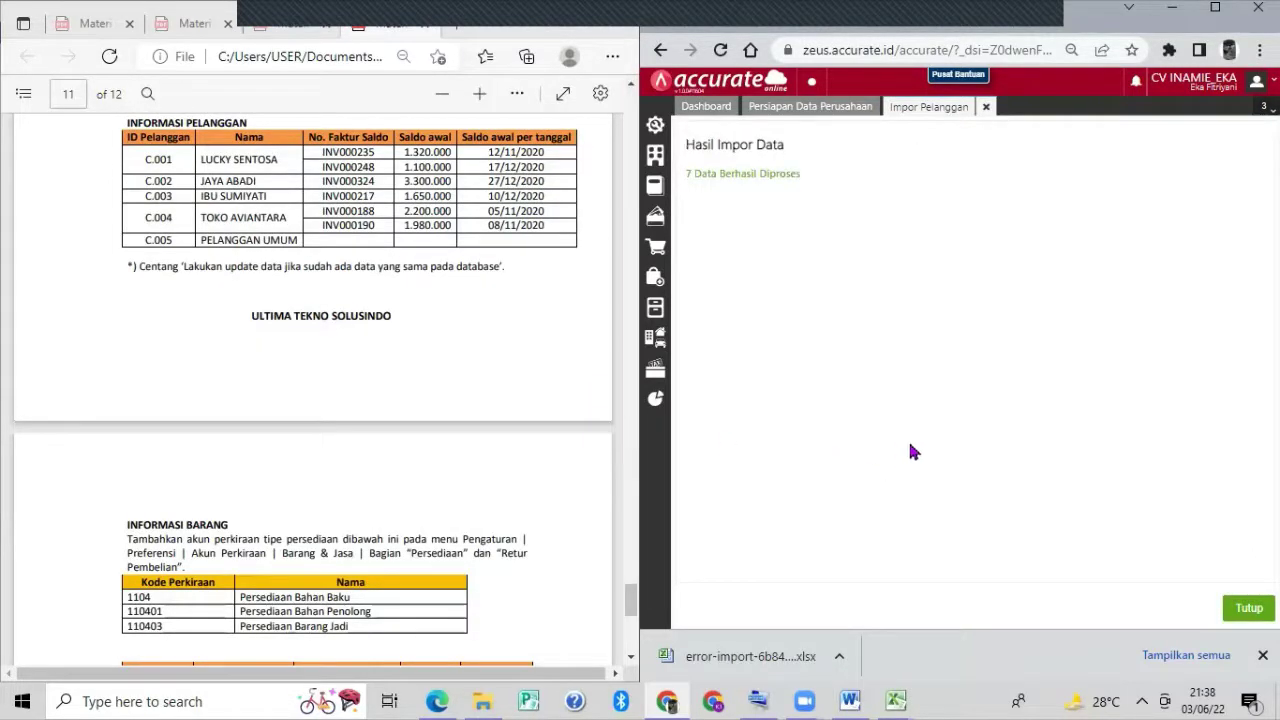
left_click(1245, 609)
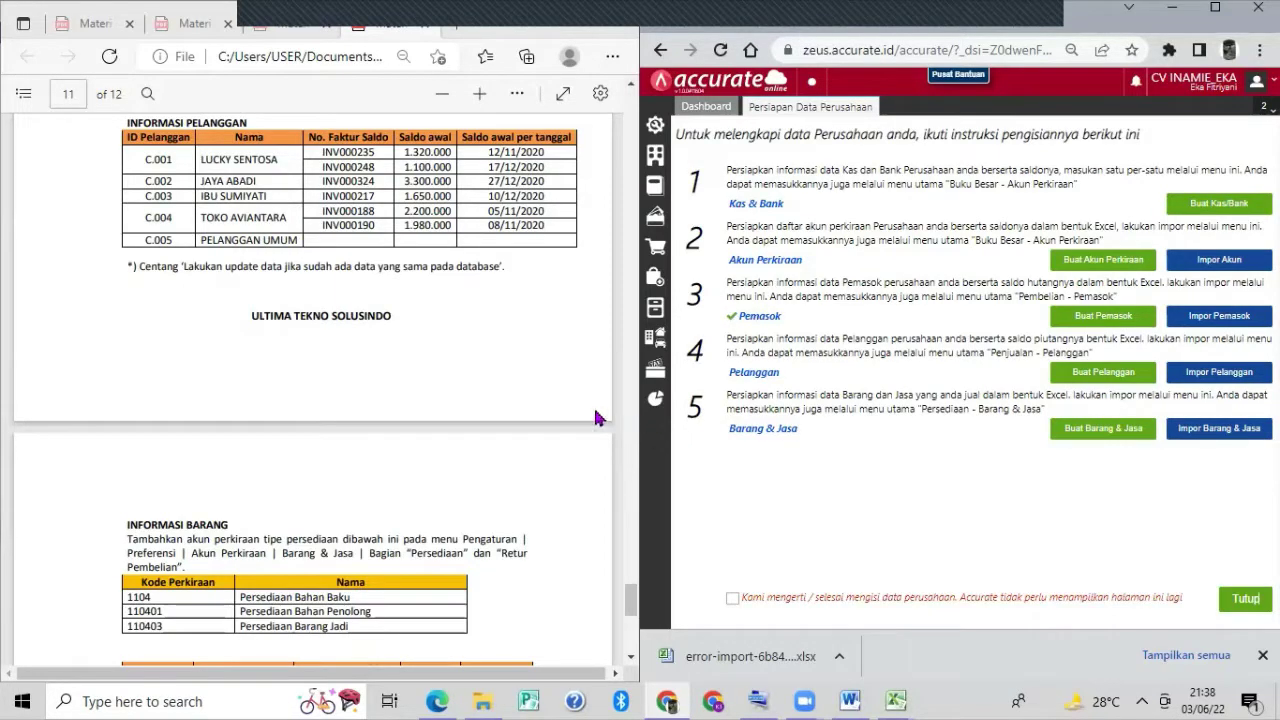
scroll(597, 418, "down", 2)
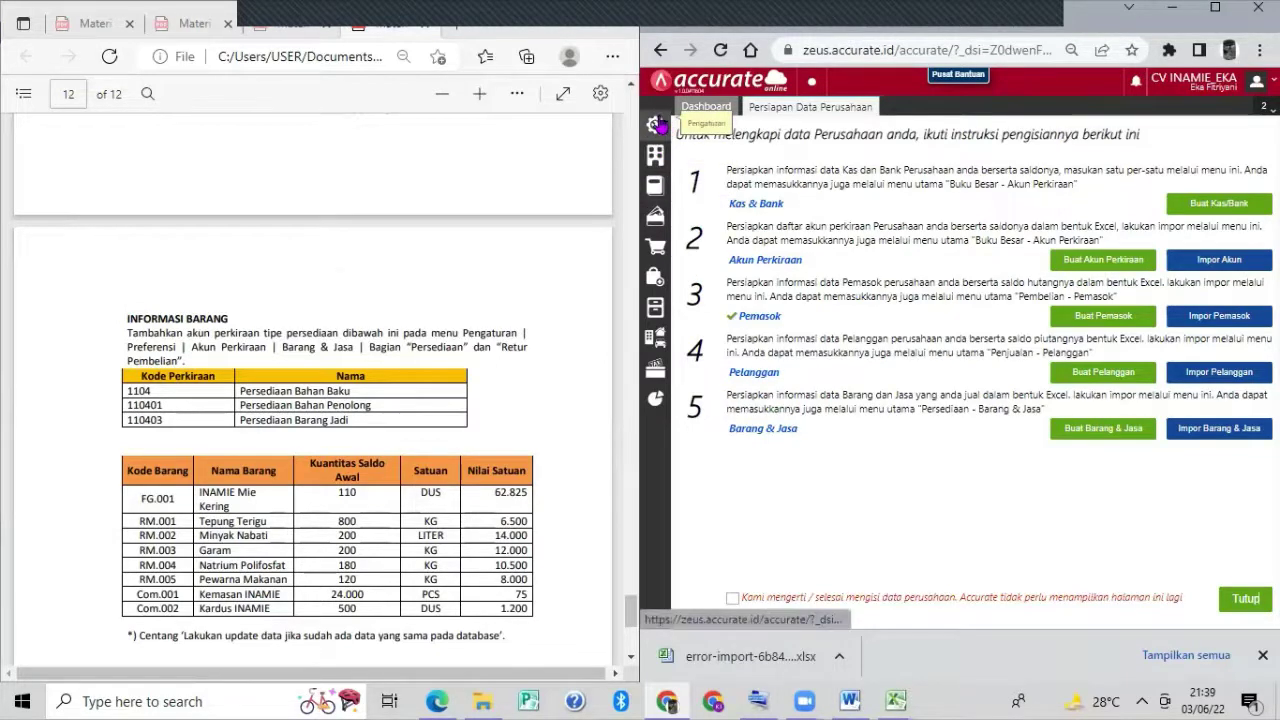
Open Preferensi from the settings gear and show the Akun Perkiraan default accounts.
left_click(658, 124)
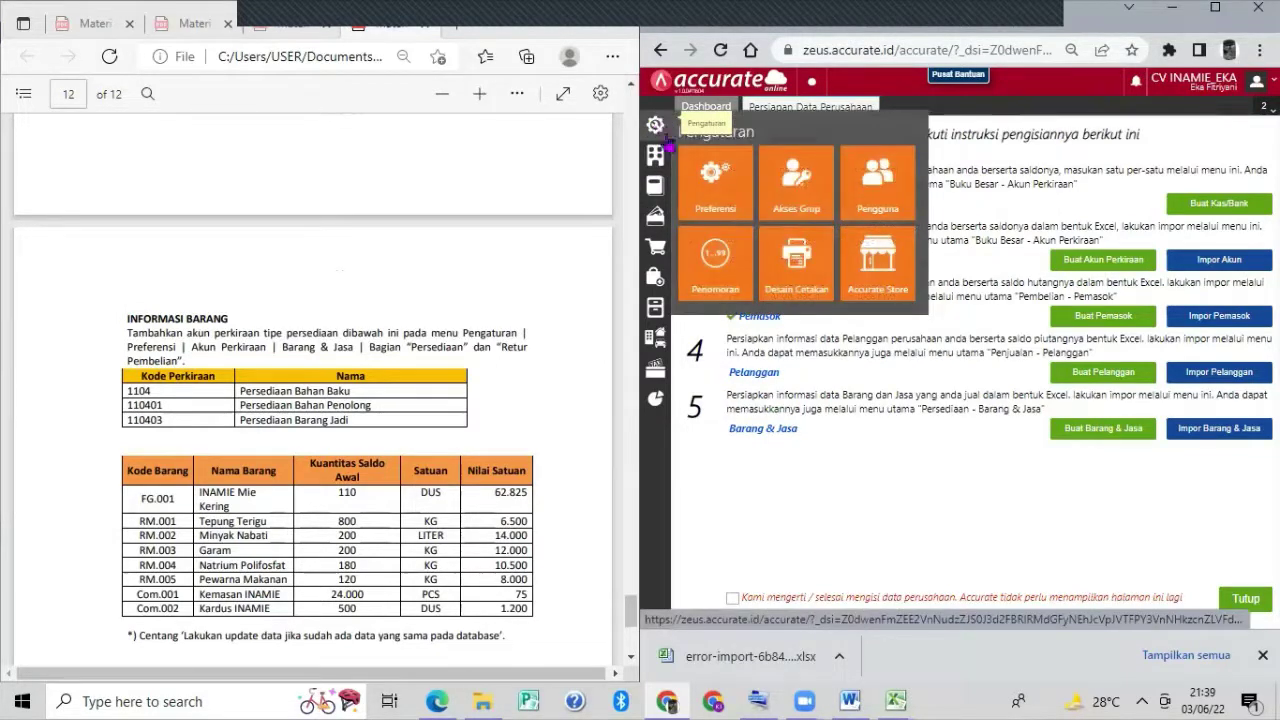
left_click(703, 188)
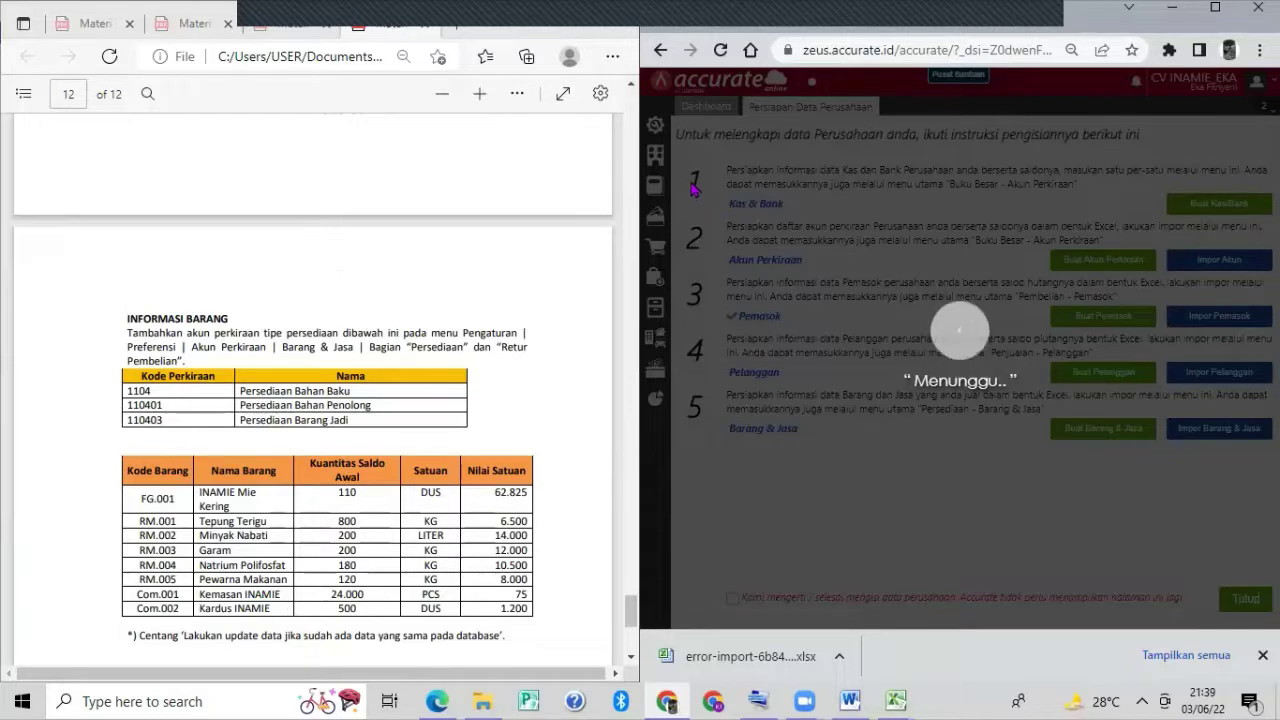
double_click(1037, 20)
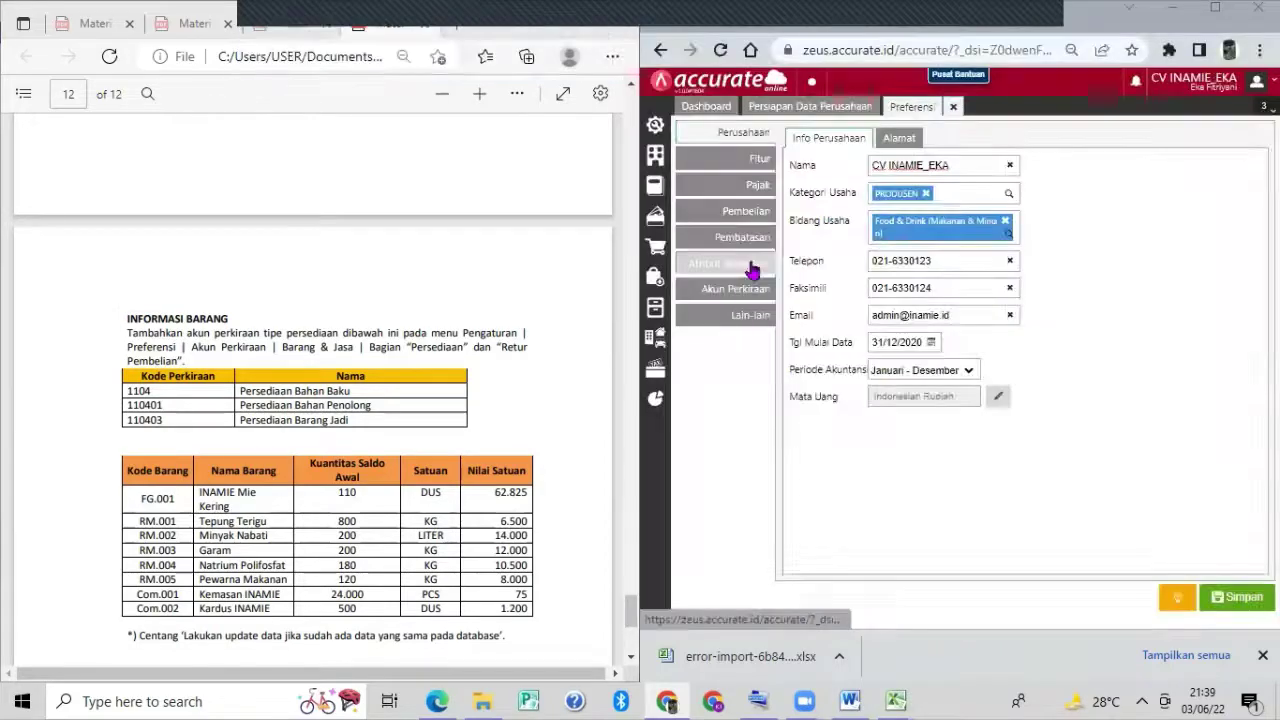
left_click(755, 285)
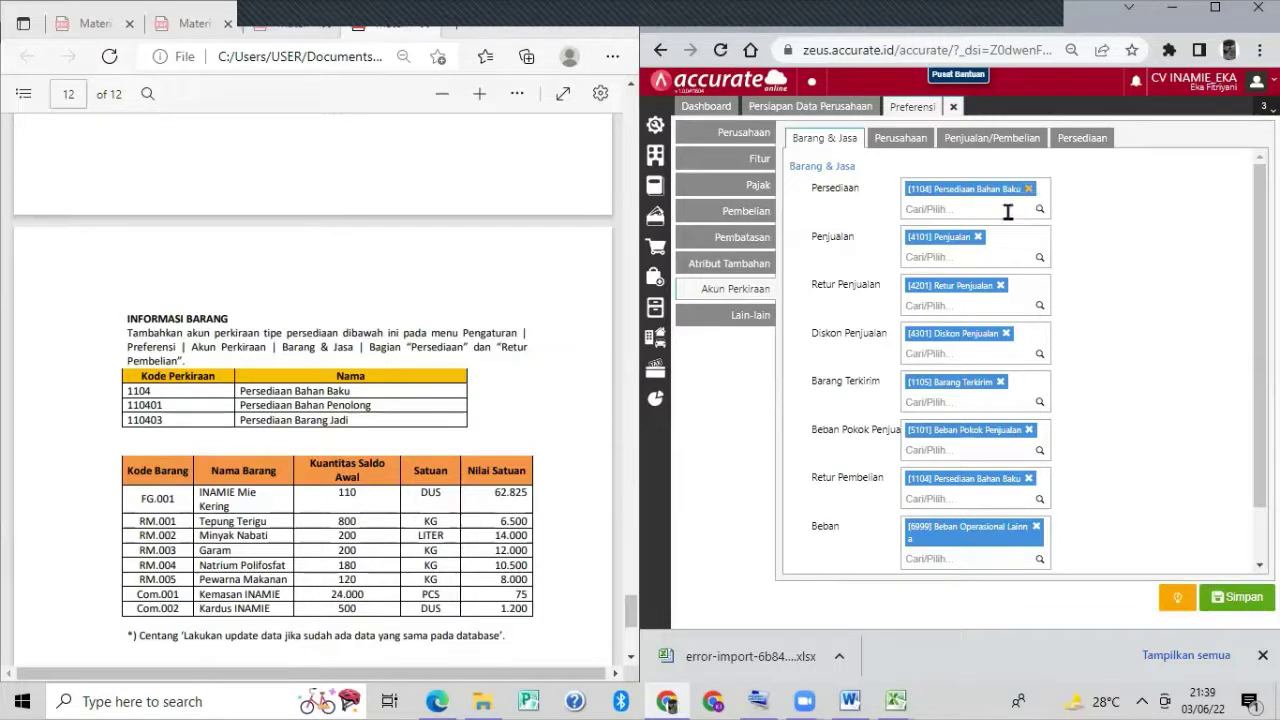
Add Persediaan Bahan Penolong and Persediaan Barang Jadi to the Persediaan accounts field.
left_click(1008, 210)
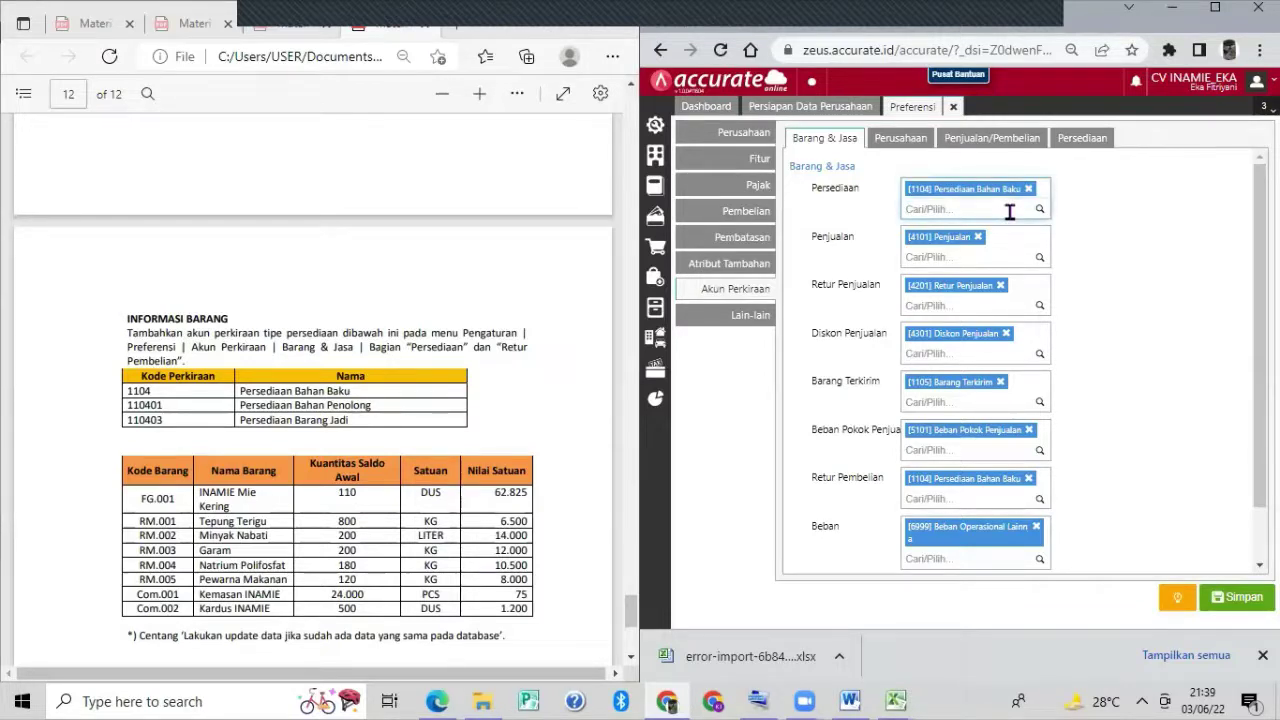
type("p")
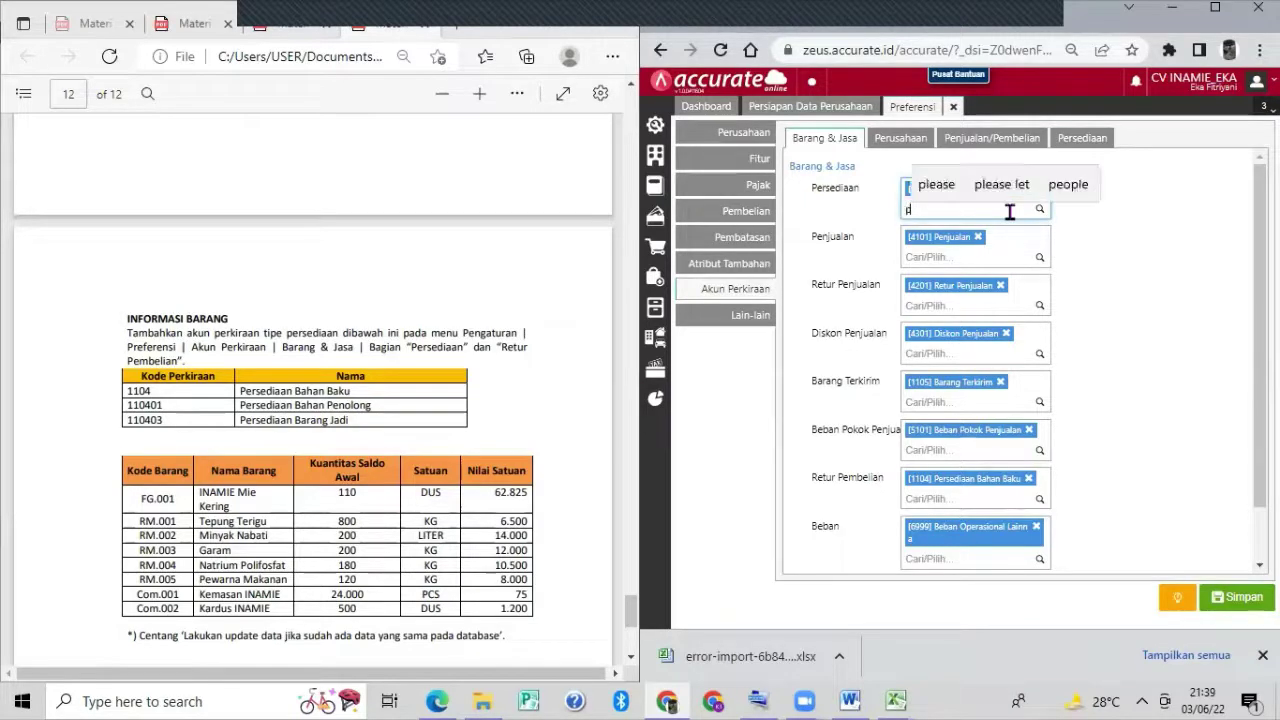
type("ersediaan")
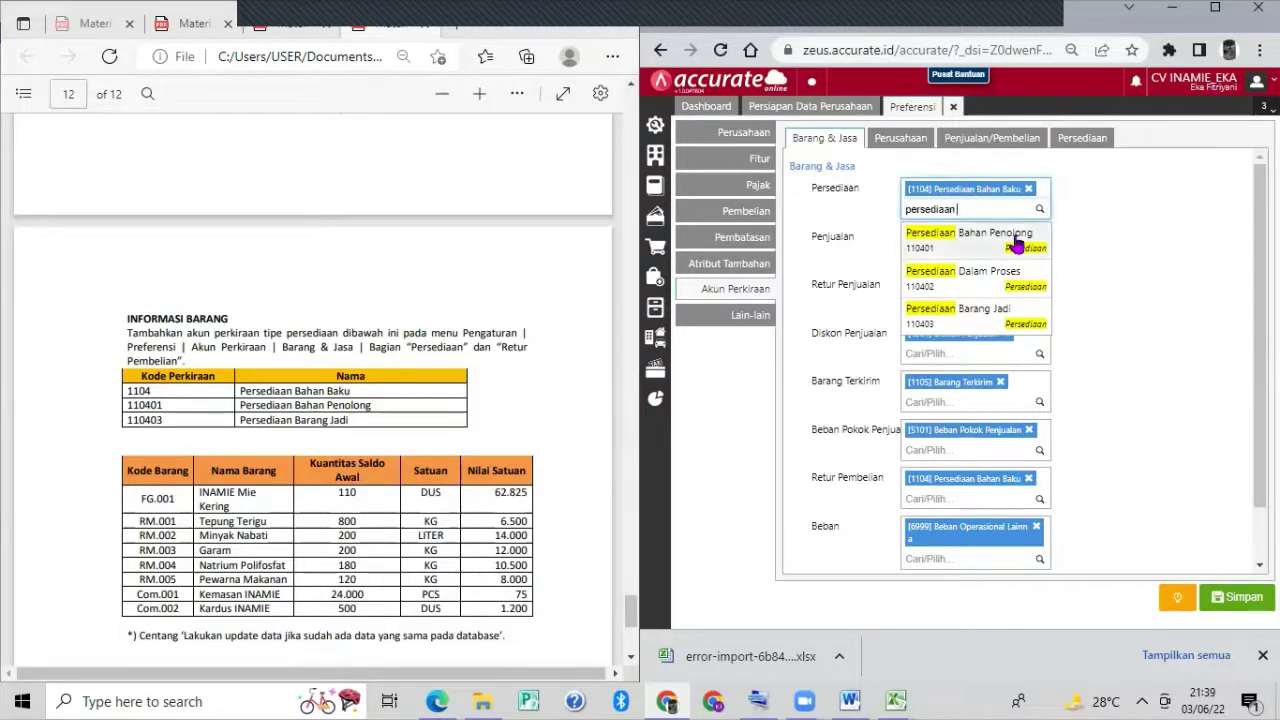
left_click(1015, 241)
type("p")
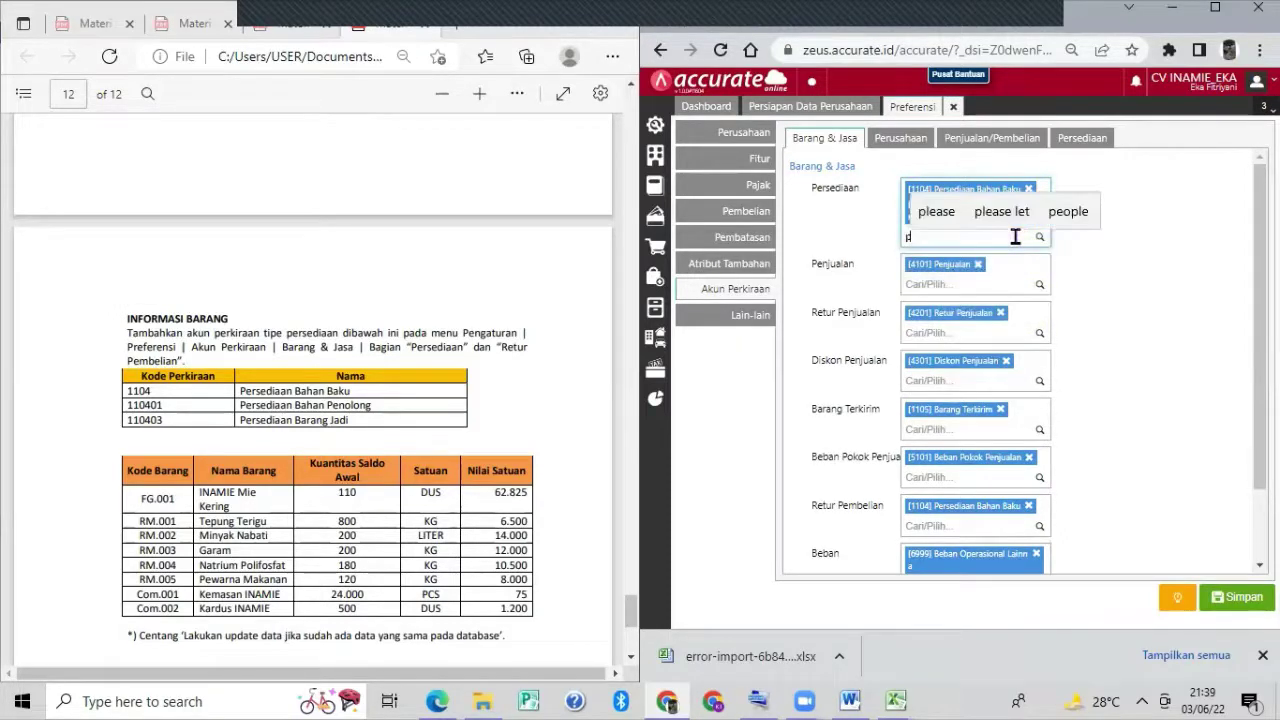
type("ersediaan")
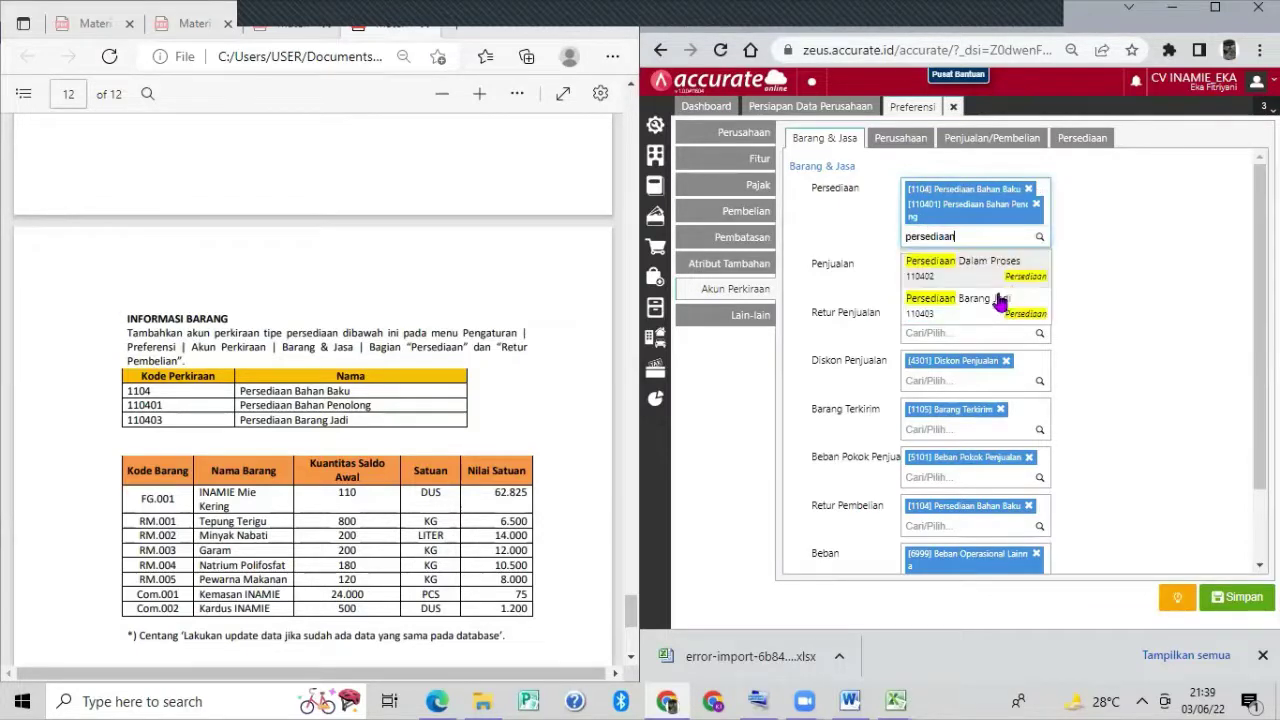
left_click(998, 302)
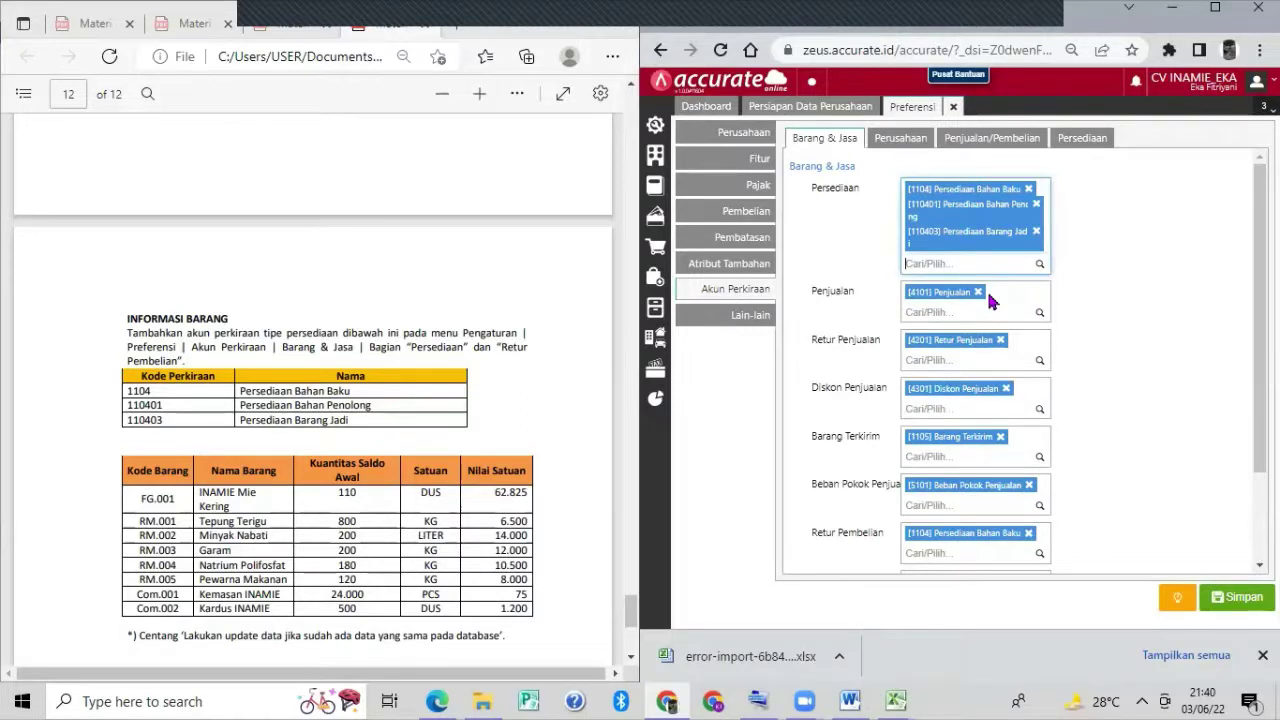
Add 110401 Persediaan Bahan Penolong and 110403 Persediaan Barang Jadi to Retur Pembelian, then save.
scroll(988, 372, "down", 2)
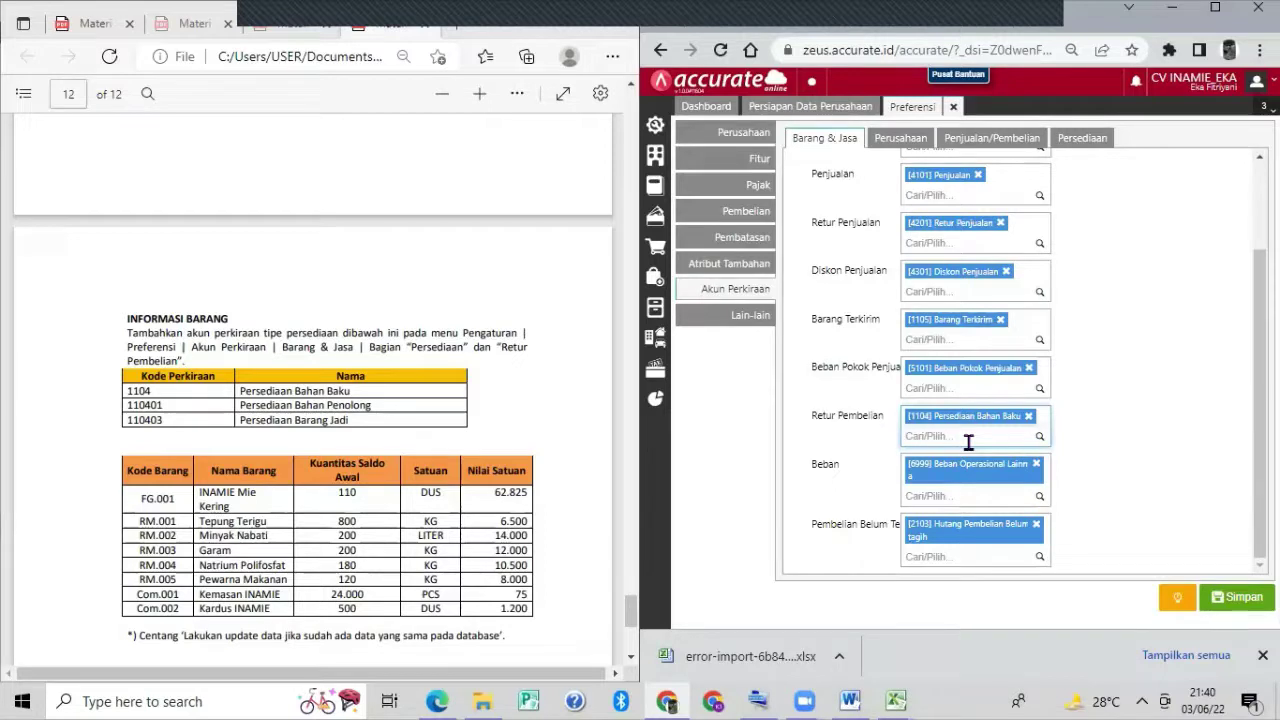
type("persediaan")
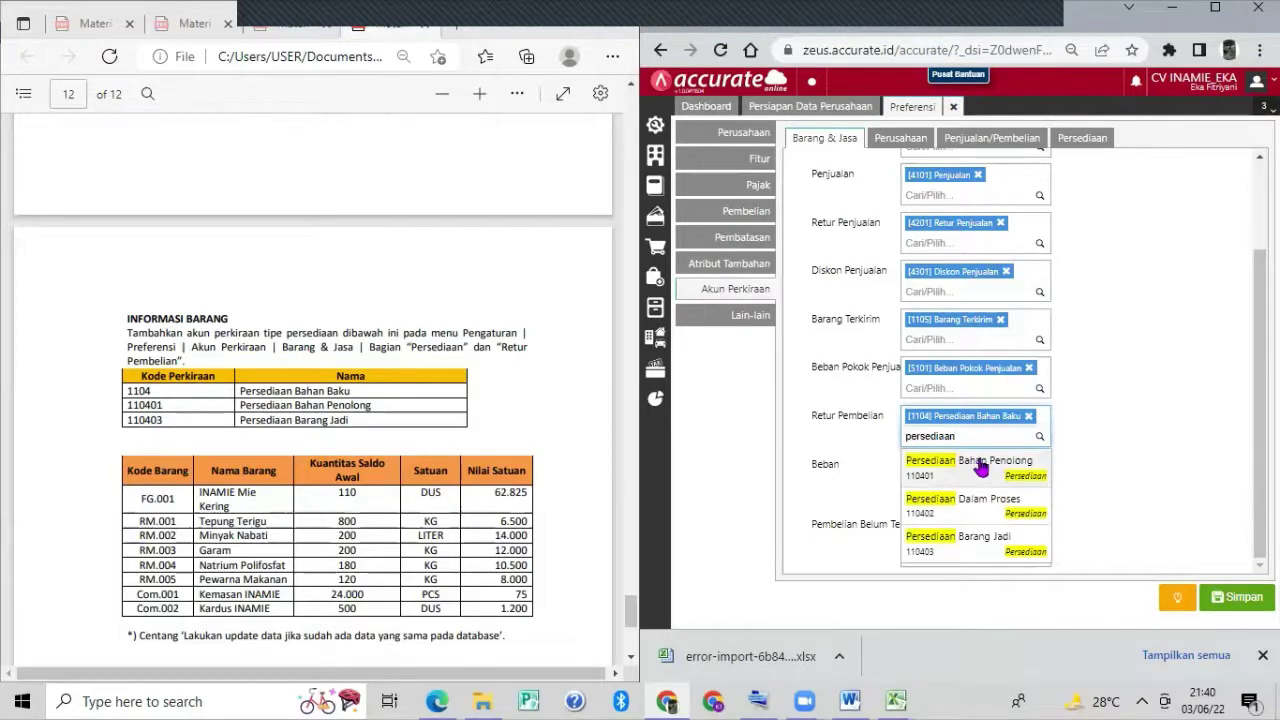
left_click(980, 466)
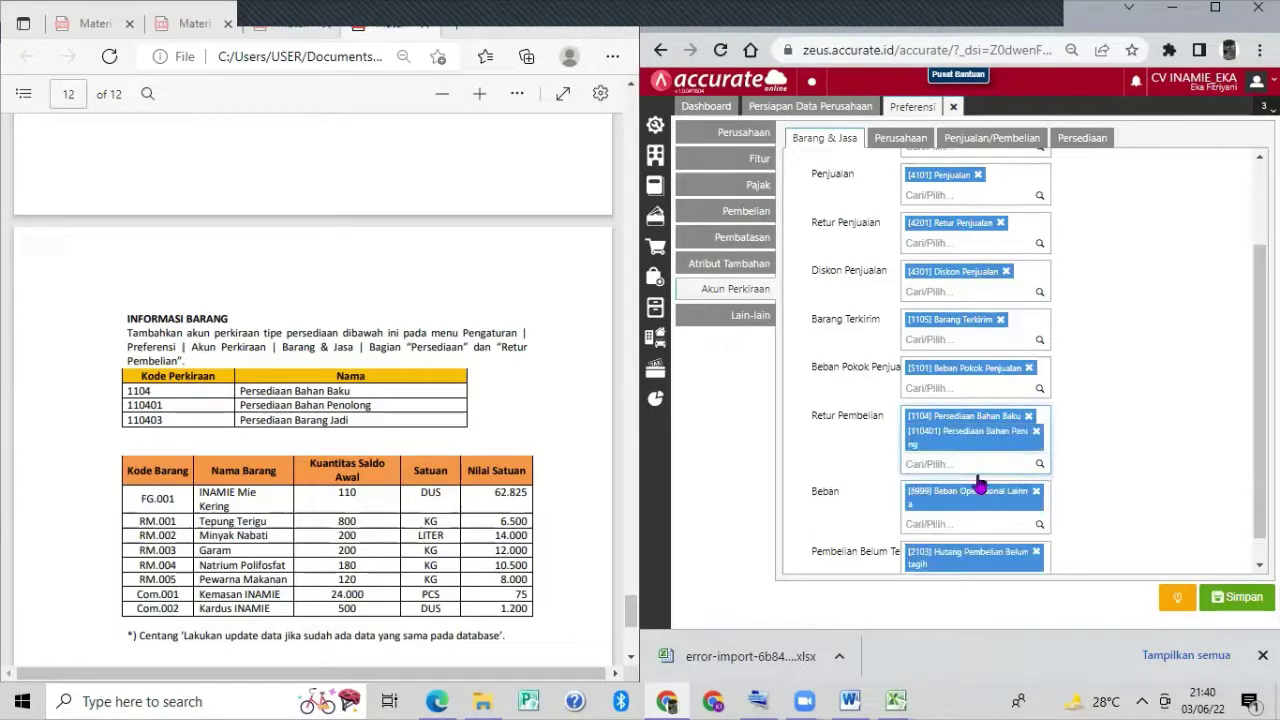
type("persediaan")
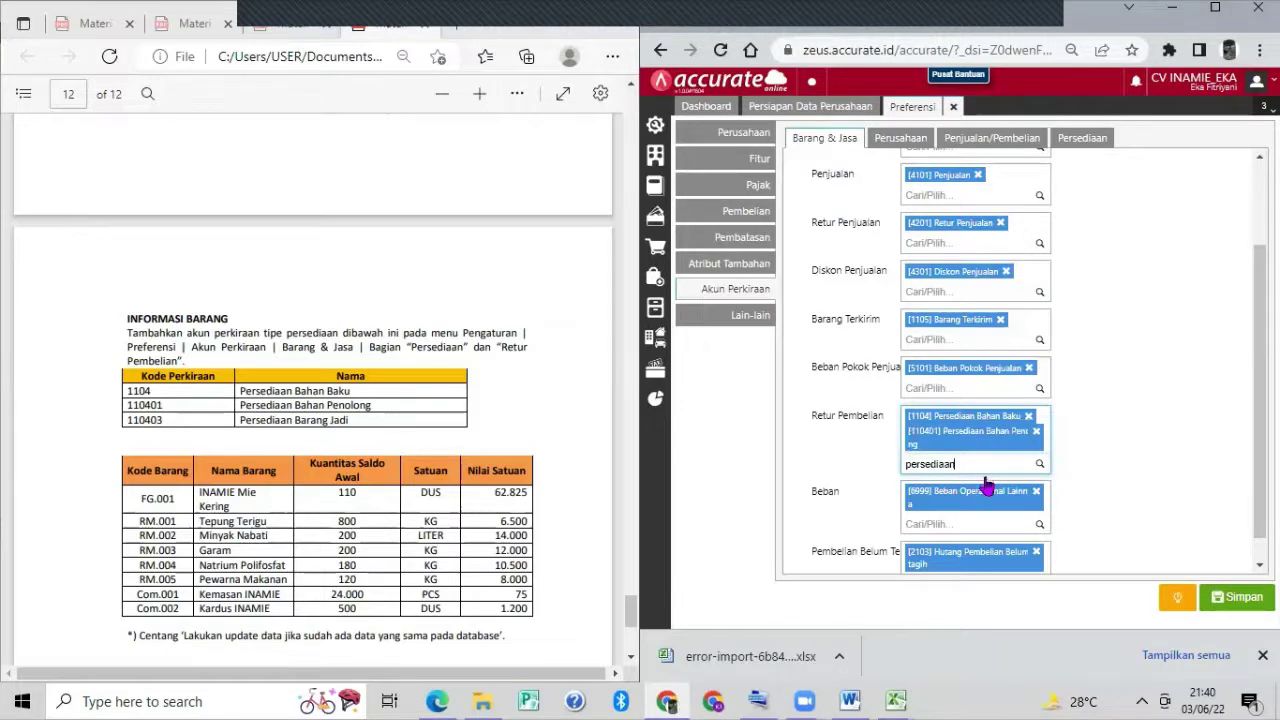
left_click(995, 530)
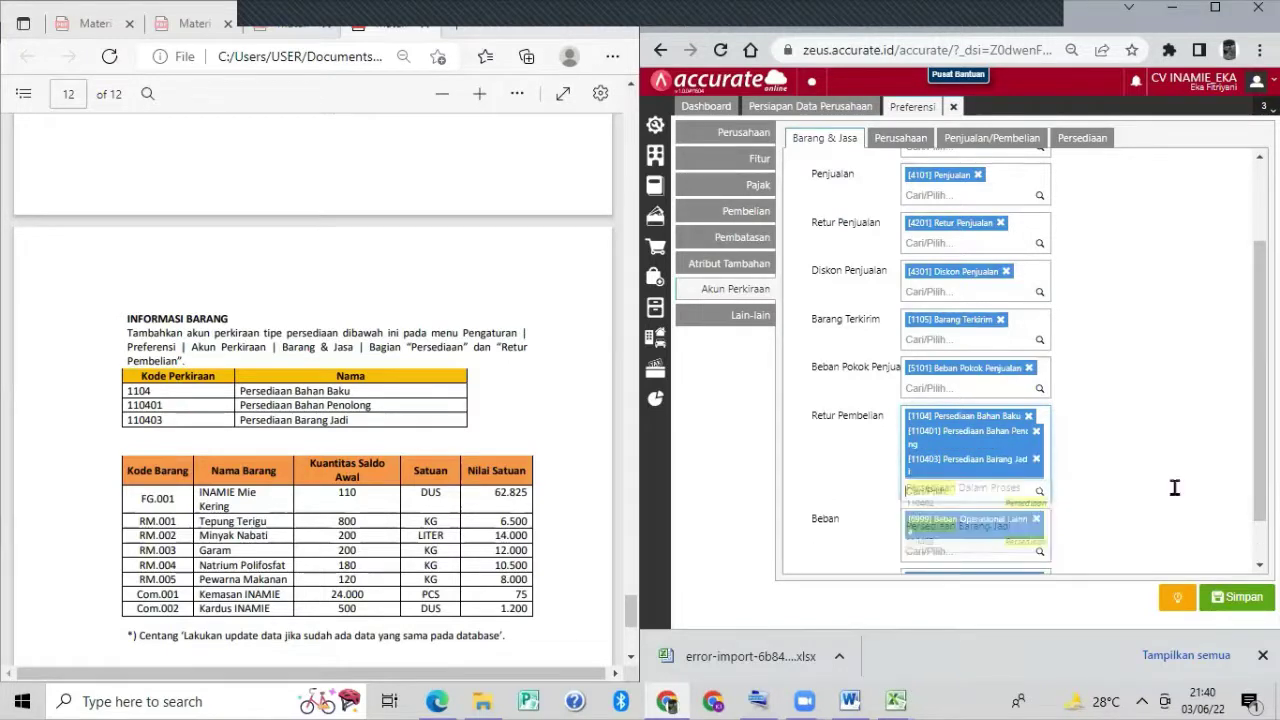
left_click(1238, 597)
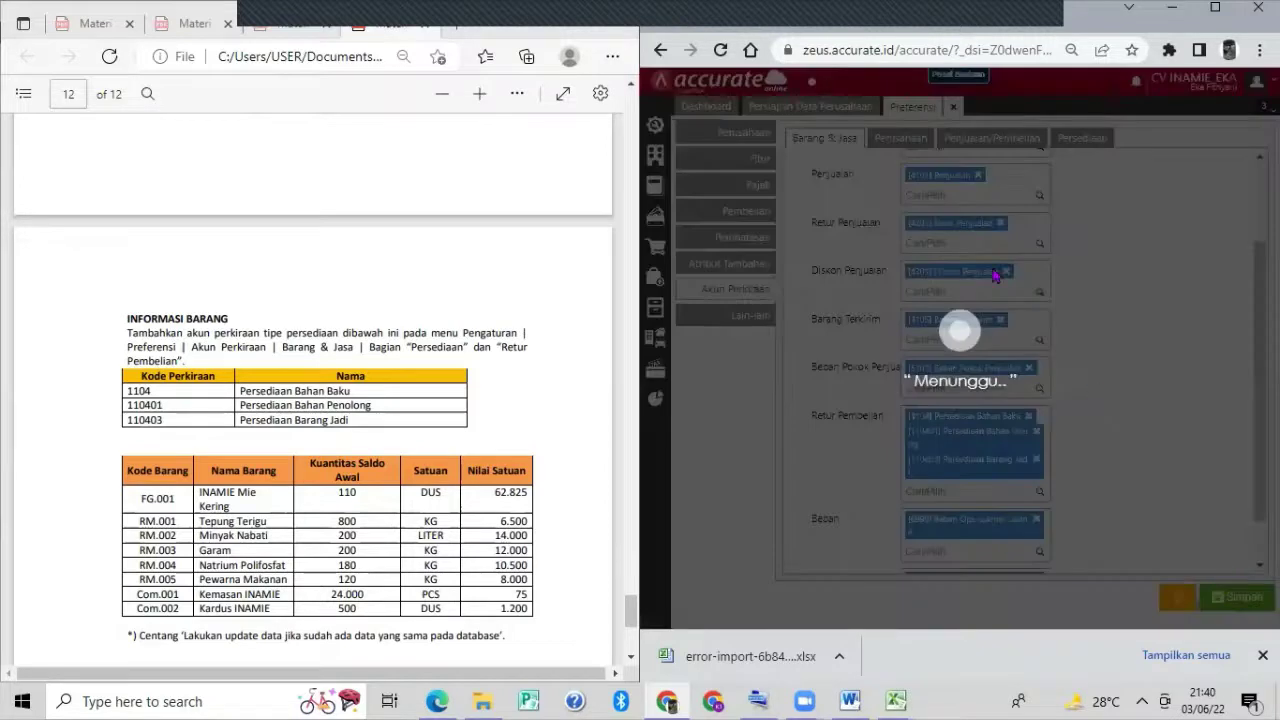
Close Preferensi and upload 4. Daftar Barang (1).xls for the goods-and-services import.
left_click(952, 108)
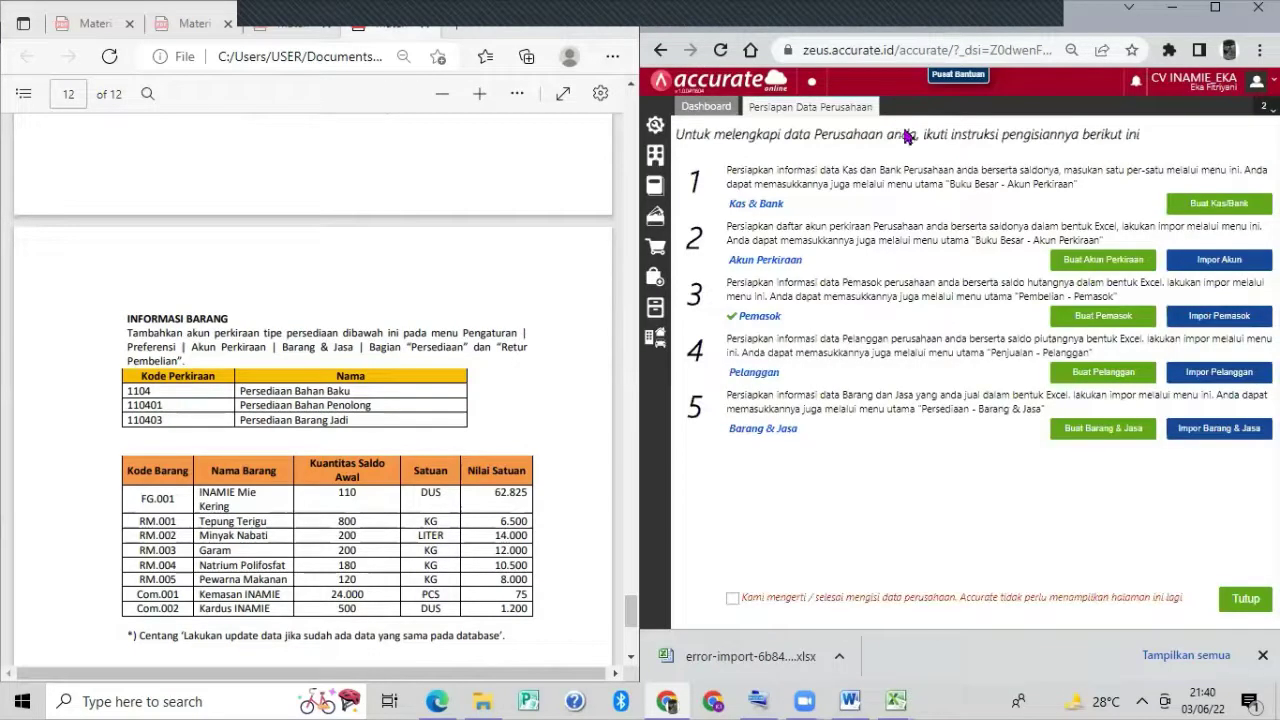
left_click(1218, 430)
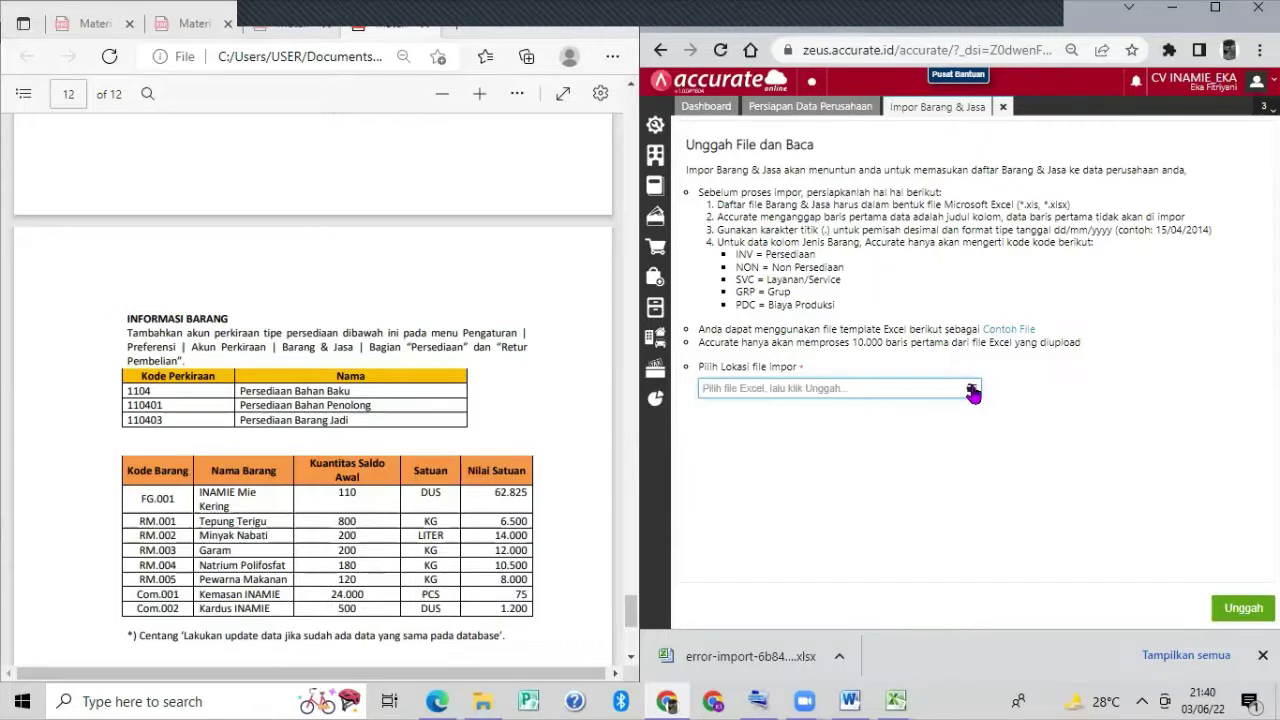
left_click(970, 390)
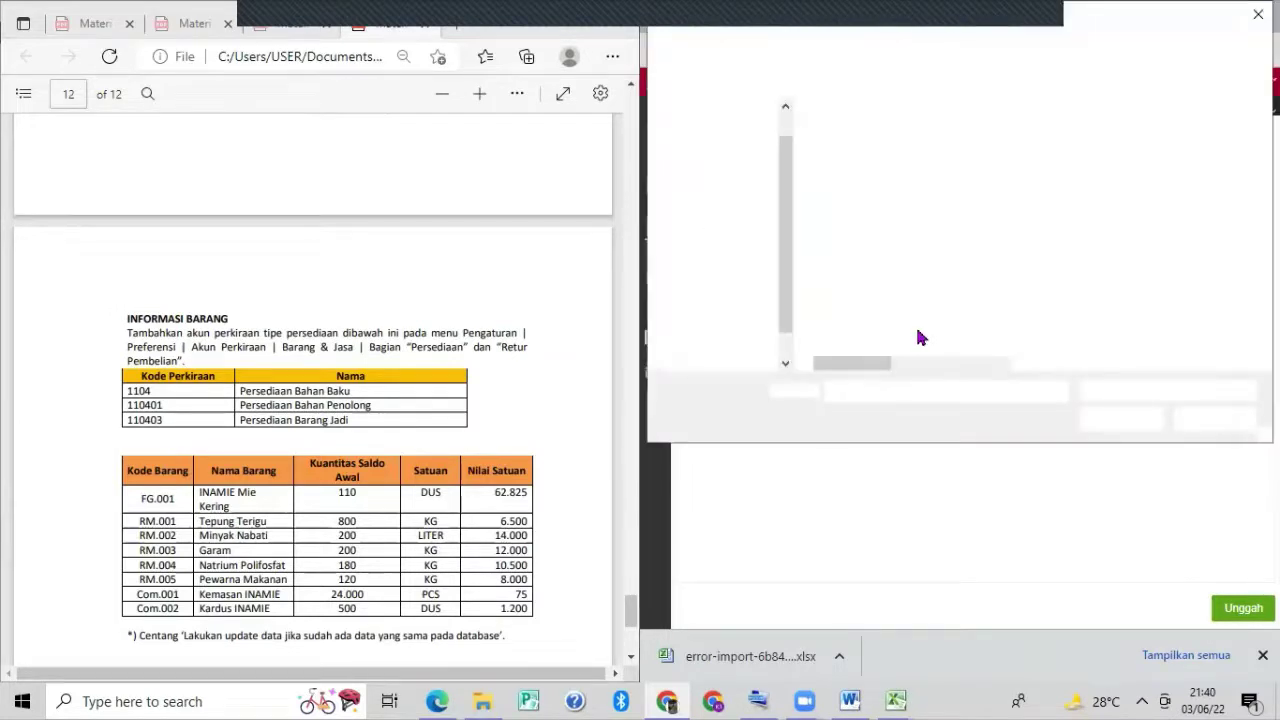
left_click(903, 215)
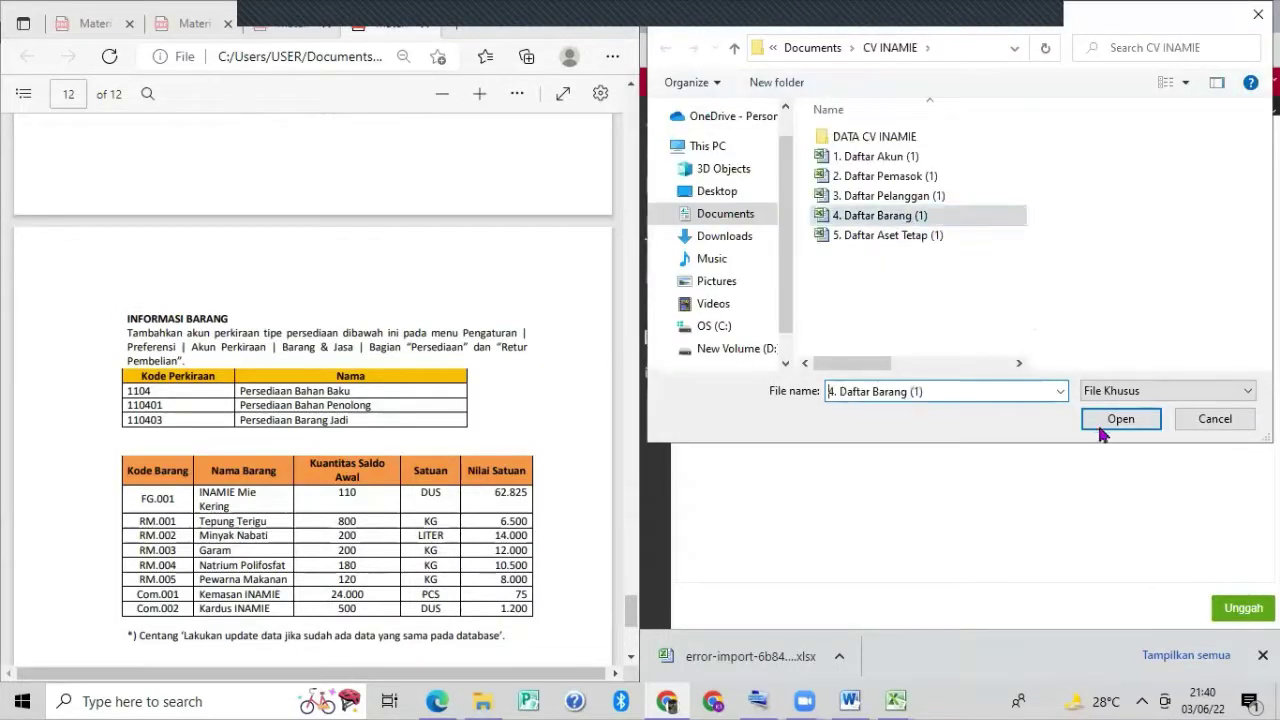
left_click(1115, 420)
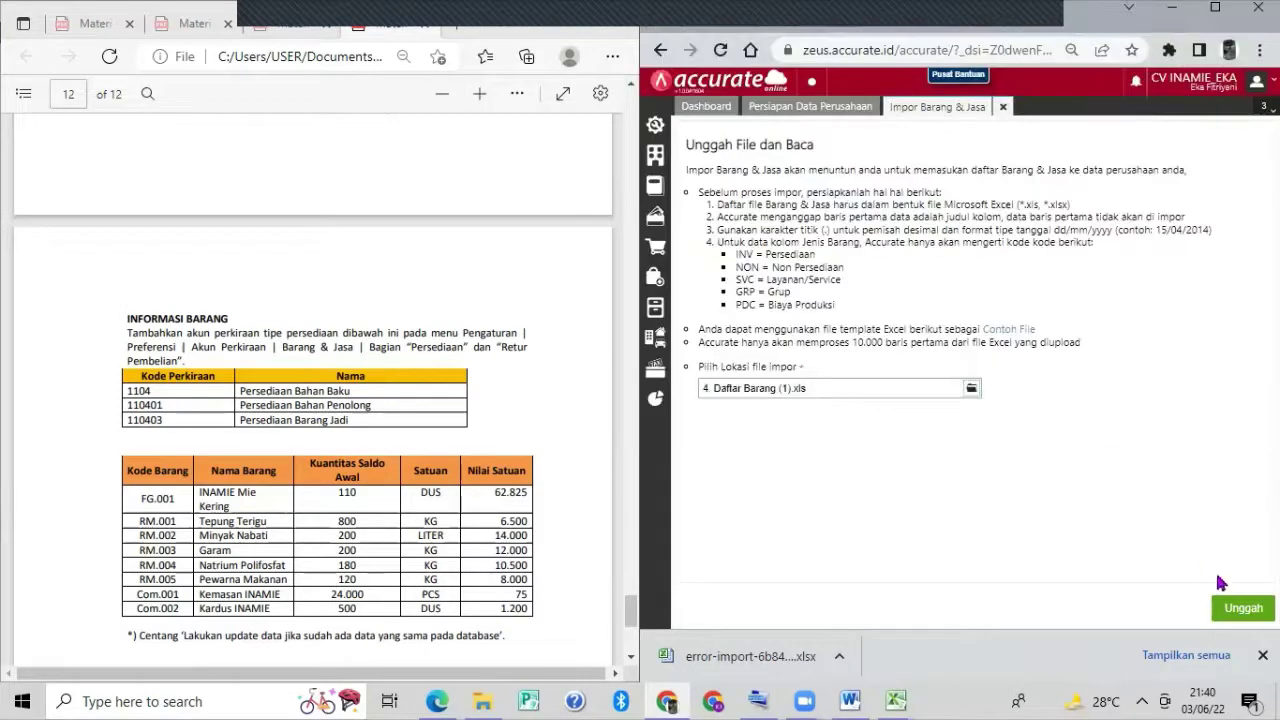
left_click(1244, 609)
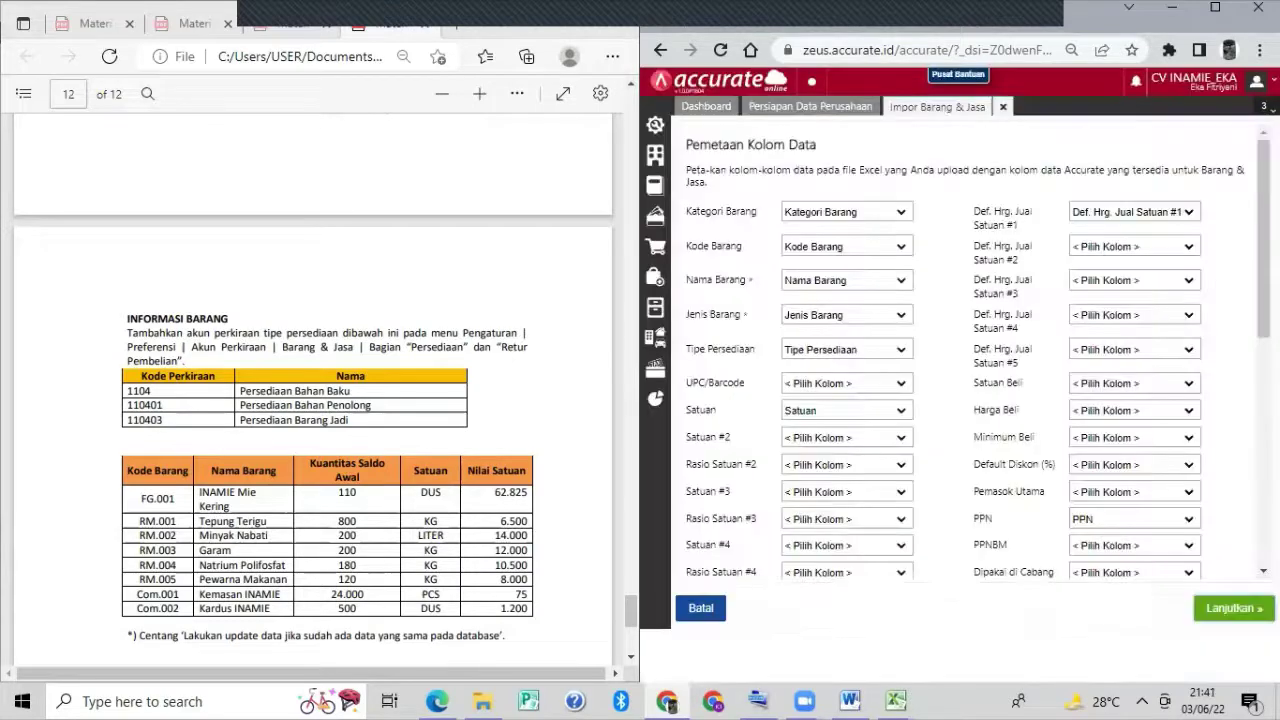
Import the items with 'Lakukan update data' ticked, then close the results and Persiapan Data Perusahaan.
left_click(1245, 608)
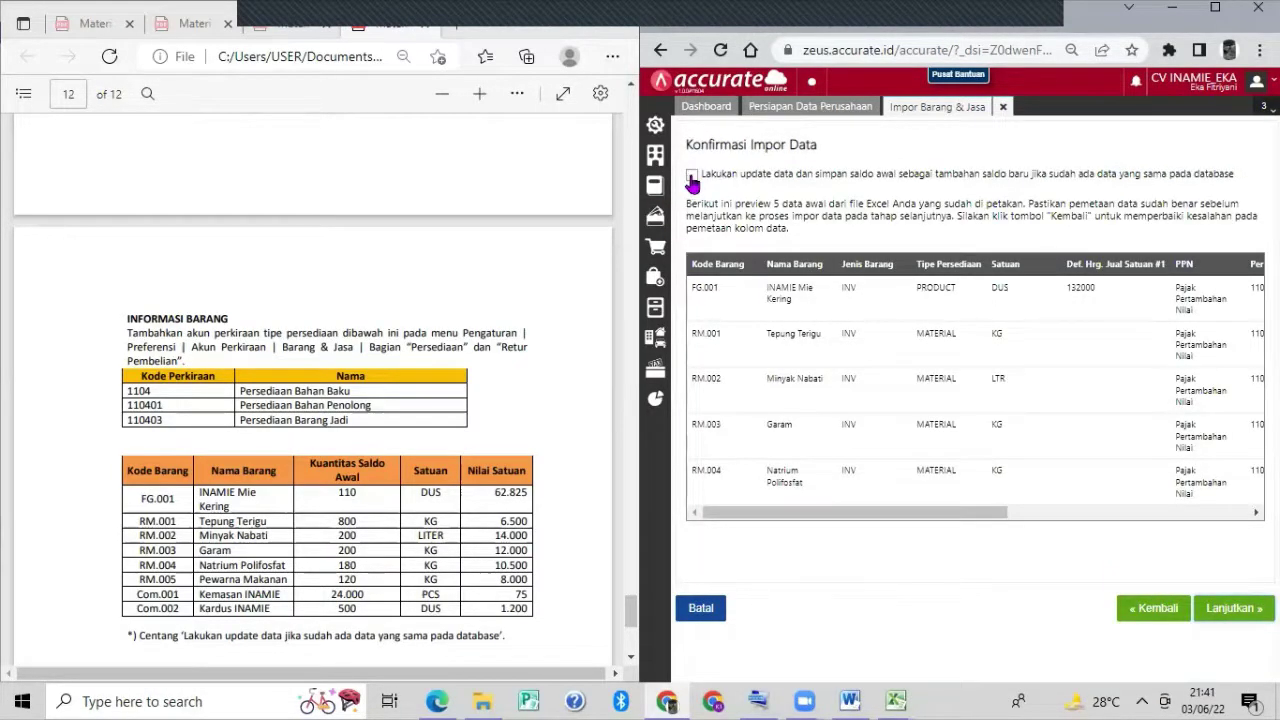
left_click(691, 177)
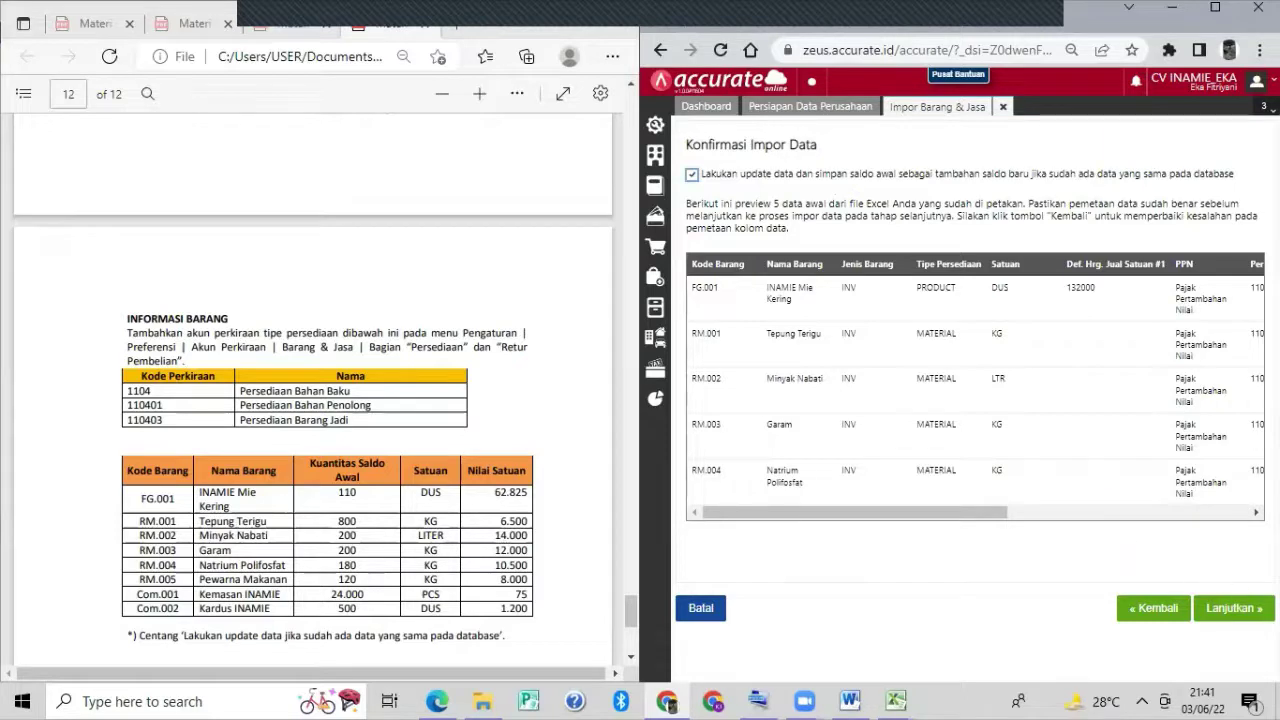
left_click(1216, 598)
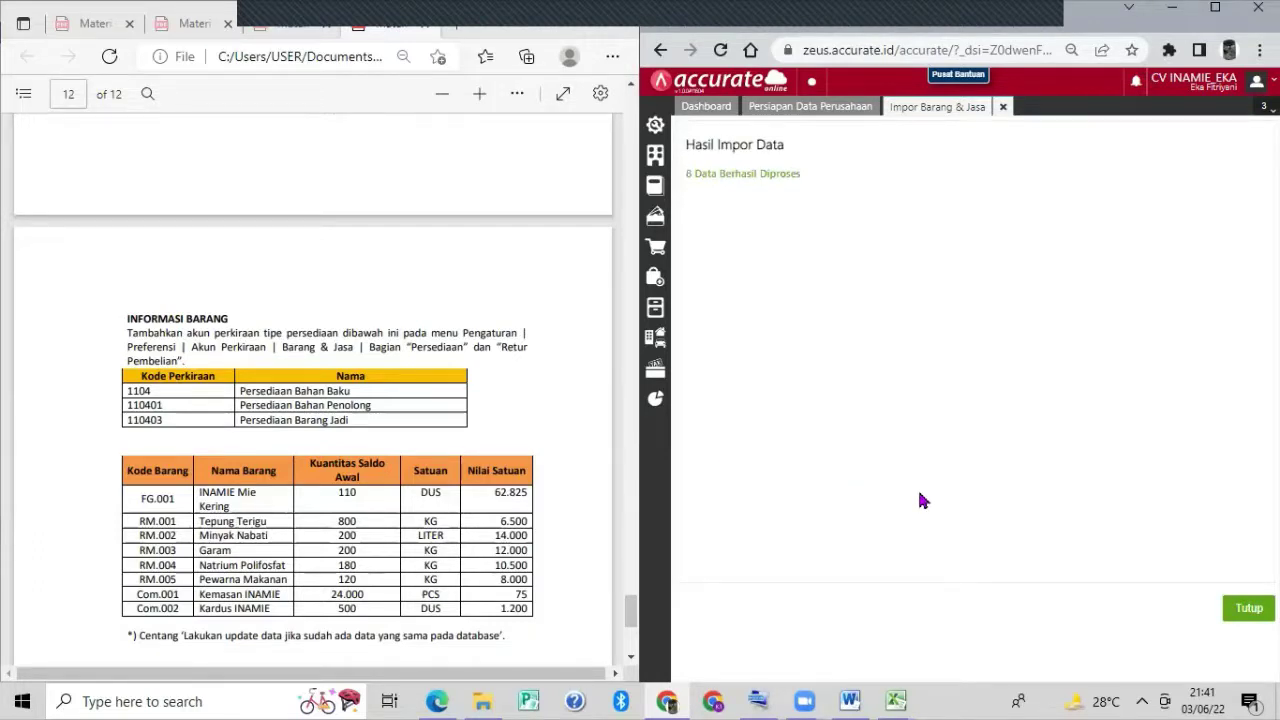
left_click(1248, 612)
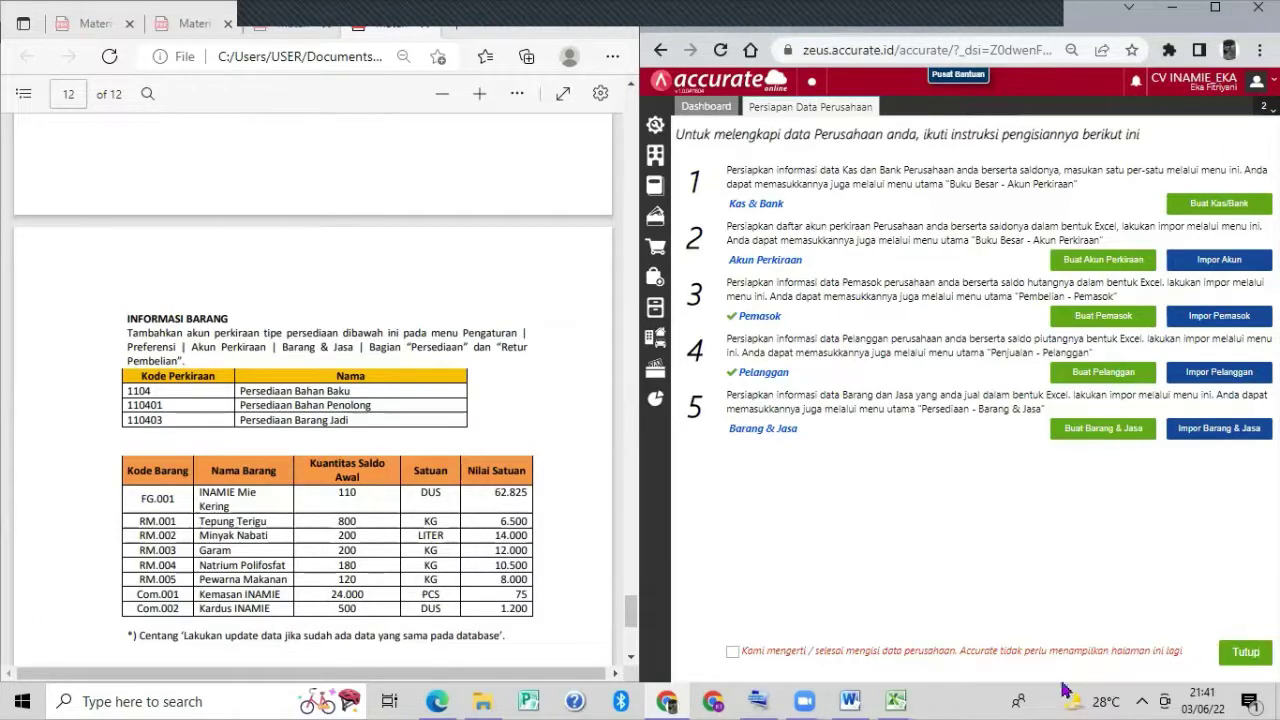
left_click(1247, 653)
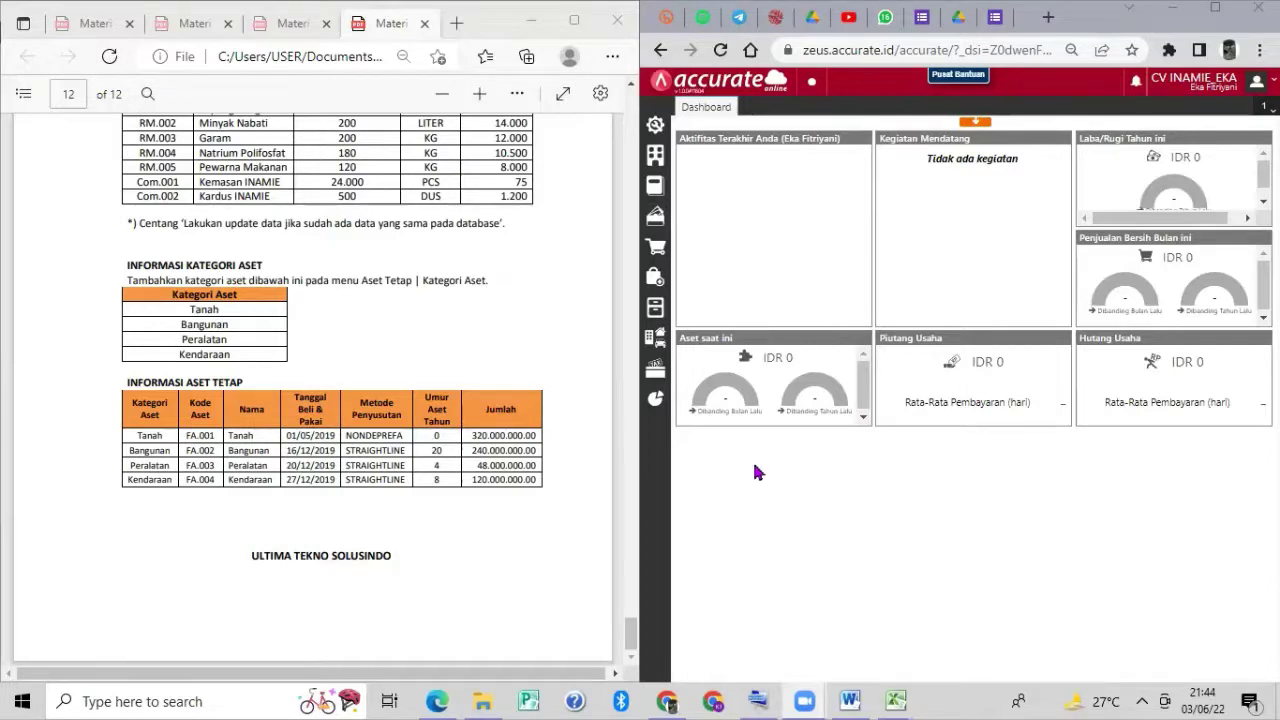
Try saving a new Tanah asset category and dismiss the duplicate-name error.
left_click(655, 338)
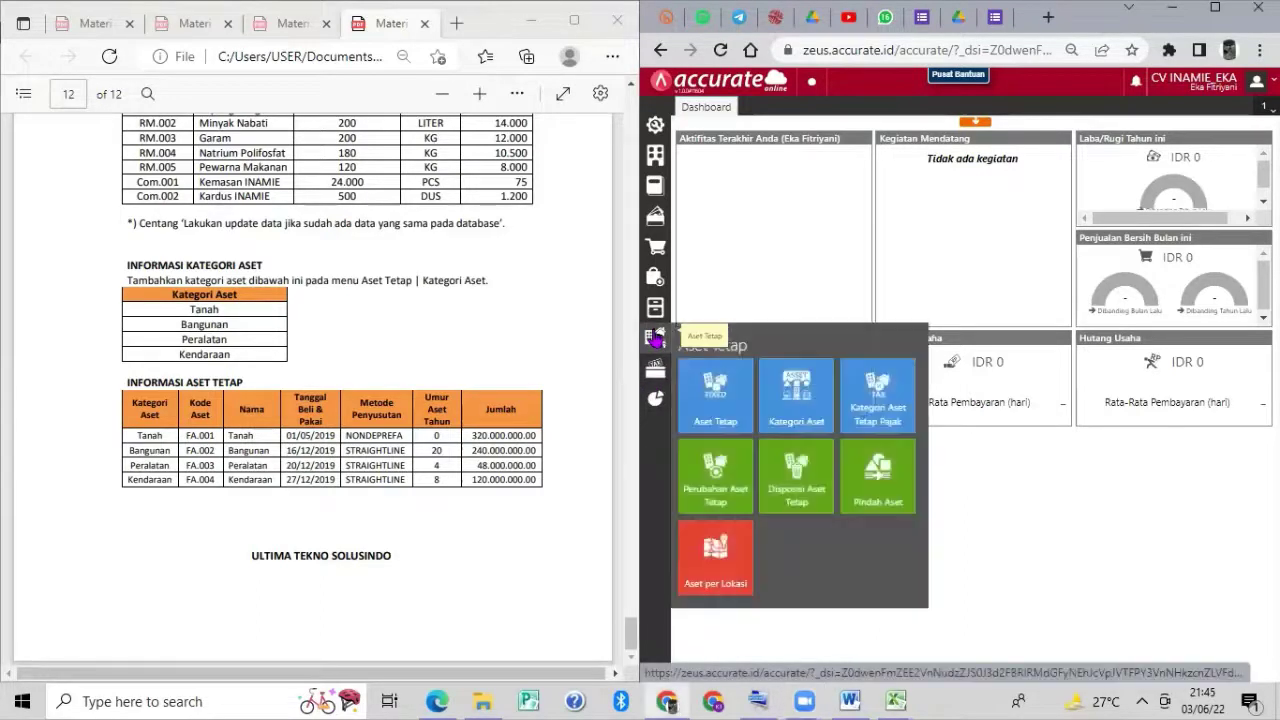
left_click(790, 398)
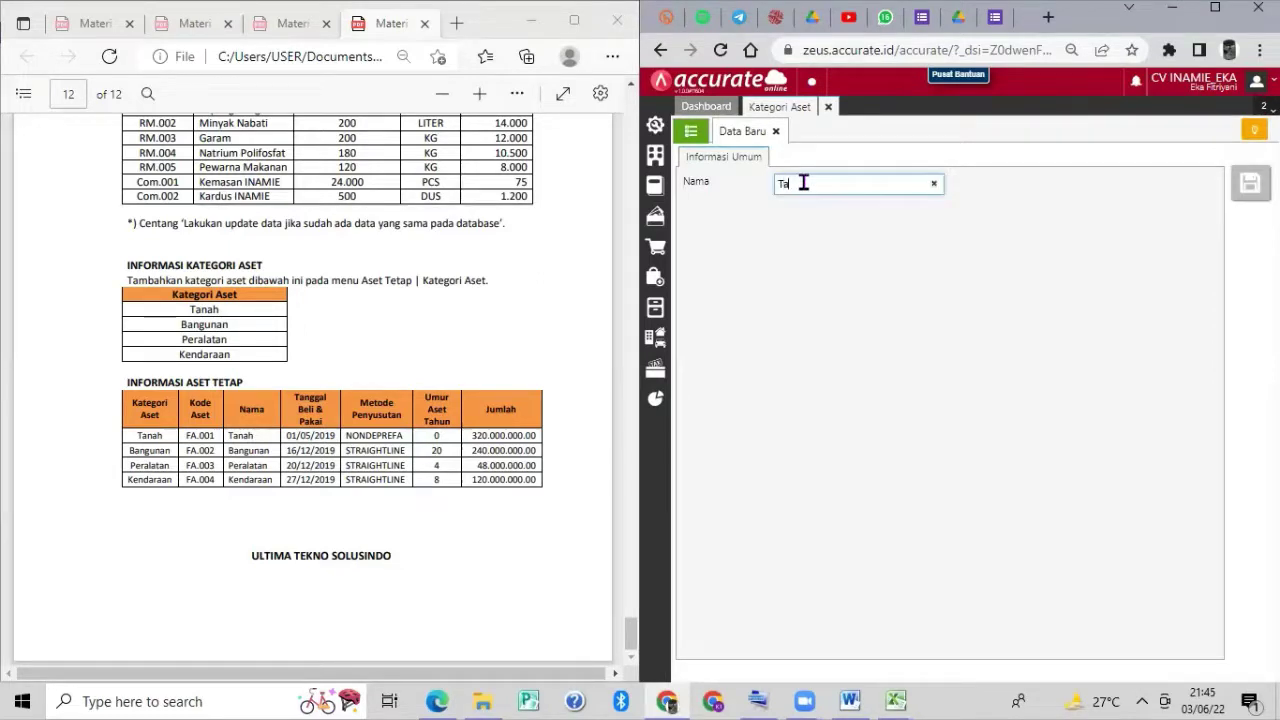
type("nah")
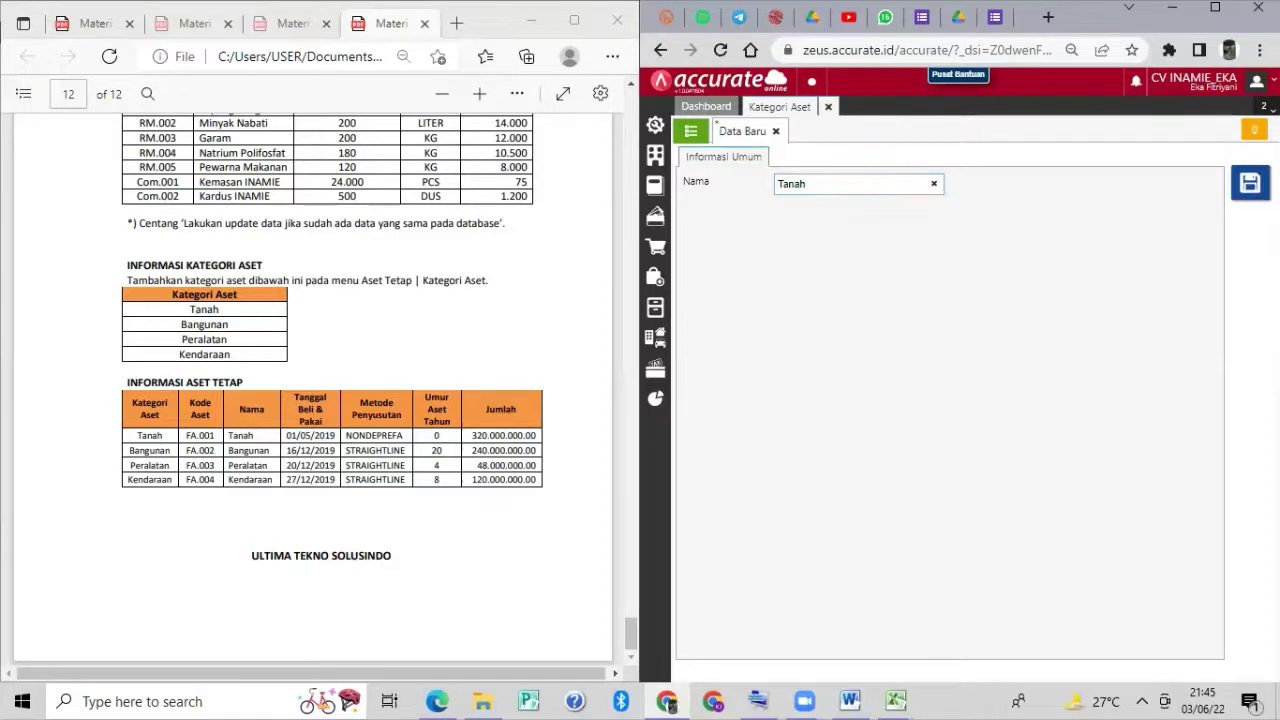
left_click(1250, 182)
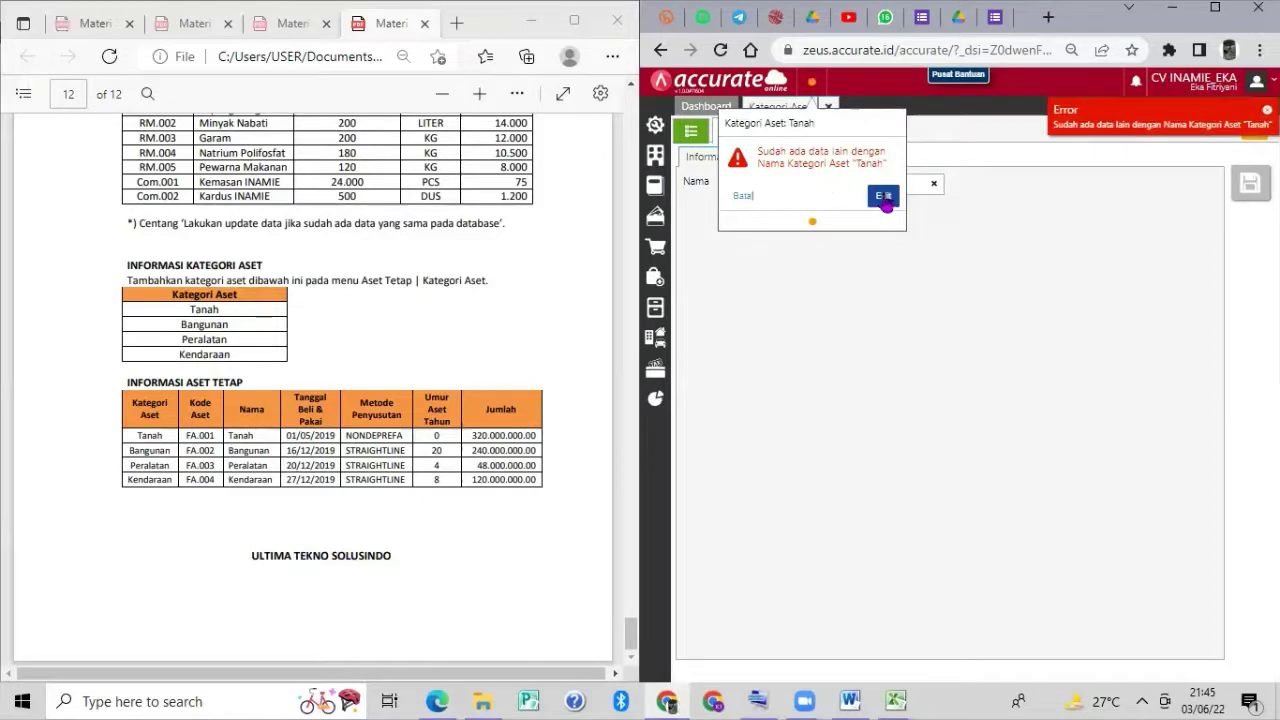
left_click(745, 198)
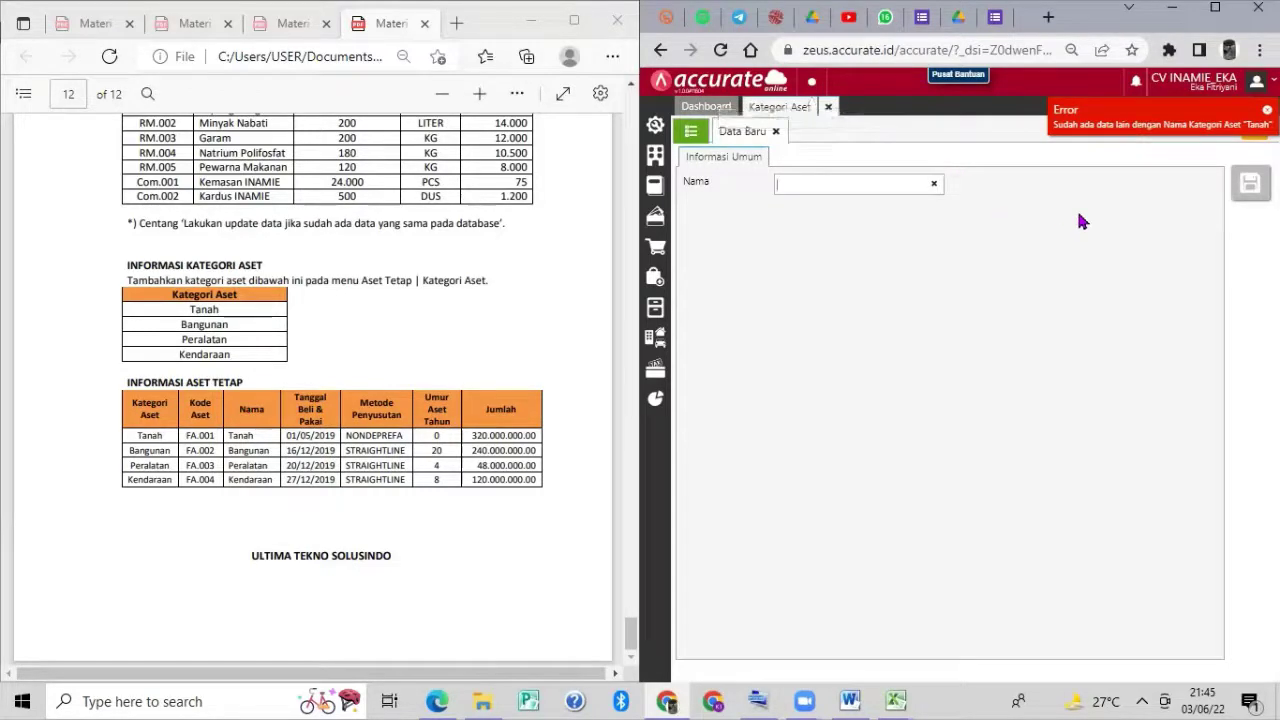
Attempt deleting the Tanah asset category, which is refused as in use, then open Aset Tetap.
left_click(657, 338)
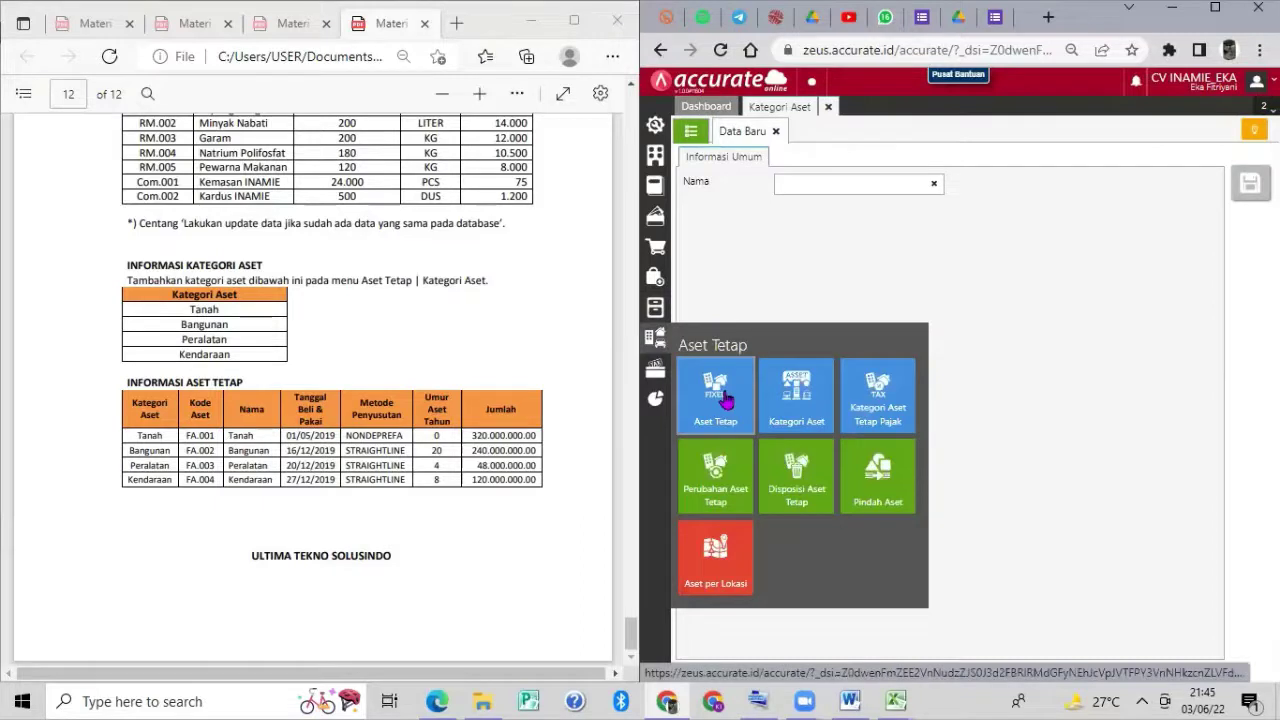
left_click(691, 133)
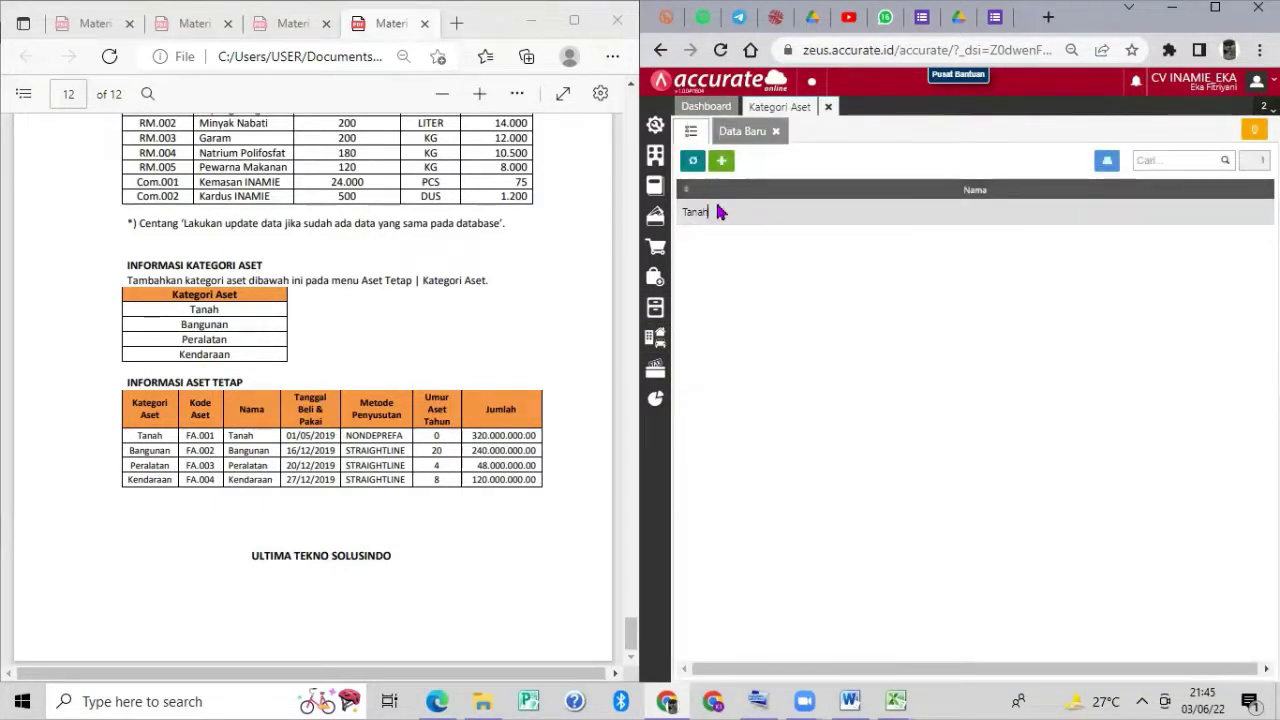
right_click(716, 211)
double_click(694, 211)
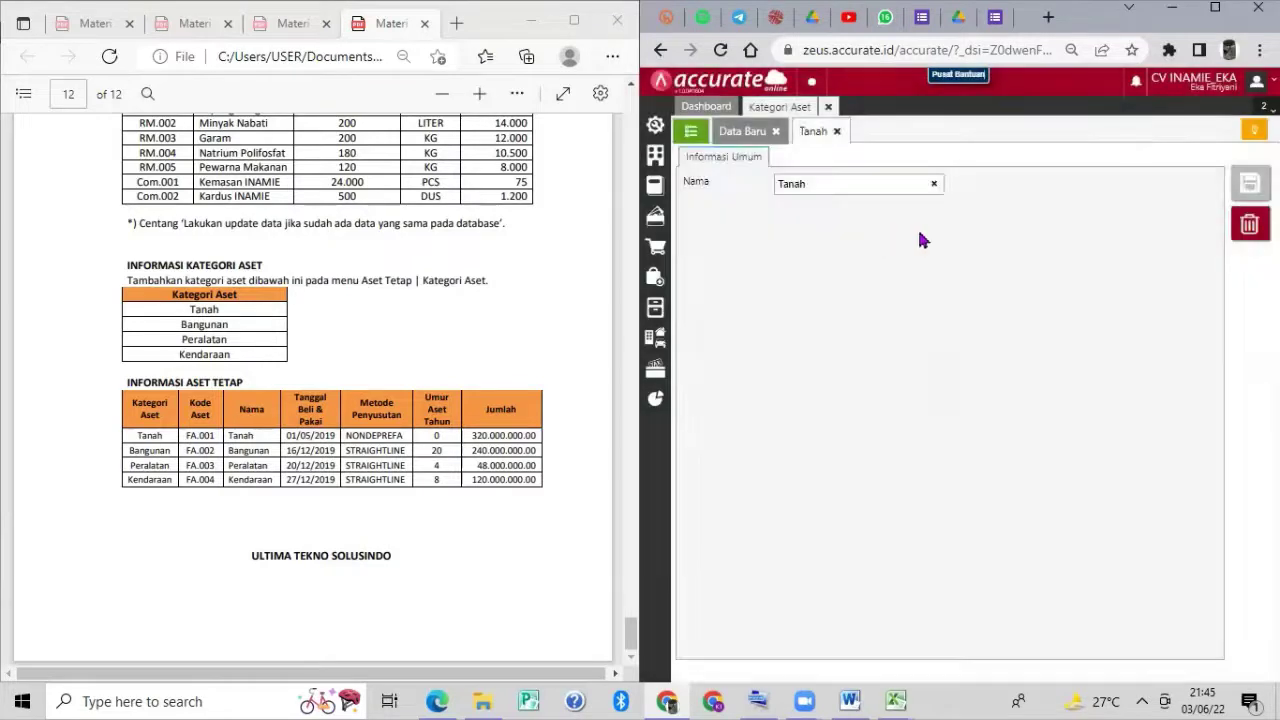
left_click(1246, 226)
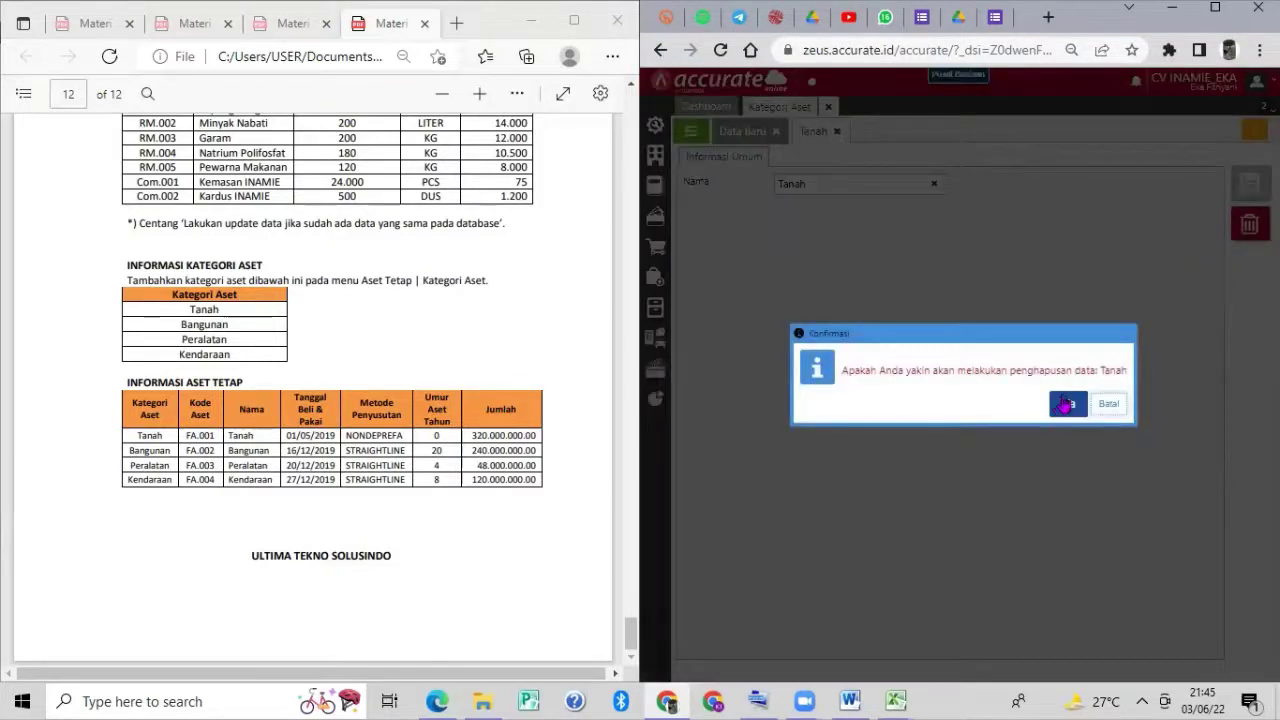
left_click(1065, 403)
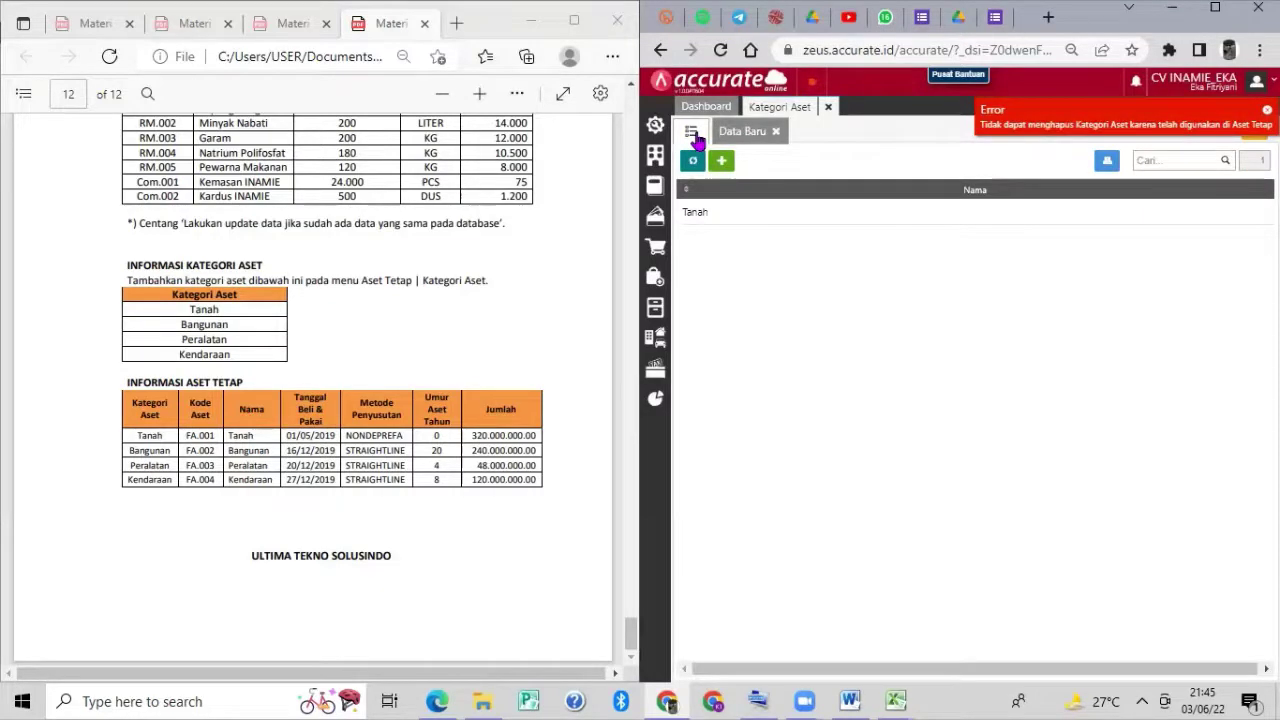
mouse_move(657, 338)
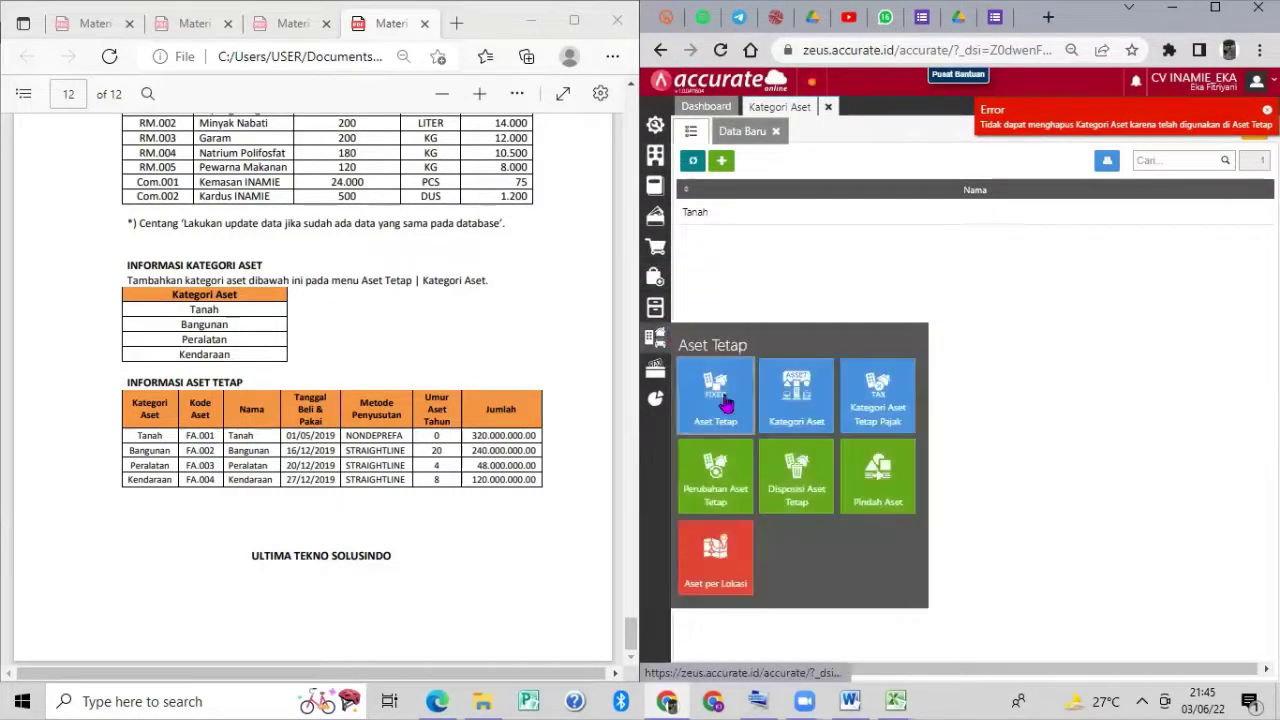
left_click(726, 403)
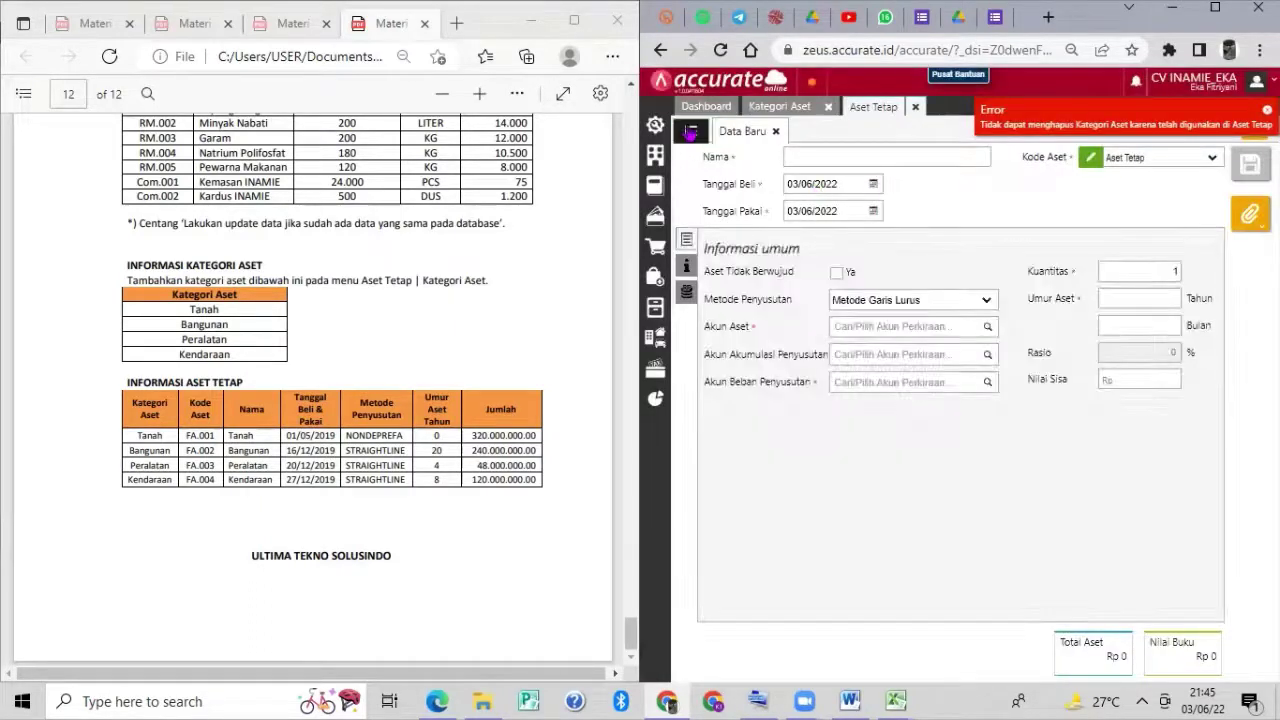
Delete fixed asset FA.001 Tanah, confirming with Ya, then close the Aset Tetap window.
left_click(689, 134)
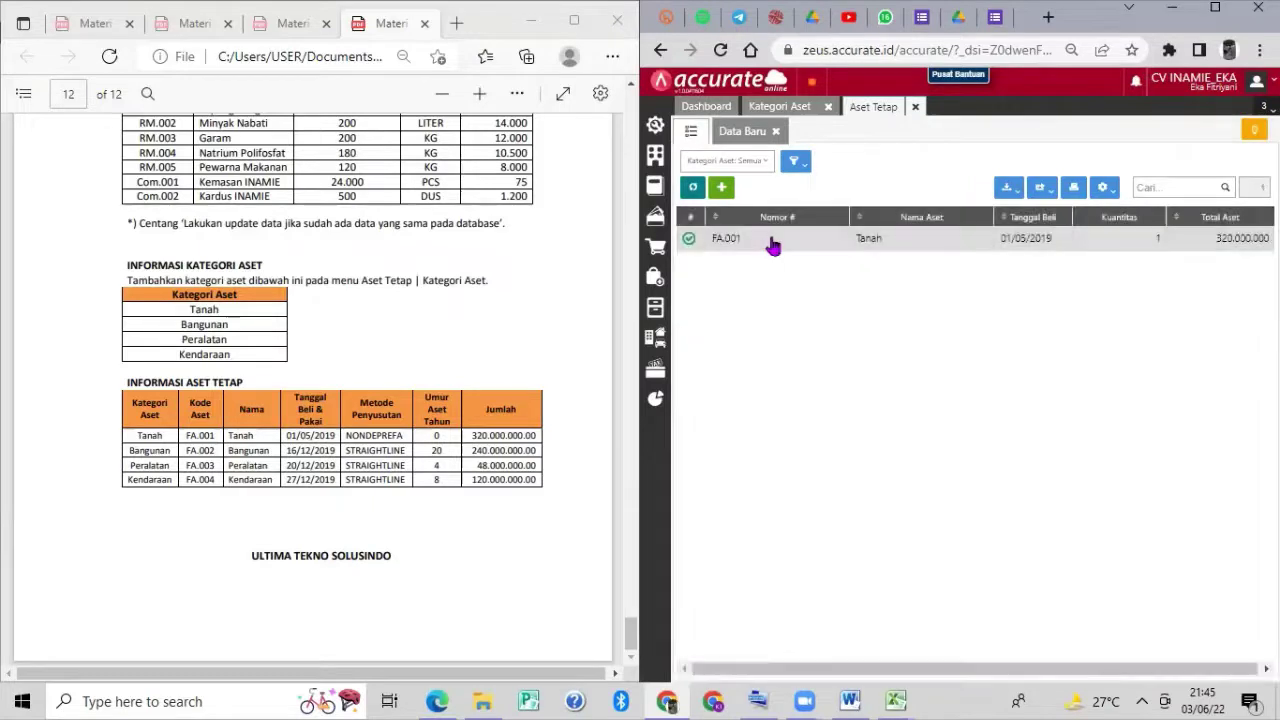
double_click(773, 239)
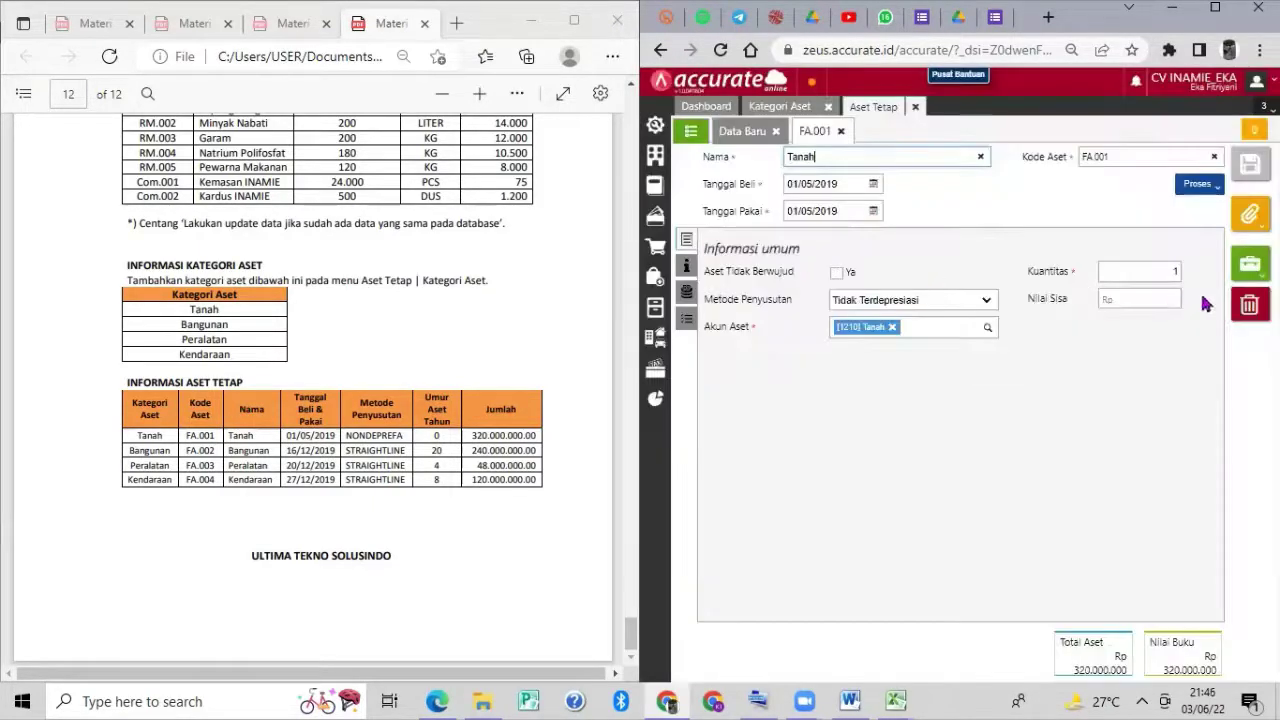
left_click(1249, 305)
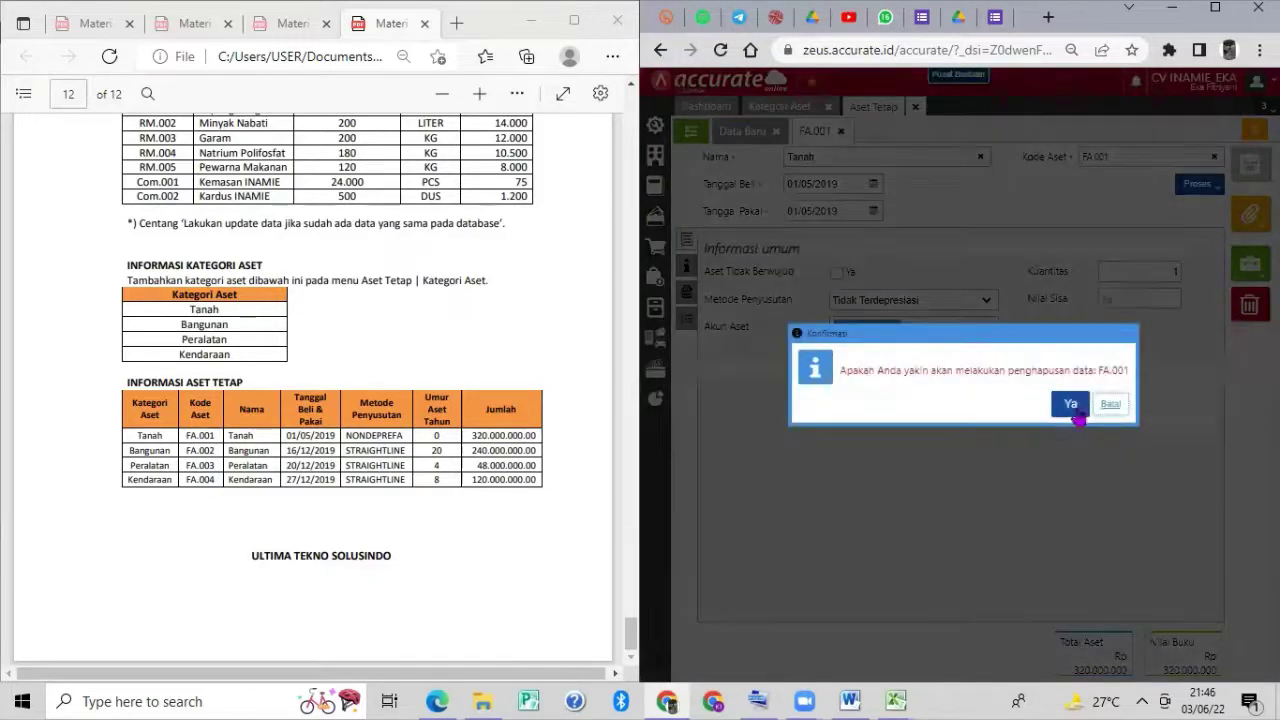
left_click(1066, 405)
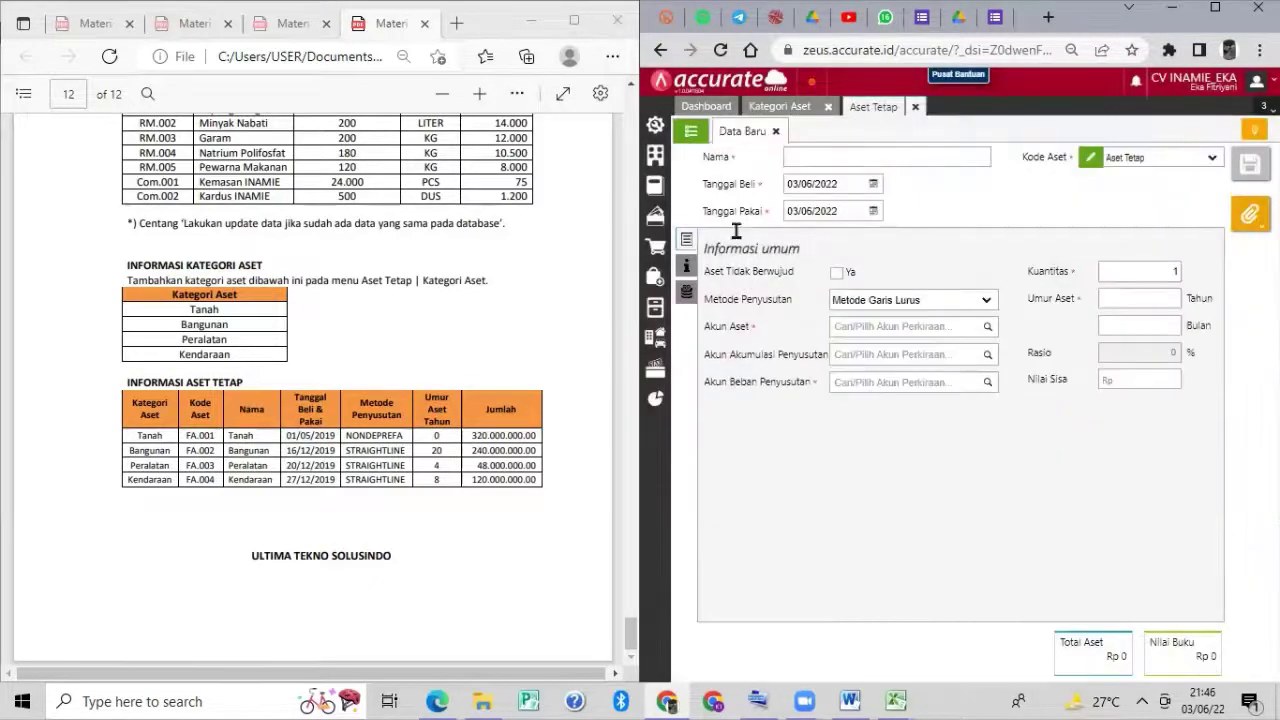
left_click(690, 135)
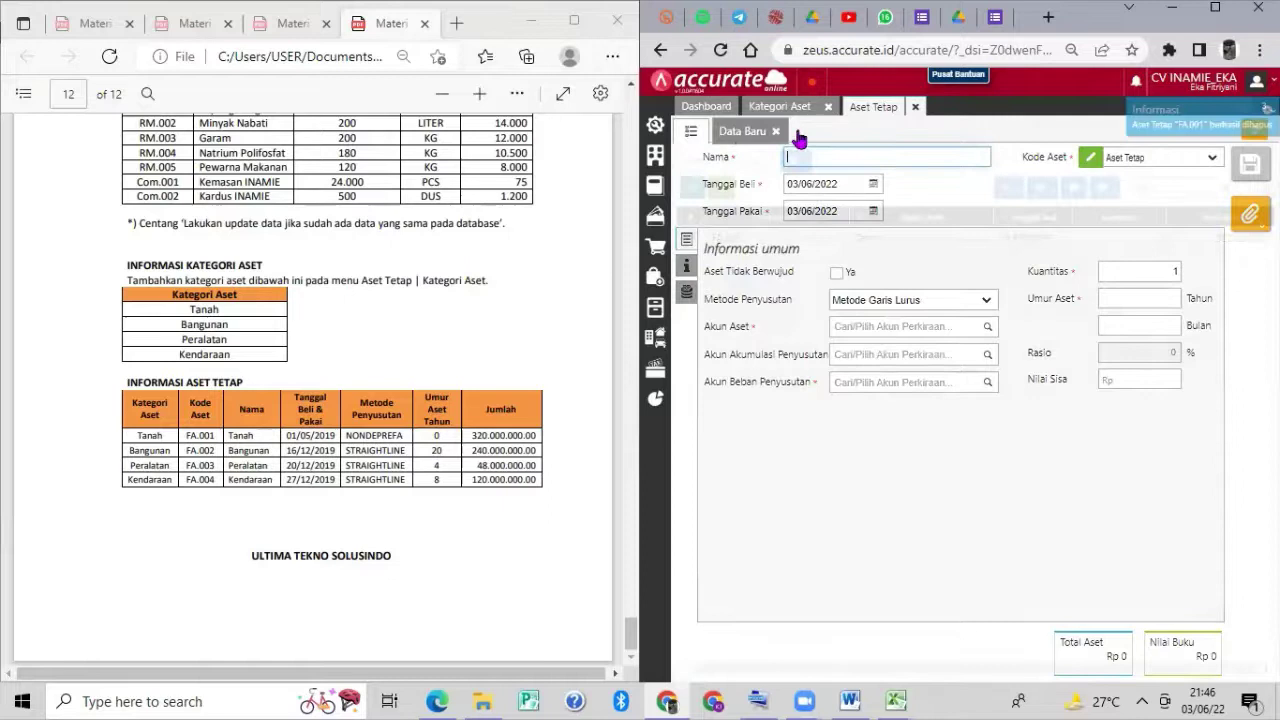
left_click(916, 107)
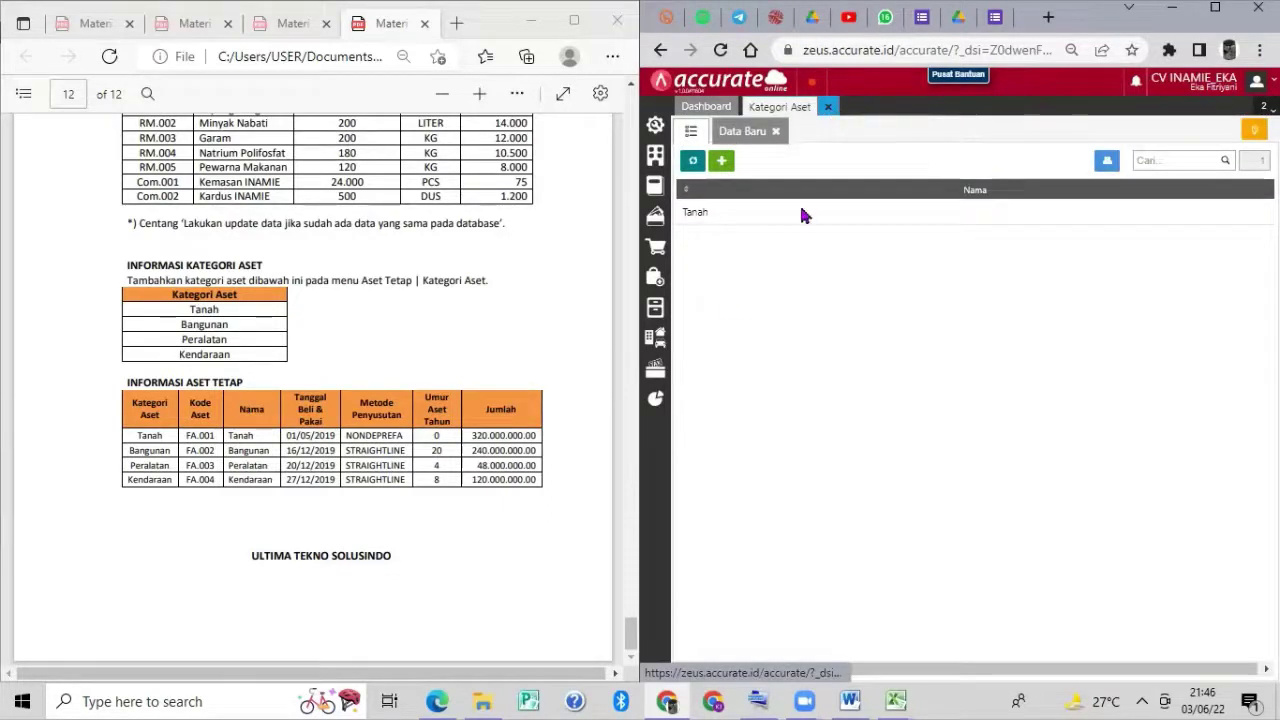
Close the Kategori Aset list and cancel the warning that category Tanah cannot be deleted.
left_click(828, 106)
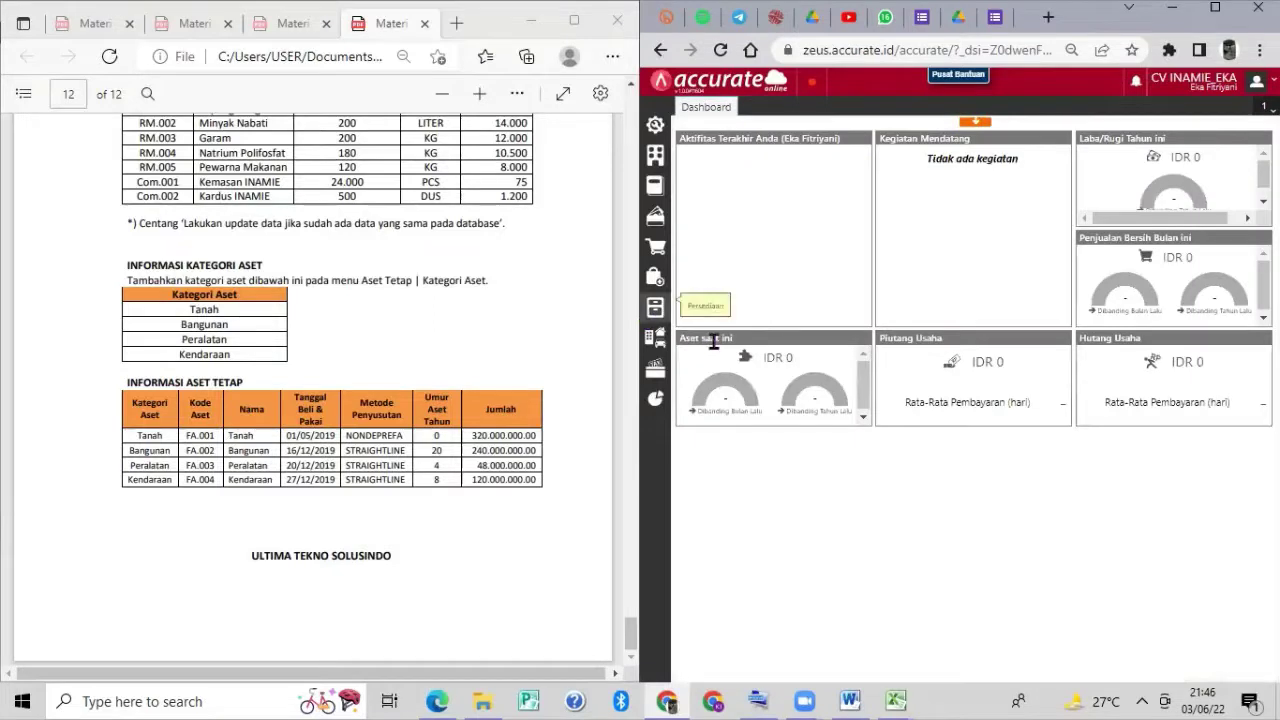
mouse_move(722, 418)
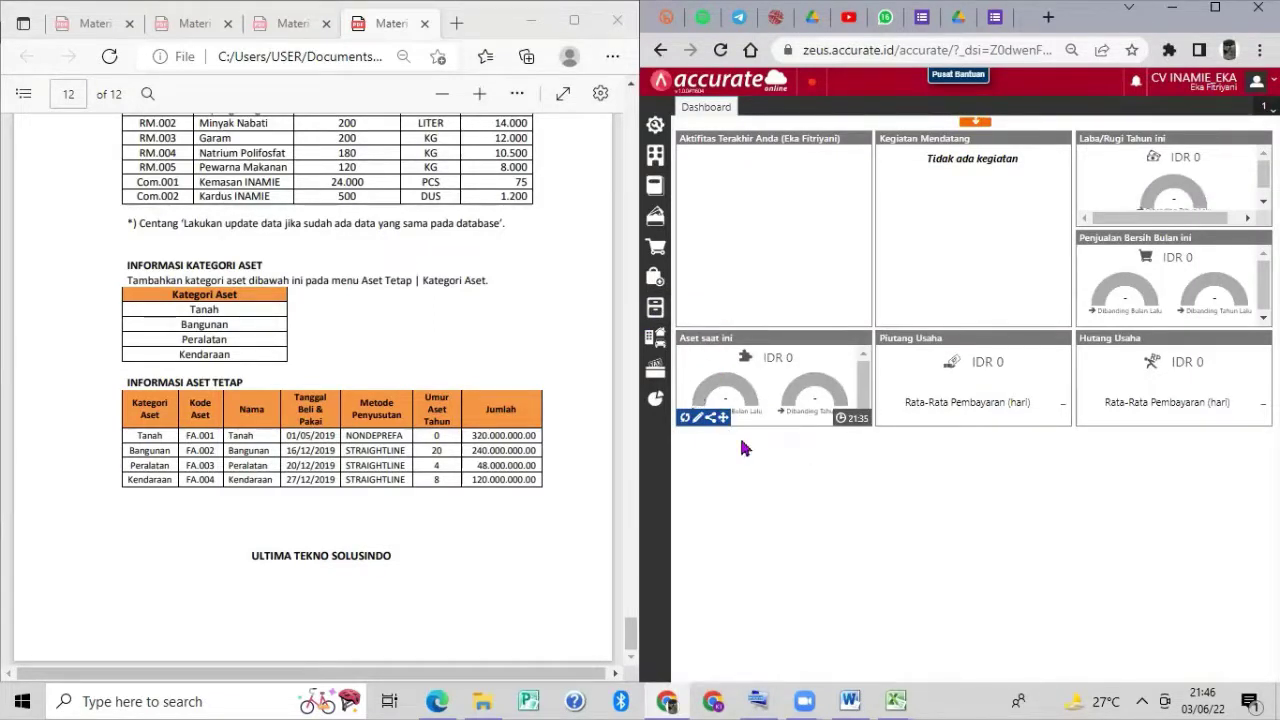
left_click(811, 88)
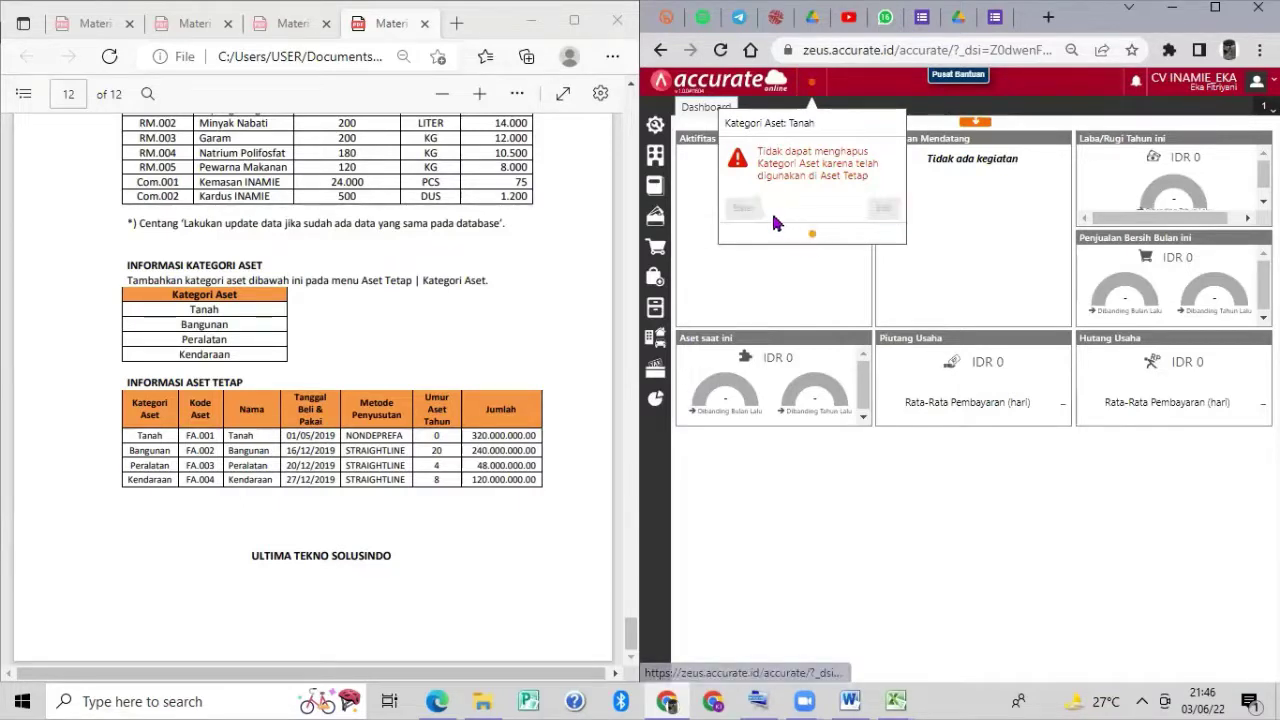
left_click(743, 208)
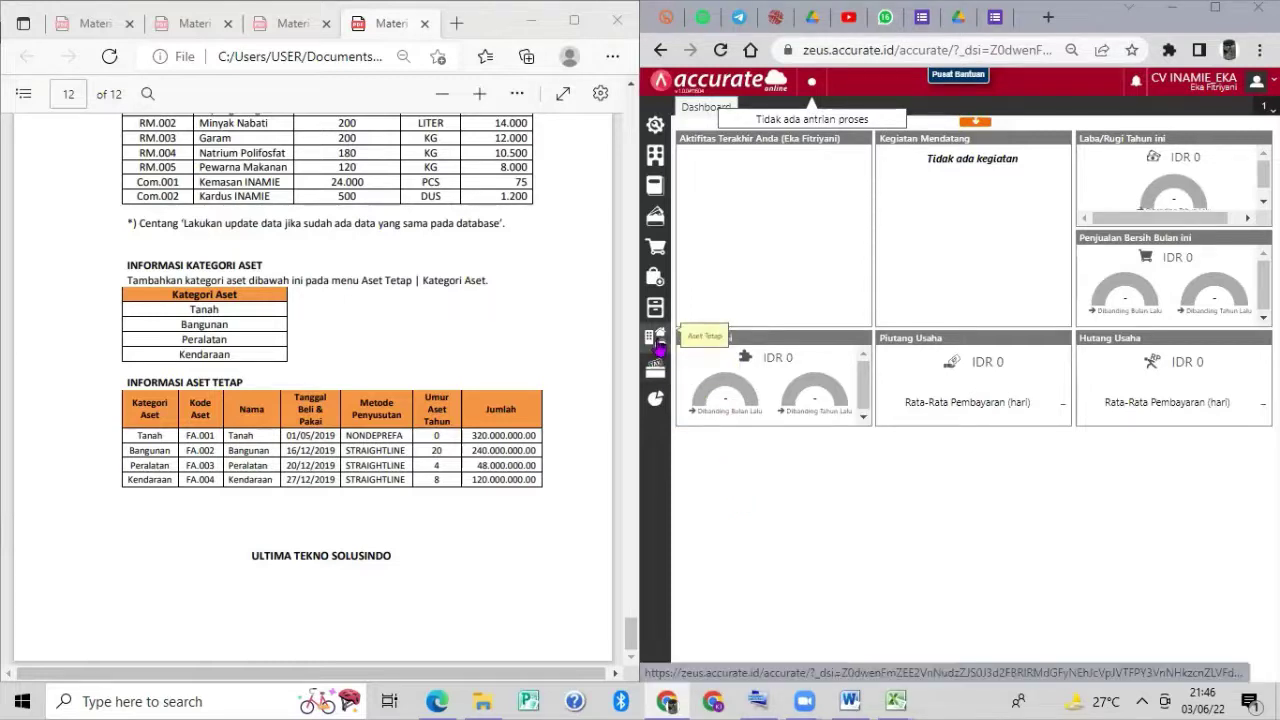
Open Aset Tetap > Kategori Aset, try saving Tanah, and cancel the duplicate entry.
left_click(659, 348)
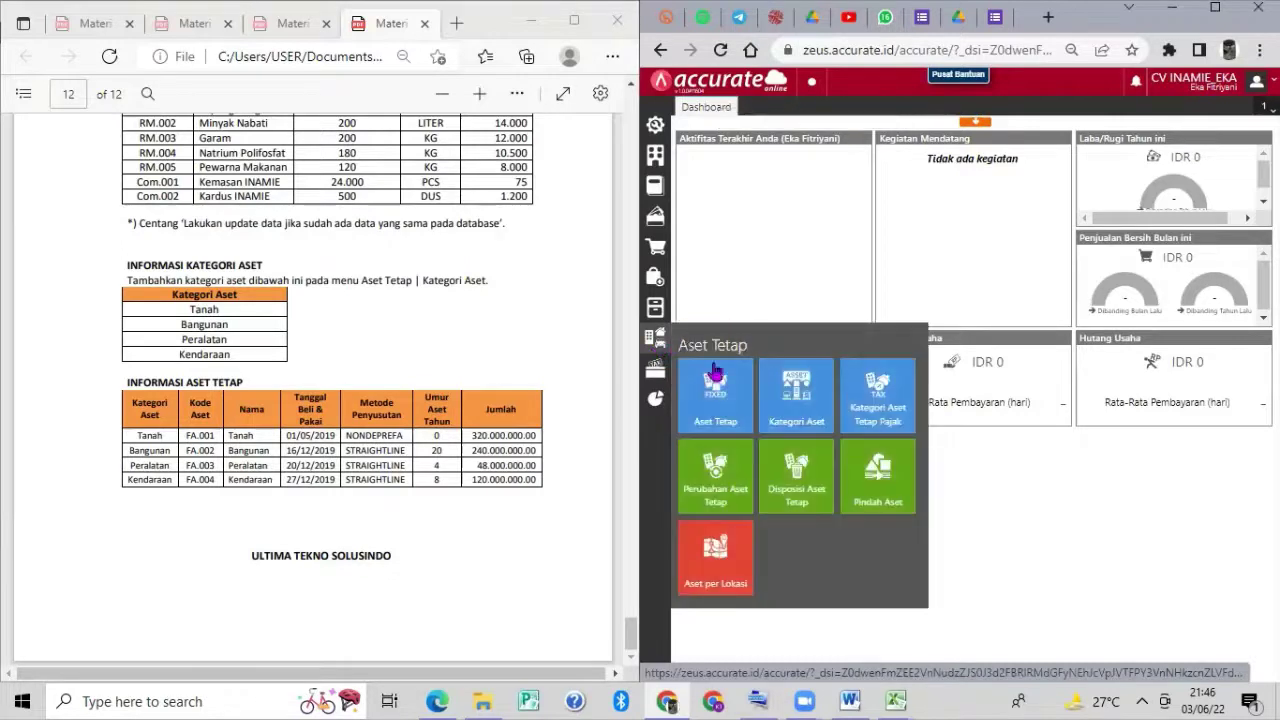
left_click(788, 392)
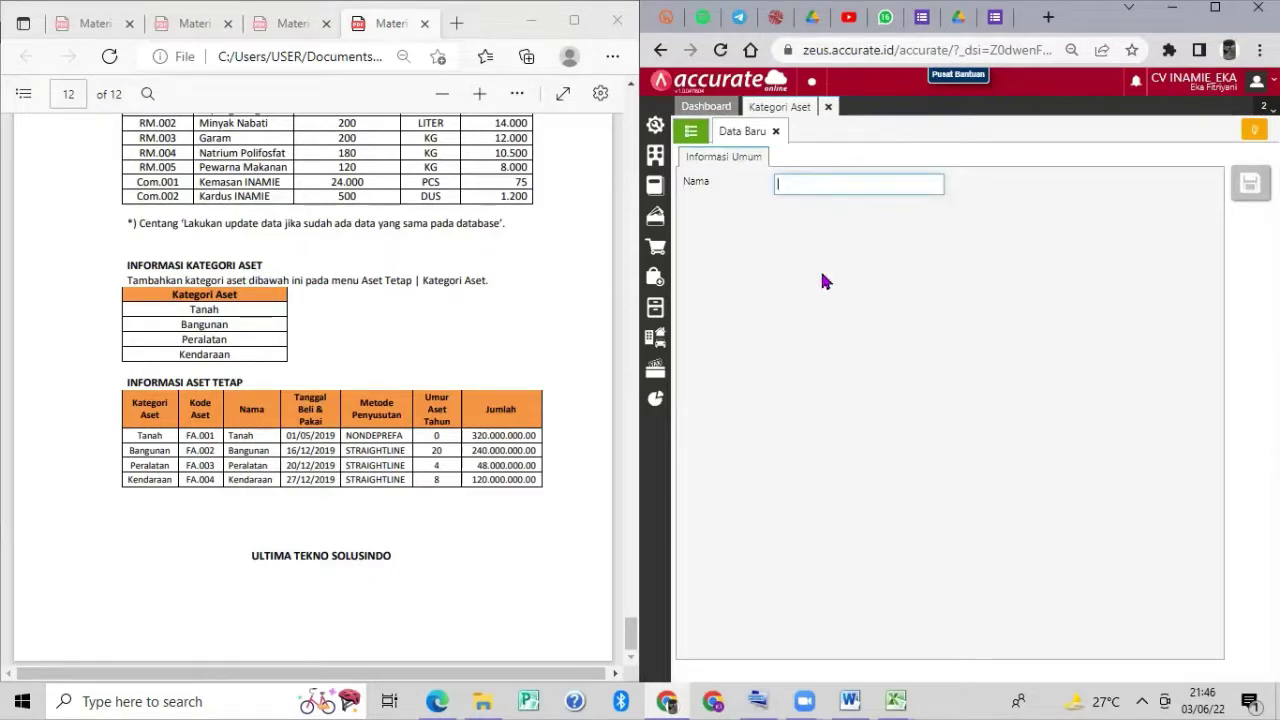
type("Tnah")
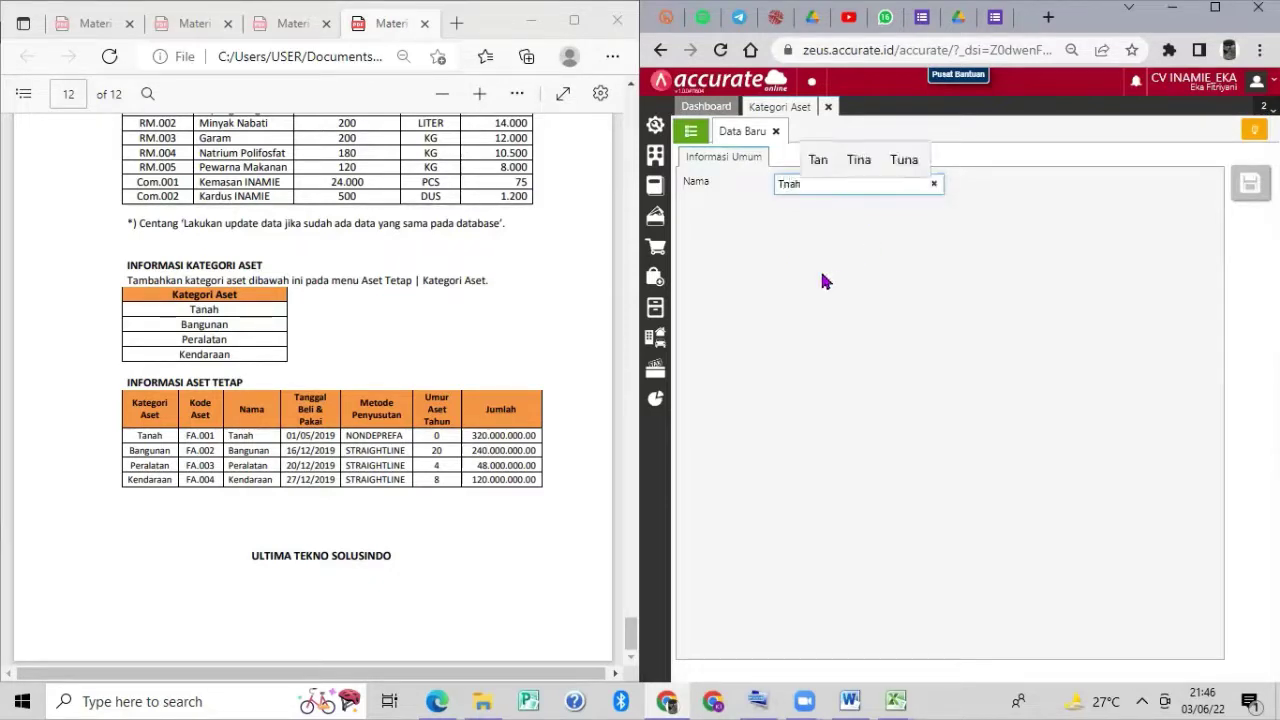
key("BackSpace")
key("BackSpace")
key("BackSpace")
type("anah")
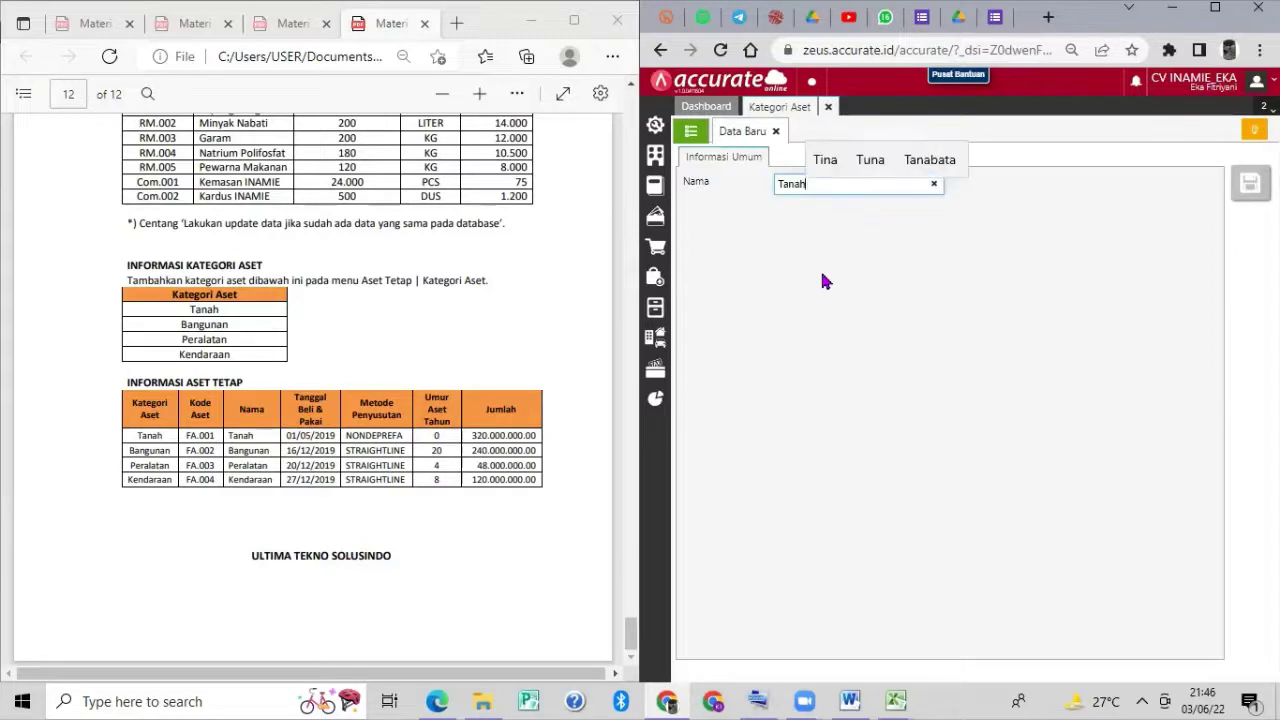
left_click(874, 275)
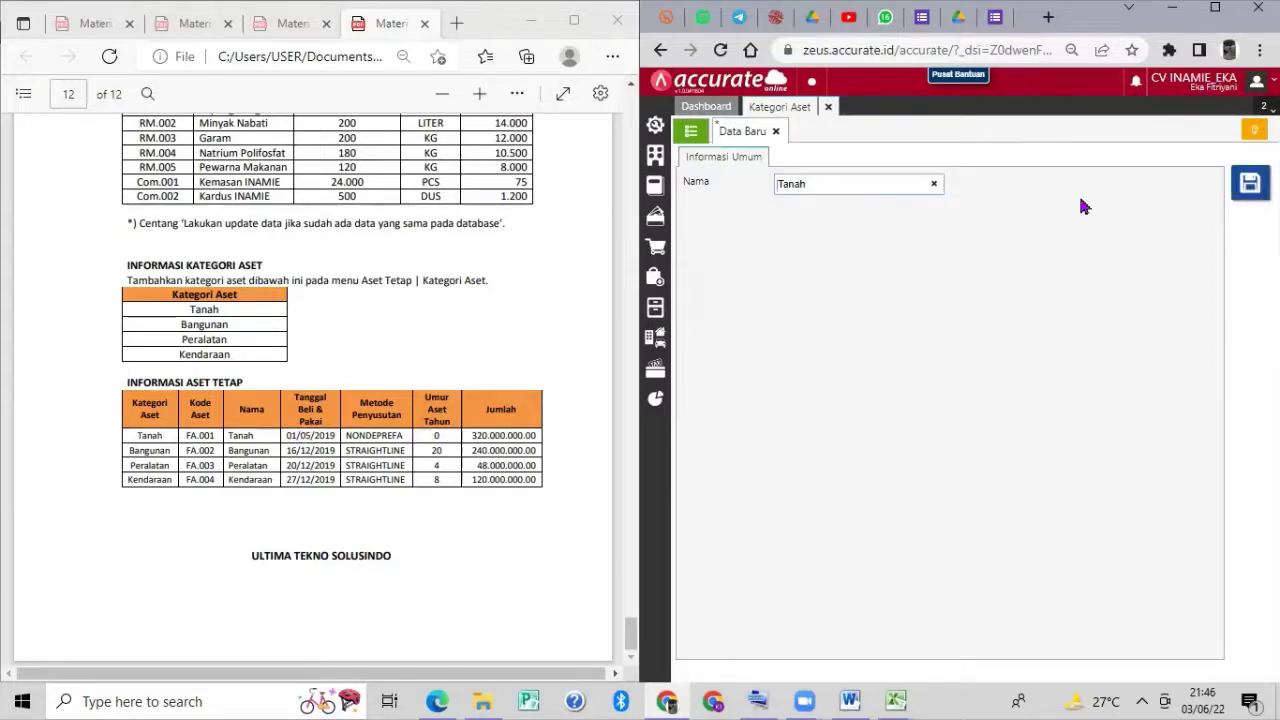
left_click(1249, 184)
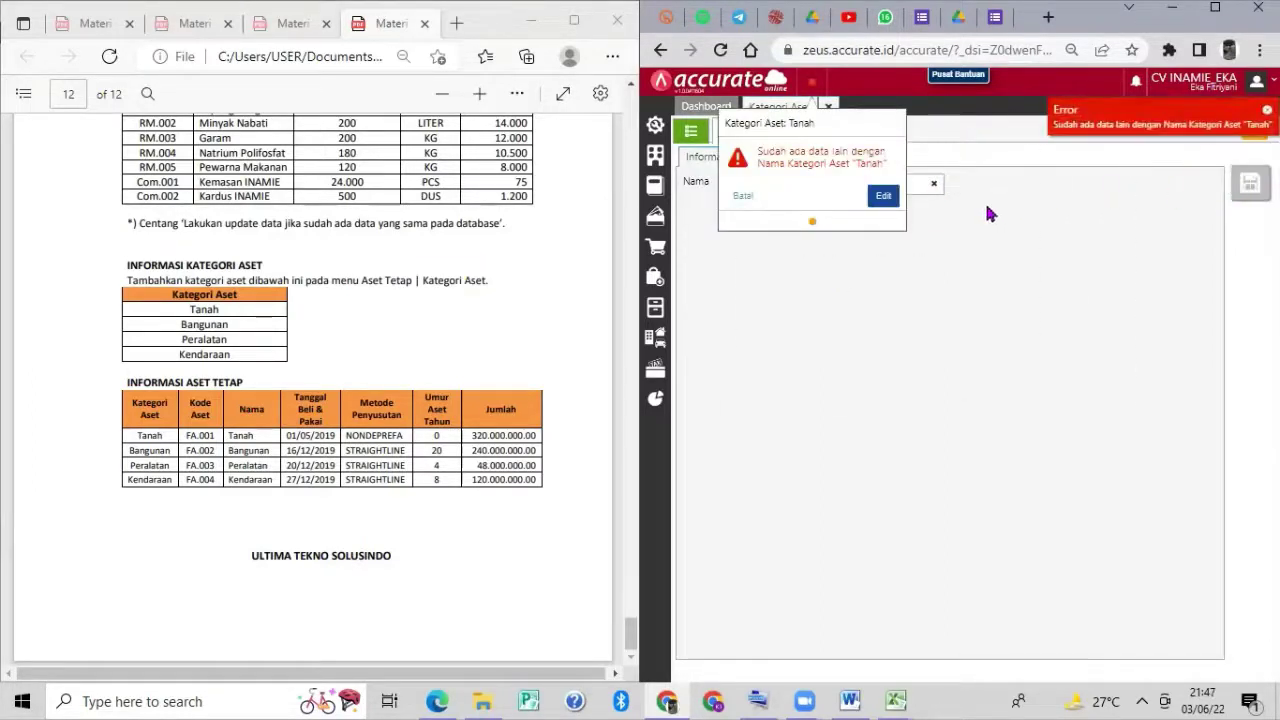
left_click(746, 199)
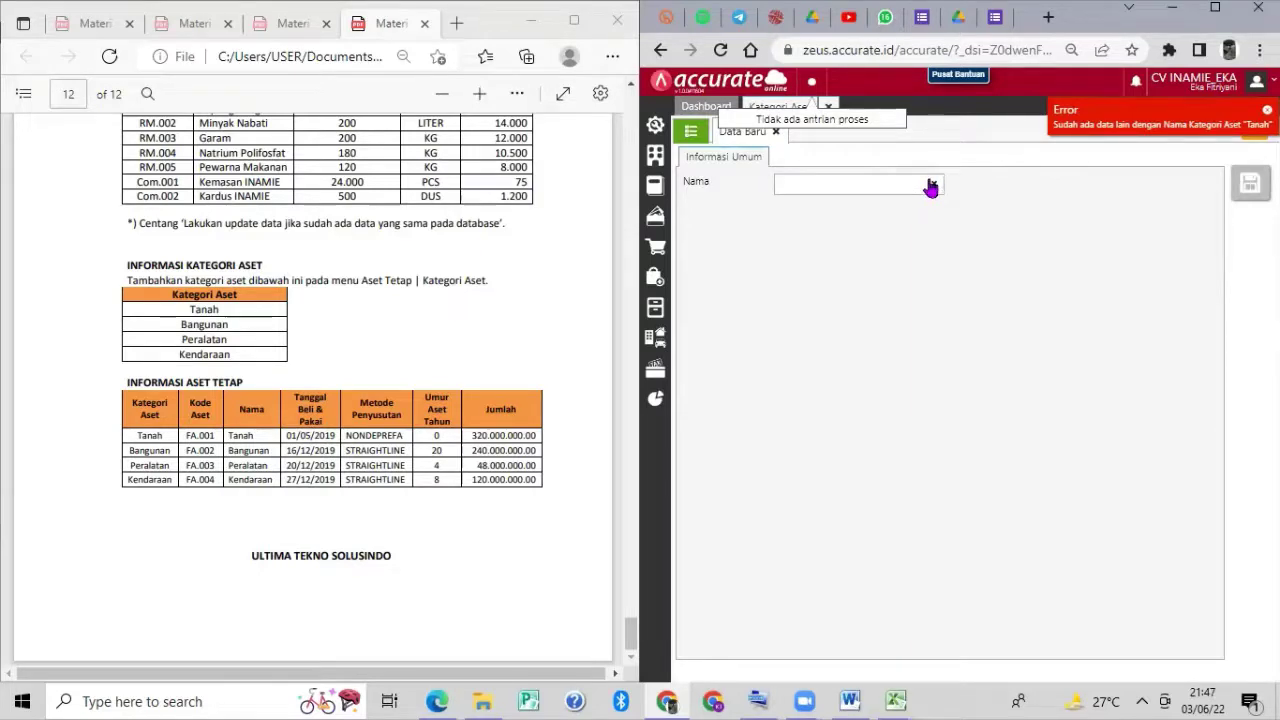
Save the categories Bangunan, Peralatan and Kendaraan, then view the category list.
left_click(930, 186)
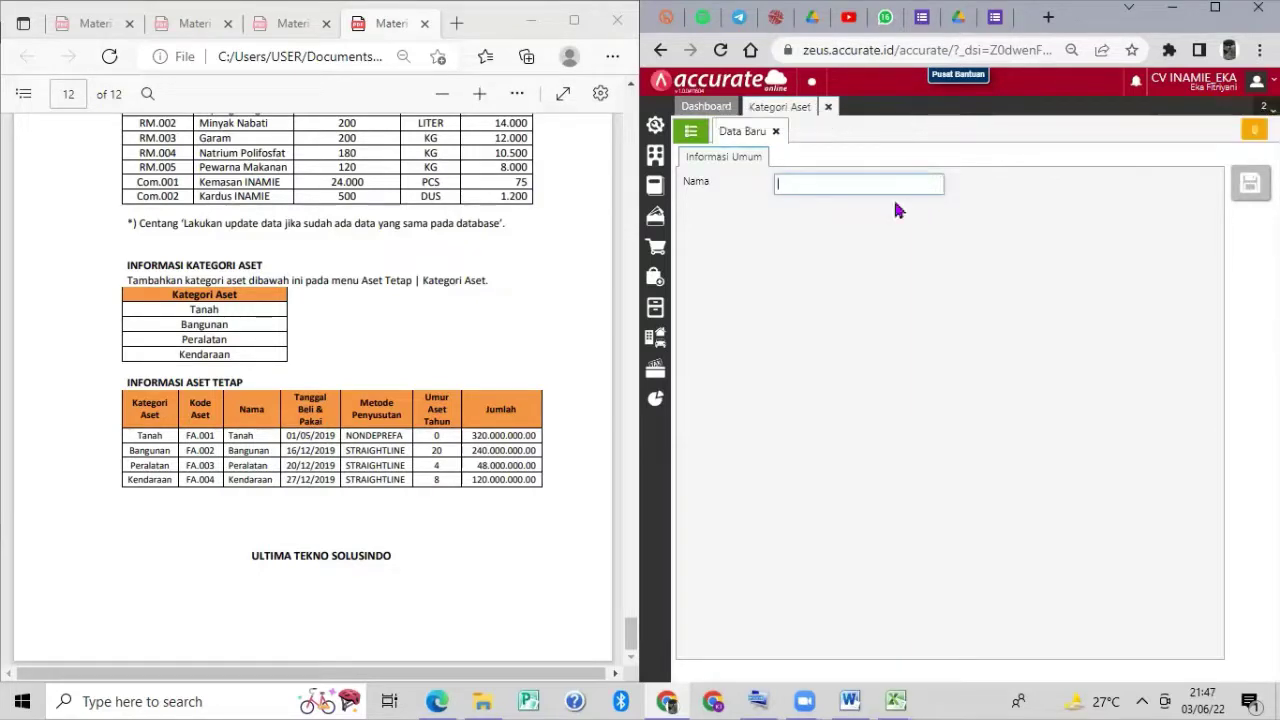
type("Bangunan")
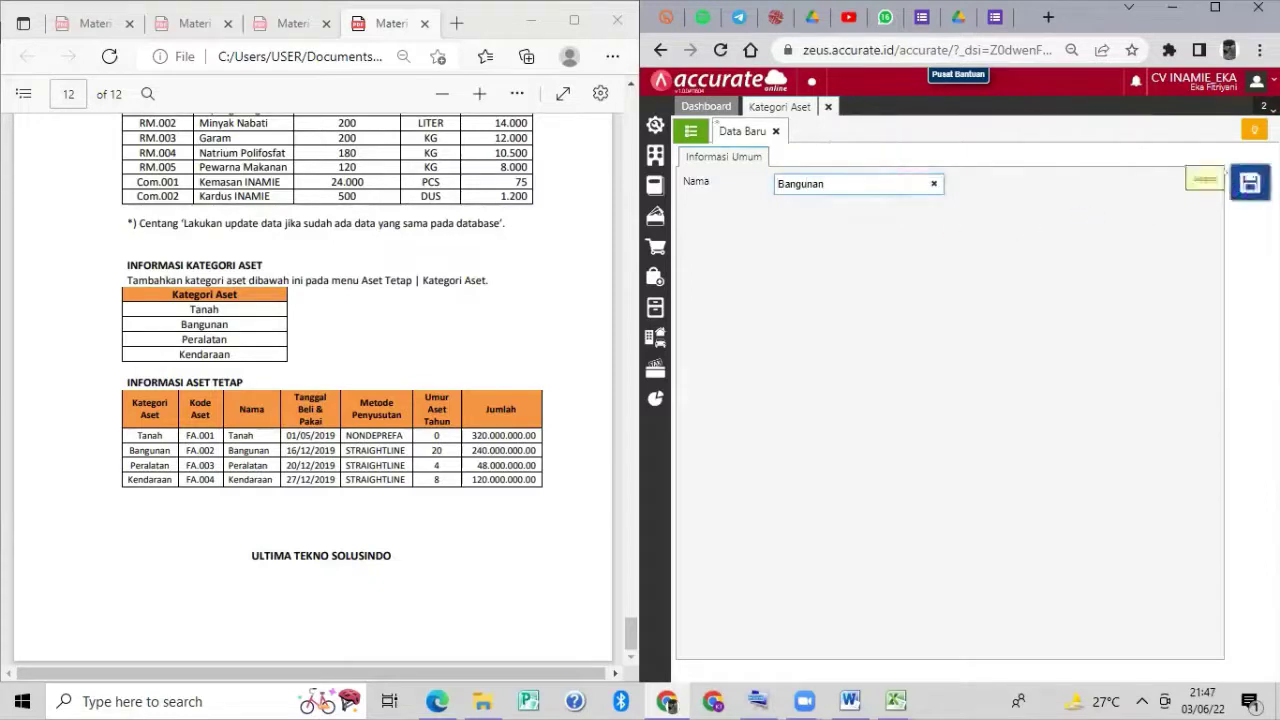
left_click(1250, 183)
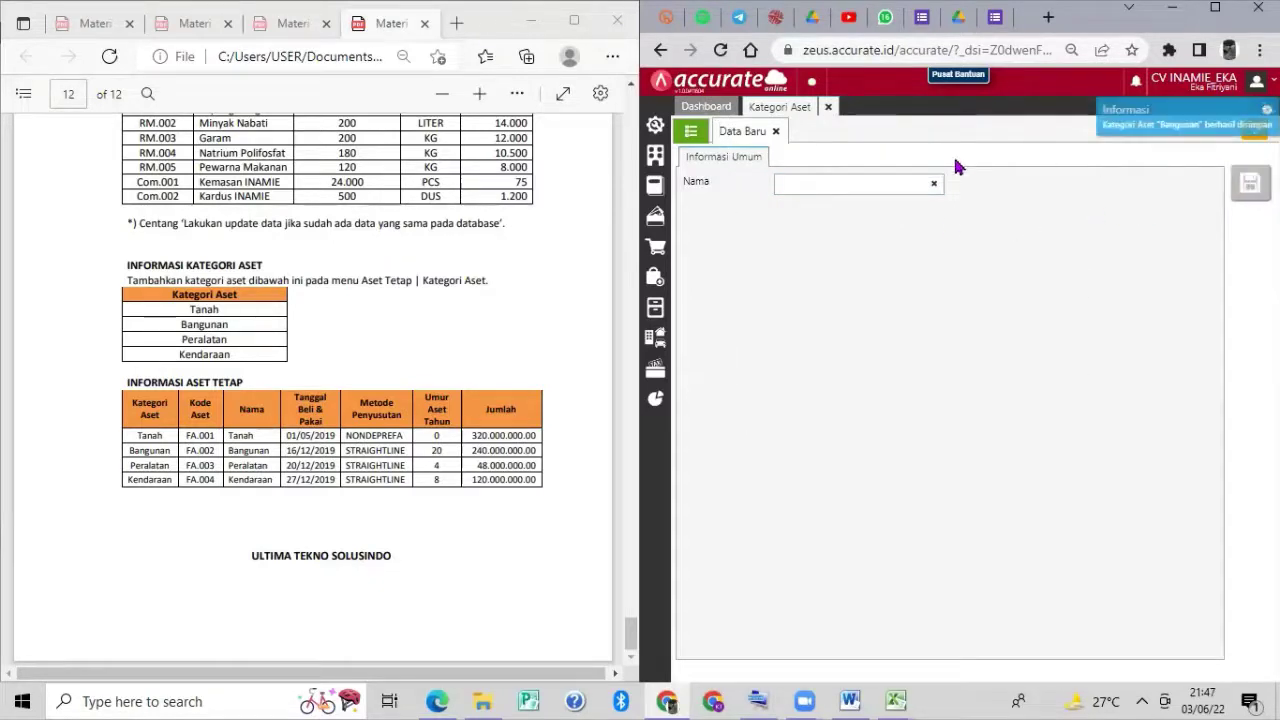
left_click(886, 189)
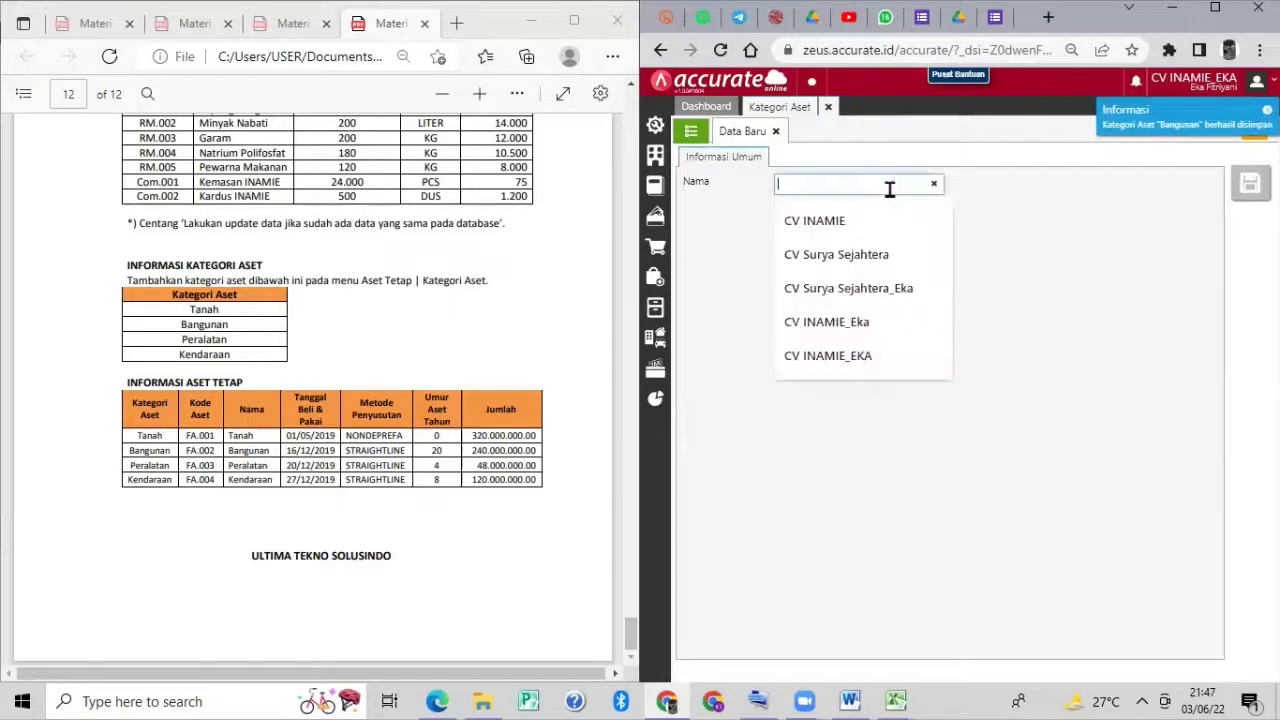
type("Peralatan")
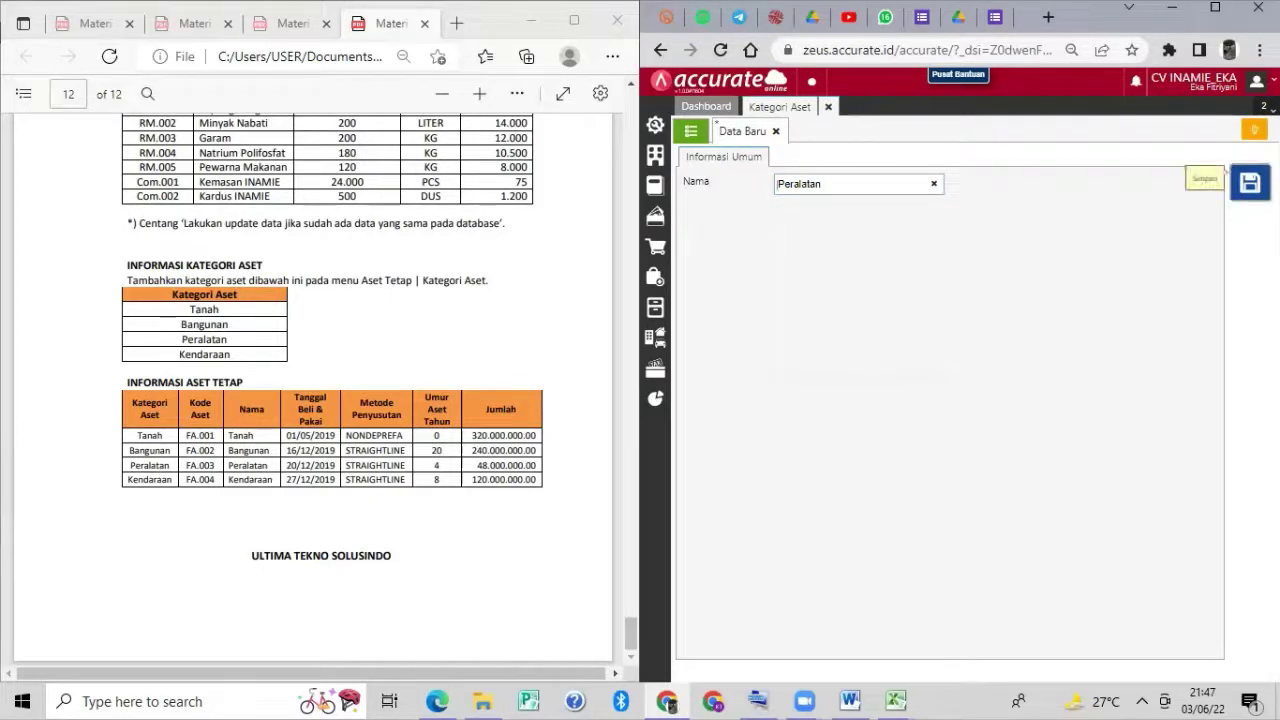
left_click(1249, 182)
left_click(912, 183)
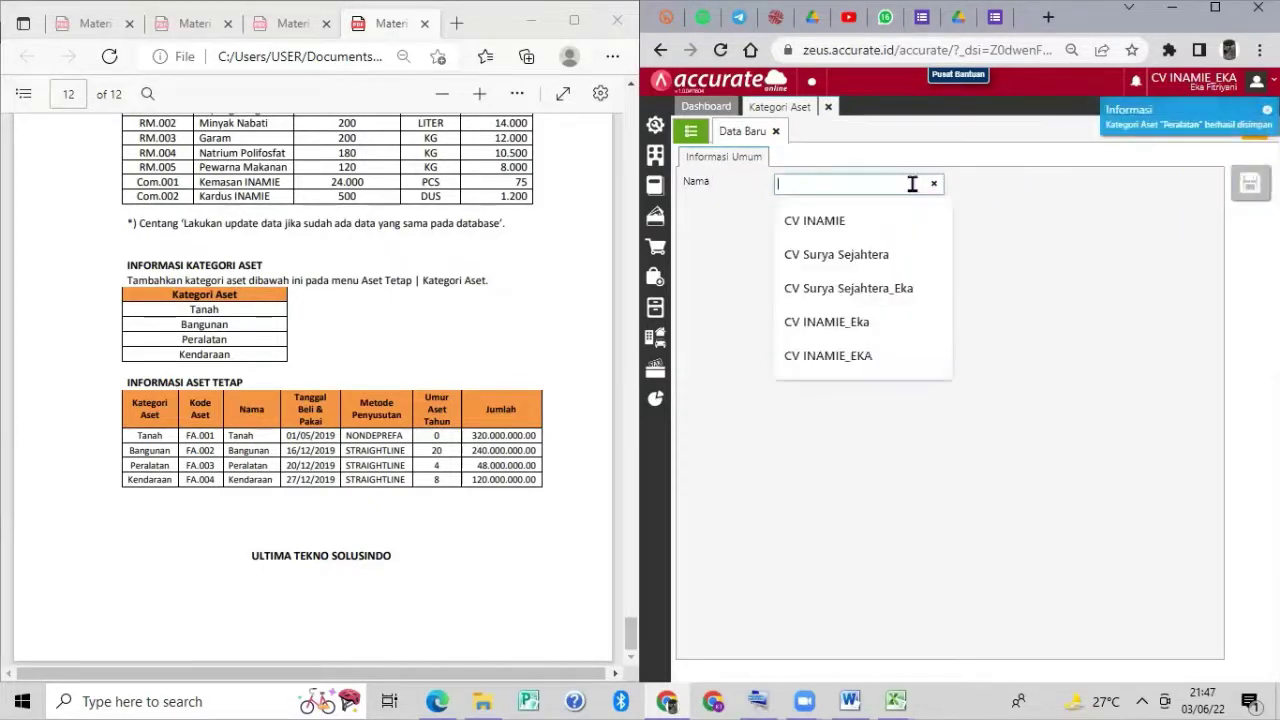
type("Kendaraan")
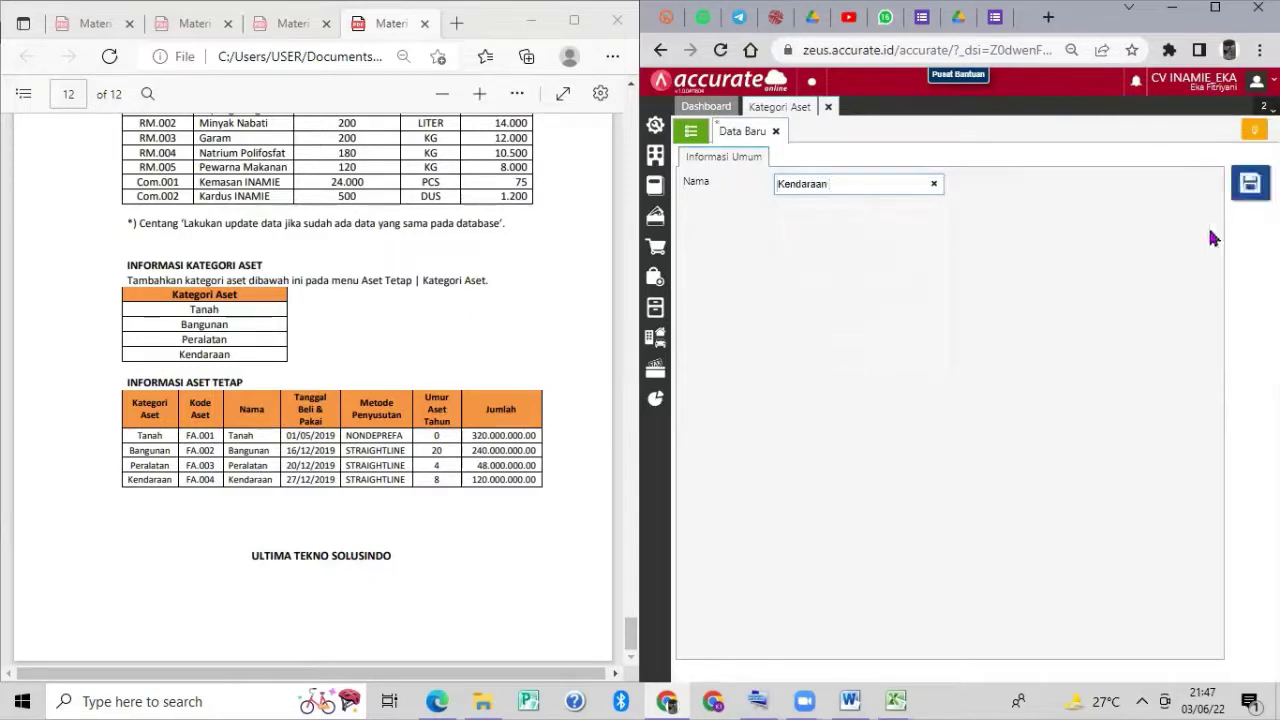
key("ctrl+s")
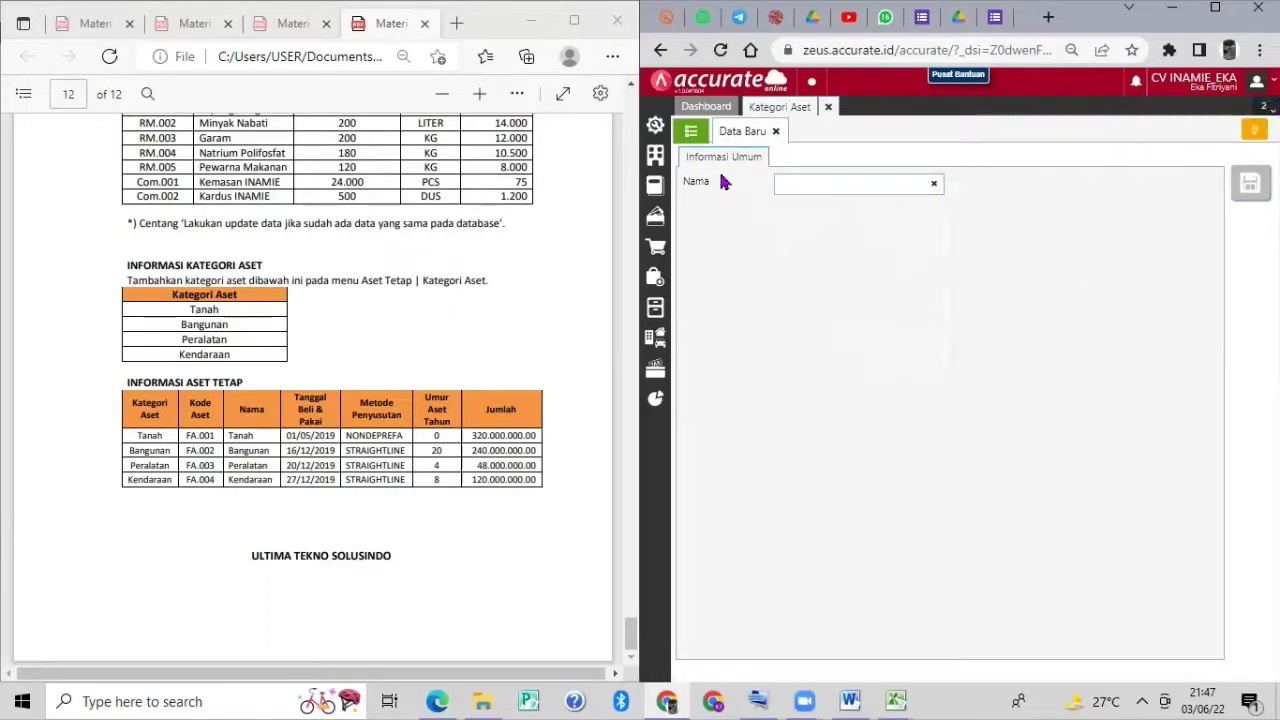
left_click(691, 133)
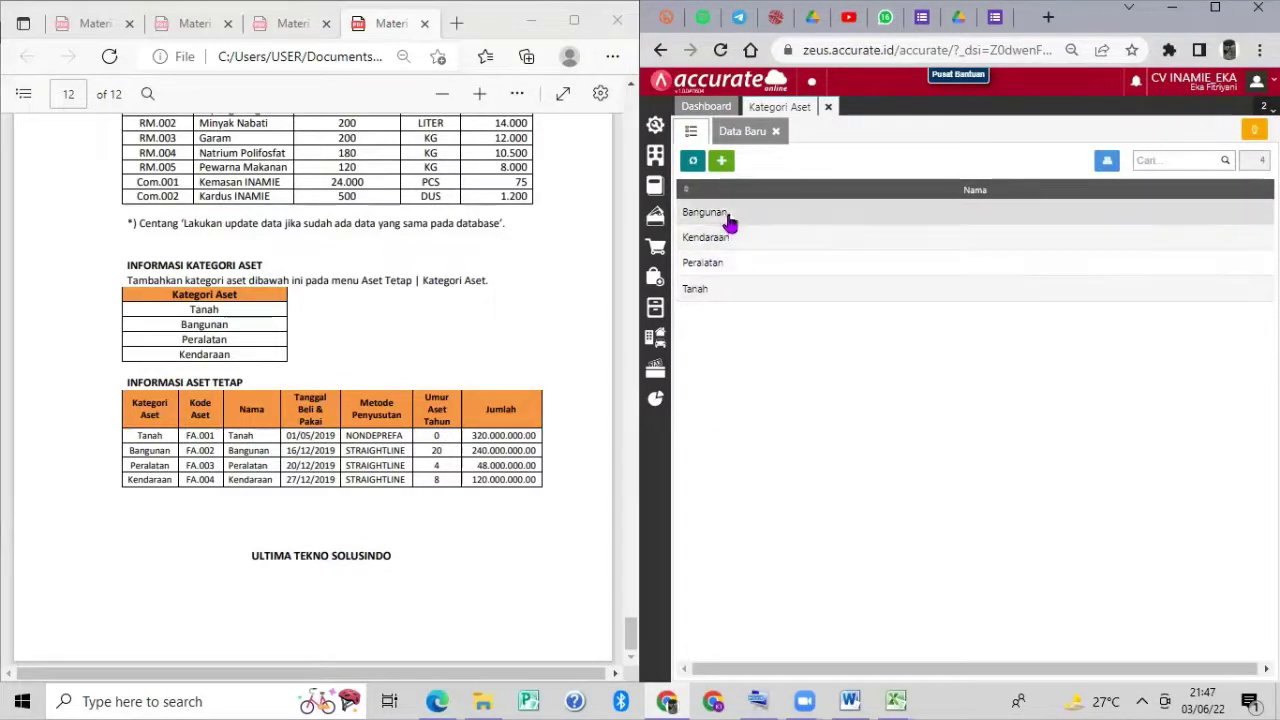
Go to the Aset Tetap list, choose Impor Data and pick 5. Daftar Aset Tetap (1).xls.
left_click(824, 107)
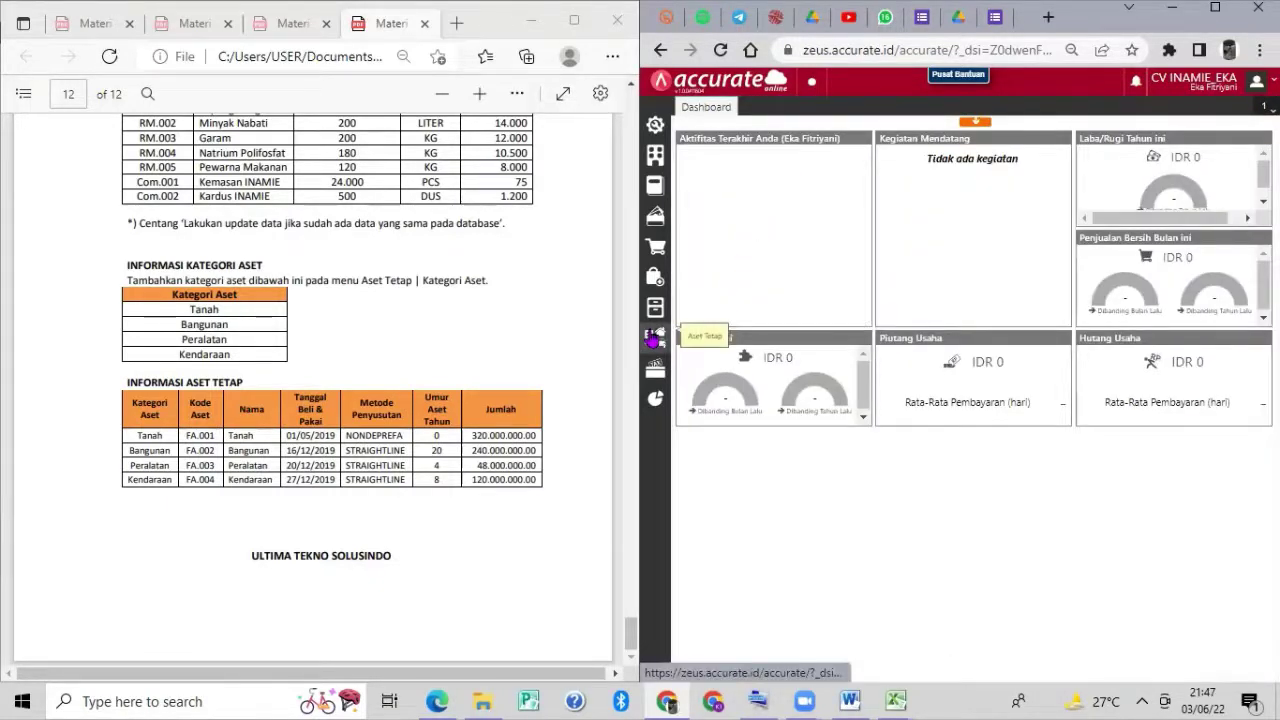
left_click(655, 338)
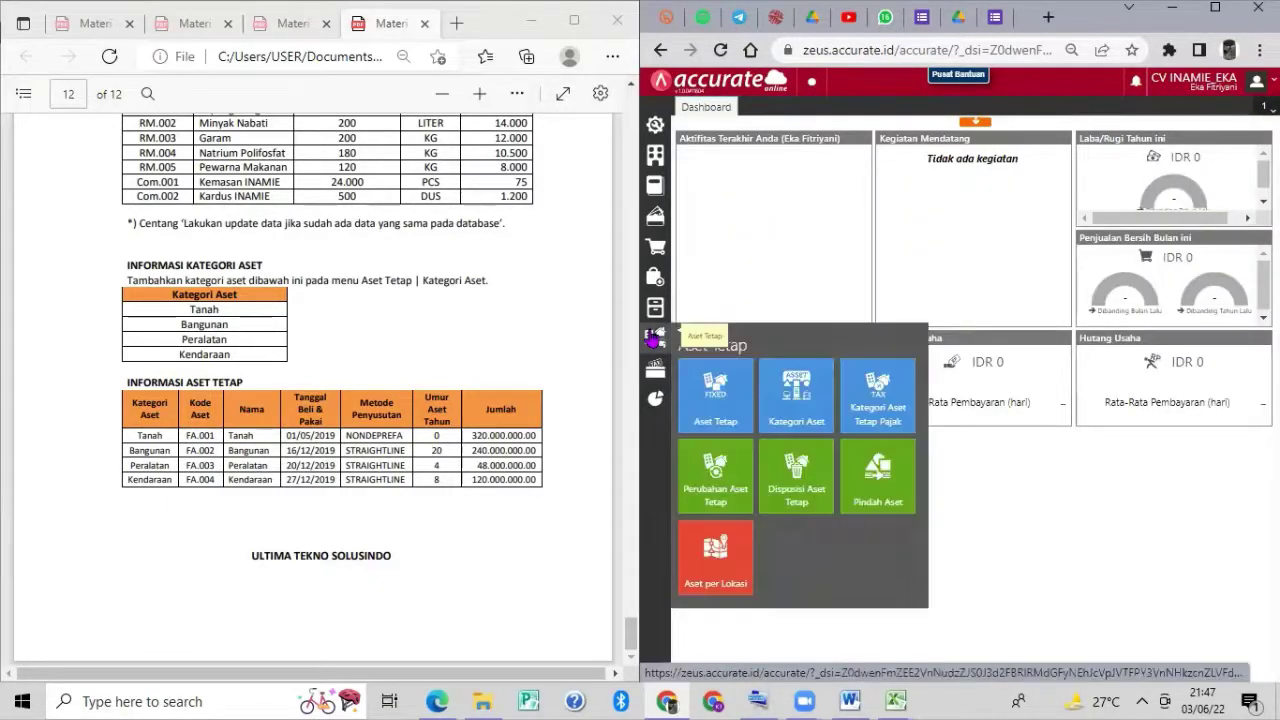
left_click(709, 398)
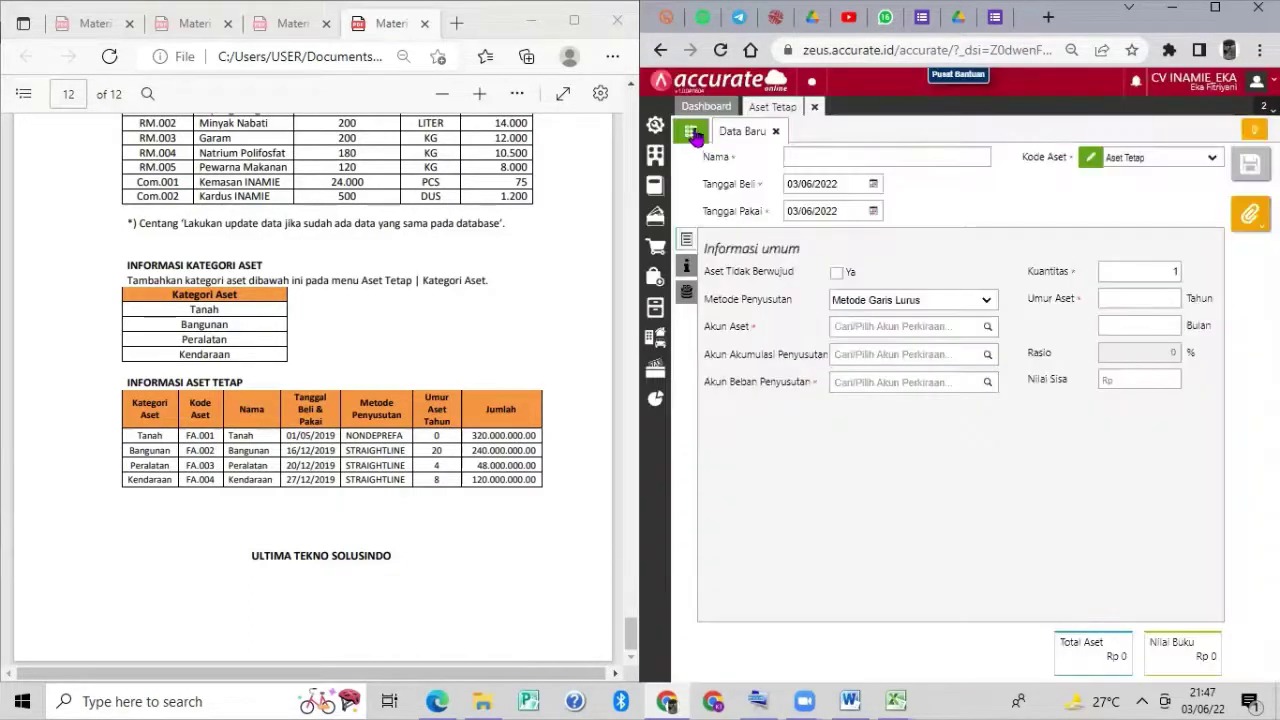
left_click(691, 133)
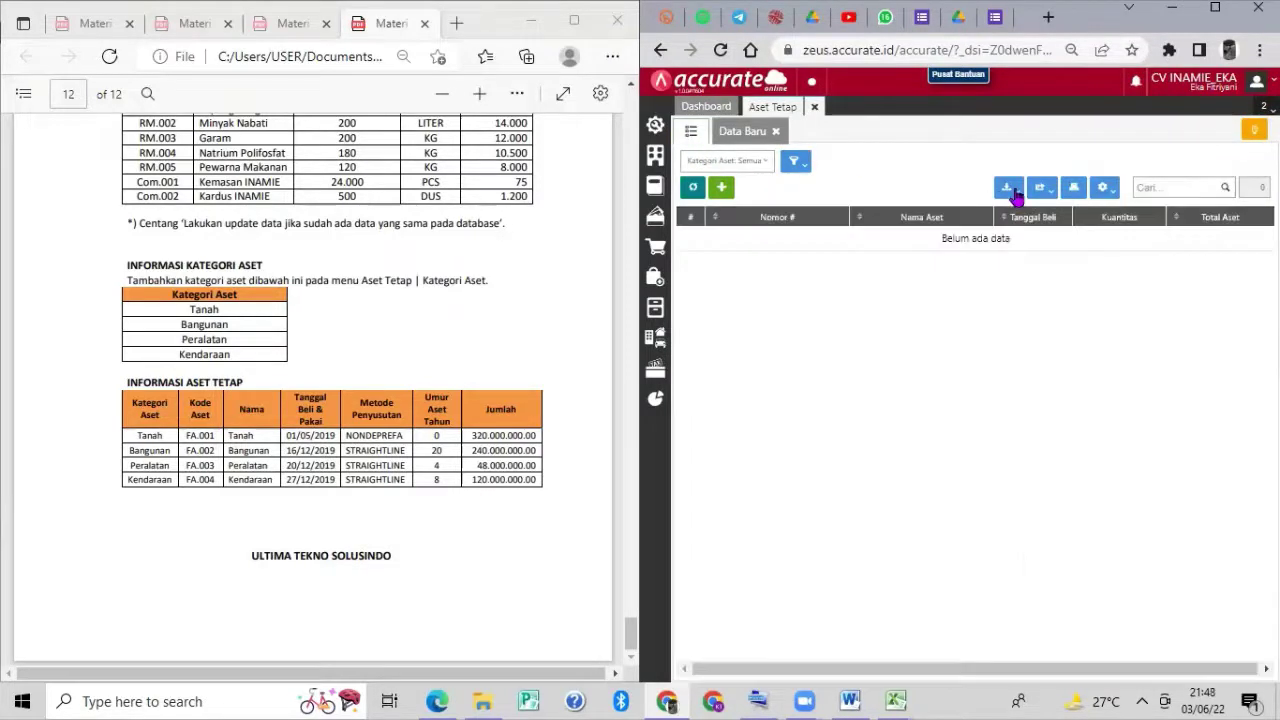
left_click(1017, 189)
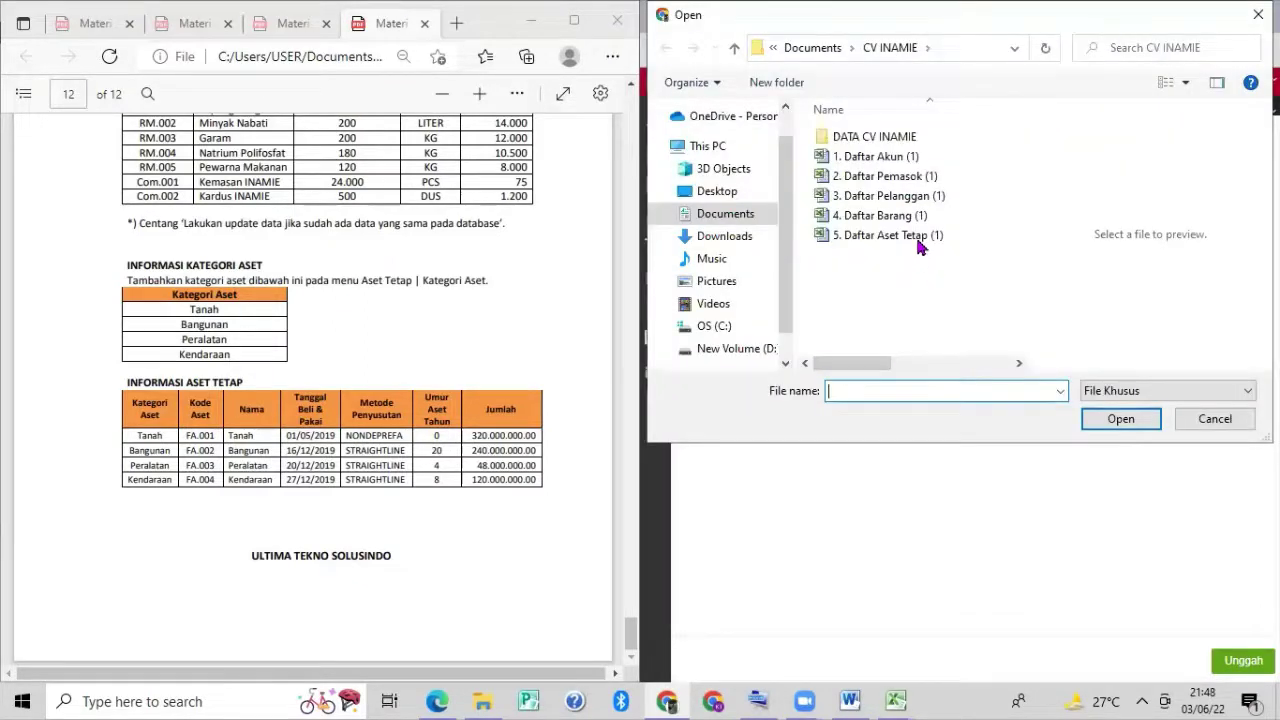
left_click(919, 246)
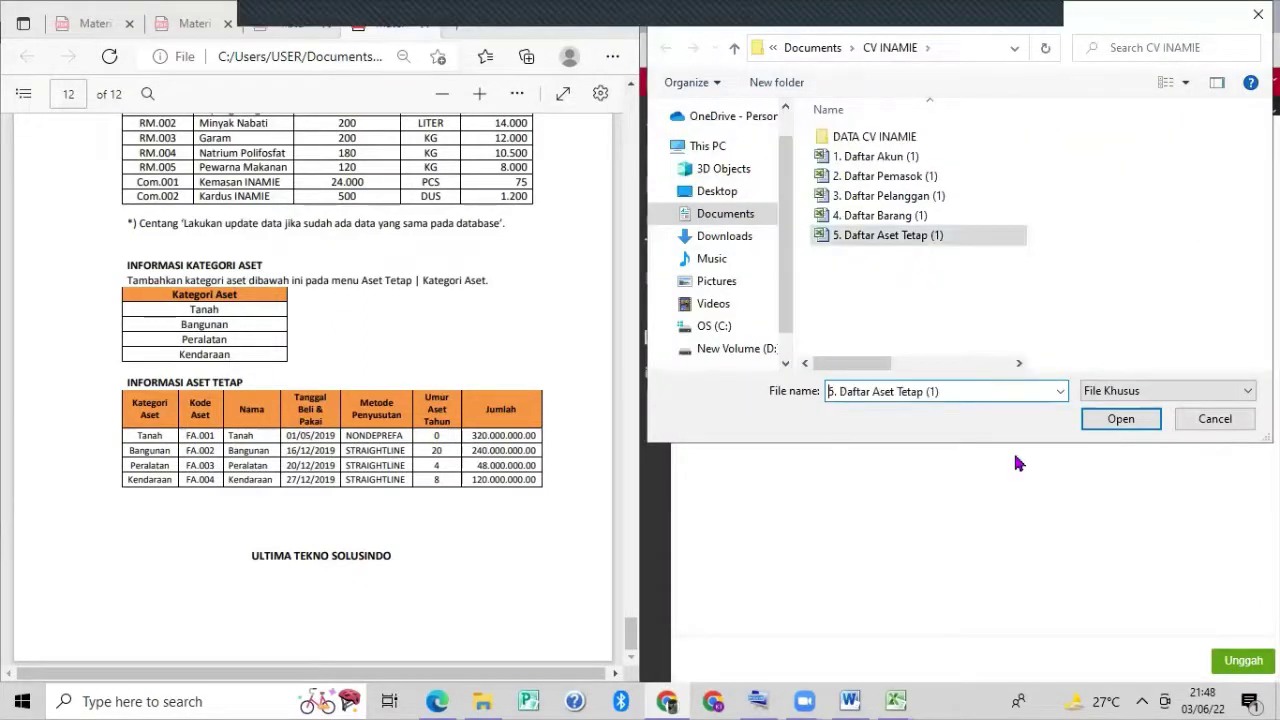
key("Return")
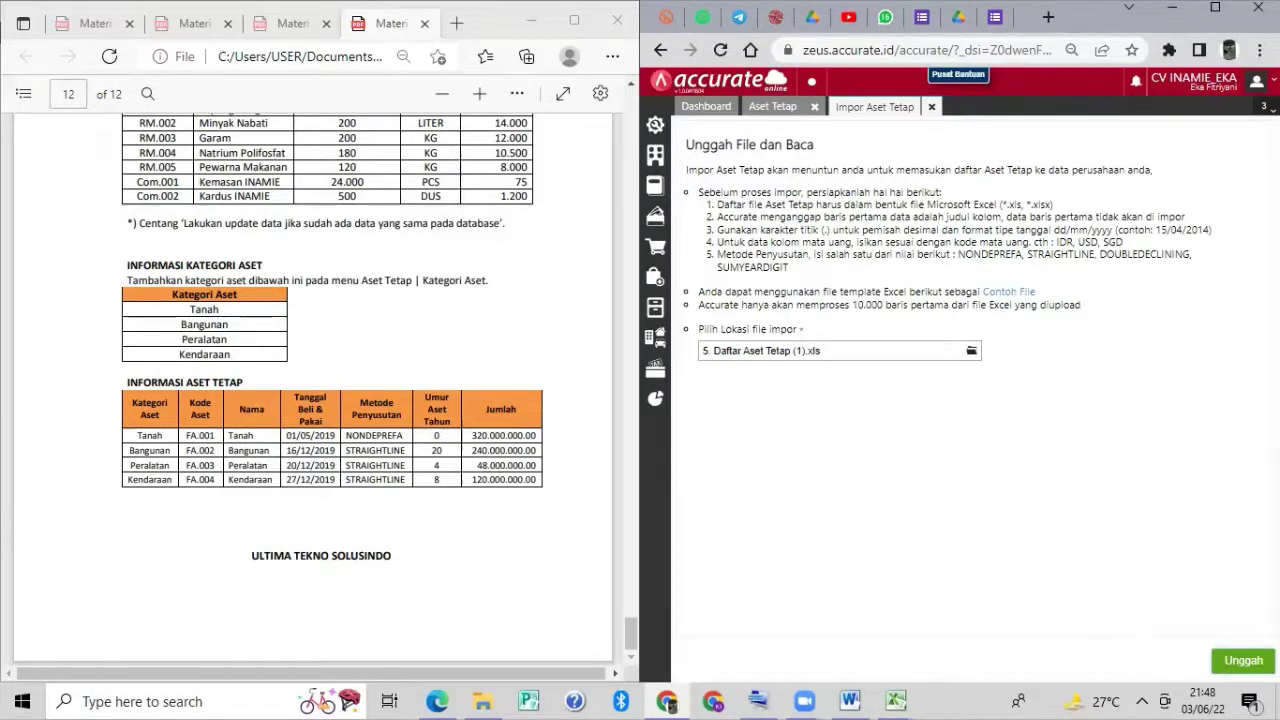
Upload the file and confirm the mapping and preview to import assets FA.001–FA.004.
left_click(1243, 660)
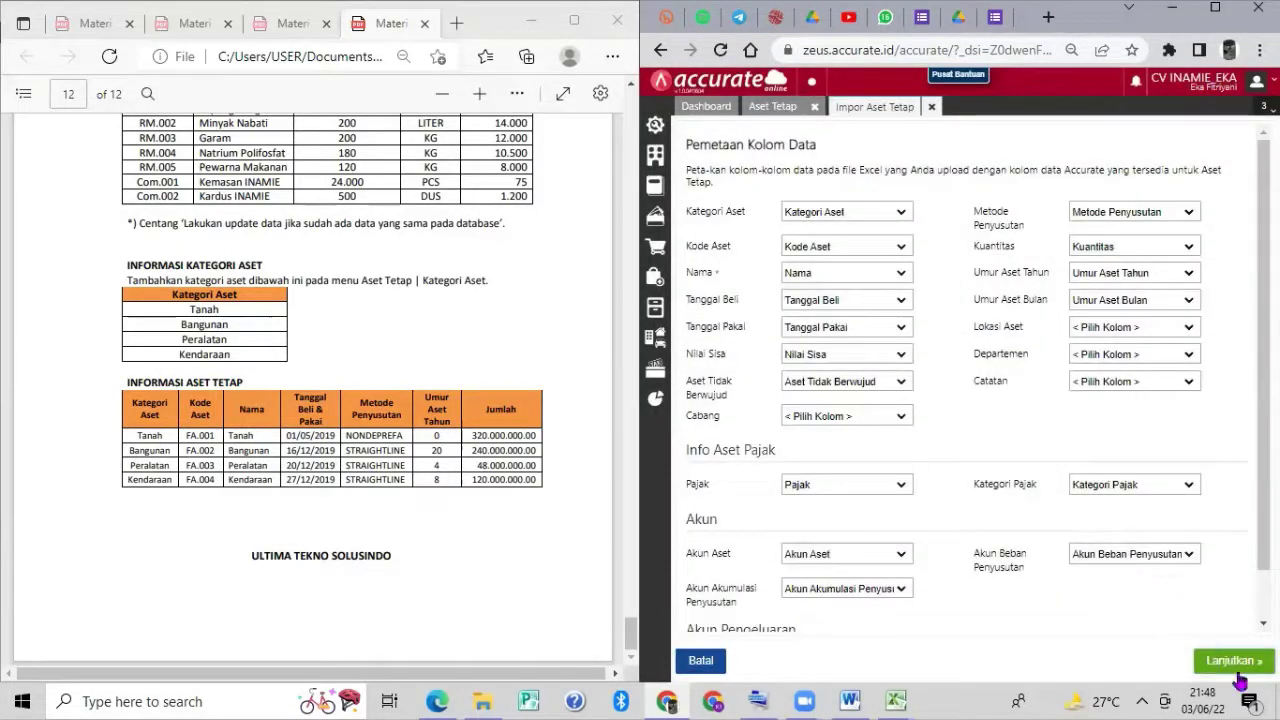
scroll(1090, 420, "down", 1)
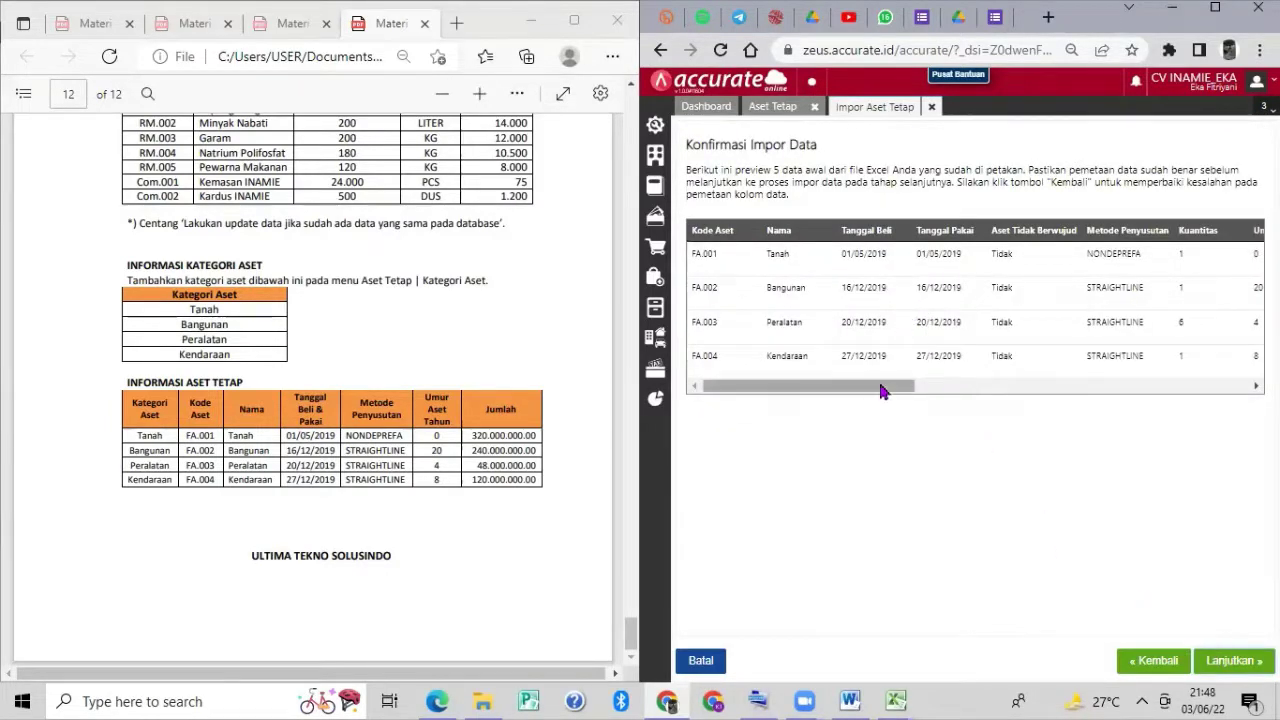
left_click_drag(880, 386, 1178, 442)
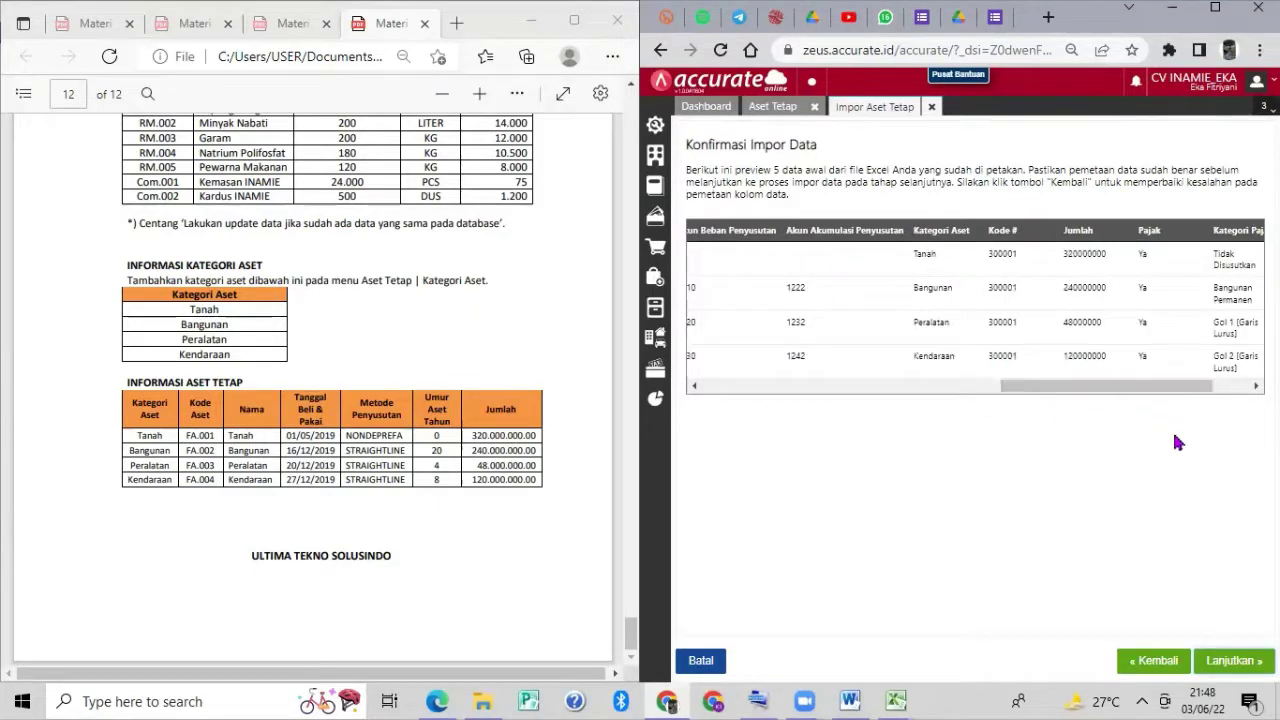
left_click(1212, 664)
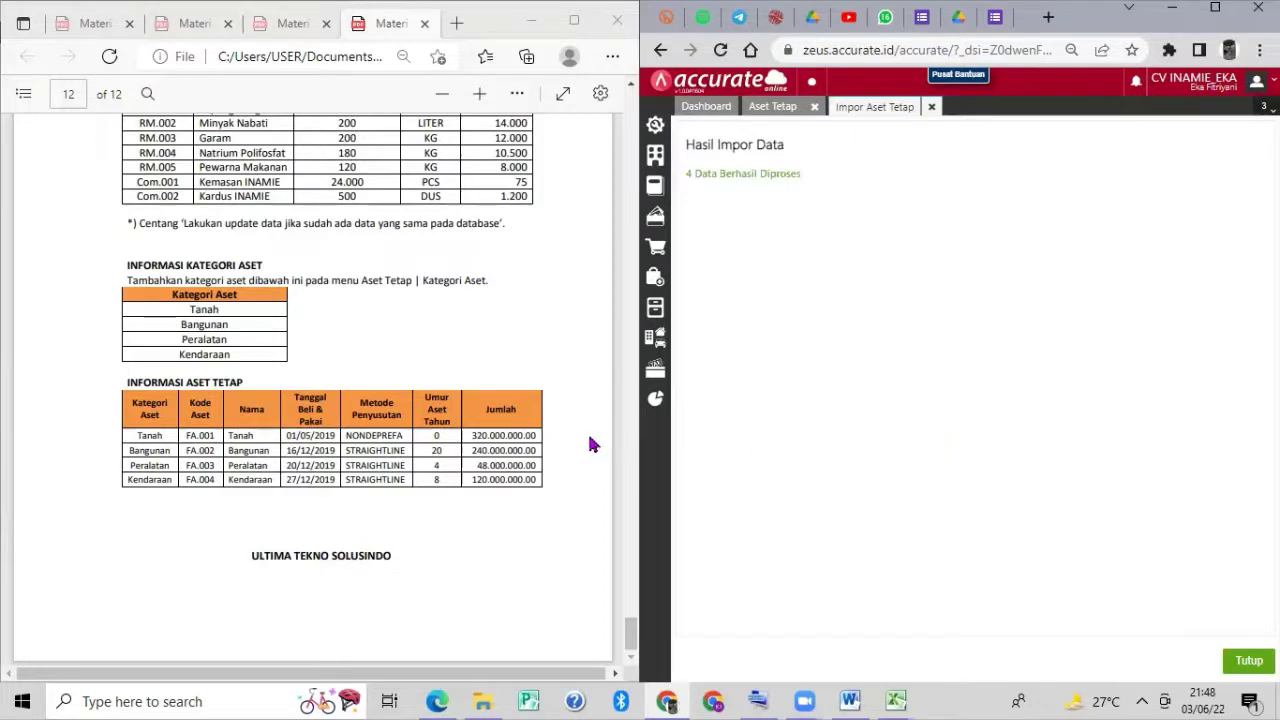
left_click(1240, 662)
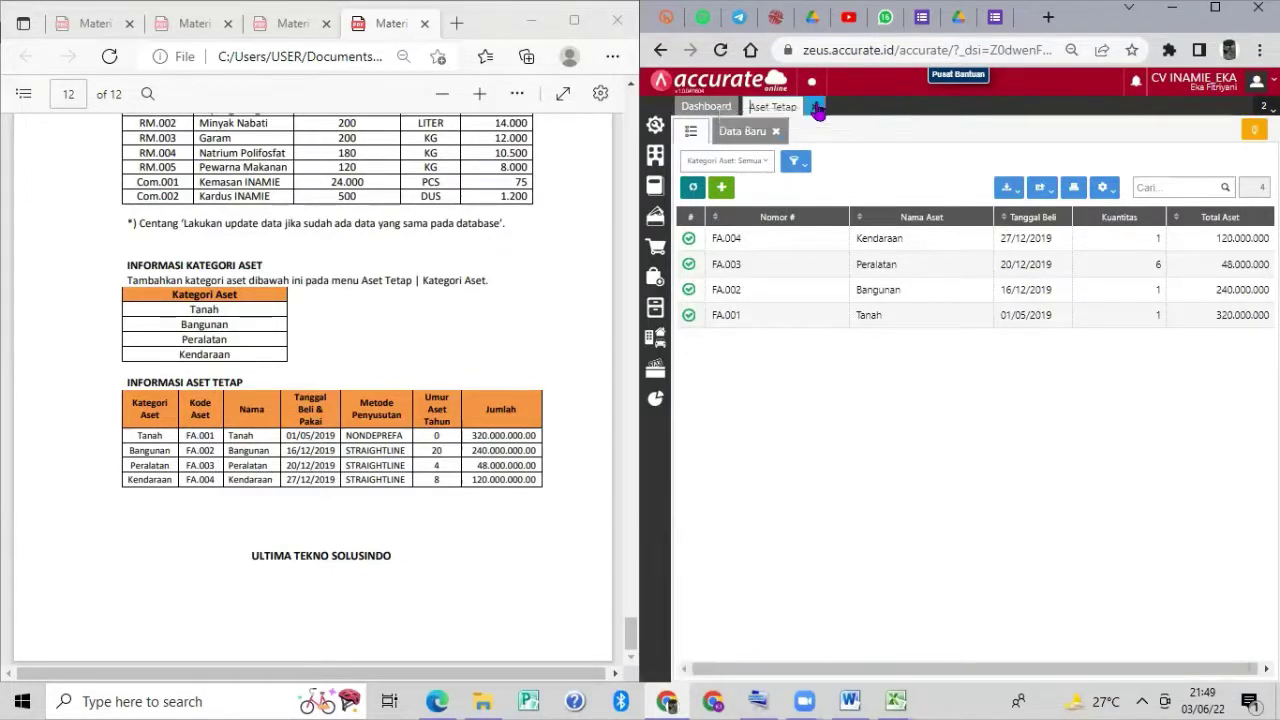
Close the Aset Tetap list and open the Perusahaan panel from the sidebar.
left_click(817, 108)
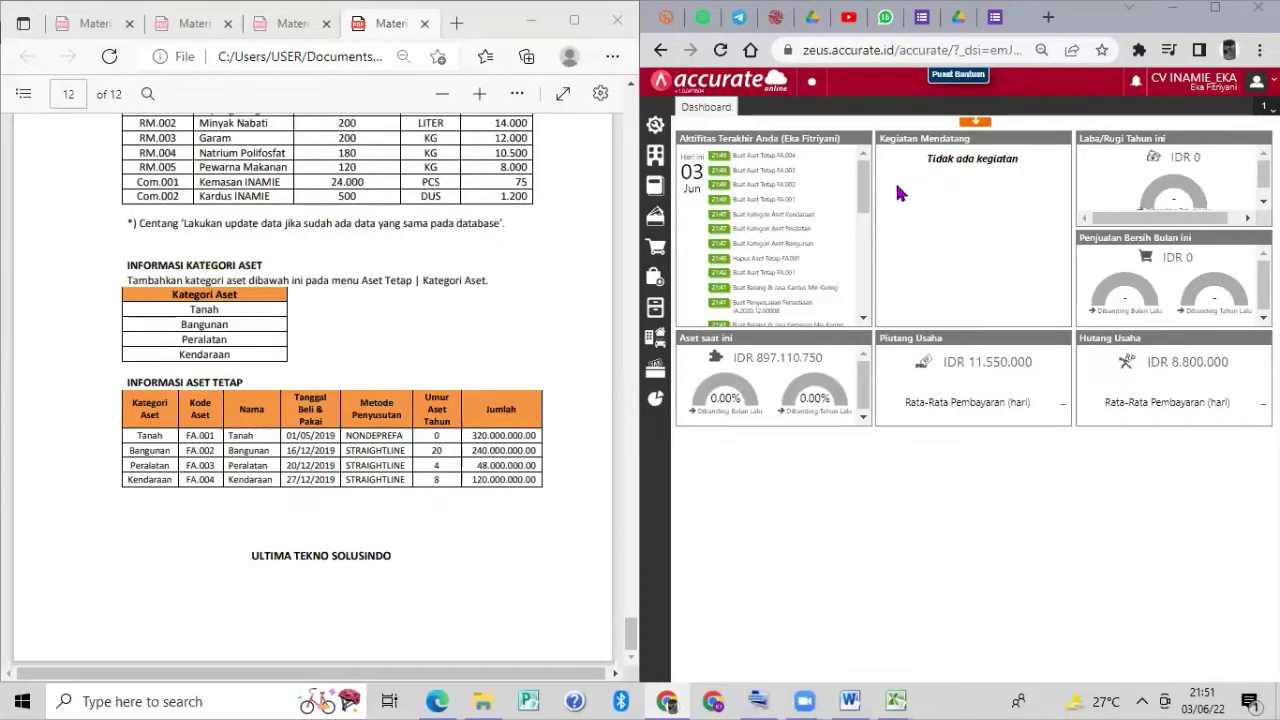
mouse_move(898, 187)
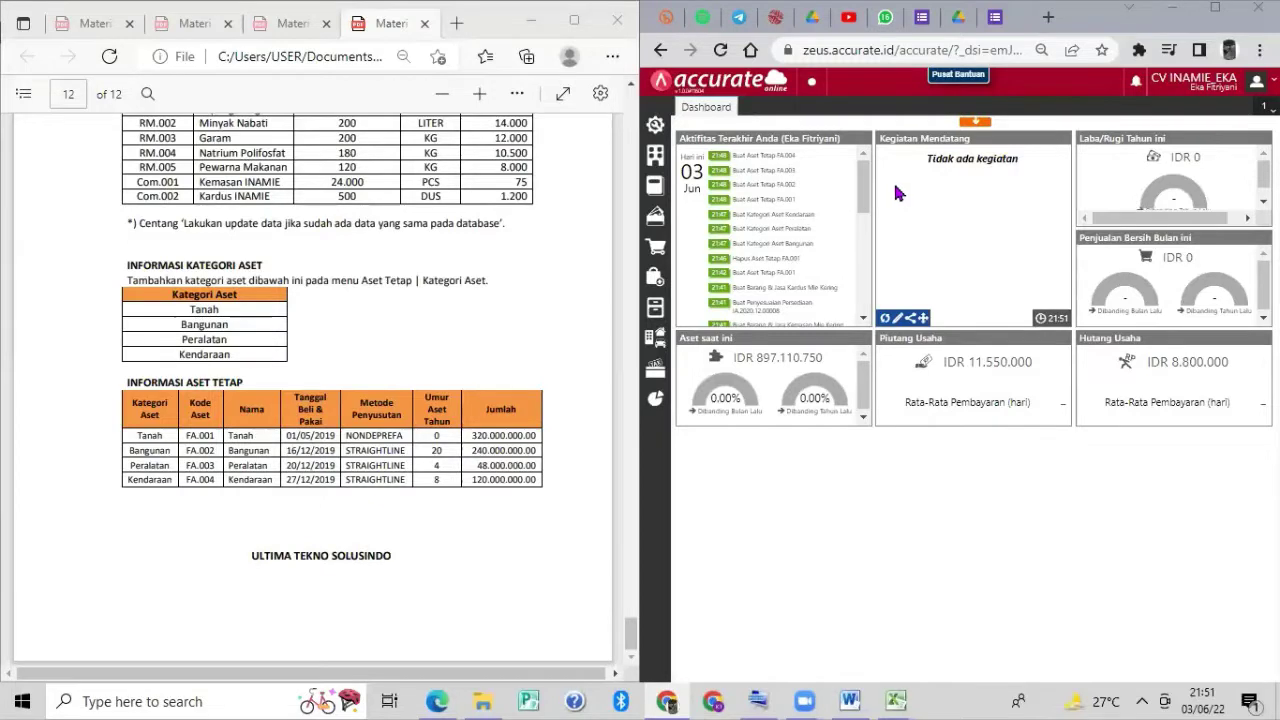
left_click(657, 154)
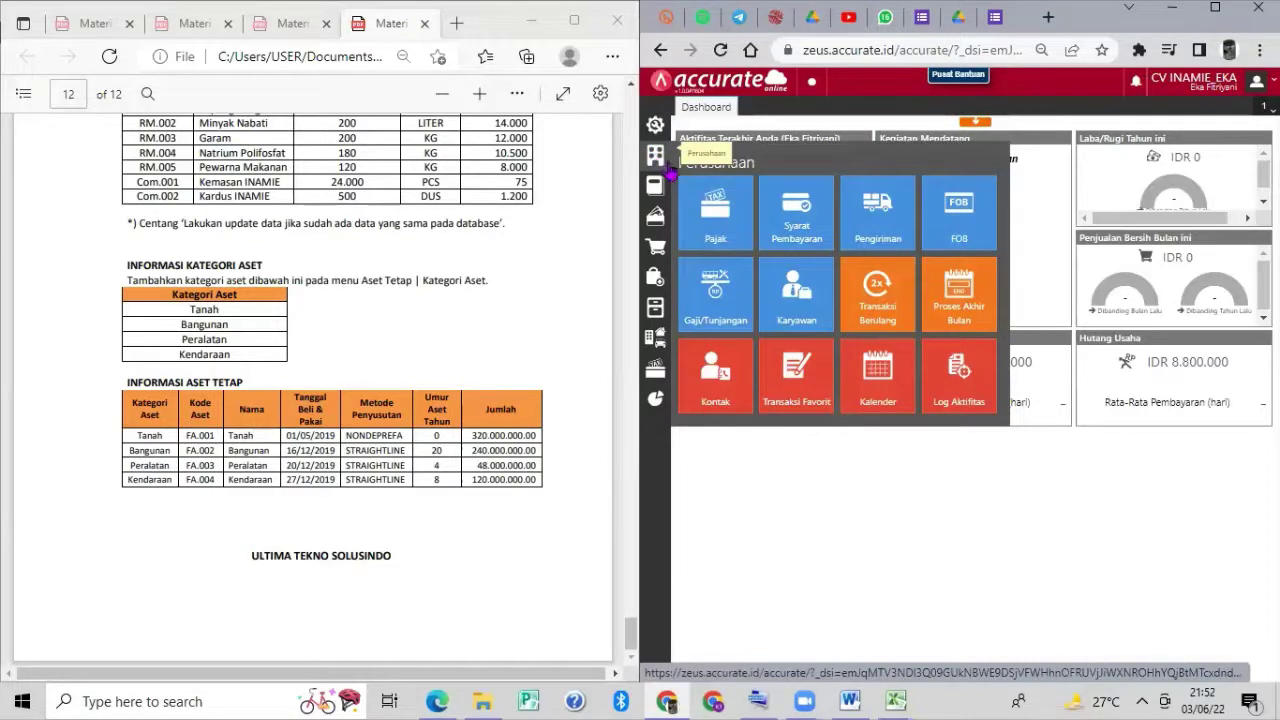
Save Proses Akhir Bulan with Bulan Desember and Tahun 2020.
left_click(957, 297)
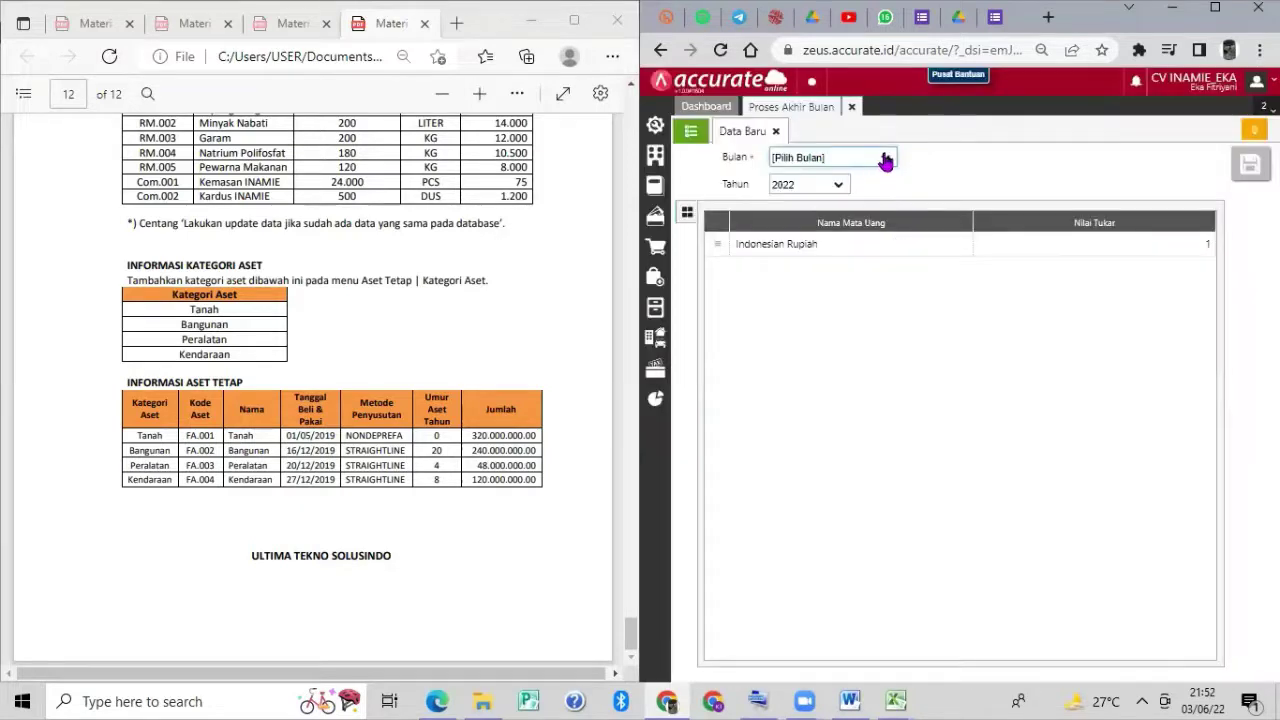
left_click(885, 161)
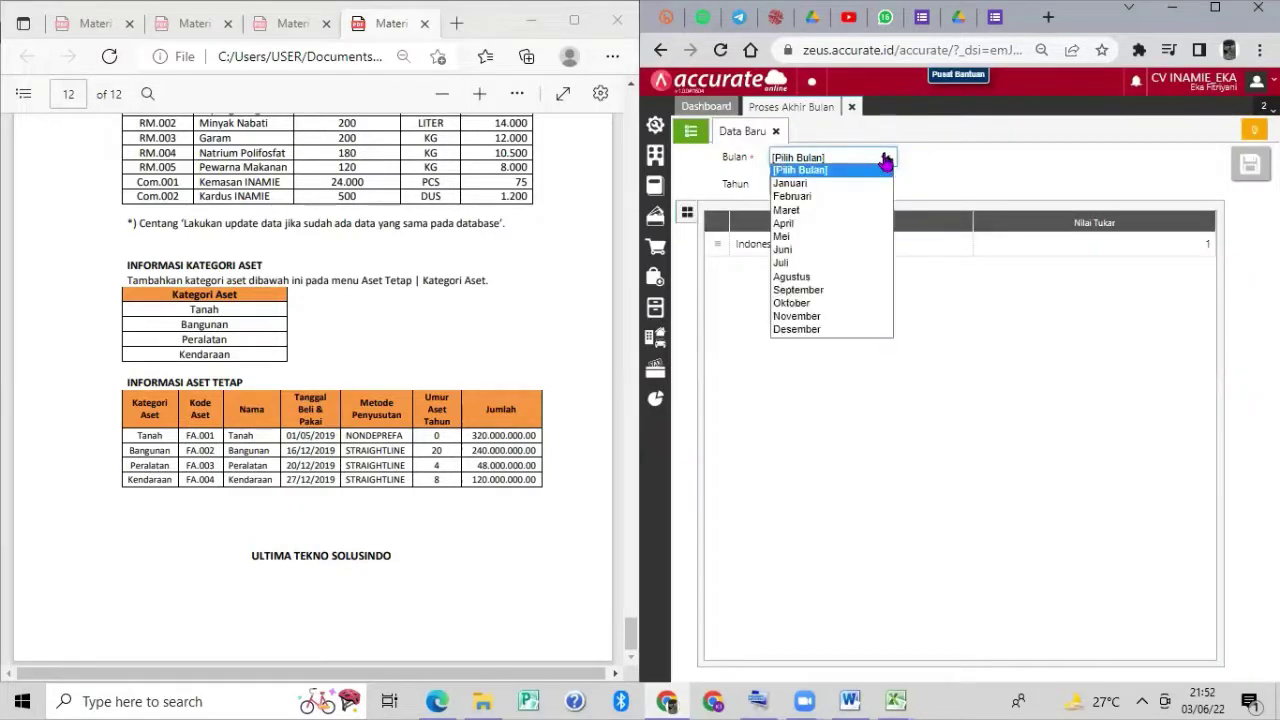
left_click(838, 330)
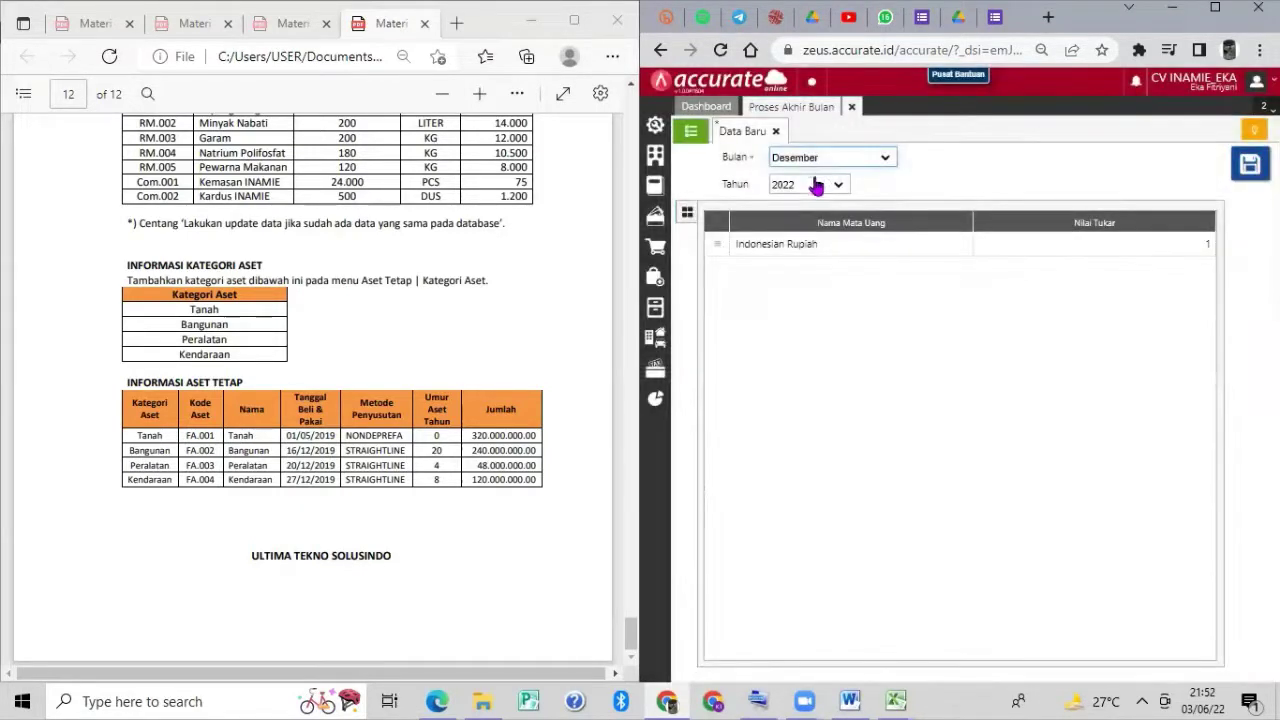
left_click(818, 189)
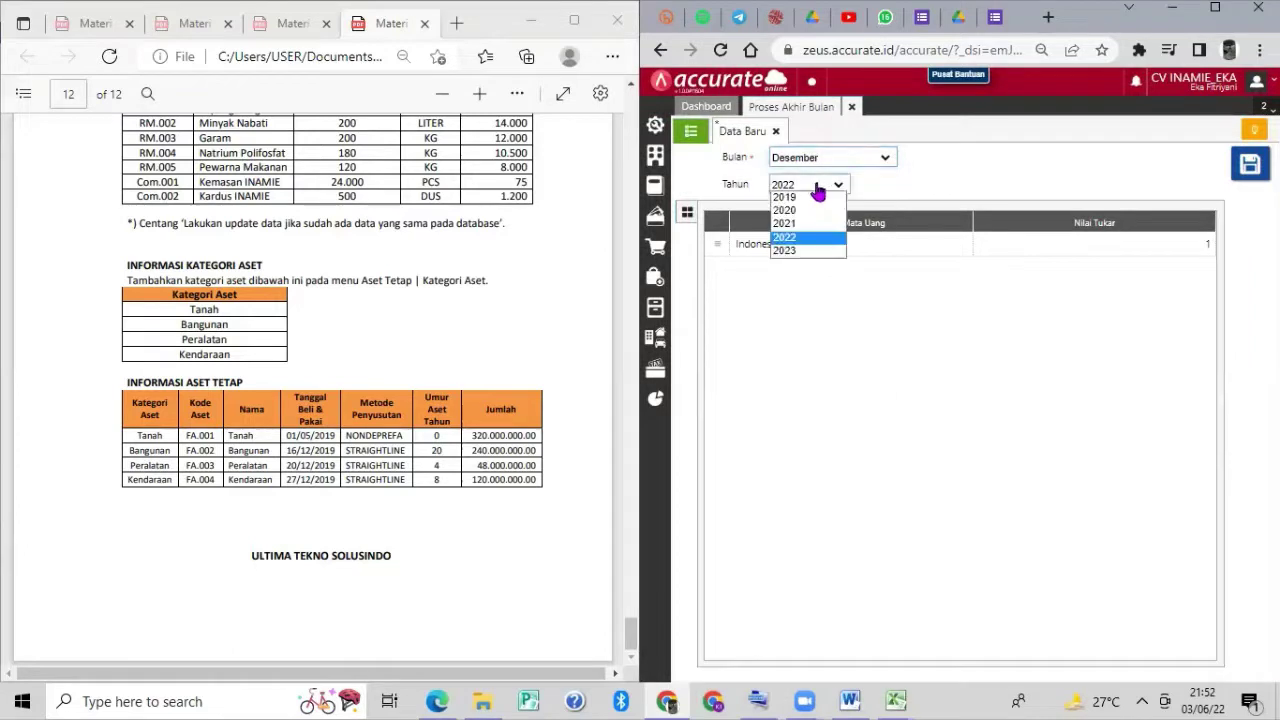
left_click(786, 210)
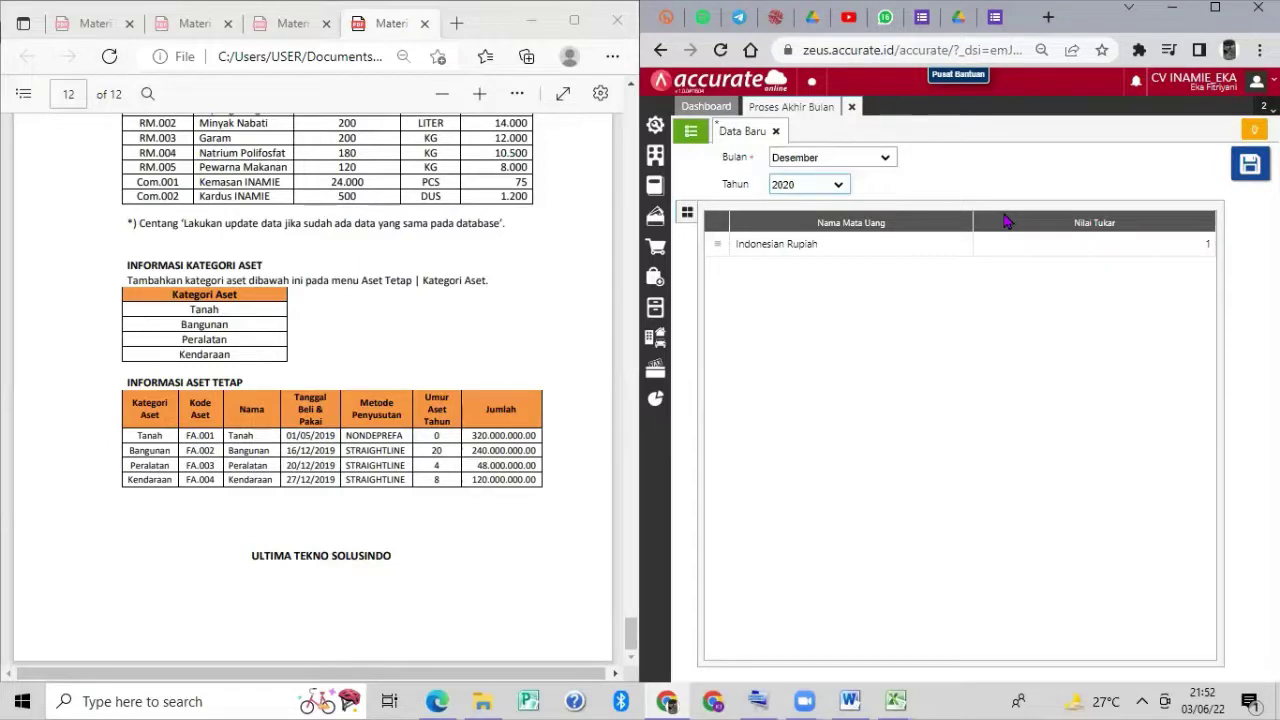
left_click(1249, 166)
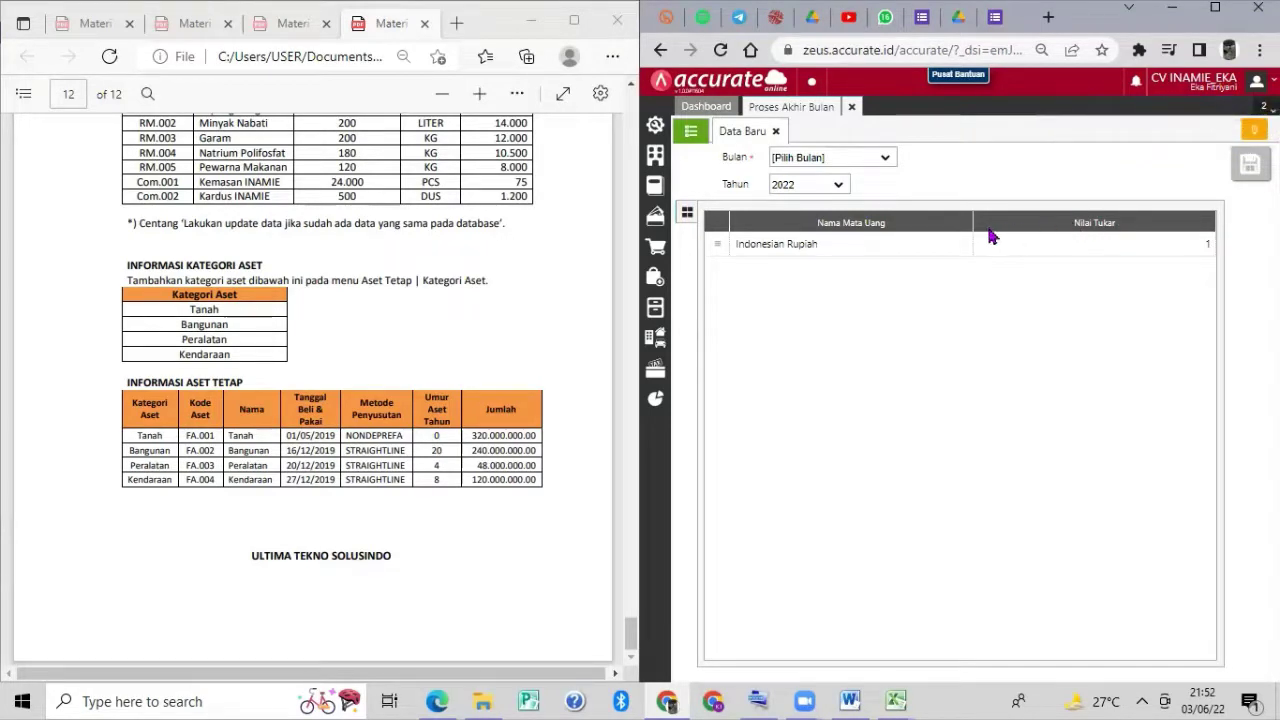
Close Proses Akhir Bulan and open Daftar Laporan showing the Keuangan reports.
left_click(851, 108)
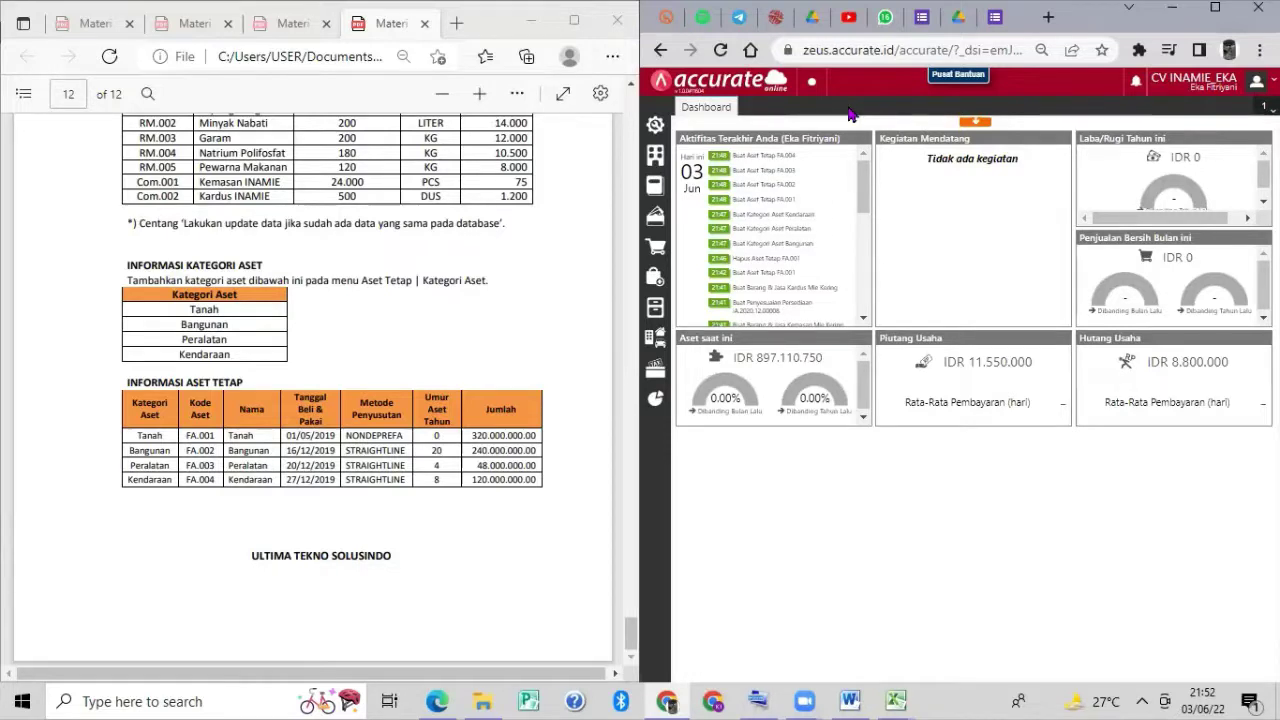
mouse_move(785, 228)
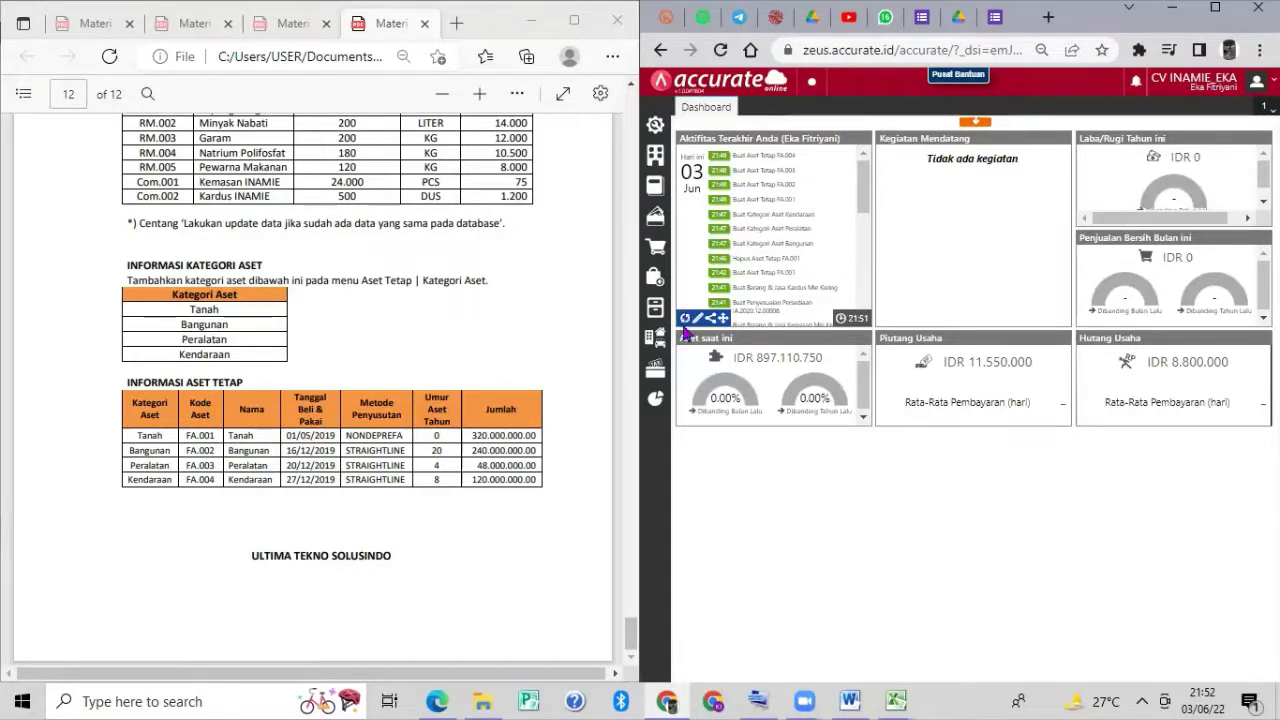
left_click(656, 400)
left_click(706, 452)
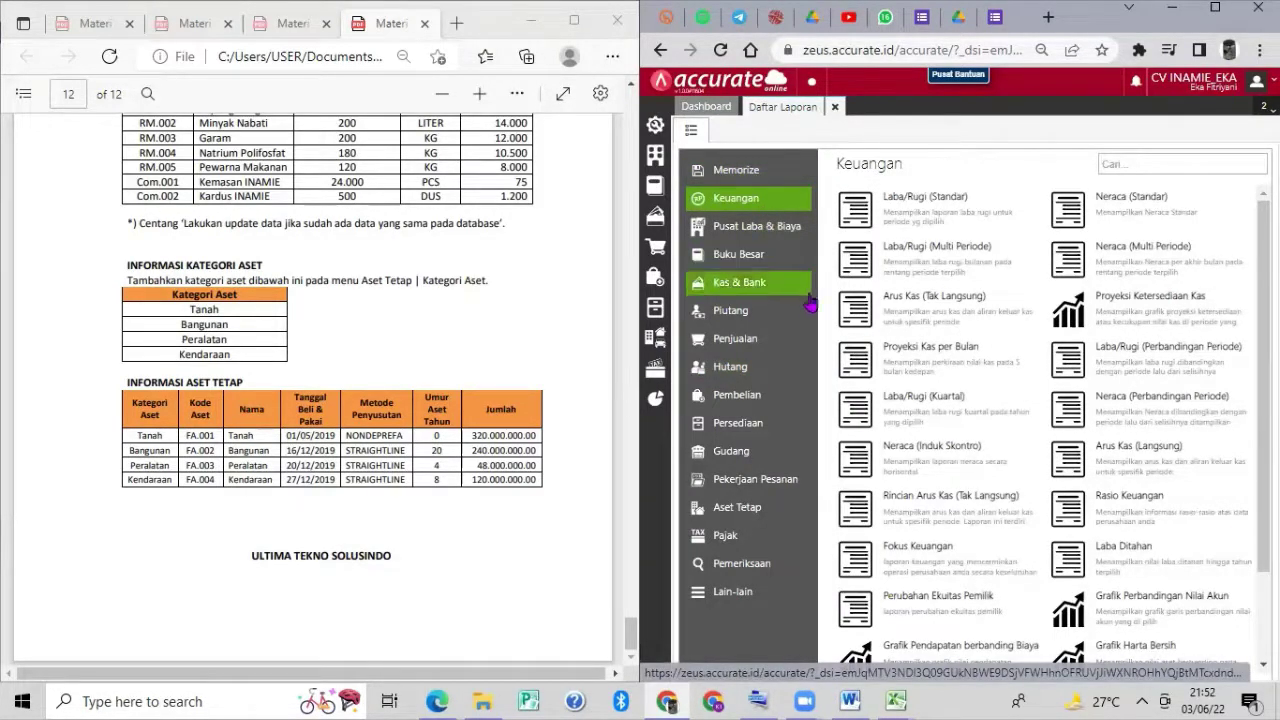
Display the Neraca (Induk Skontro) report per 31/12/2020 and scroll across it.
left_click(898, 444)
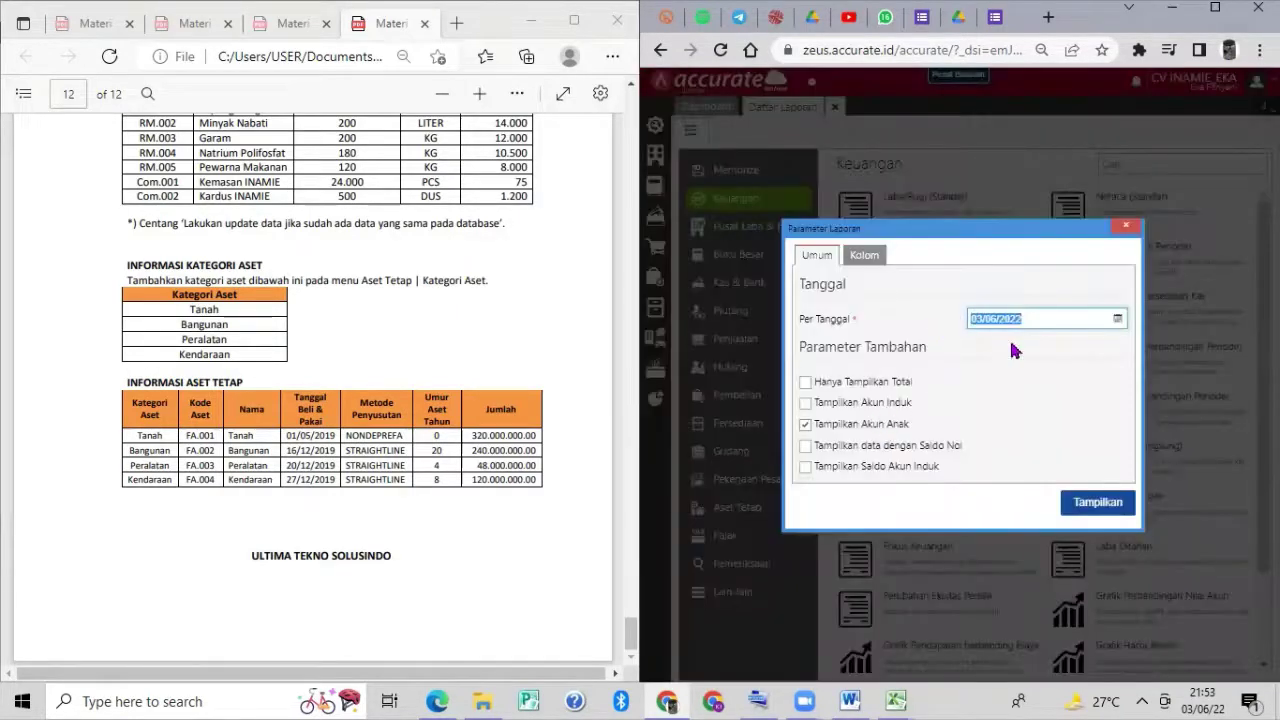
type("31")
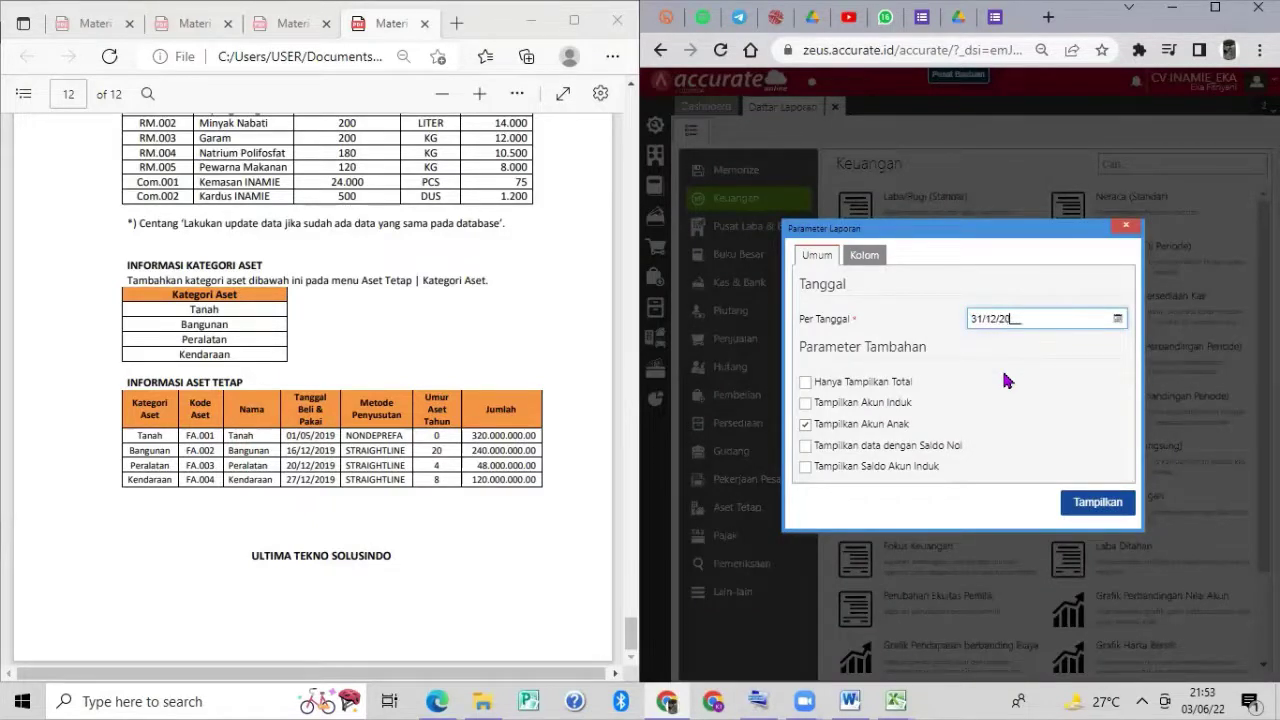
left_click(1116, 508)
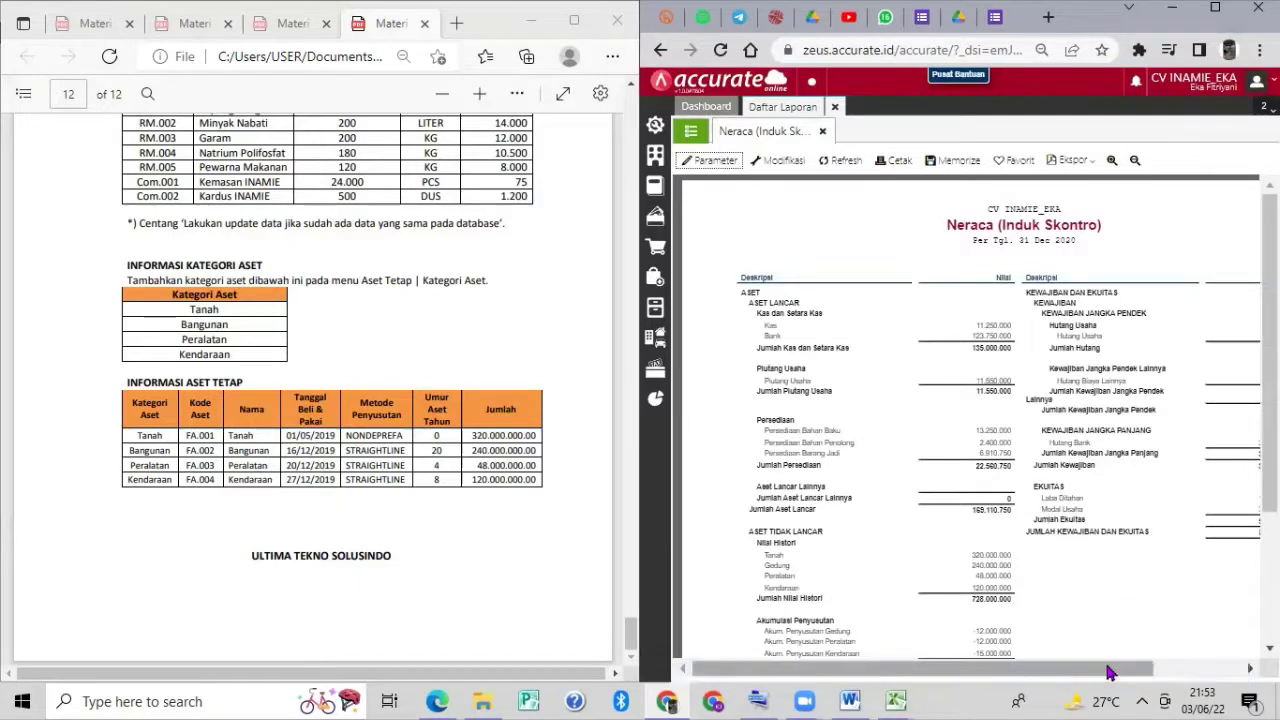
left_click_drag(1109, 669, 1183, 685)
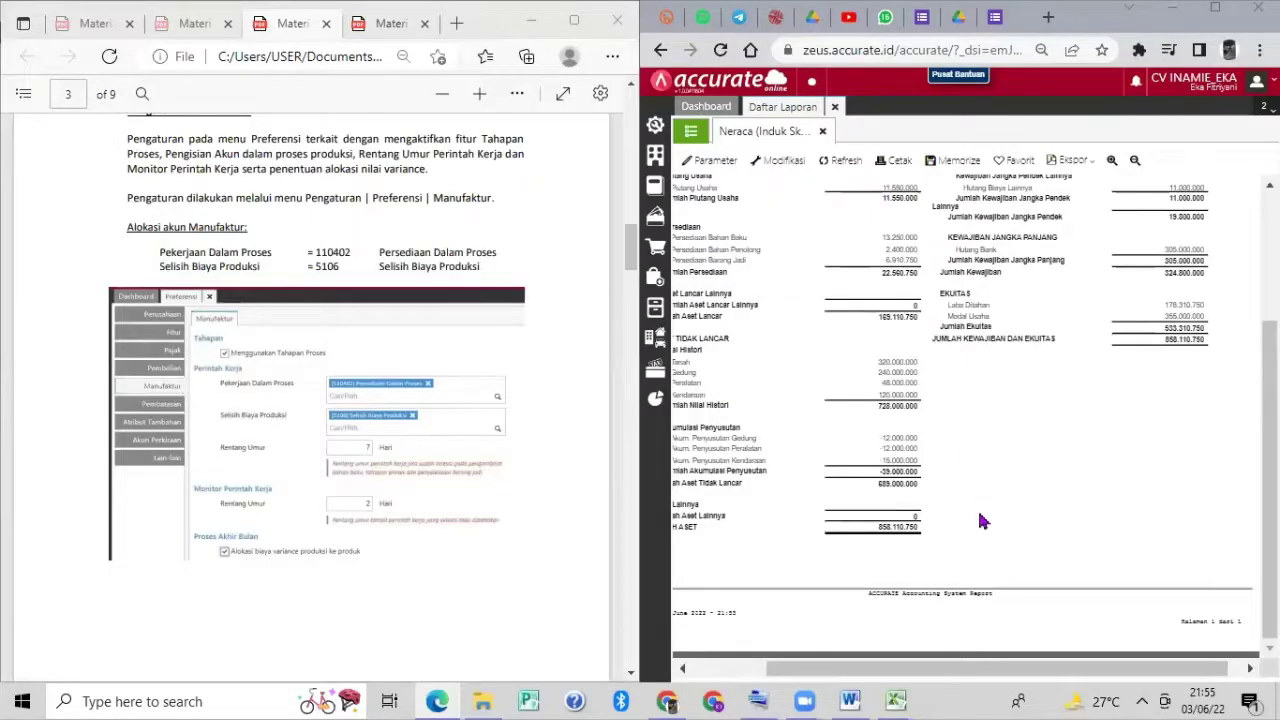
left_click_drag(991, 672, 910, 680)
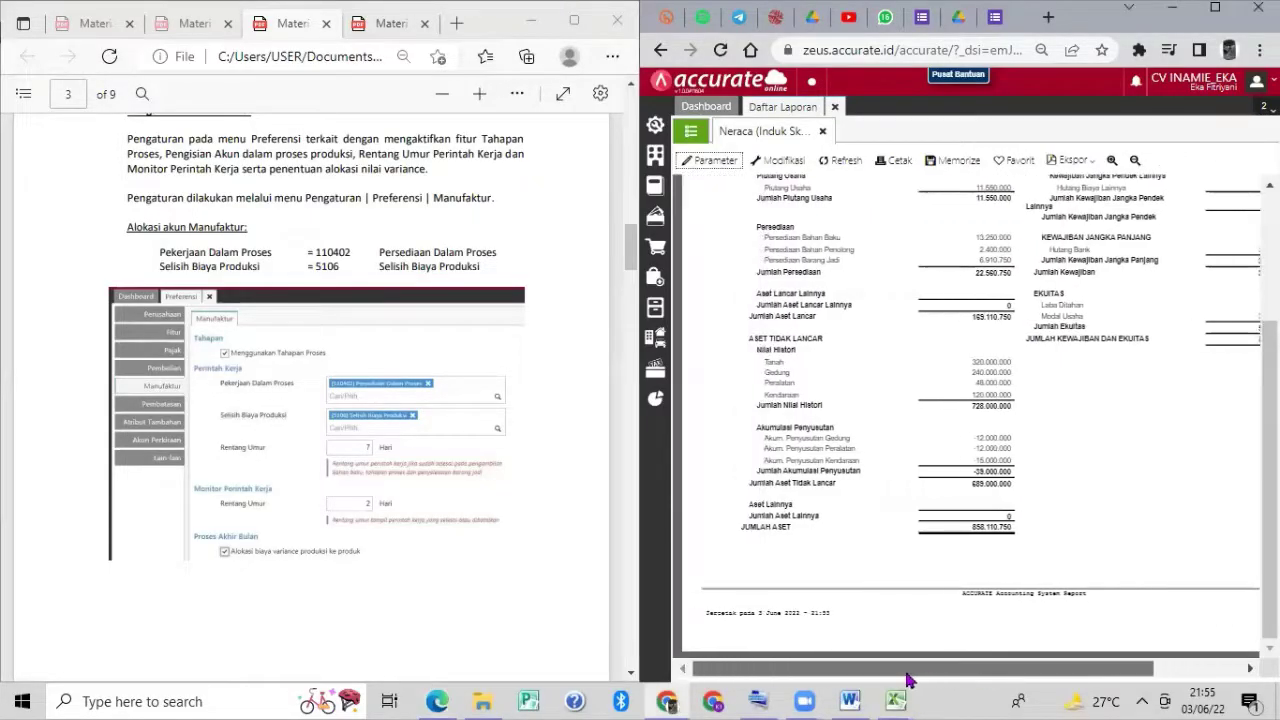
Close the balance sheet report and open the Accurate Store from the settings panel.
left_click(837, 107)
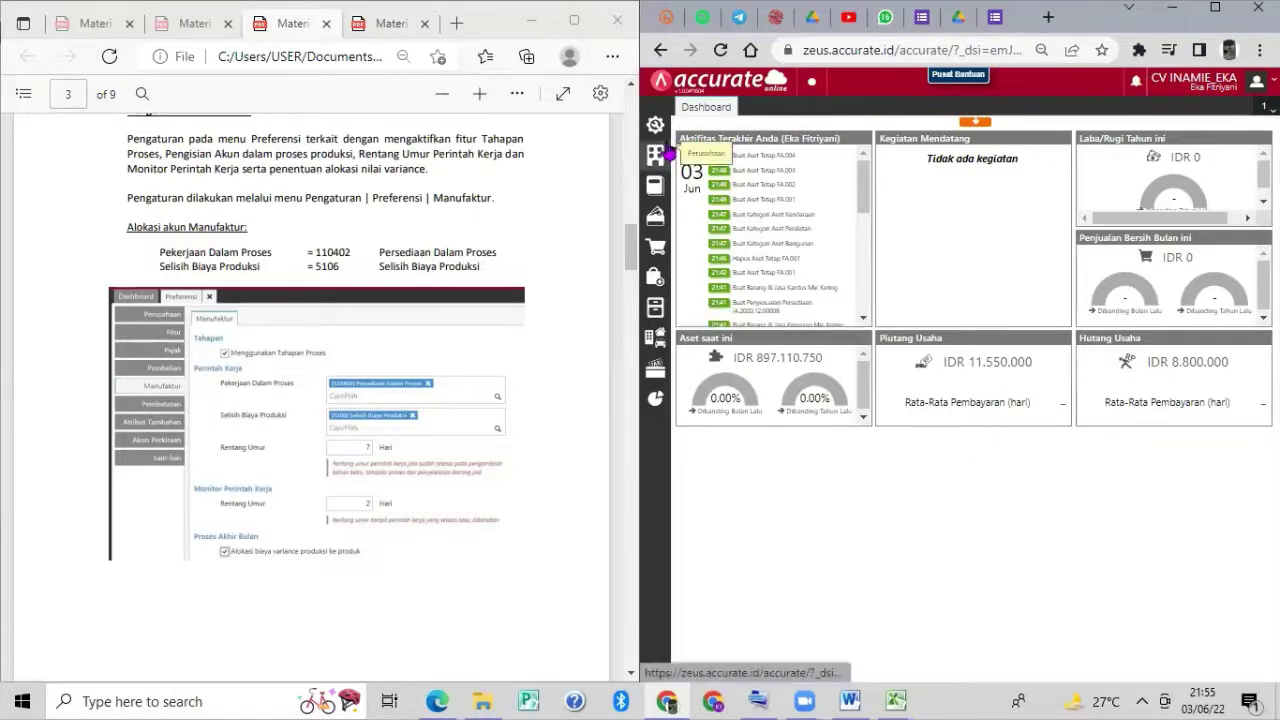
left_click(654, 125)
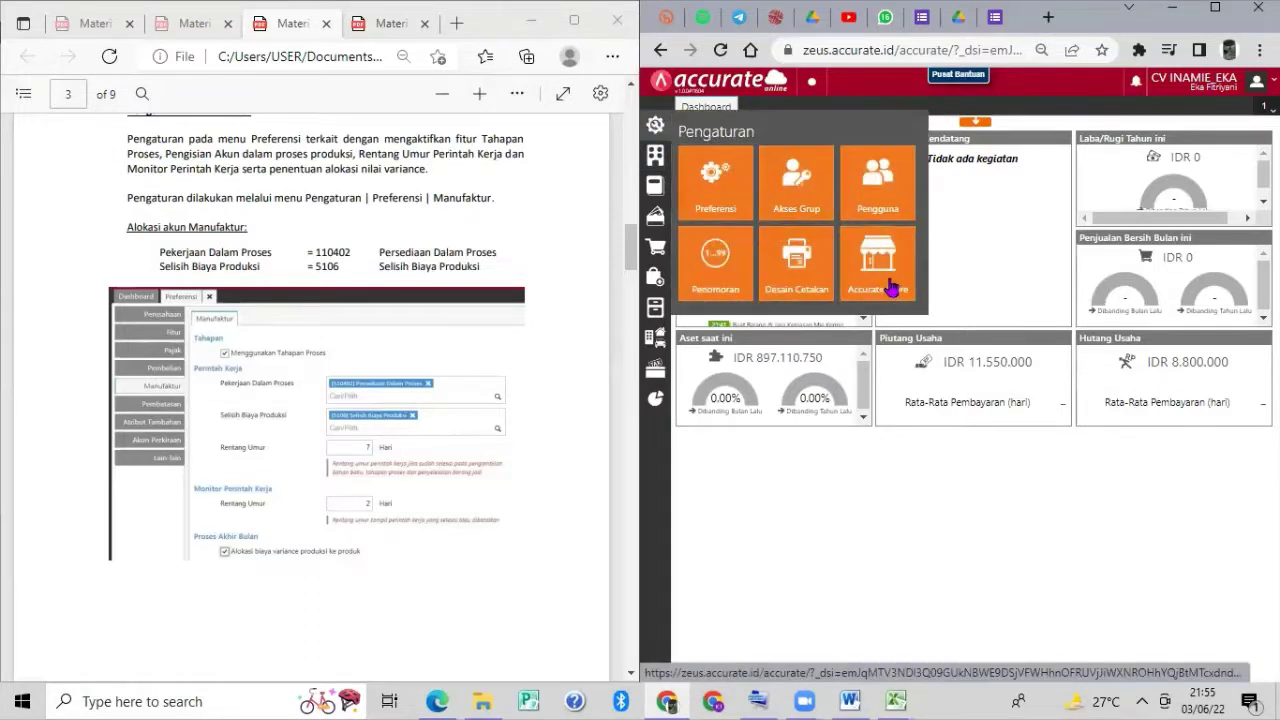
left_click(890, 288)
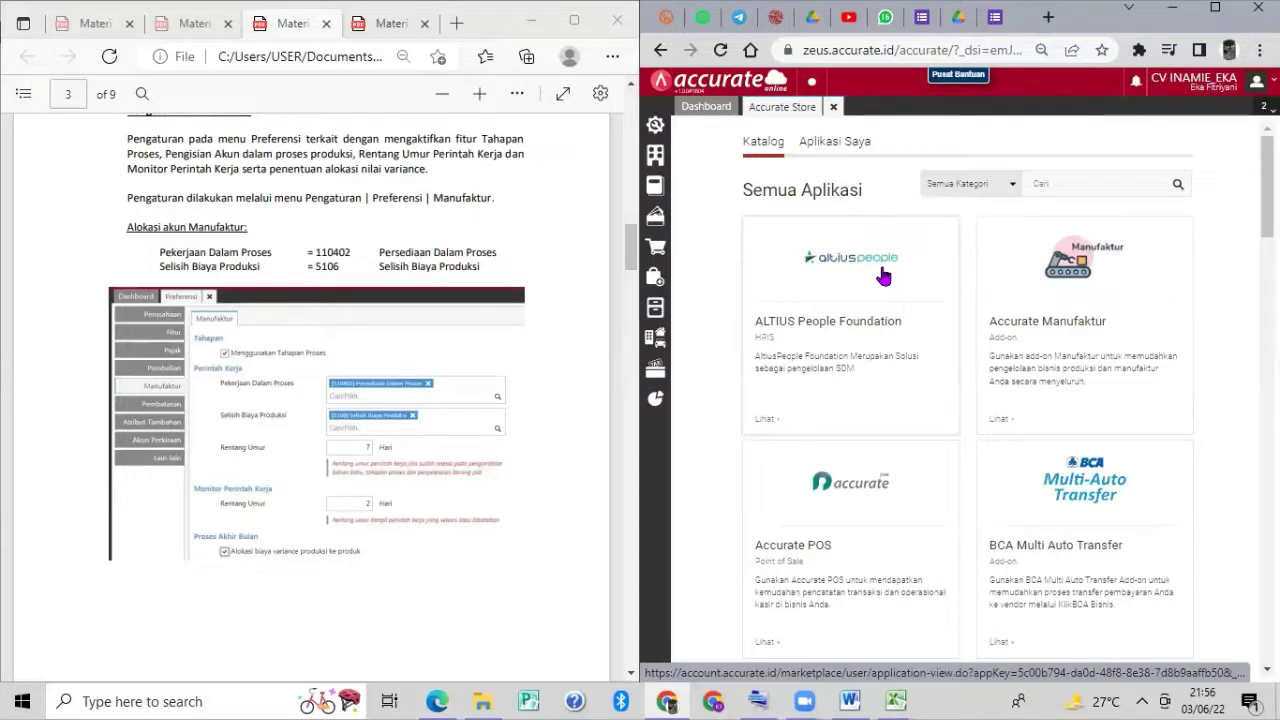
scroll(880, 276, "down", 2)
scroll(880, 276, "up", 2)
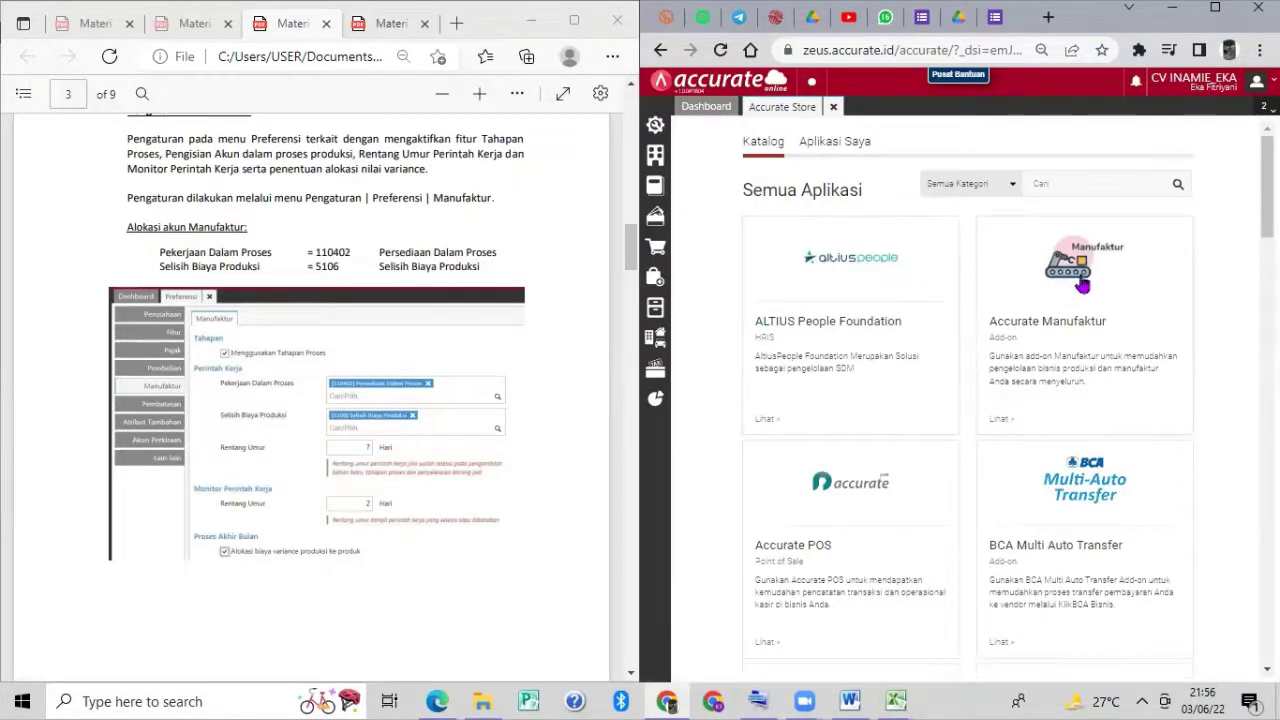
Install the Accurate Manufaktur add-on for the company and close the Accurate Store.
left_click(1080, 285)
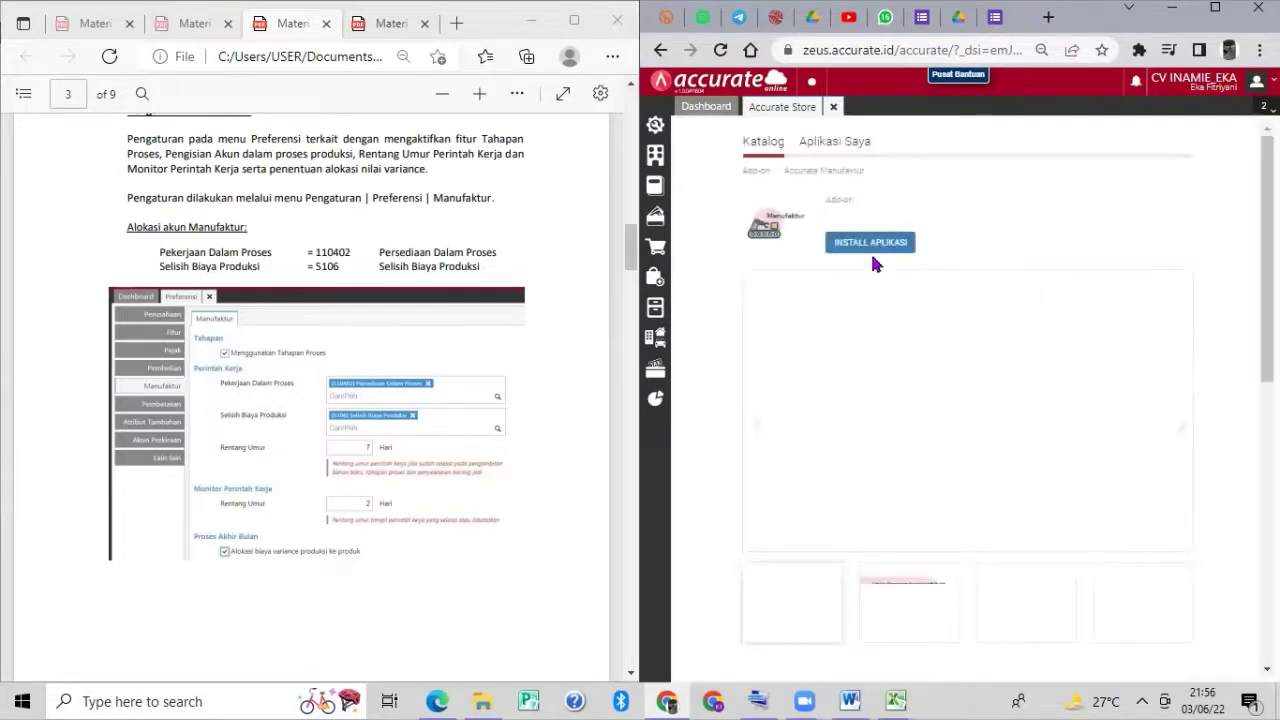
left_click(873, 250)
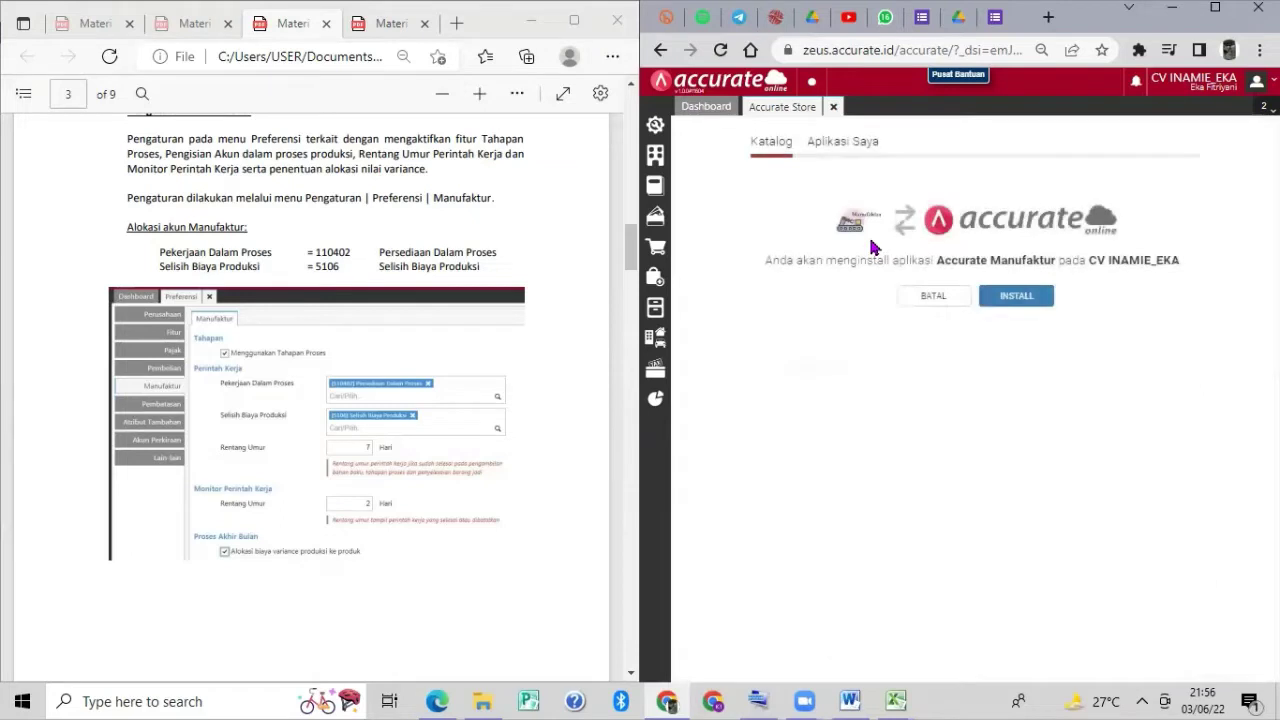
left_click(1004, 303)
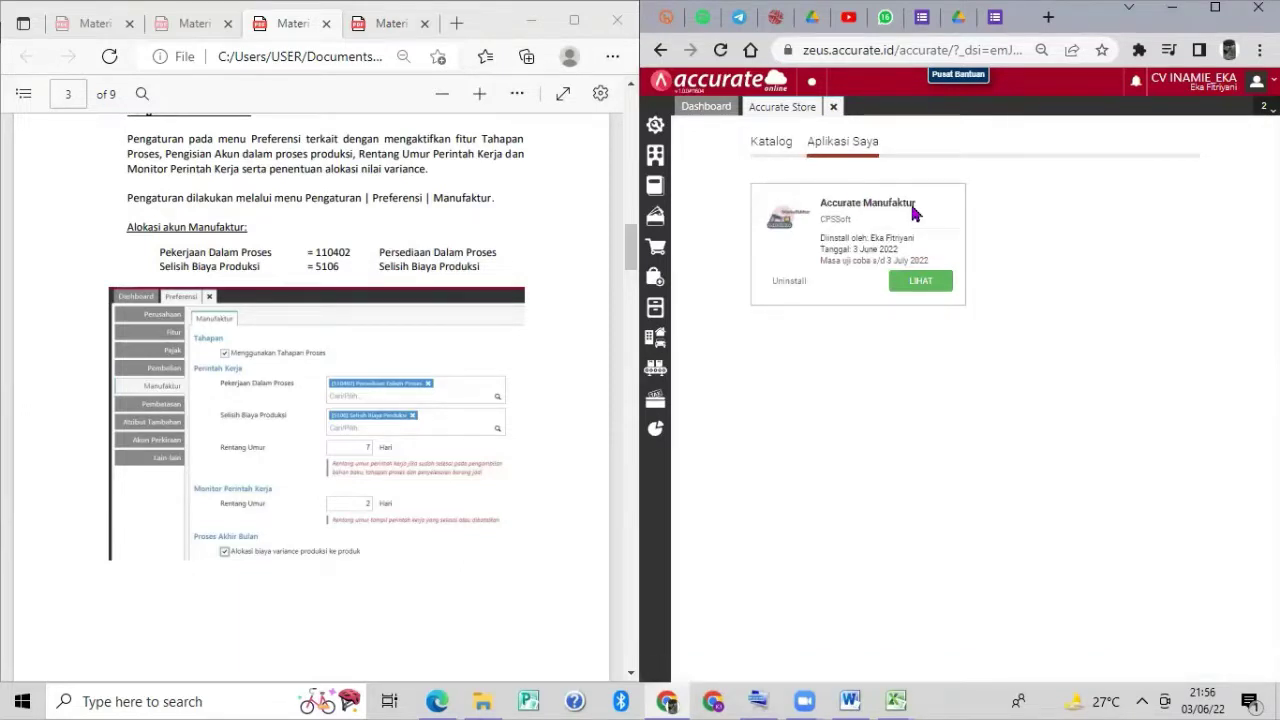
left_click(831, 112)
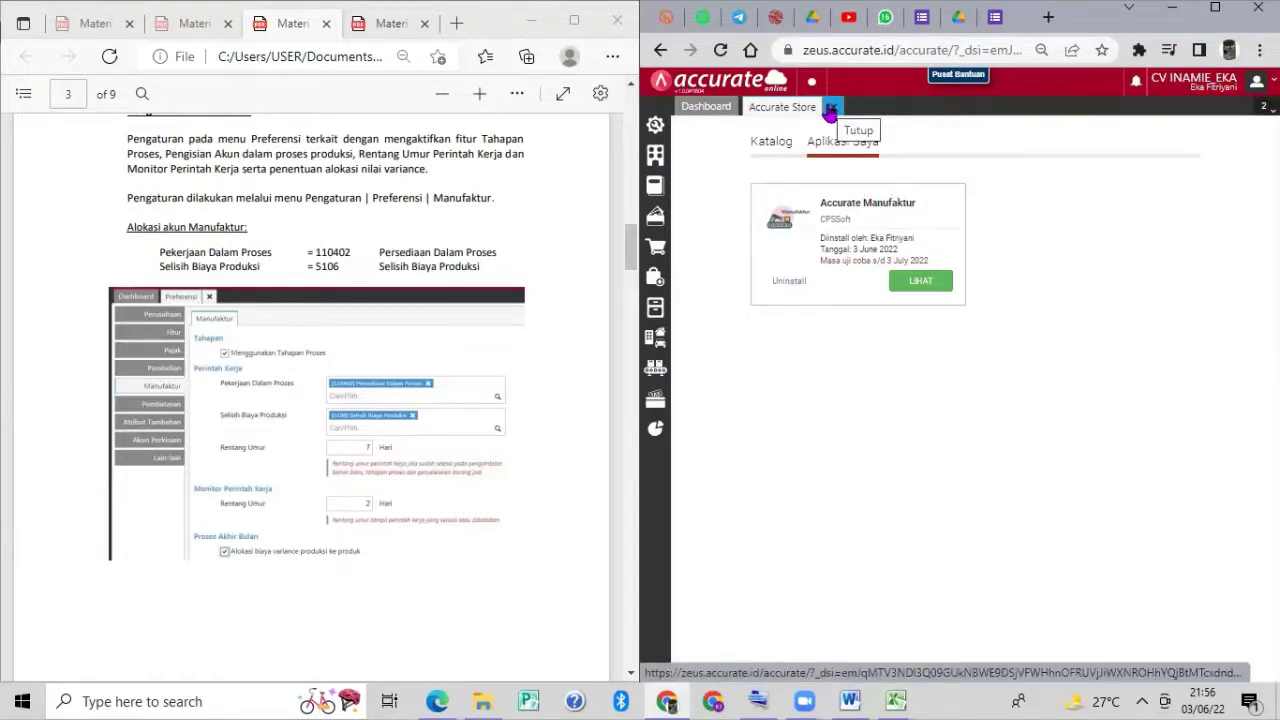
left_click(831, 110)
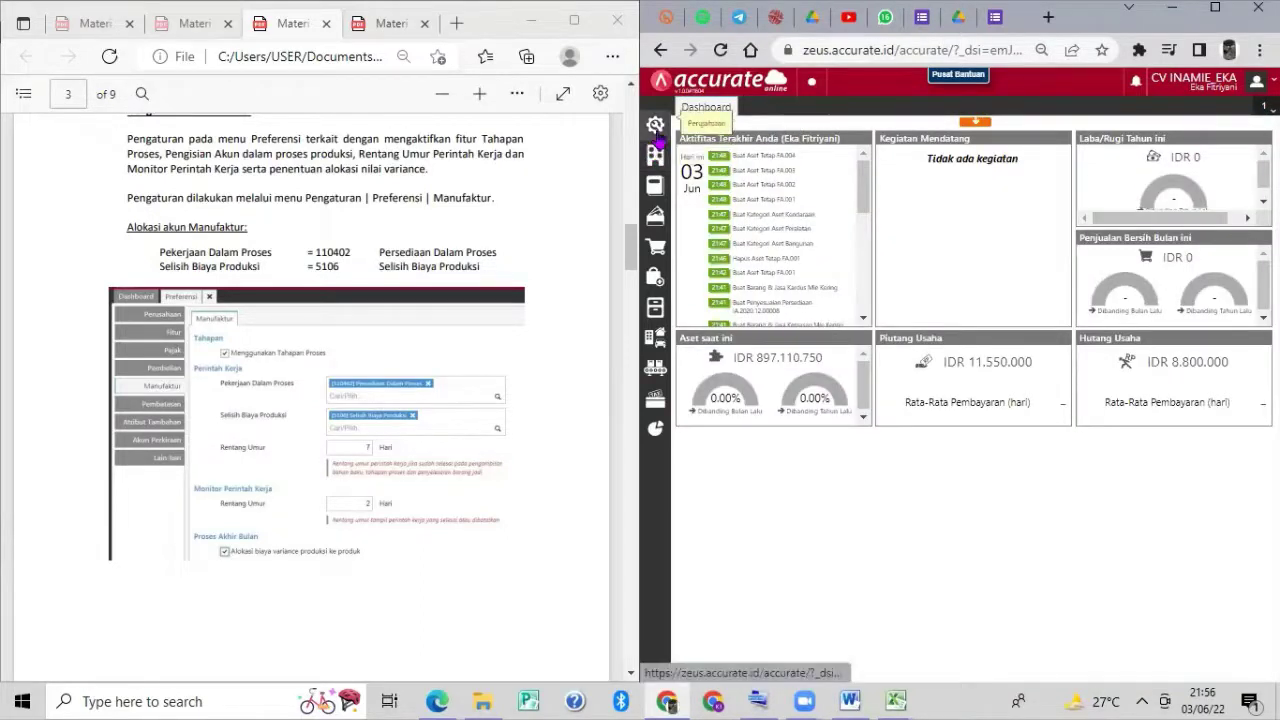
Open Preferensi under the gear icon and view its Manufaktur settings.
mouse_move(655, 125)
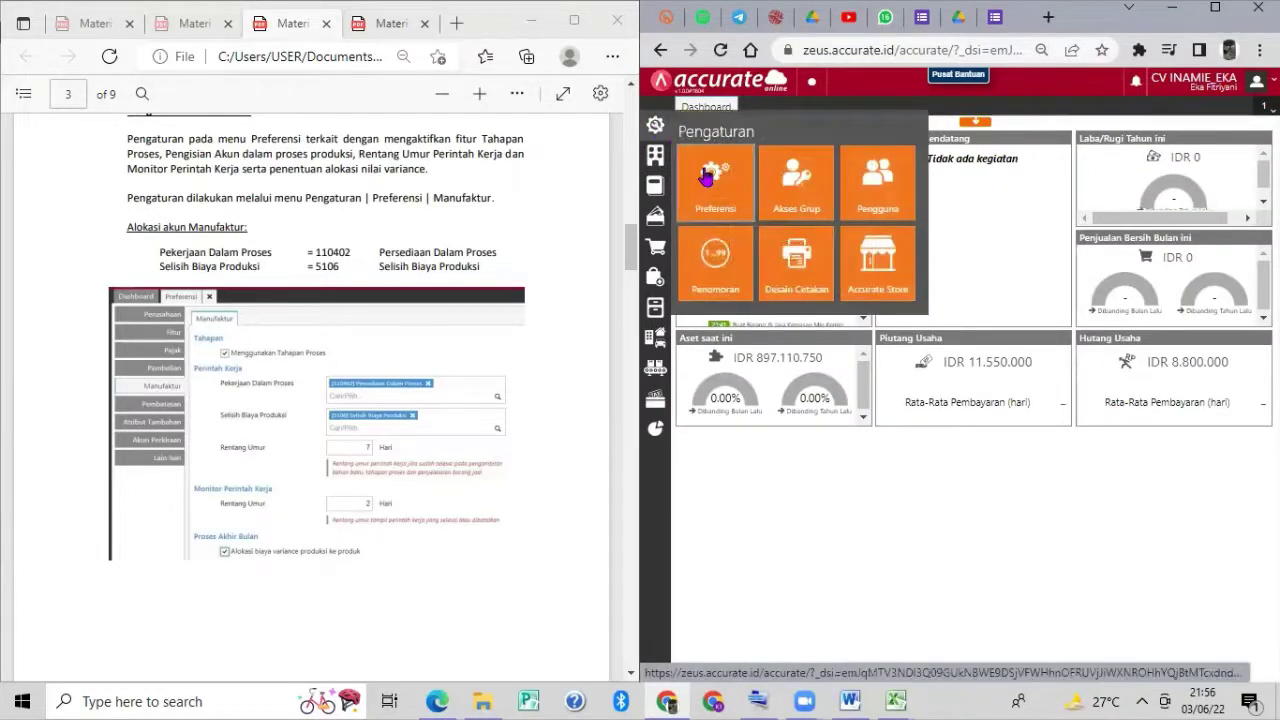
left_click(706, 172)
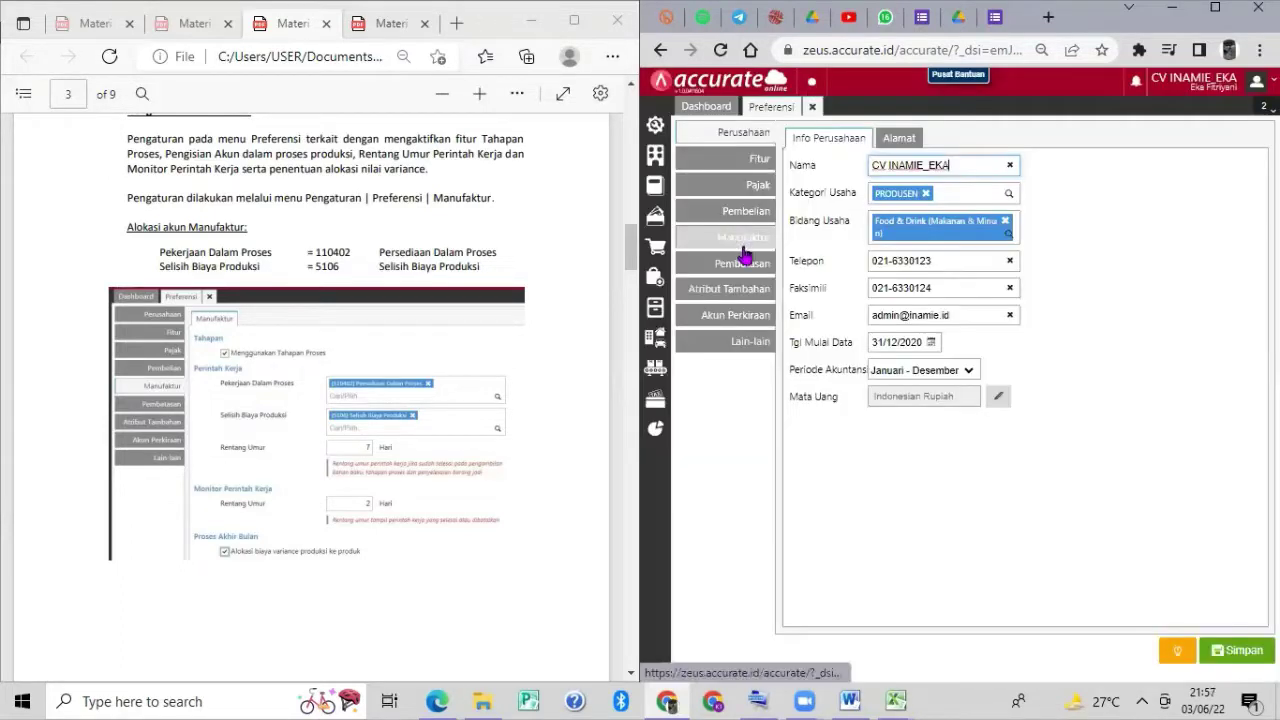
left_click(747, 240)
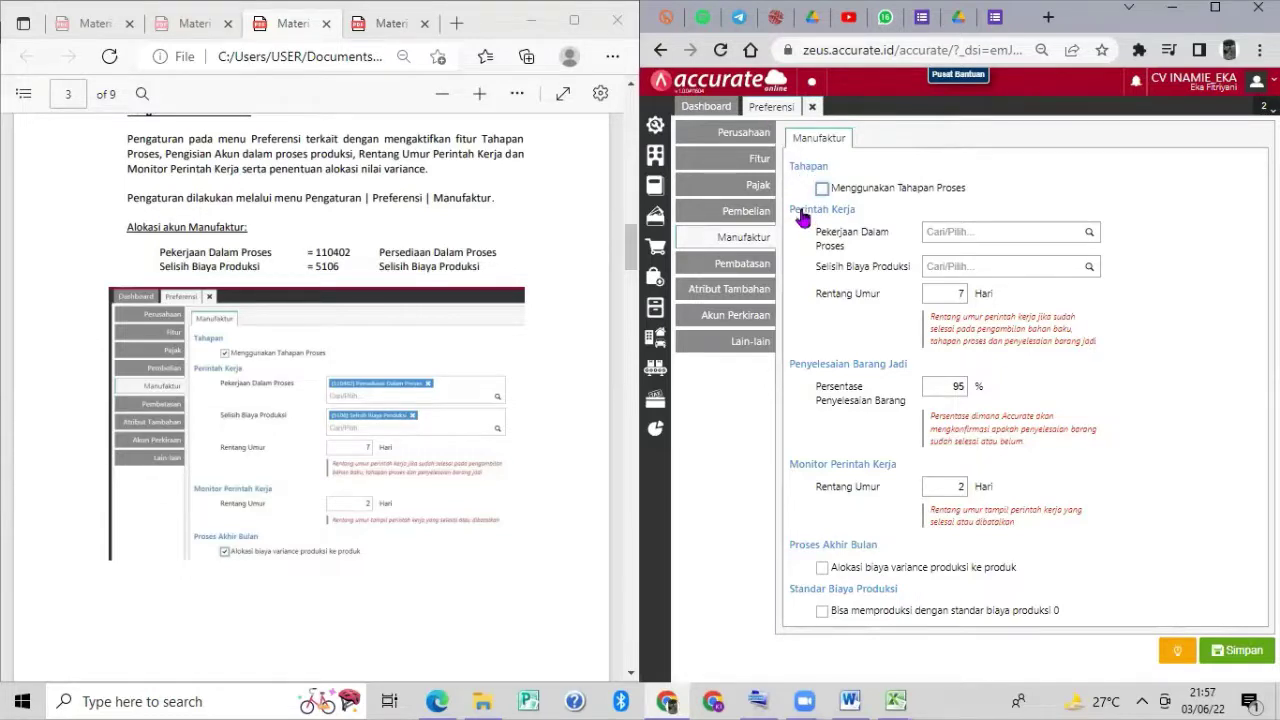
Turn on process stages and set the work-in-process account to 110402 Persediaan Dalam Proses.
left_click(823, 190)
left_click(1075, 231)
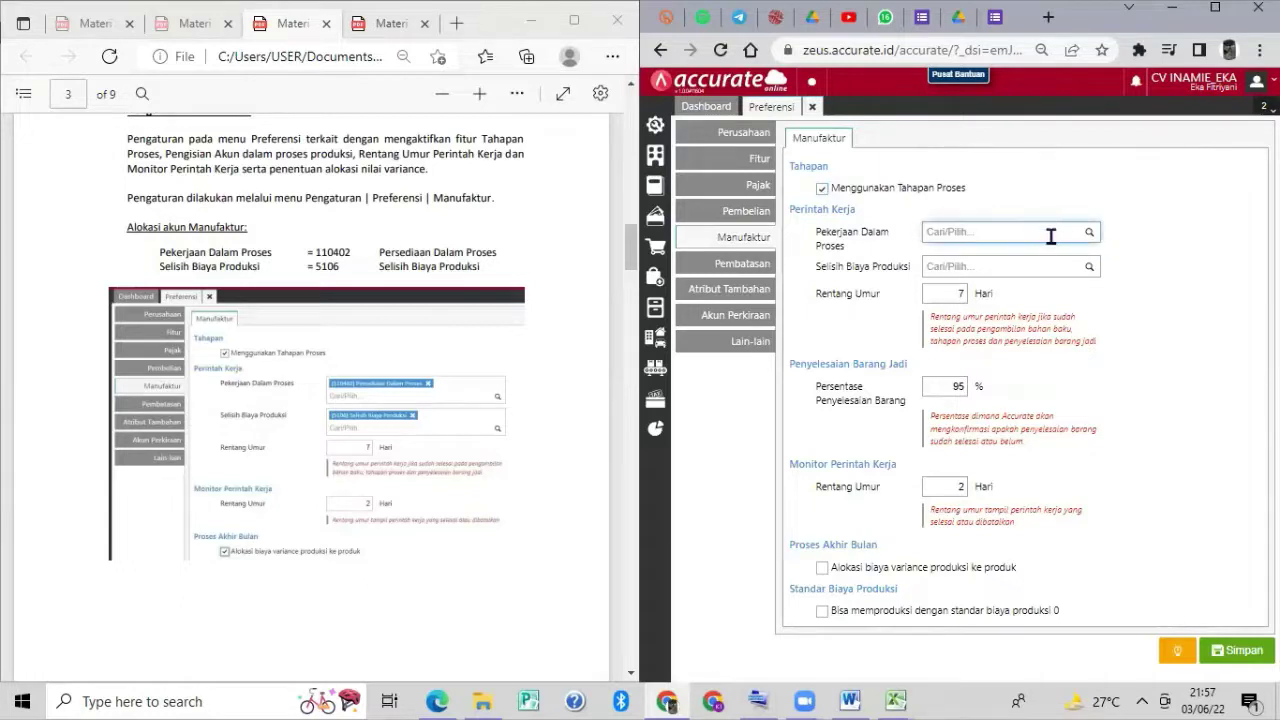
type("perse")
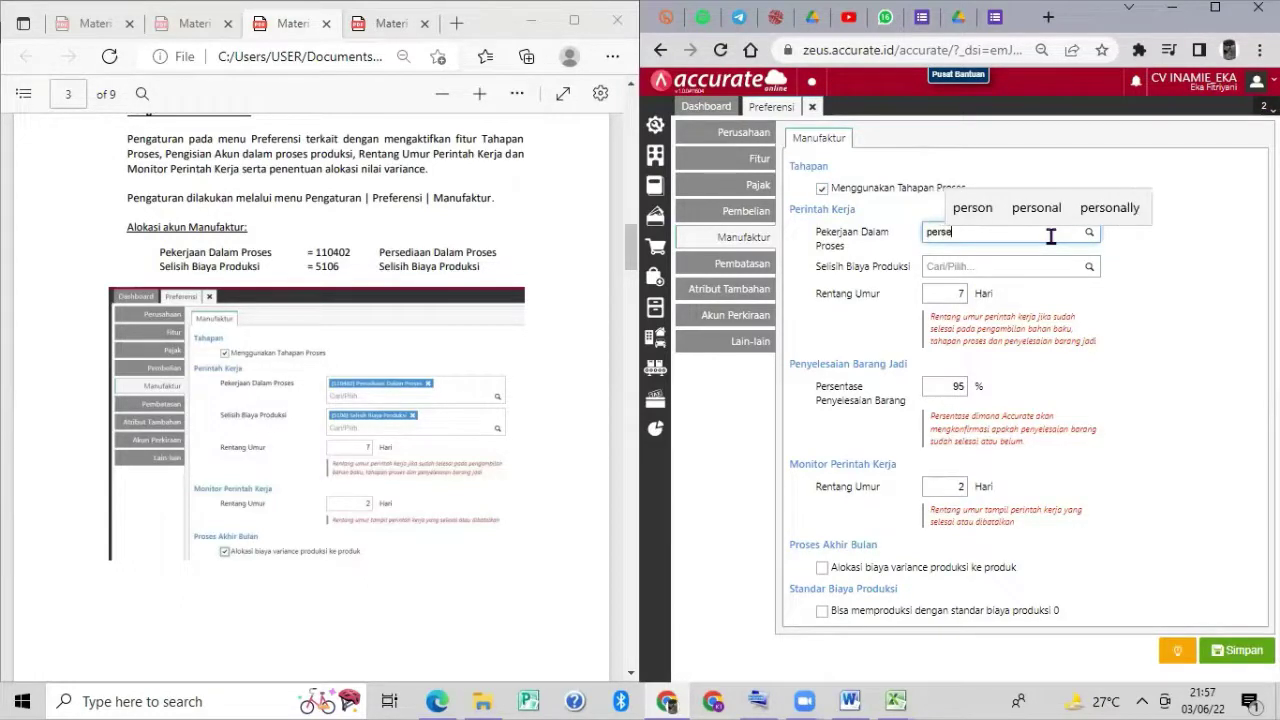
type("diaan")
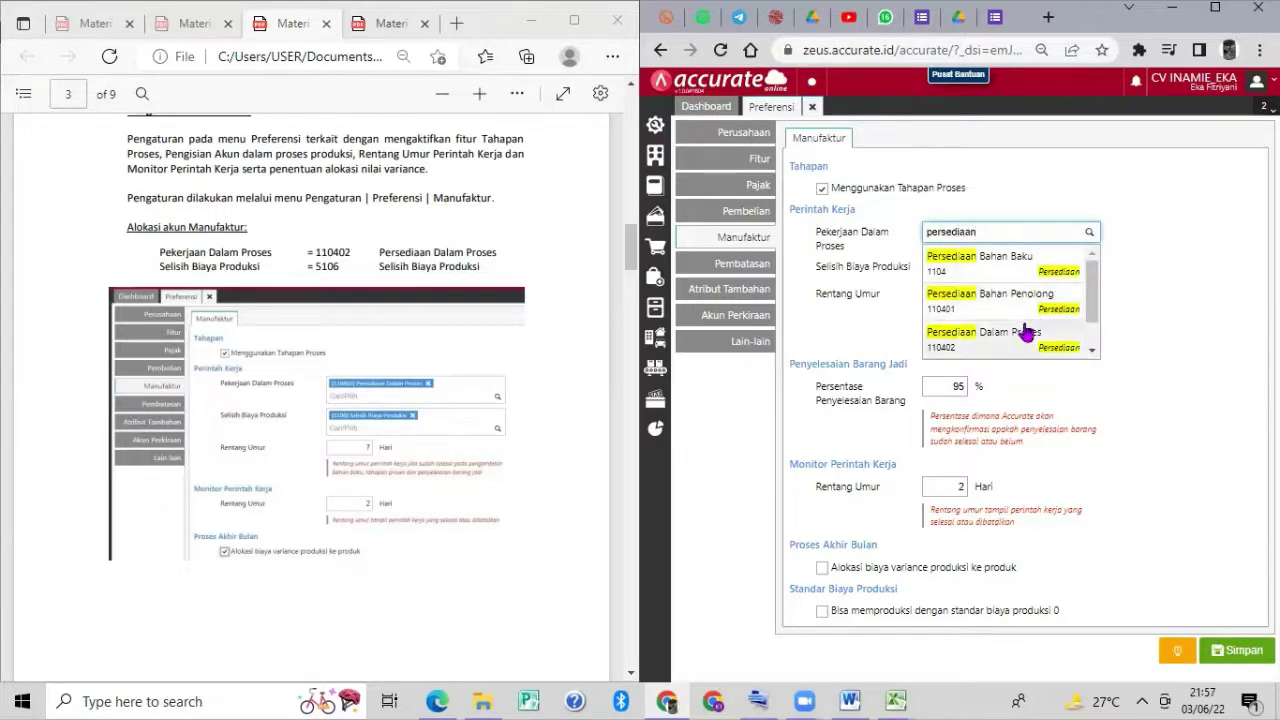
left_click(1020, 333)
Set production variance account to 5106 Selisih Biaya Produksi, allocate variance to products, and save.
left_click(998, 282)
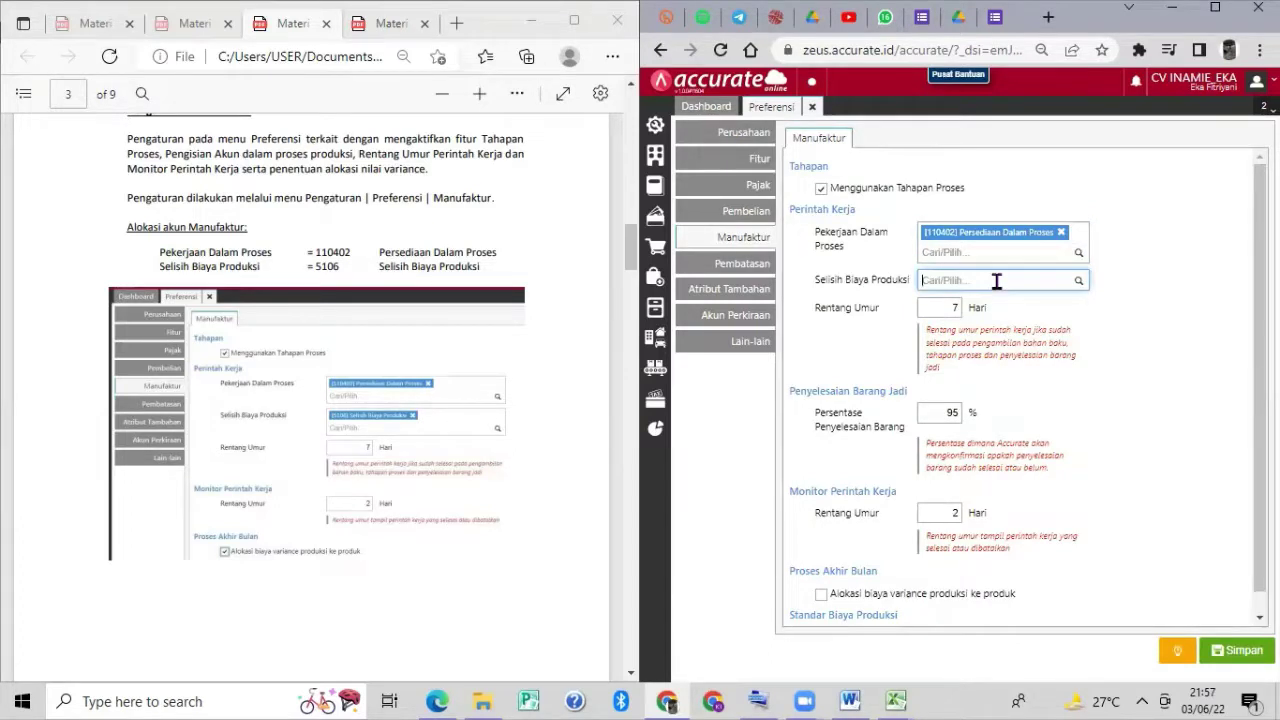
type("selisih b")
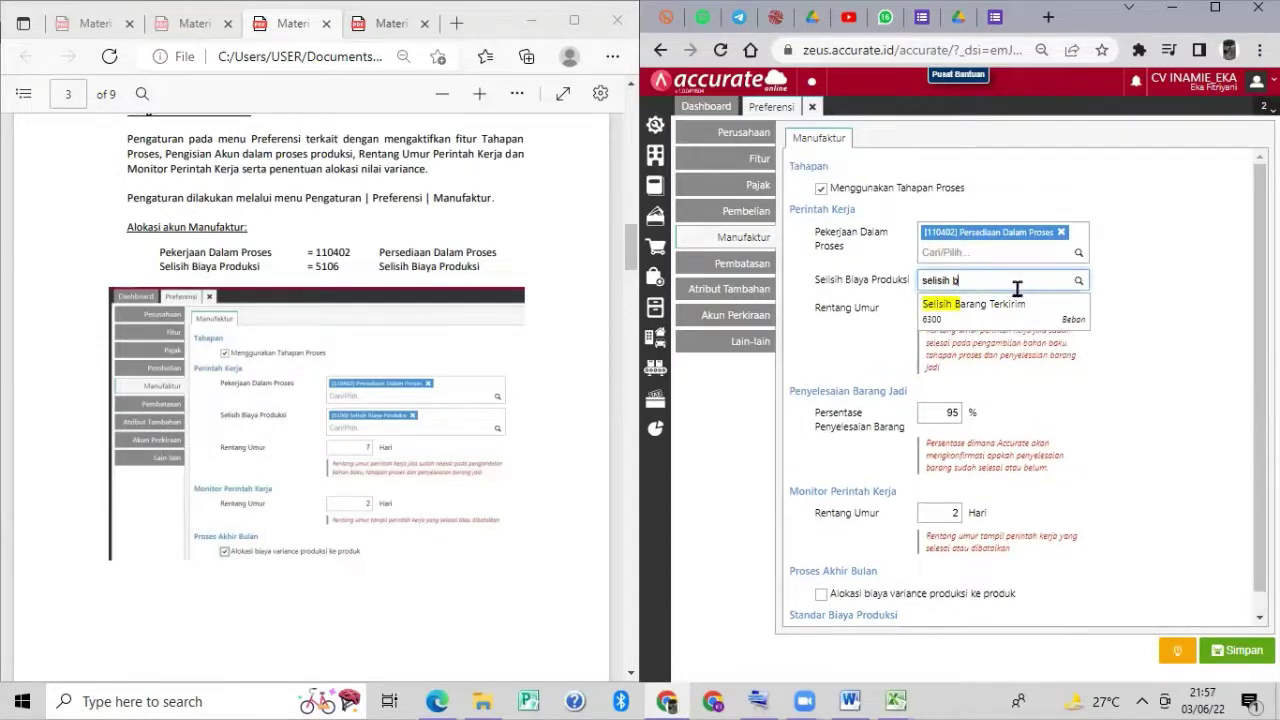
type("i")
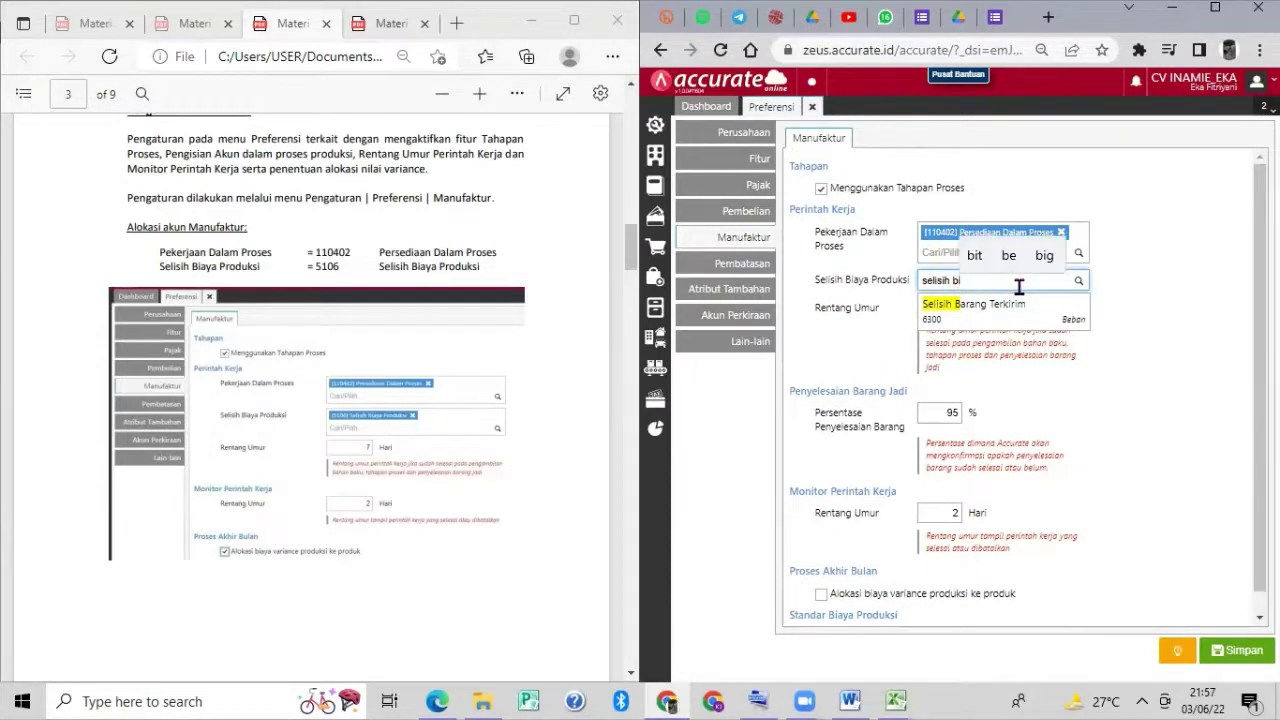
type("aya")
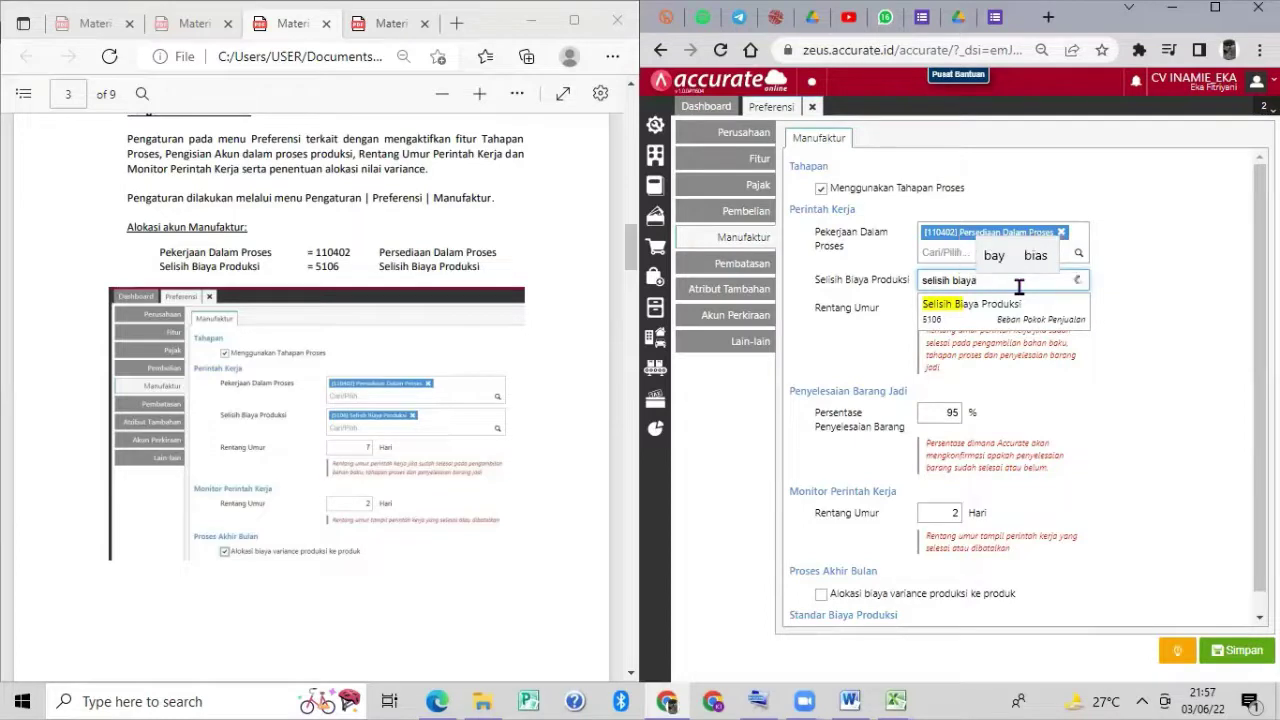
left_click(1056, 308)
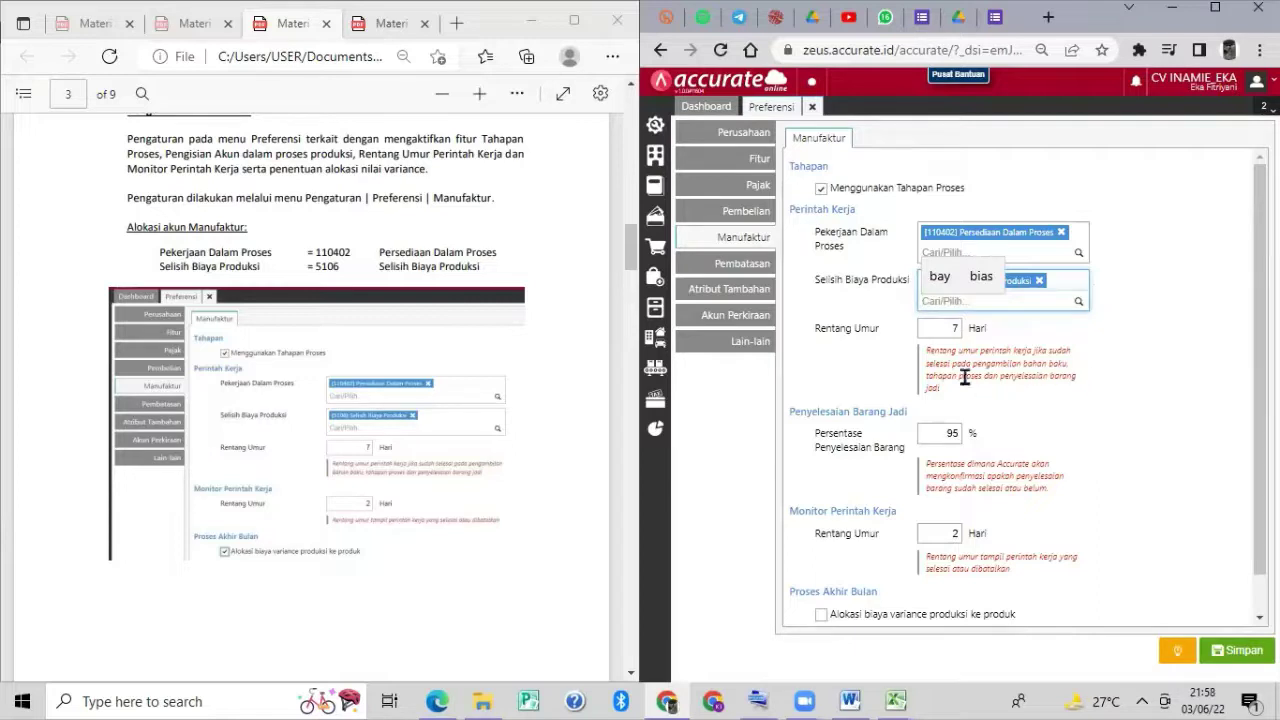
scroll(1055, 417, "down", 1)
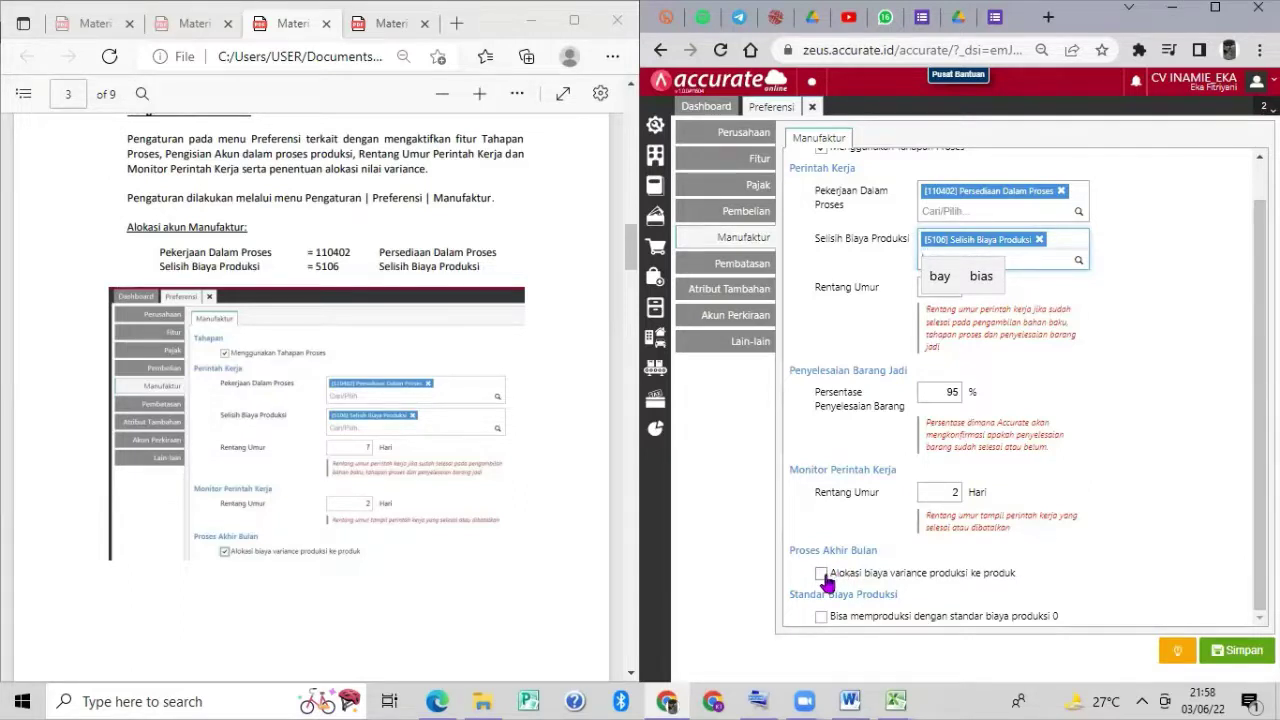
left_click(821, 574)
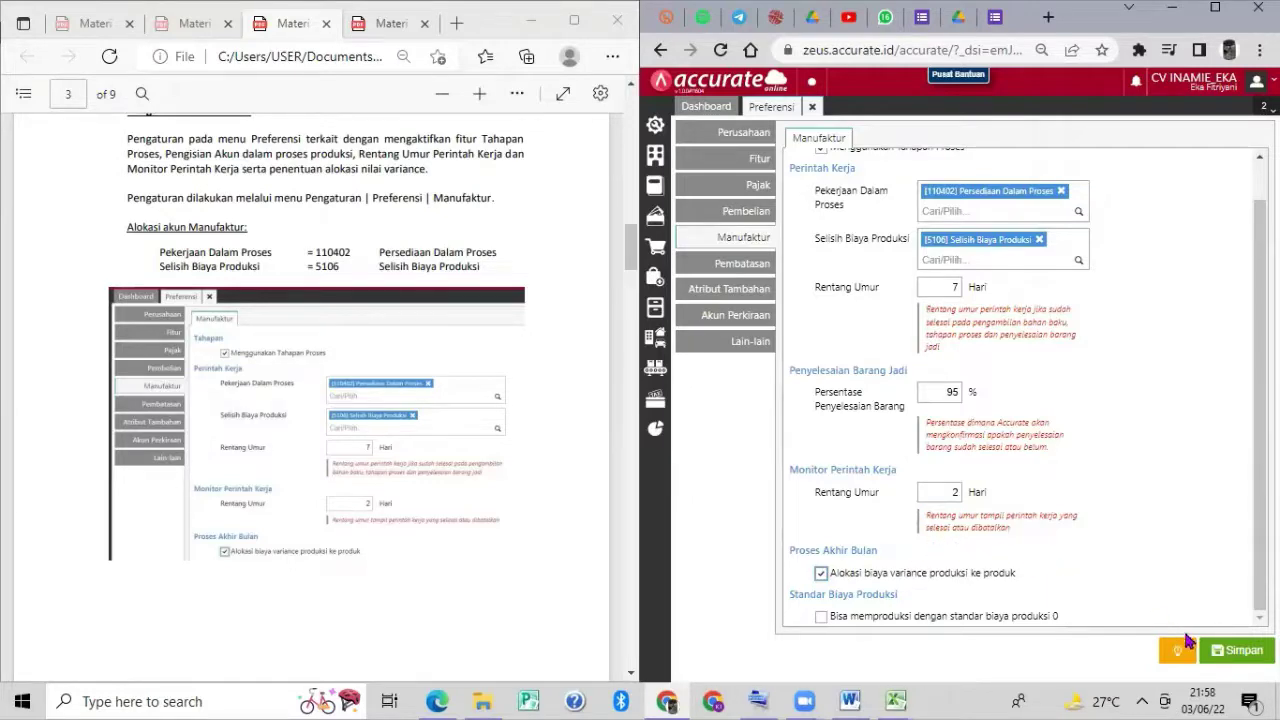
left_click(1240, 652)
Wait for the Manufaktur preferences to finish saving and the Dashboard to reload.
scroll(563, 432, "down", 2)
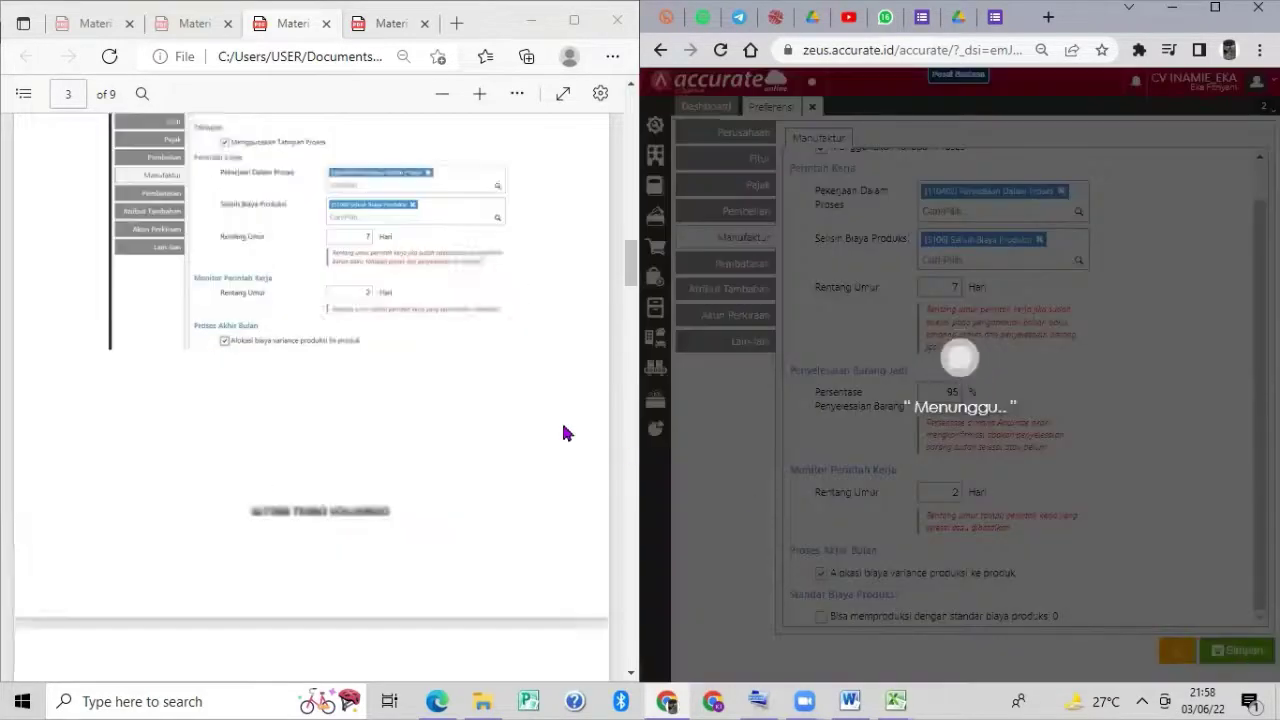
scroll(563, 432, "down", 6)
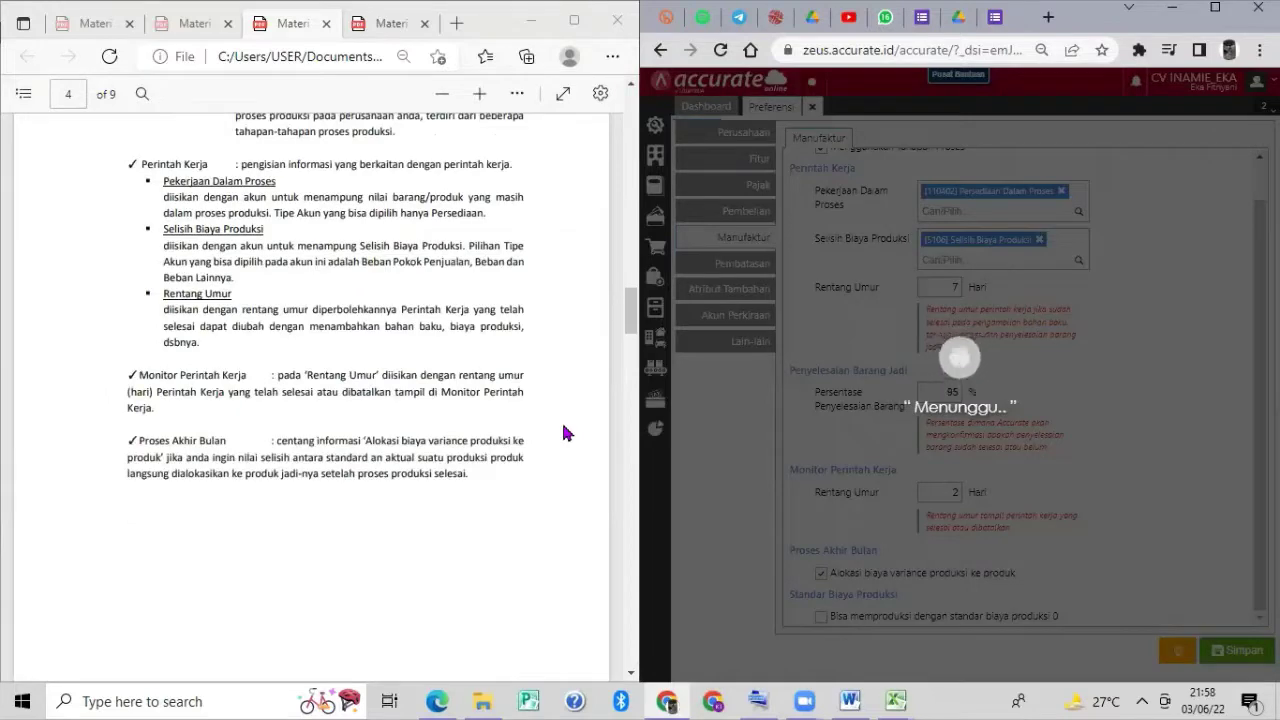
scroll(563, 432, "down", 4)
scroll(563, 432, "up", 2)
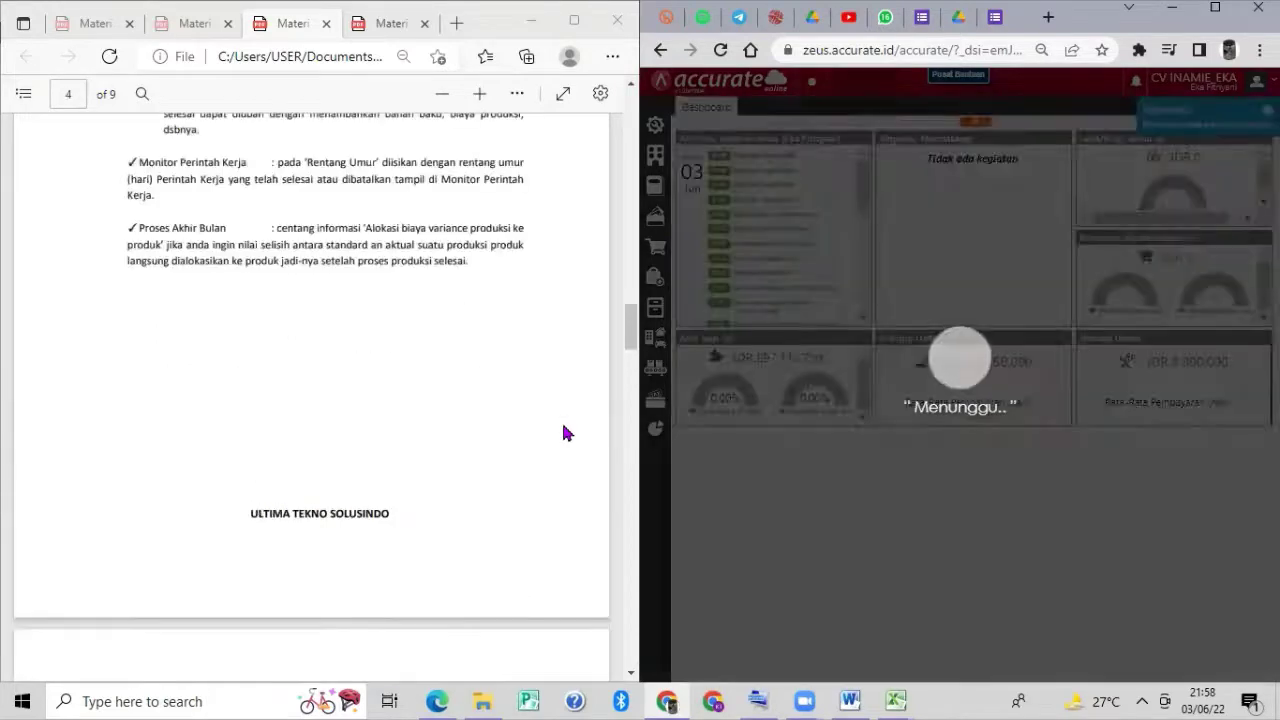
scroll(563, 432, "up", 4)
scroll(563, 432, "down", 6)
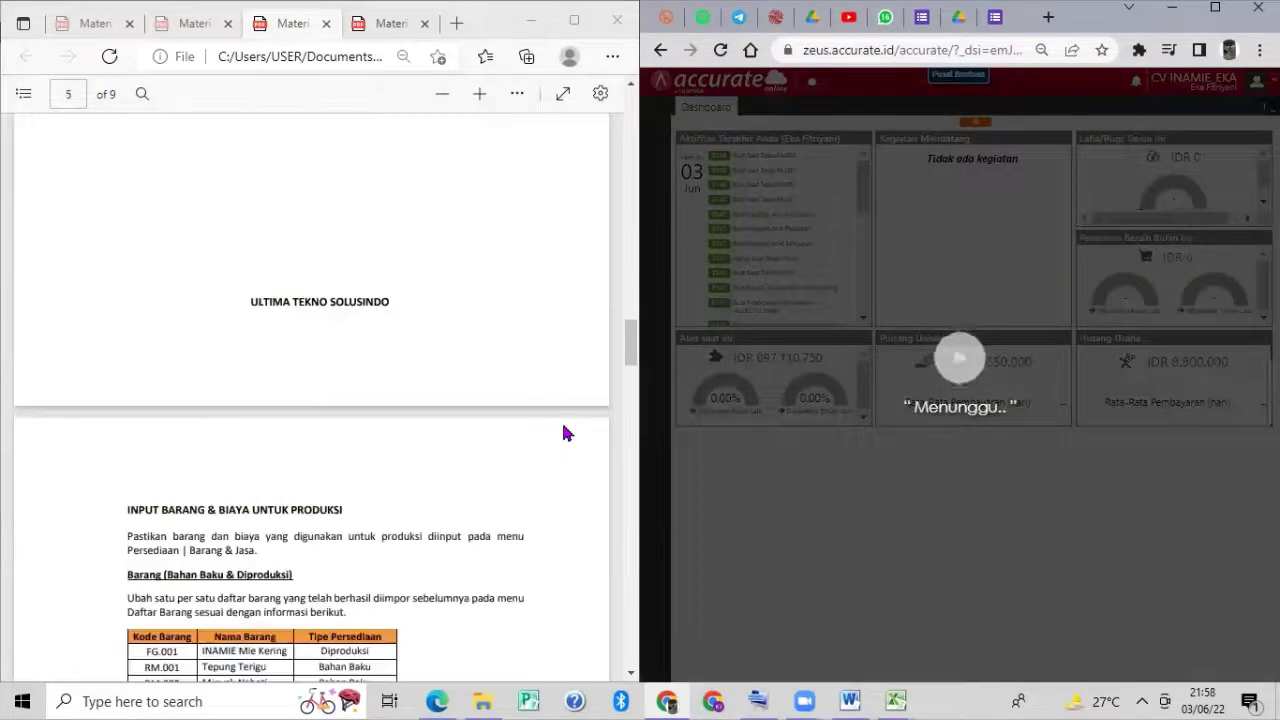
scroll(563, 432, "down", 3)
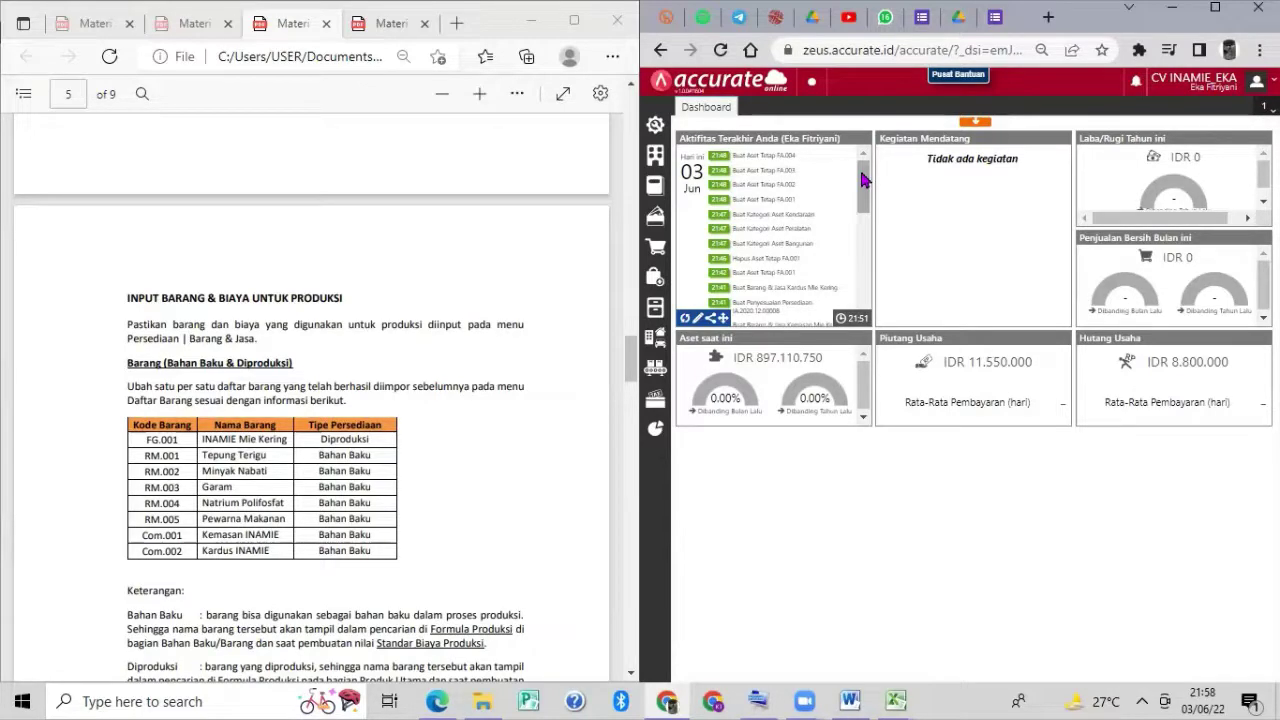
scroll(543, 280, "down", 13)
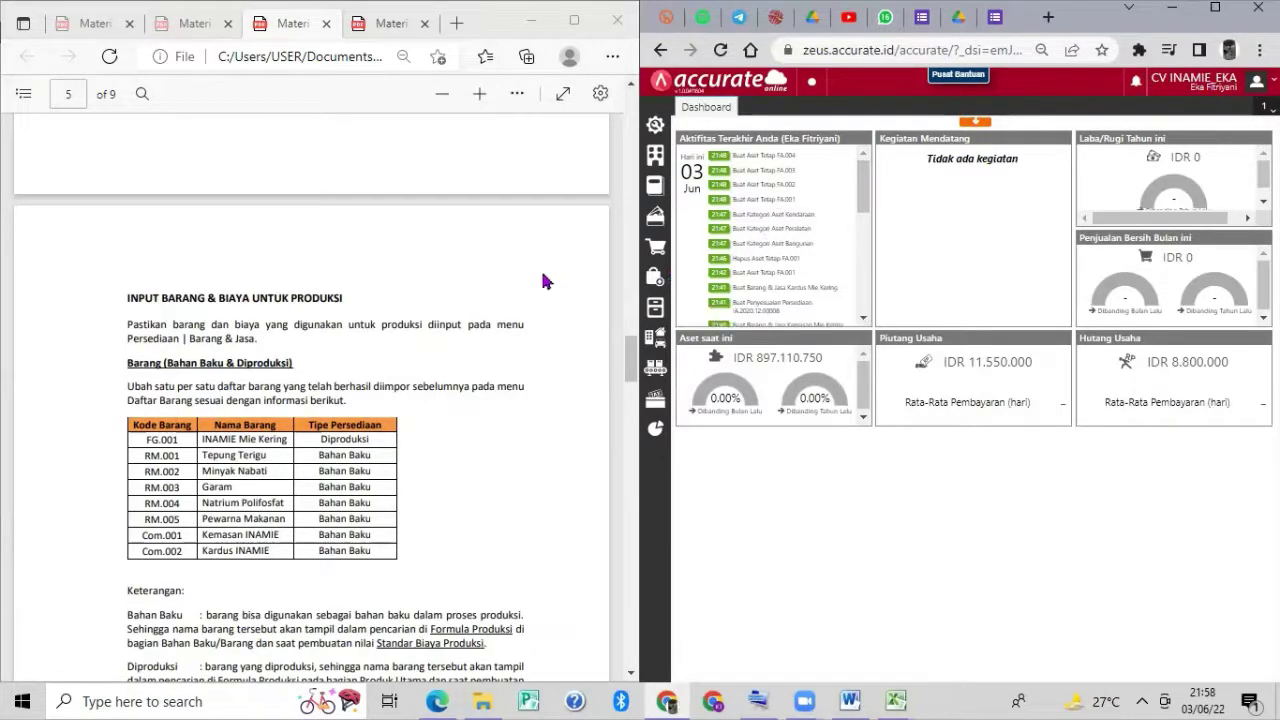
scroll(543, 280, "down", 5)
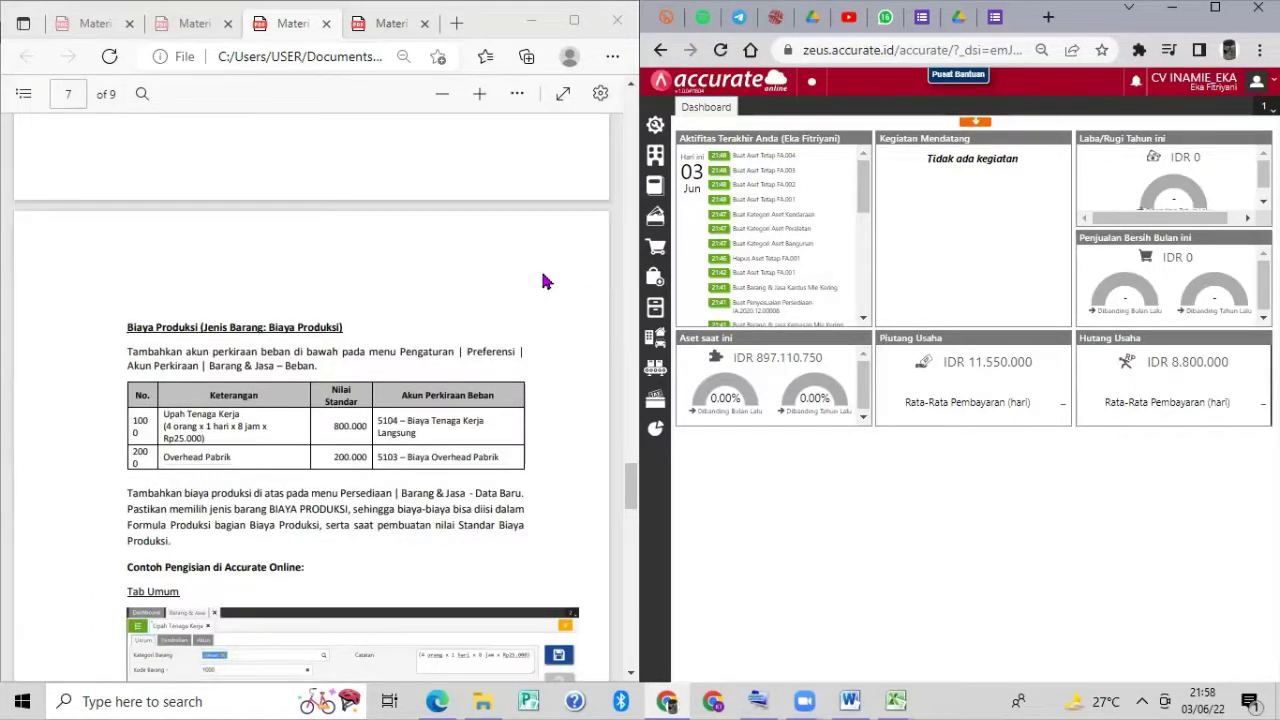
scroll(543, 281, "down", 4)
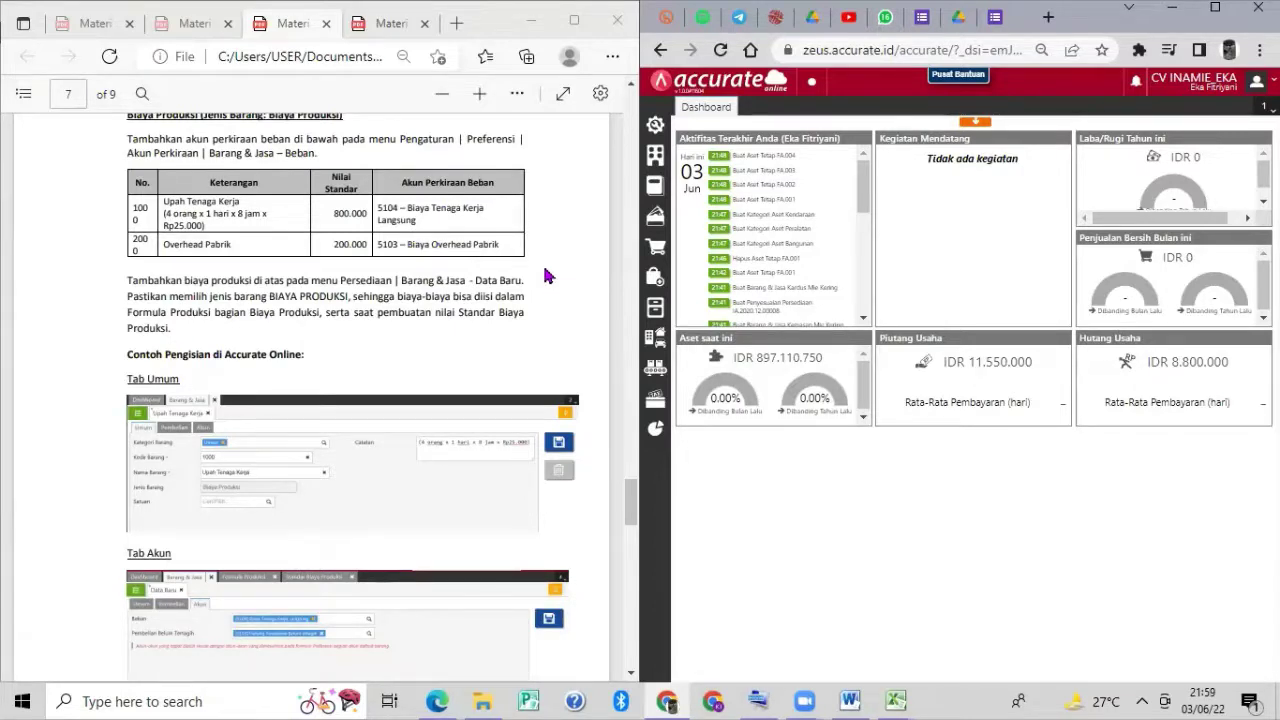
scroll(545, 276, "up", 2)
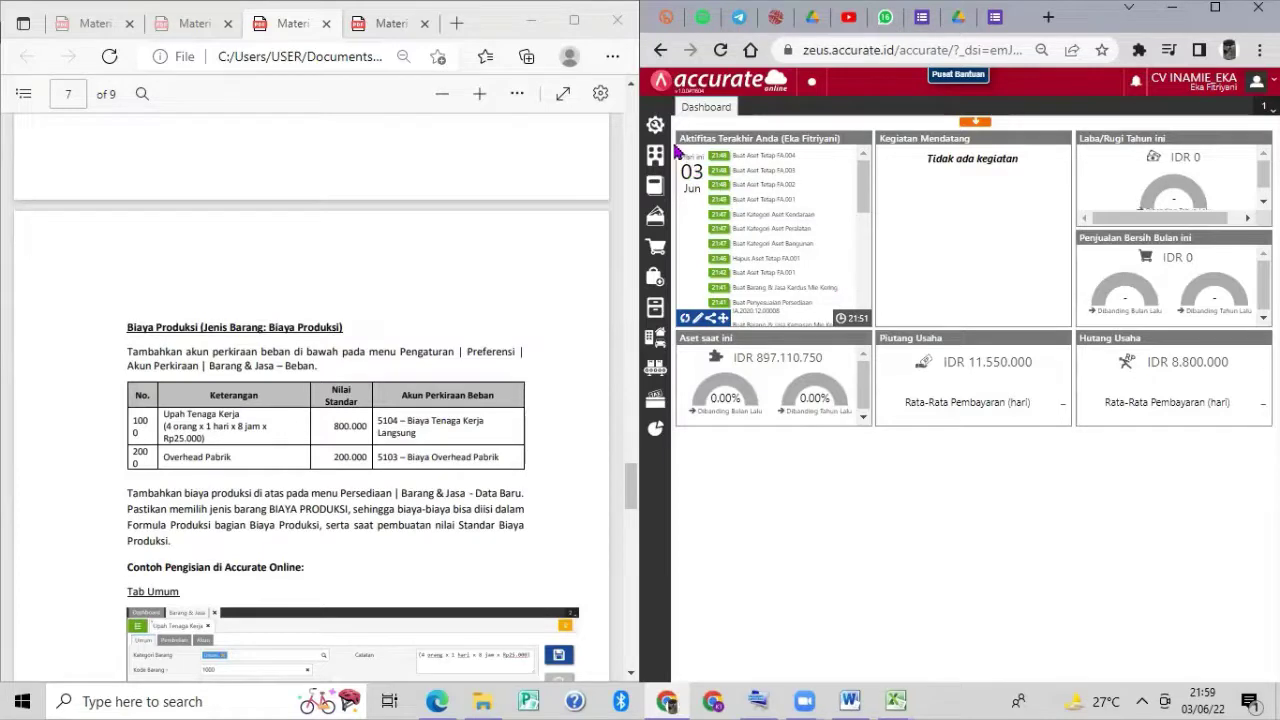
Open Preferensi at the Akun Perkiraan goods-and-services defaults, showing the Beban field.
left_click(655, 124)
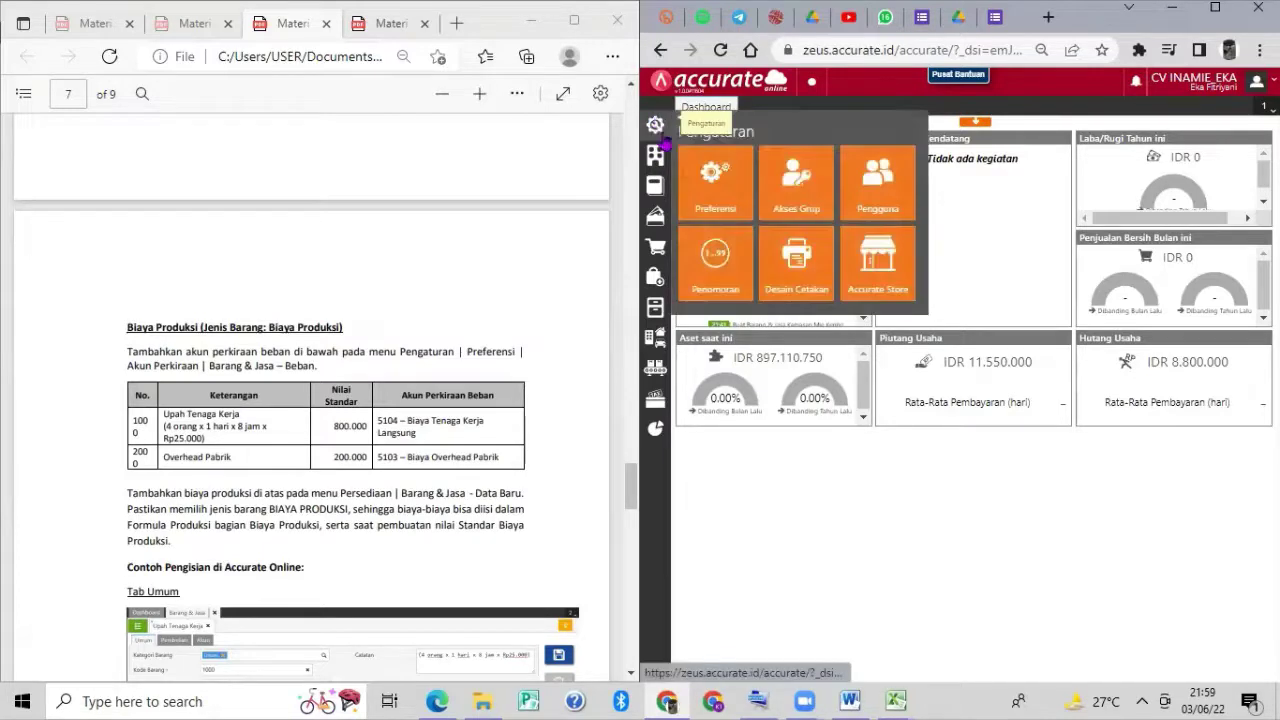
left_click(710, 188)
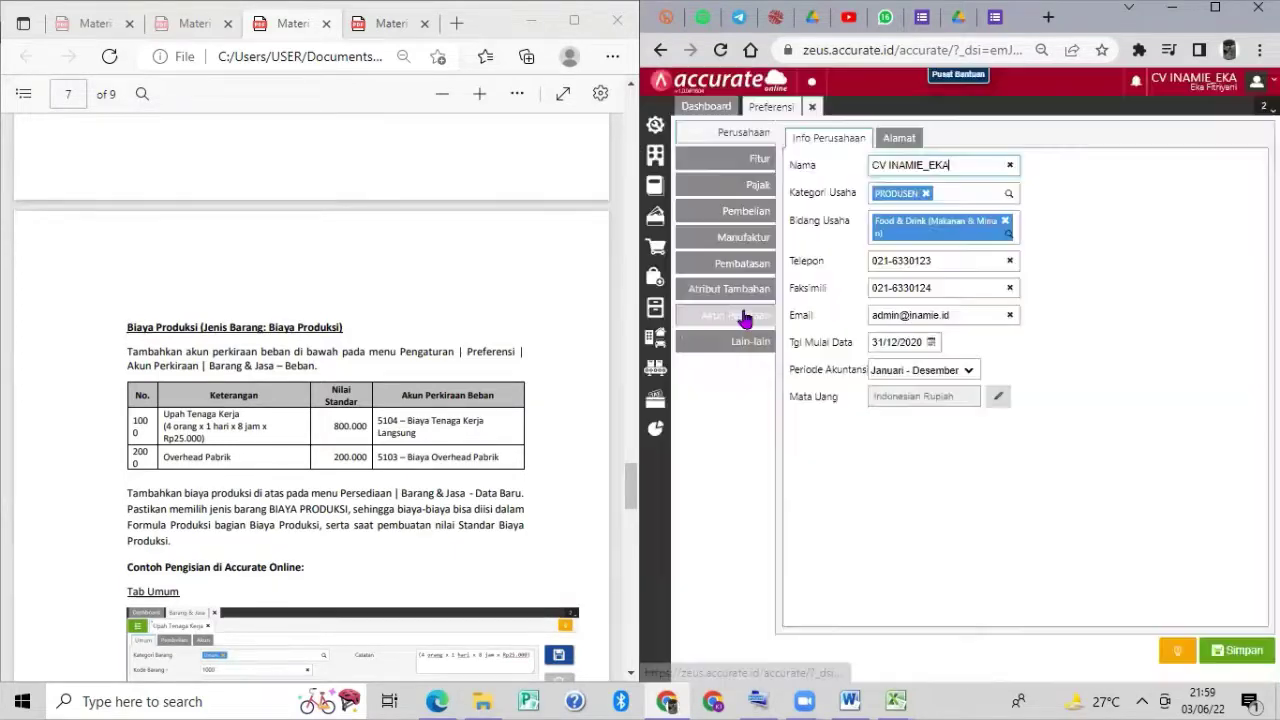
left_click(752, 316)
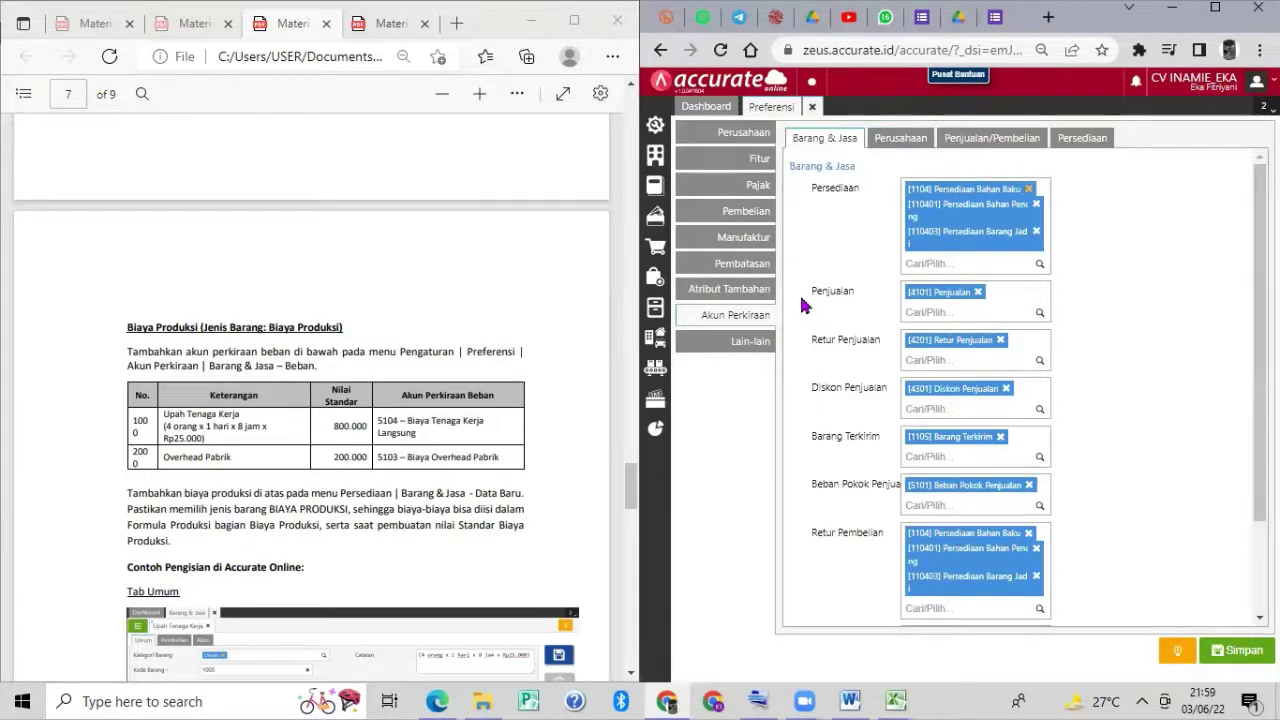
scroll(805, 305, "down", 1)
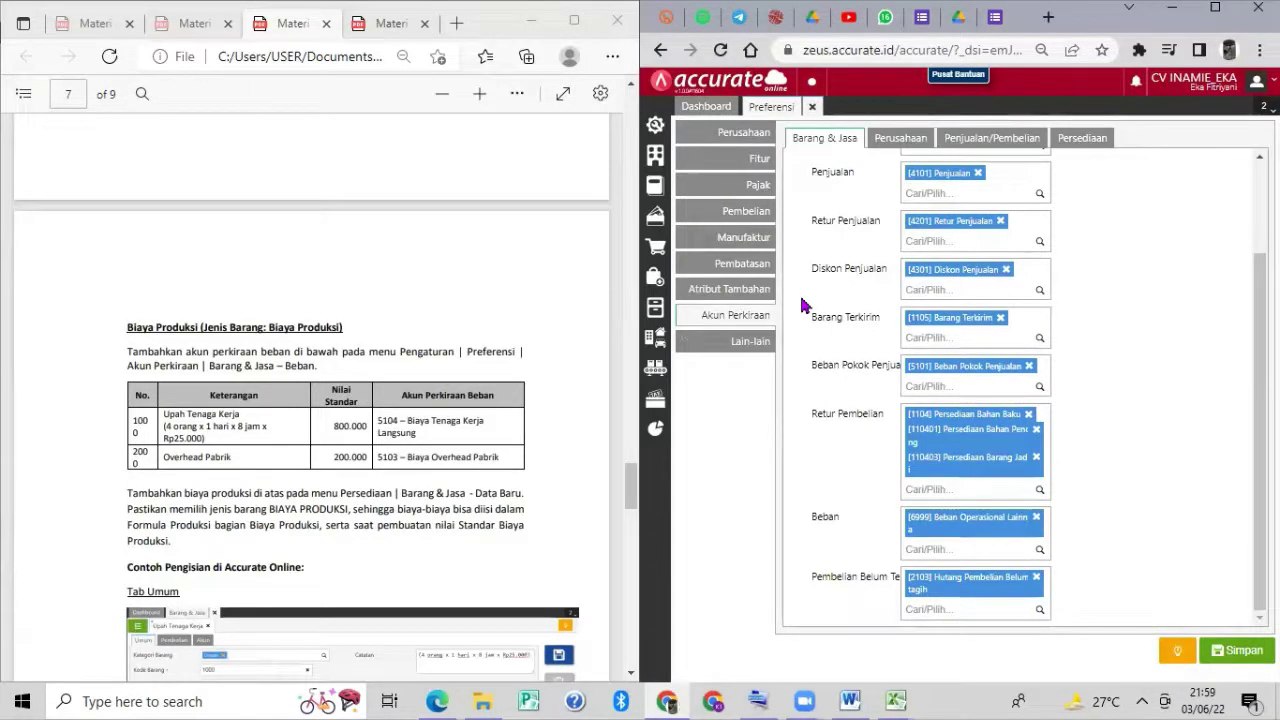
scroll(801, 305, "up", 1)
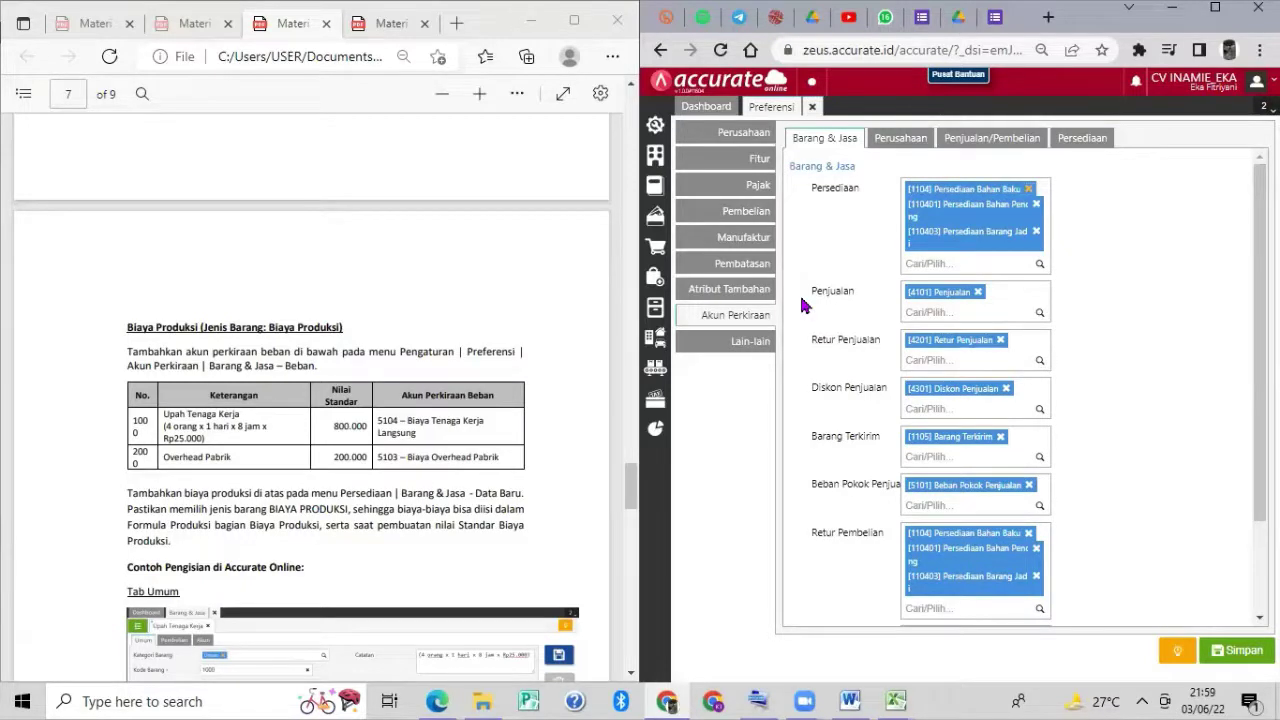
scroll(801, 305, "down", 1)
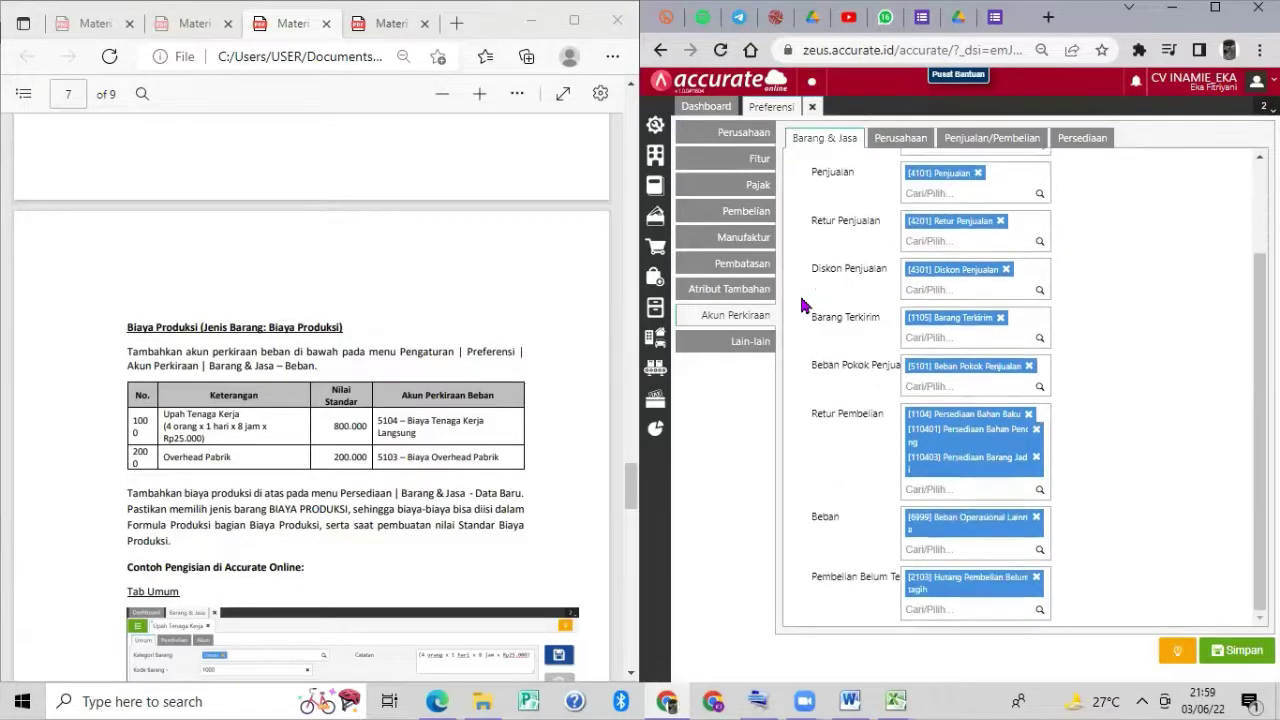
scroll(801, 305, "up", 1)
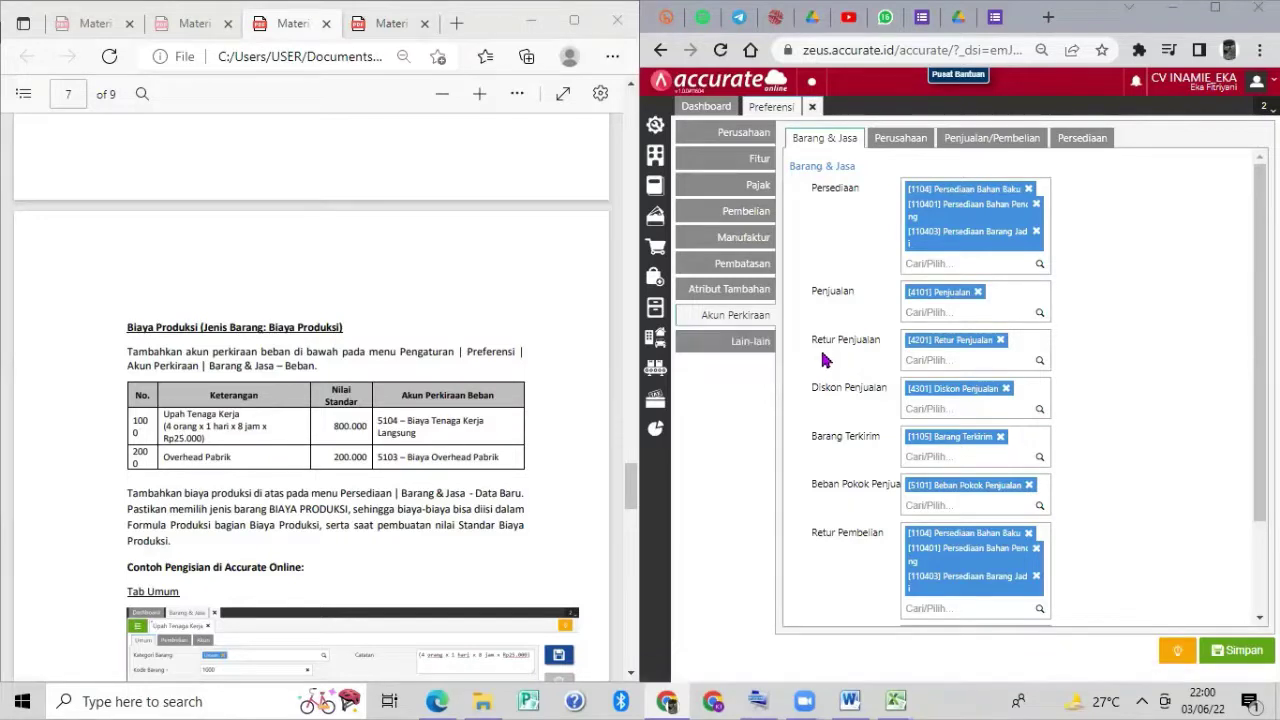
scroll(825, 360, "down", 1)
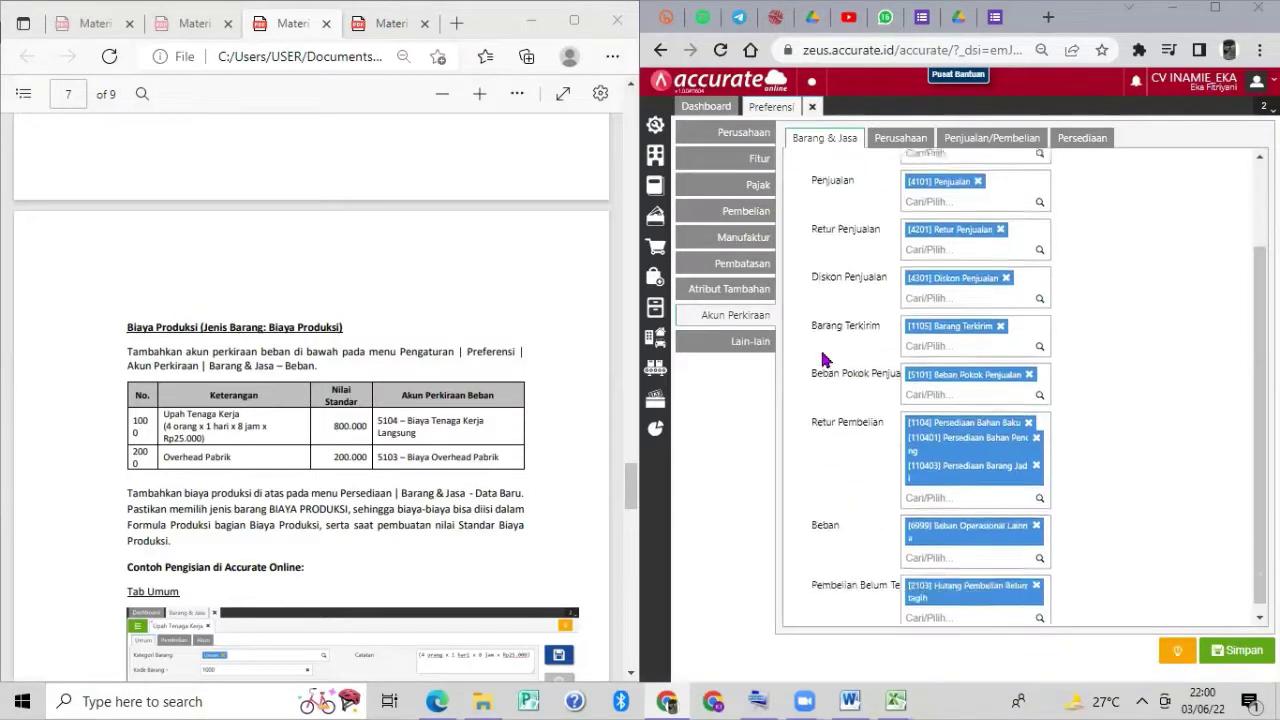
Add 5104 Biaya Tenaga Kerja Langsung and 5103 Biaya Overhead Pabrik to Beban, then save.
left_click(952, 547)
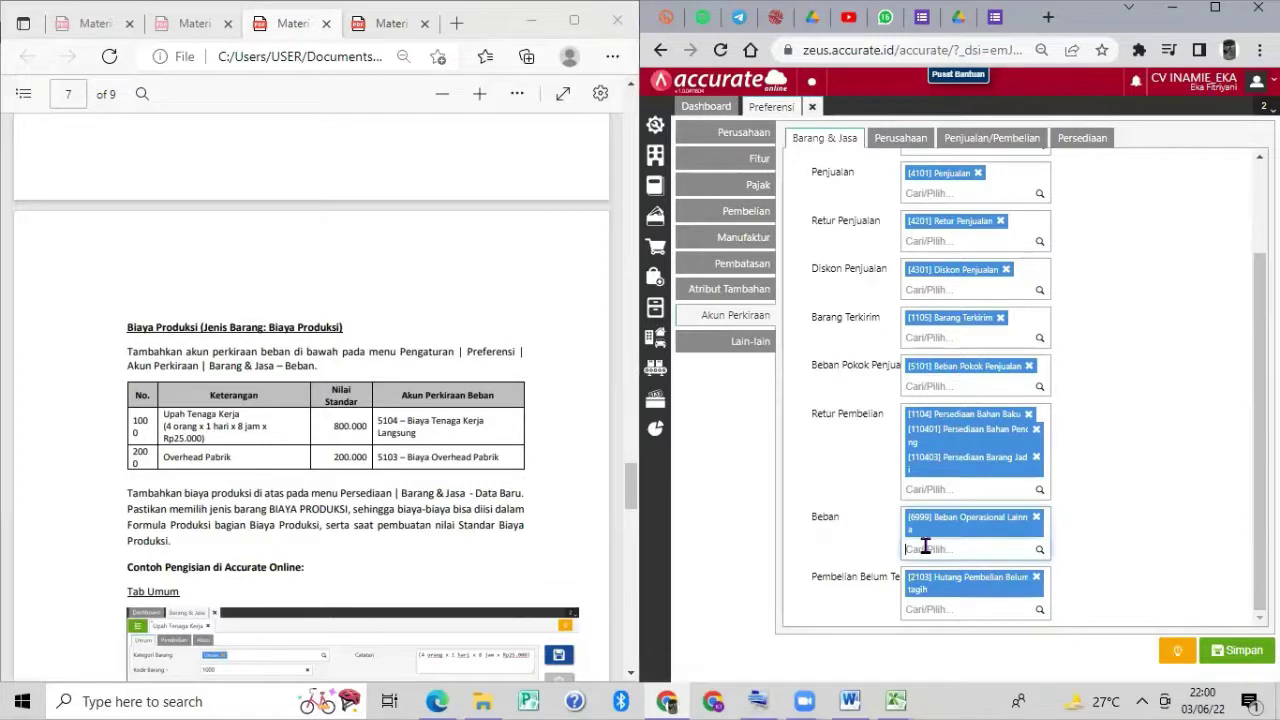
type("biaya tenaga")
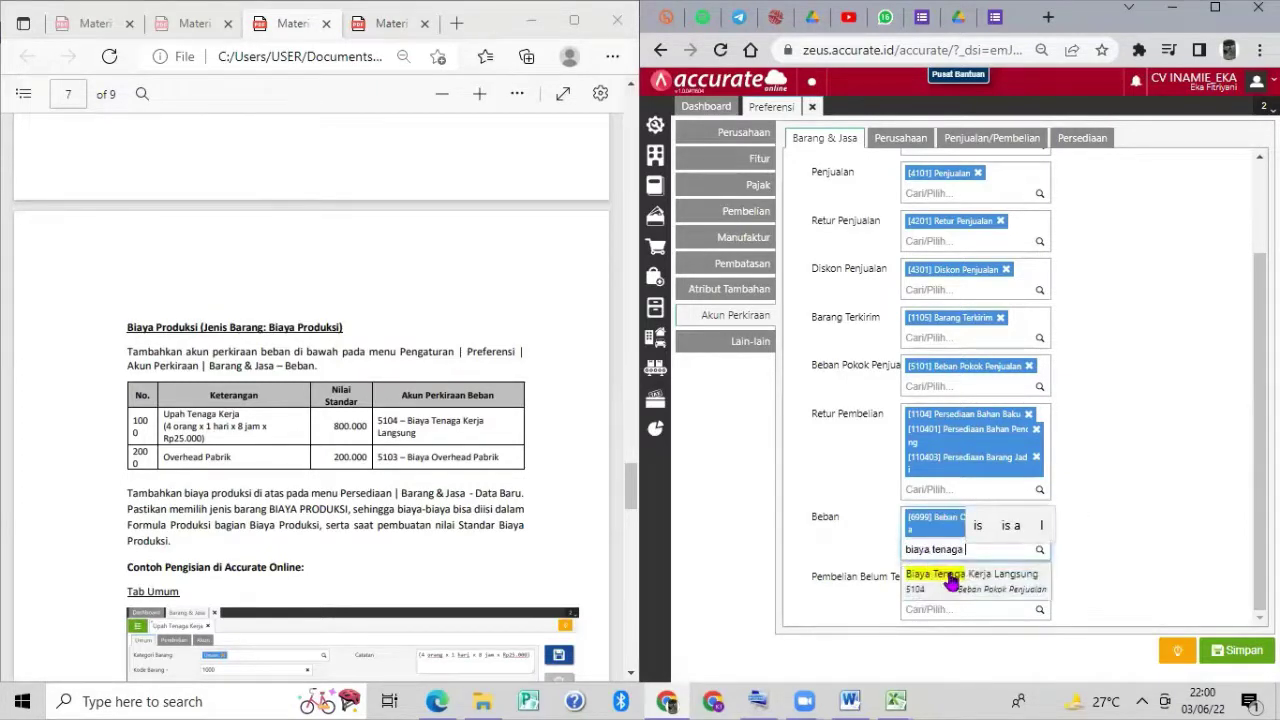
left_click(950, 578)
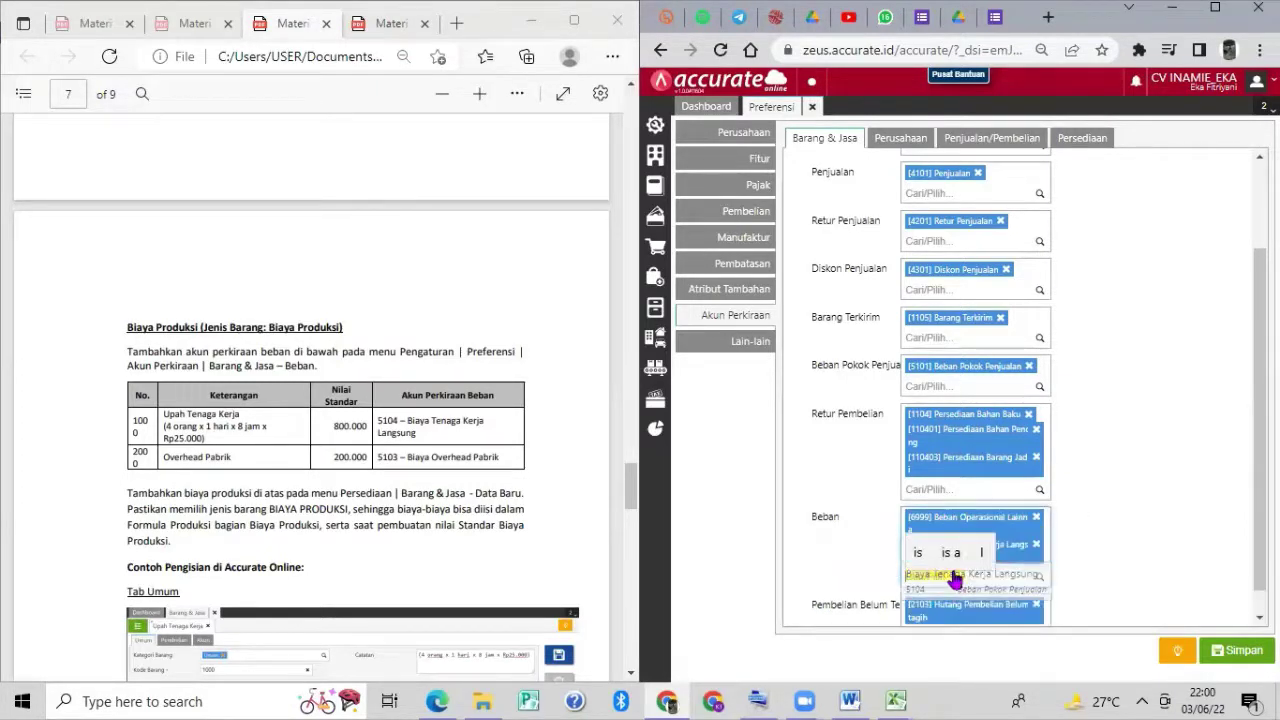
type("biaya over")
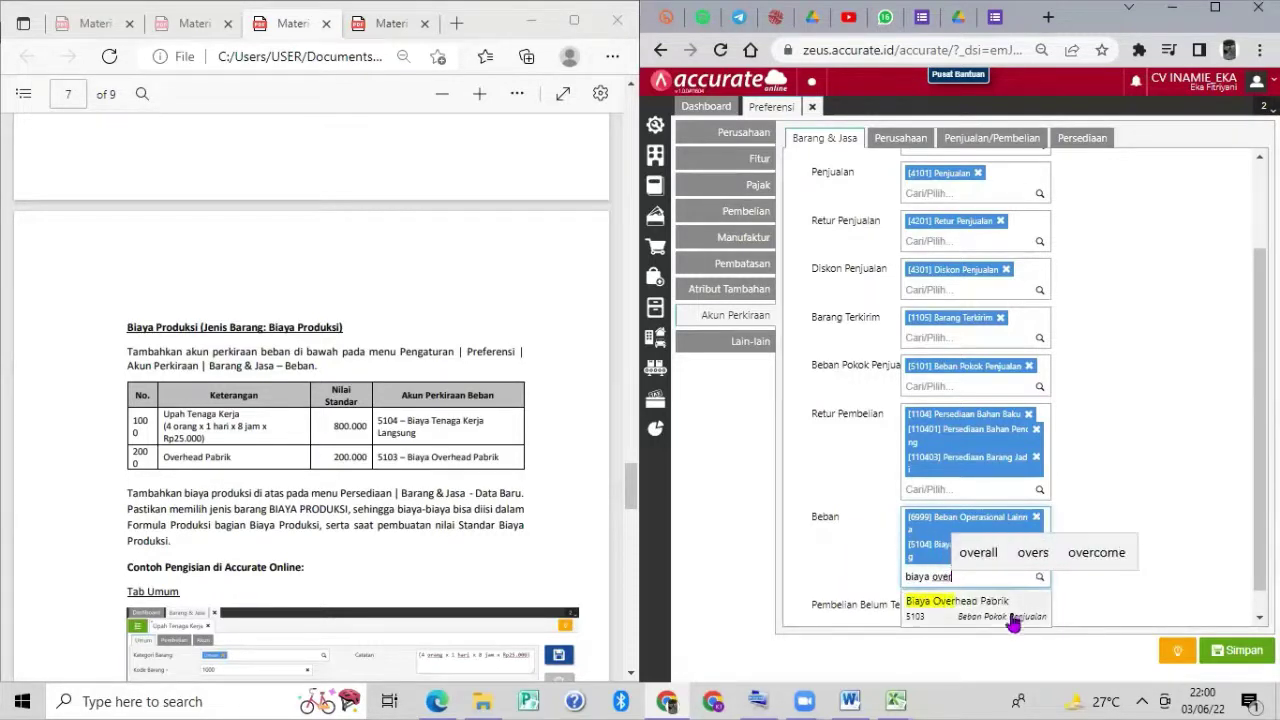
left_click(1004, 609)
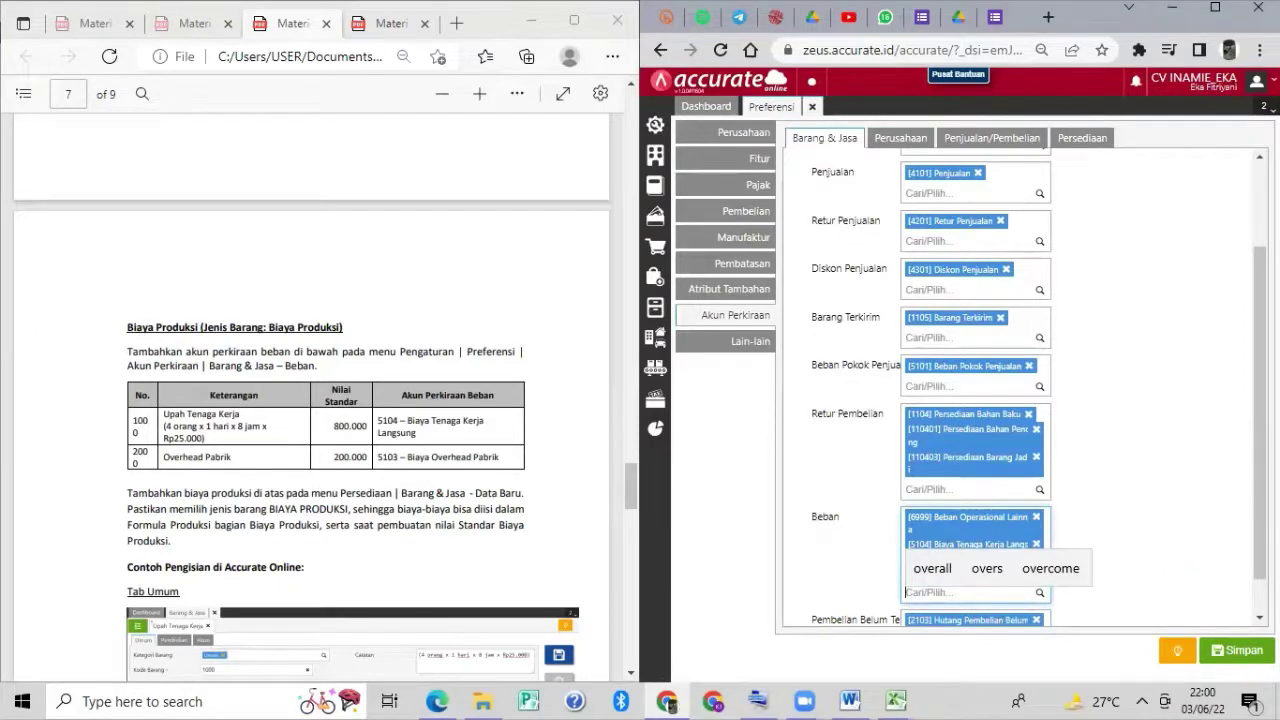
left_click(1243, 651)
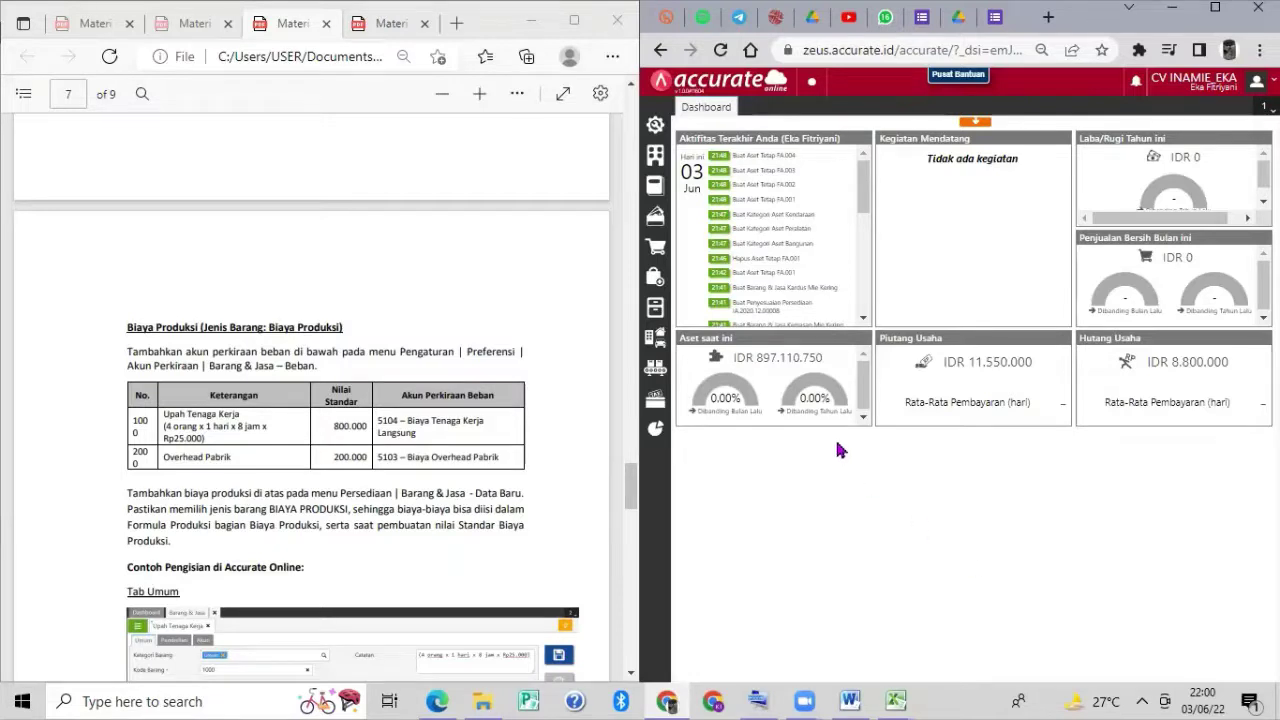
Open a blank Barang & Jasa item form from the Persediaan menu.
mouse_move(681, 318)
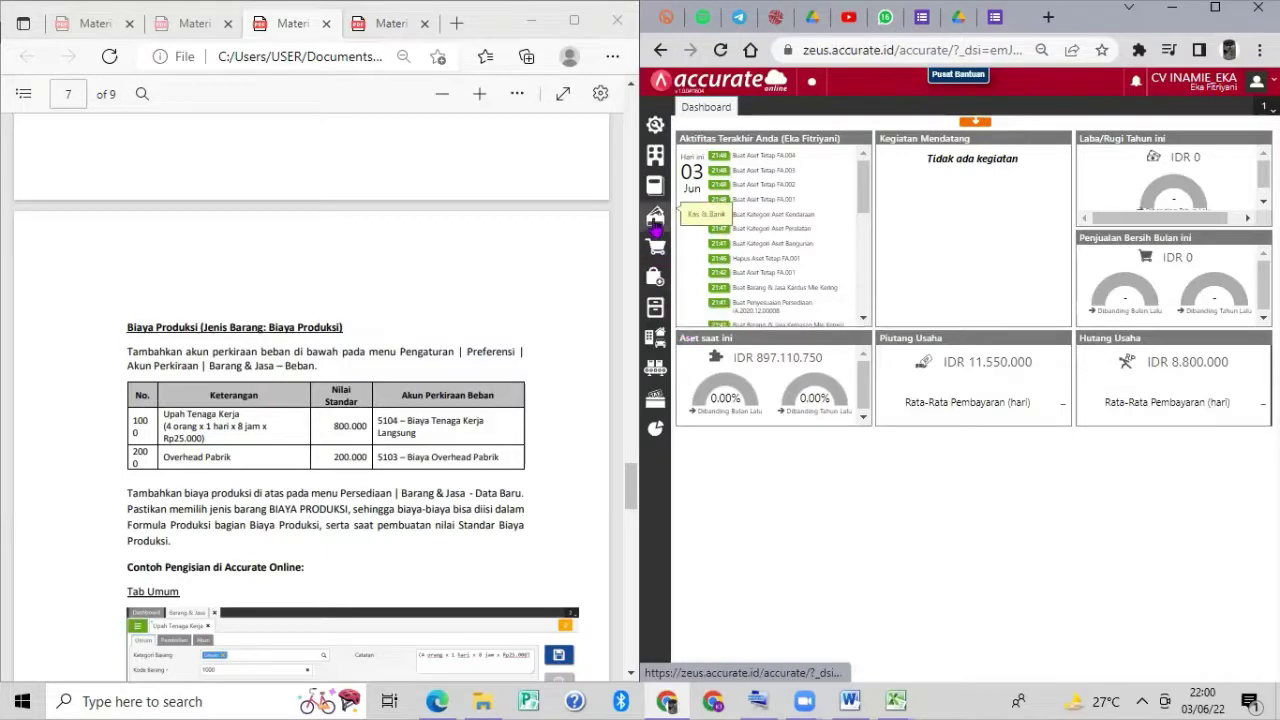
left_click(657, 310)
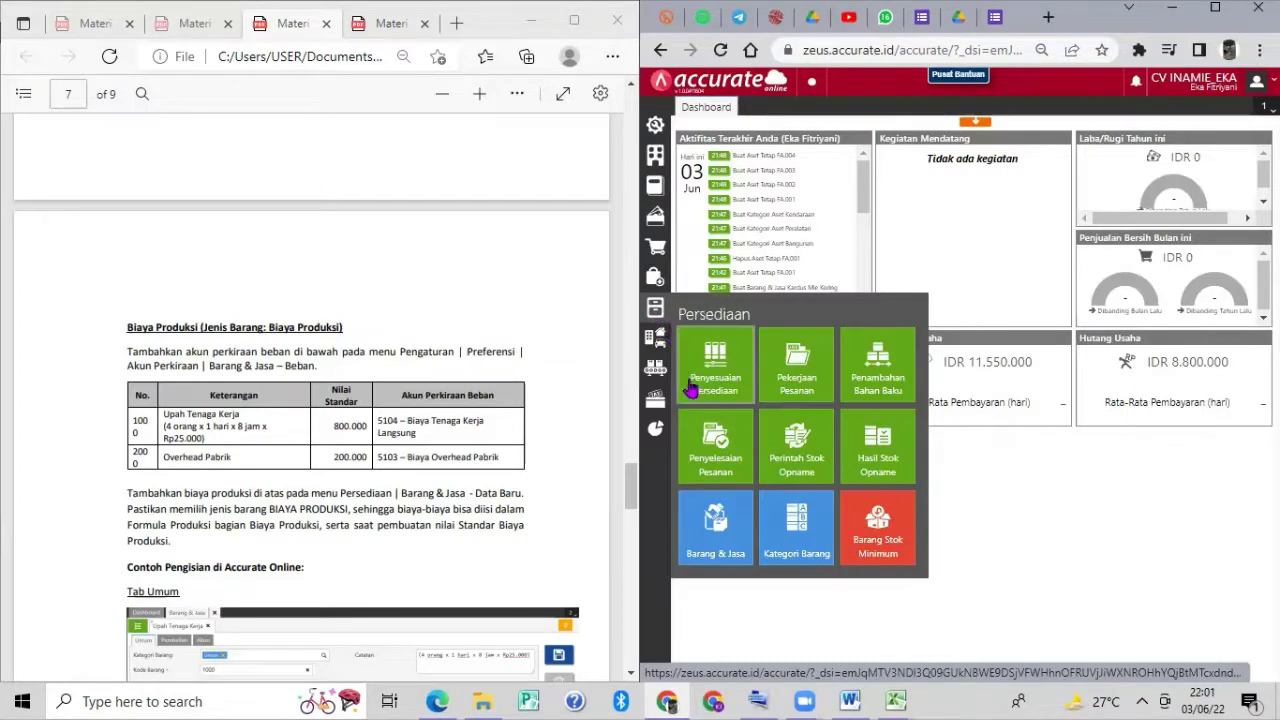
left_click(716, 515)
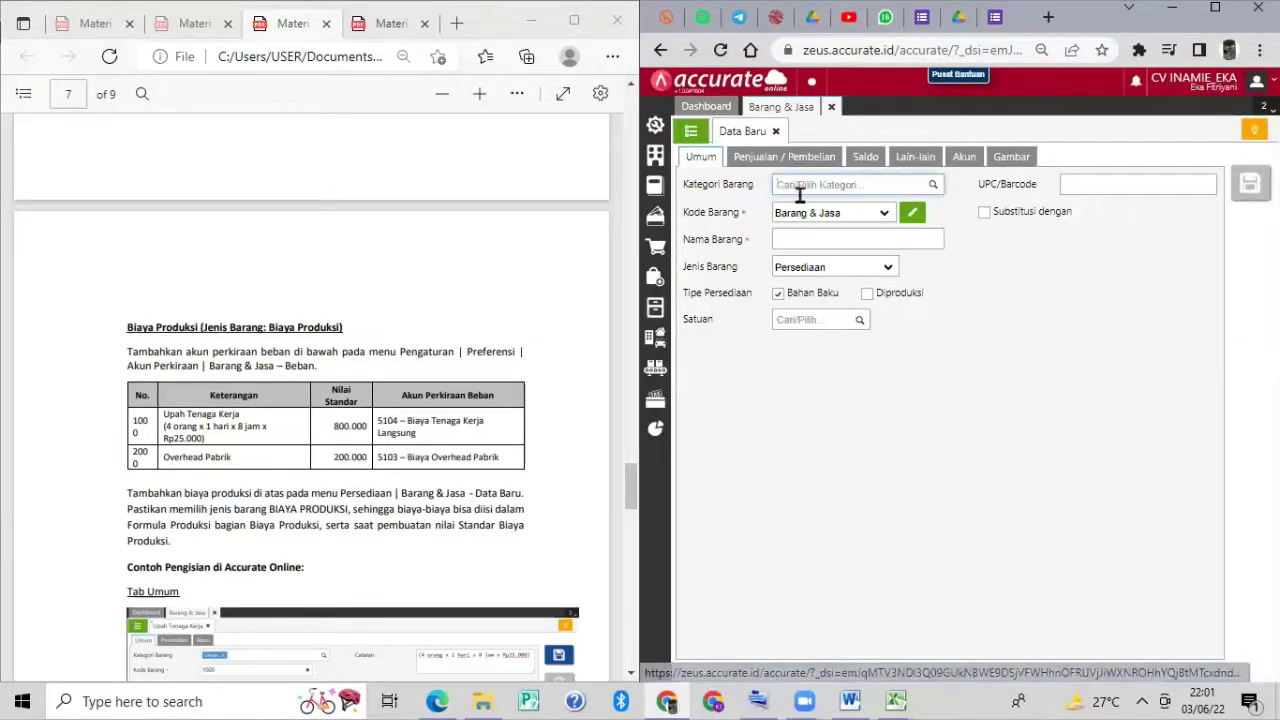
Set the item category to Umum and enter manual item code 1000.
left_click(932, 186)
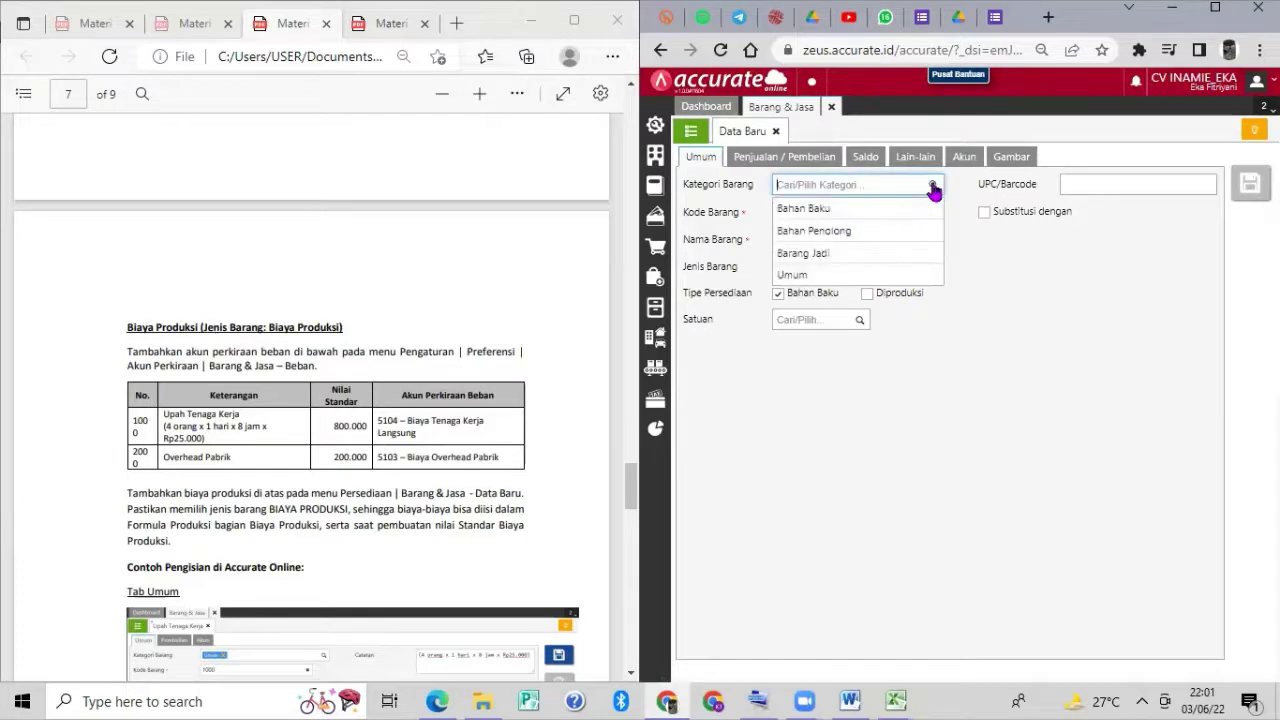
left_click(855, 273)
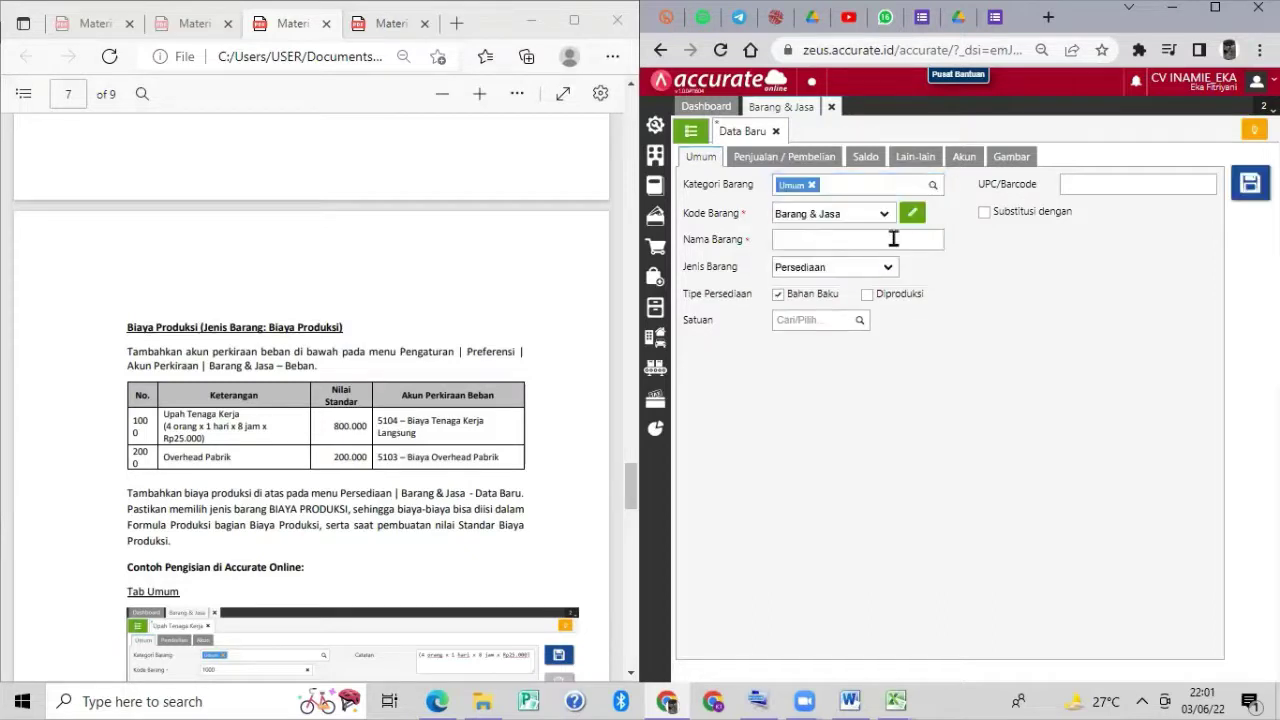
left_click(915, 215)
left_click(811, 208)
type("1000")
Name the item 'Upah Tenaga Kerja' and set its type to Biaya Produksi.
left_click(807, 237)
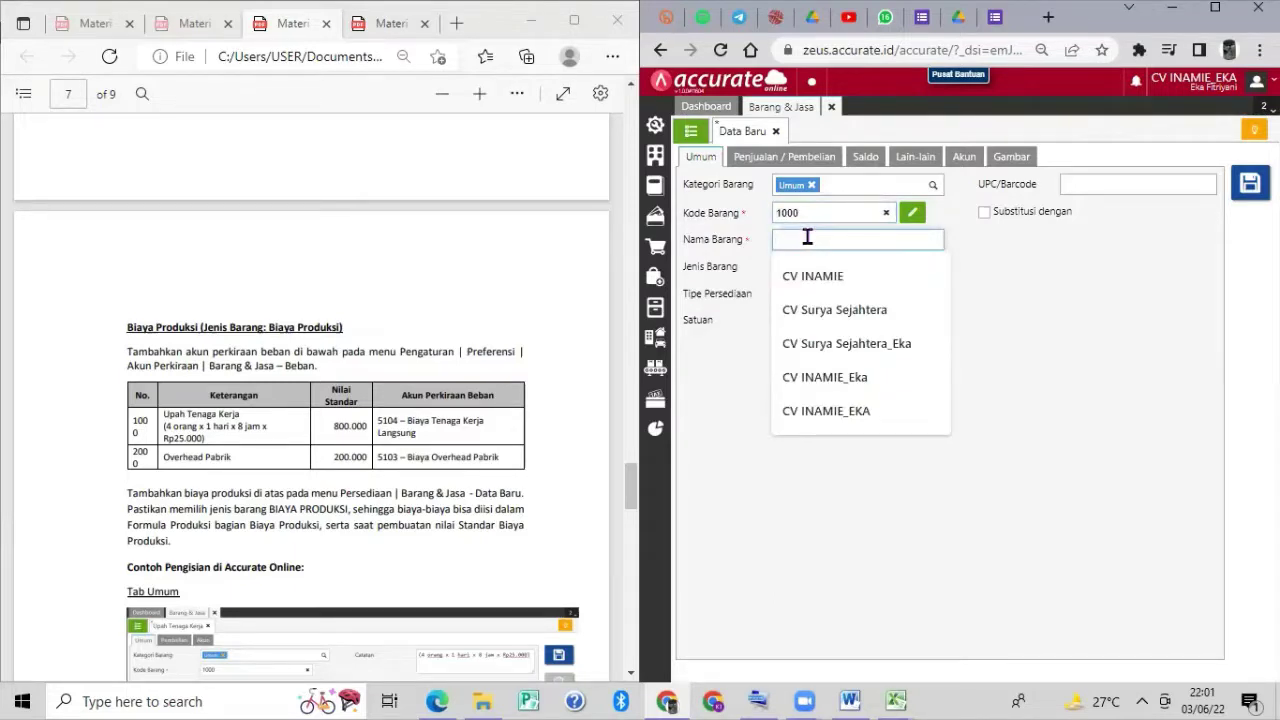
left_click(983, 260)
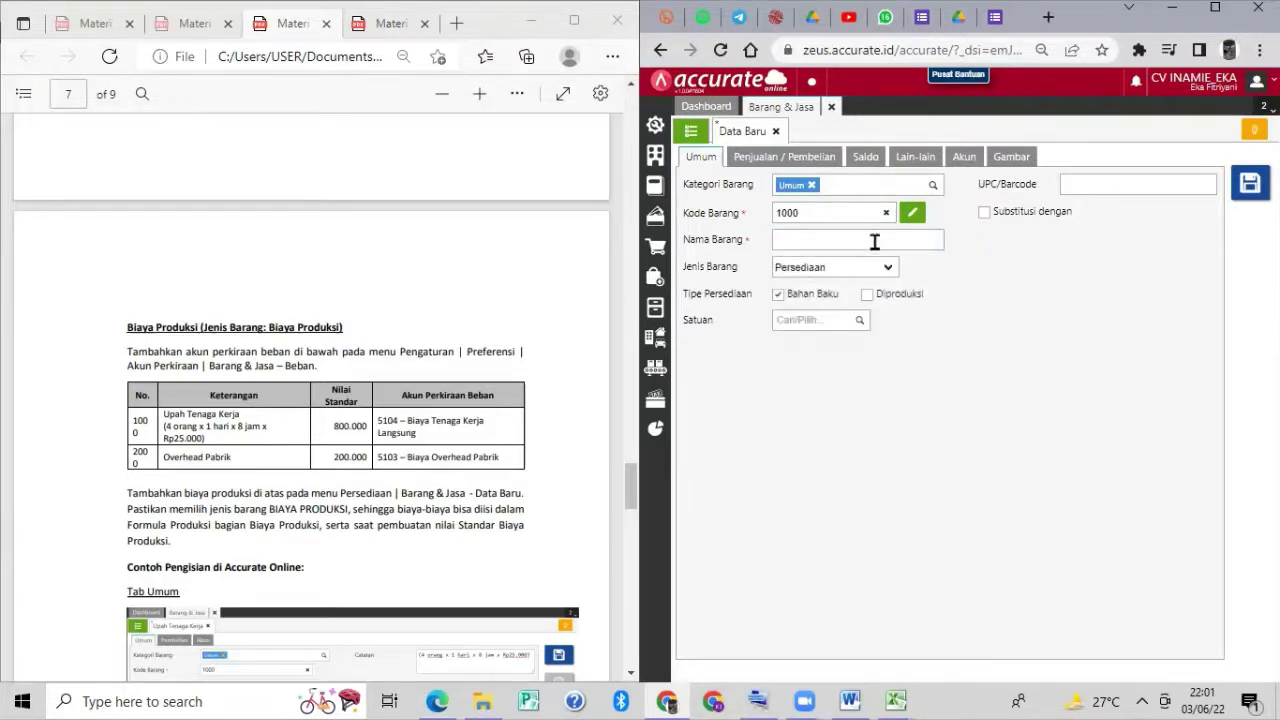
left_click(874, 242)
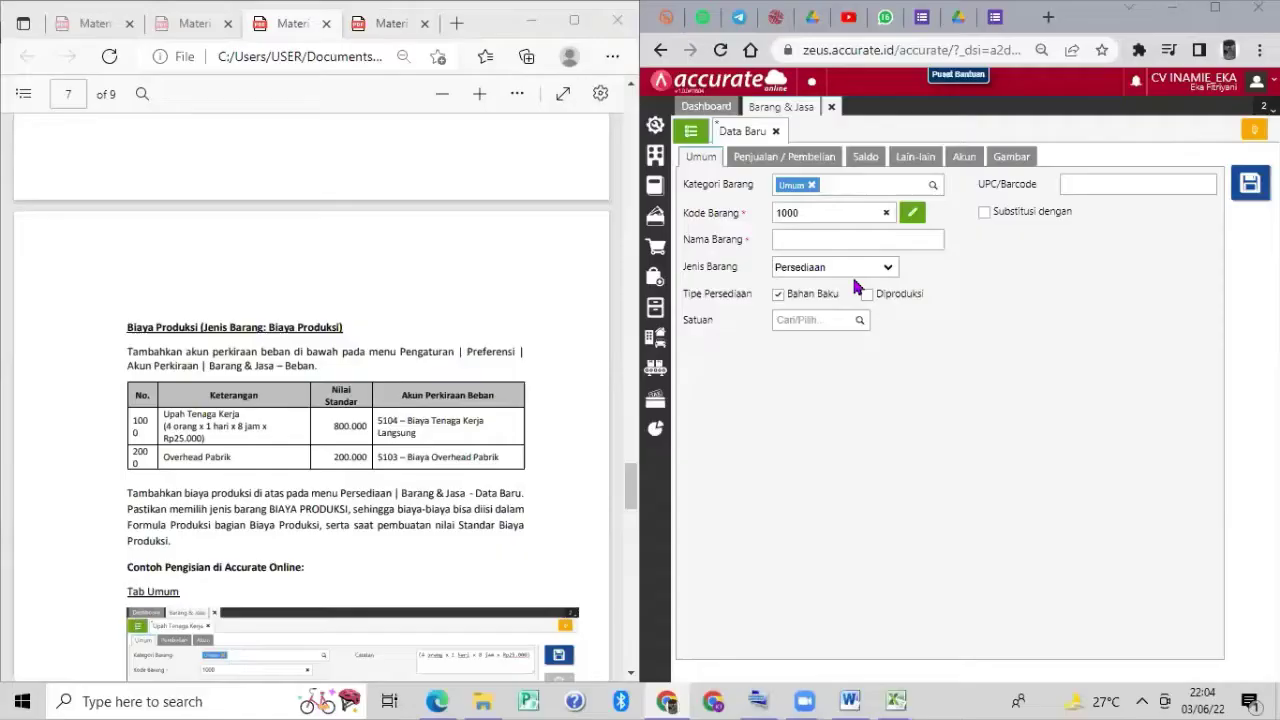
left_click(859, 241)
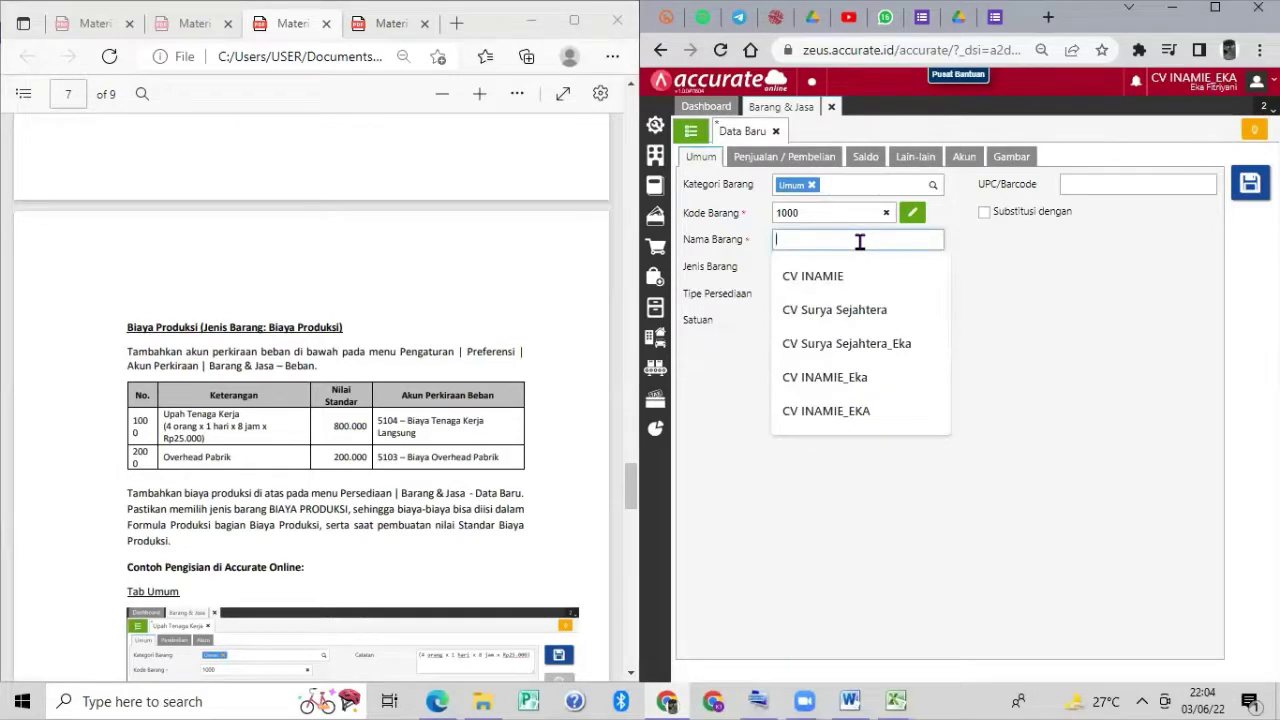
type("Upah Te")
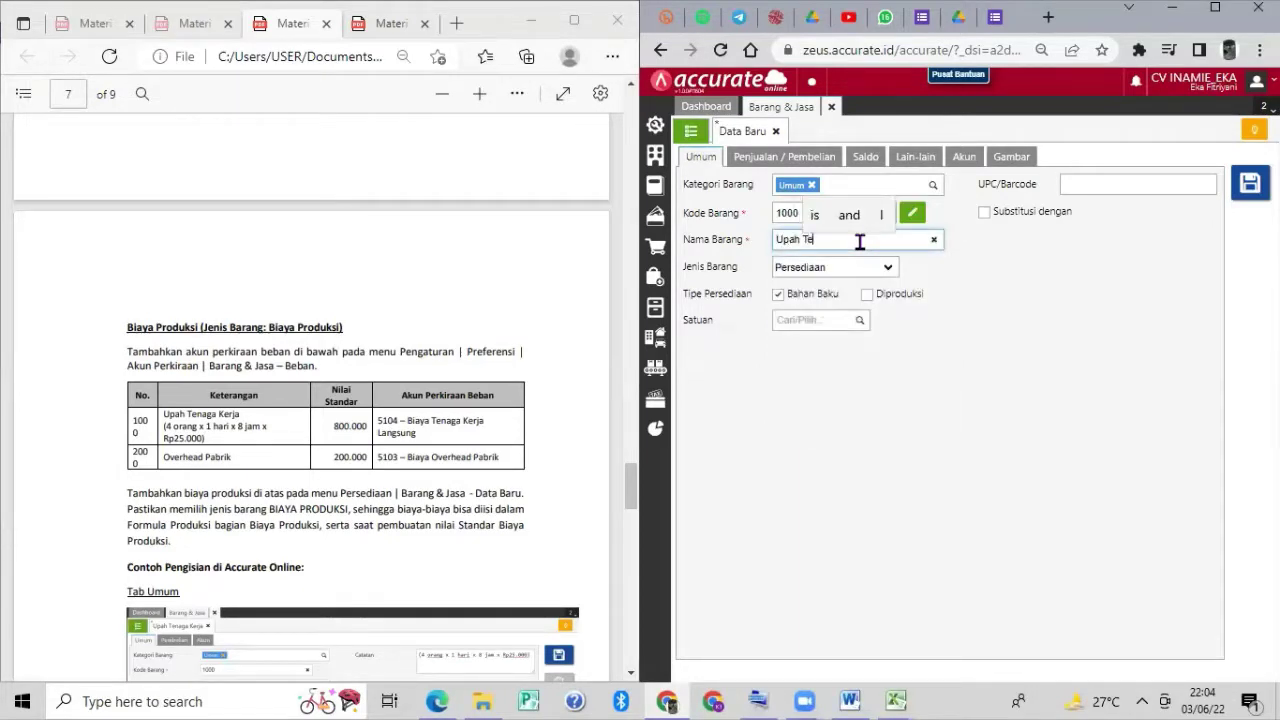
type("naga Kerja")
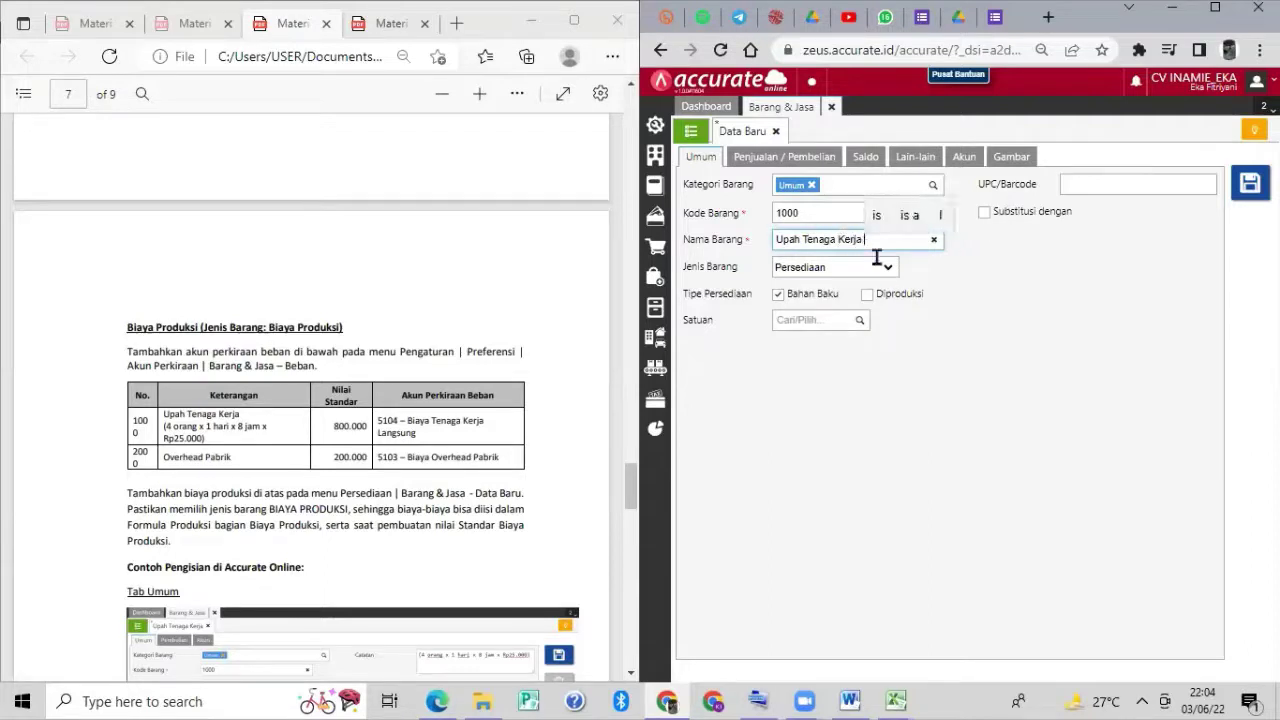
left_click(887, 267)
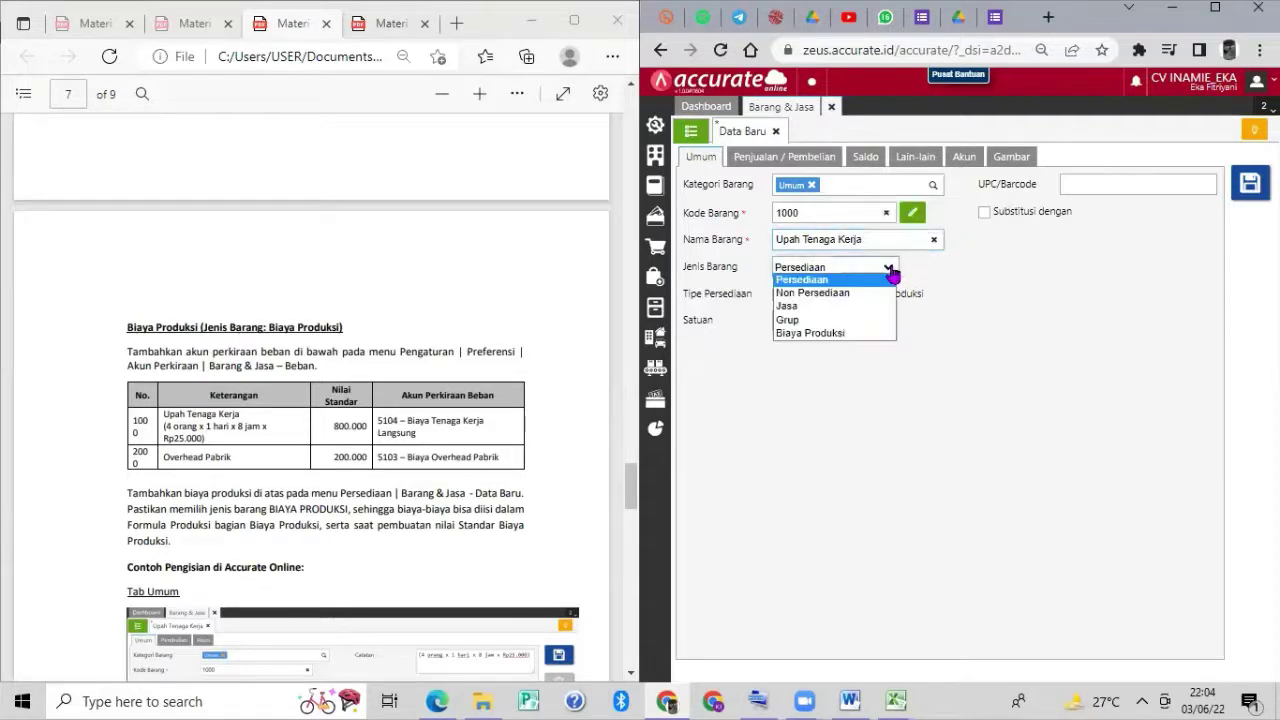
left_click(836, 333)
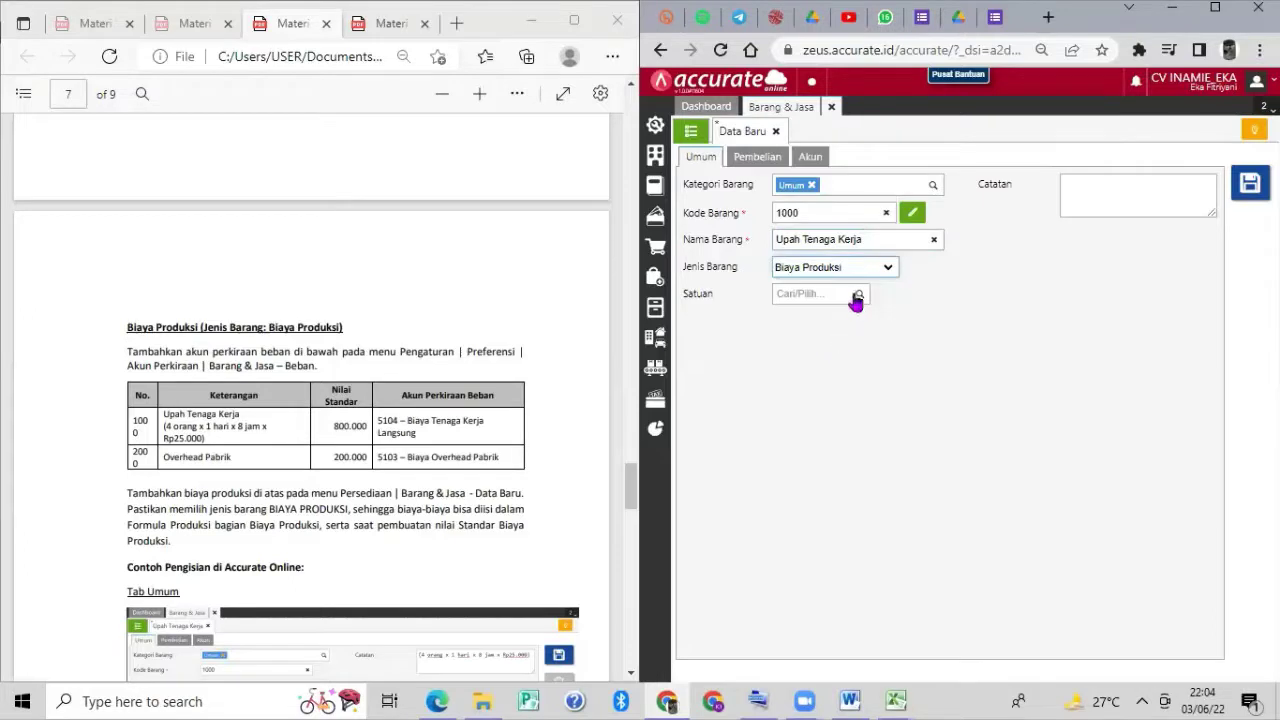
Write the note '(4 orang x 1 hari x 8 jam x Rp25.000)' and show the Akun settings.
left_click(1160, 192)
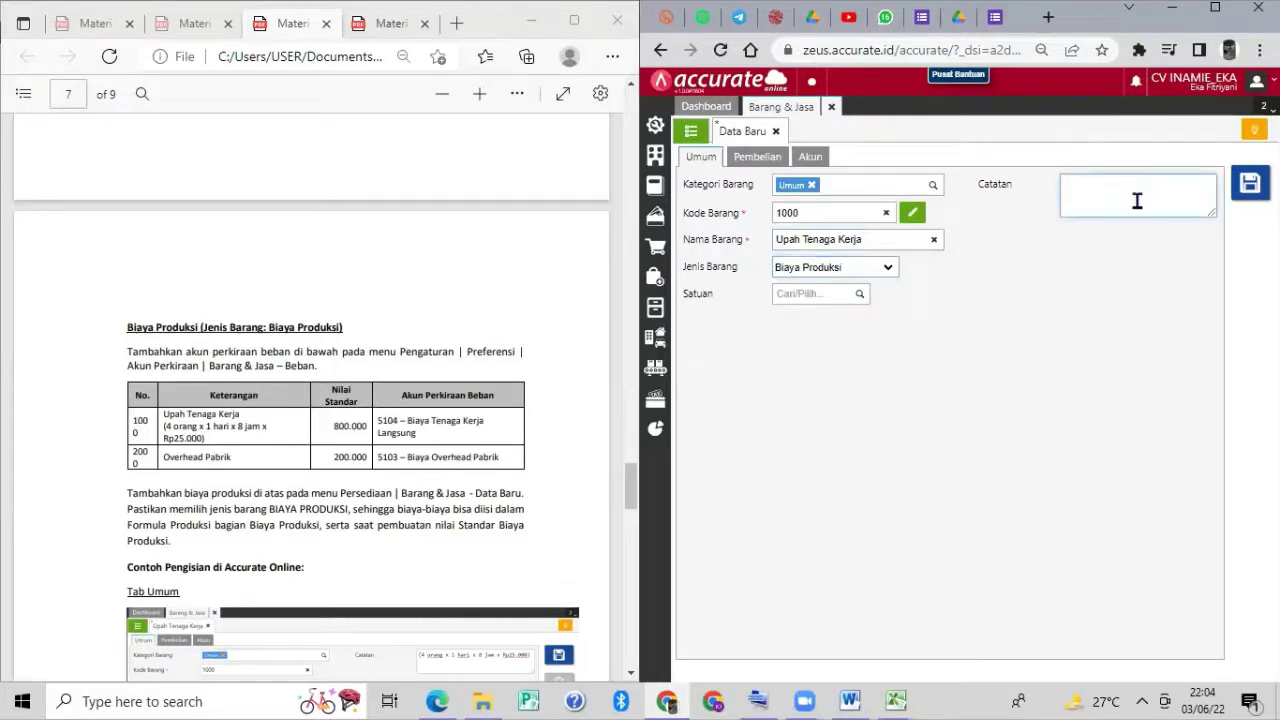
type("(4 orang")
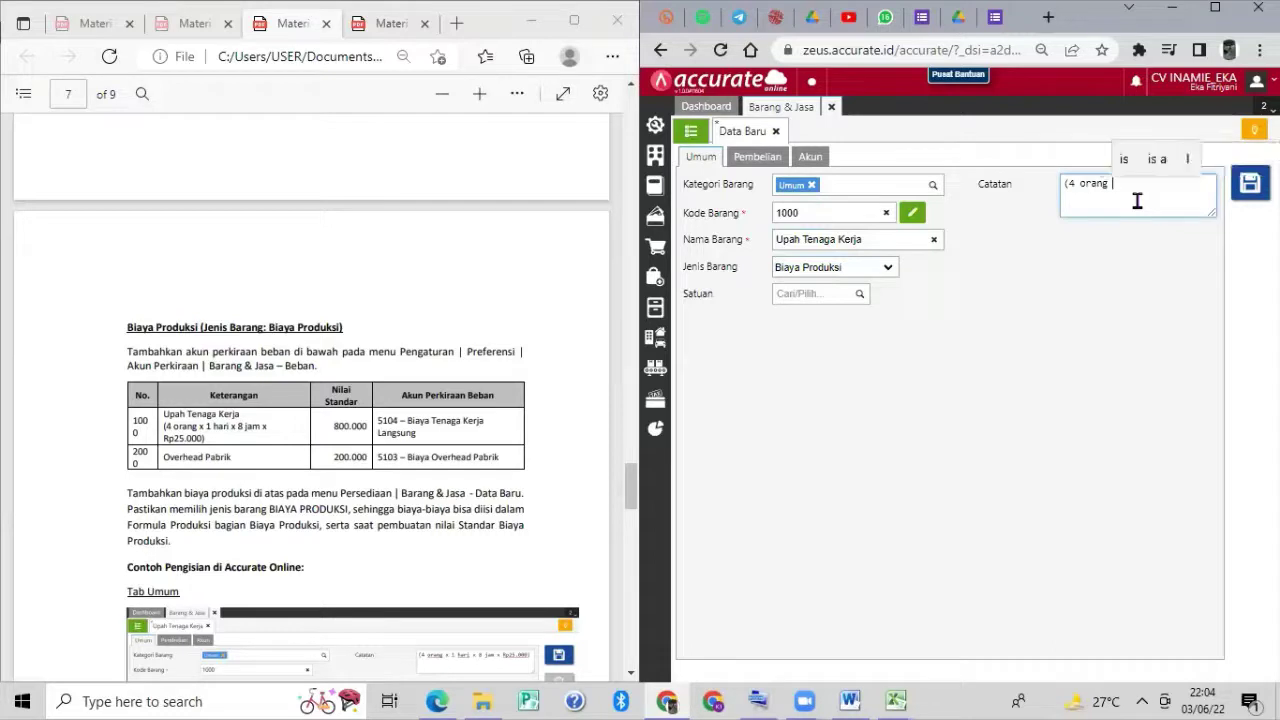
type(" x i hari ")
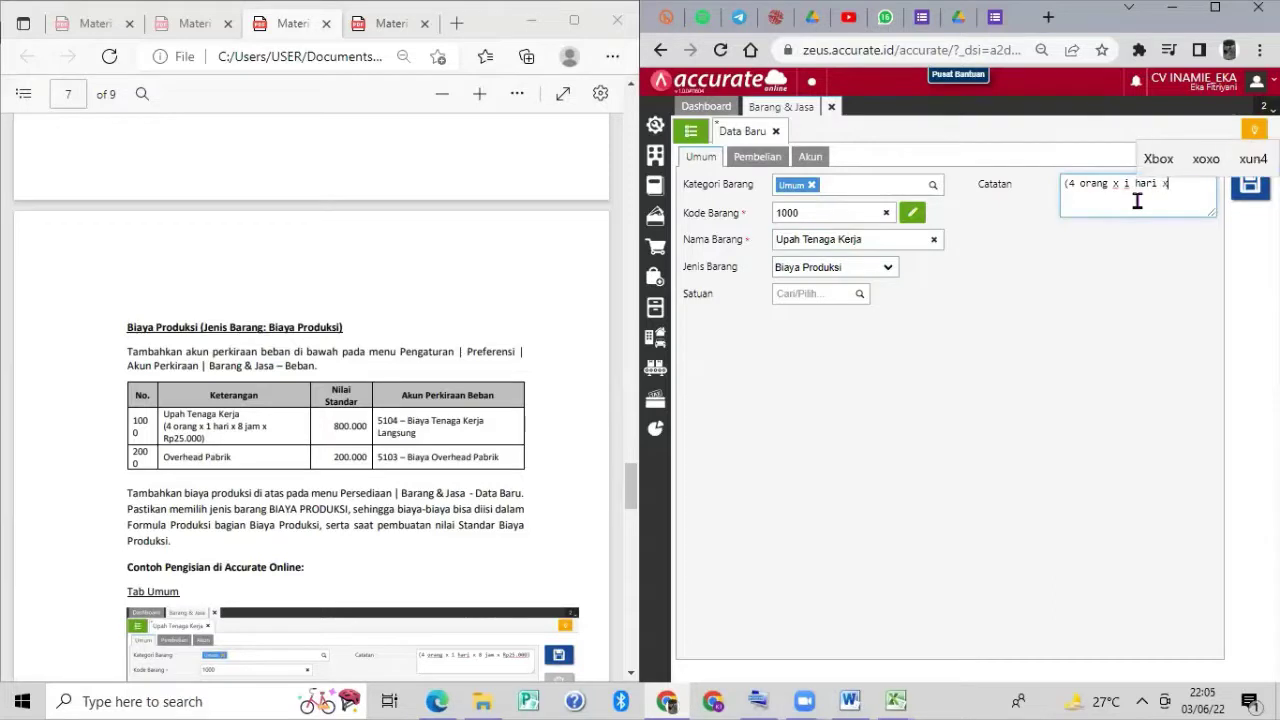
type("x 8 j")
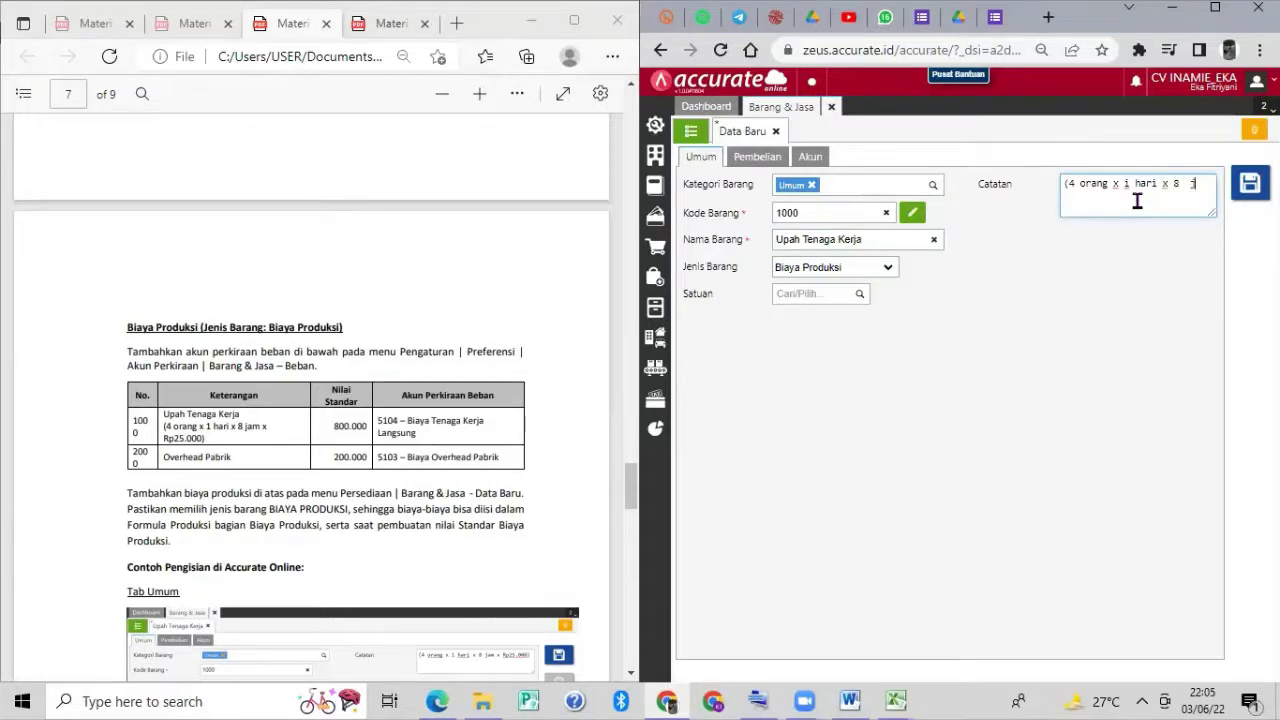
type("am")
key("BackSpace")
key("BackSpace")
type("jam")
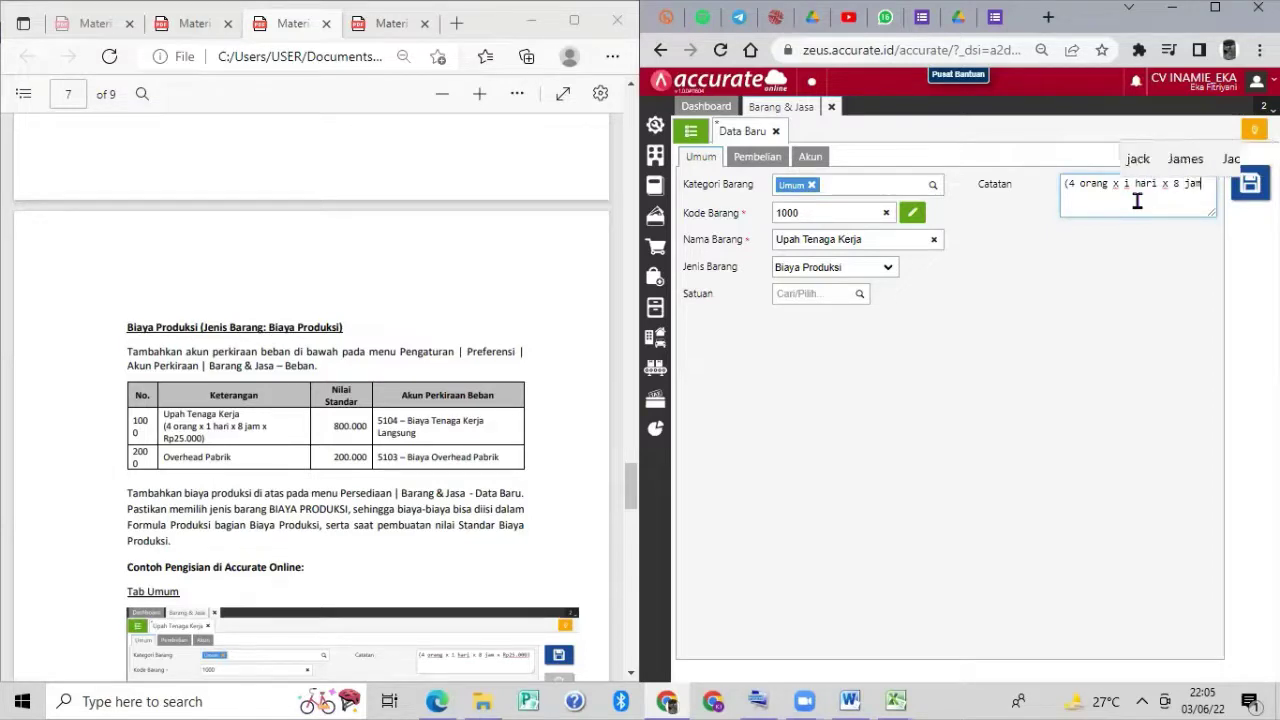
type(" x")
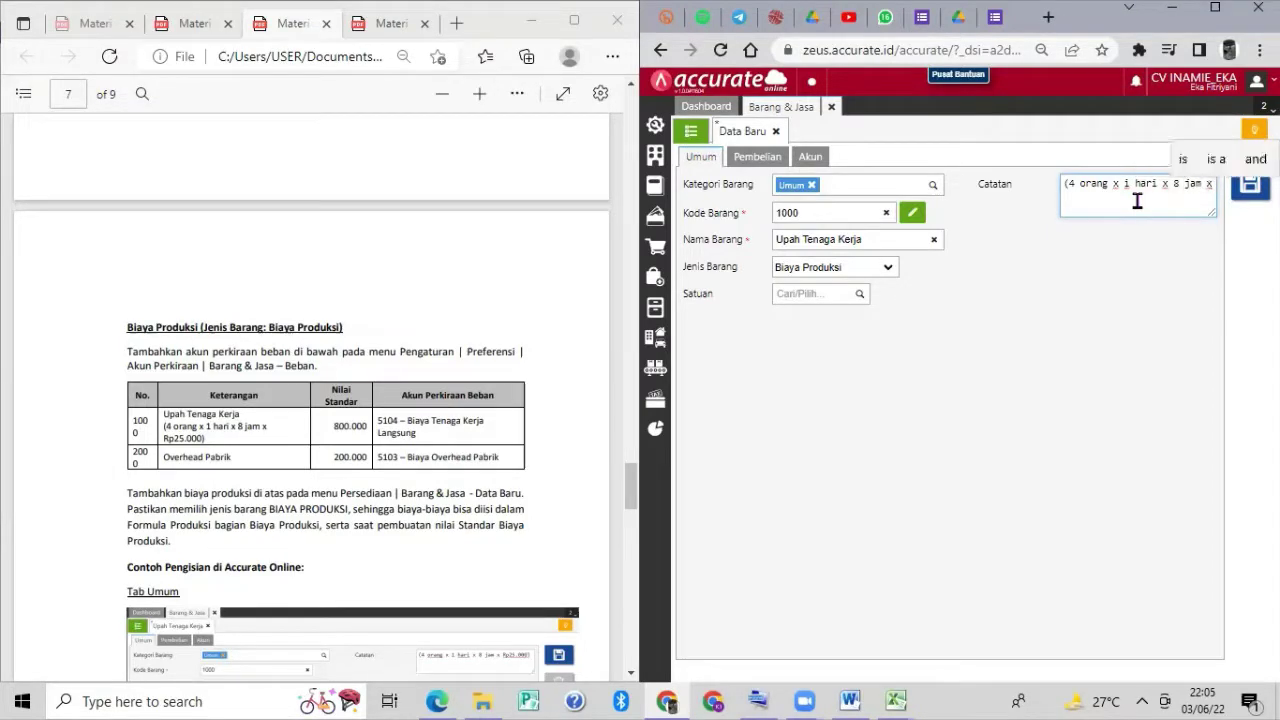
type(" Rp25")
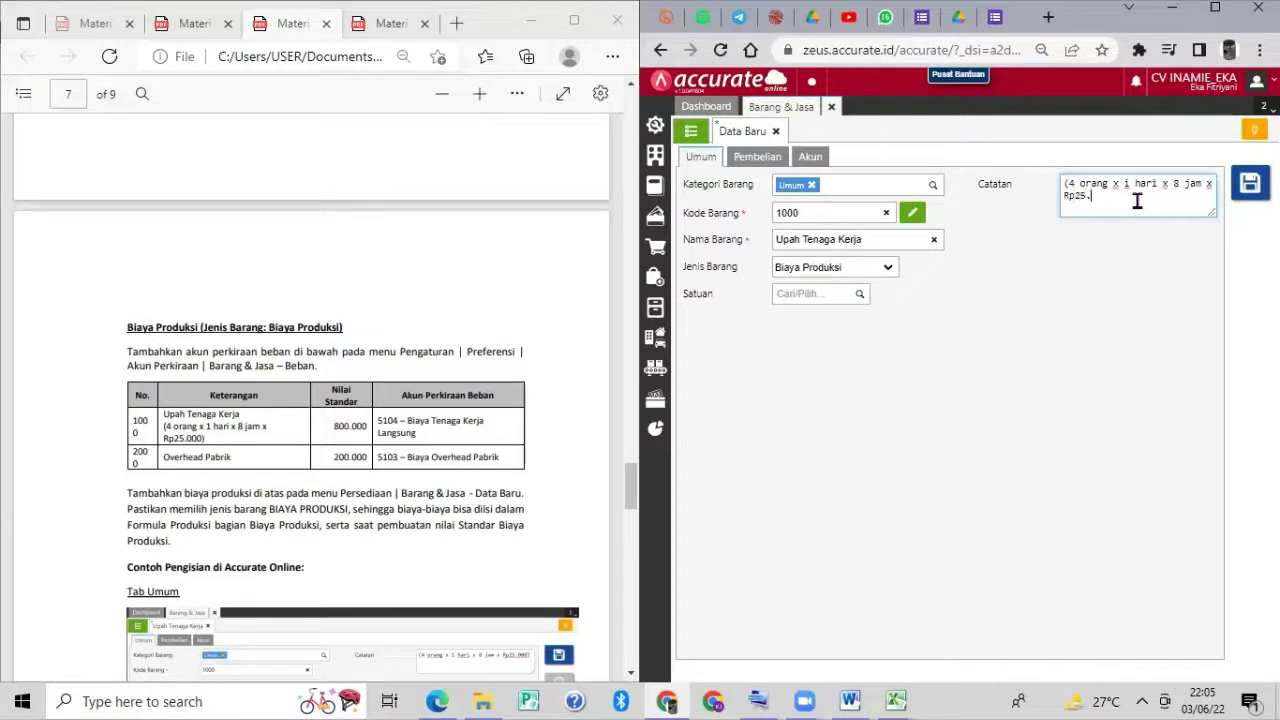
type(".000)")
left_click(805, 158)
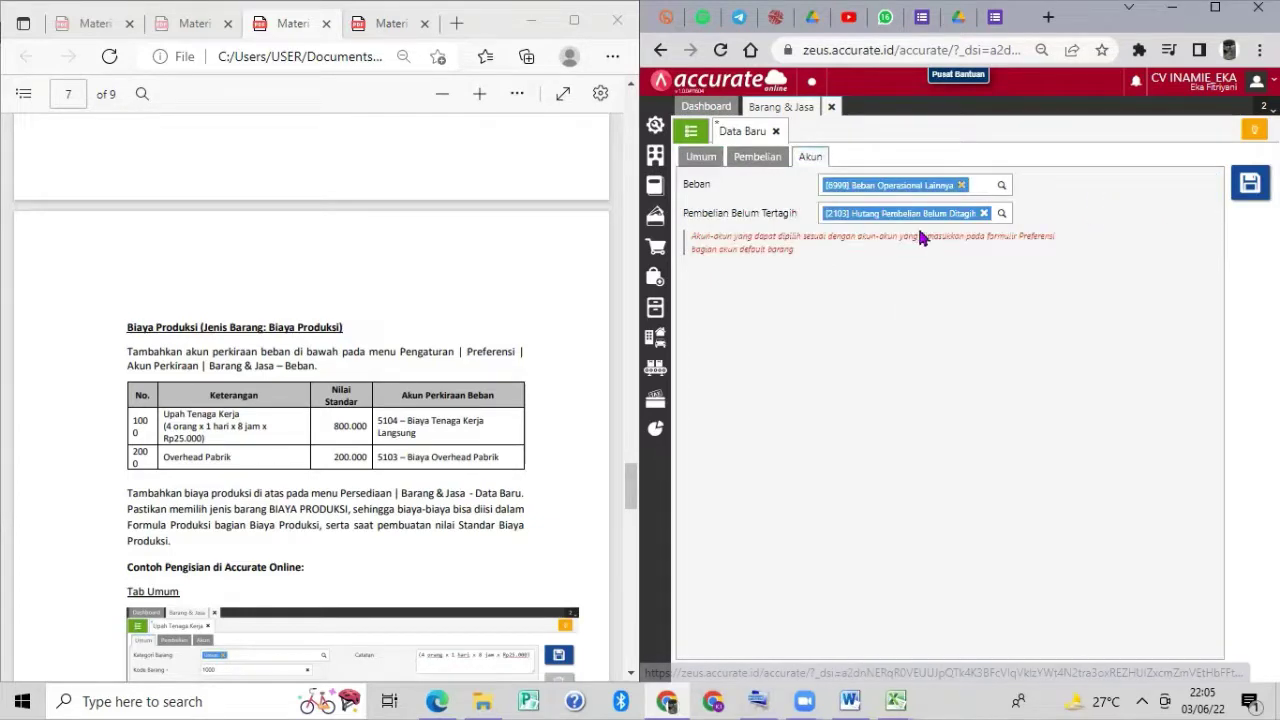
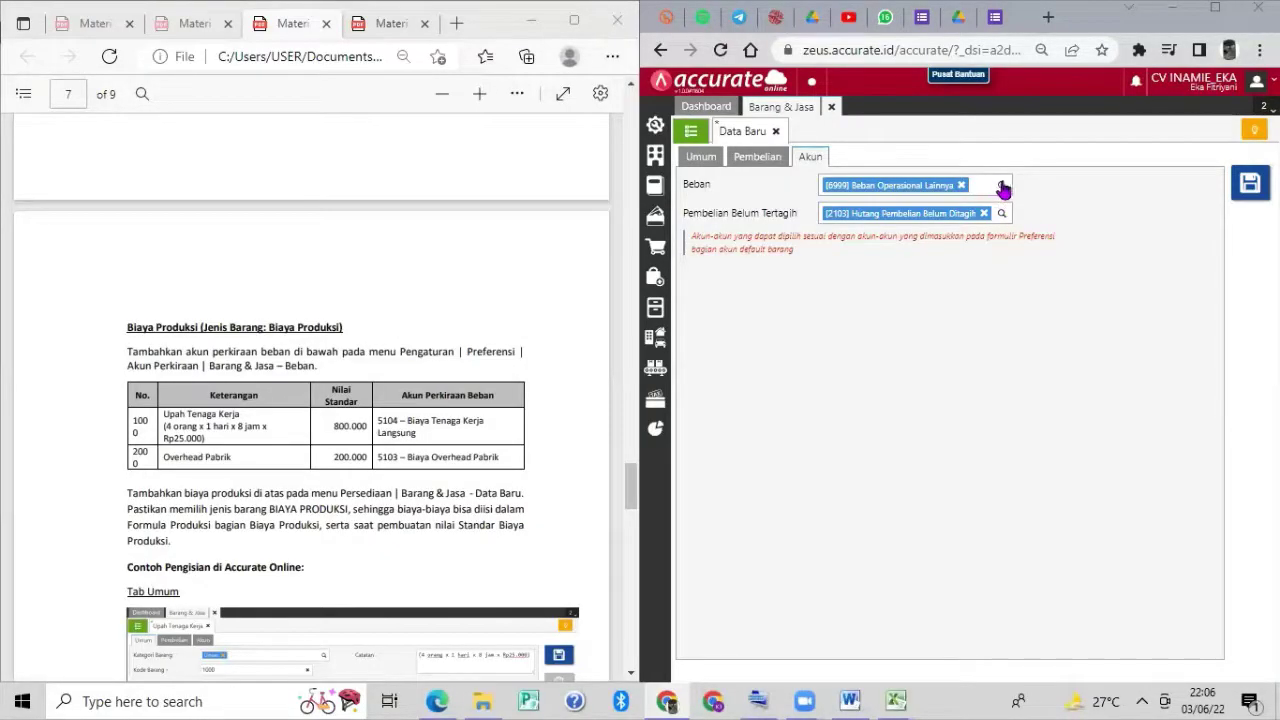
Give Upah Tenaga Kerja the expense account 5104 Biaya Tenaga Kerja Langsung and save it.
left_click(1002, 186)
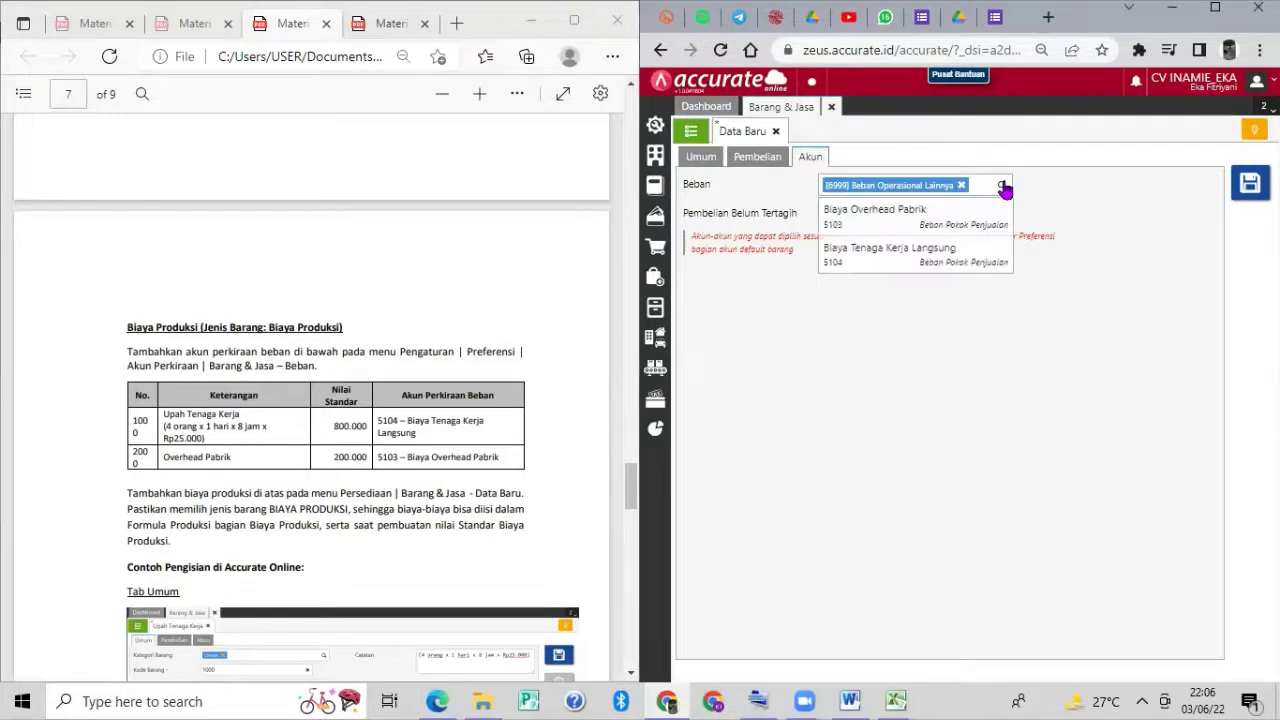
left_click(960, 247)
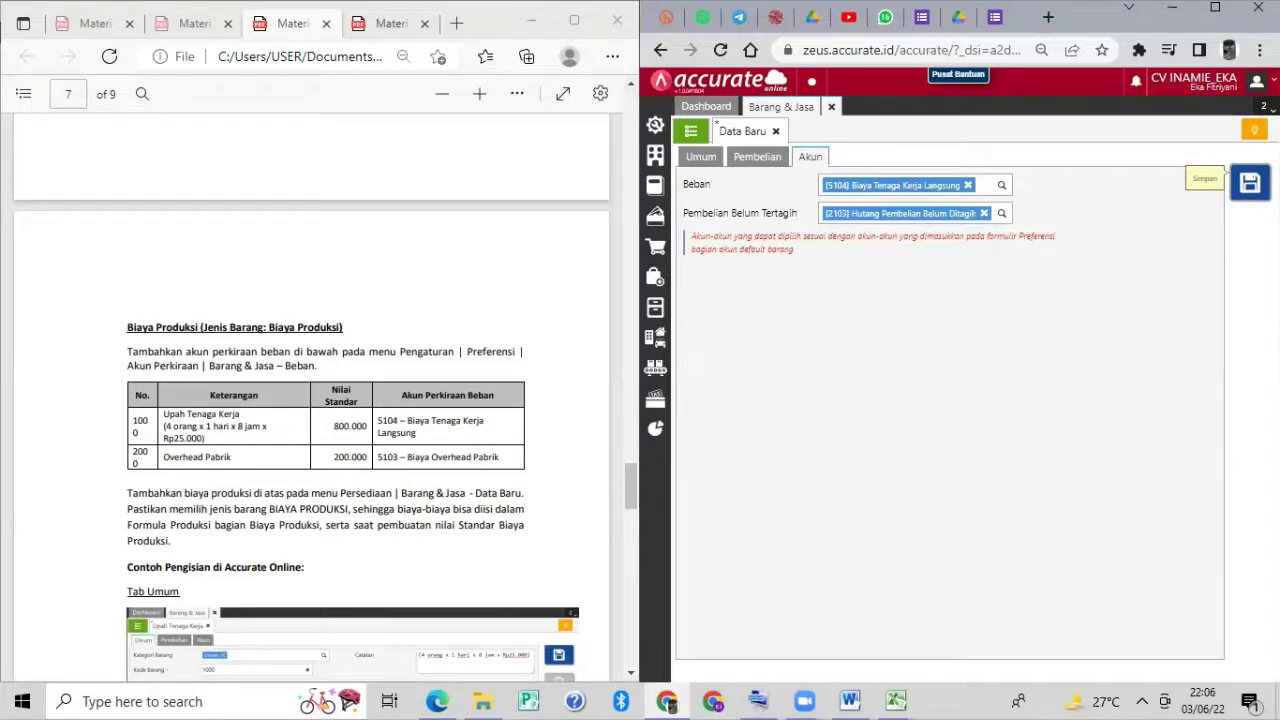
left_click(1250, 182)
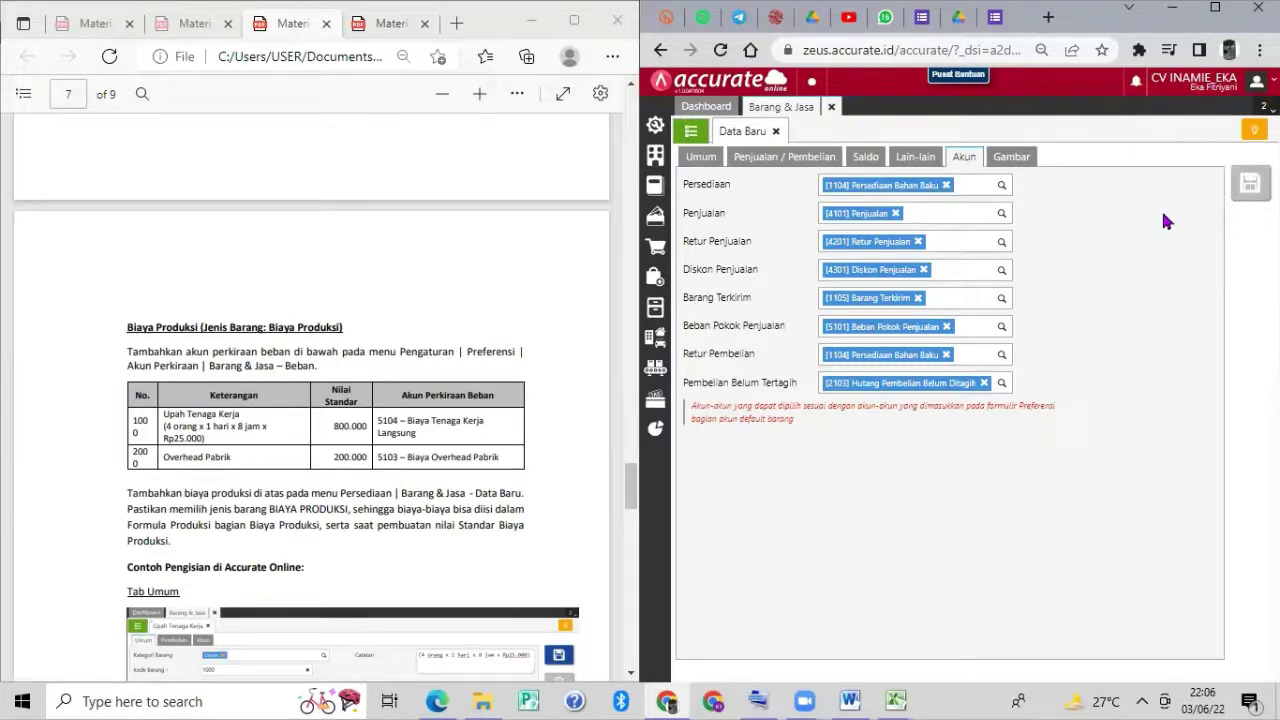
left_click(697, 157)
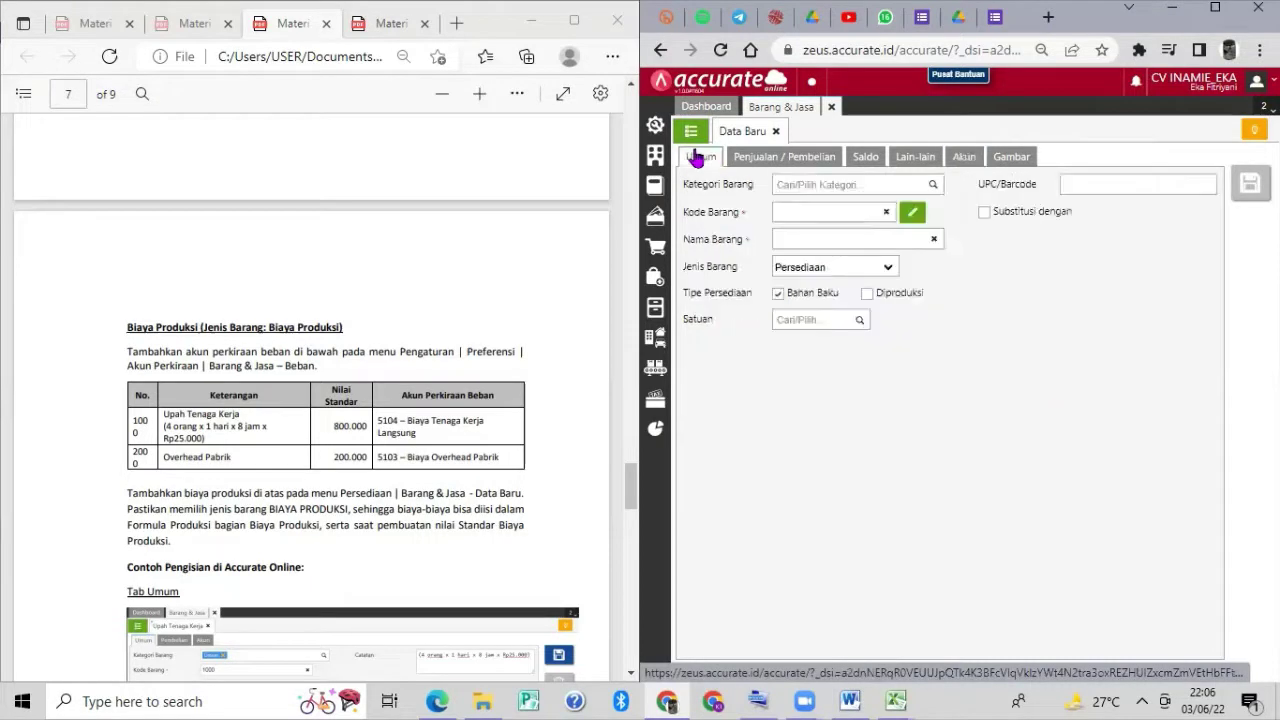
Set the new item's category to Umum, code 2000 and name 'Overhead Pabrik'.
left_click(932, 184)
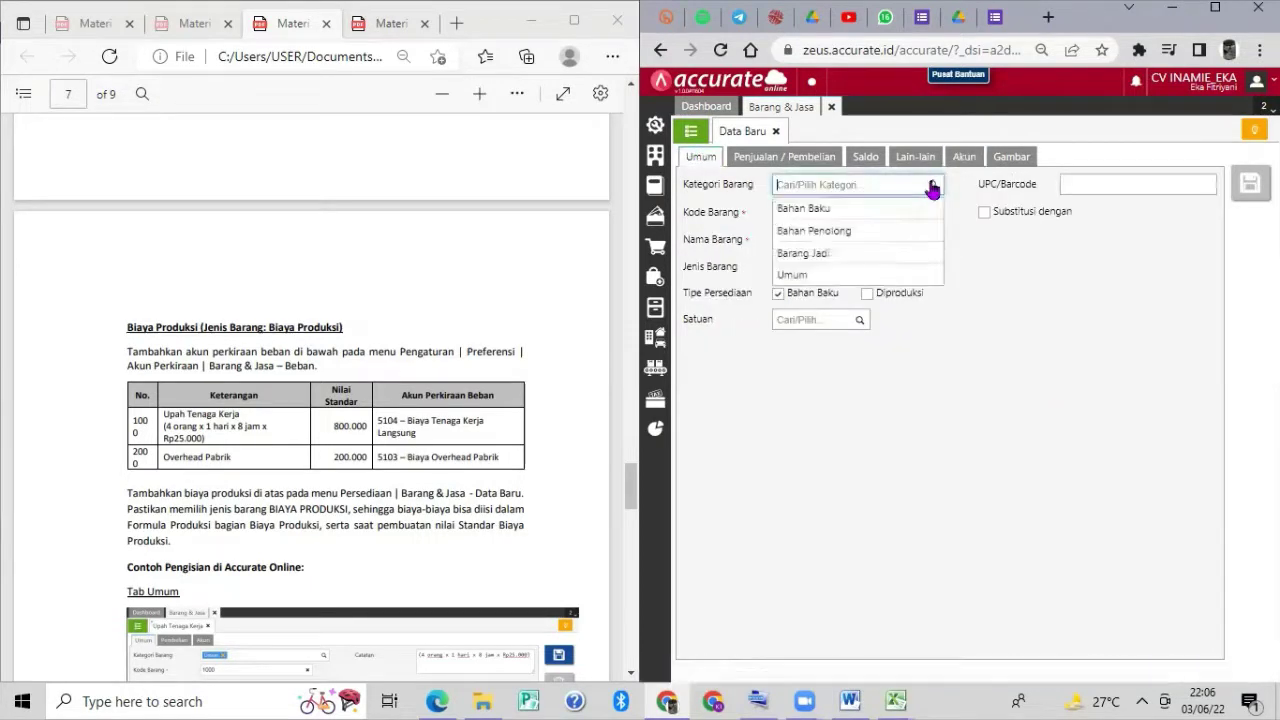
left_click(847, 274)
left_click(856, 214)
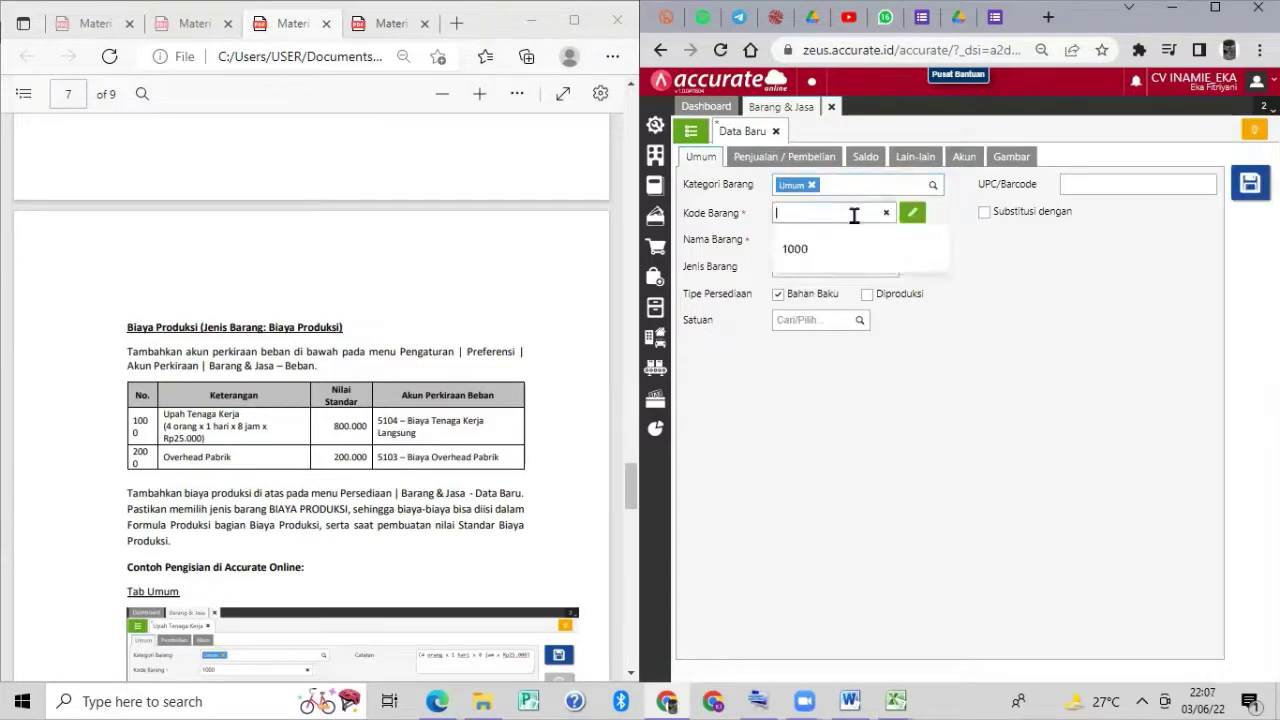
type("2")
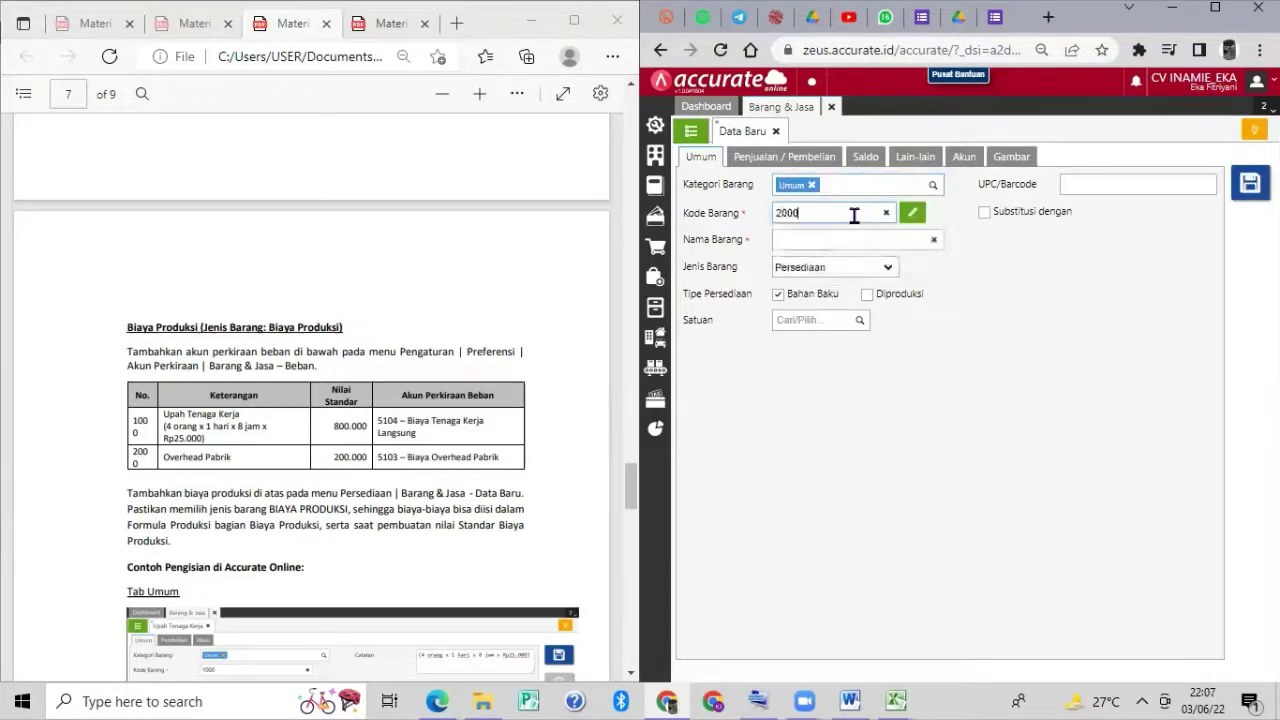
type("000")
left_click(914, 238)
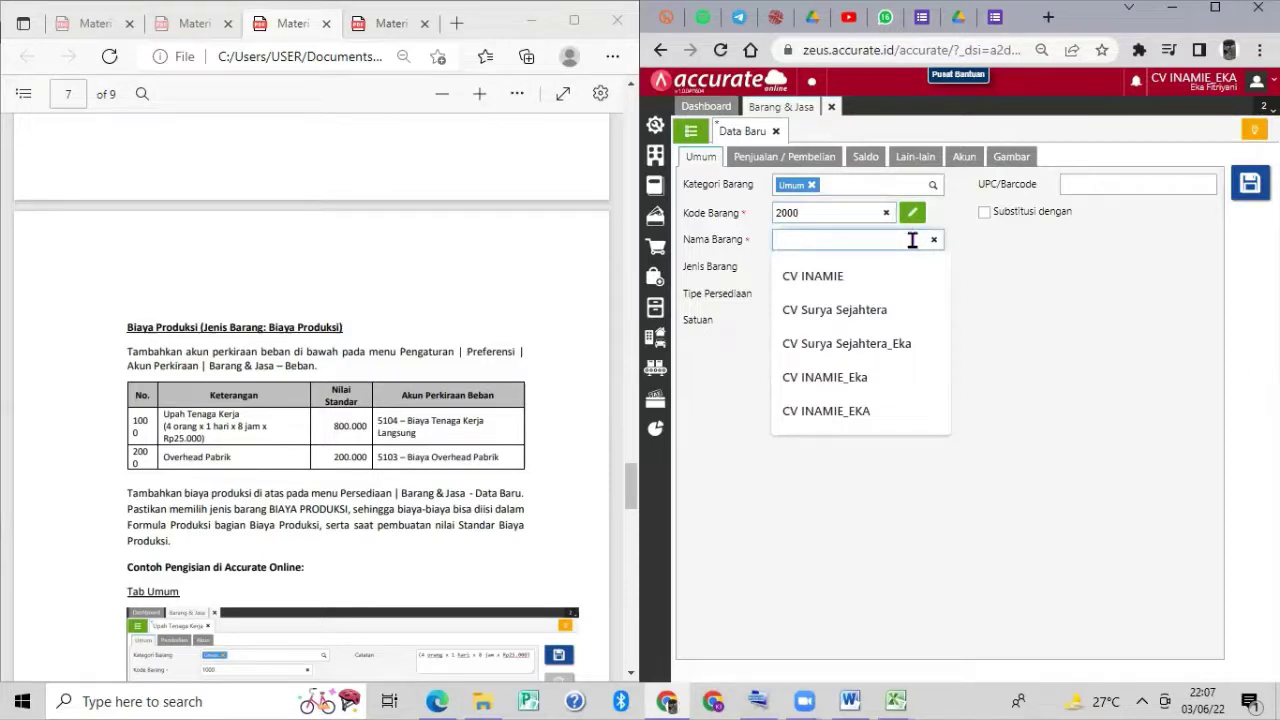
type("OV")
key("BackSpace")
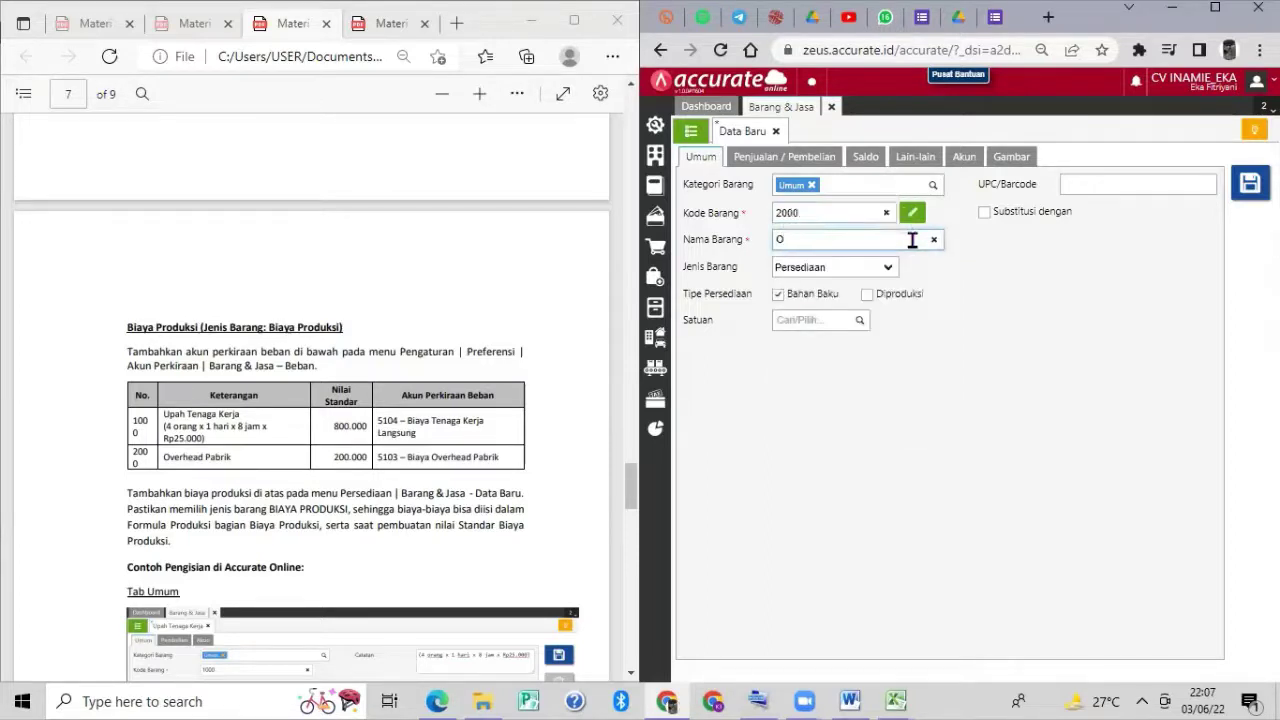
type("ver")
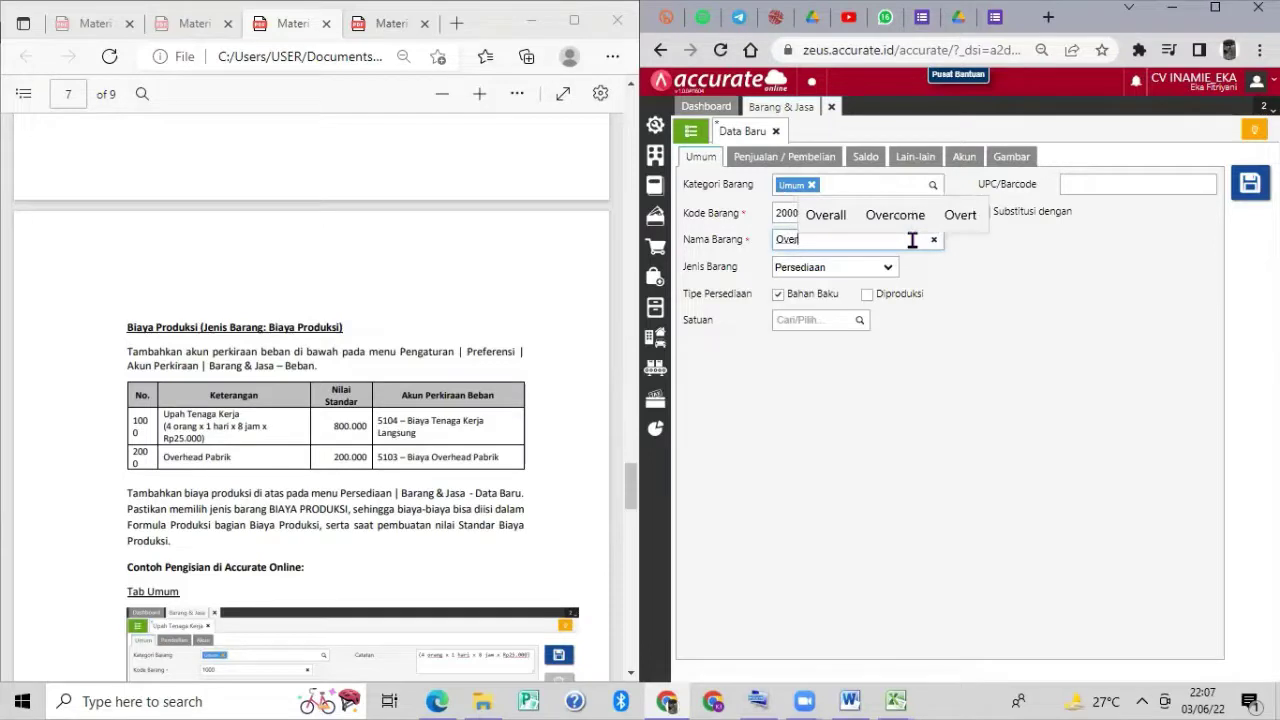
type("head P")
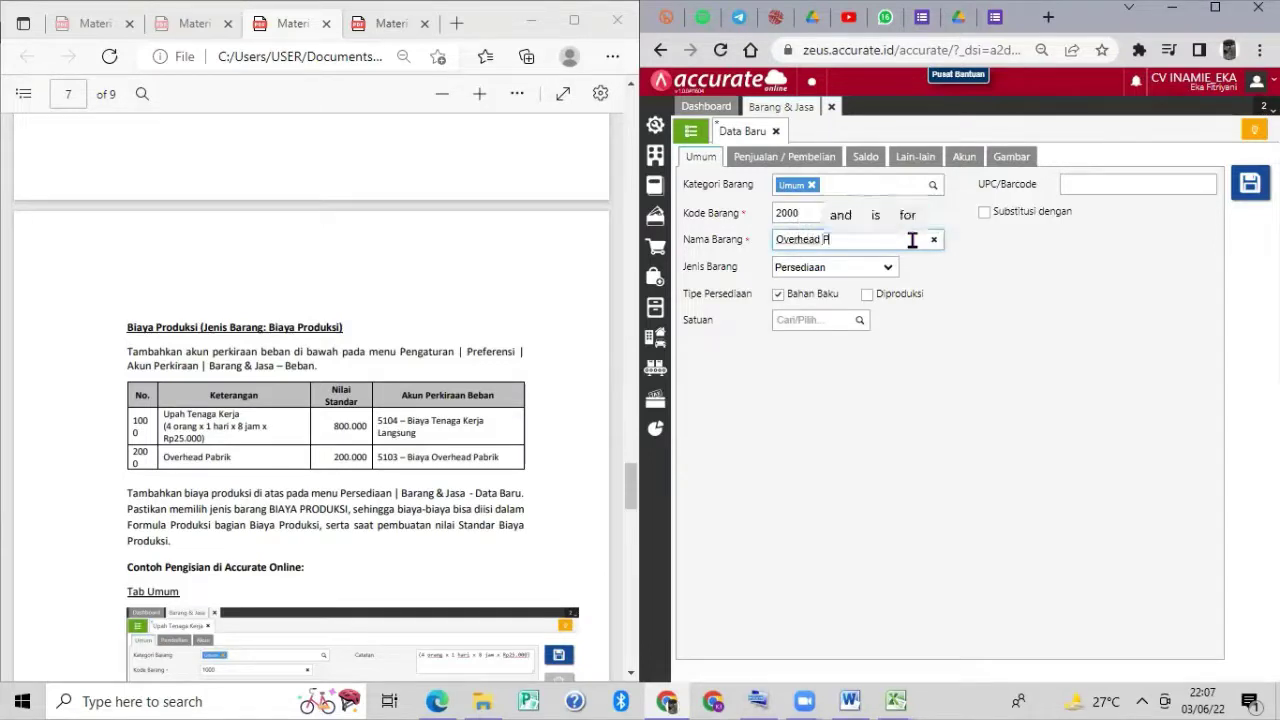
type("abik")
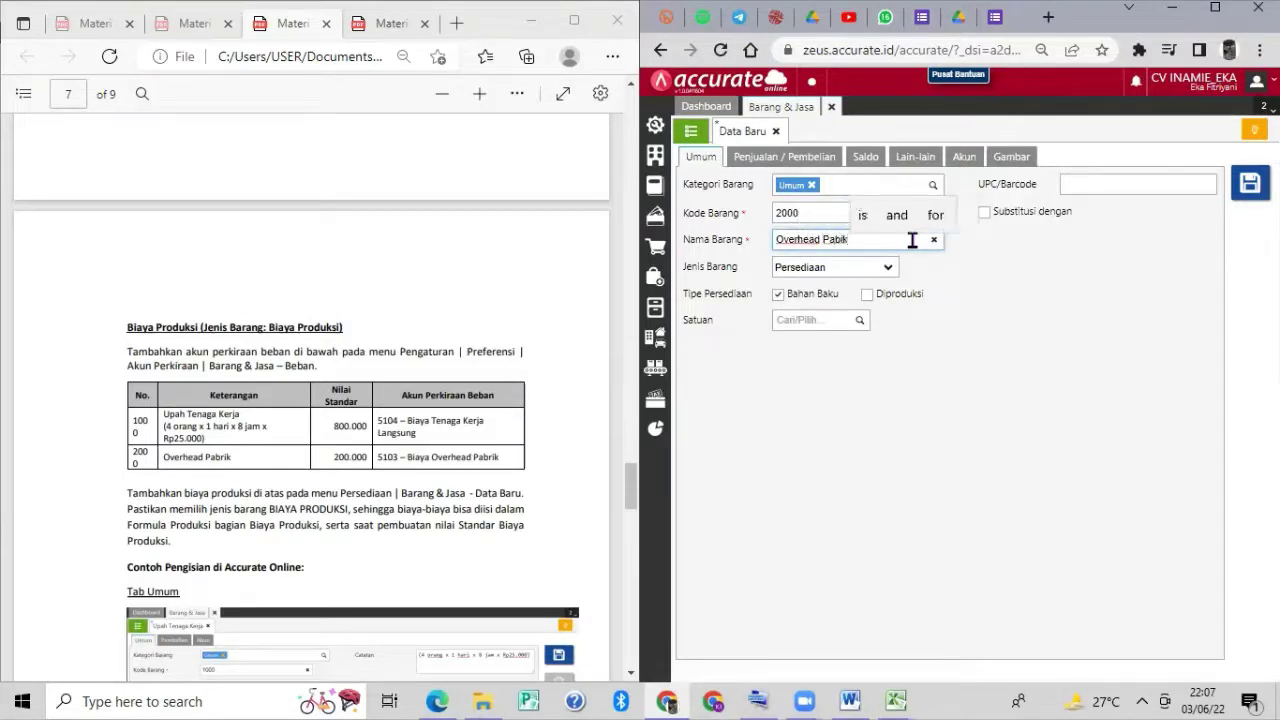
key("BackSpace")
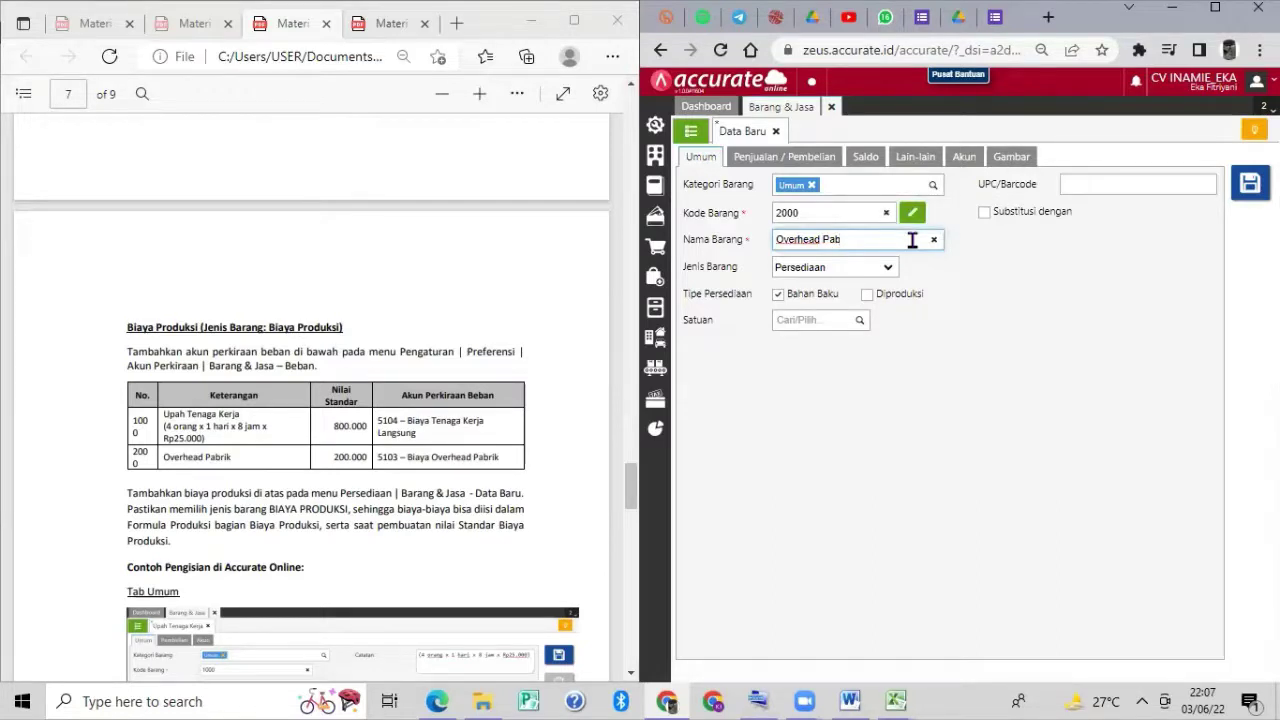
type("rik")
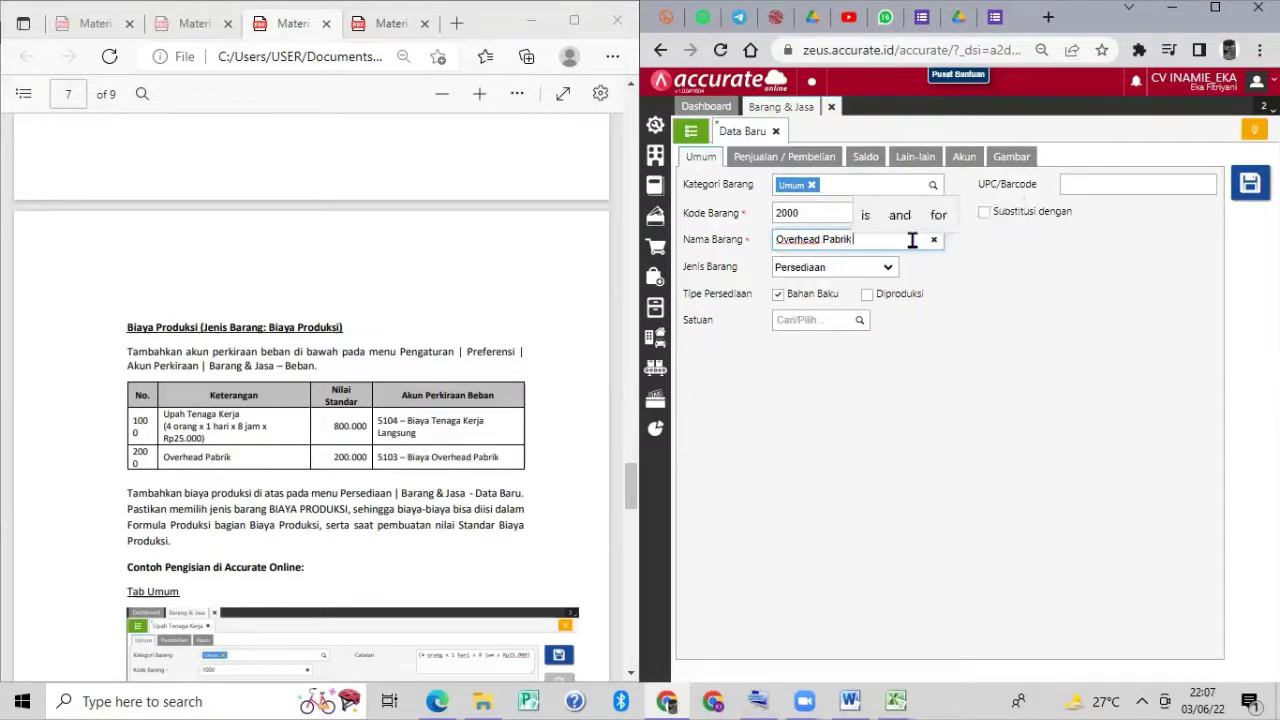
left_click(887, 267)
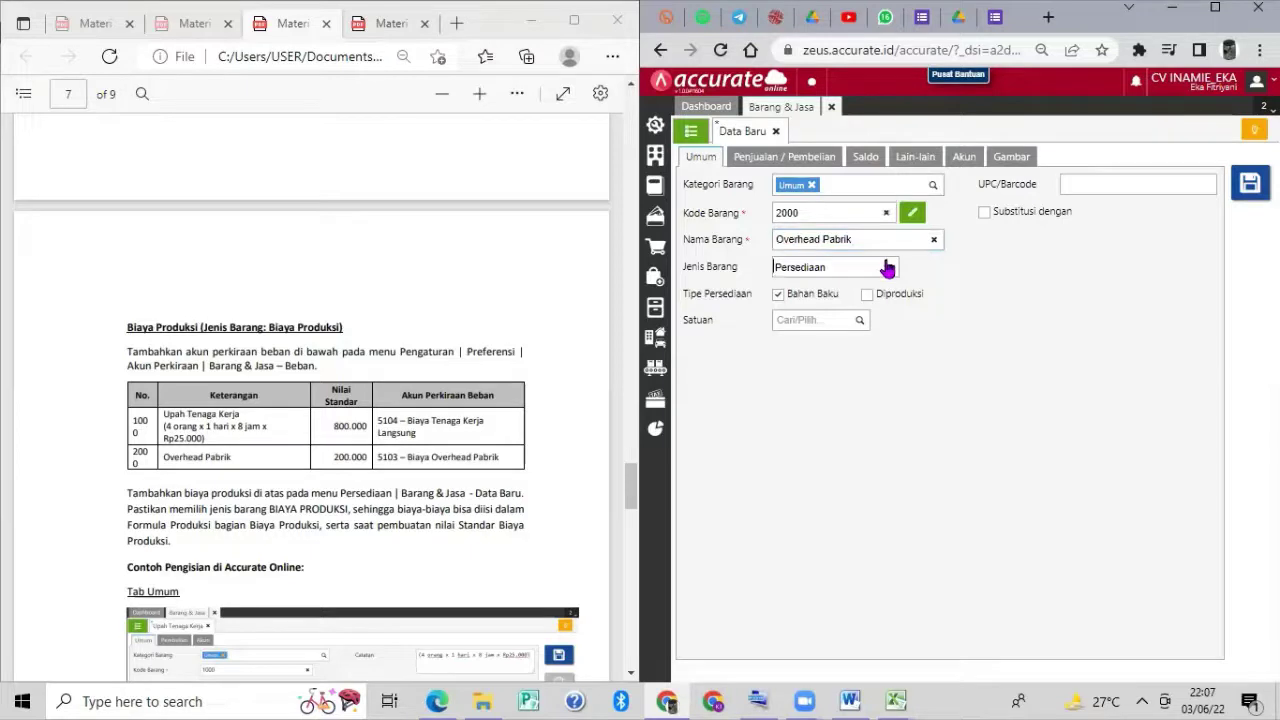
Make Overhead Pabrik a Biaya Produksi item with expense account 5103 Biaya Overhead Pabrik, and save it.
left_click(887, 267)
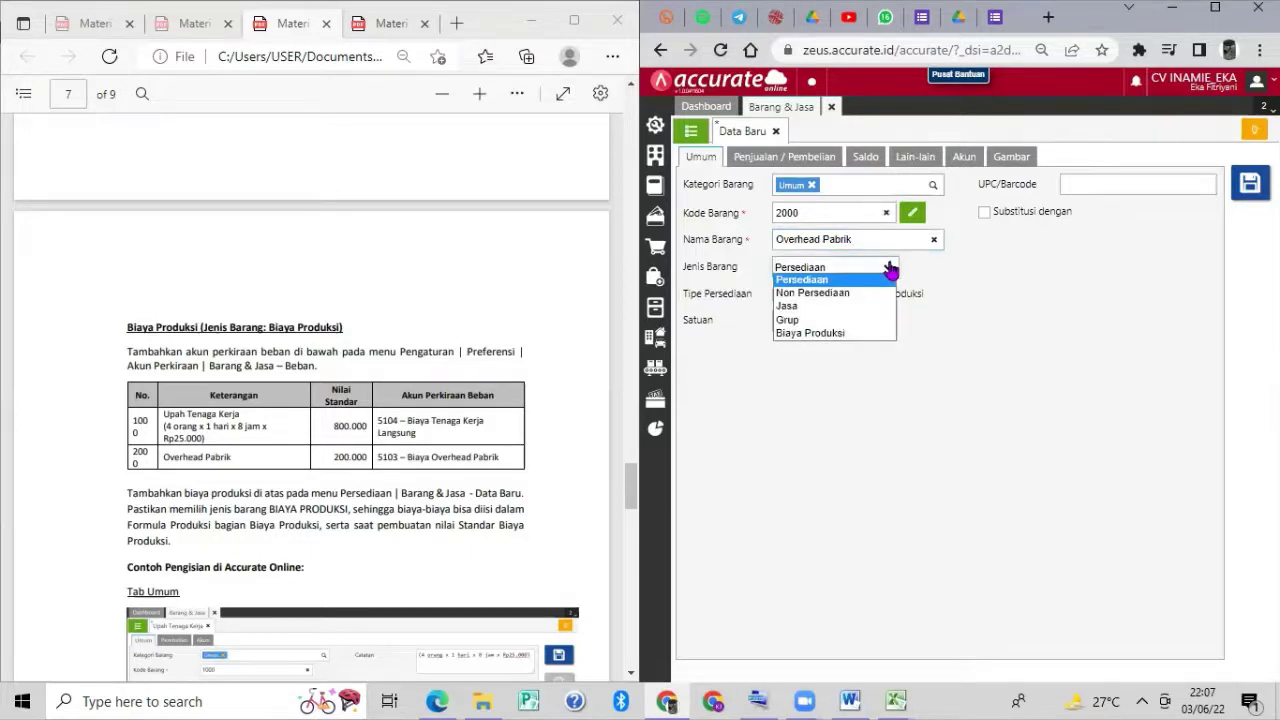
left_click(860, 337)
left_click(1076, 180)
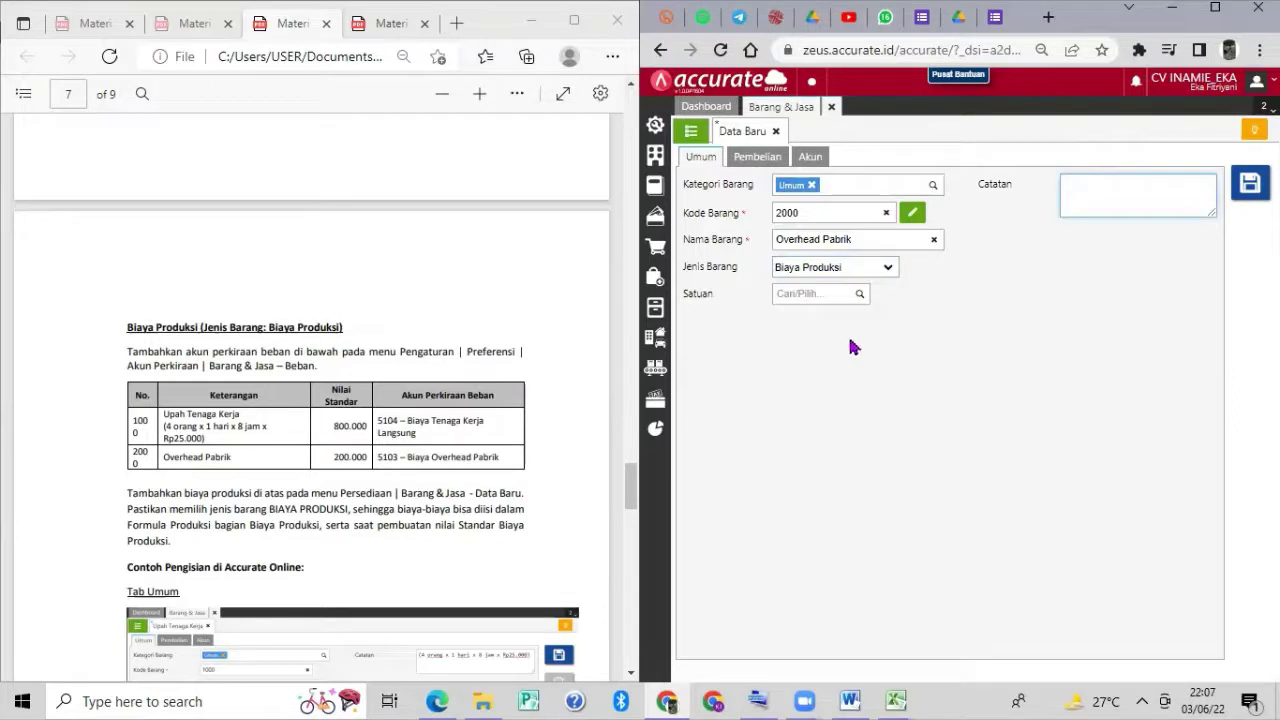
left_click(820, 157)
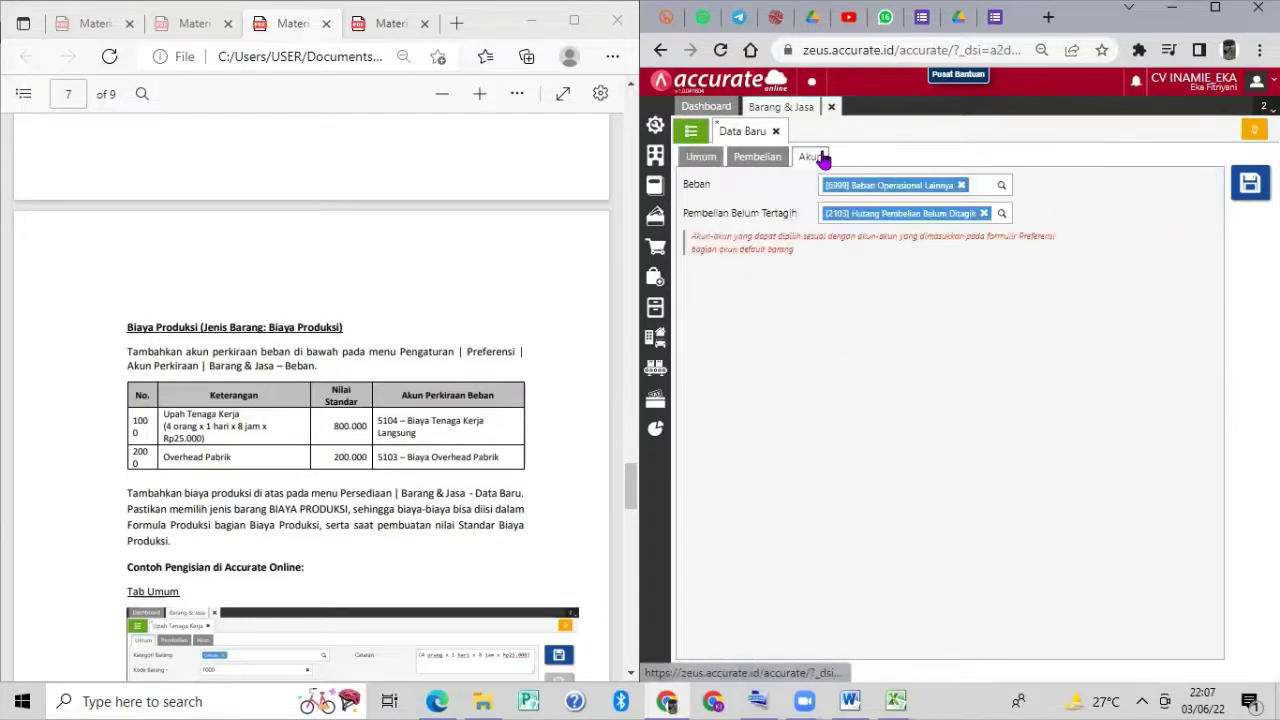
left_click(1001, 186)
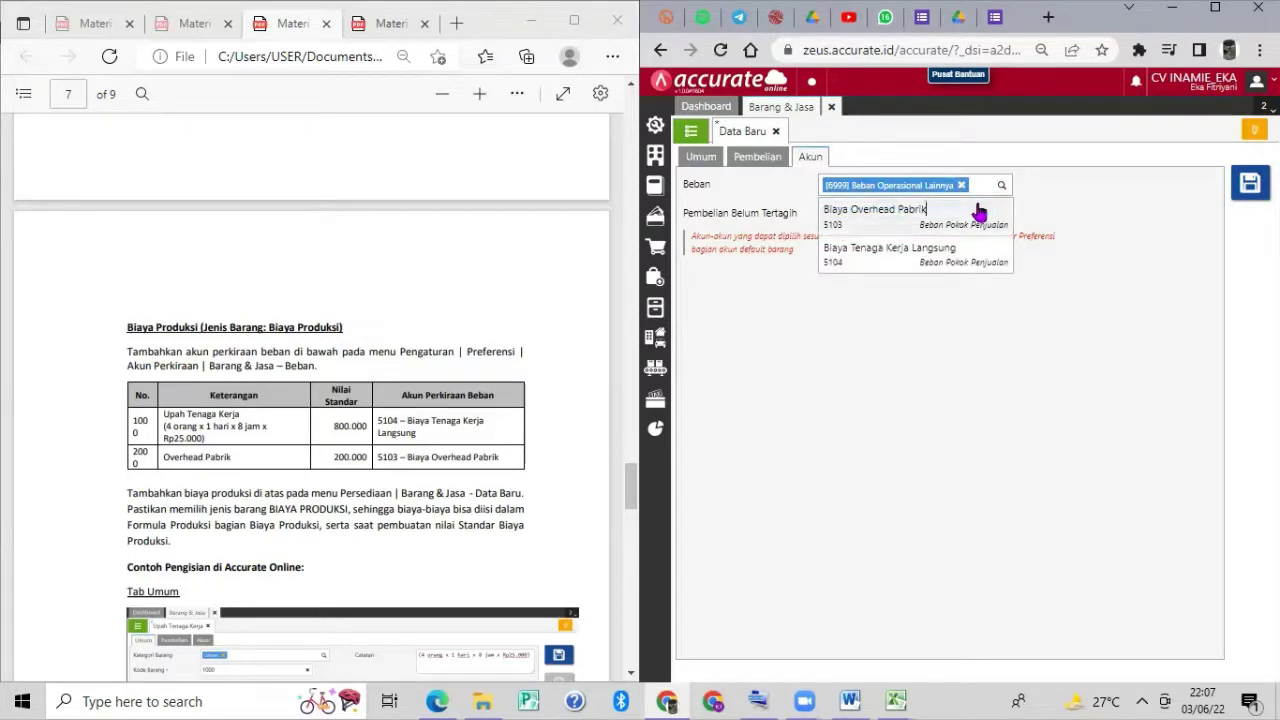
left_click(978, 211)
left_click(1243, 184)
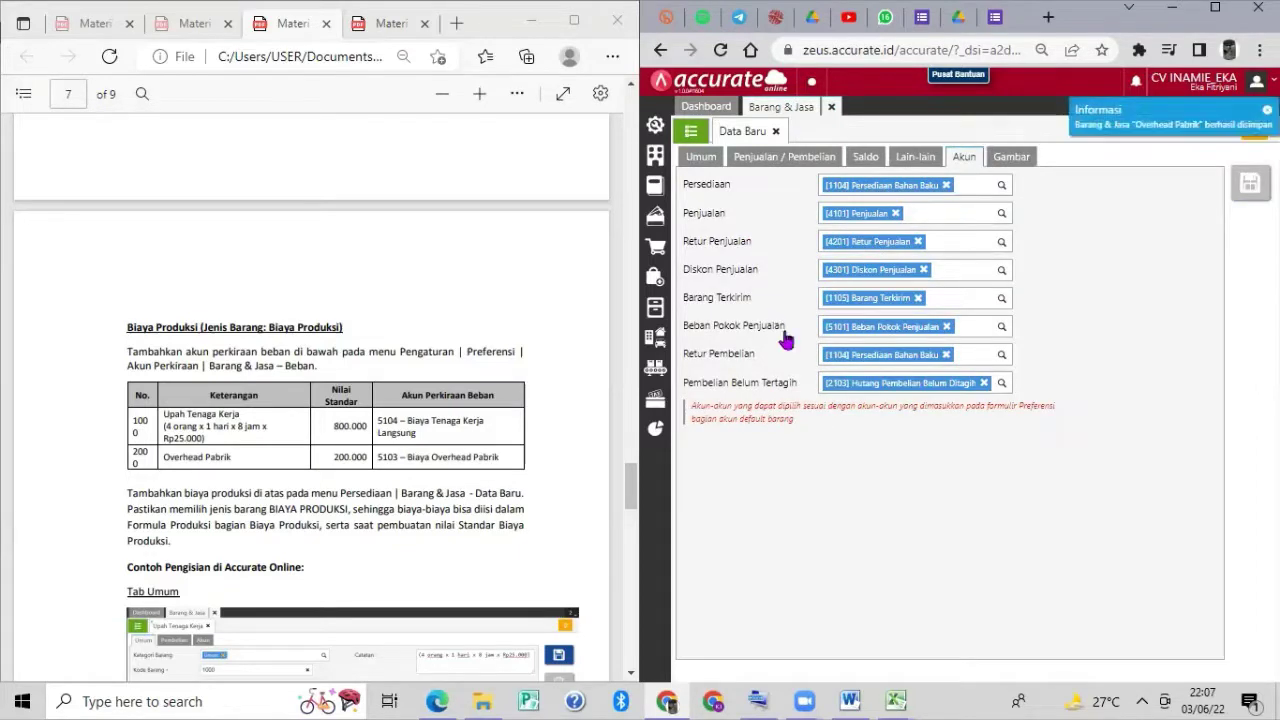
Close the Barang & Jasa records and open a new Tahapan Produksi form from Manufaktur.
left_click_drag(785, 330, 1190, 80)
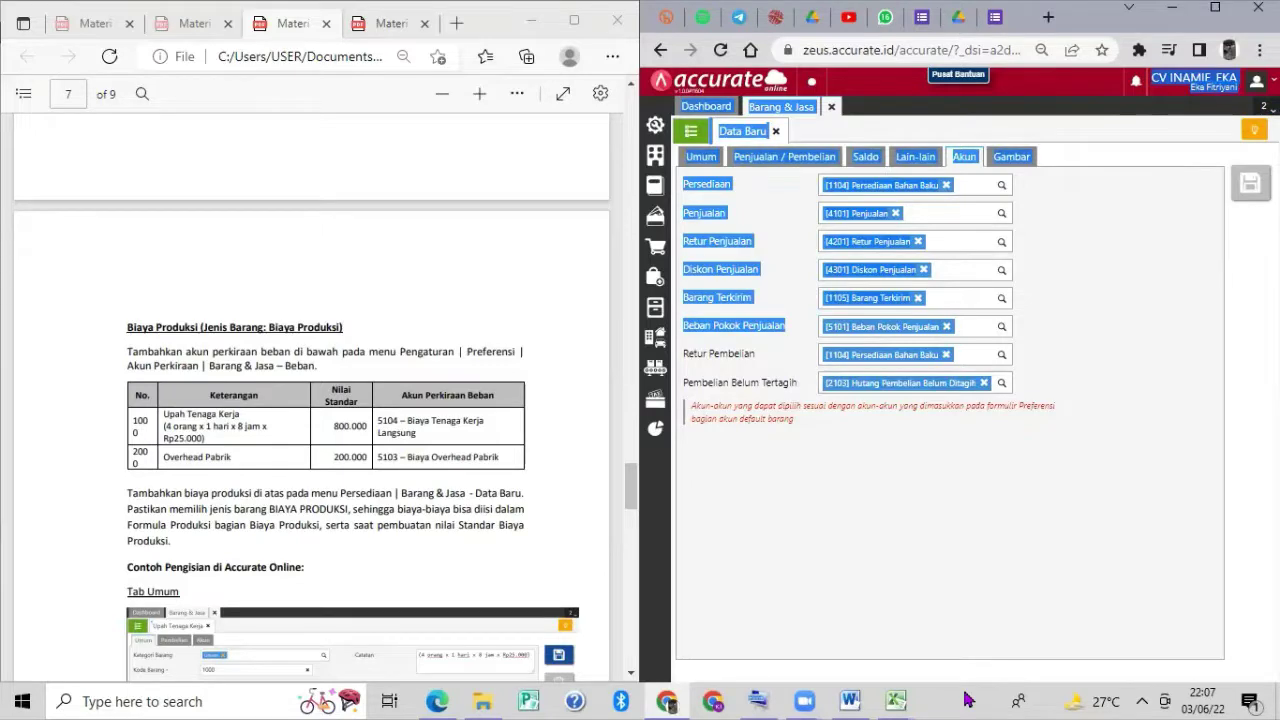
scroll(425, 442, "down", 4)
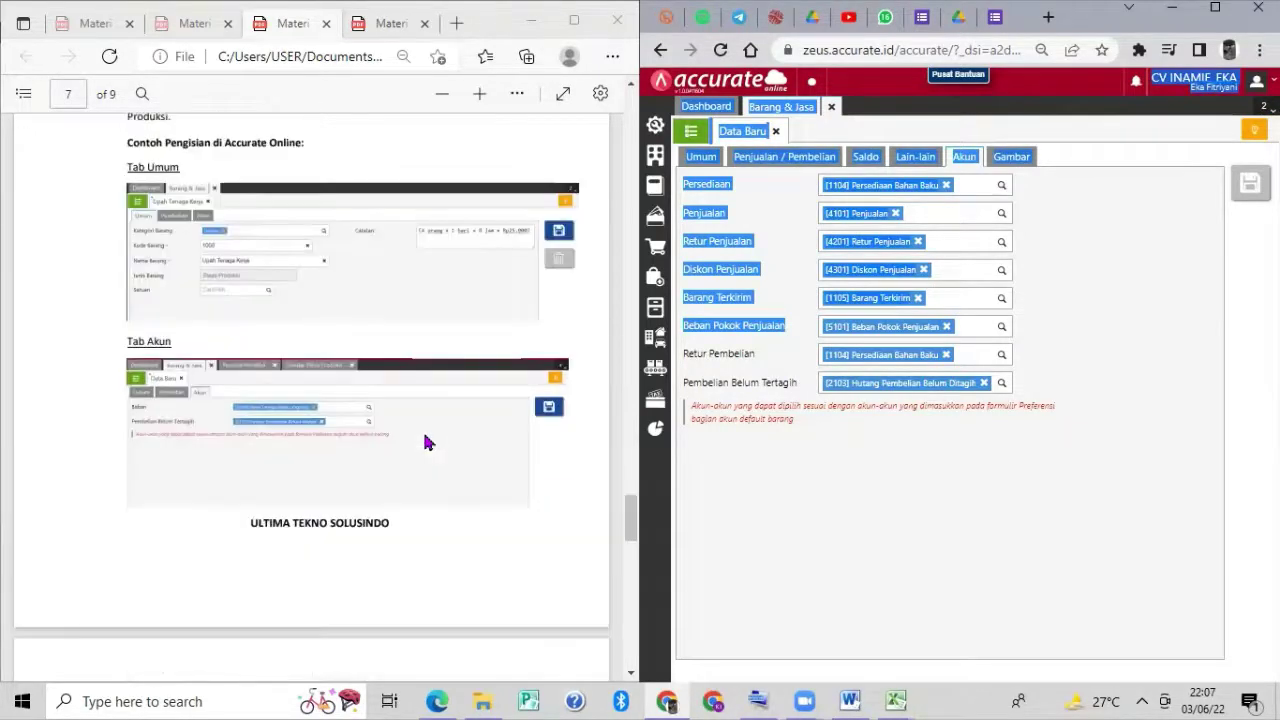
scroll(425, 442, "down", 5)
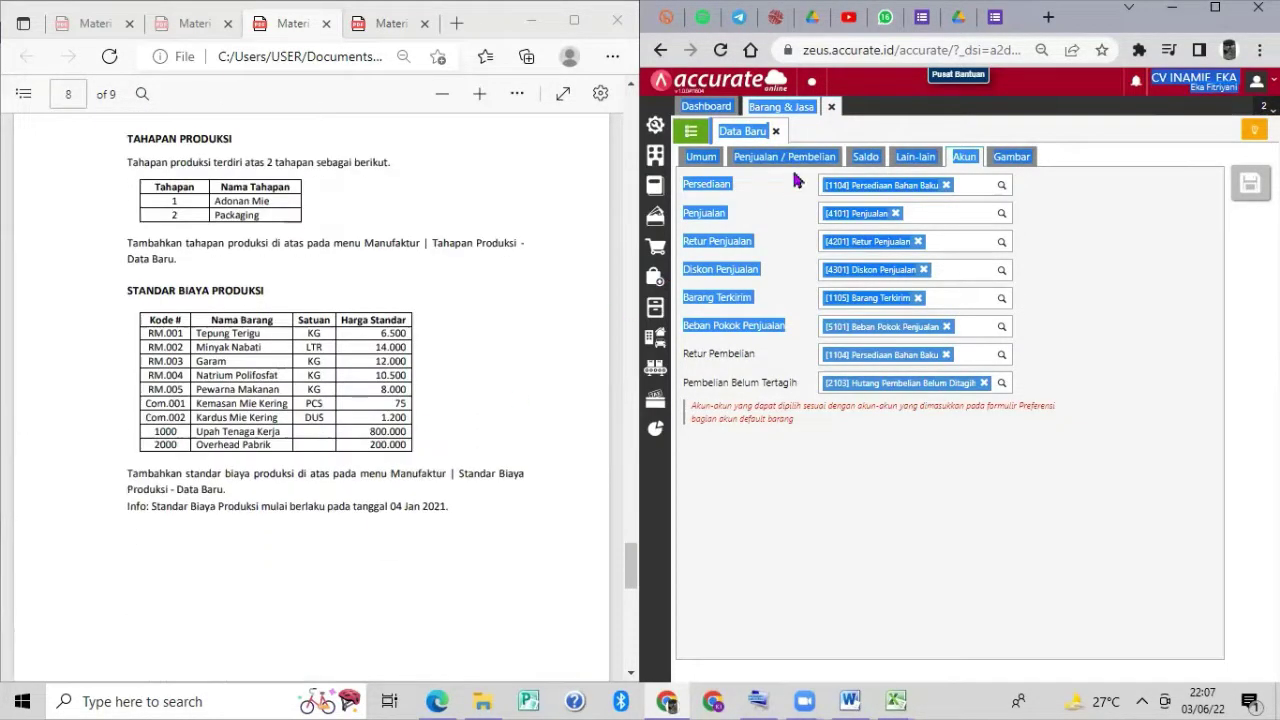
left_click(833, 107)
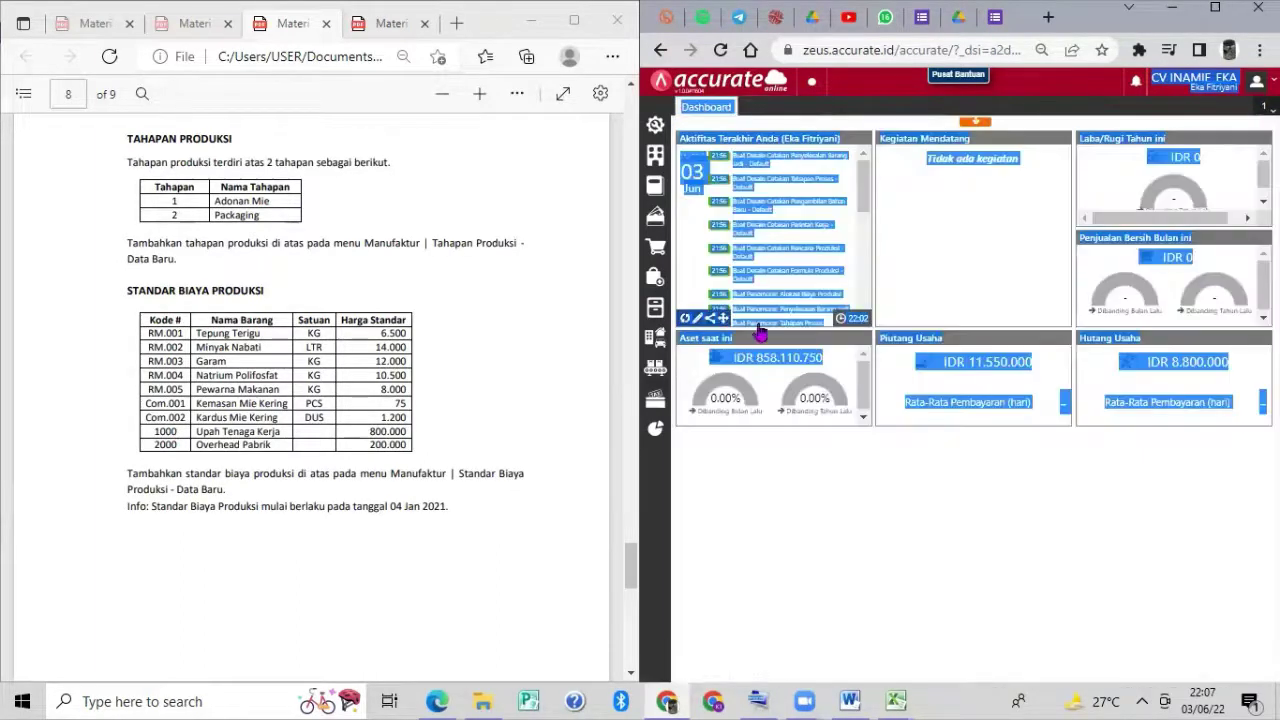
left_click(788, 489)
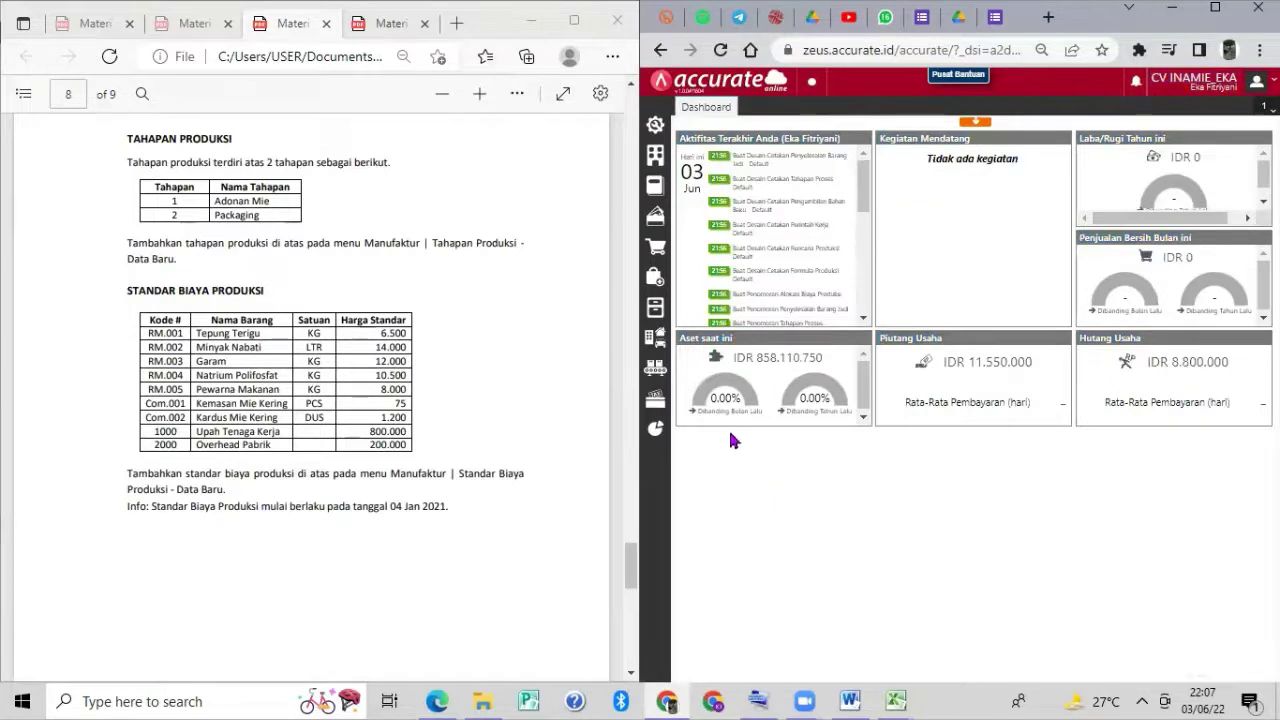
left_click(655, 372)
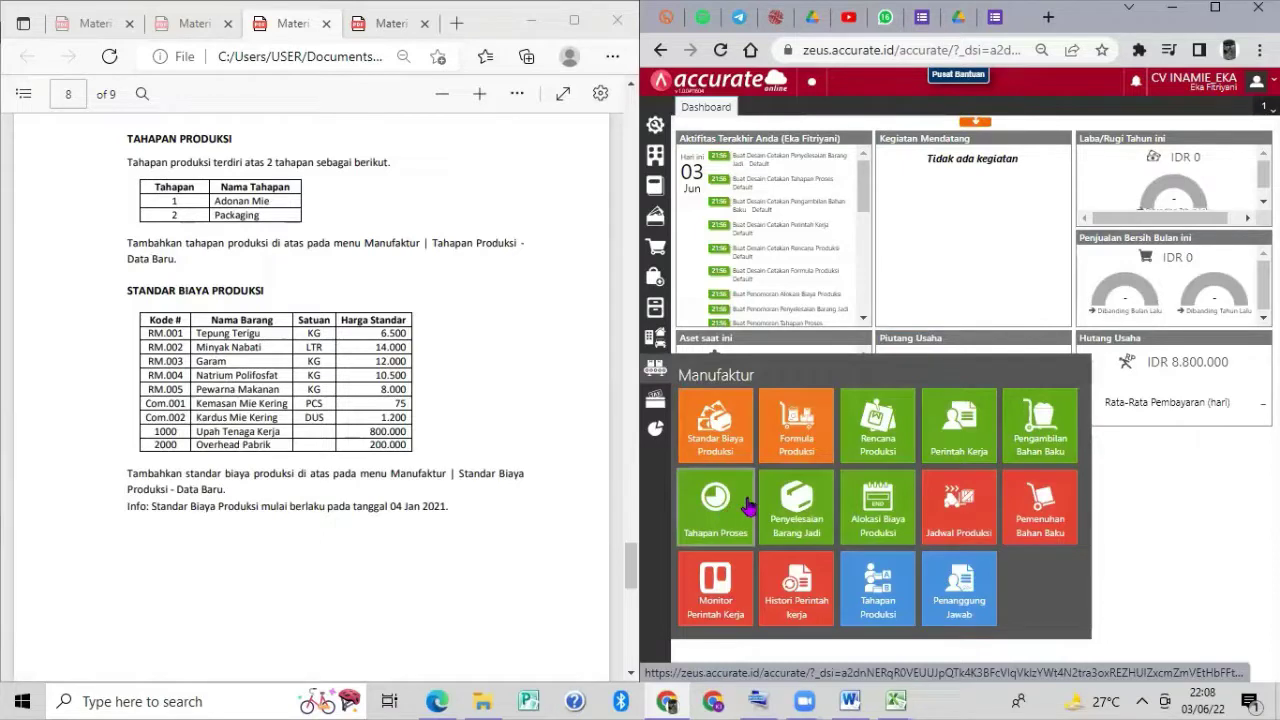
left_click(873, 605)
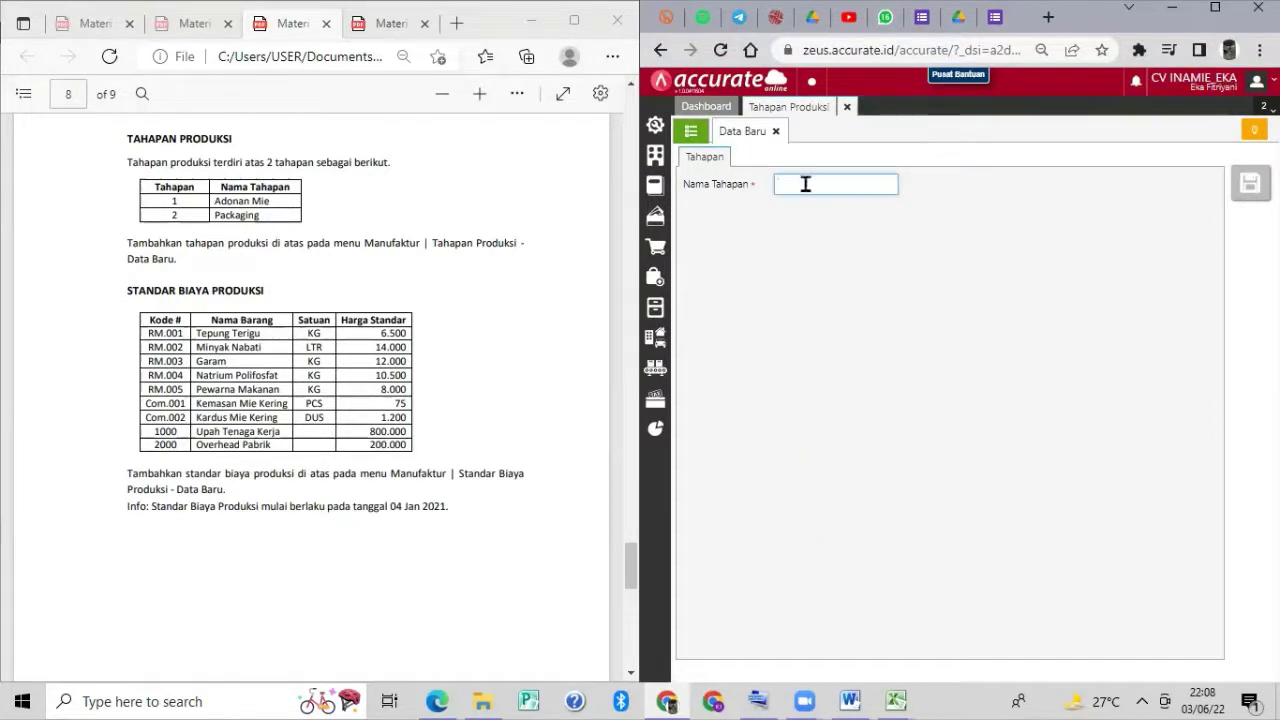
Save the stages 'Adonan Mie' and 'Packaging', then close the stage tabs.
type("d")
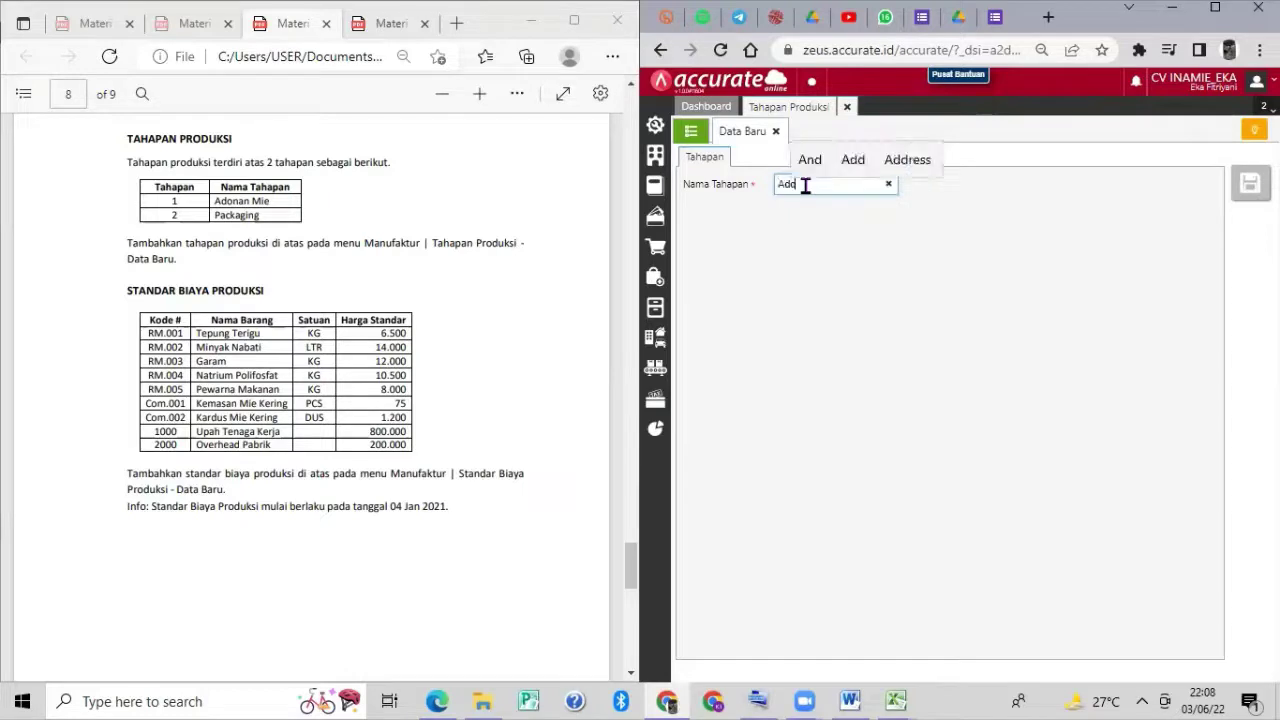
type("onan Mie")
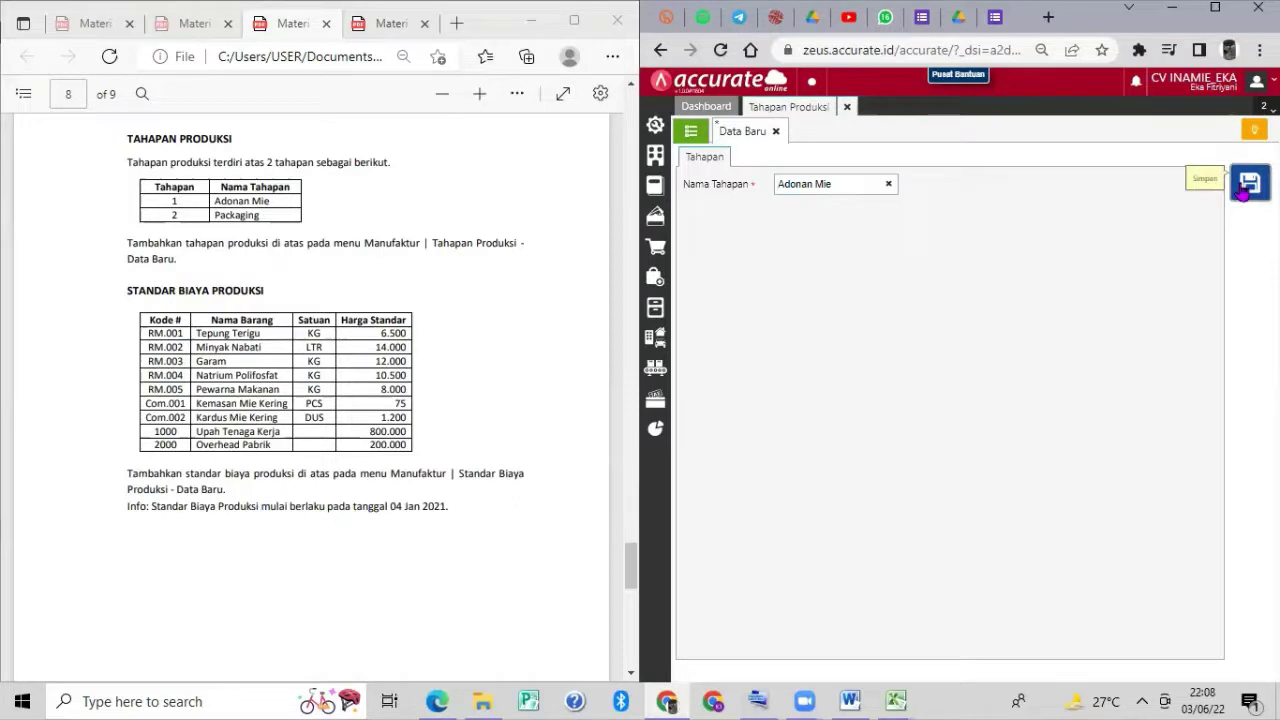
left_click(1245, 186)
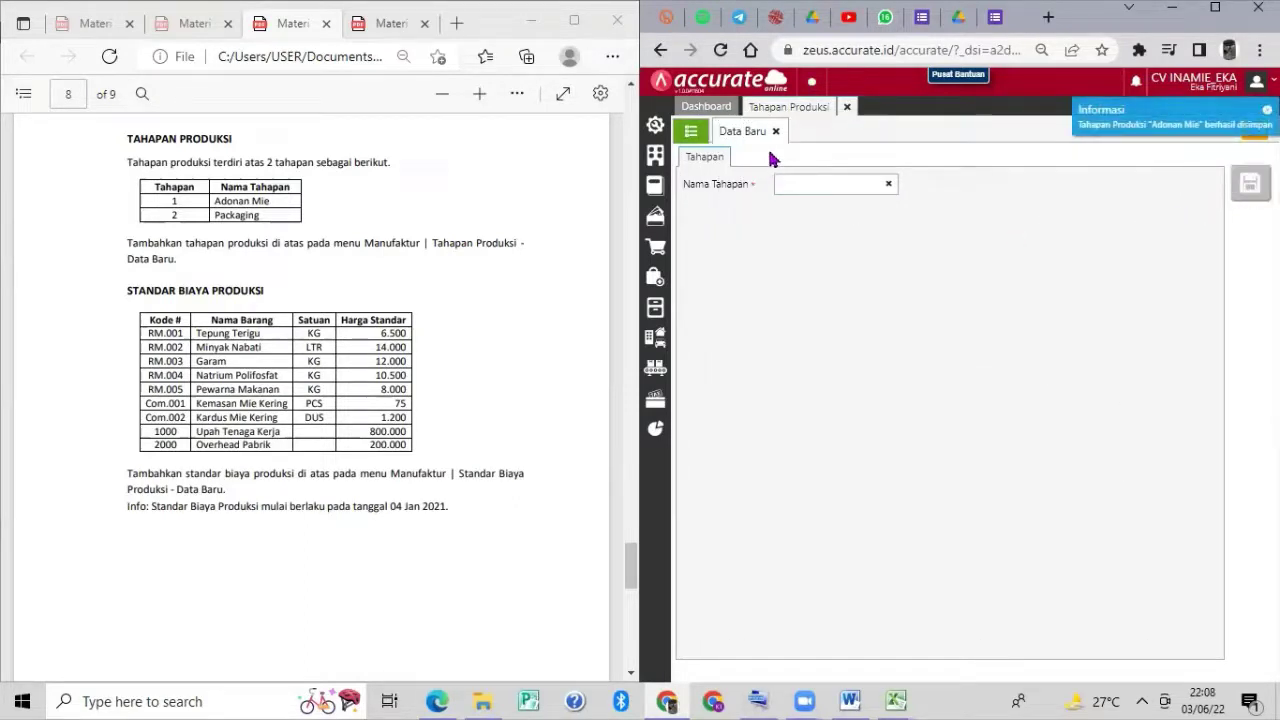
left_click(778, 186)
type("P")
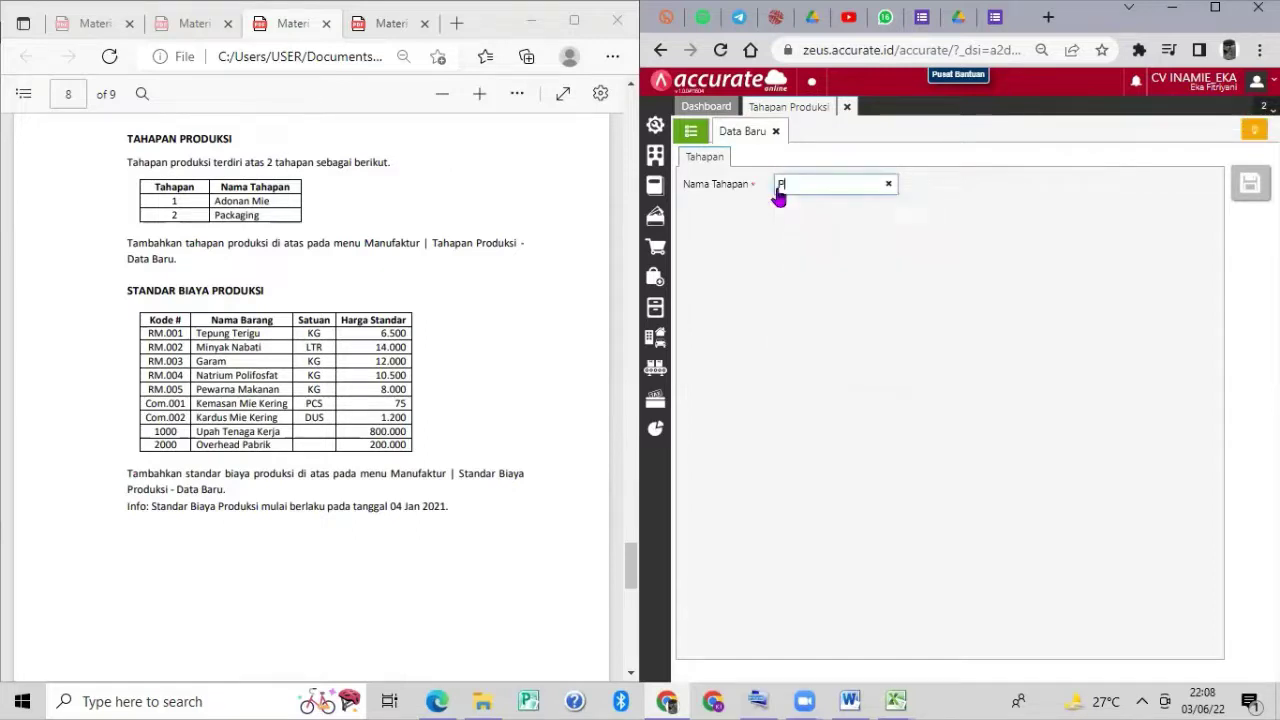
type("ack")
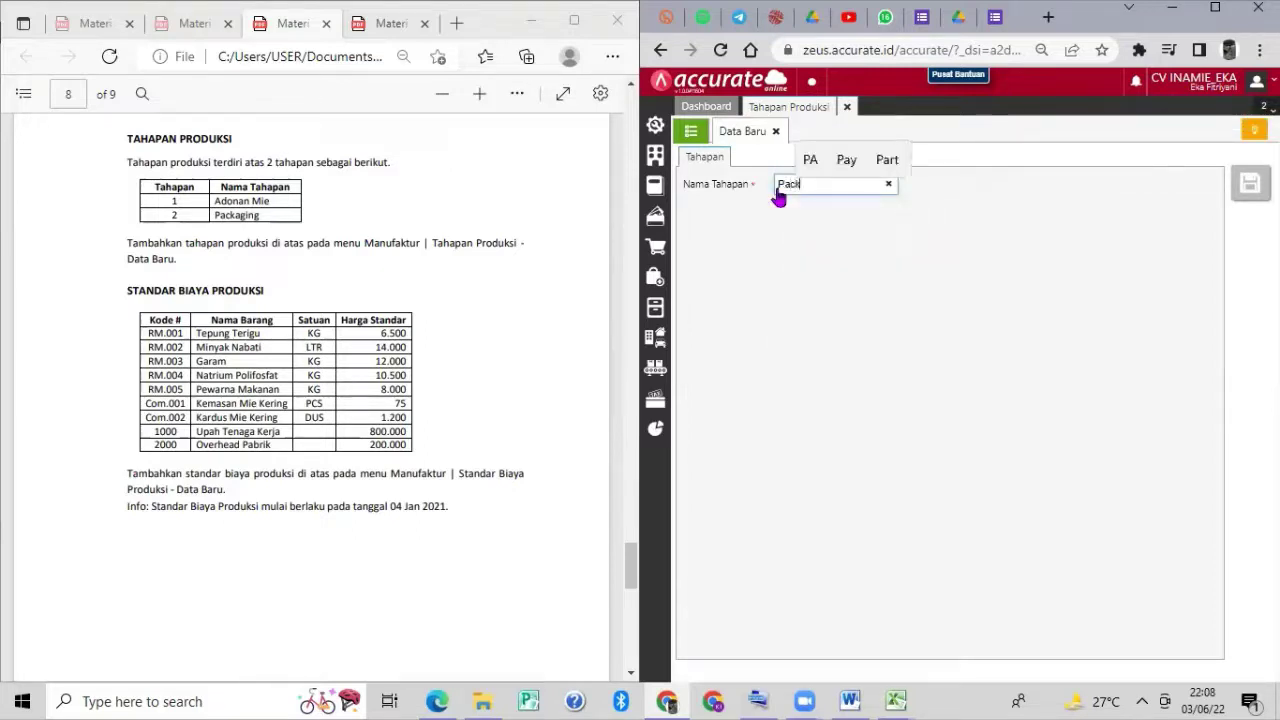
type("aging")
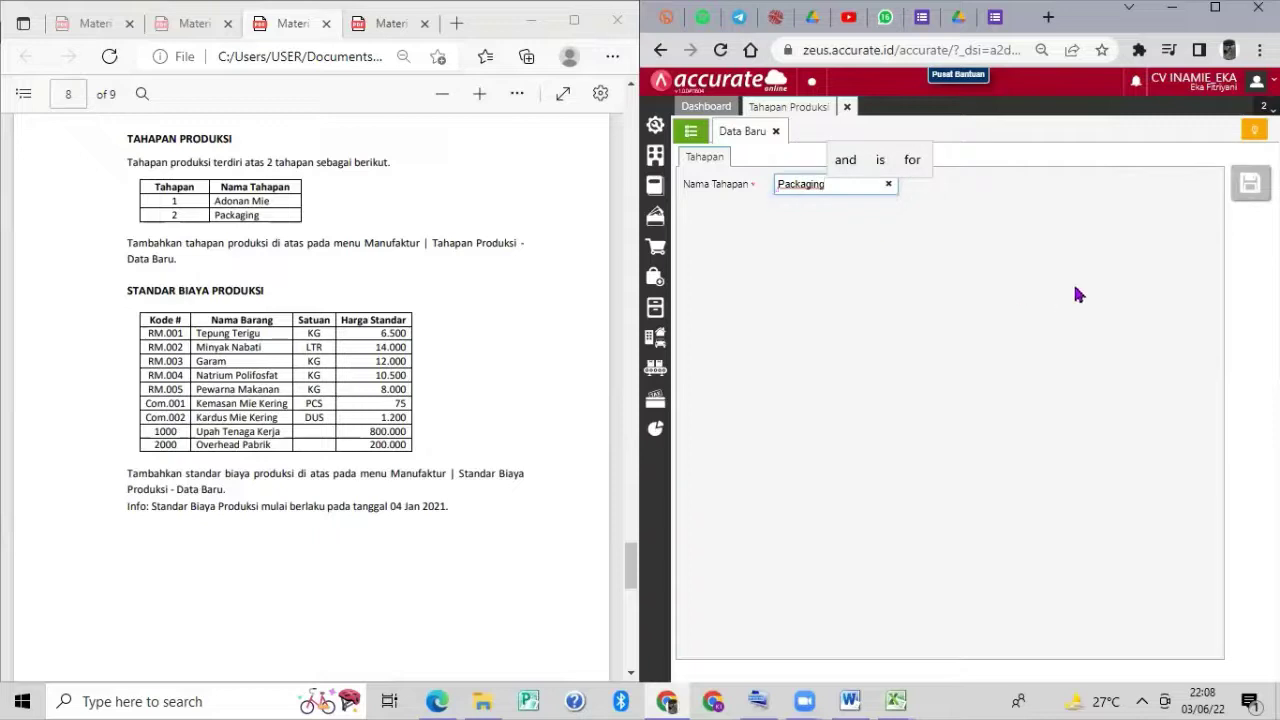
left_click(1249, 184)
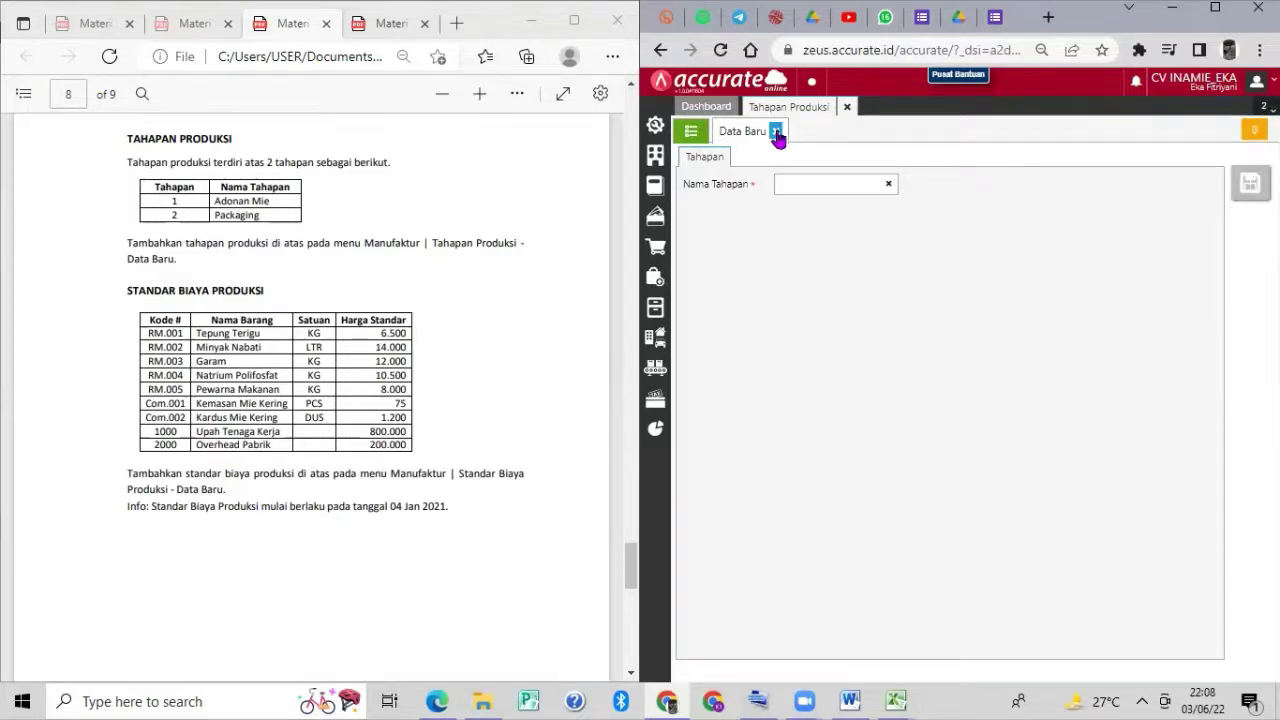
left_click(776, 133)
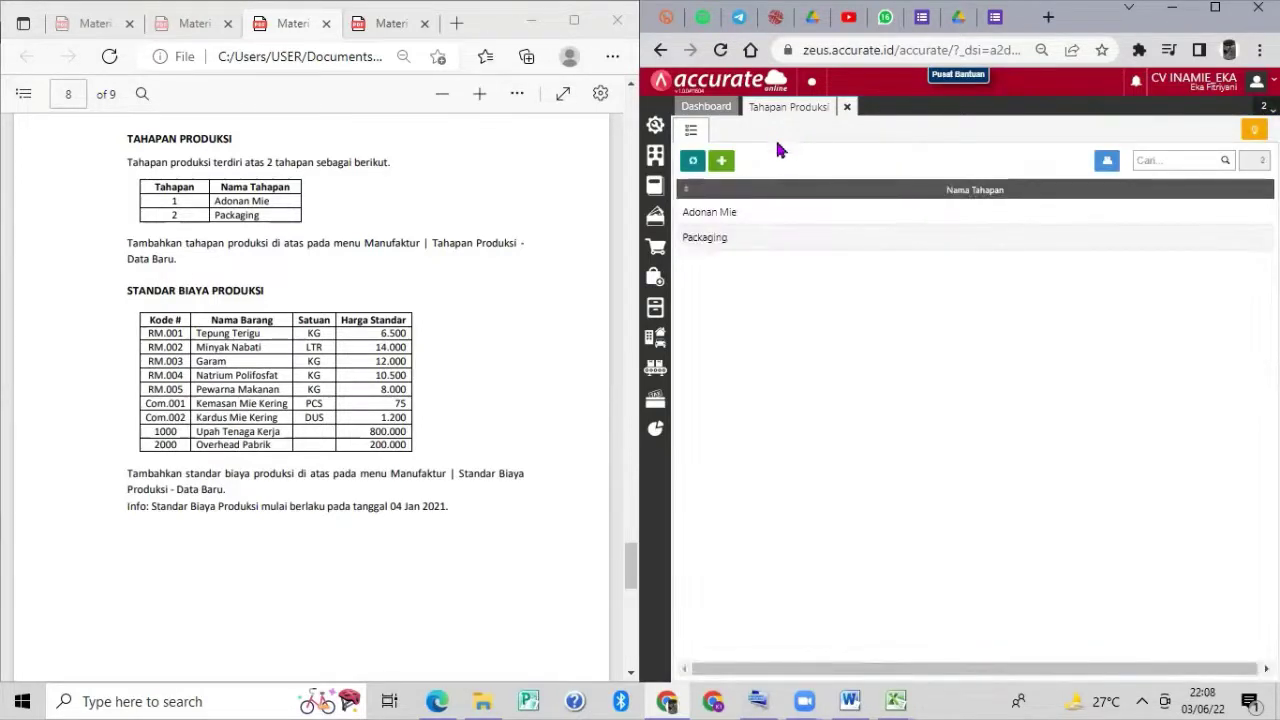
left_click(847, 106)
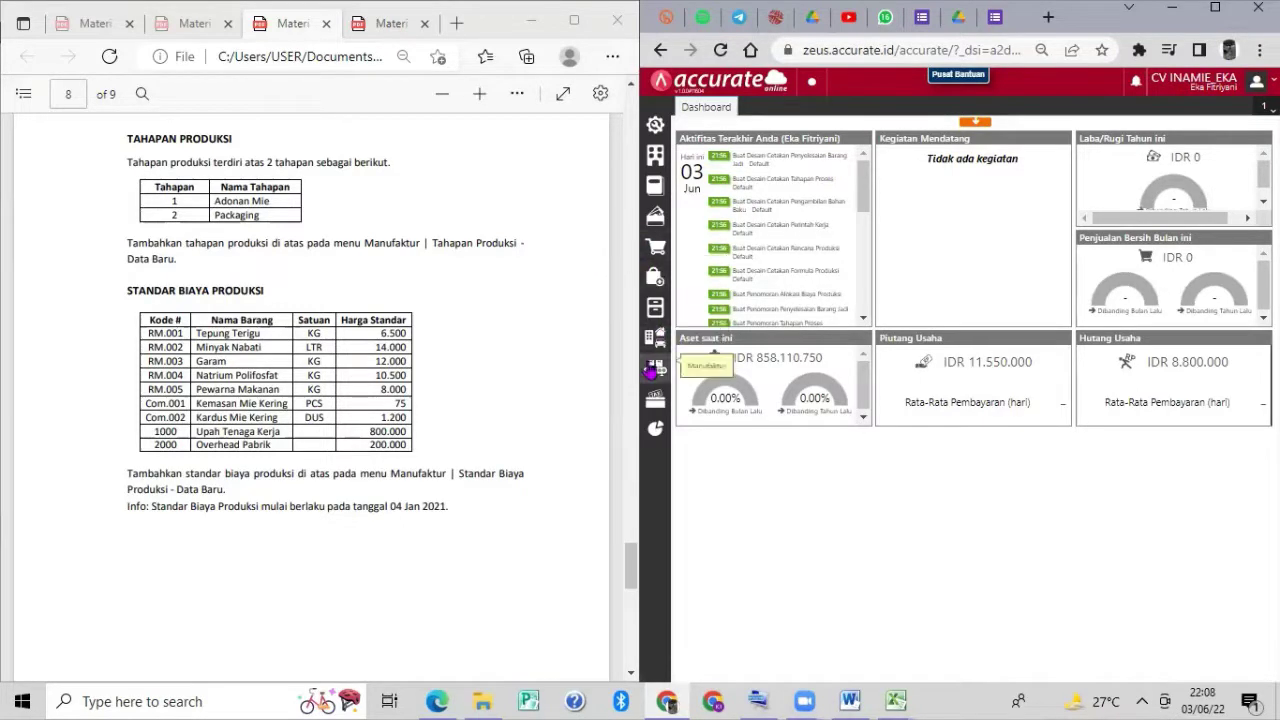
Start a production cost standard effective 04/01/2021 and add Tepung Terigu at 6.500.
left_click(651, 370)
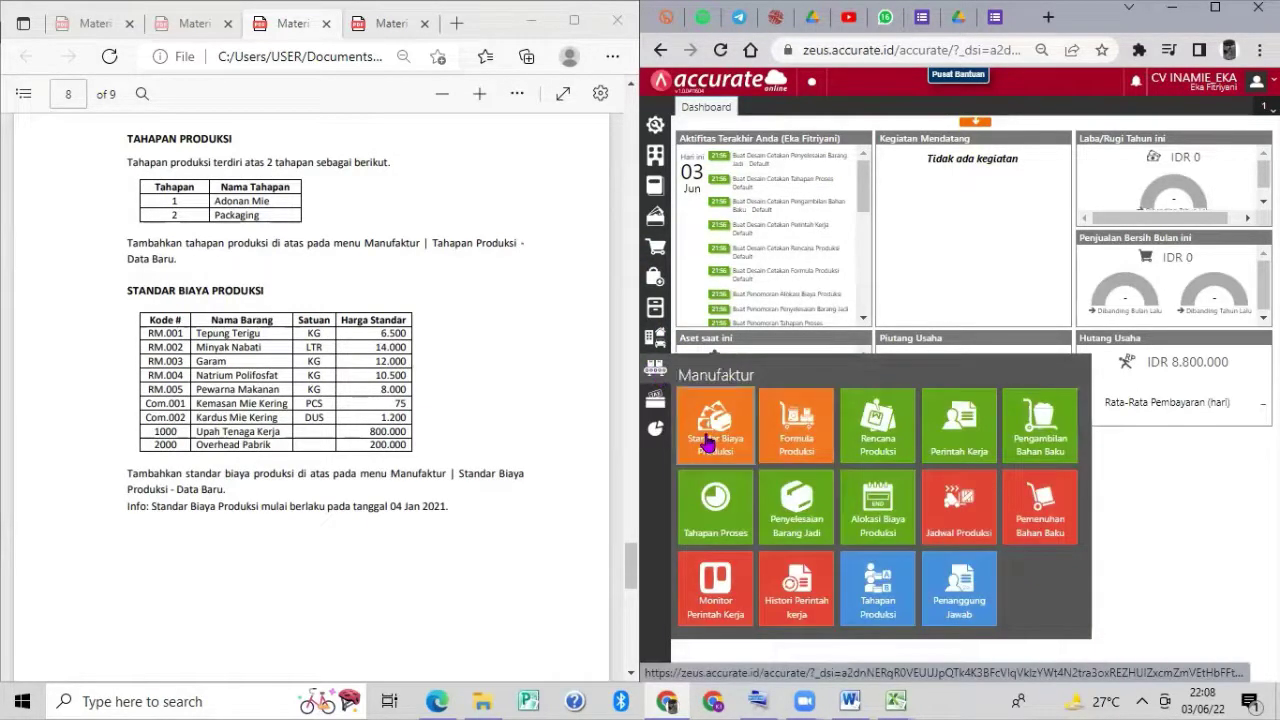
left_click(708, 442)
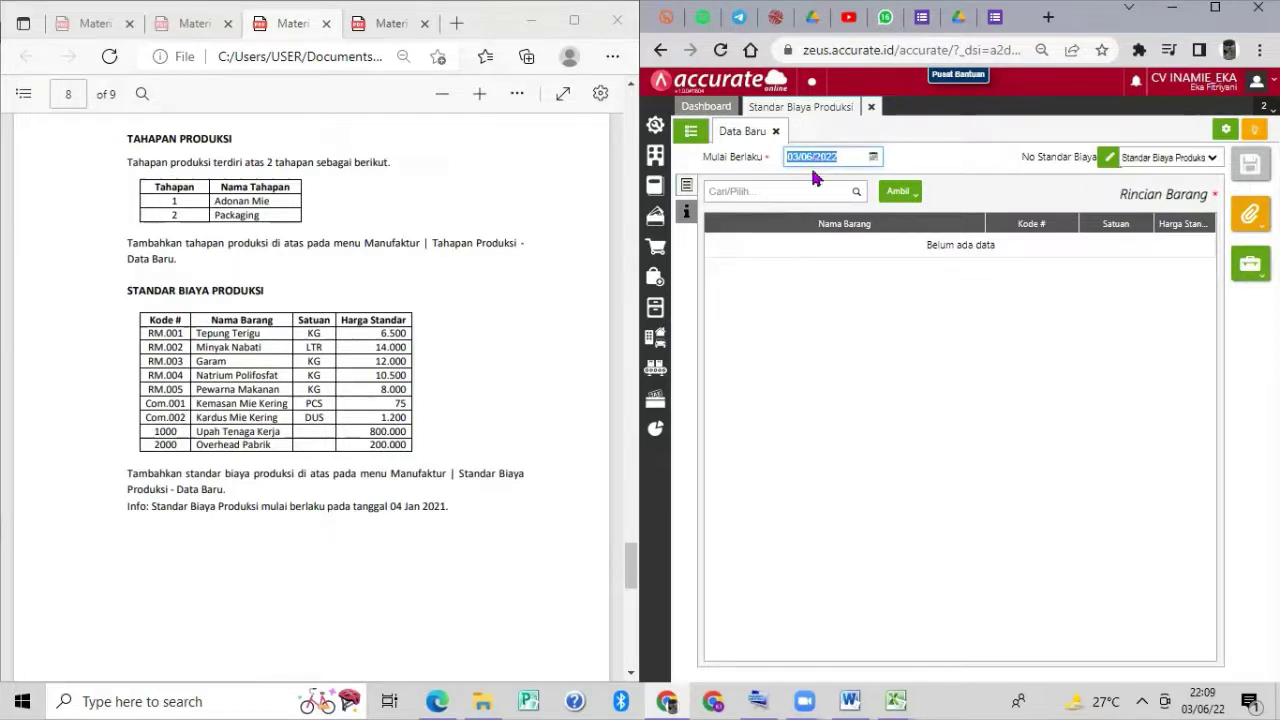
type("01")
type("4")
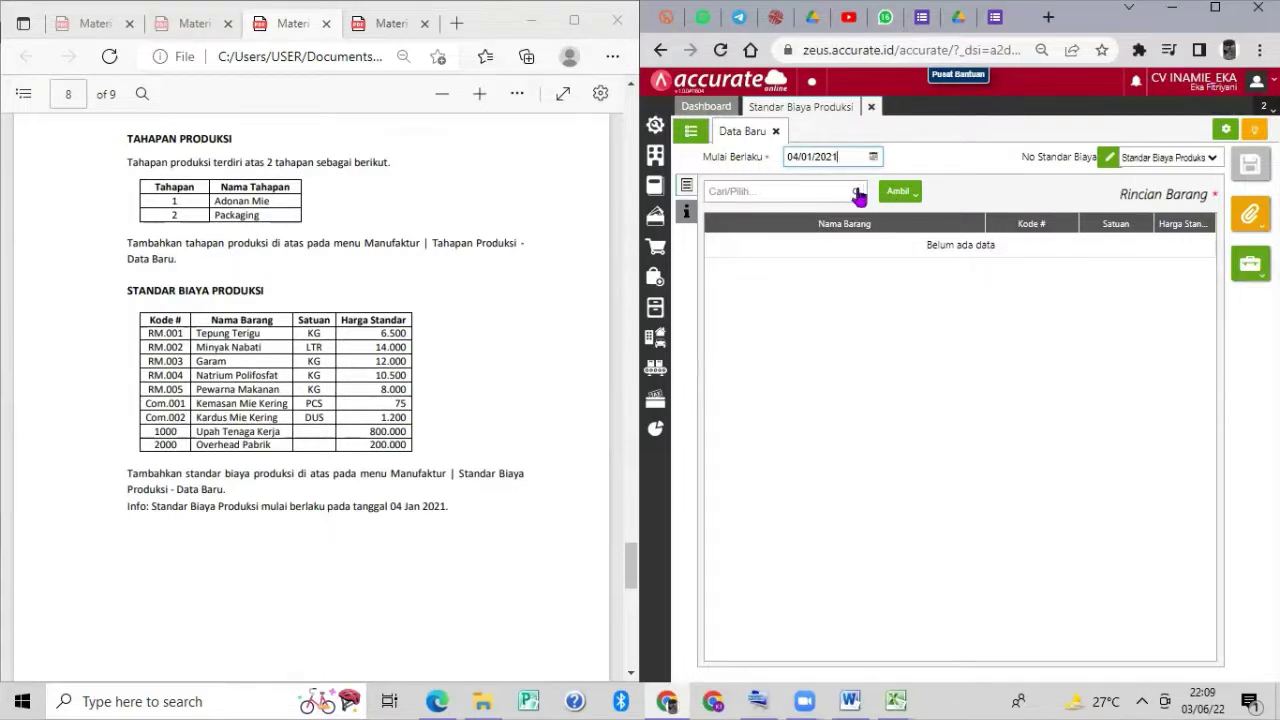
left_click(857, 193)
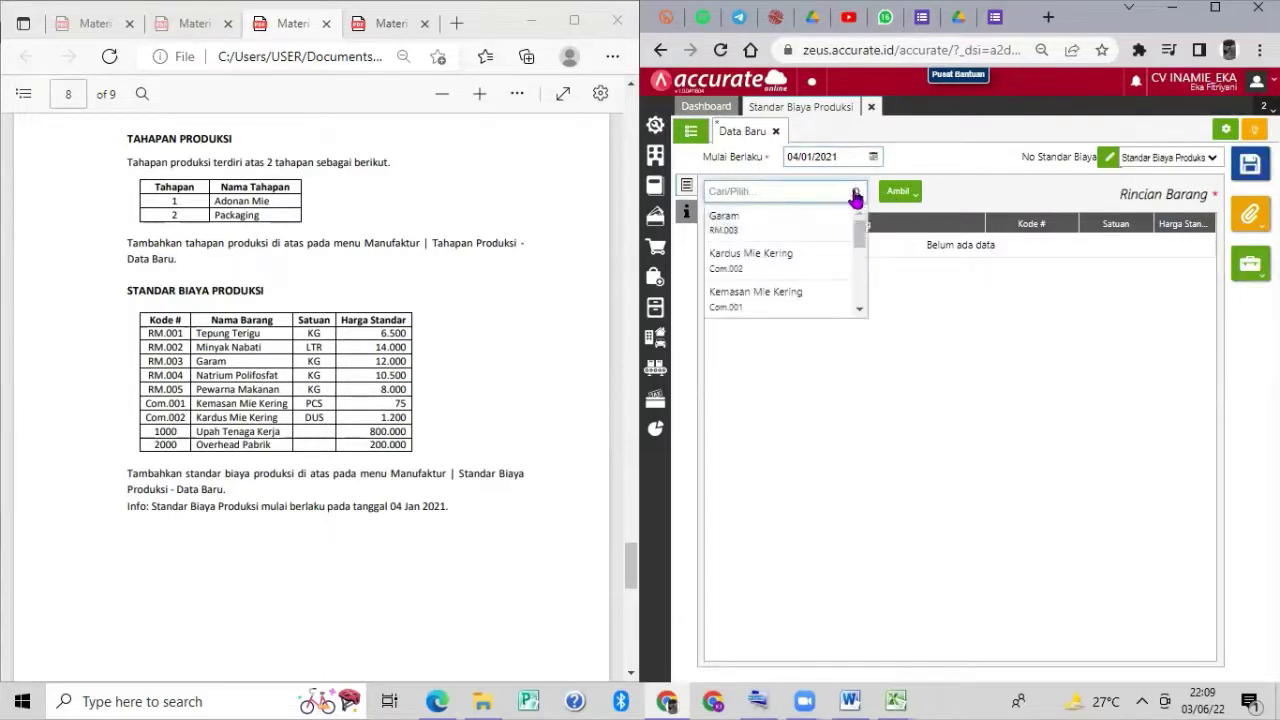
scroll(815, 232, "down", 3)
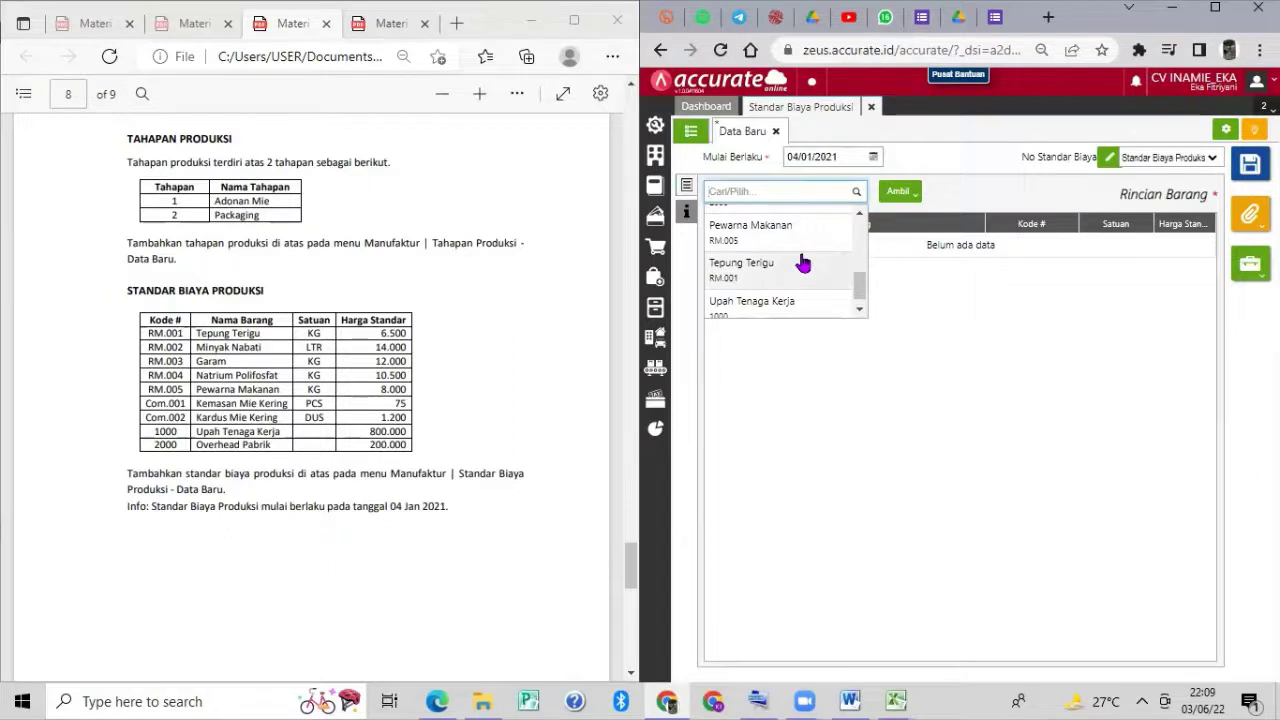
left_click(801, 264)
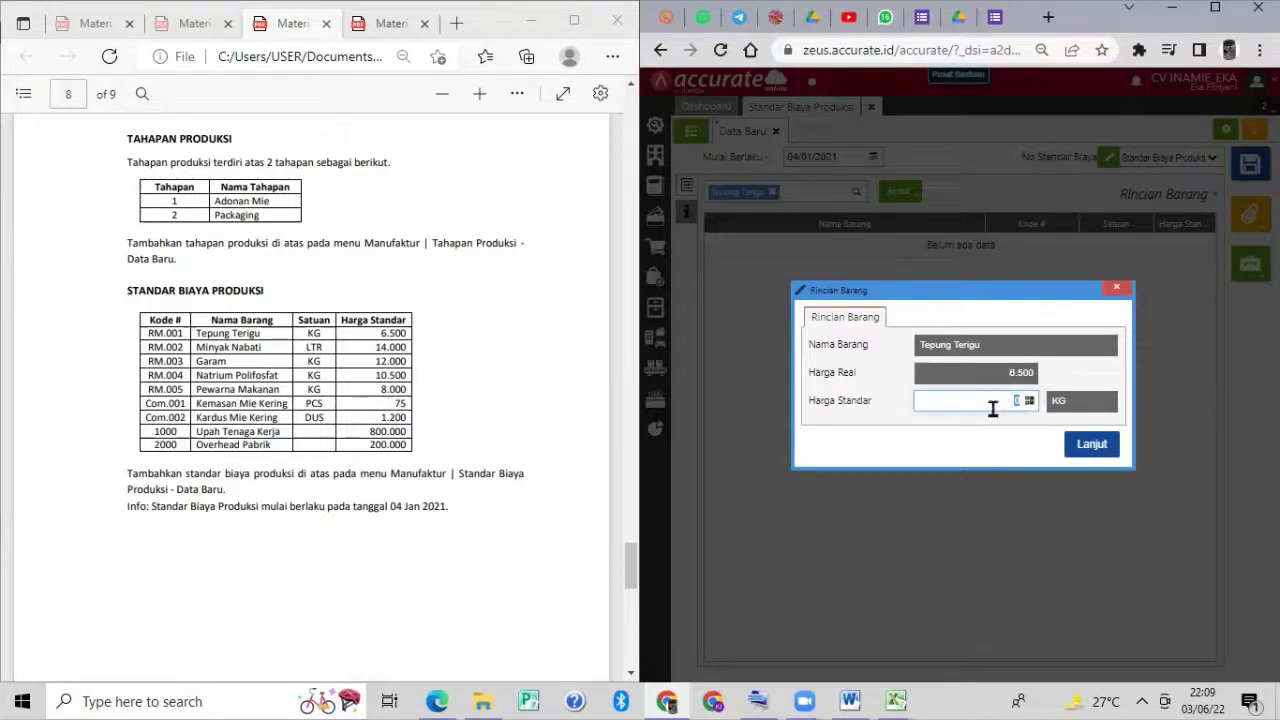
type("00")
left_click(1092, 447)
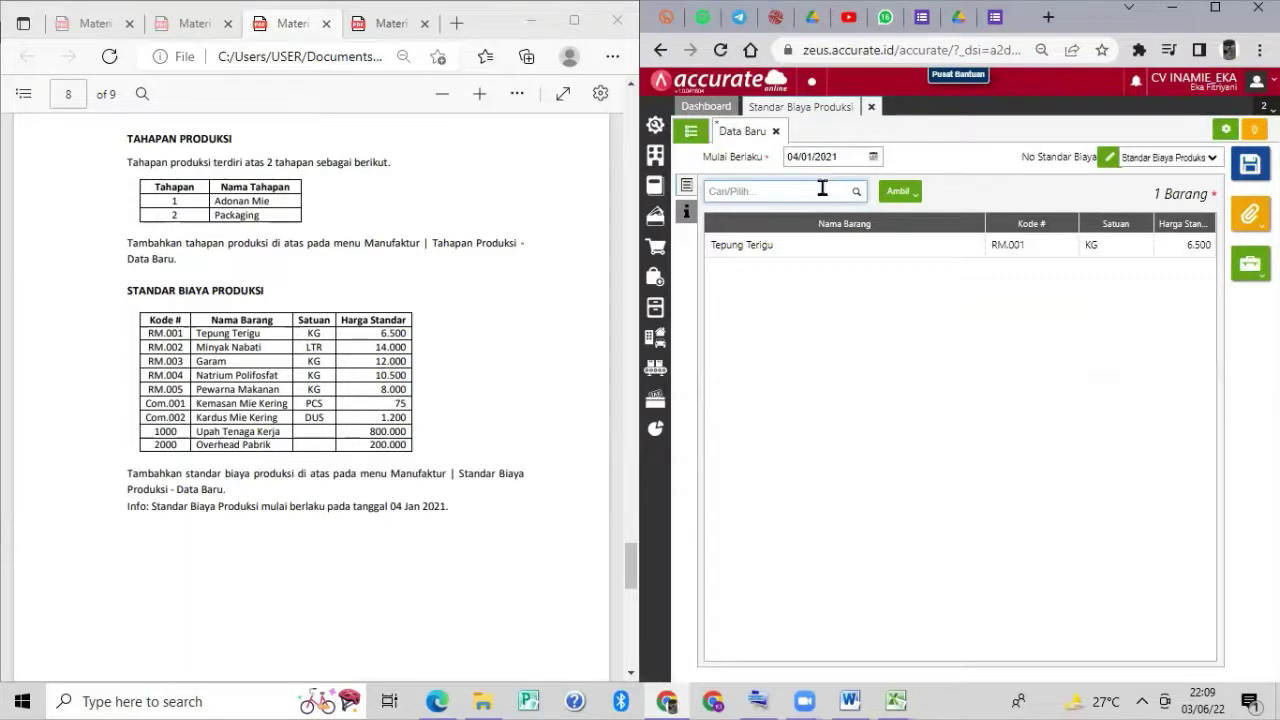
Add Minyak Nabati at 14.000 and Garam at 12.000 to the cost standard.
type("Minyak")
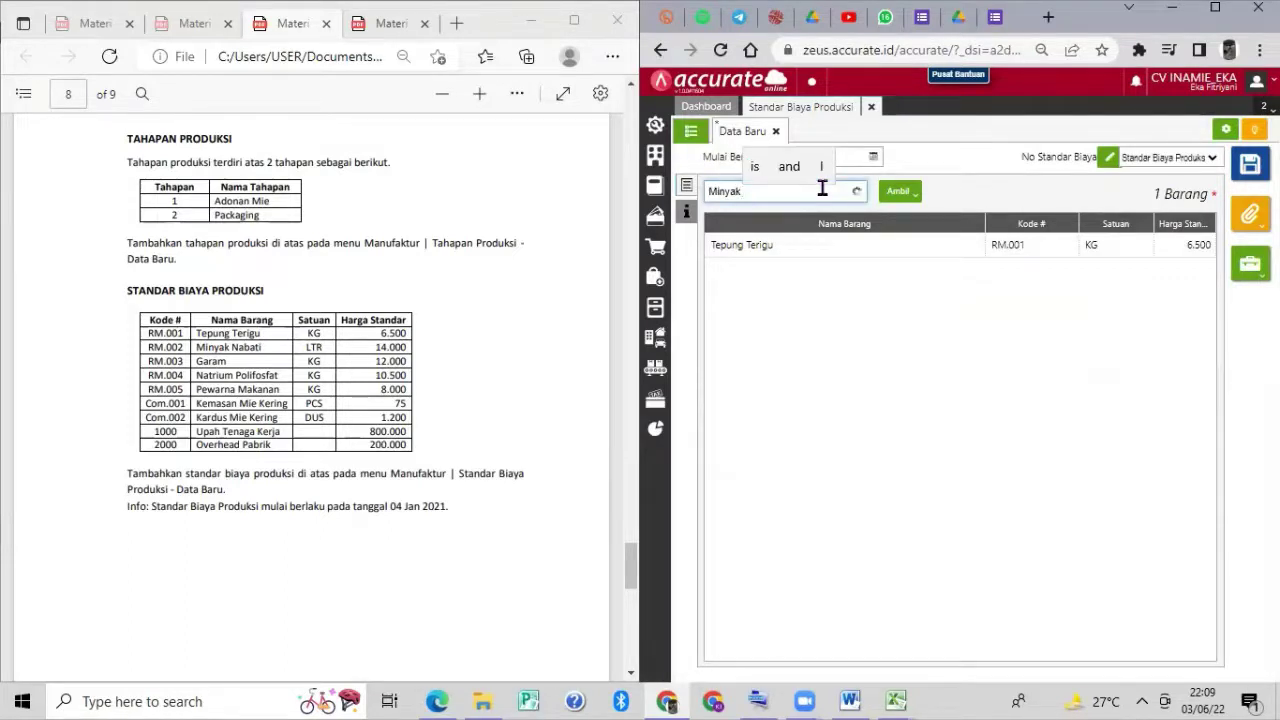
left_click(812, 214)
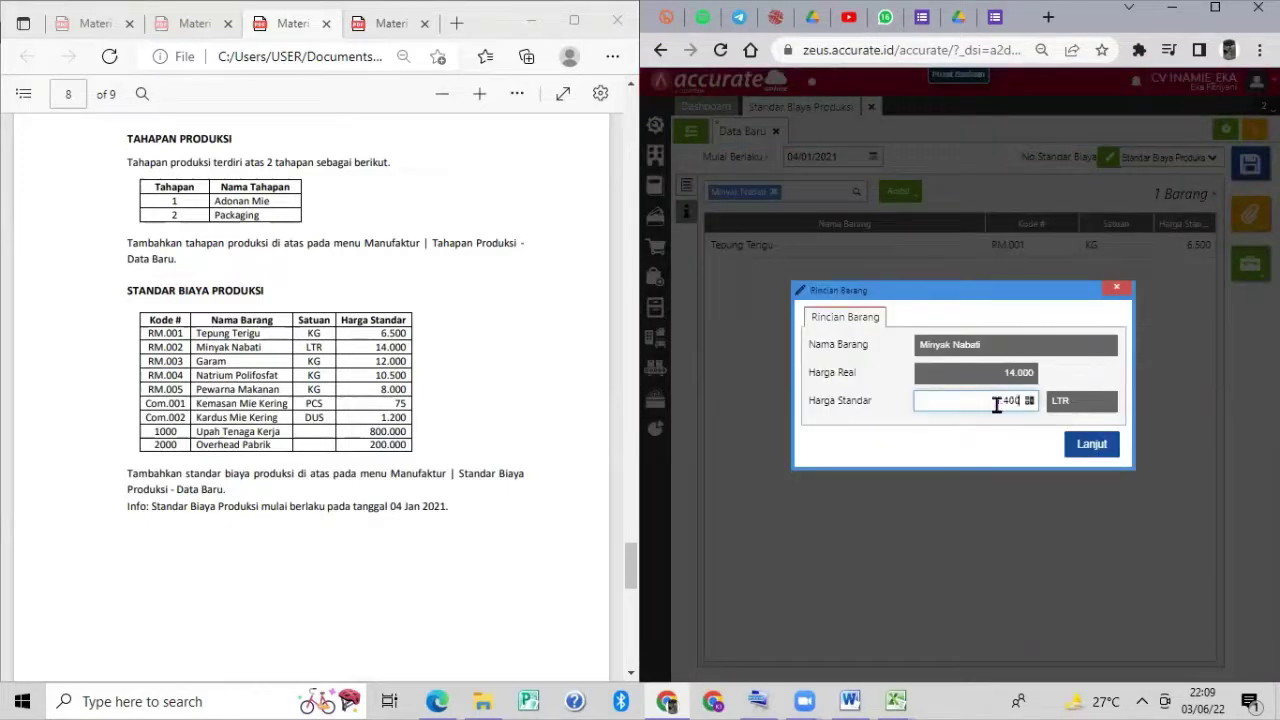
left_click(1094, 446)
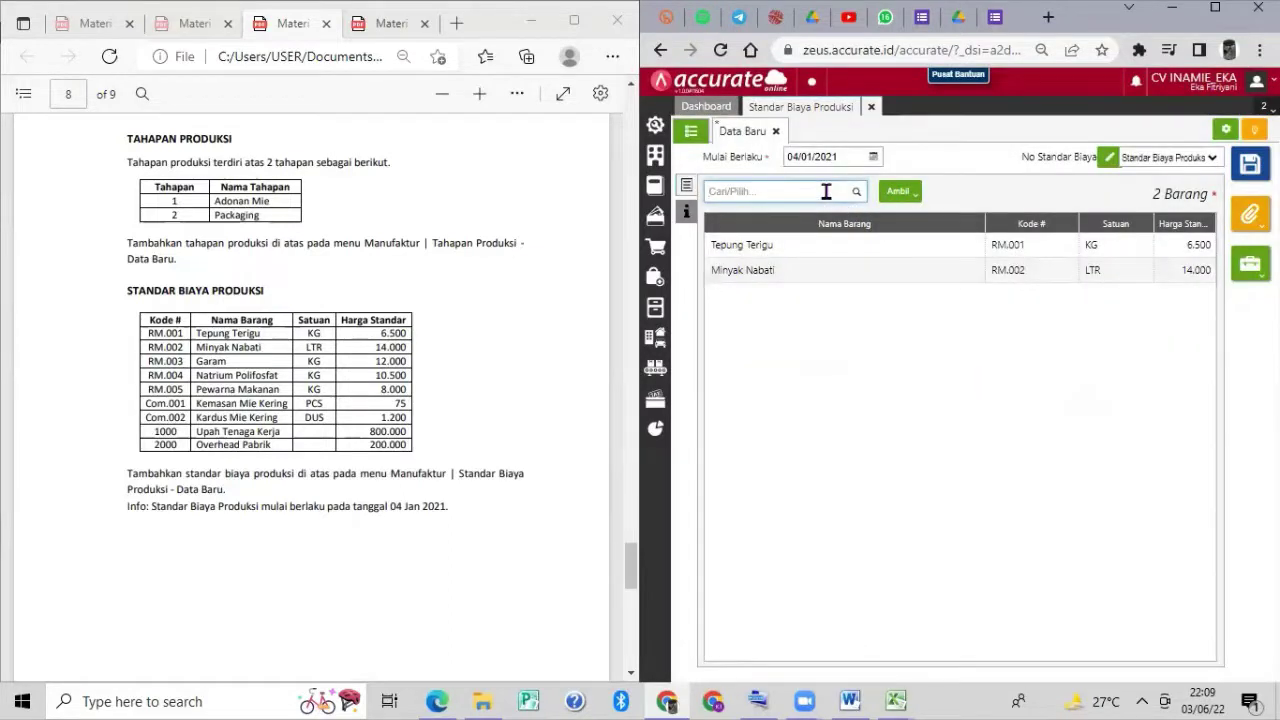
type("Garam")
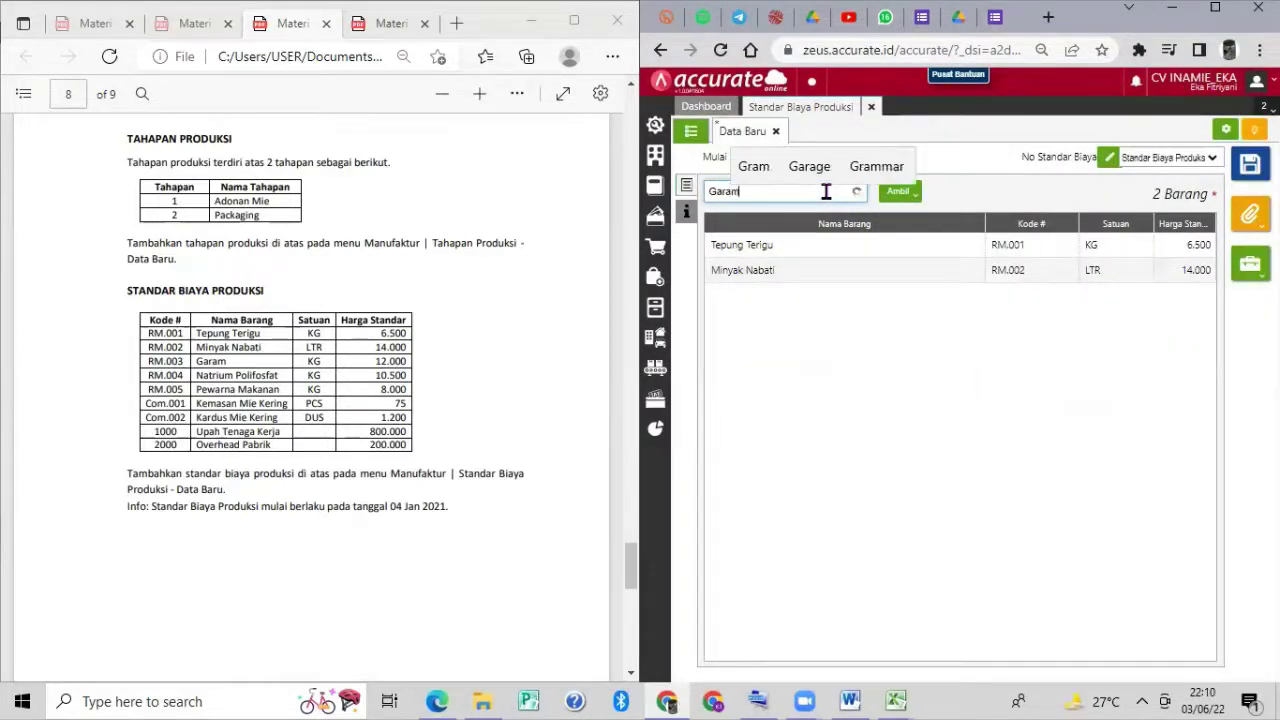
left_click(803, 220)
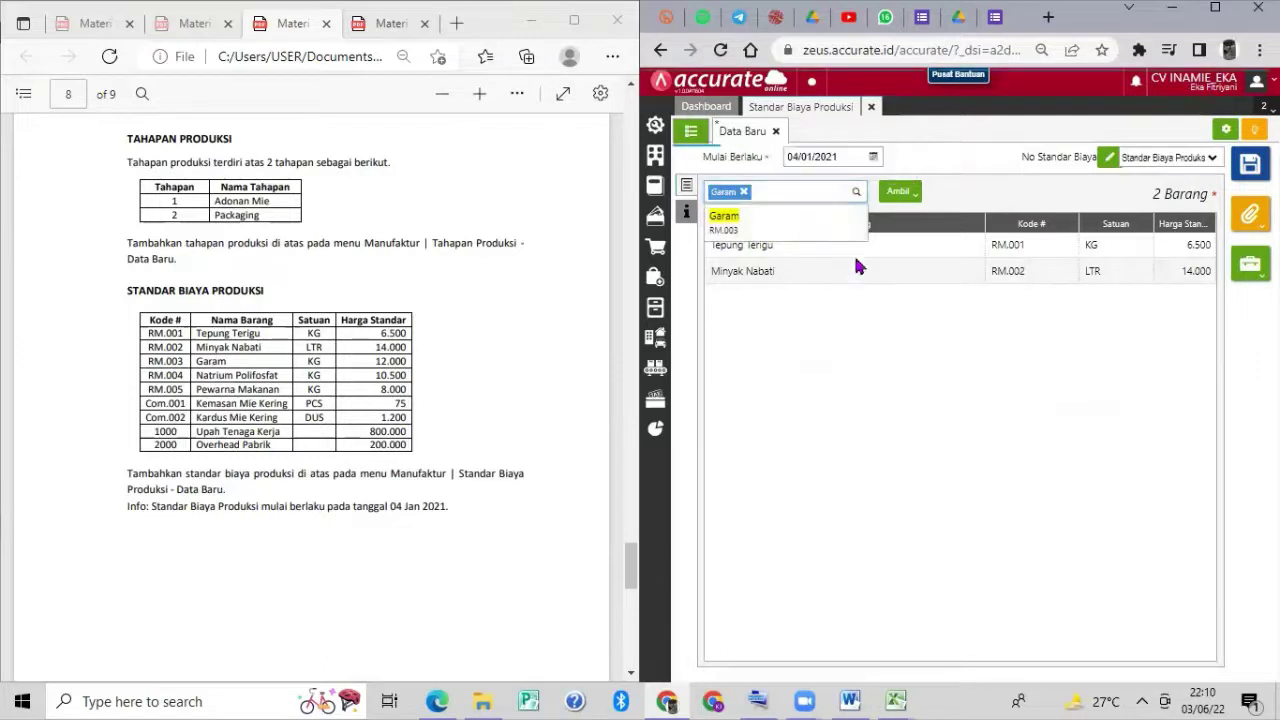
type("1")
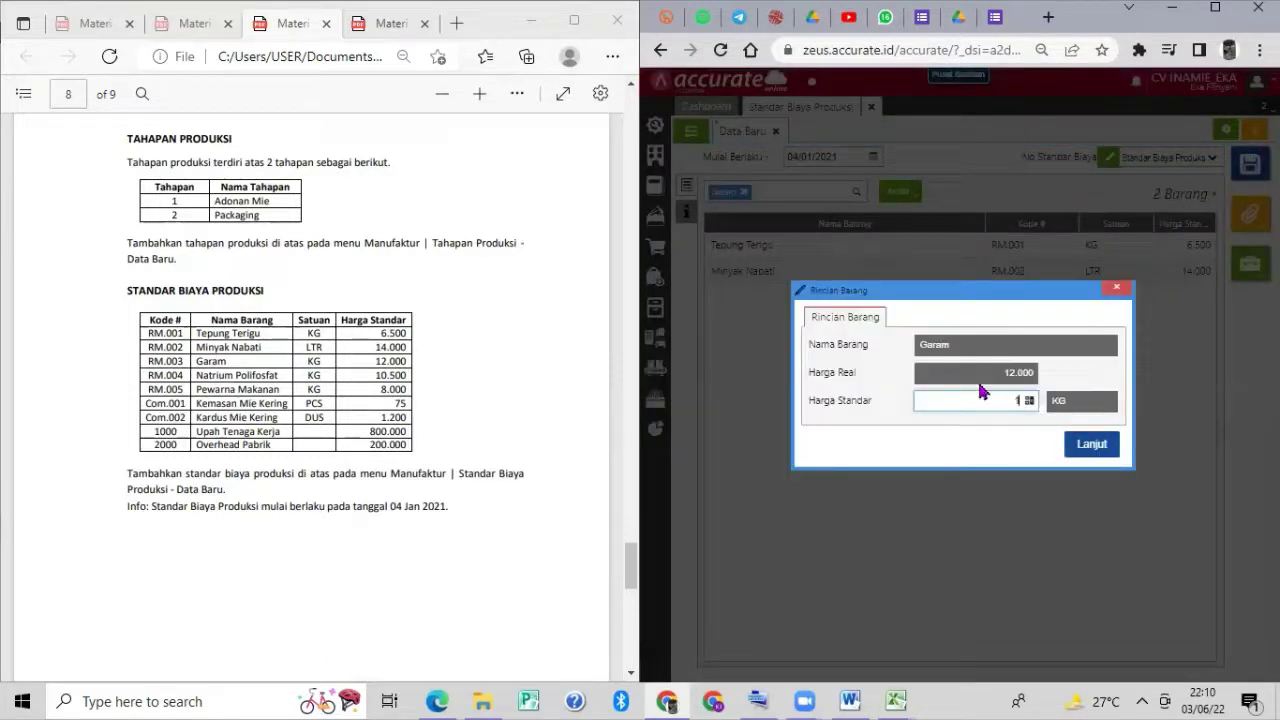
type("2.000")
left_click(1092, 444)
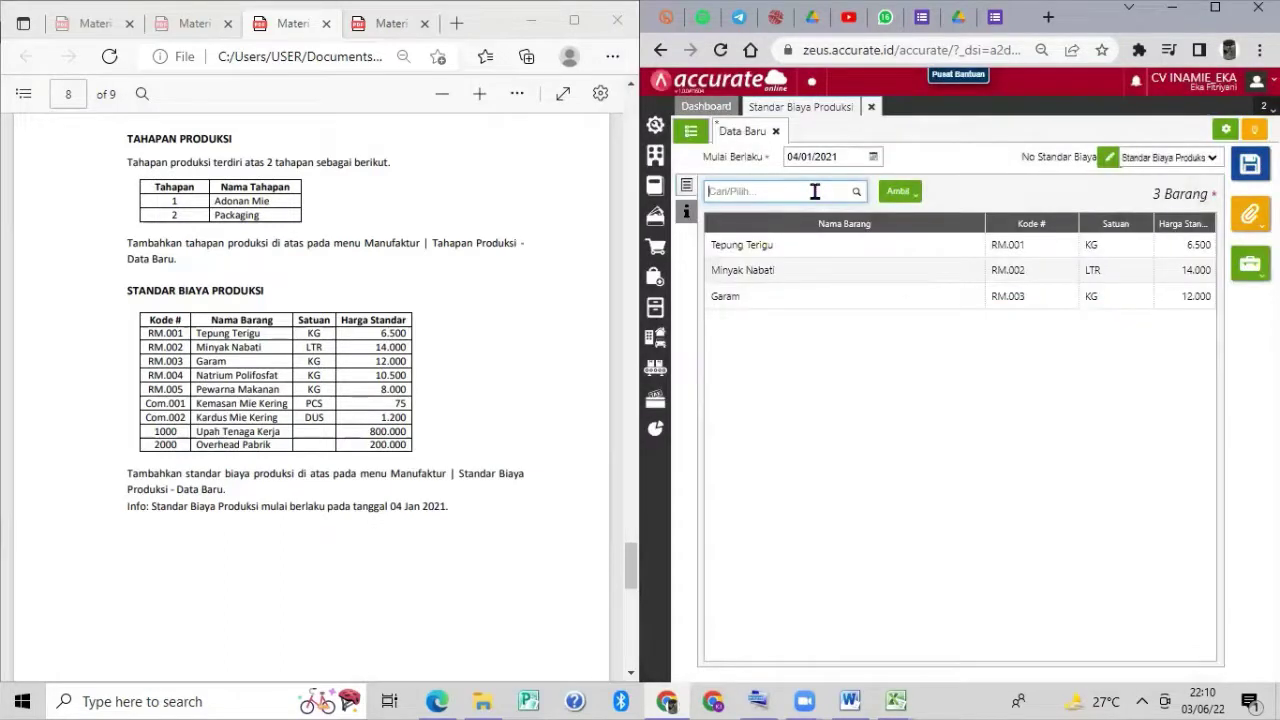
Add Natrium Polifosfat and Pewarna Makanan (8.000) to the cost standard.
type("Natrium")
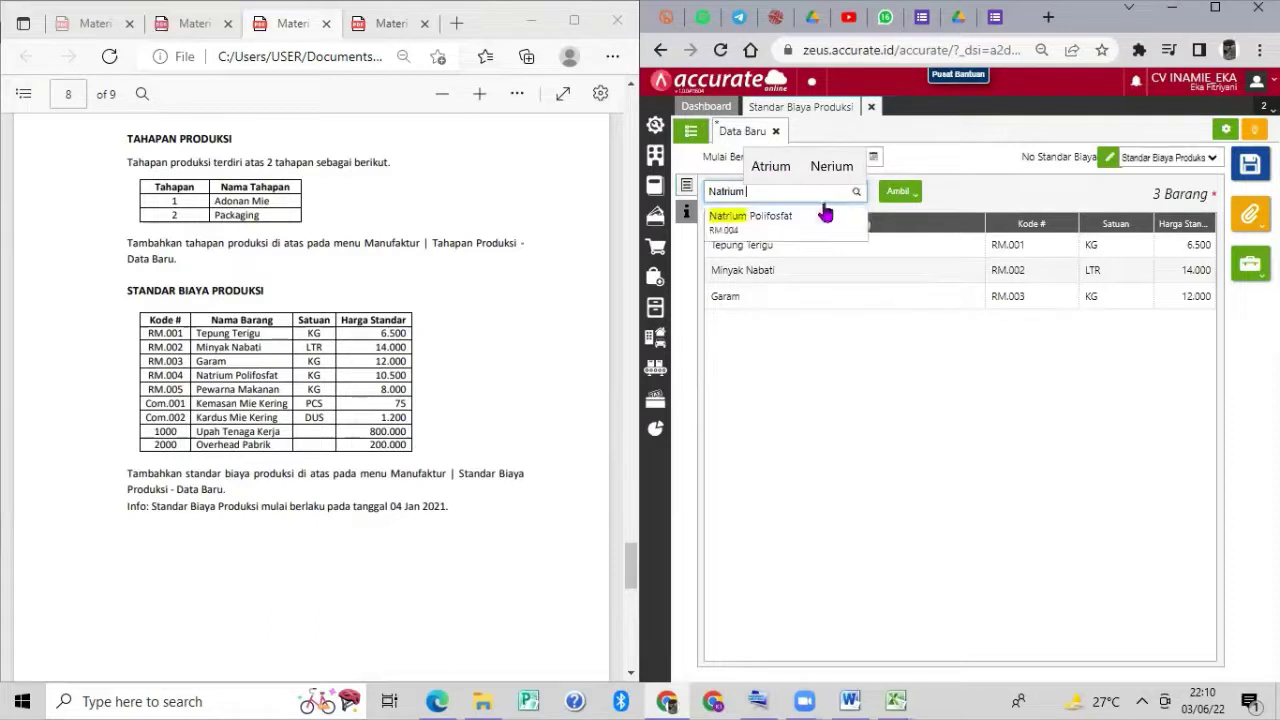
left_click(818, 220)
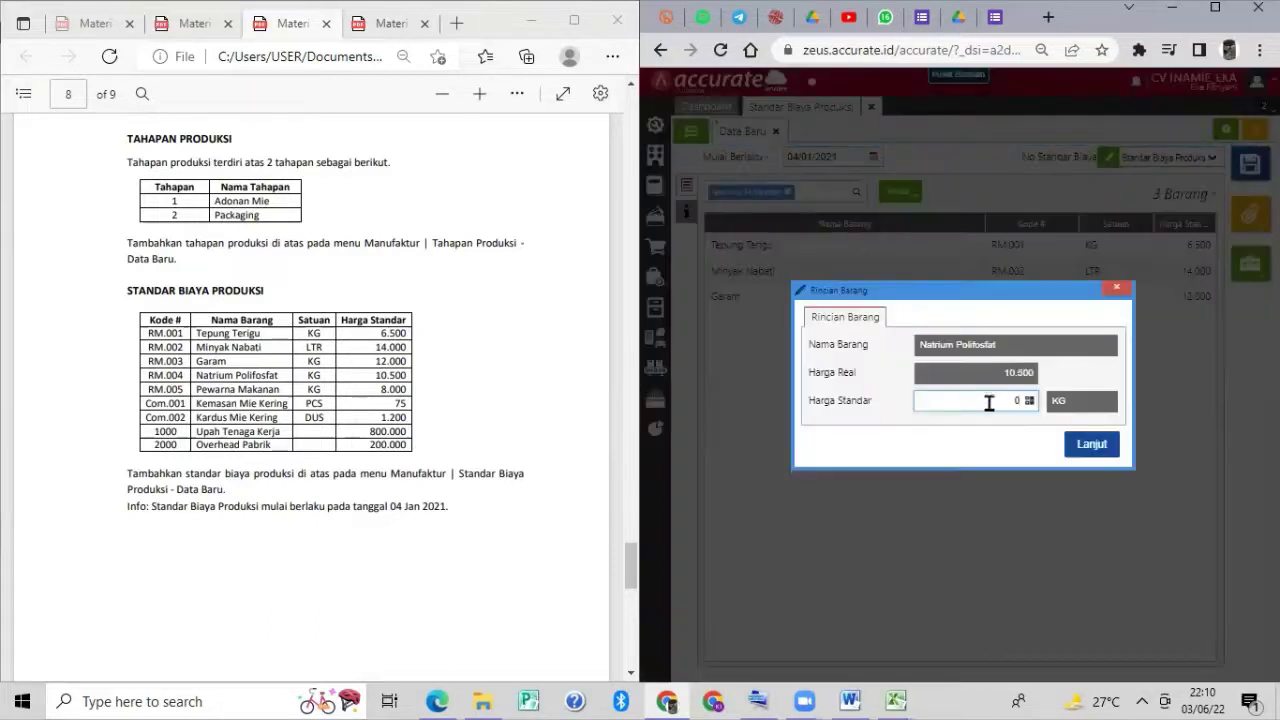
type("105")
left_click(1101, 444)
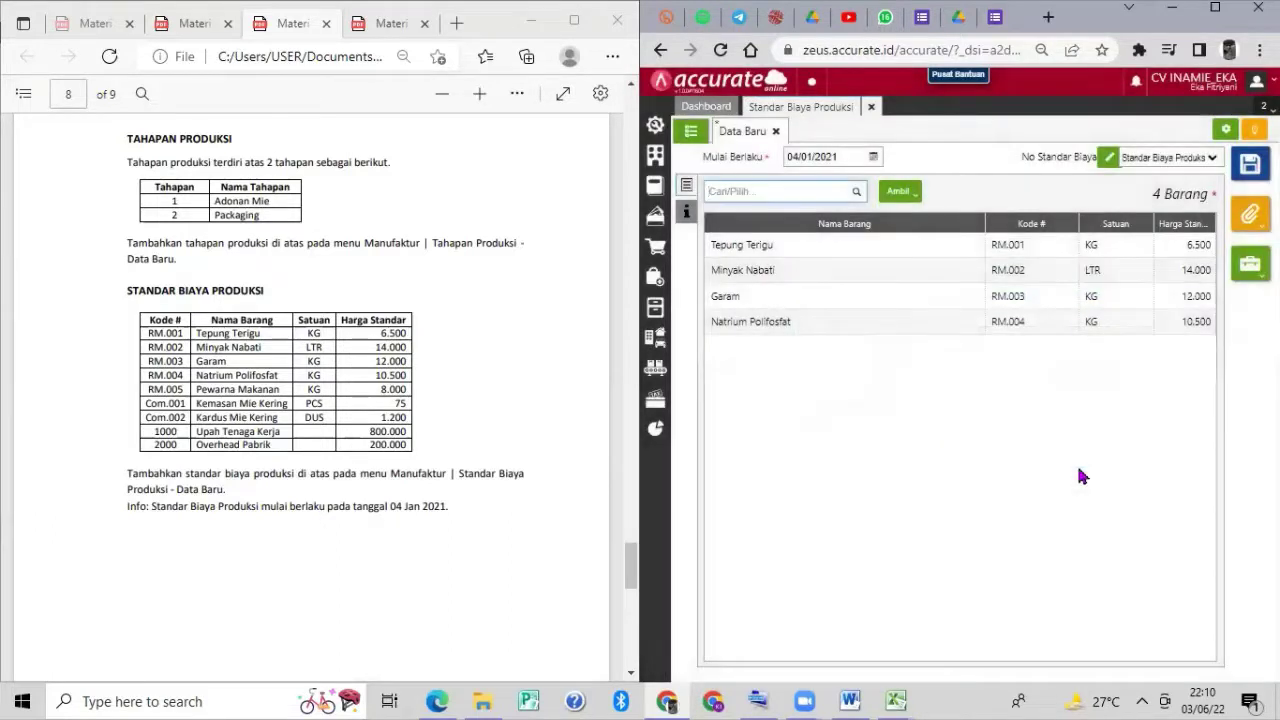
key("BackSpace")
type("Pewarna")
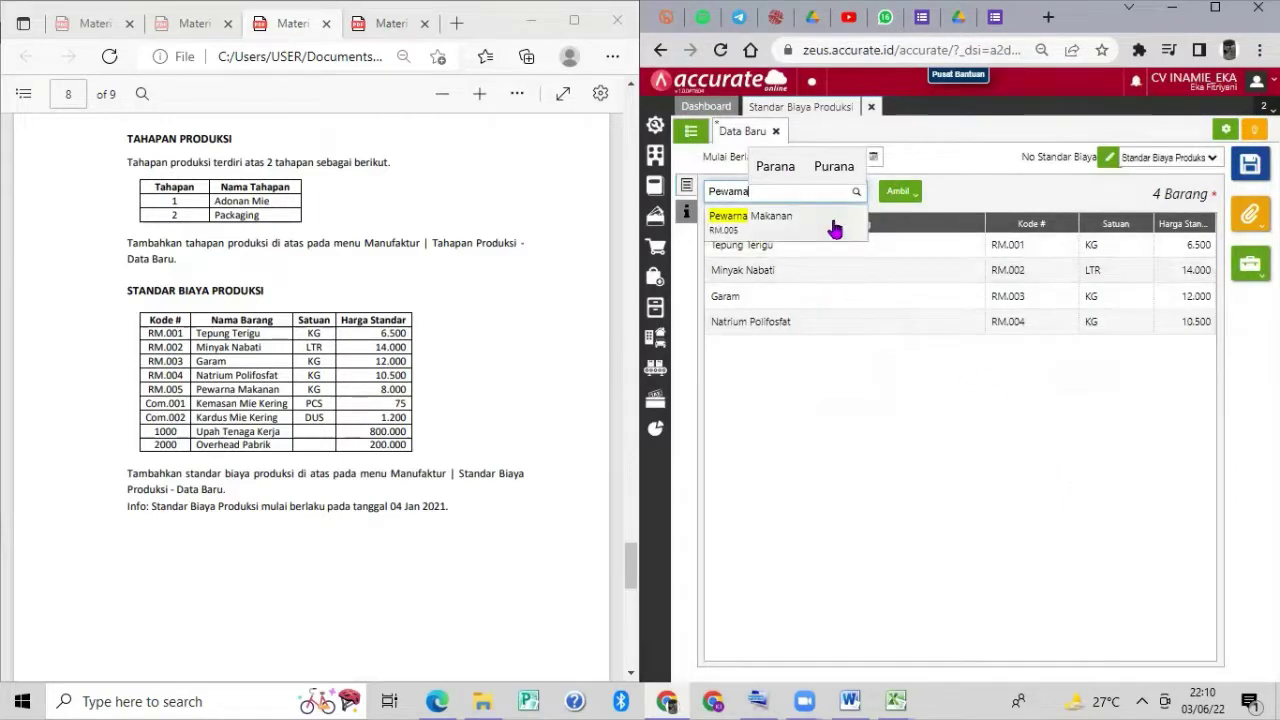
key("Return")
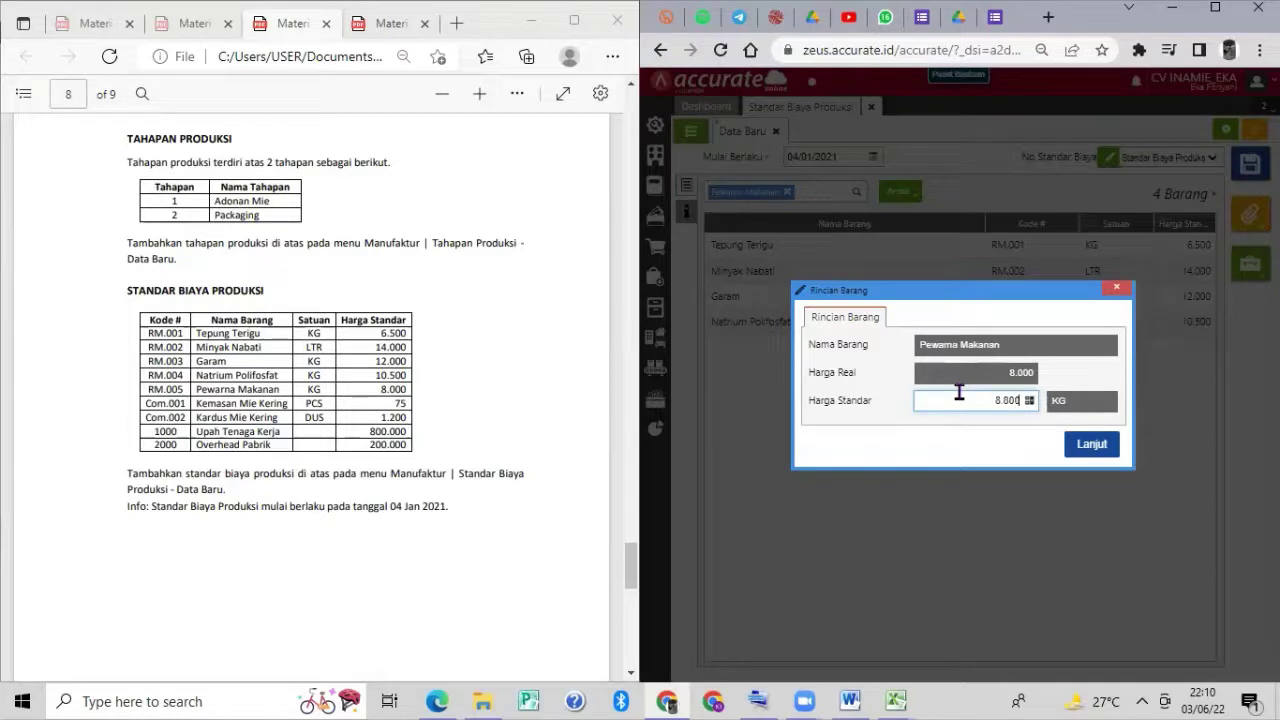
left_click(1091, 444)
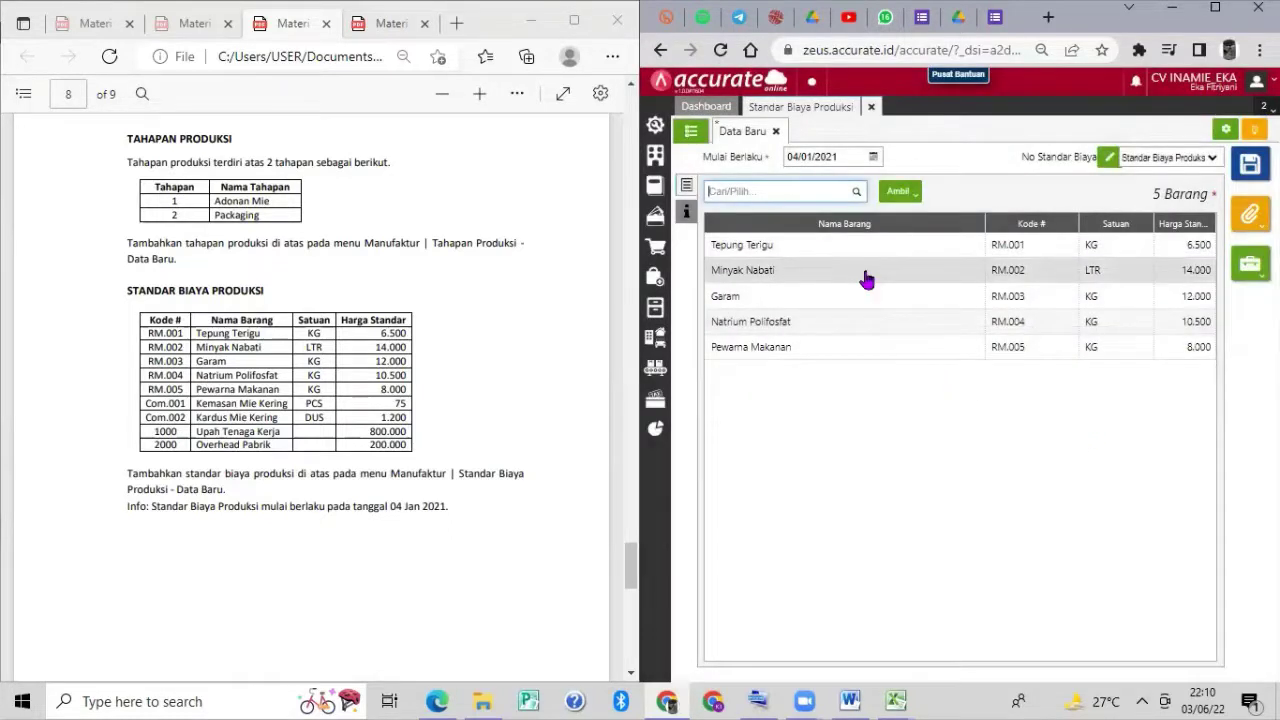
type("Kemasan")
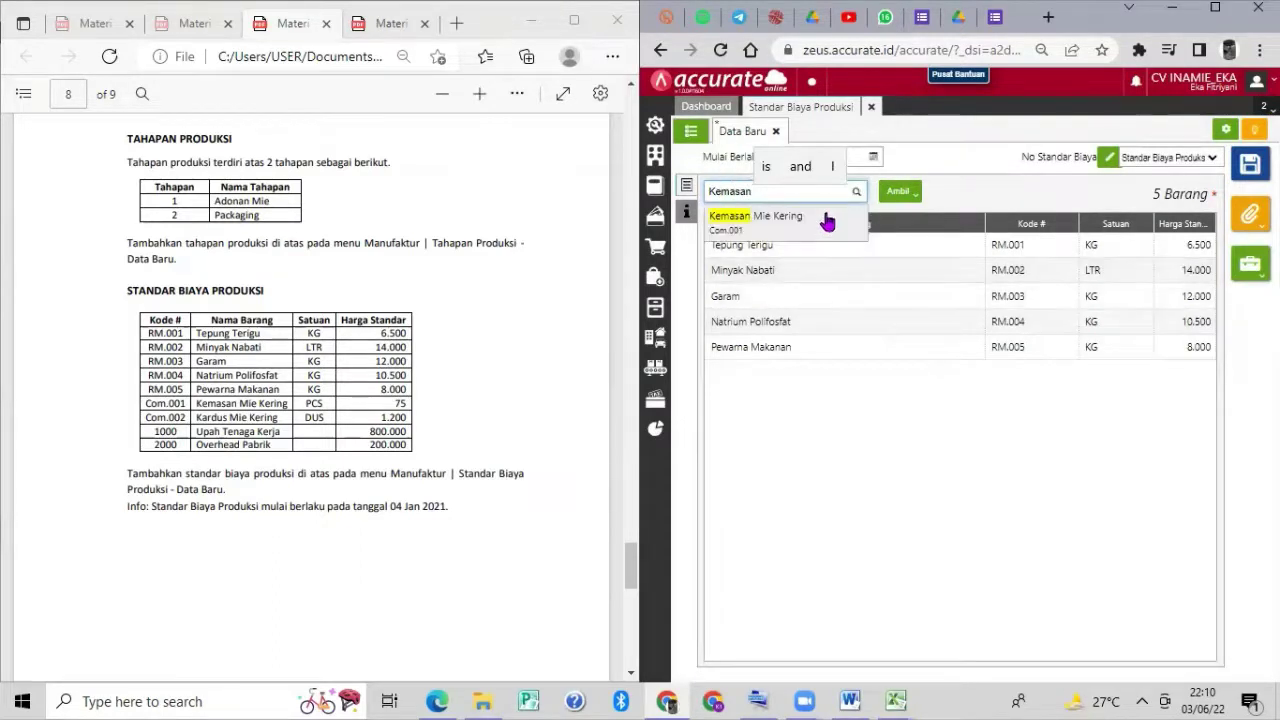
Add Kemasan Mie Kering at 75 and Kardus Mie Kering at 1.200.
left_click(826, 218)
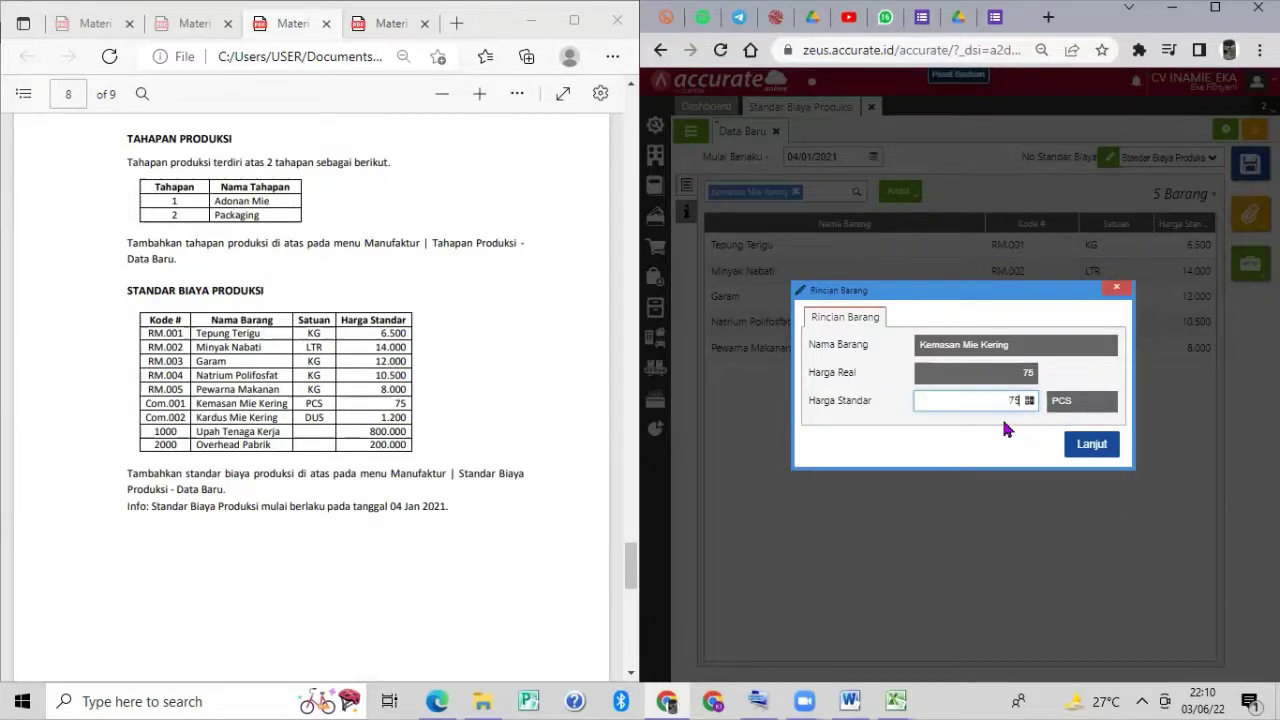
left_click(1085, 444)
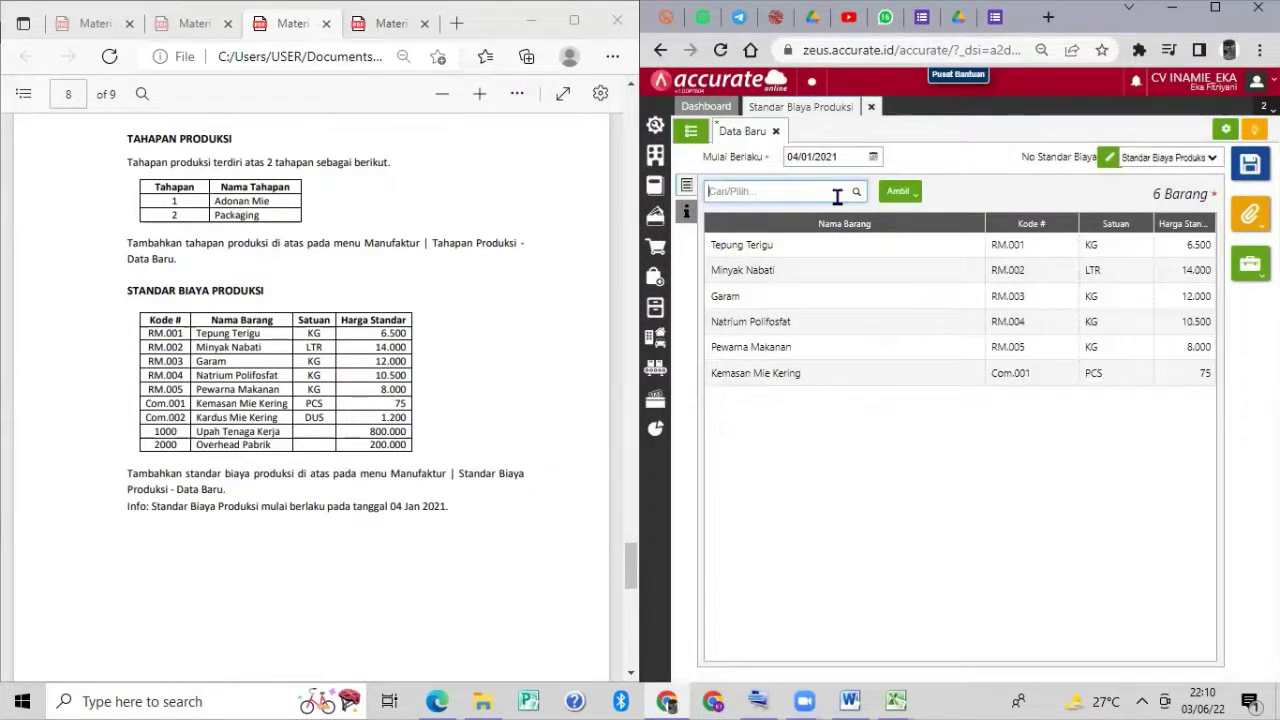
type("kard")
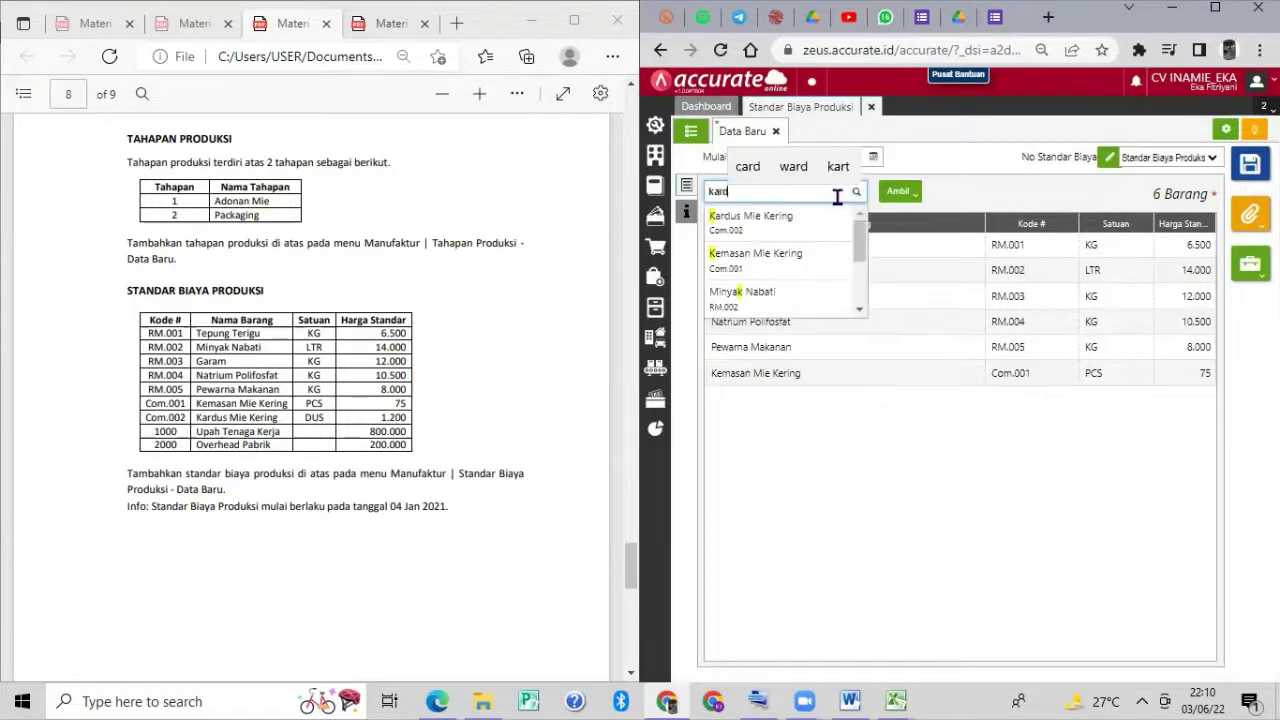
type("us")
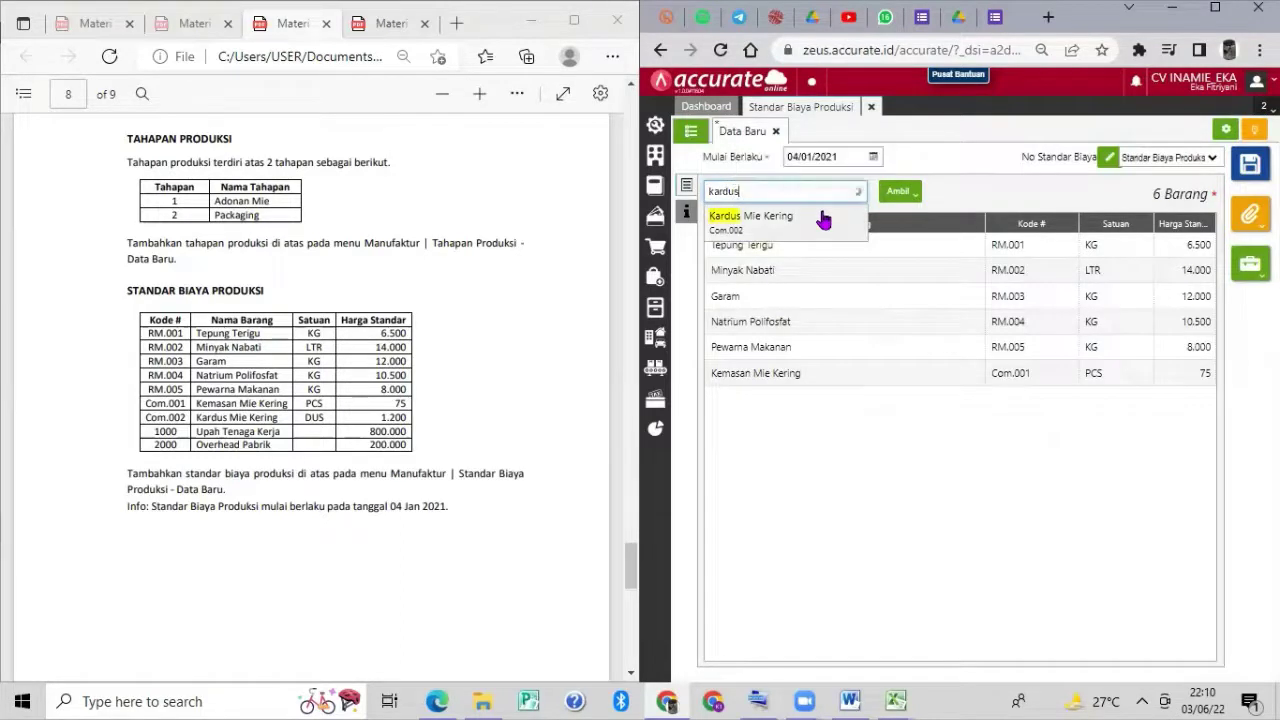
left_click(822, 216)
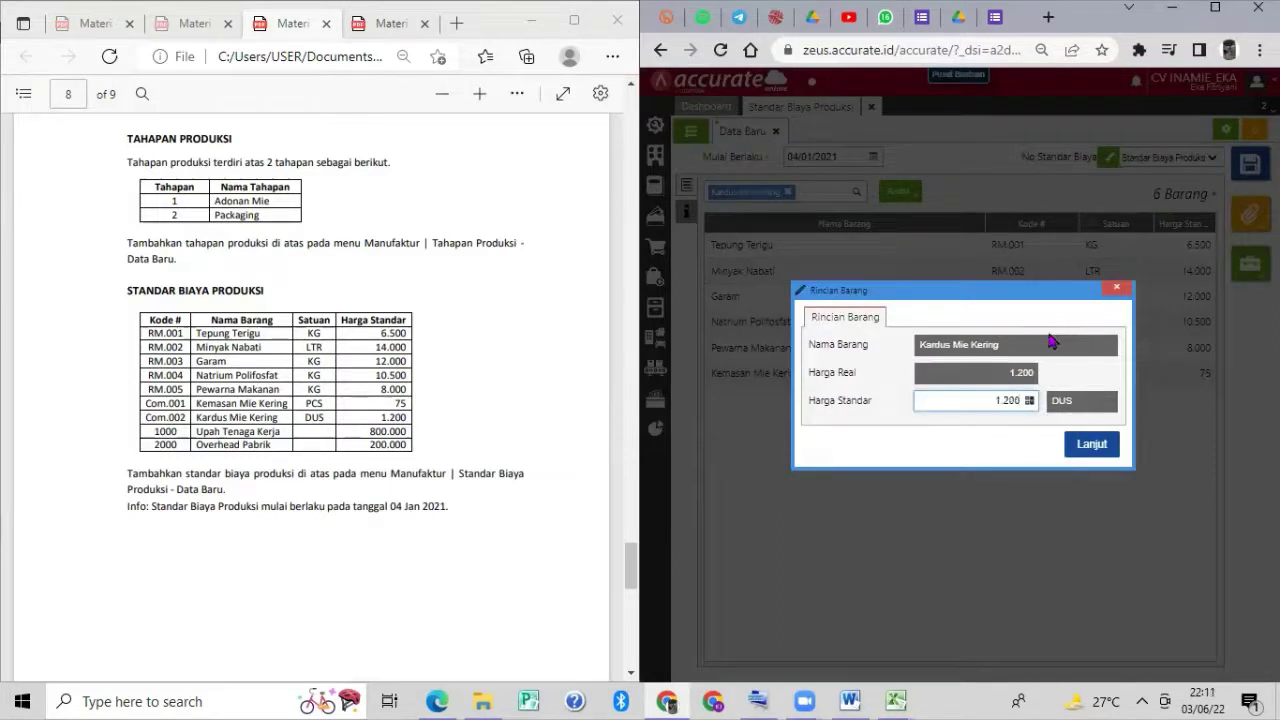
left_click(1088, 444)
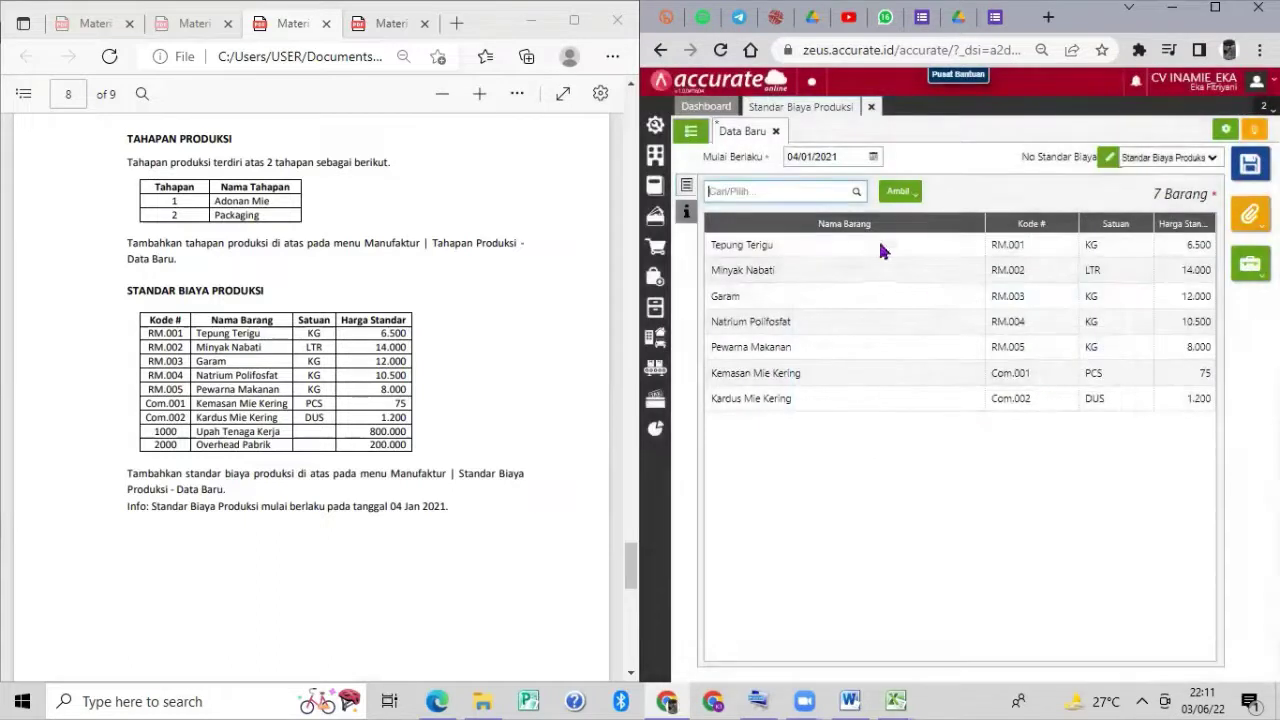
Add Upah Tenaga Kerja at 800.000 and Overhead Pabrik at 200.000.
type("Upah")
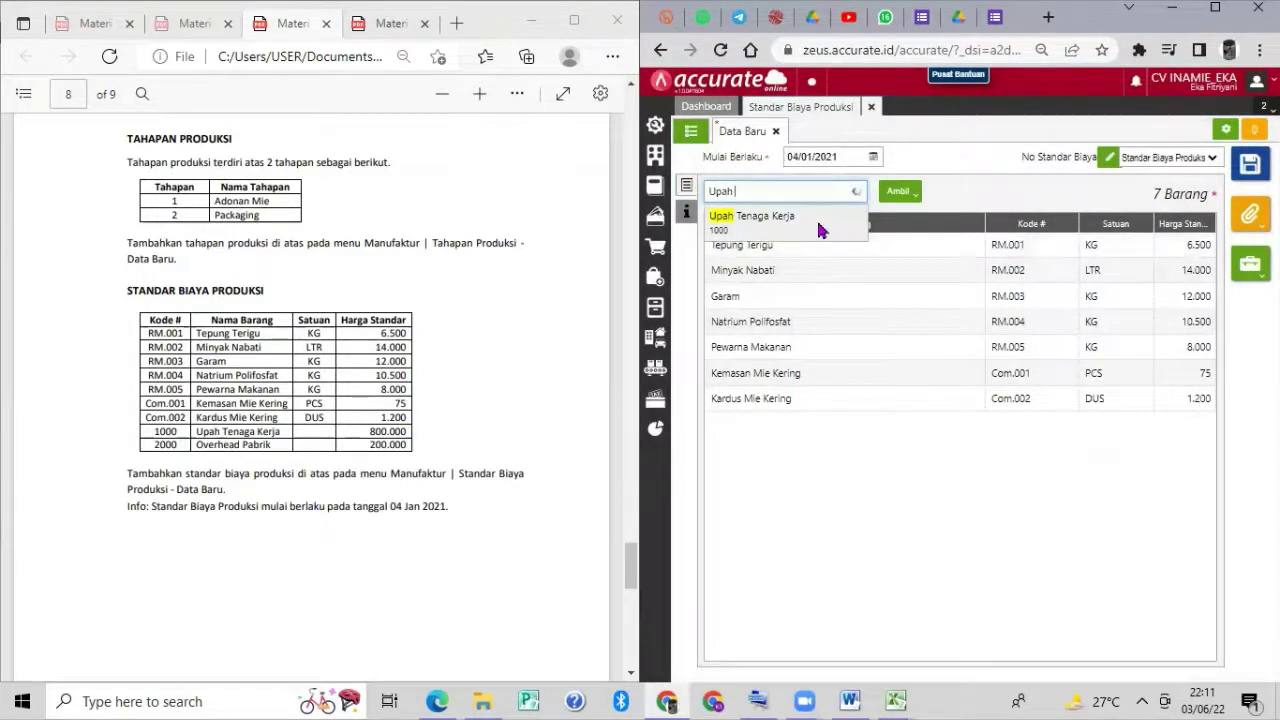
left_click(822, 224)
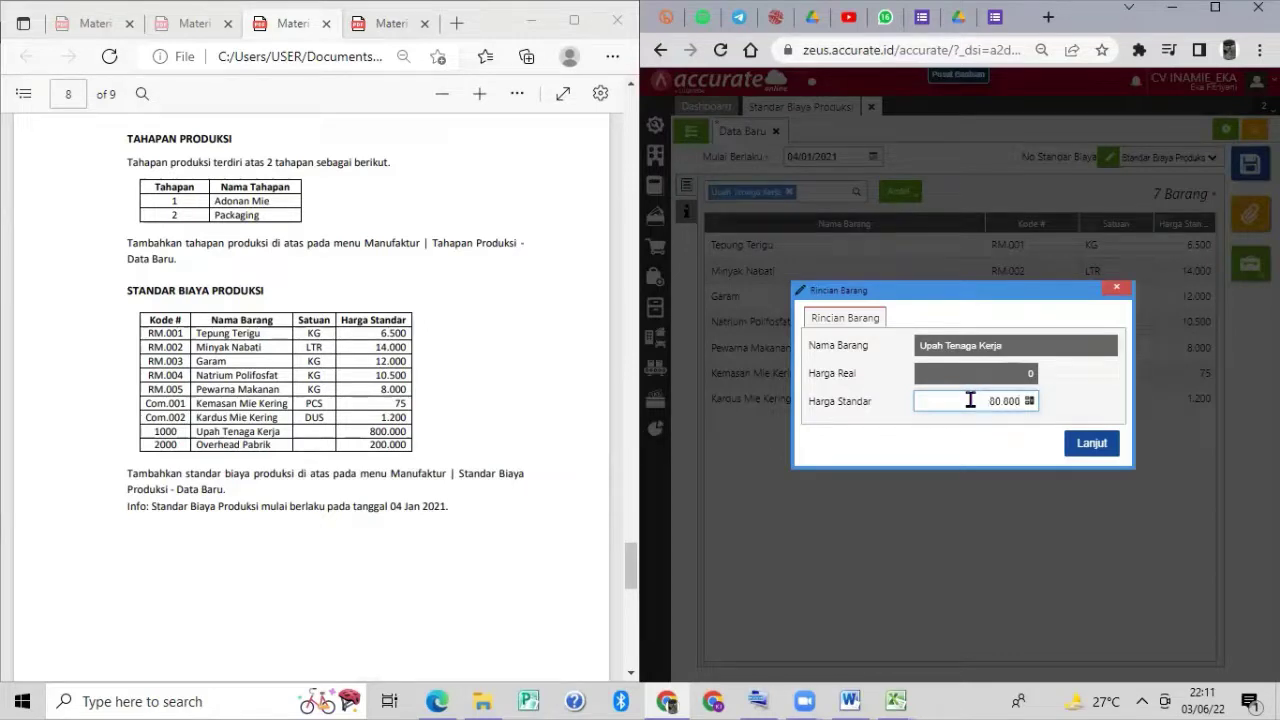
left_click(1081, 453)
left_click(753, 190)
type("c")
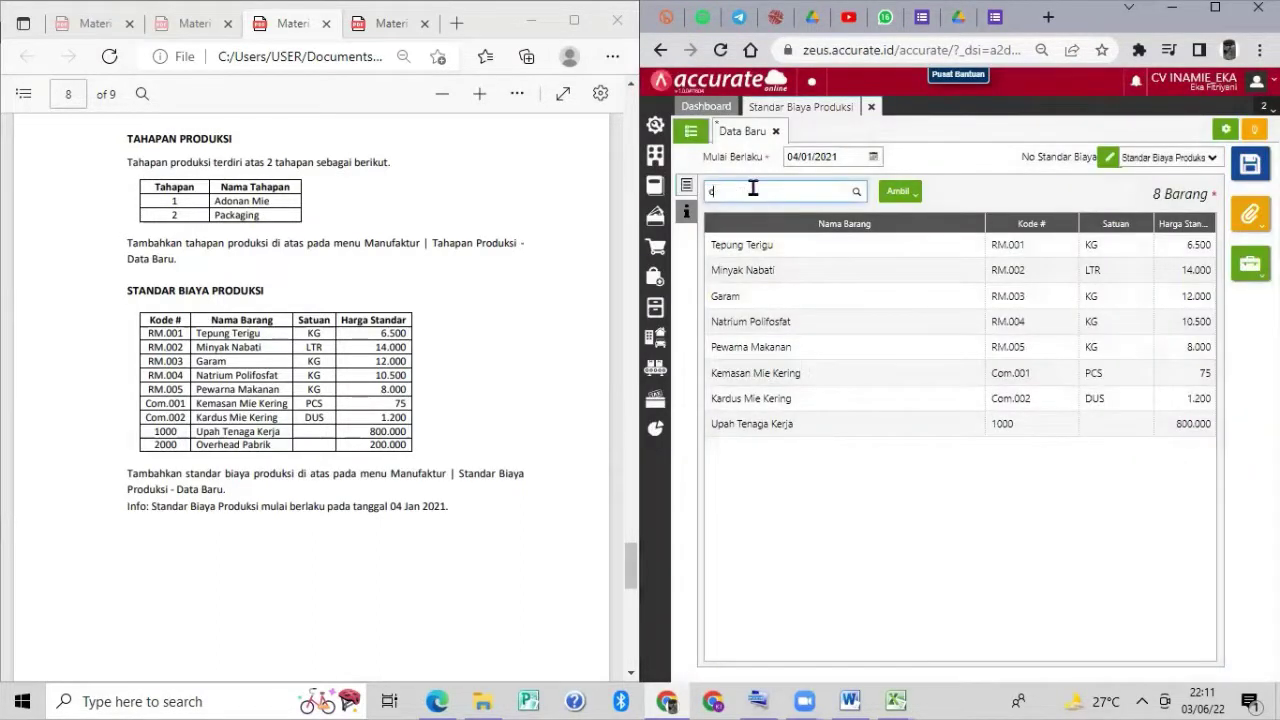
type("verhead")
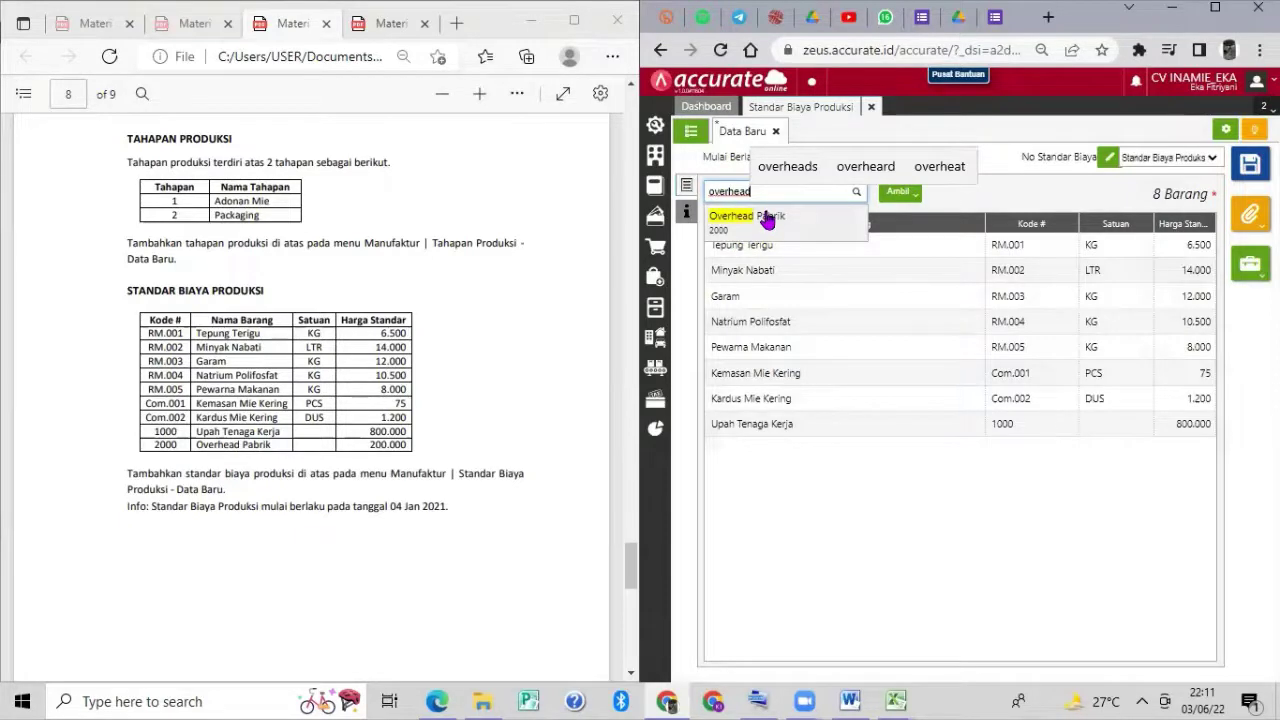
left_click(752, 217)
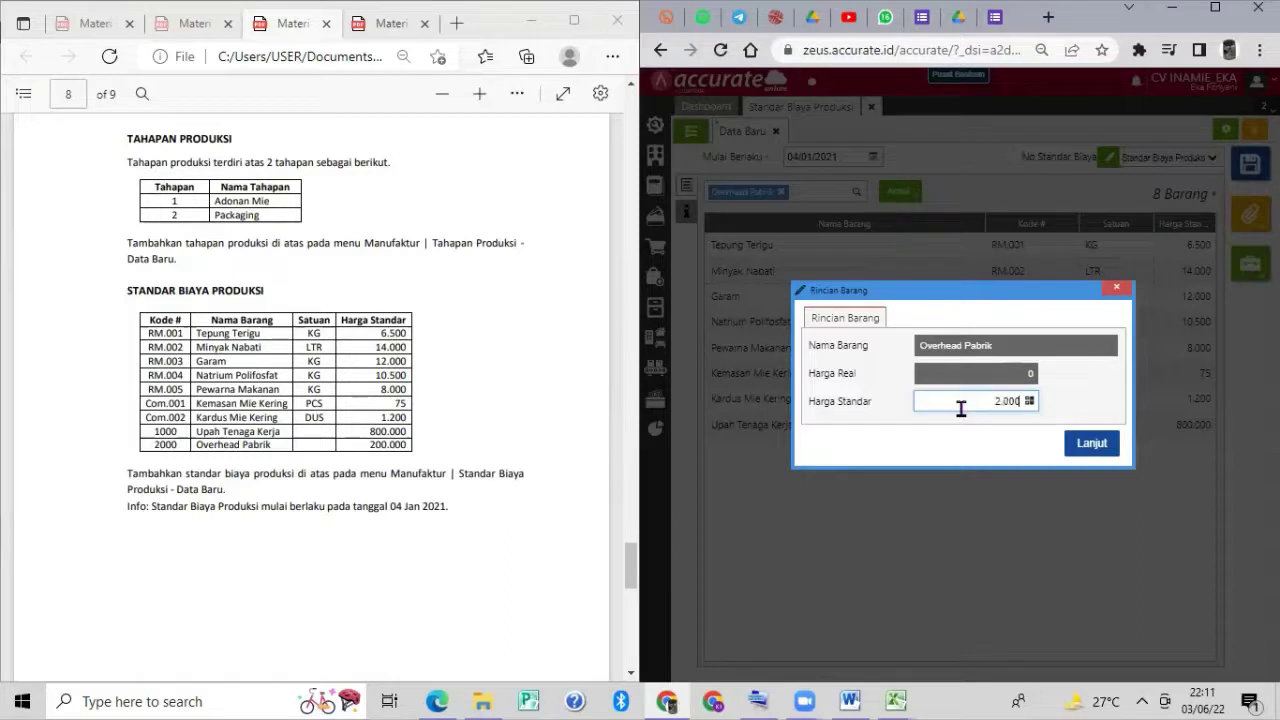
left_click(1102, 446)
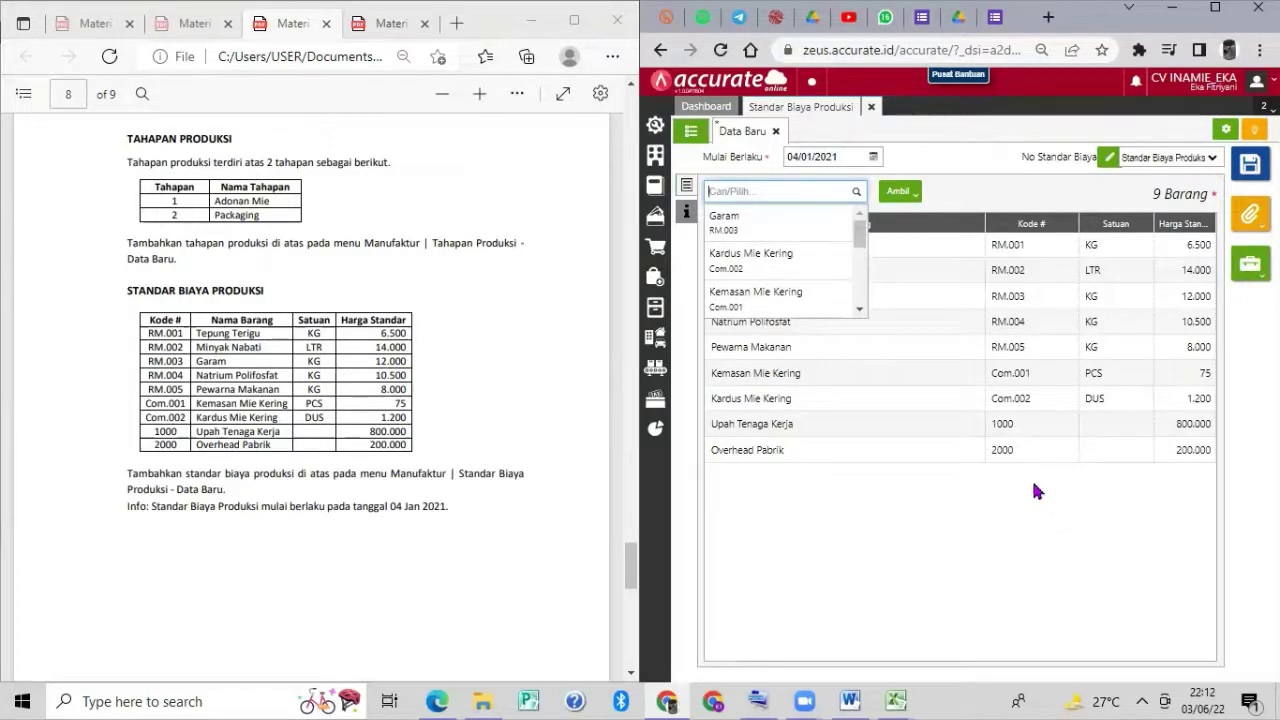
Save the standard as SPC.2021.01.00001, reopen it to verify all nine items, then close it.
left_click(1251, 168)
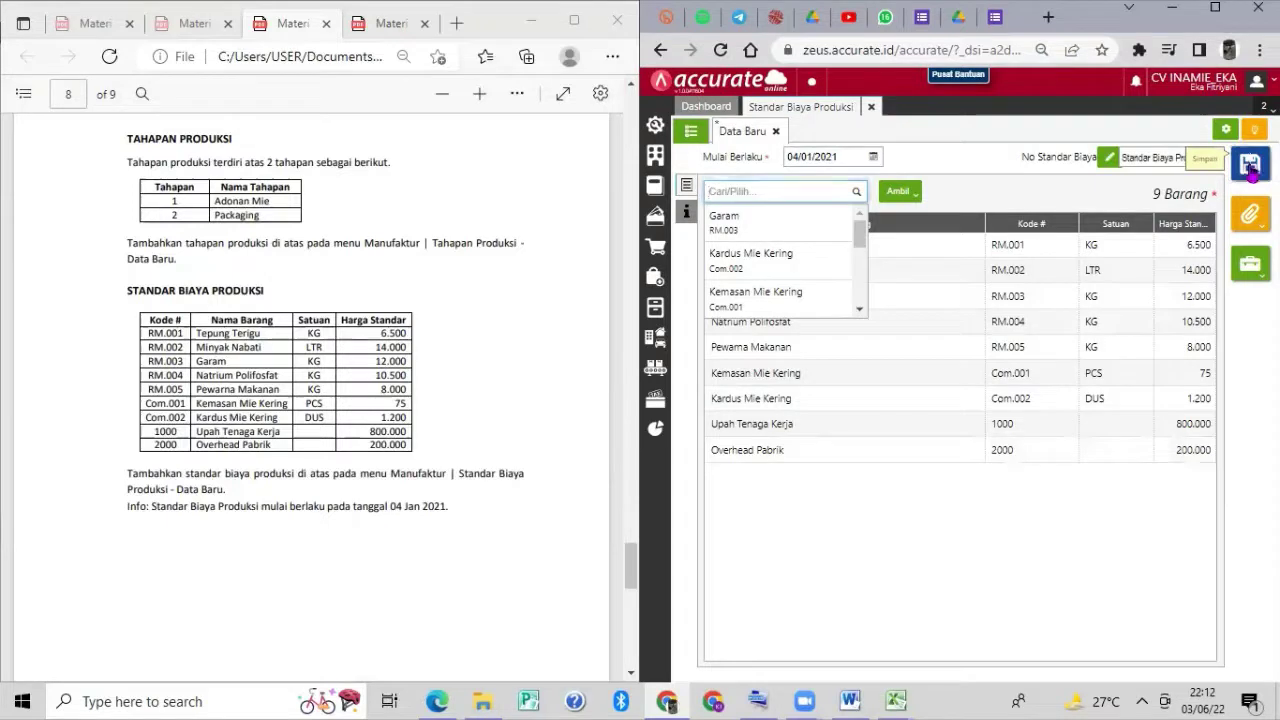
left_click(689, 133)
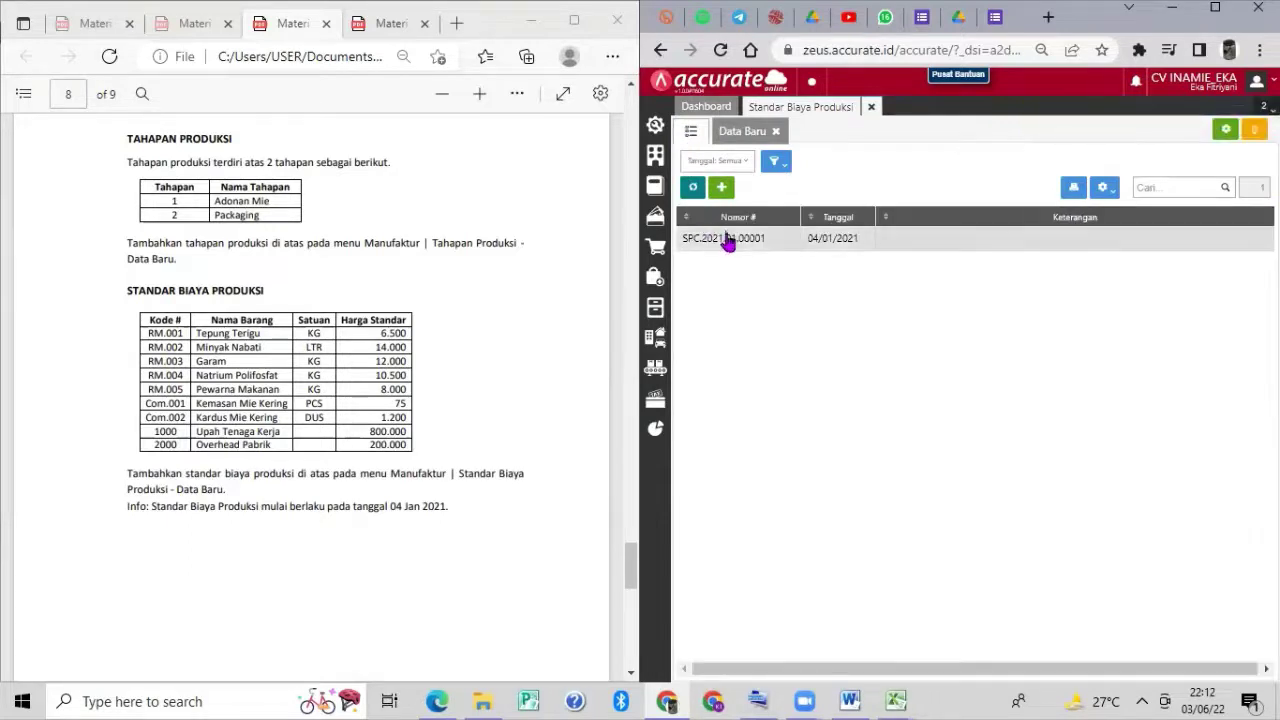
left_click(727, 240)
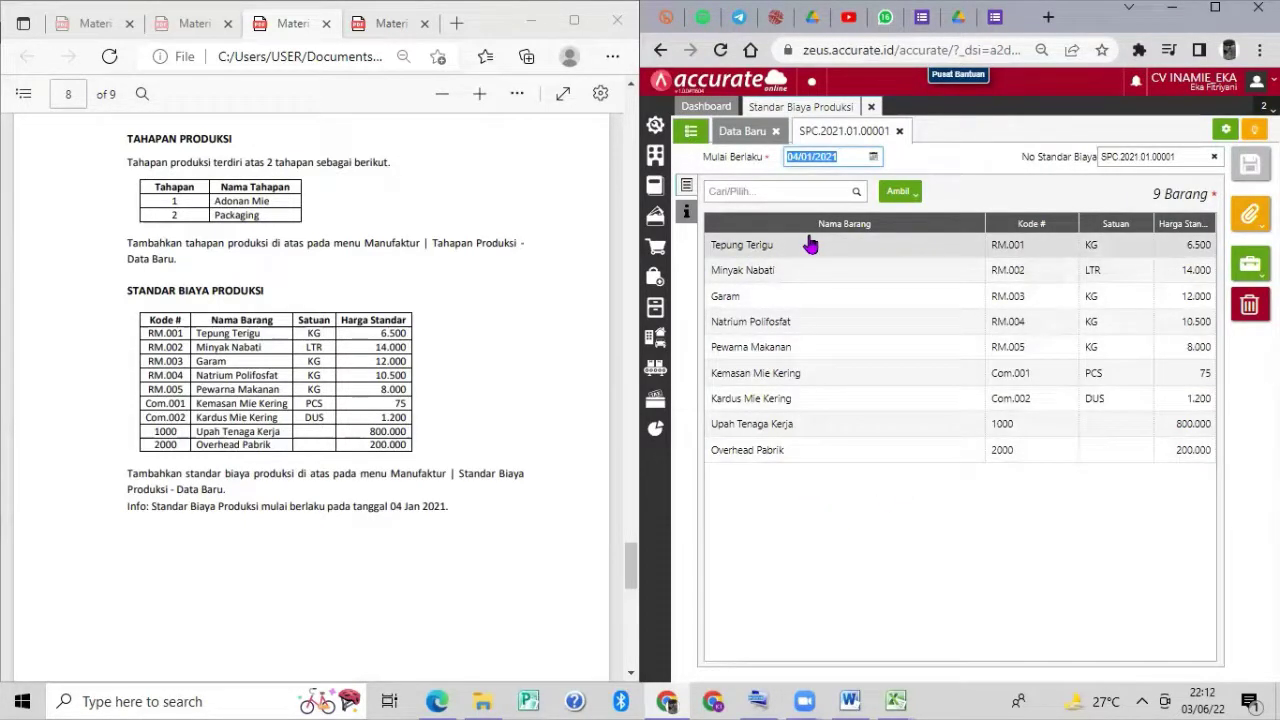
left_click(874, 106)
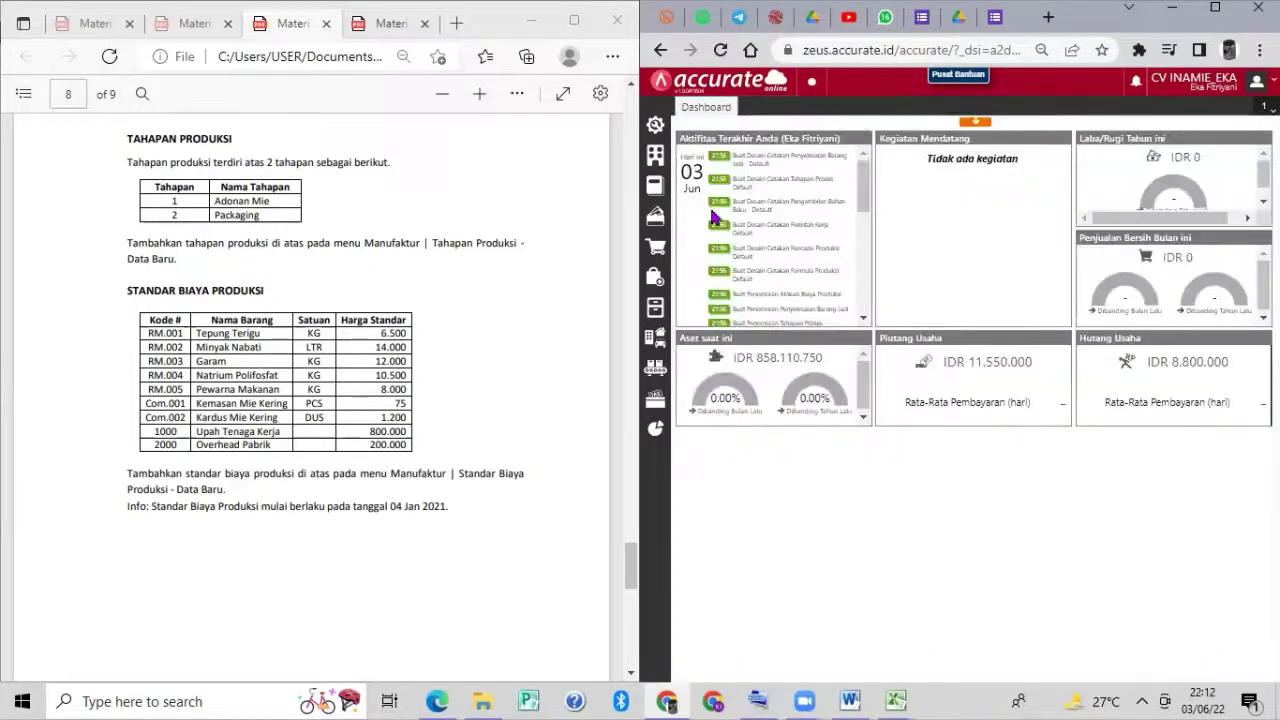
Open a blank Formula Produksi form from the Manufaktur menu.
scroll(528, 276, "down", 2)
scroll(528, 276, "down", 10)
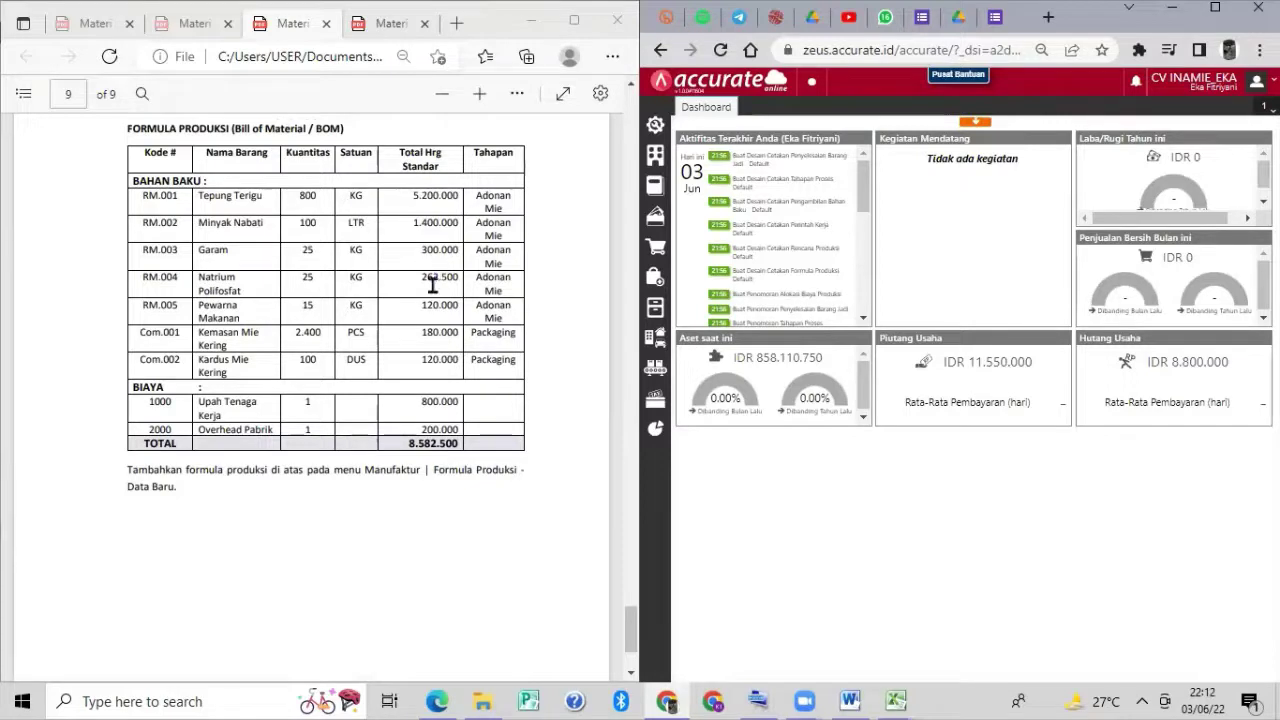
mouse_move(659, 372)
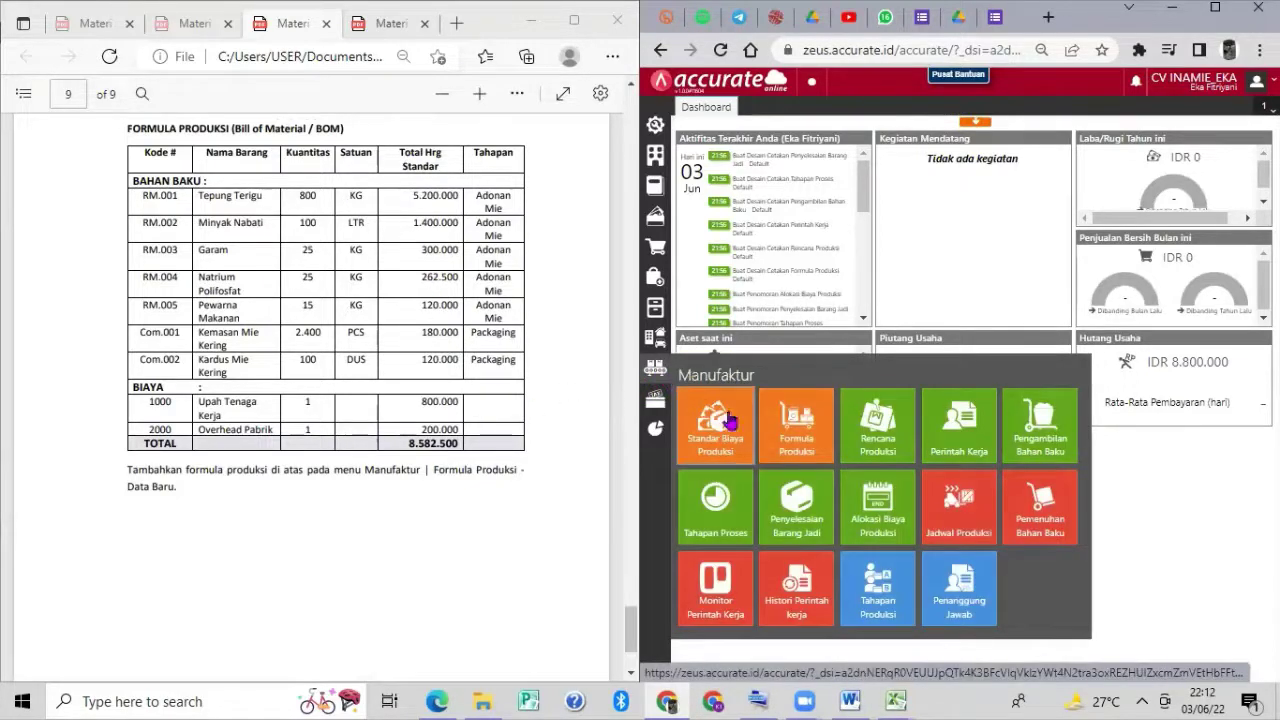
left_click(789, 428)
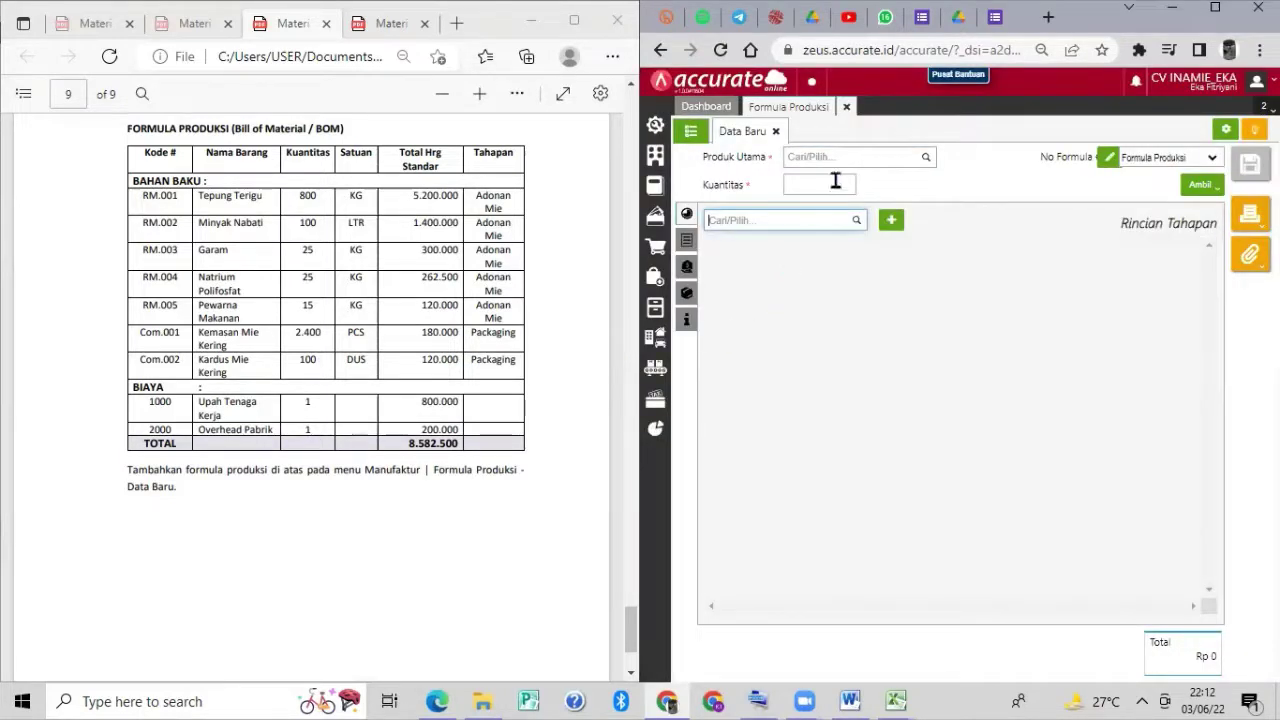
Set main product INAMIE Mie Kering for 100 DUS, with stages Adonan Mie (#1) and Packaging (#2).
left_click(924, 158)
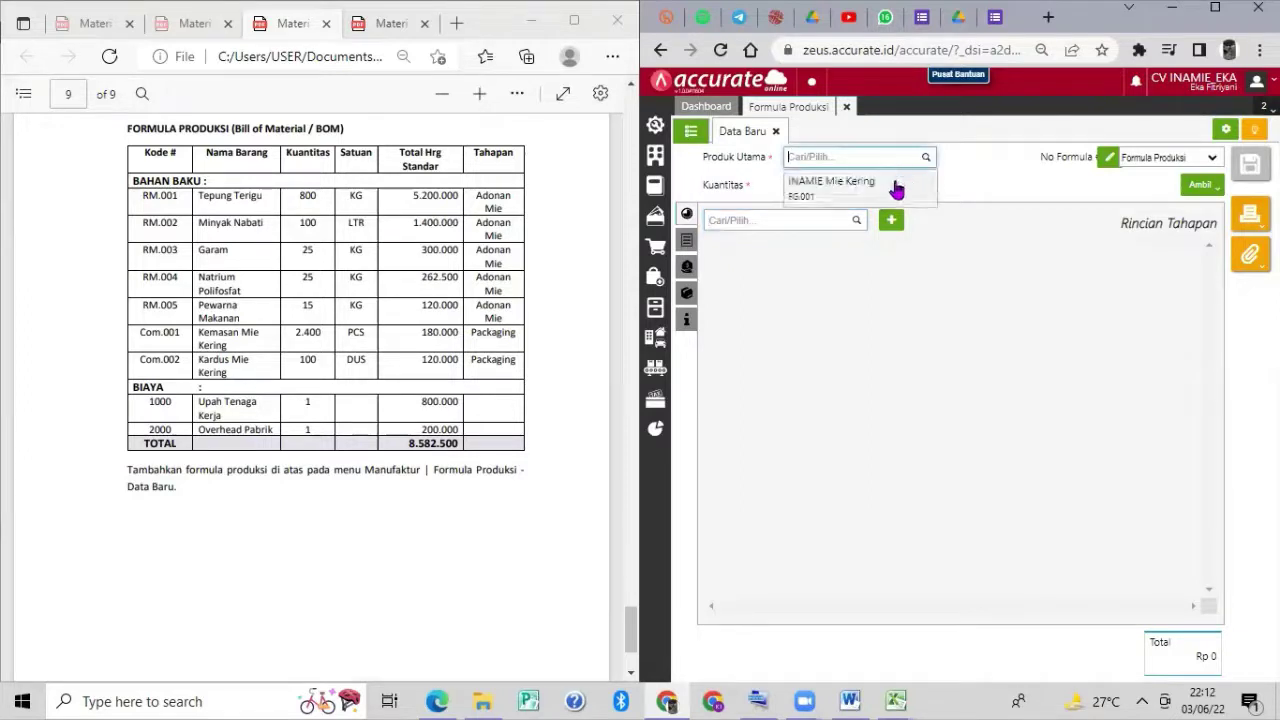
left_click(896, 190)
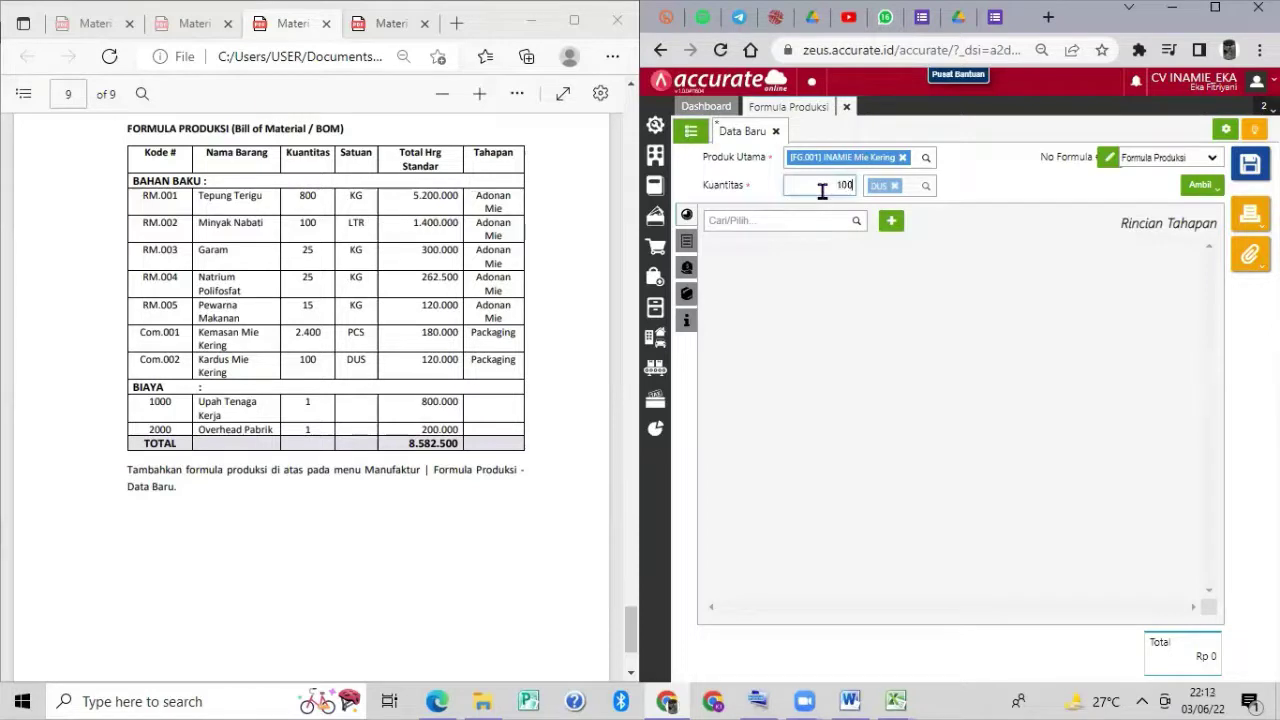
left_click(853, 221)
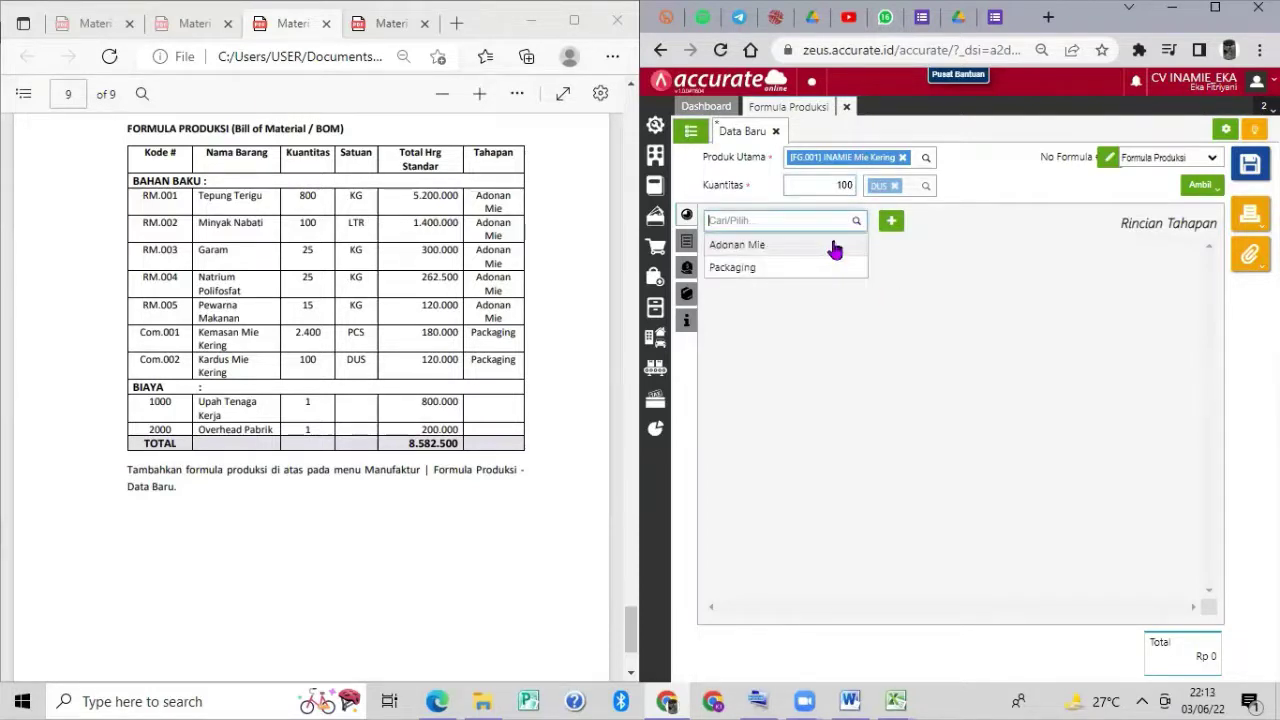
left_click(835, 248)
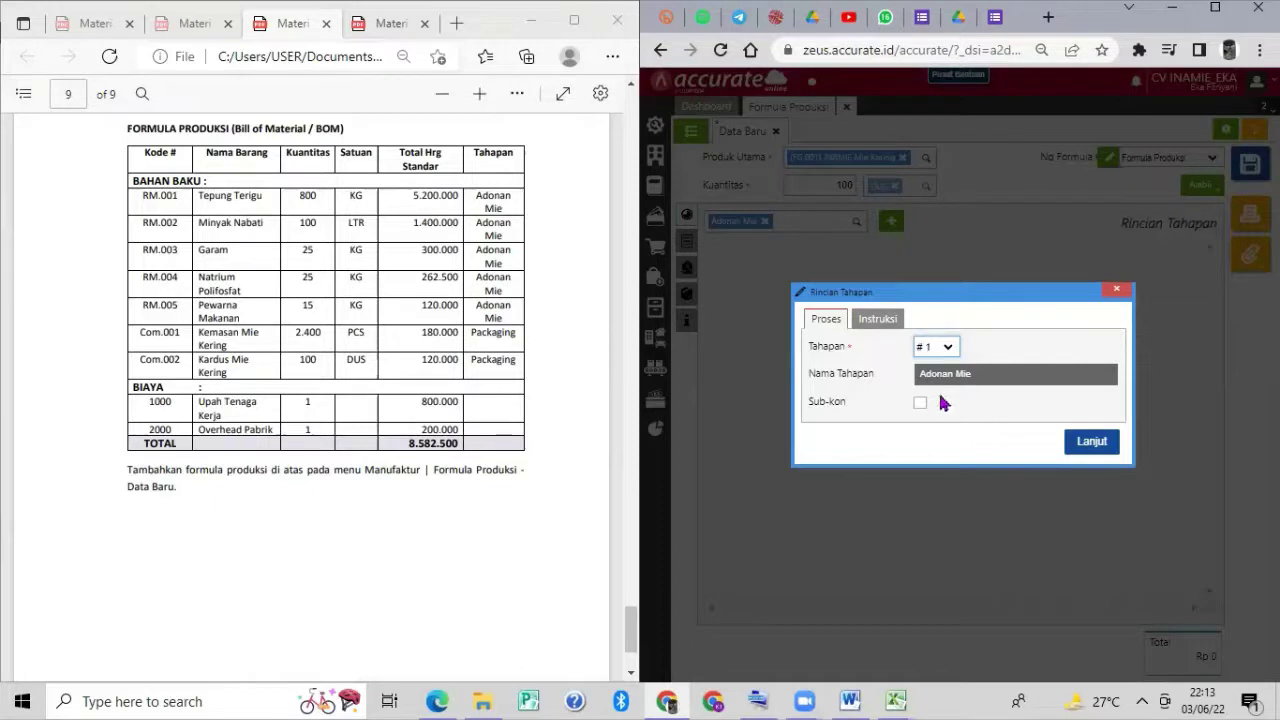
left_click(1098, 442)
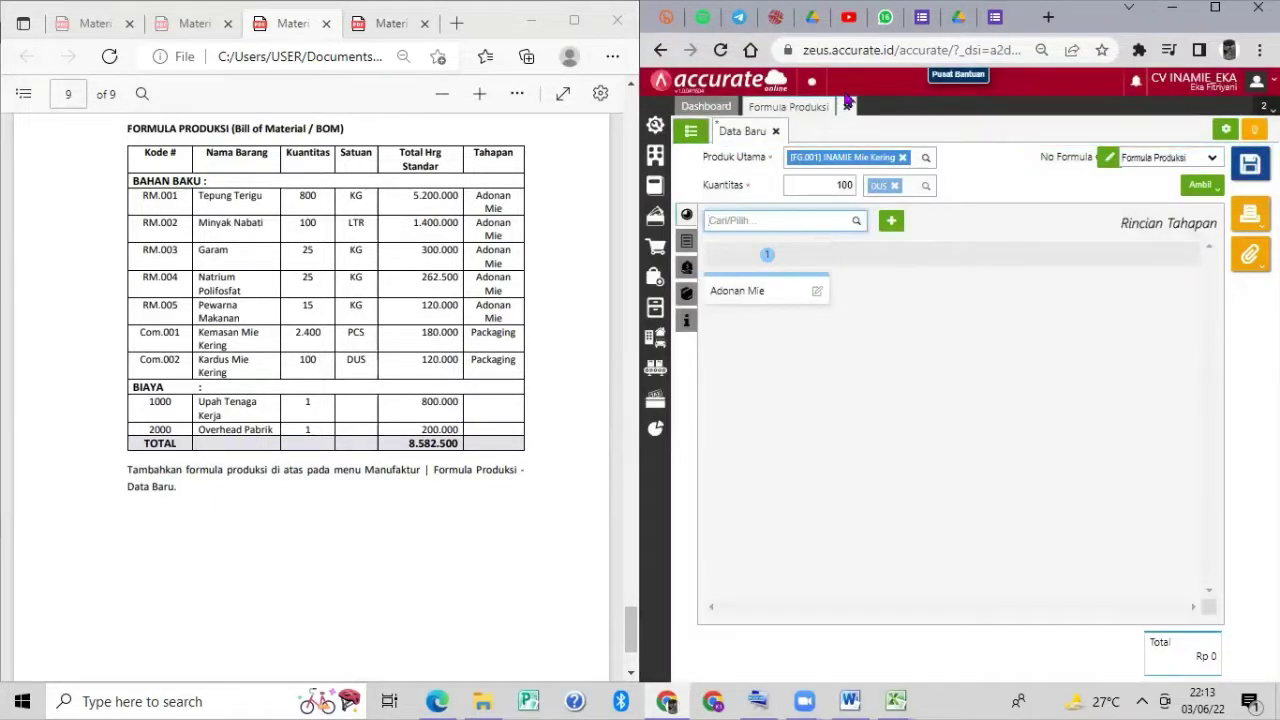
left_click(854, 220)
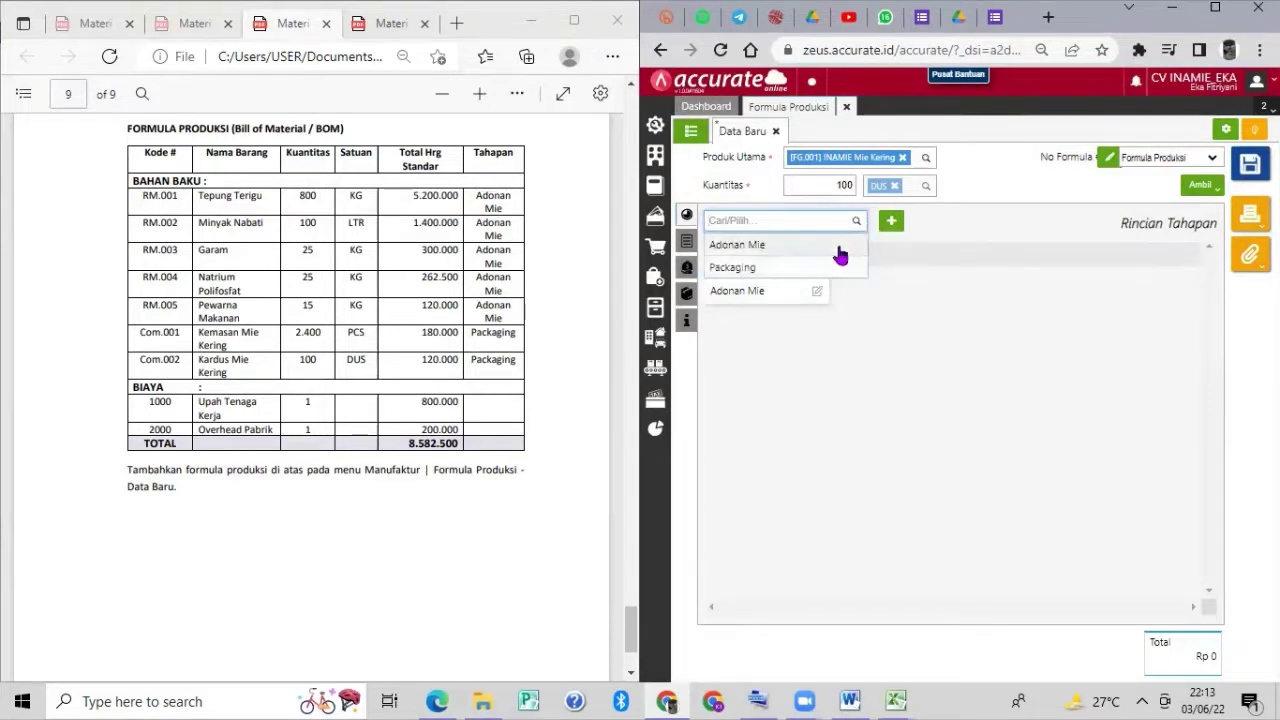
left_click(834, 270)
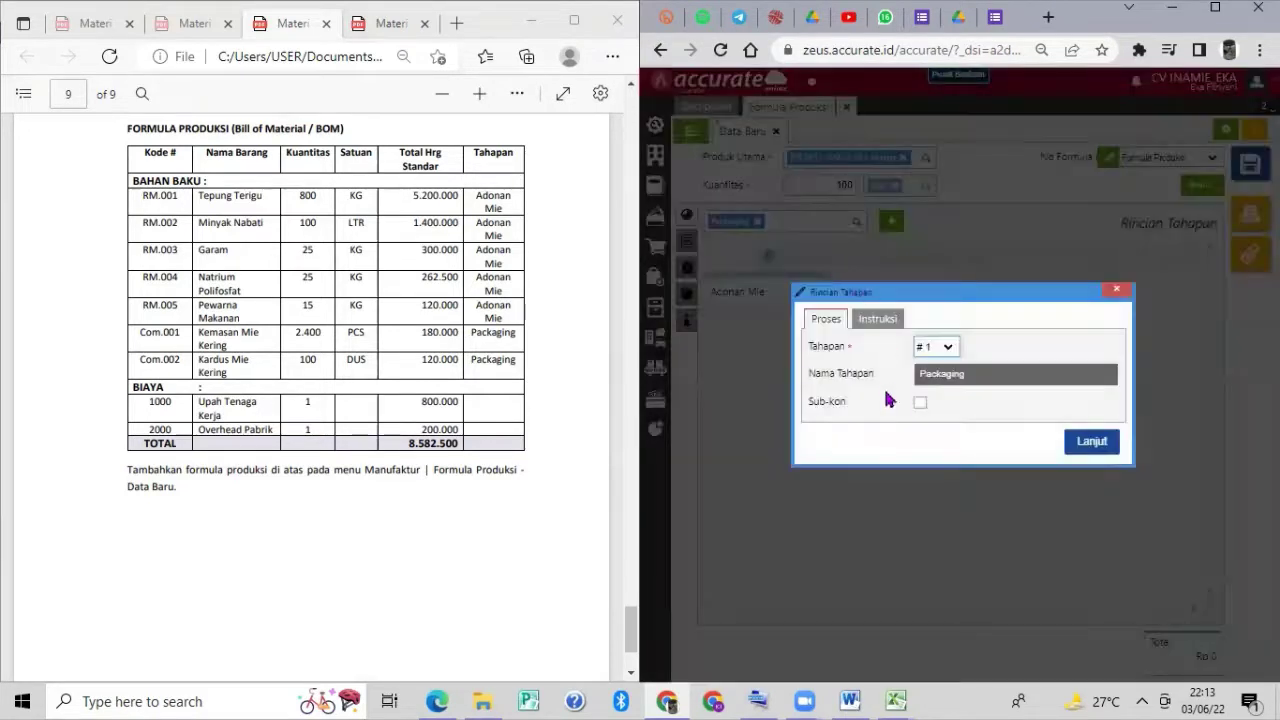
left_click(948, 348)
left_click(938, 369)
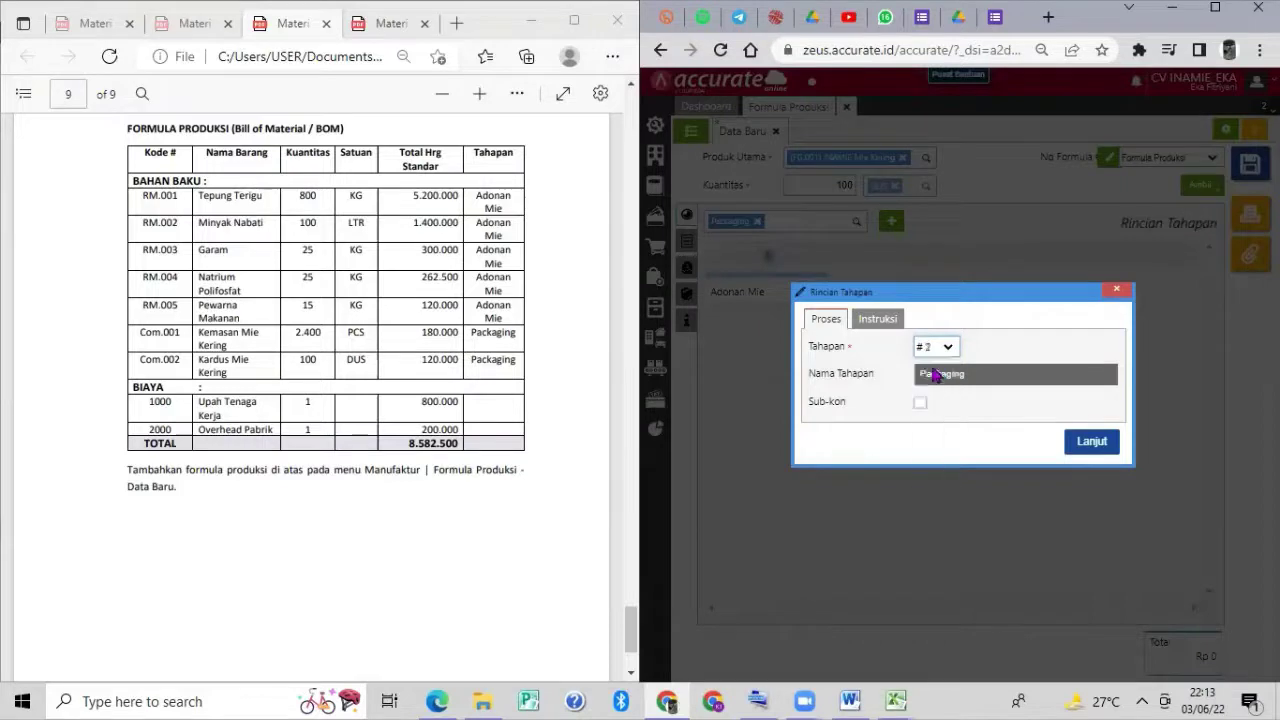
left_click(1083, 452)
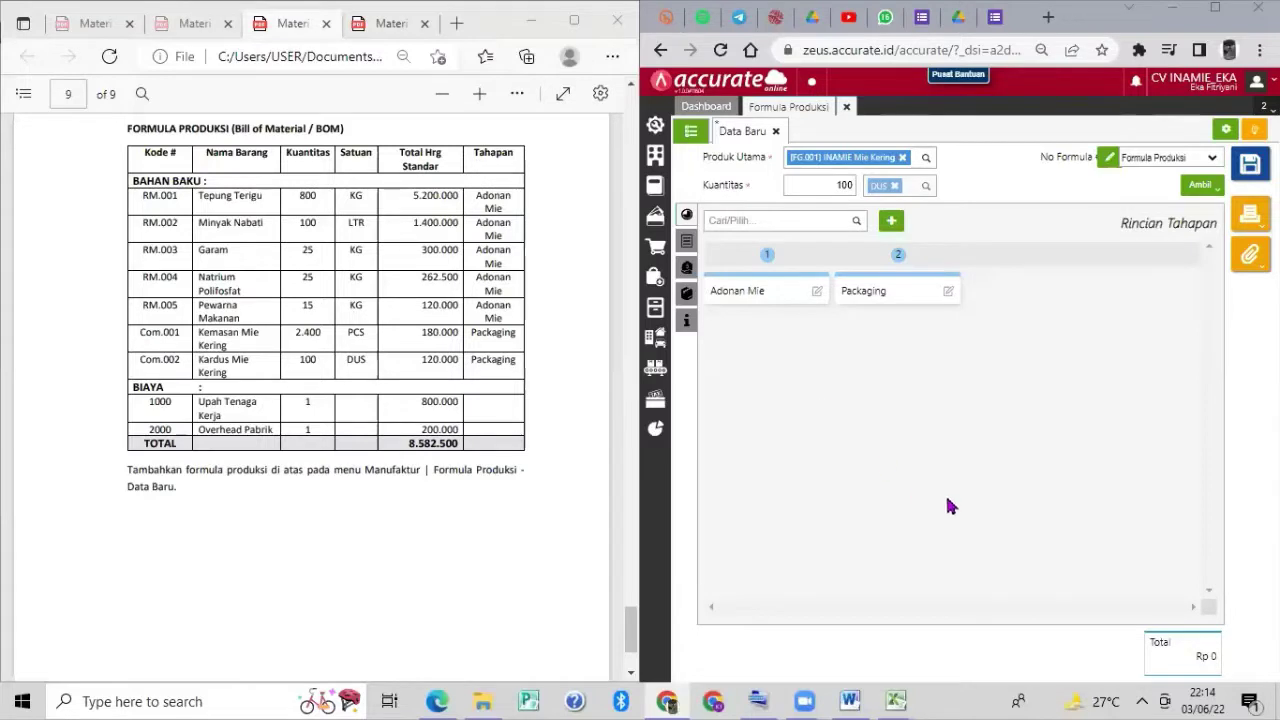
Add Tepung Terigu, 800 KG, as an Adonan Mie raw material.
left_click(687, 243)
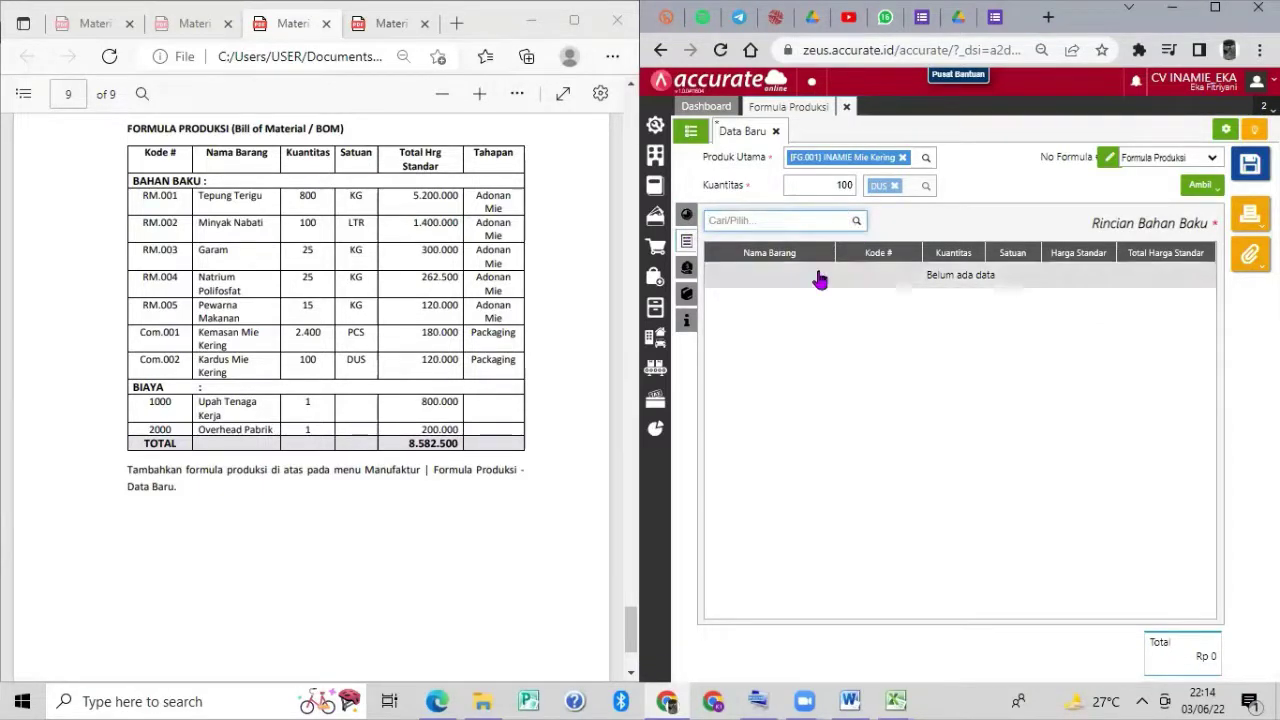
type("tepung terig")
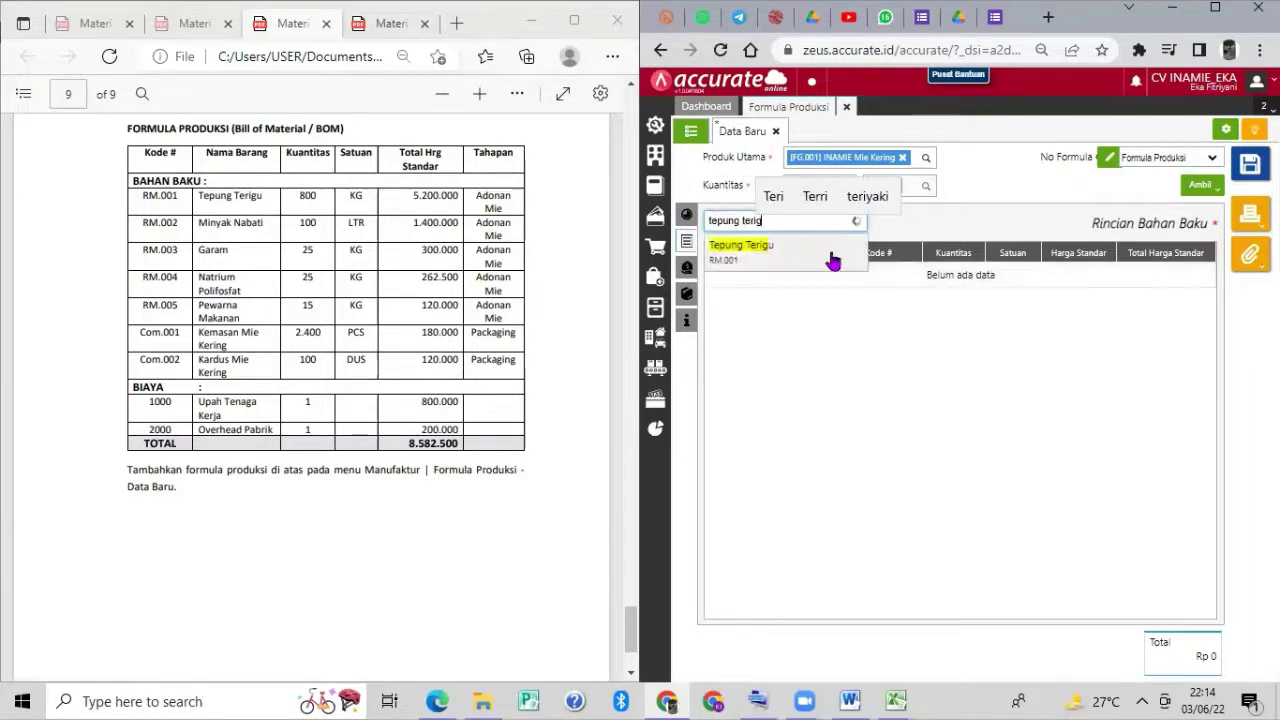
left_click(830, 262)
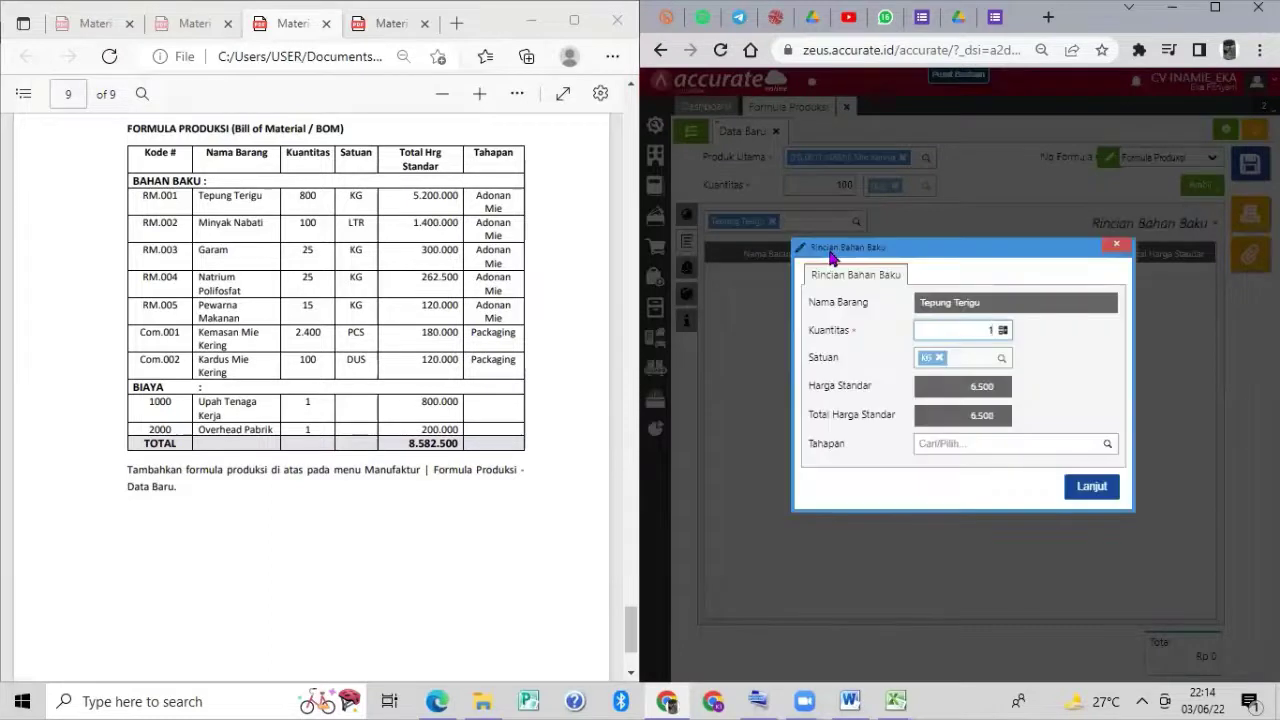
left_click(973, 331)
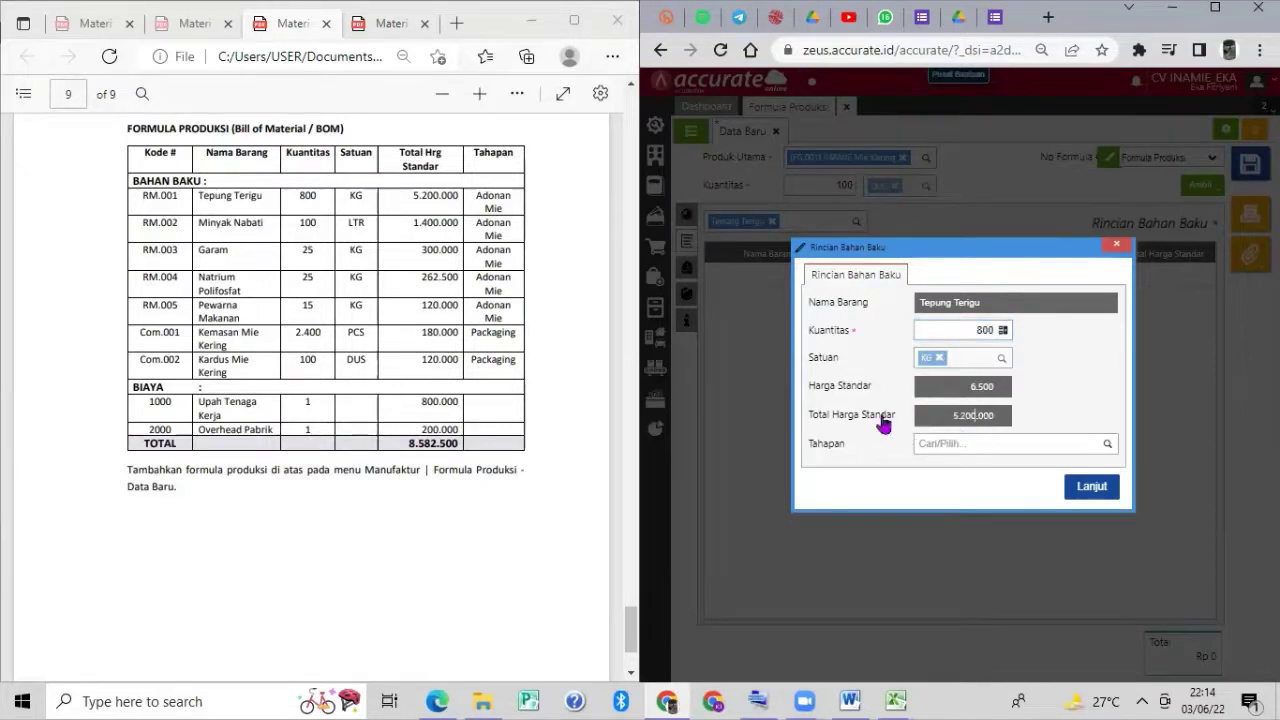
left_click(1107, 446)
left_click(1071, 463)
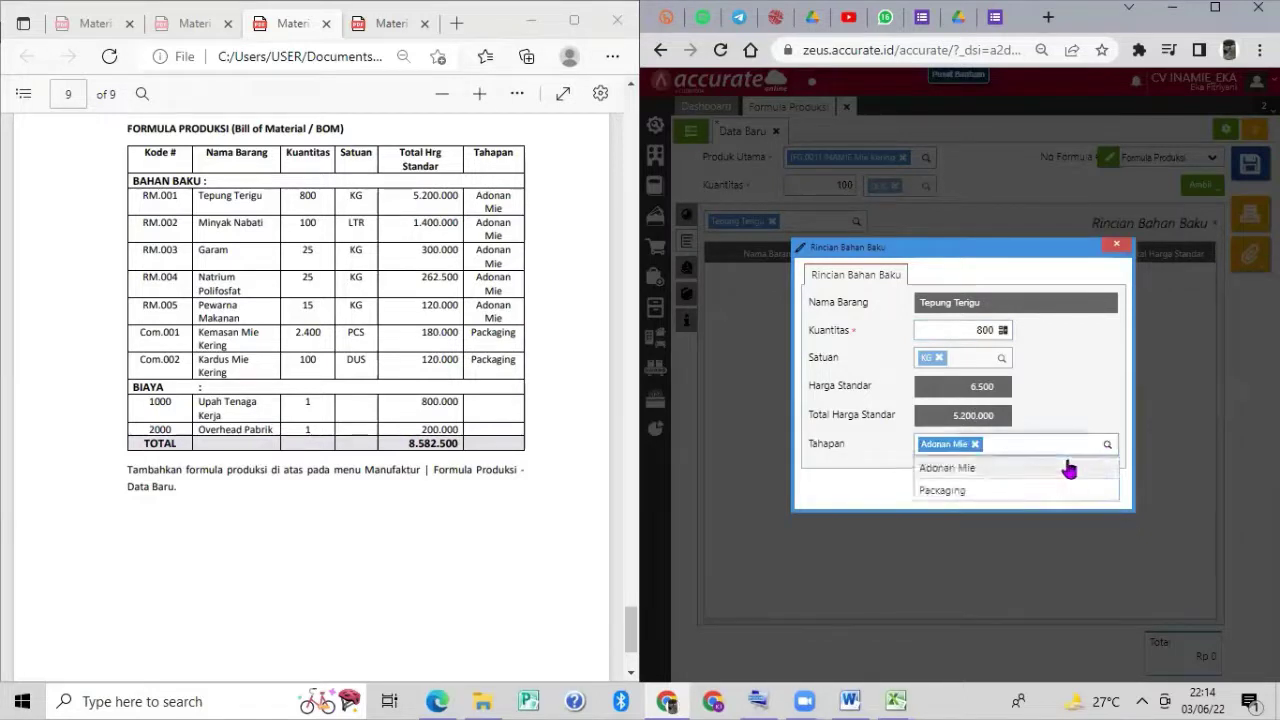
left_click(1078, 490)
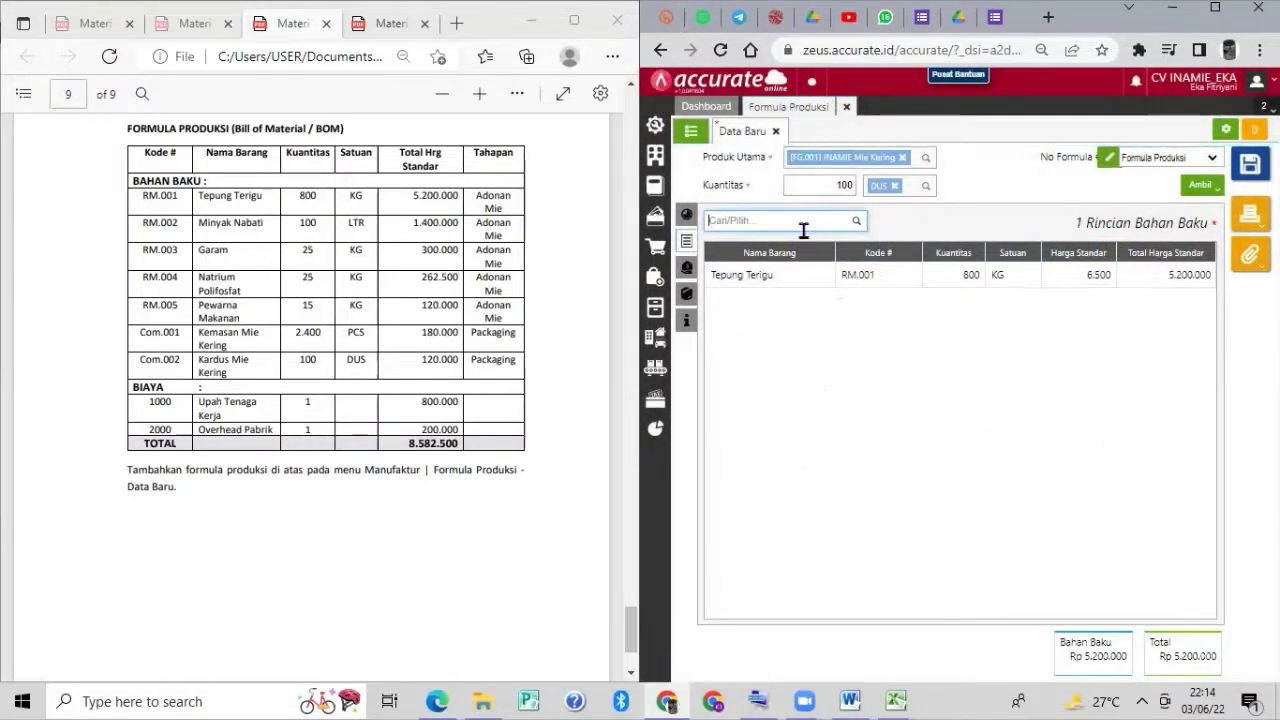
Add Minyak Nabati, 100 LTR, at the Adonan Mie stage.
type("minyak")
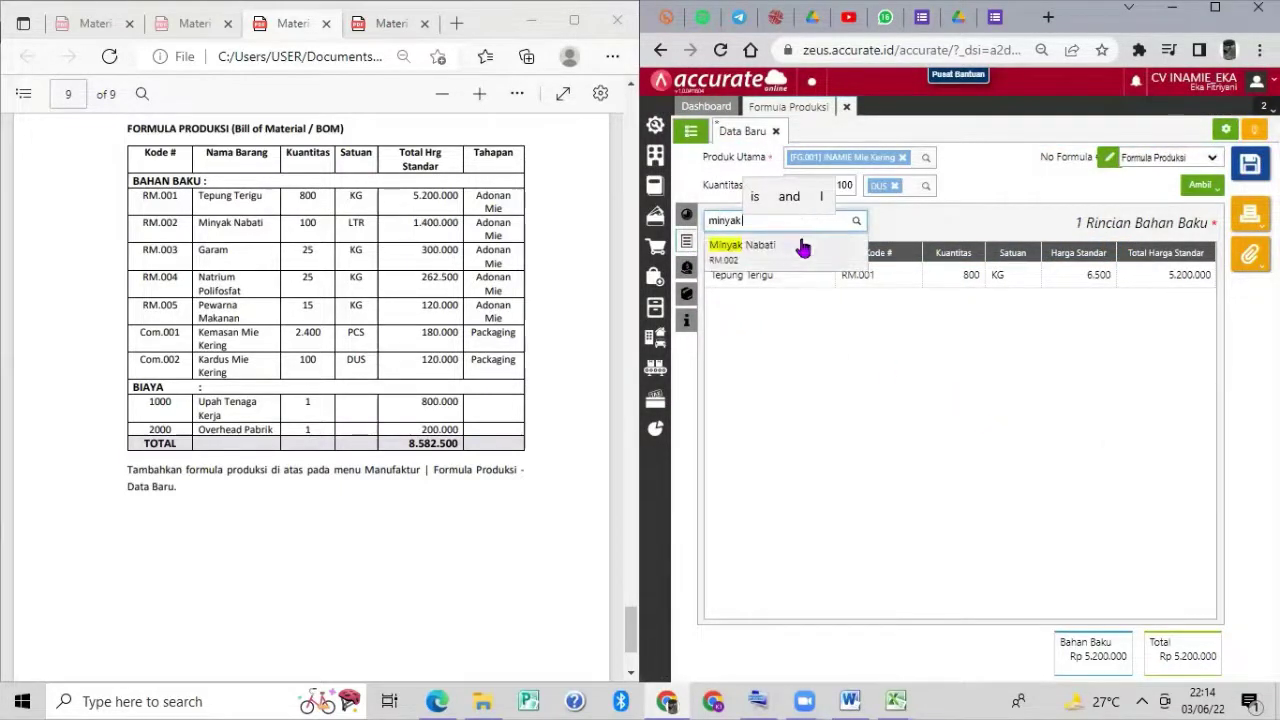
left_click(798, 251)
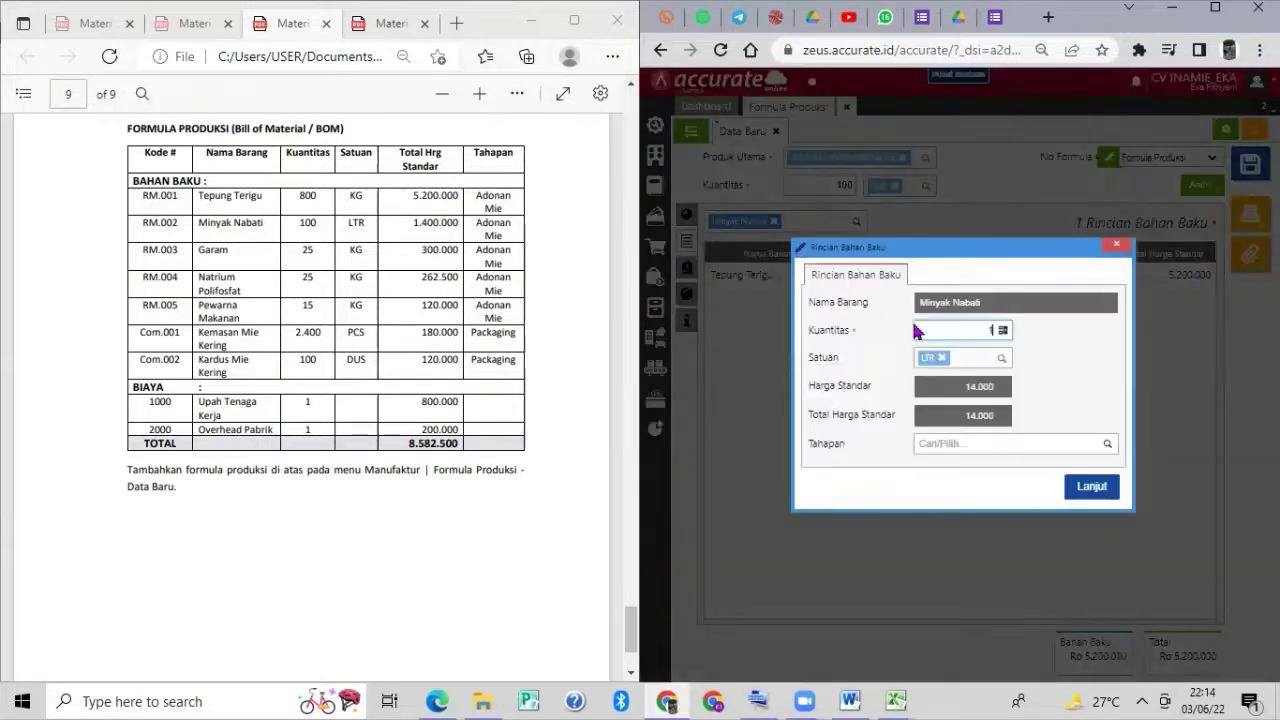
key("BackSpace")
left_click(1106, 444)
left_click(1061, 470)
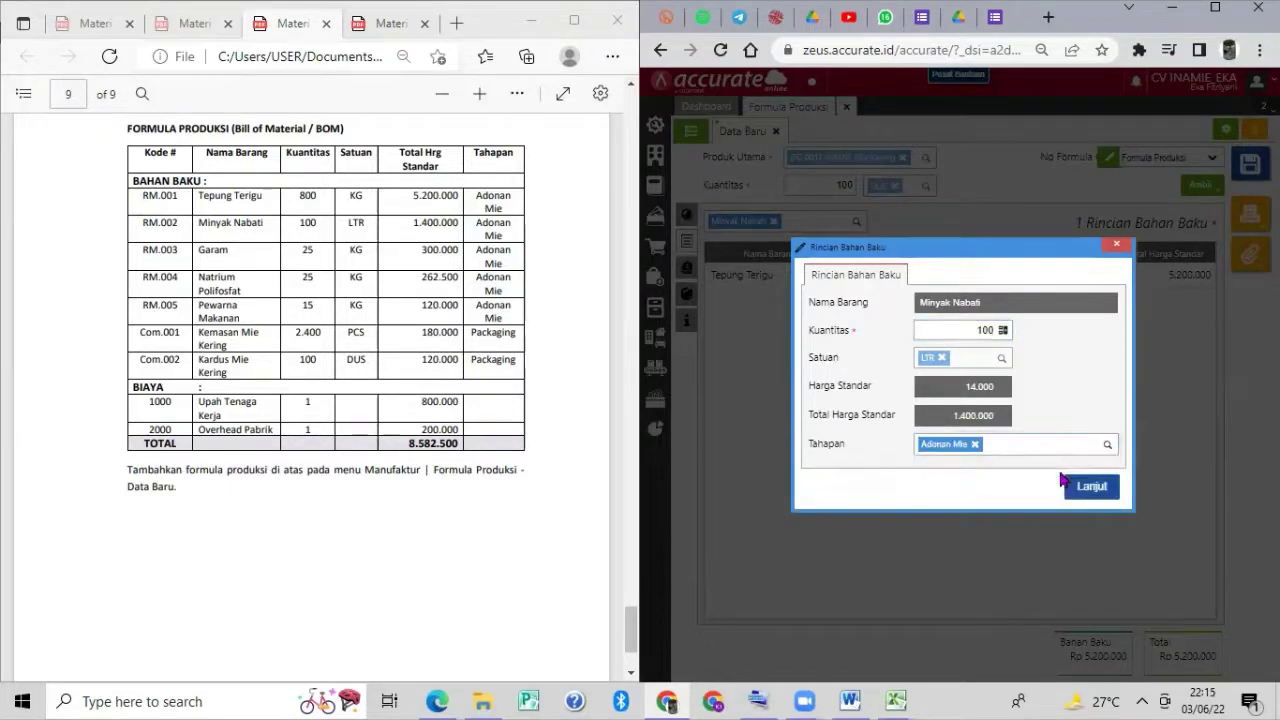
left_click(1088, 484)
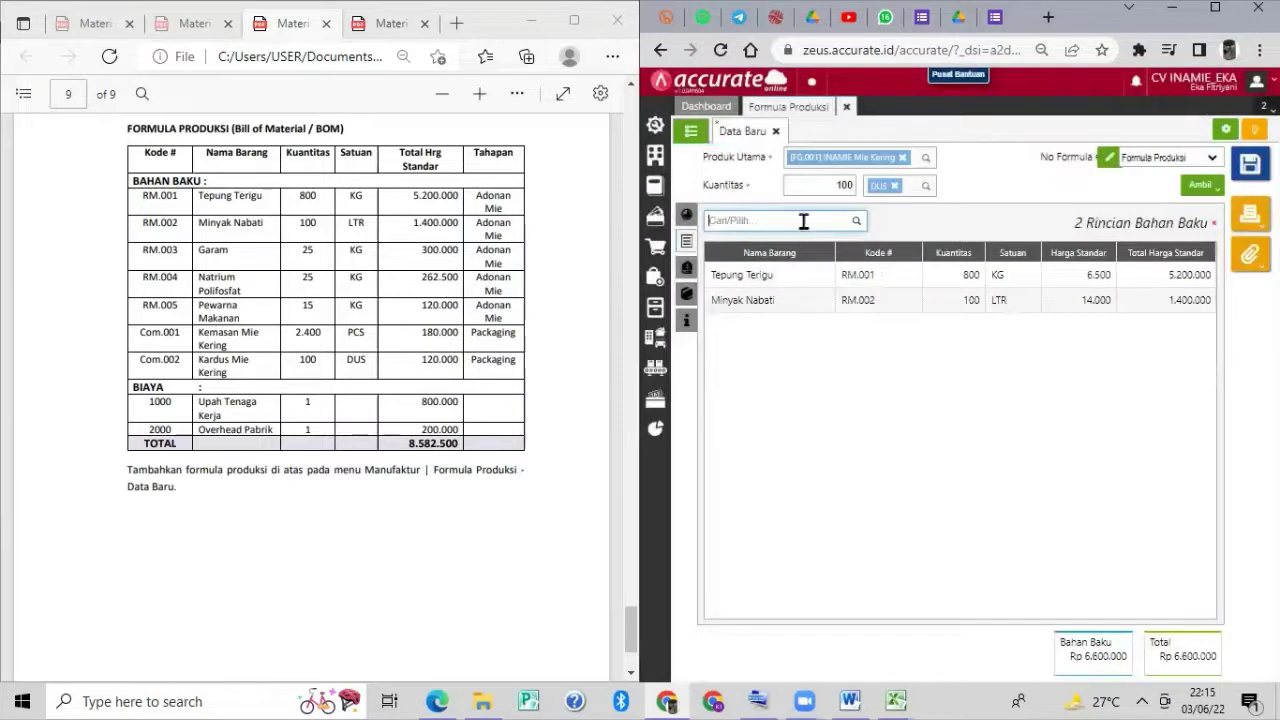
Add Garam, 25 KG, at the Adonan Mie stage.
type("garam")
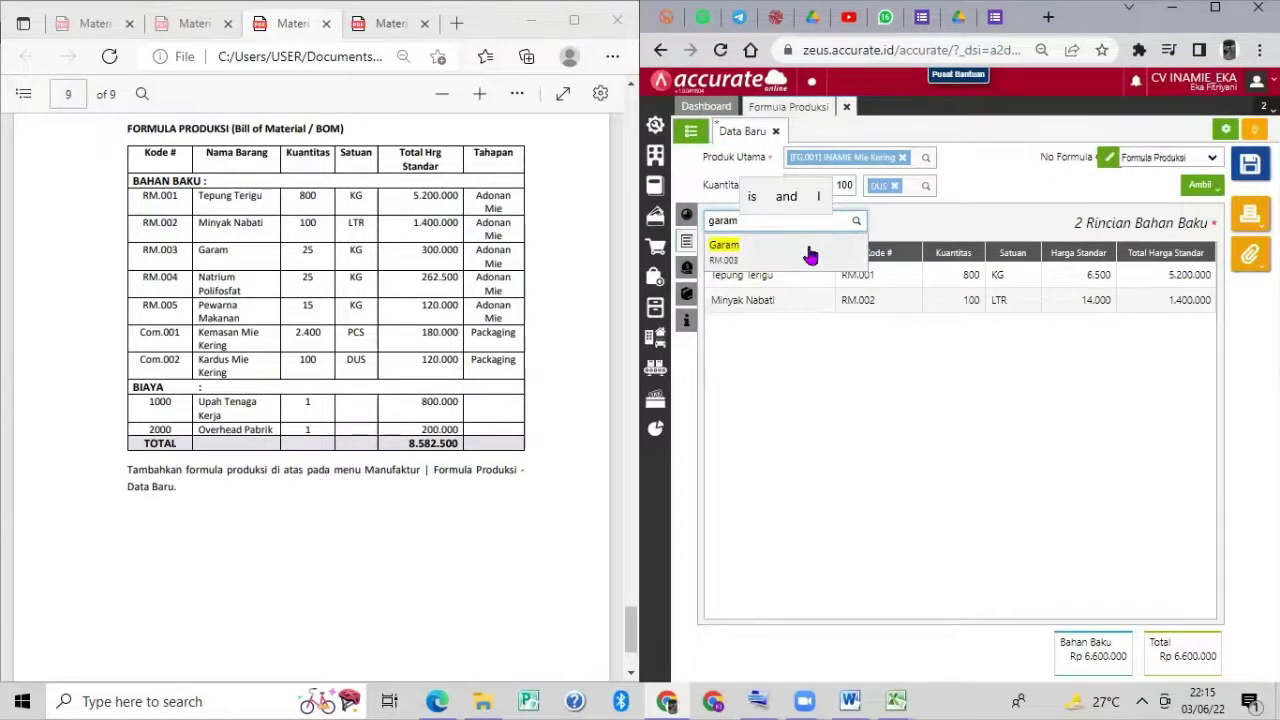
left_click(811, 252)
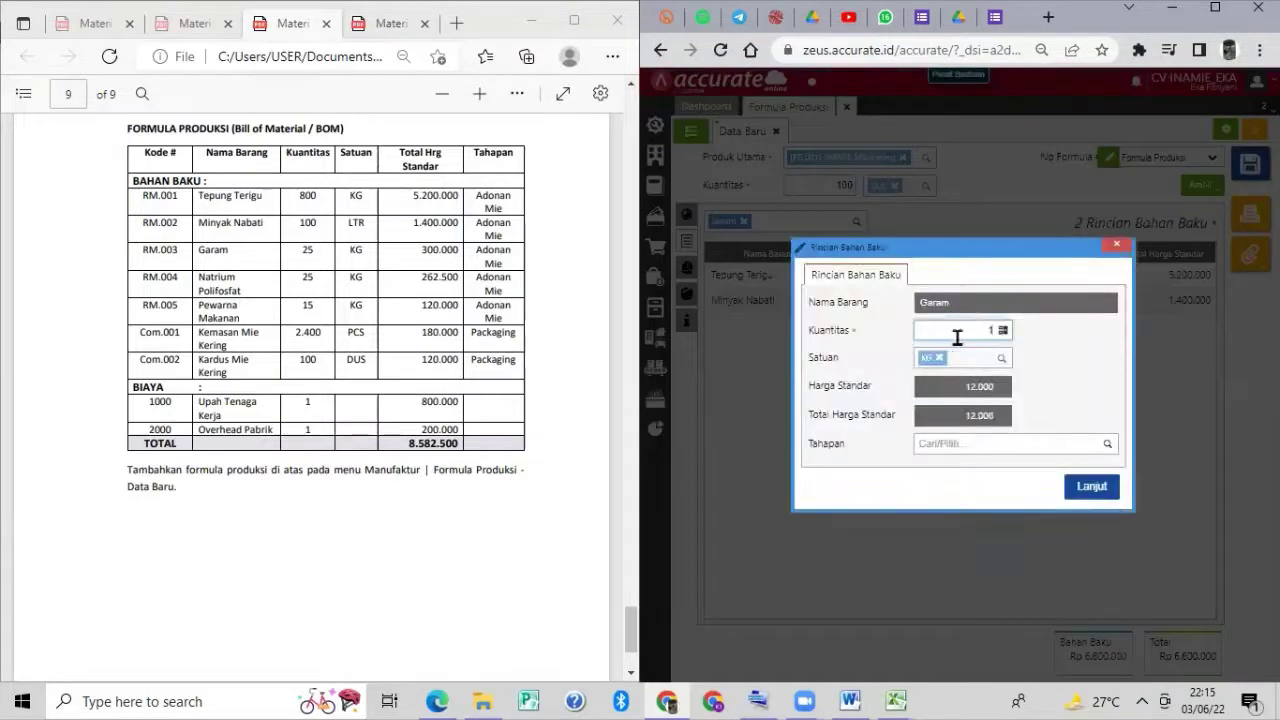
type("25")
left_click(985, 425)
left_click(1108, 447)
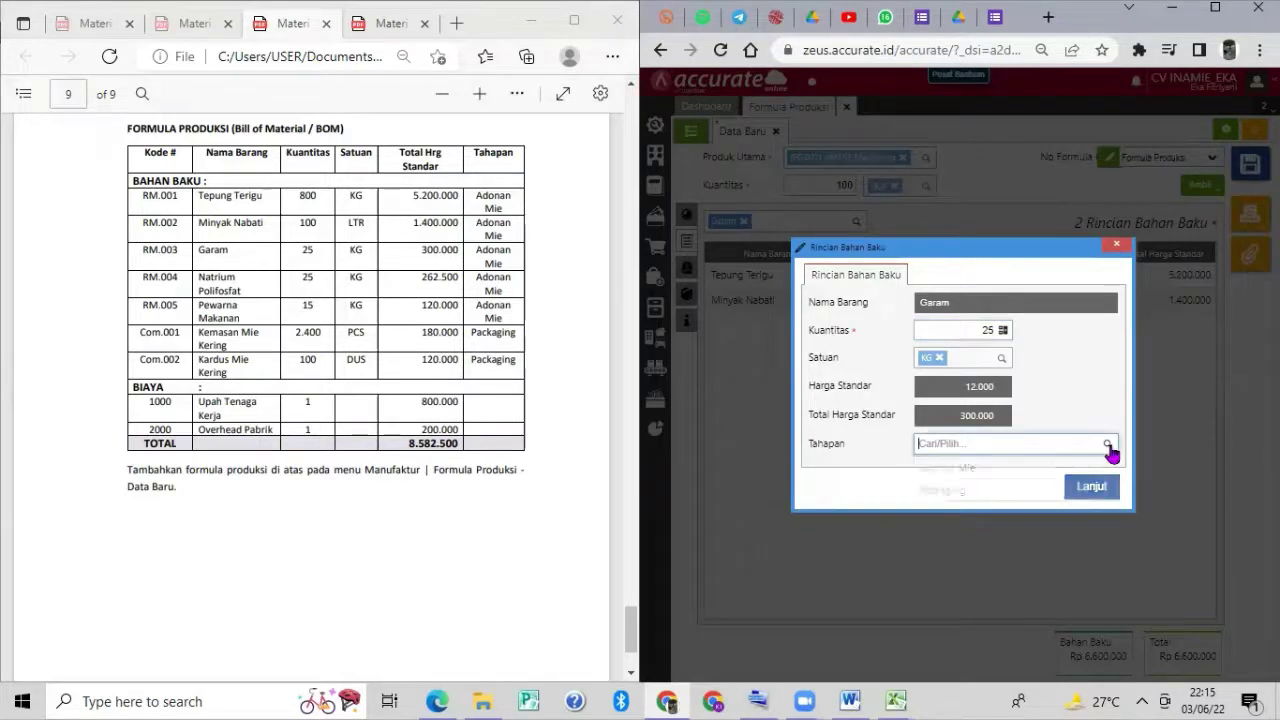
left_click(1033, 468)
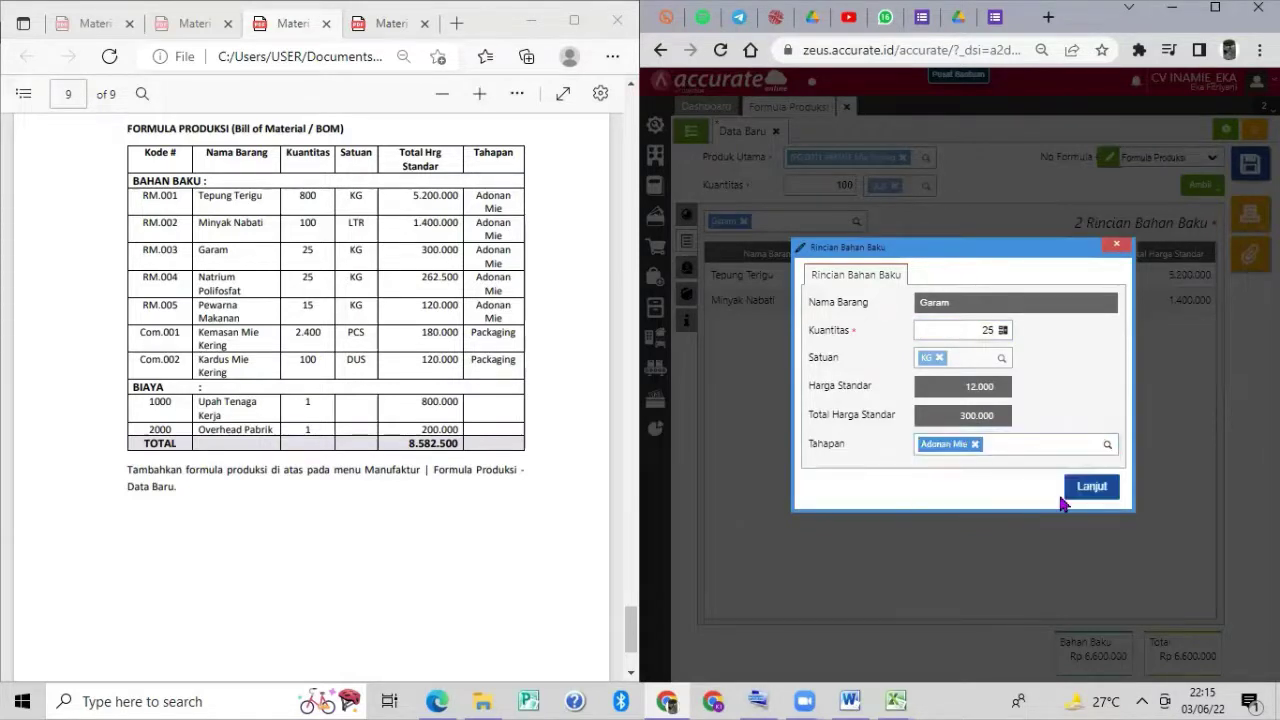
left_click(1090, 487)
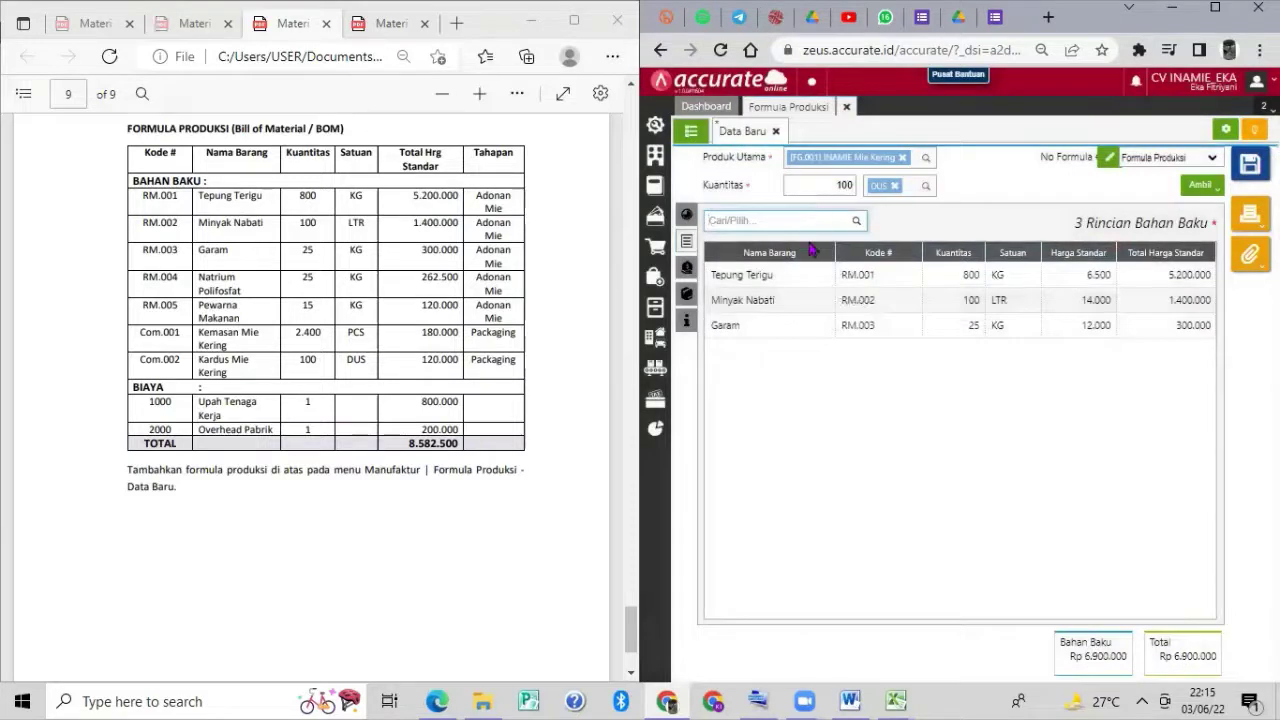
Add Natrium Polifosfat at 25 KG to the formula under the Adonan Mie stage.
type("Natrium")
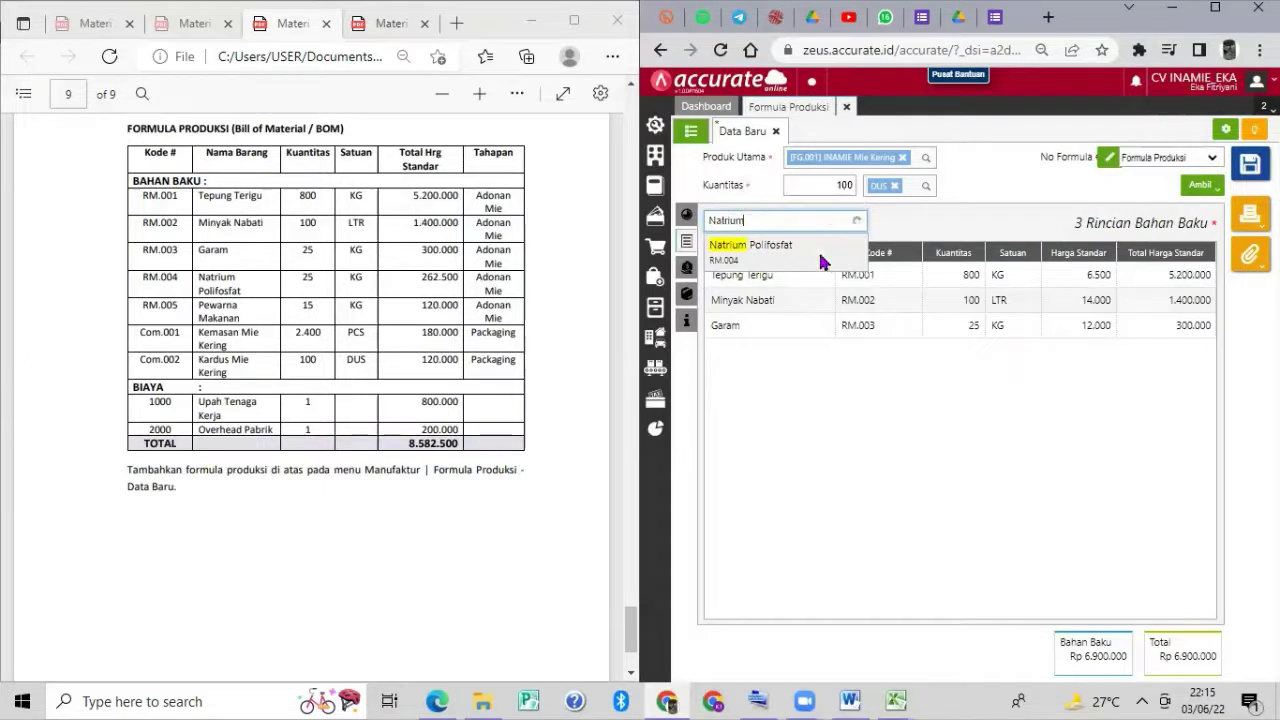
left_click(818, 249)
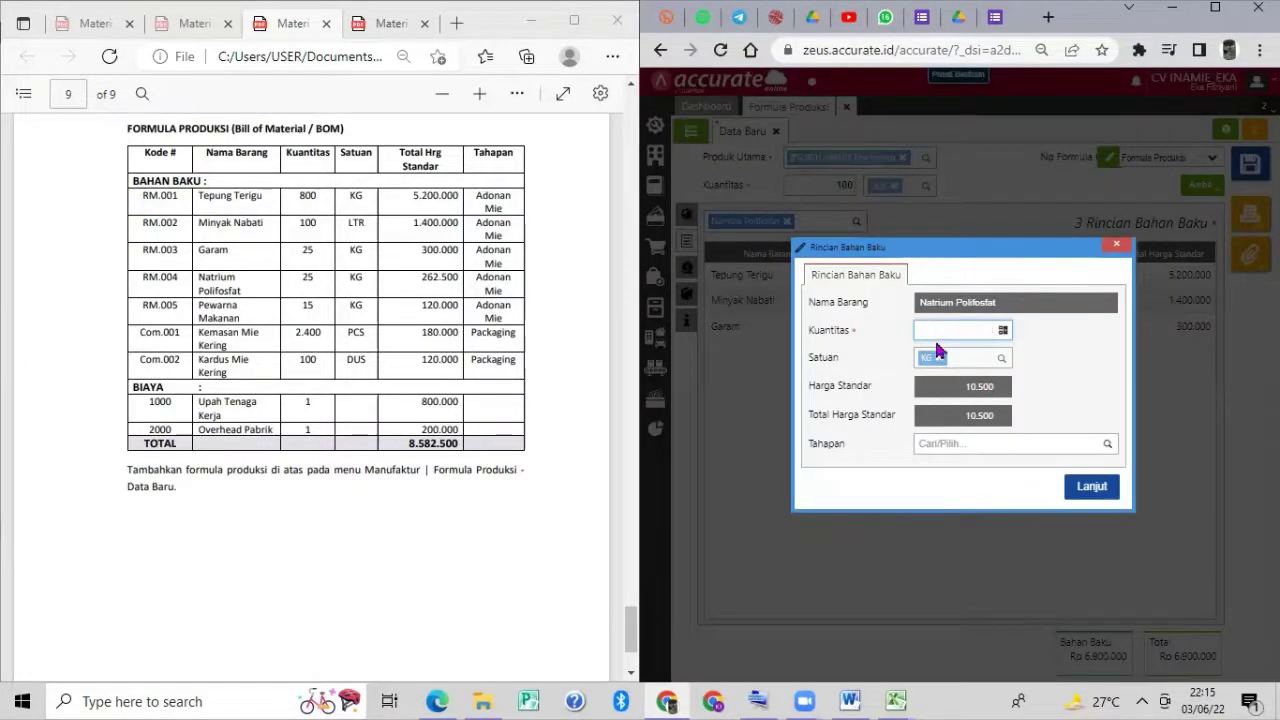
type("25")
left_click(1038, 494)
left_click(1097, 441)
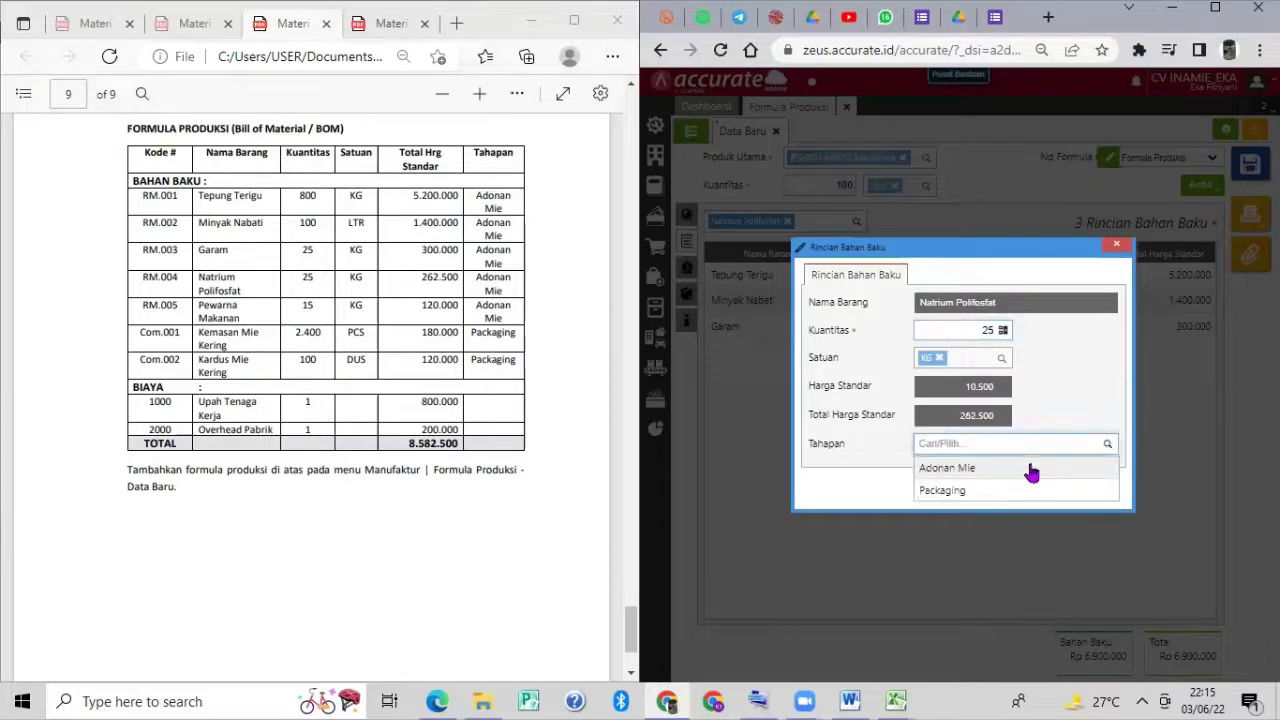
left_click(1074, 467)
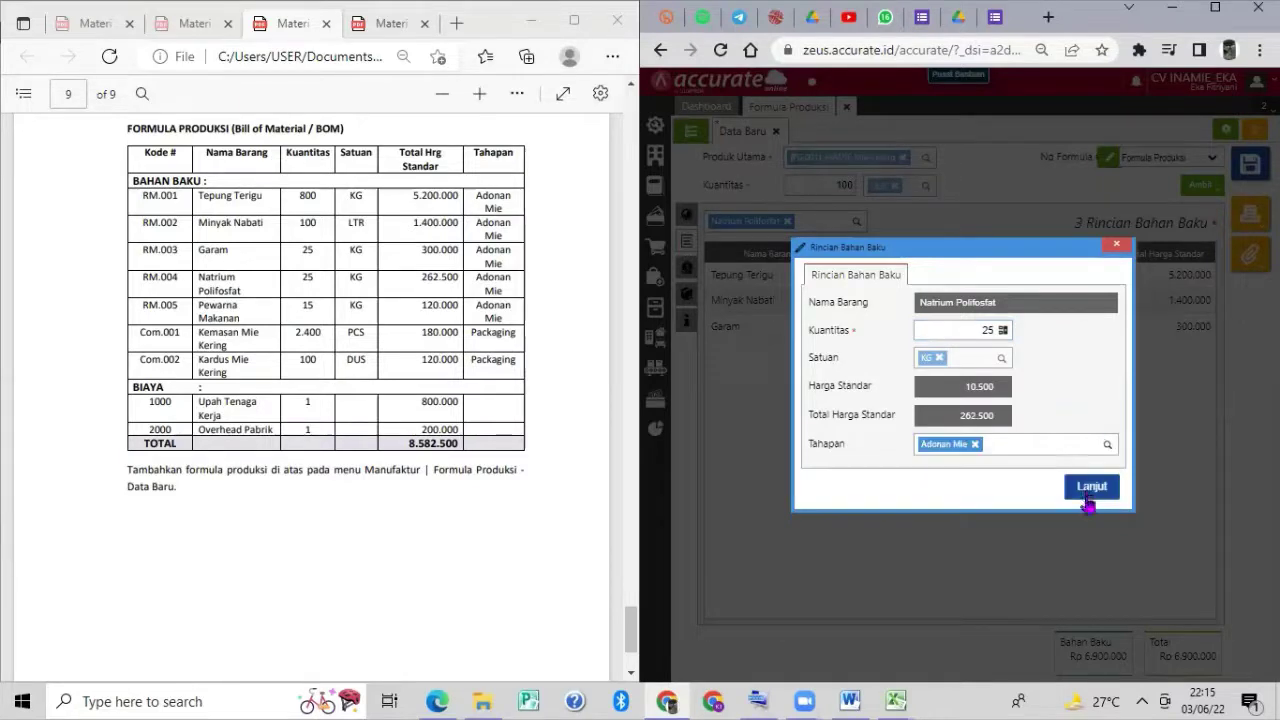
left_click(1088, 500)
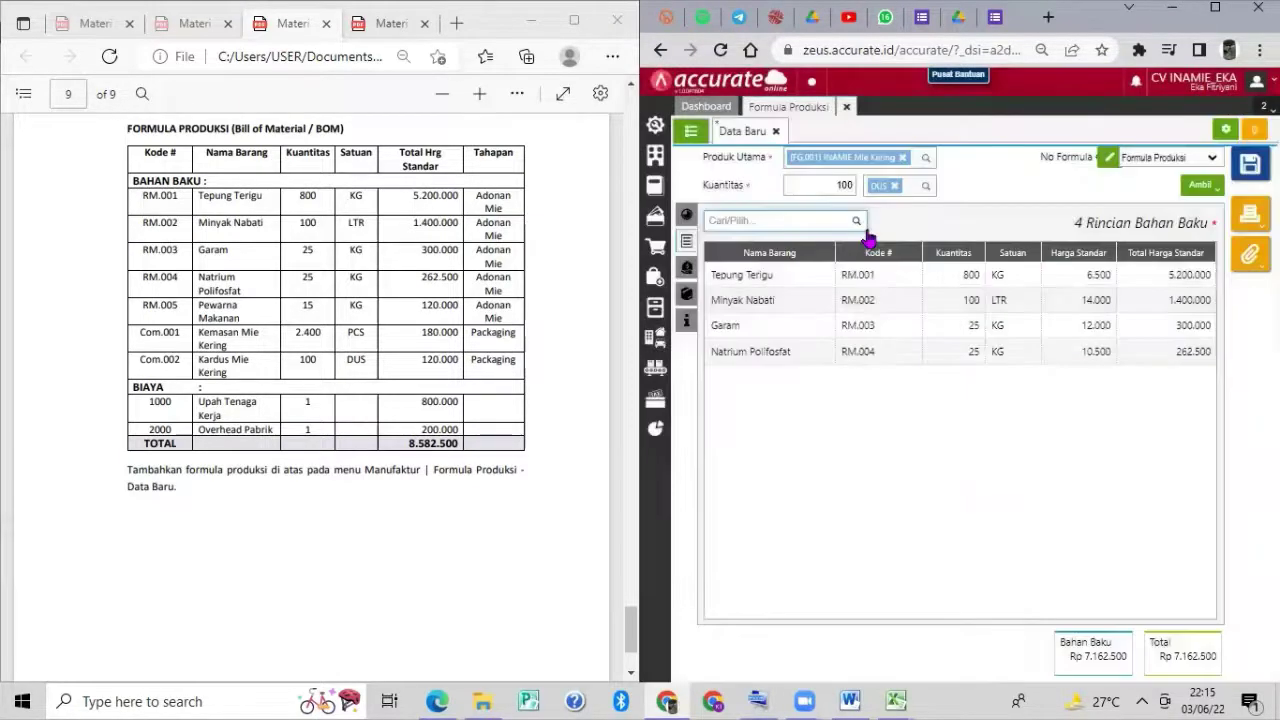
Add Pewarna Makanan at 15 KG under the Adonan Mie stage as the fifth ingredient.
type("pewarna")
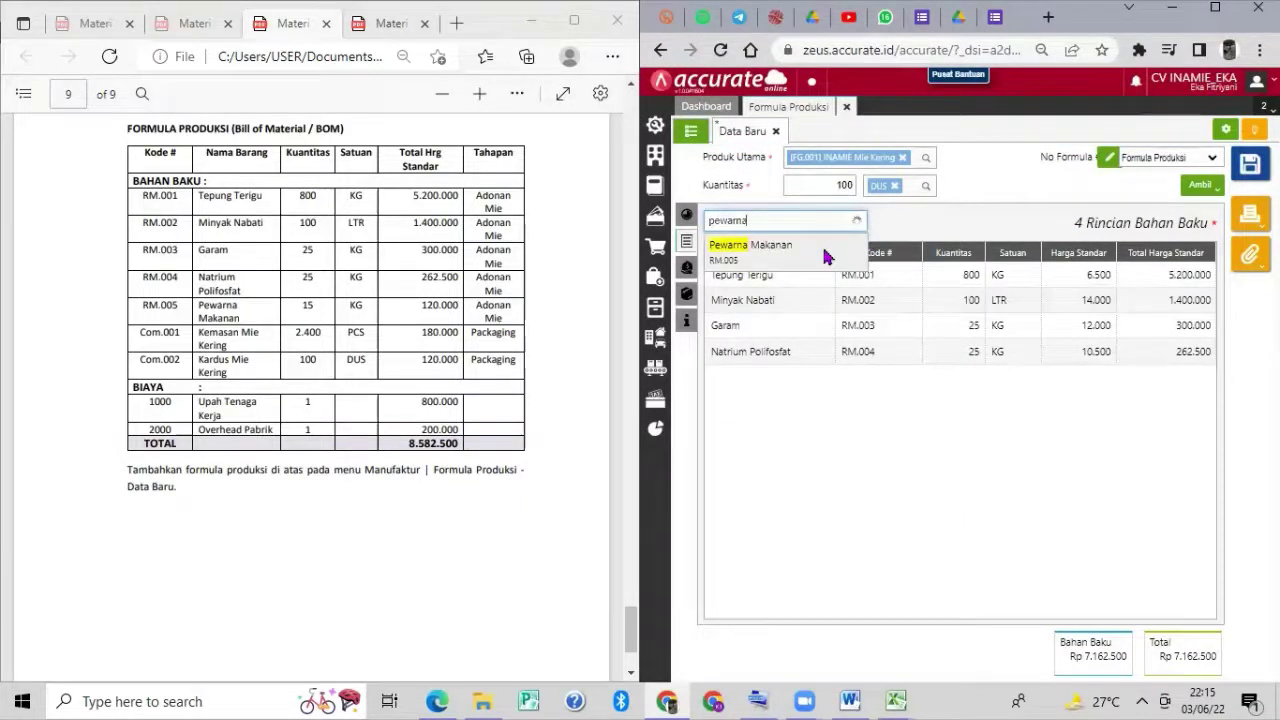
left_click(823, 250)
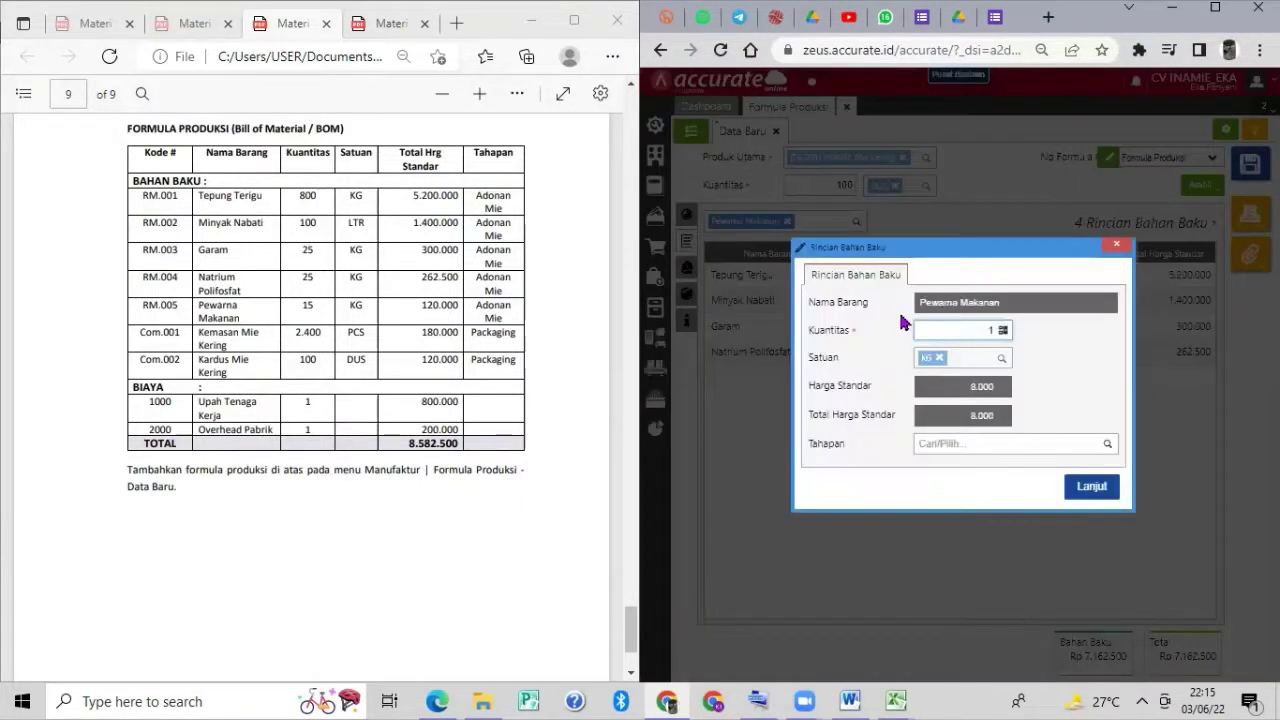
type("5")
left_click(968, 416)
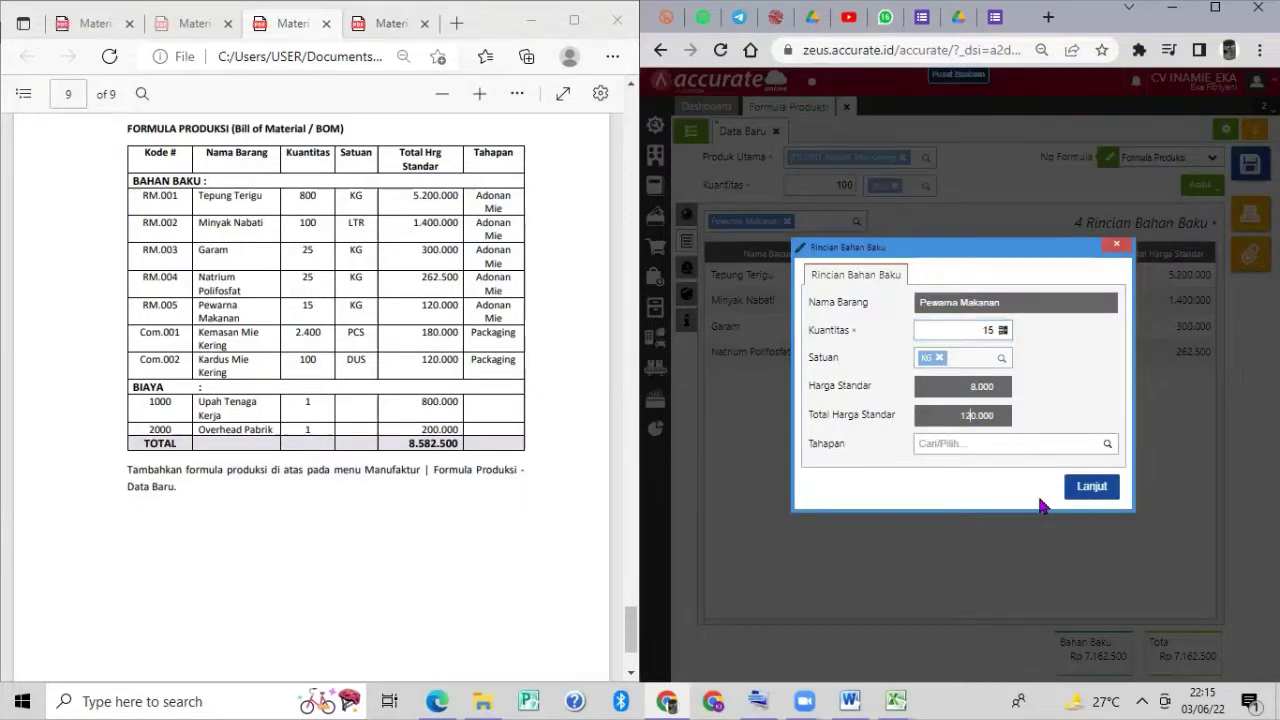
left_click(1104, 446)
left_click(1066, 465)
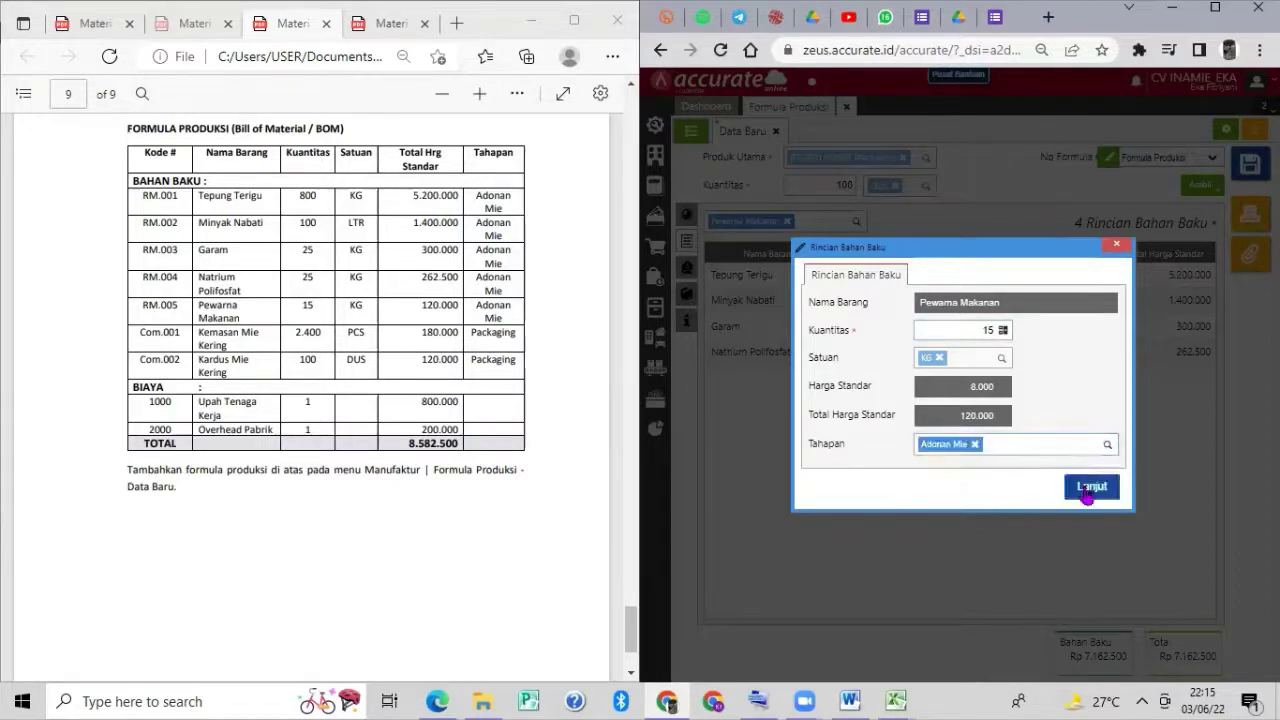
left_click(1089, 488)
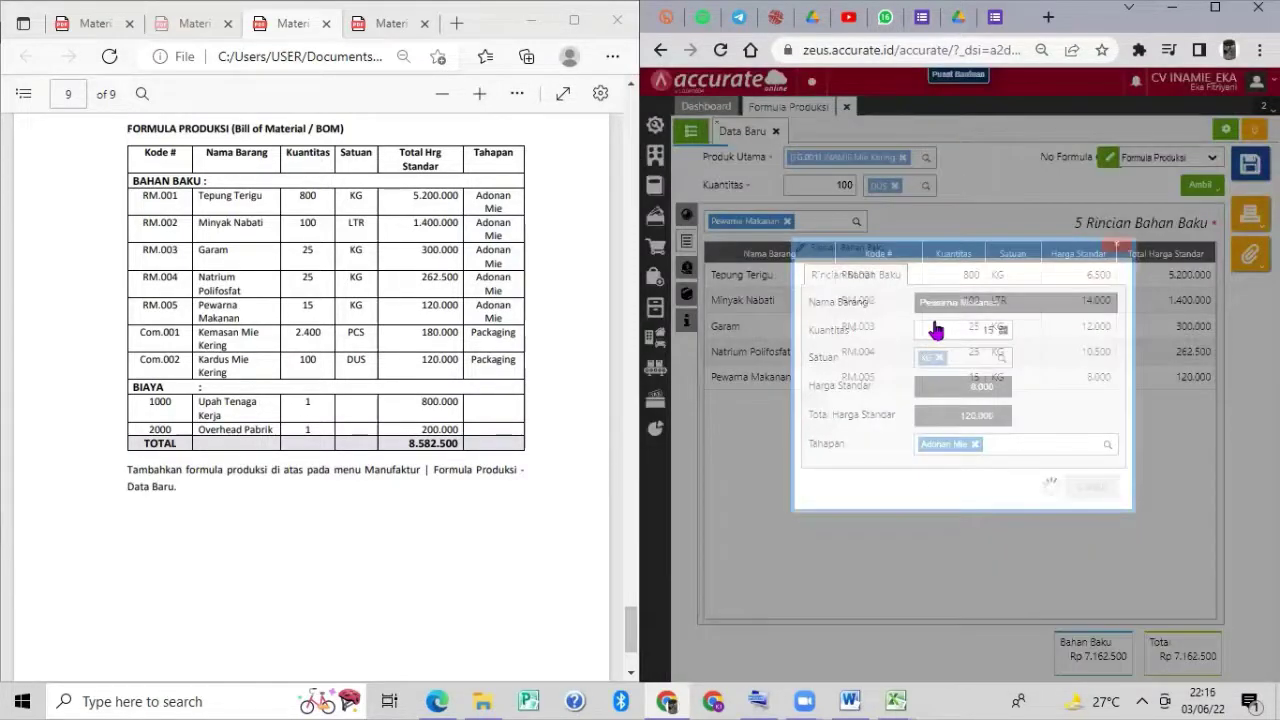
Add Kemasan Mie Kering at 2.400 PCS to the formula under the Packaging stage.
type("kemasan")
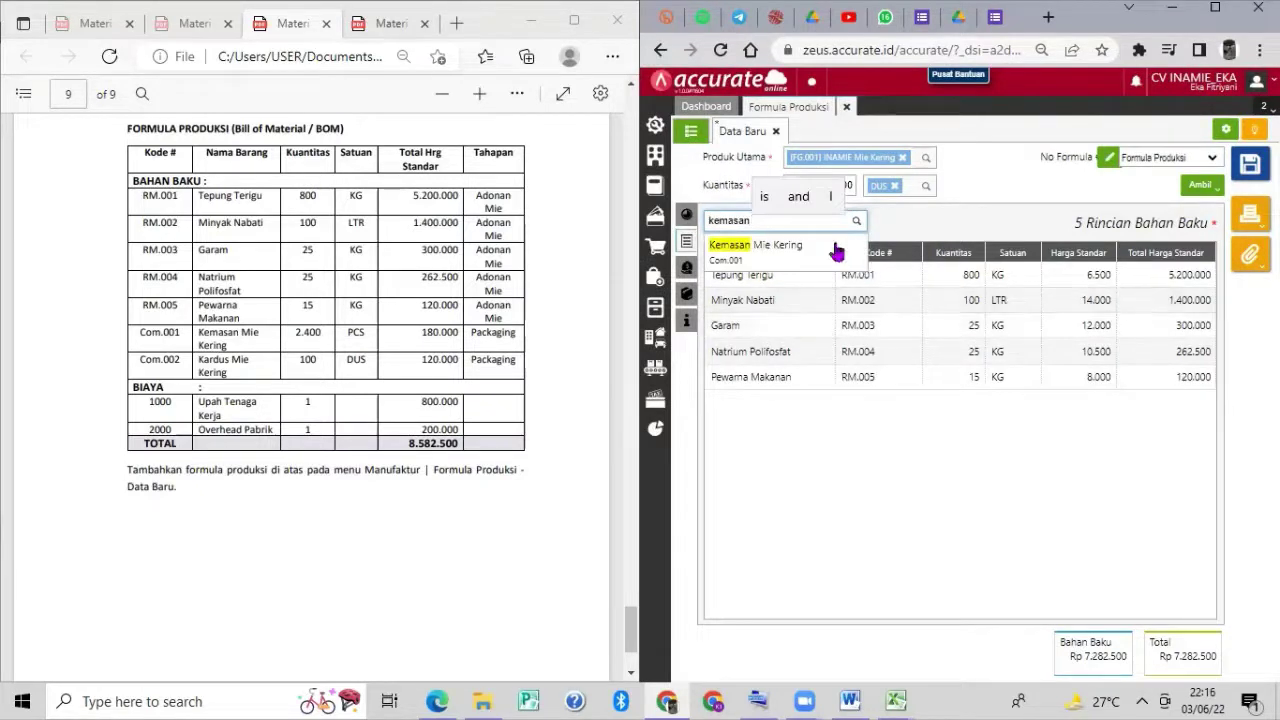
left_click(836, 249)
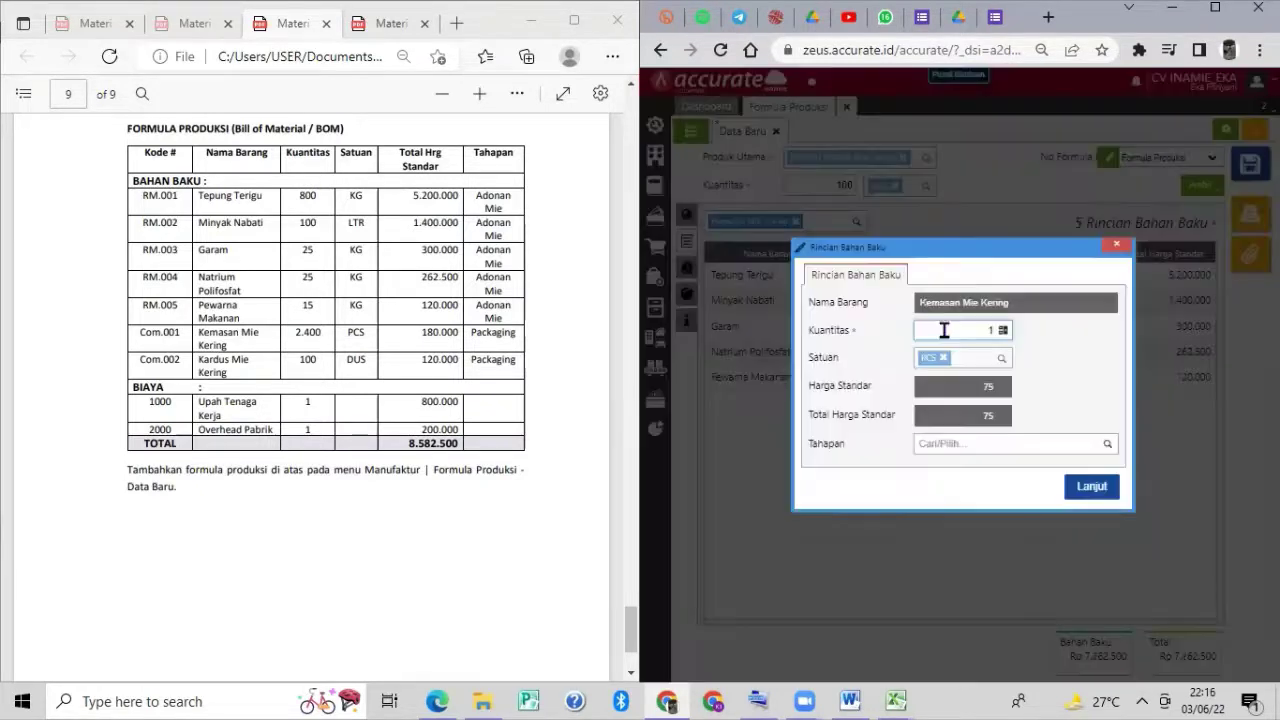
type("2.400")
left_click(1107, 445)
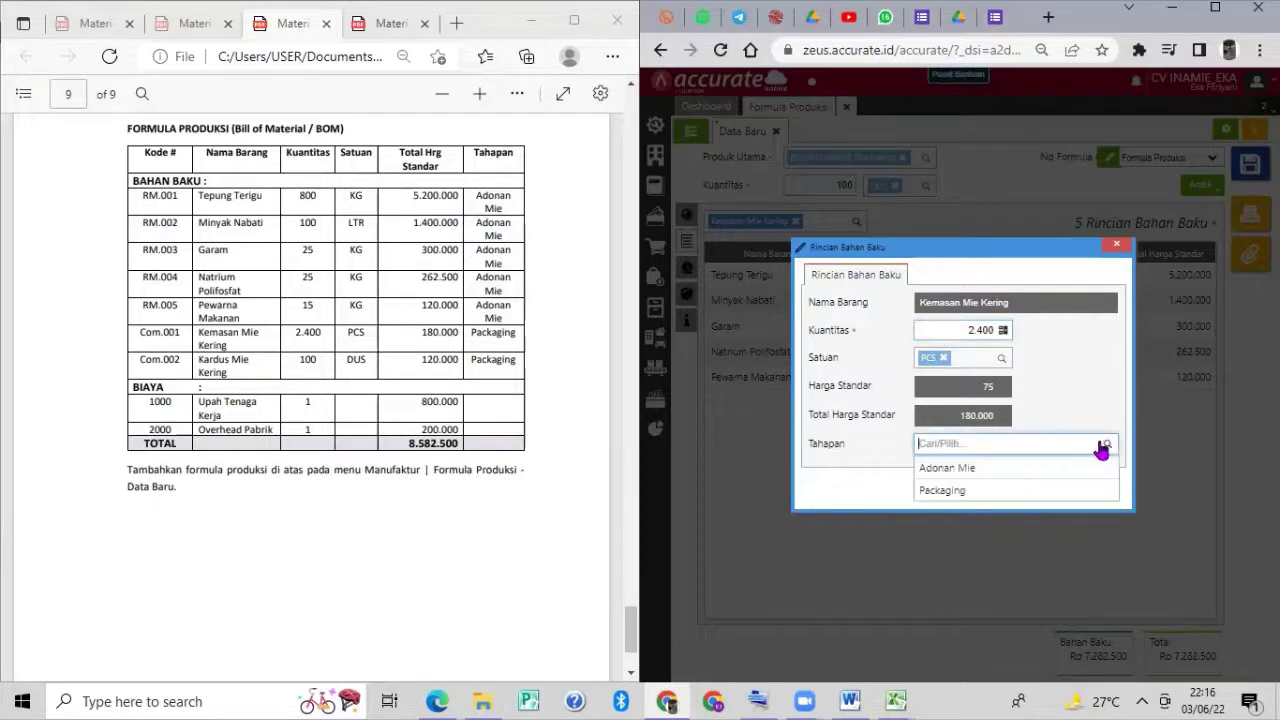
left_click(1052, 488)
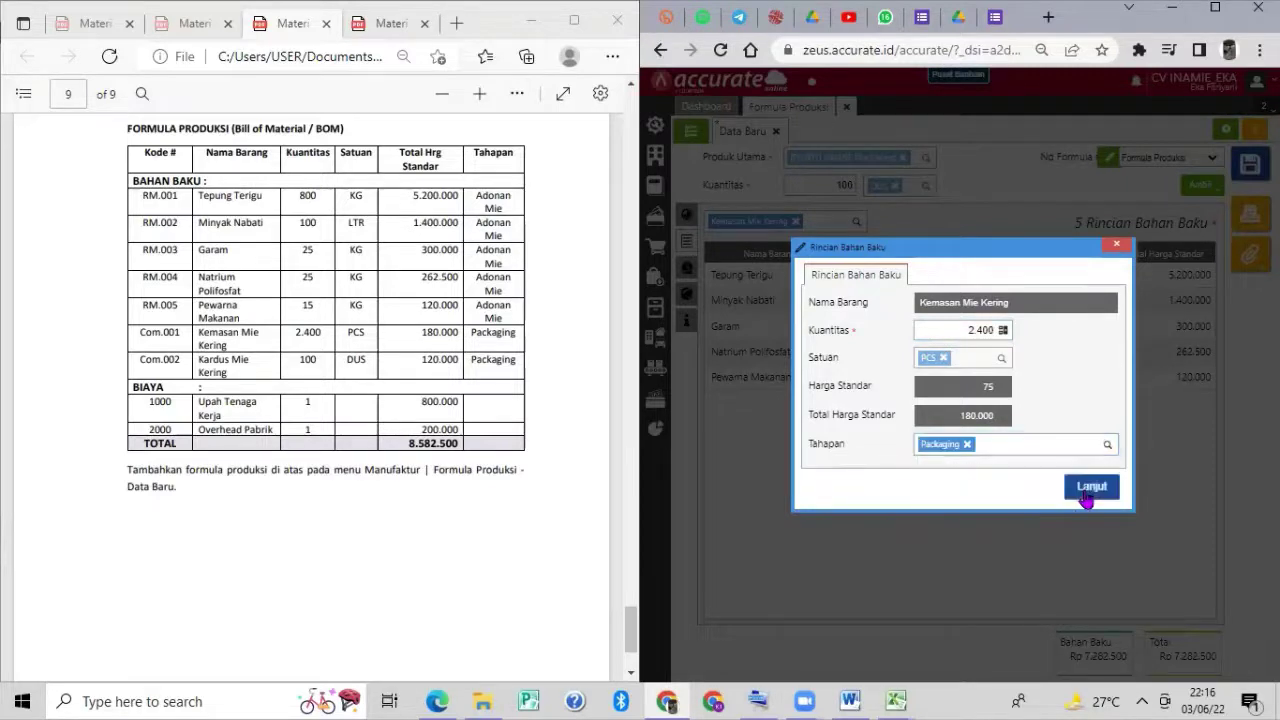
left_click(1090, 488)
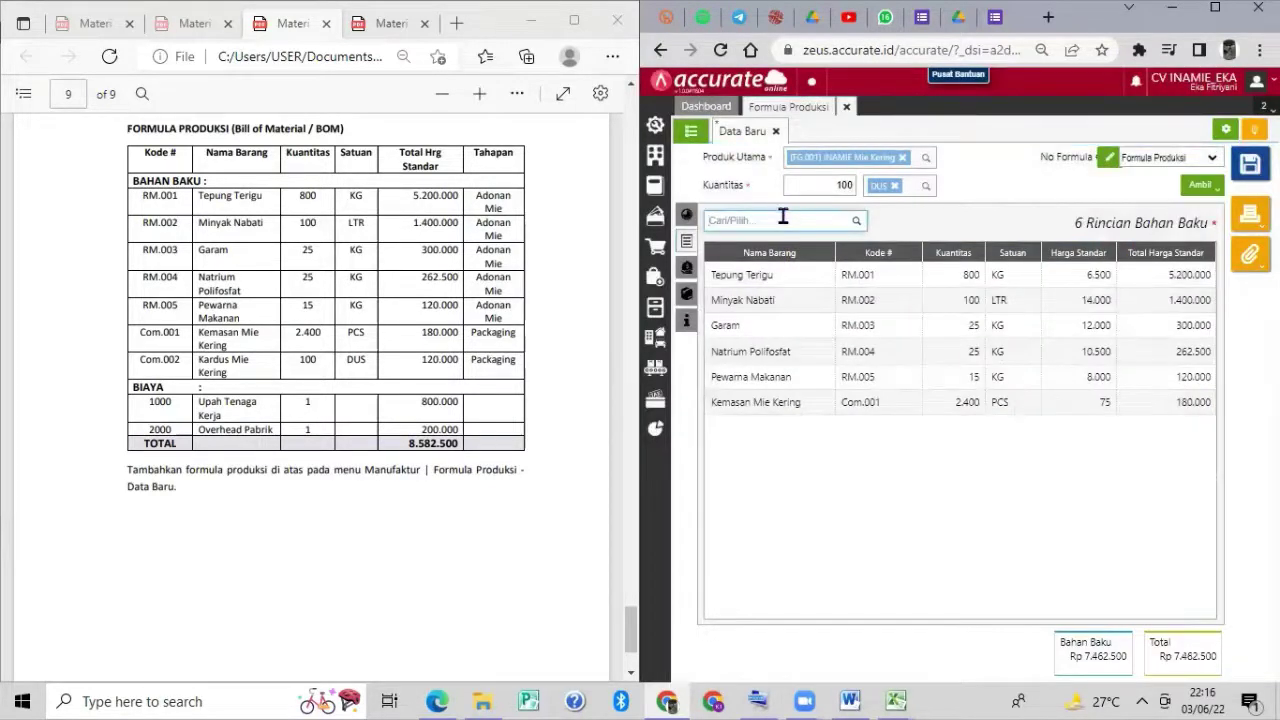
Add Kardus Mie Kering (100 DUS) as a raw material under the Packaging stage.
type("kardus")
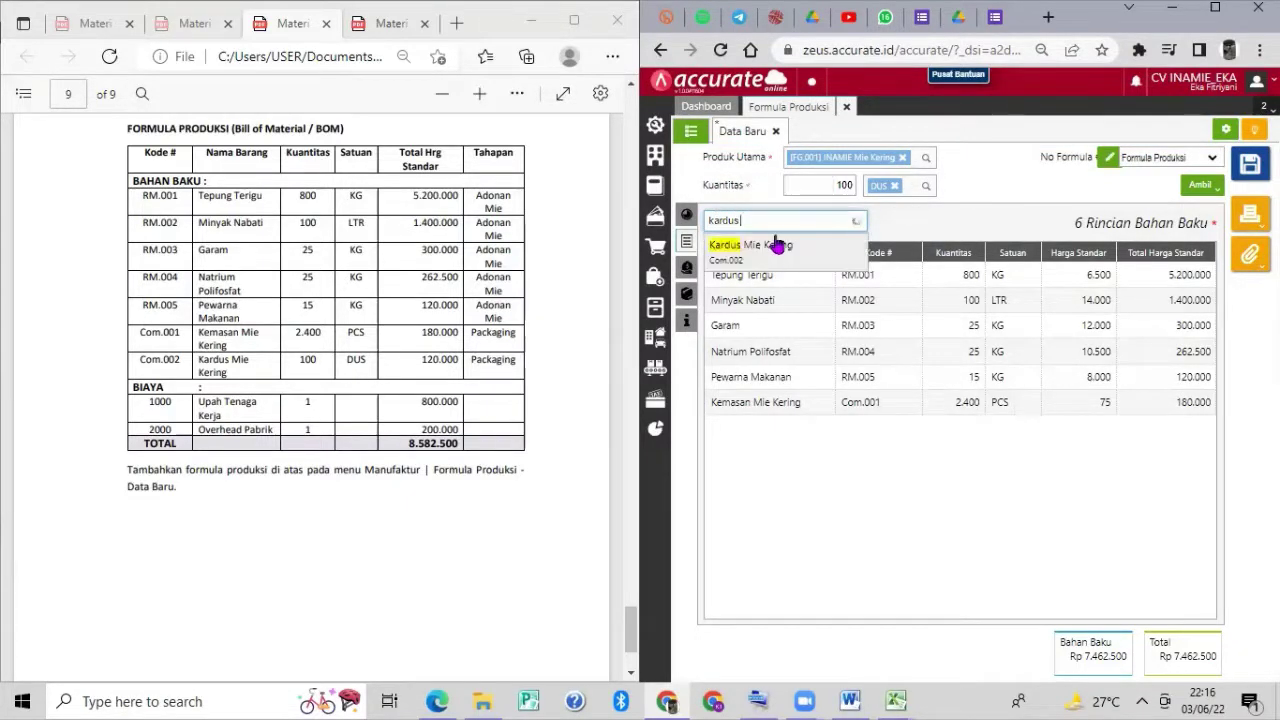
left_click(777, 245)
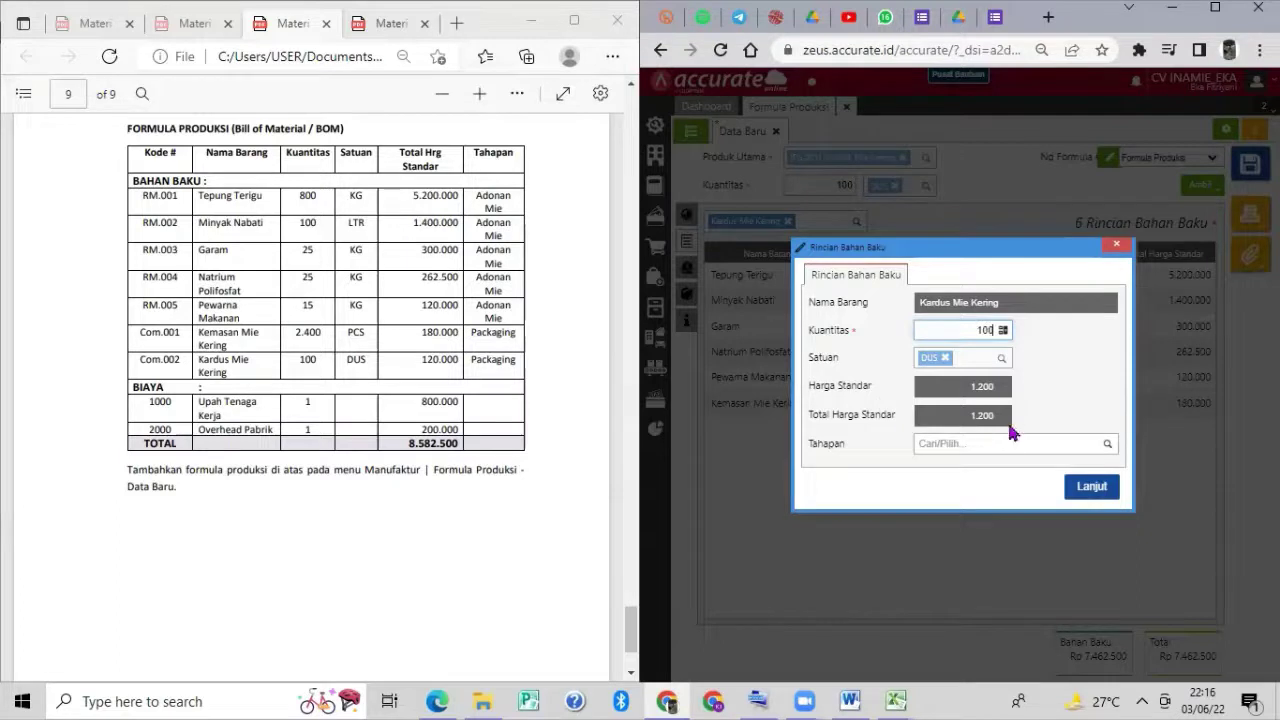
left_click(1104, 443)
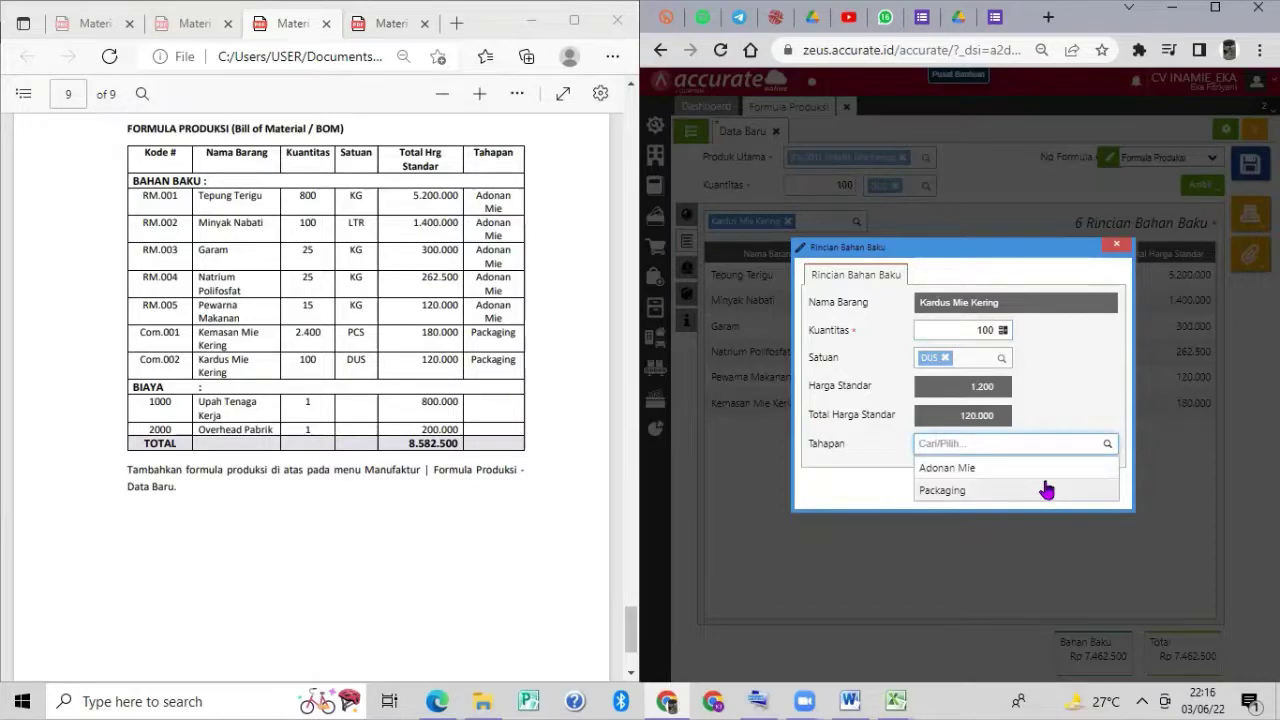
left_click(1043, 489)
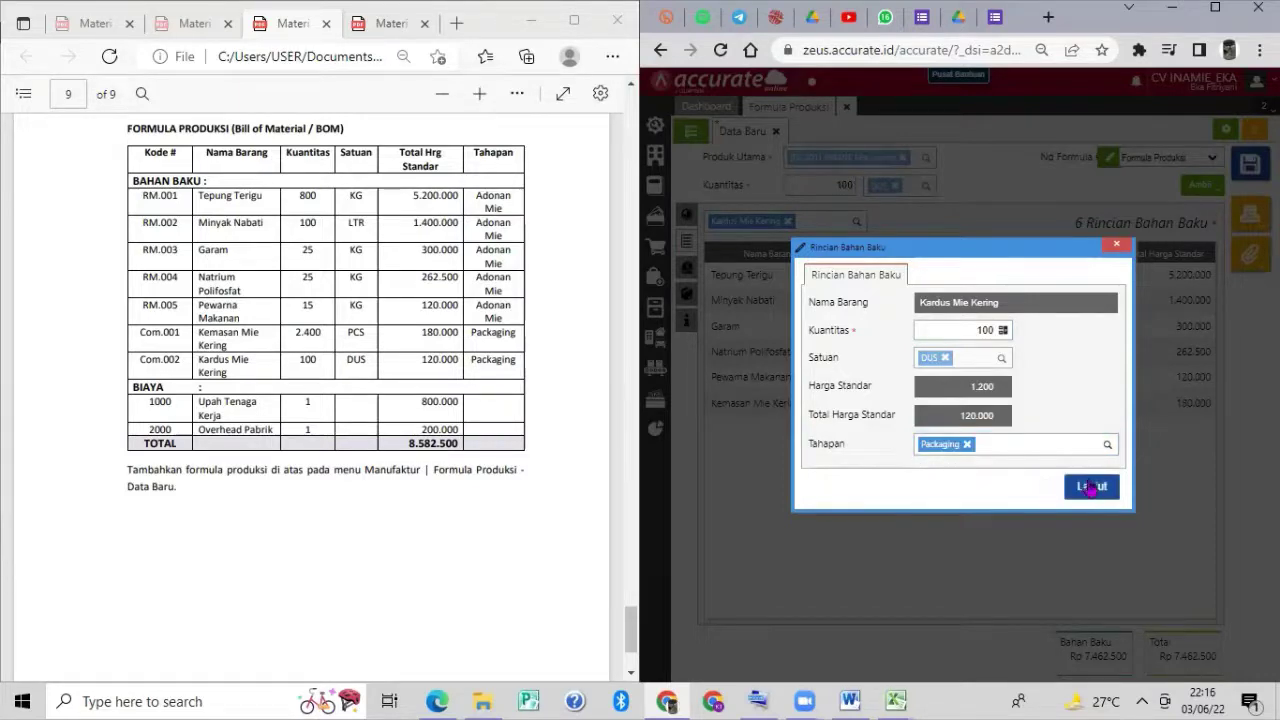
left_click(1088, 485)
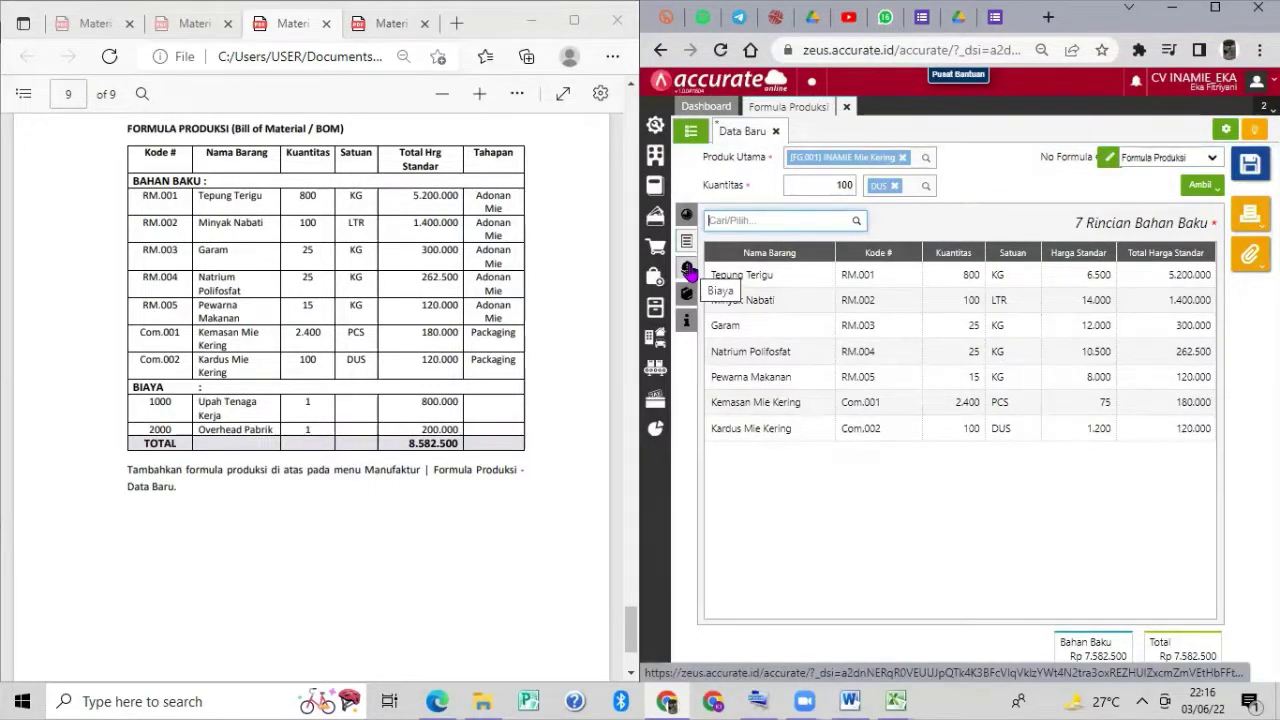
On the Biaya tab, add Upah Tenaga Kerja at 800.000 and Overhead Pabrik at 200.000.
left_click(687, 269)
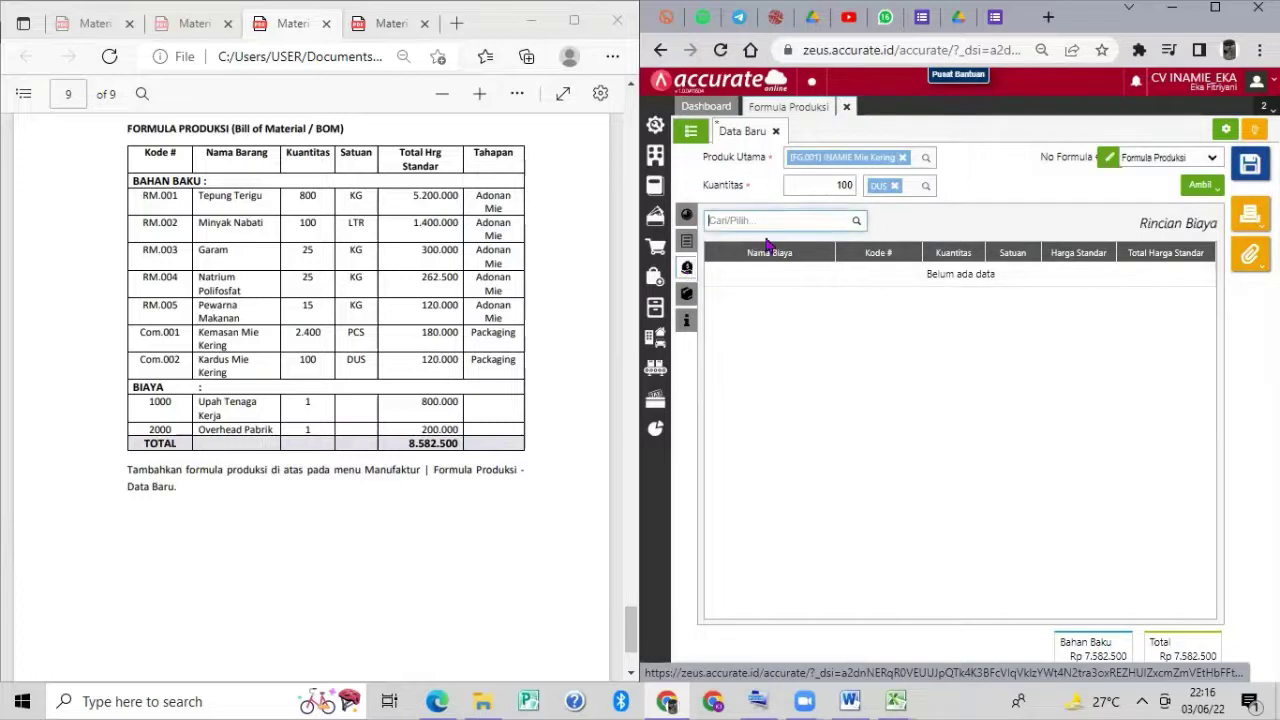
left_click(751, 221)
type("upah")
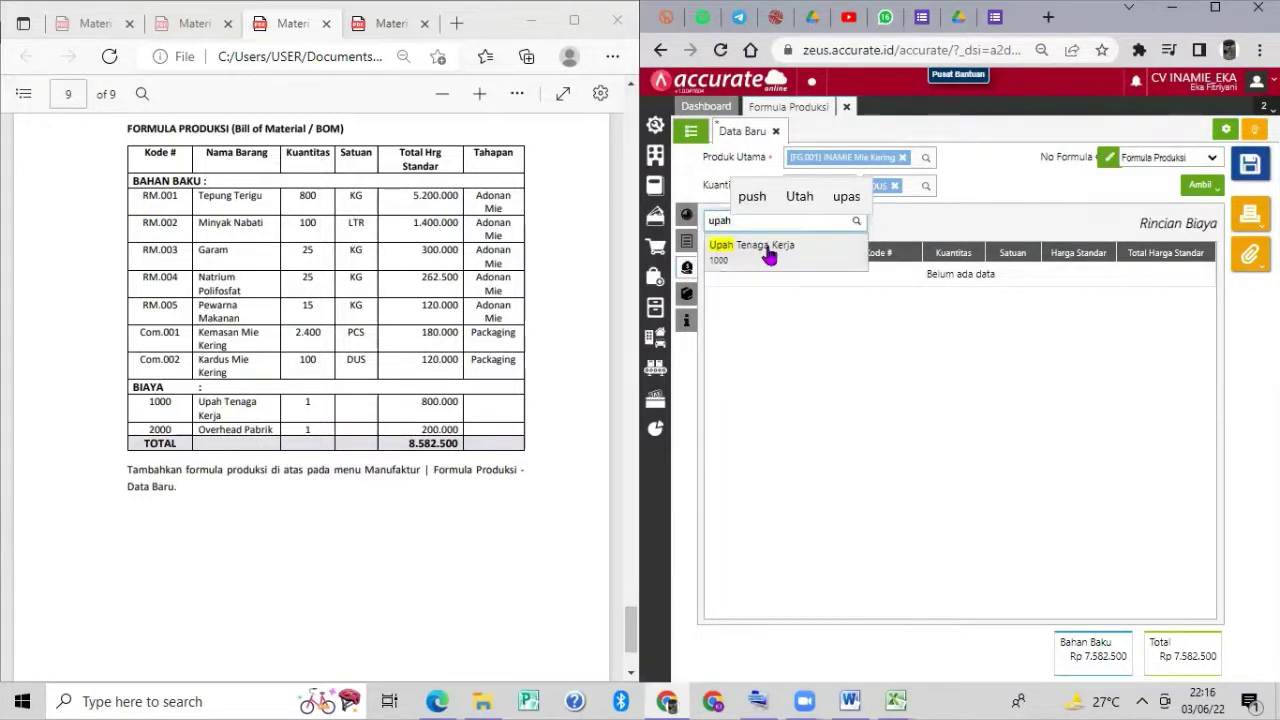
left_click(766, 244)
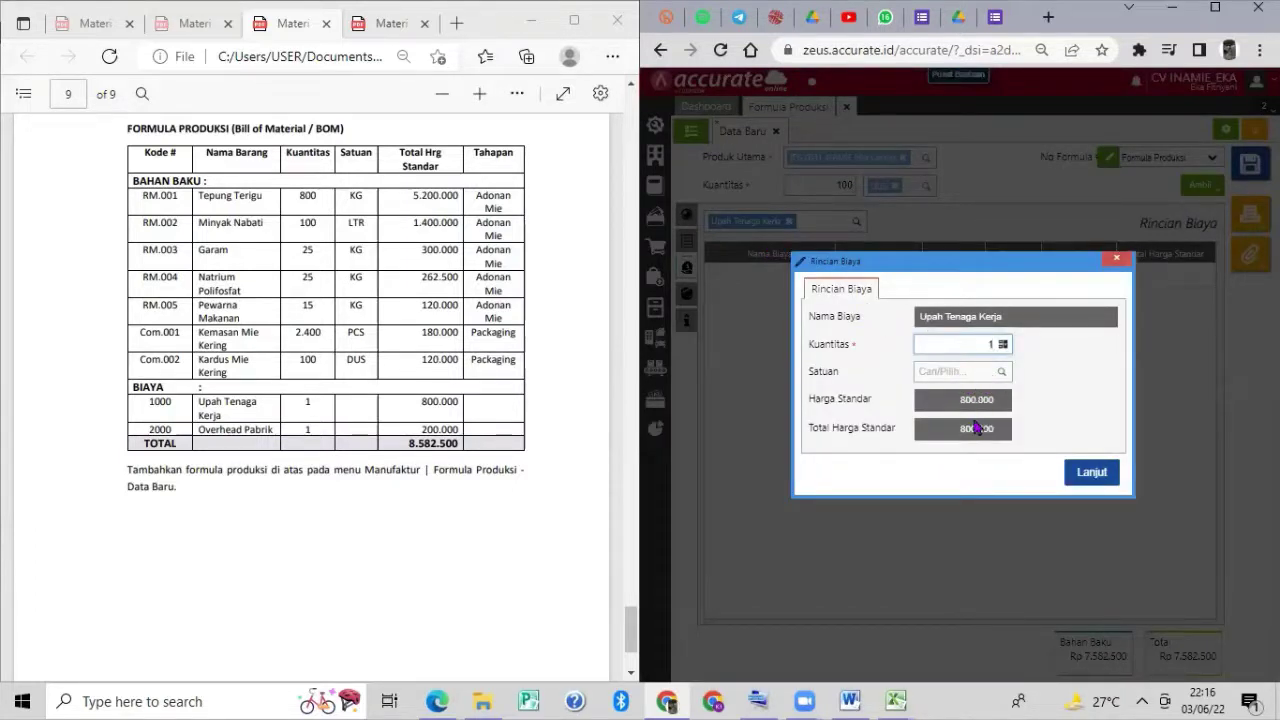
left_click(1090, 476)
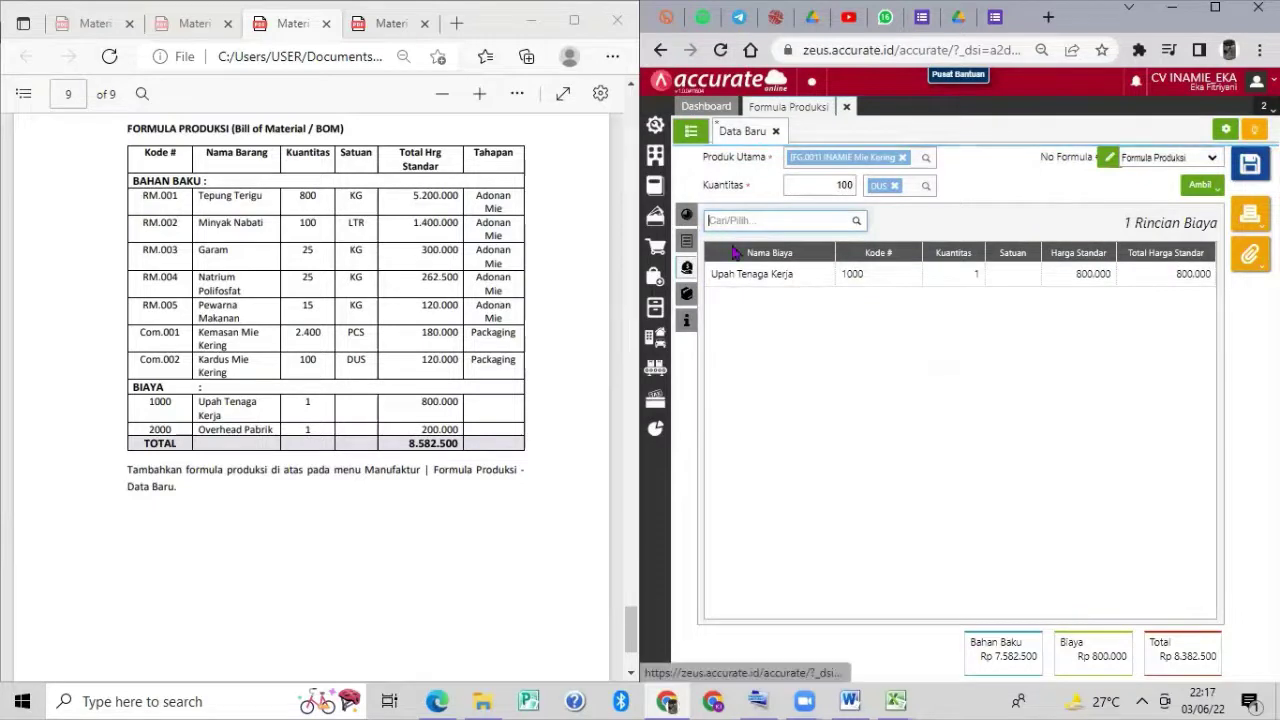
type("over")
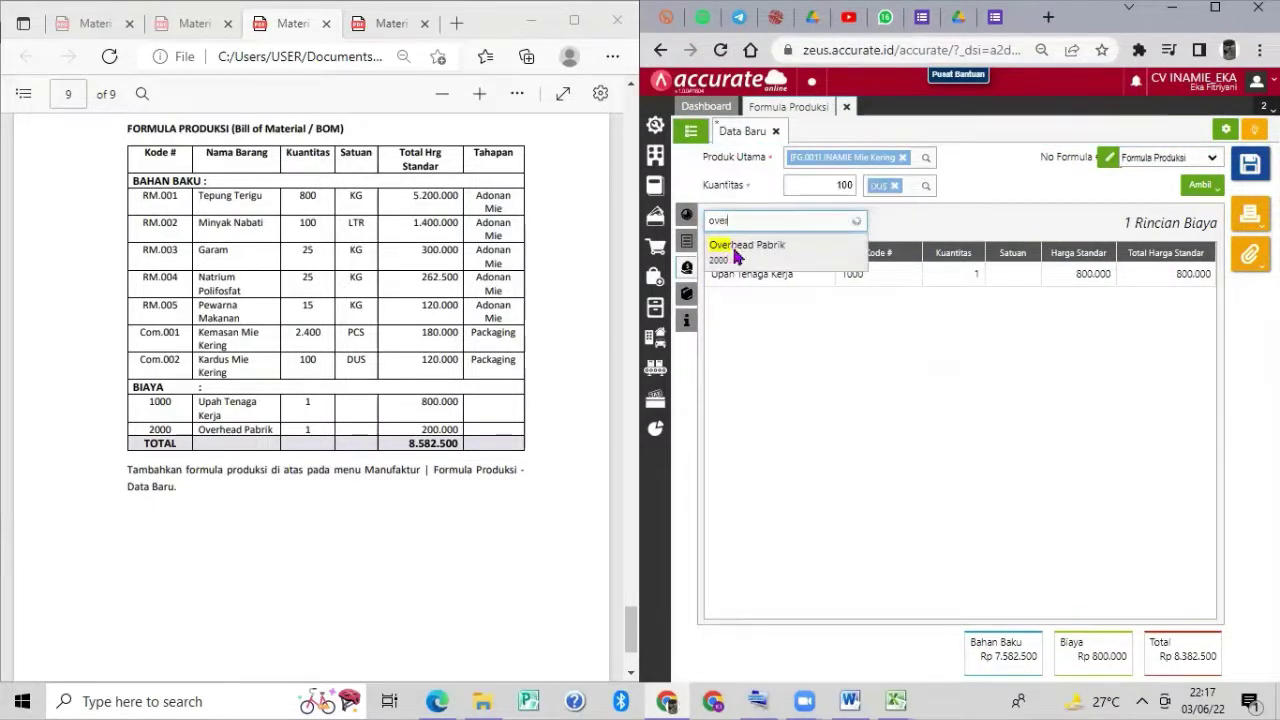
left_click(735, 250)
left_click(1083, 475)
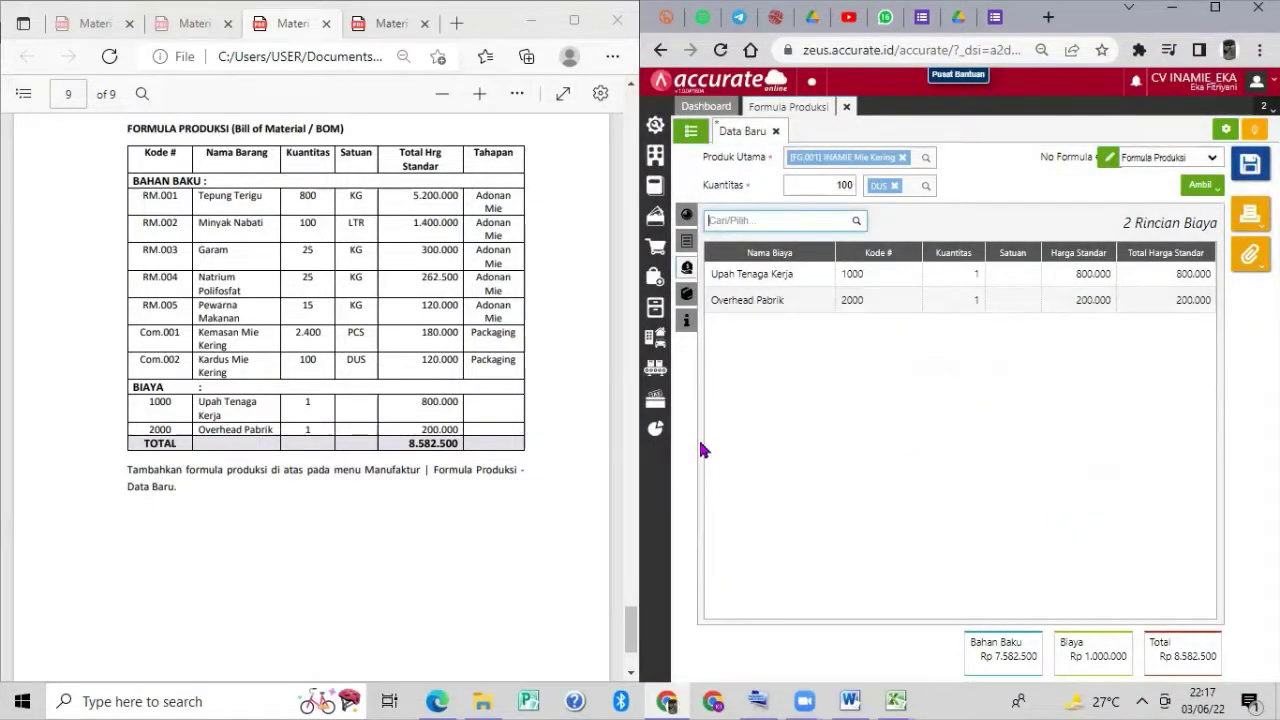
Save the INAMIE Mie Kering Formula Produksi and close its form.
left_click(1249, 168)
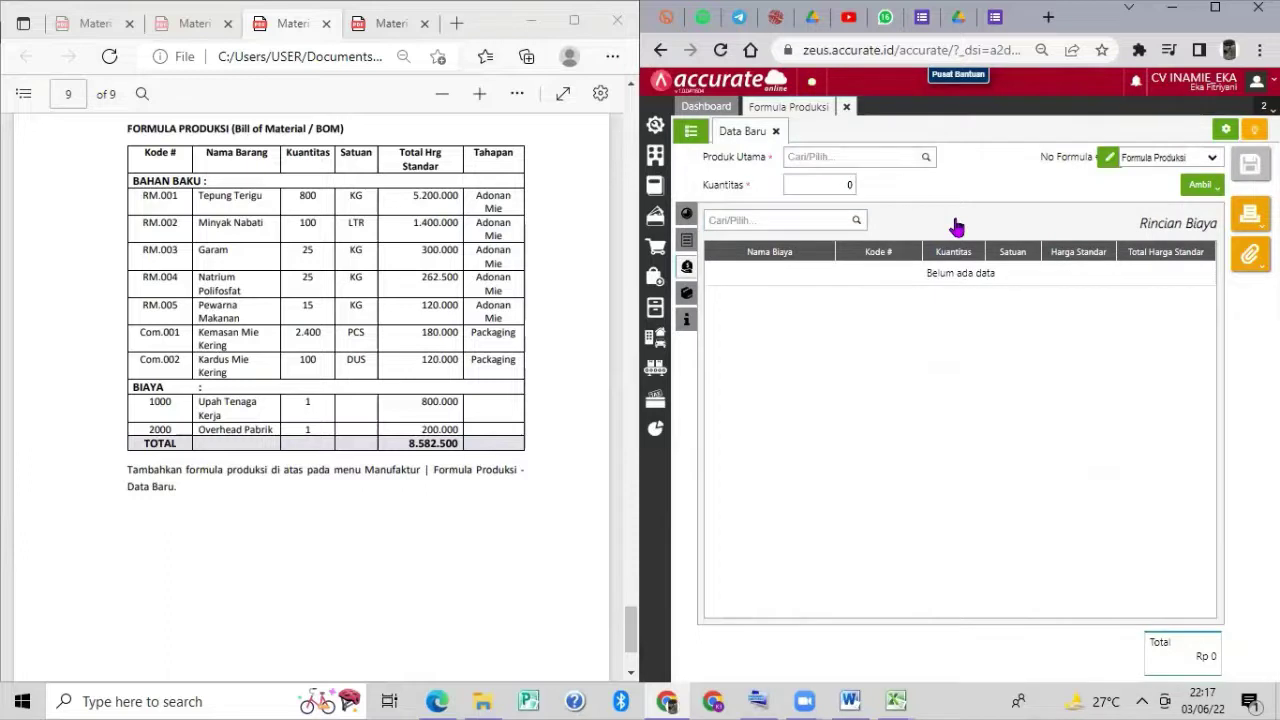
left_click(847, 107)
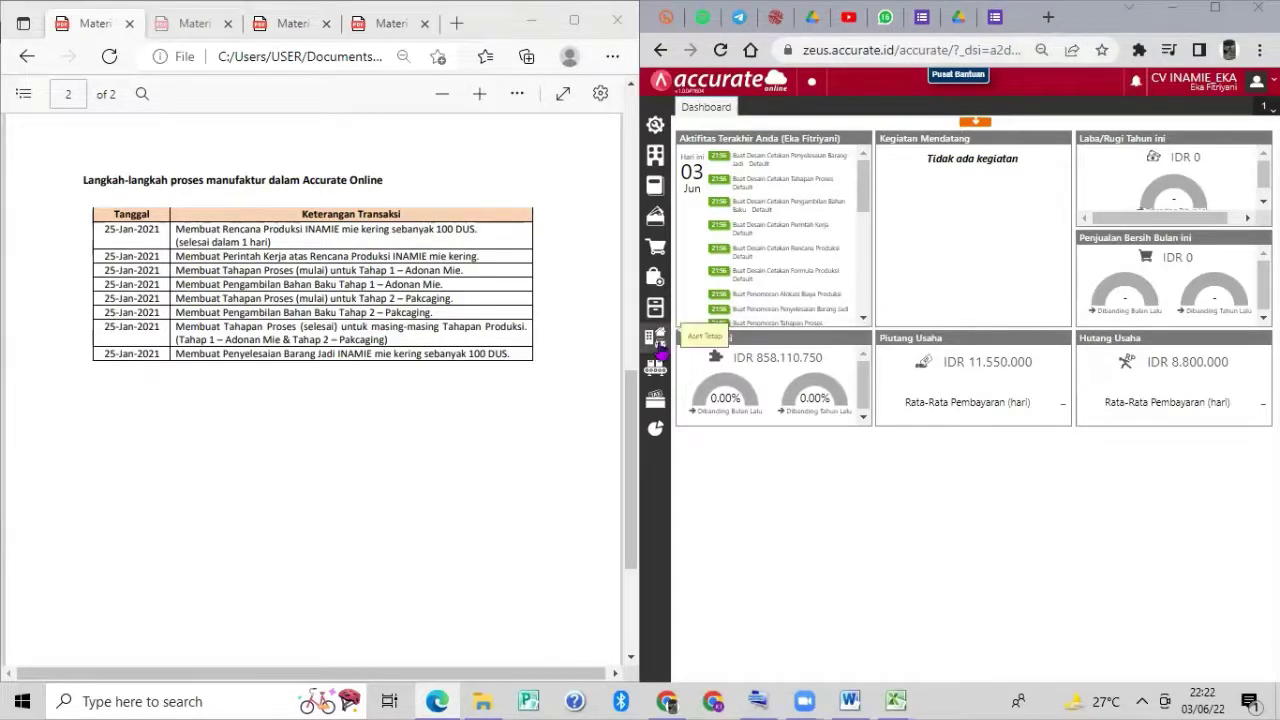
Start a new Rencana Produksi and name it INAMIE.
left_click(655, 368)
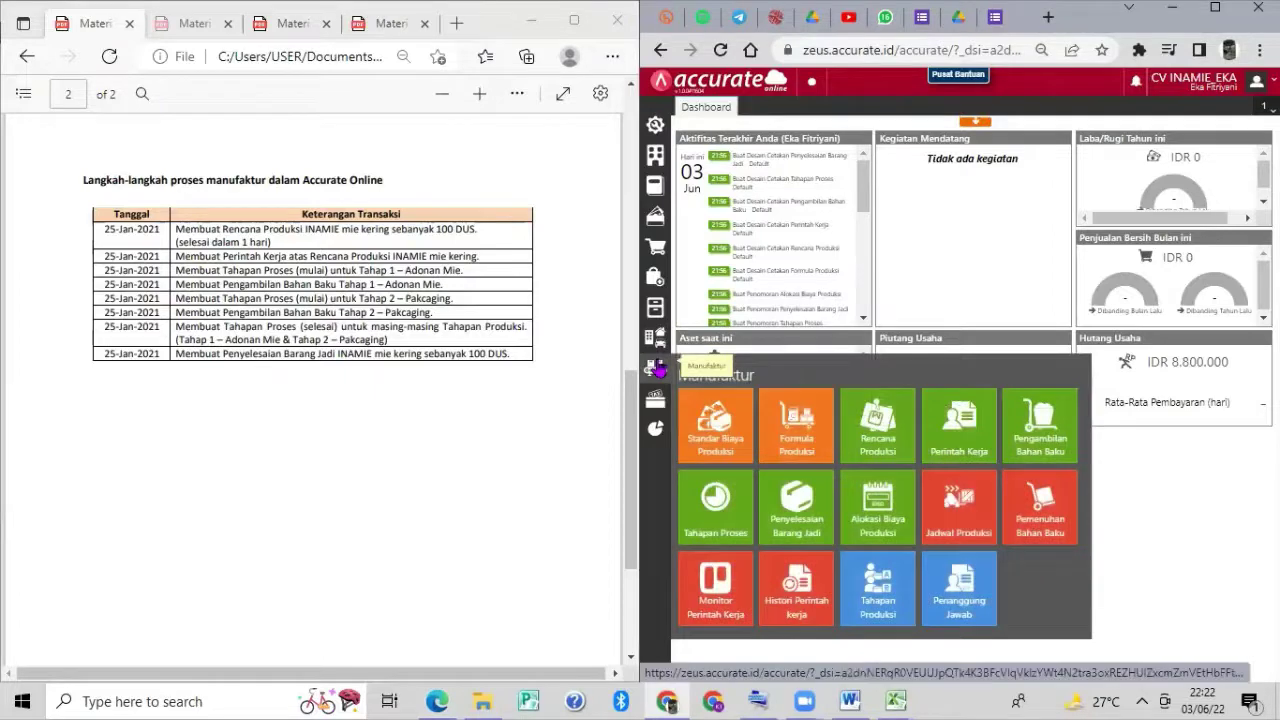
left_click(873, 438)
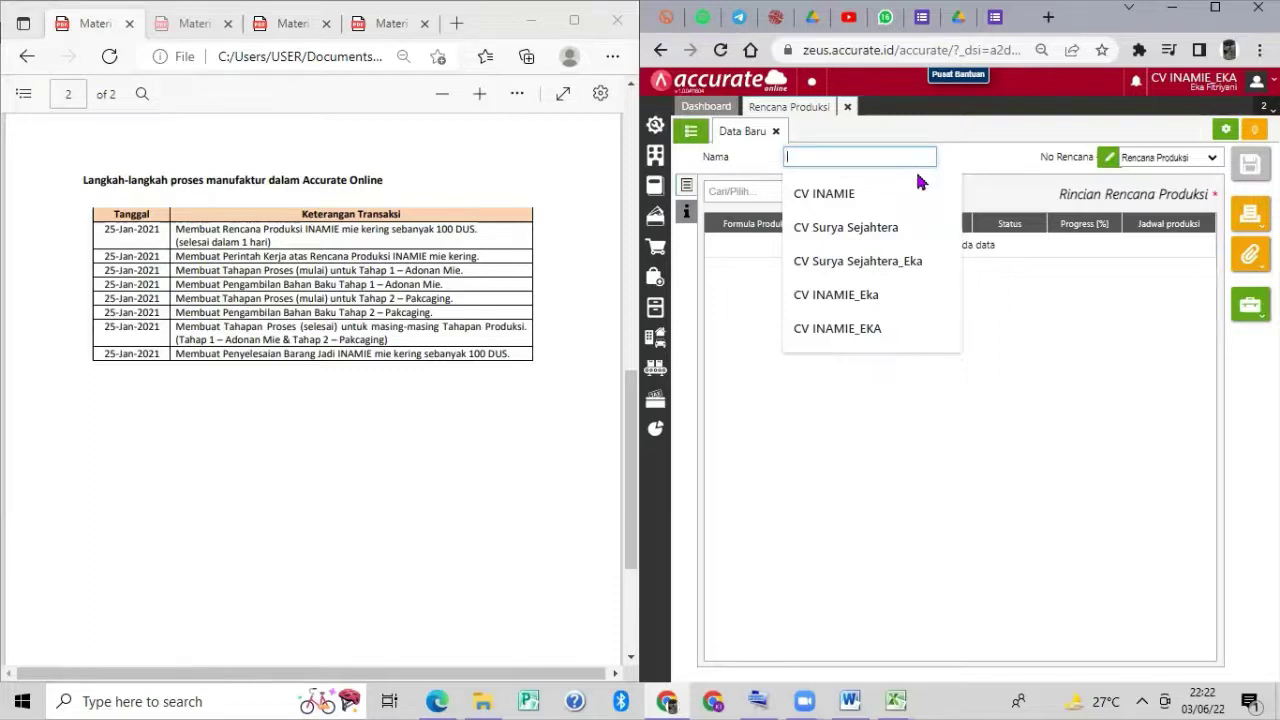
type("Inami")
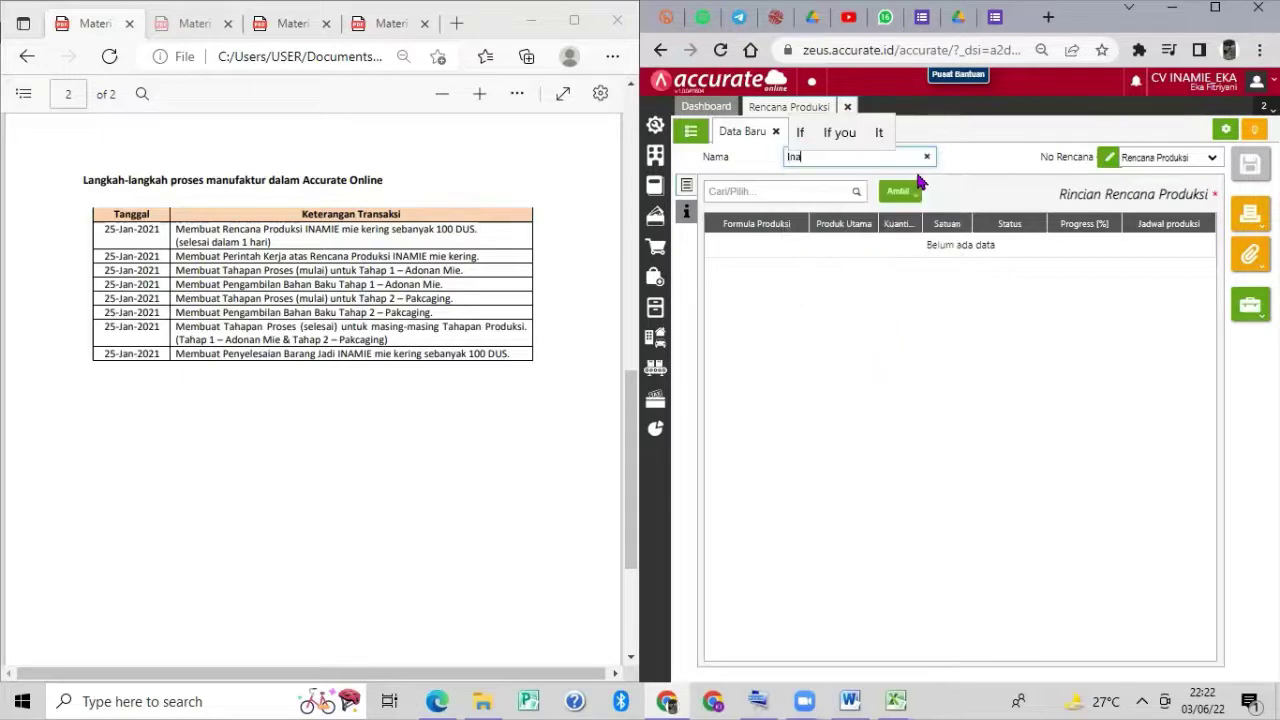
key("BackSpace")
key("BackSpace")
key("BackSpace")
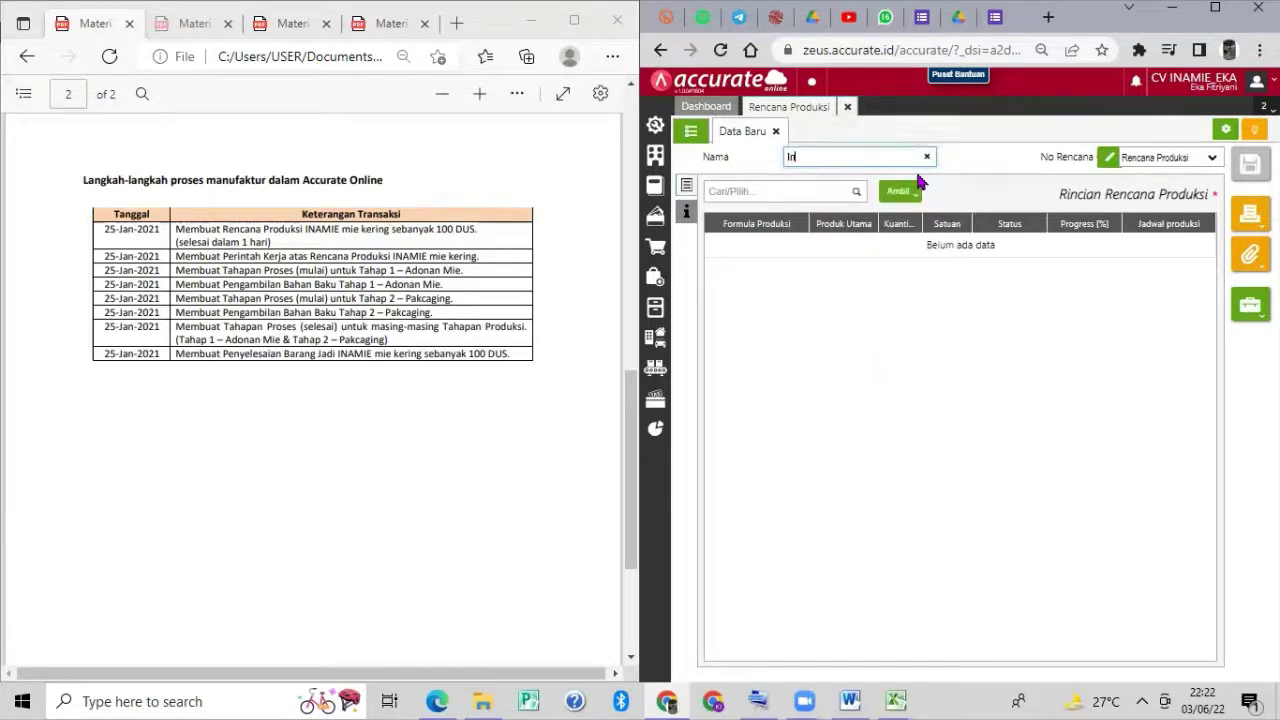
type("NAMIE")
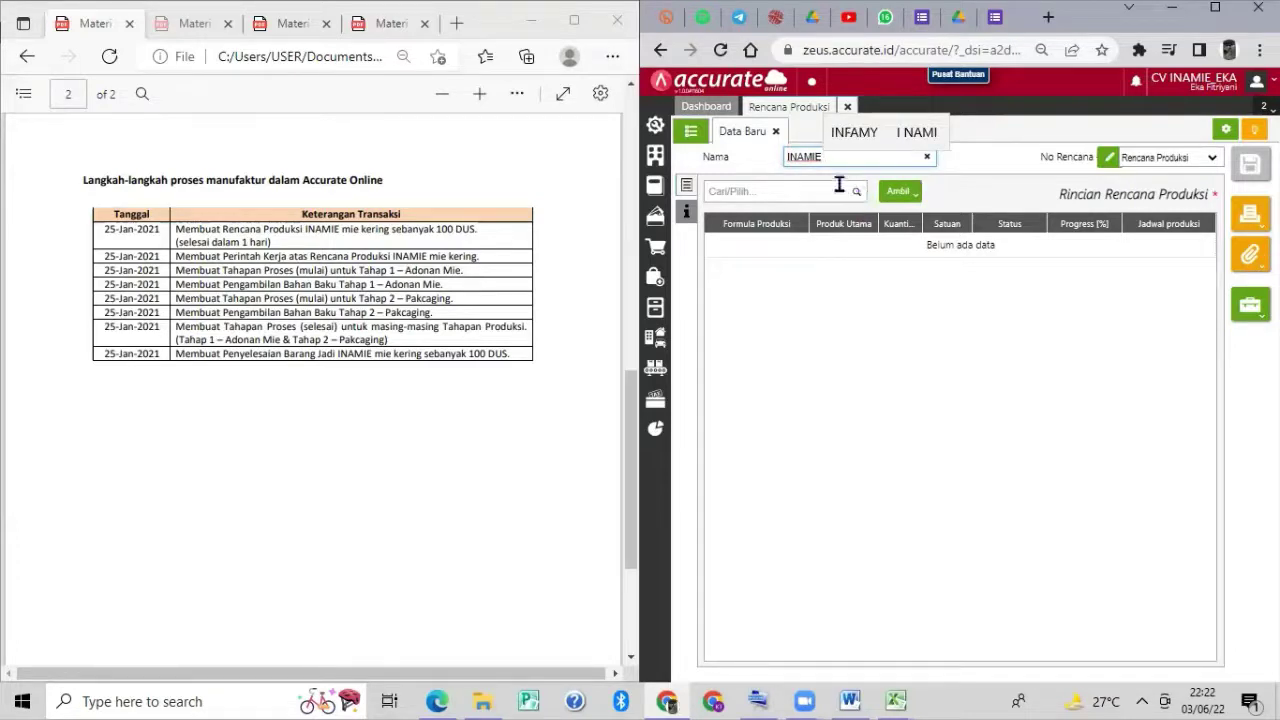
Add formula BOM.2022.06.00001 for 100 DUS, with start and end dates 25/01/2021.
left_click(855, 194)
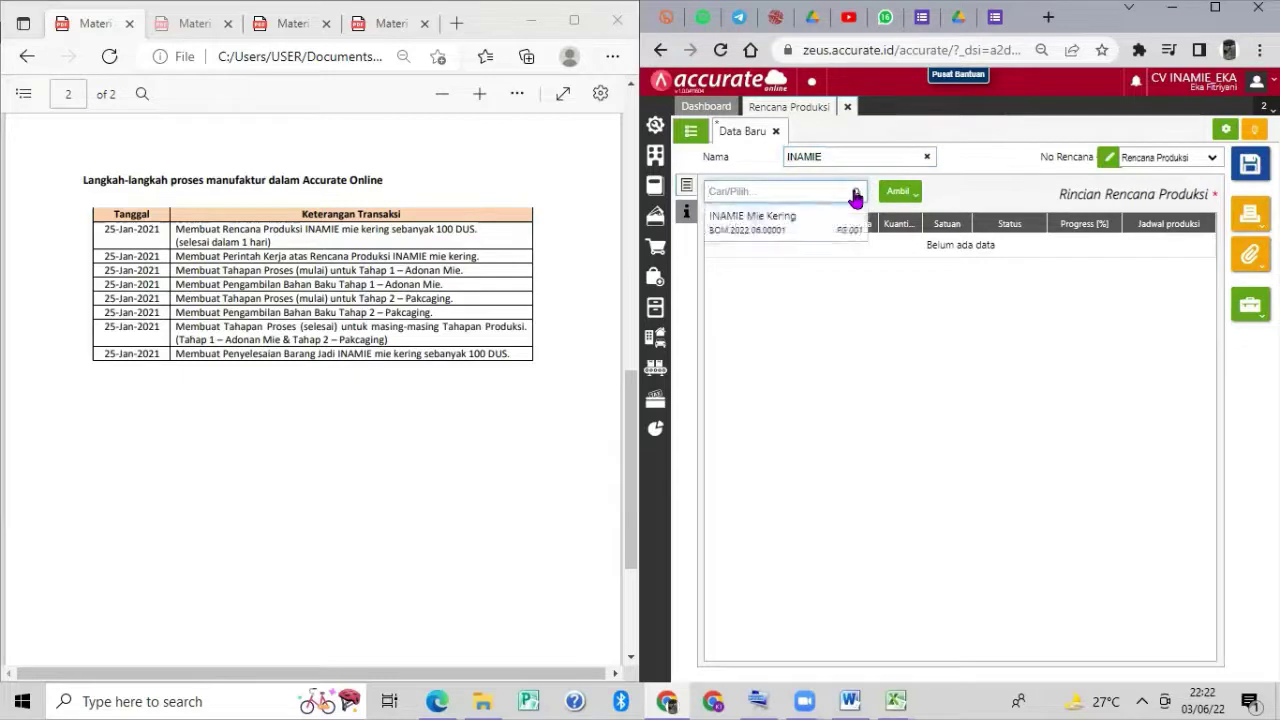
left_click(840, 226)
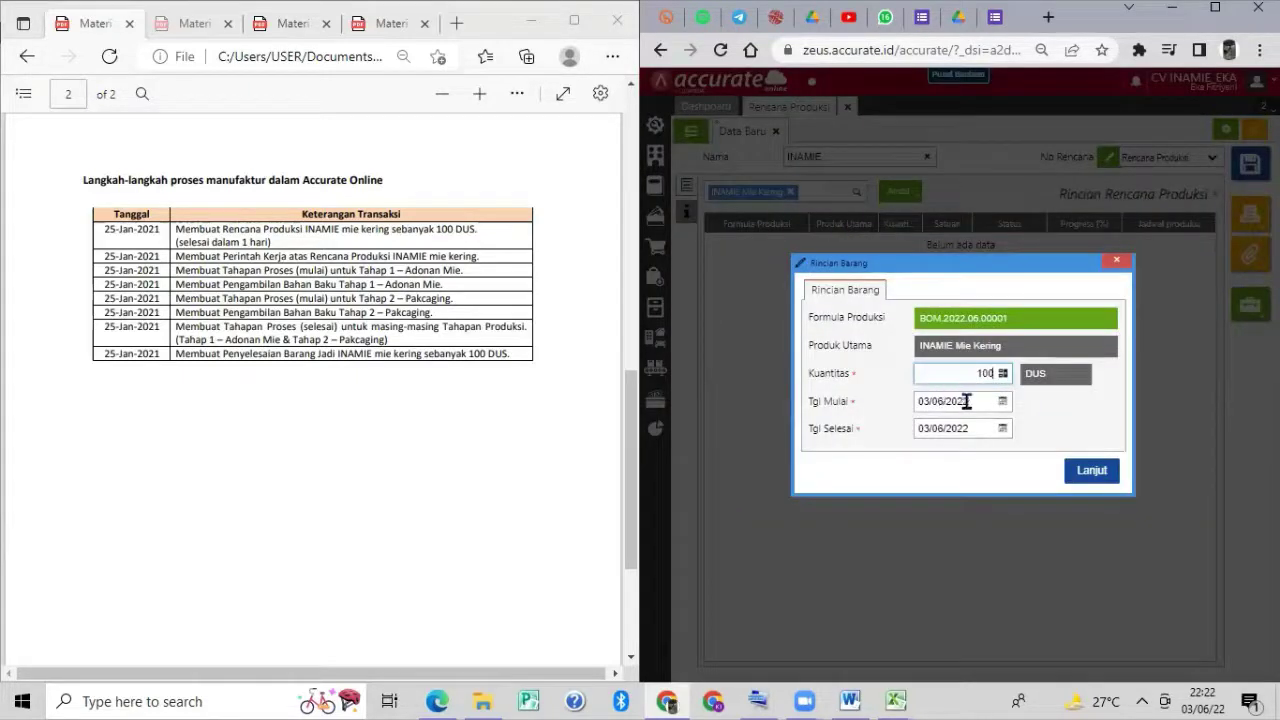
left_click(979, 400)
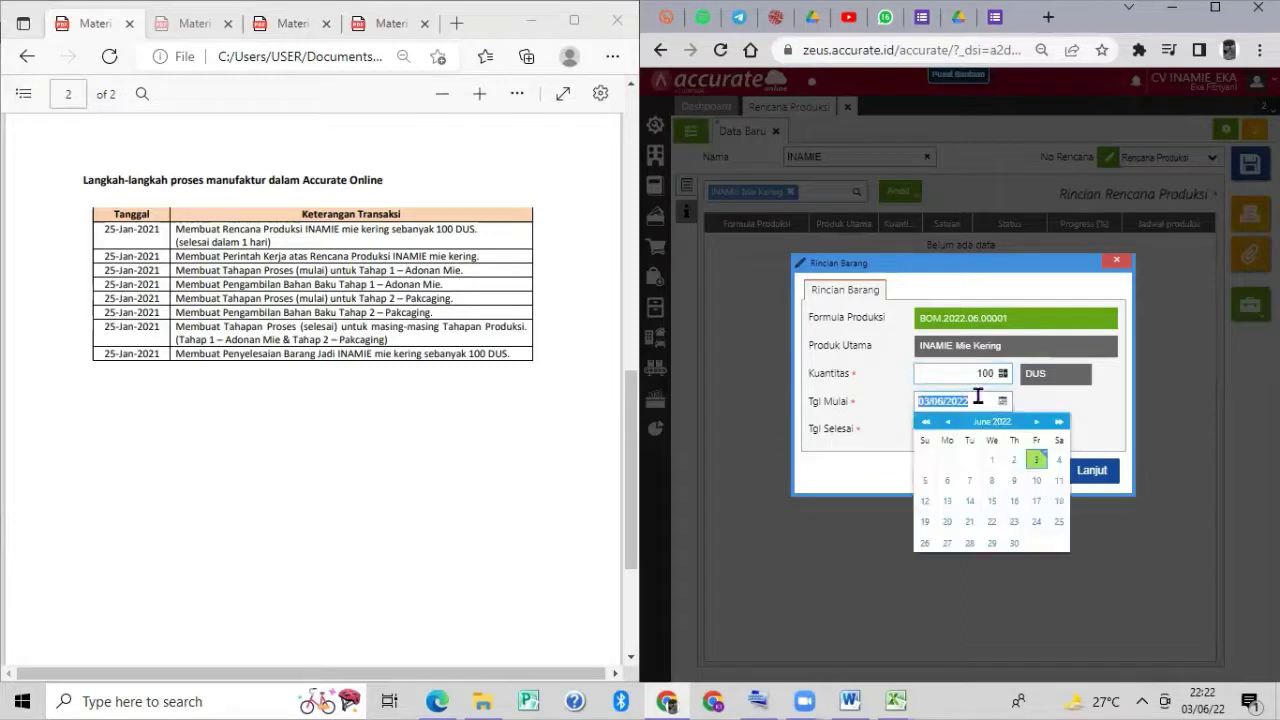
type("25/01/2021")
left_click(864, 476)
left_click(985, 428)
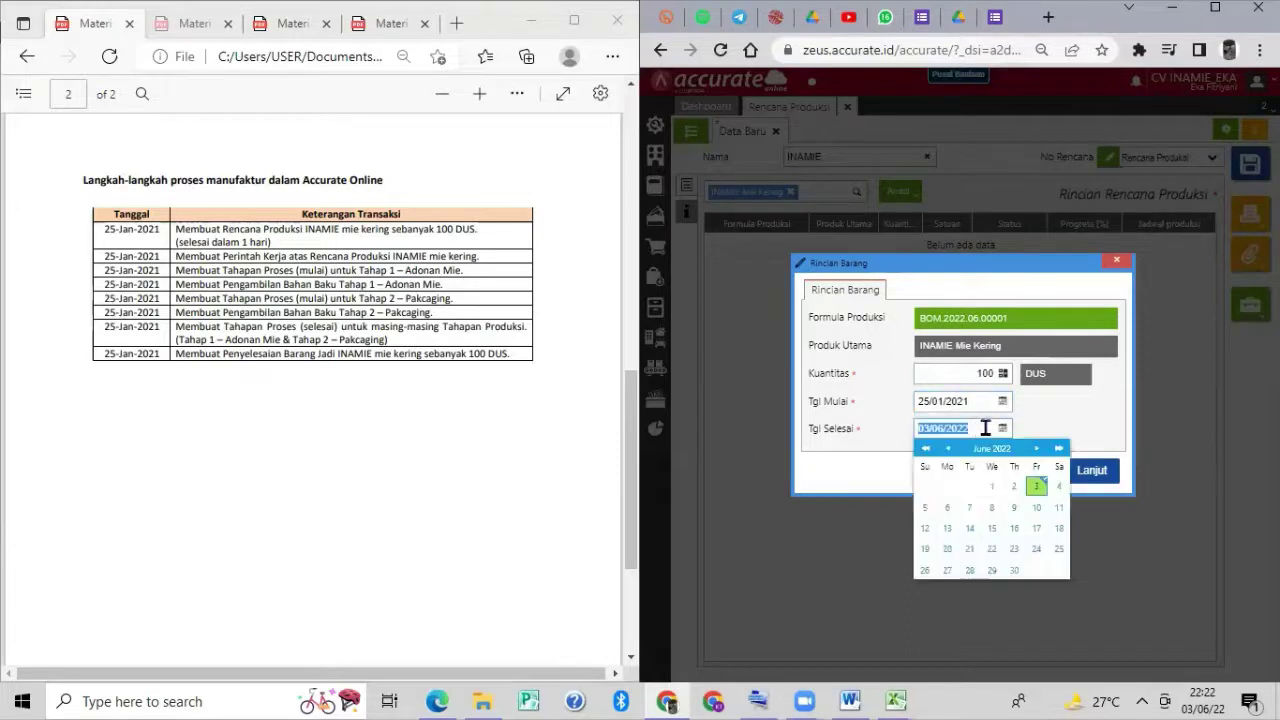
type("25/")
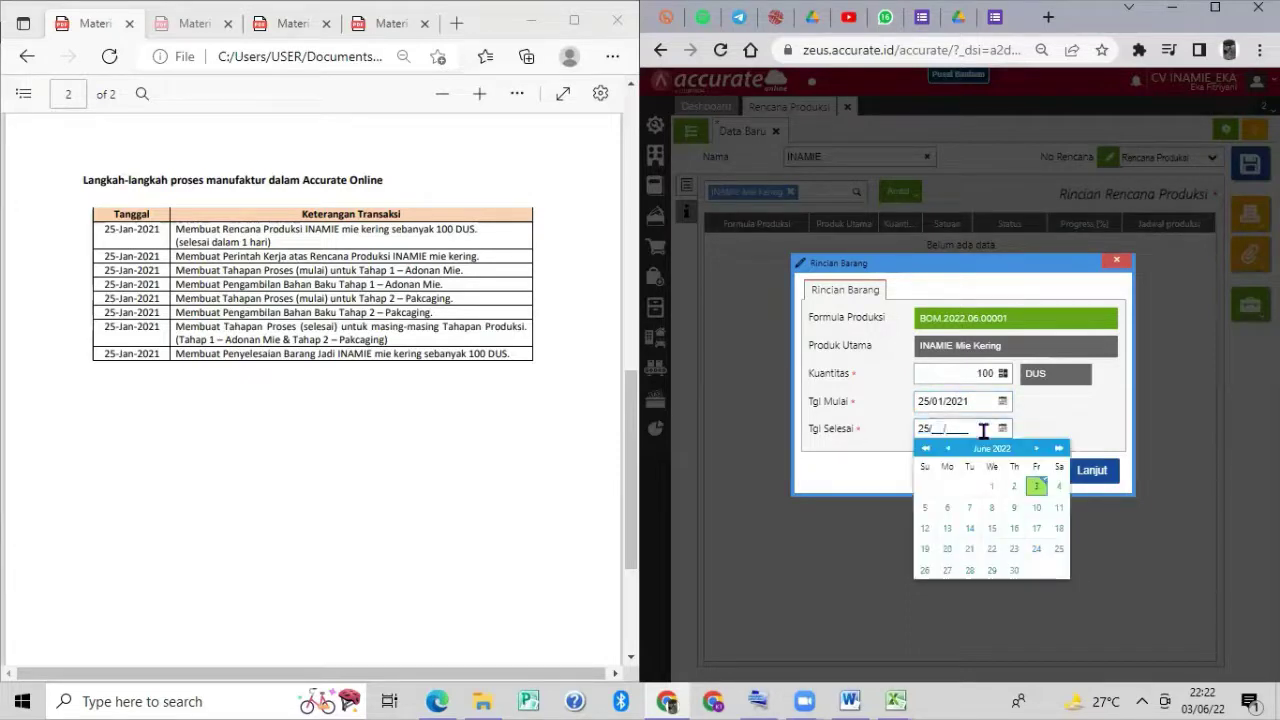
type("01/2021")
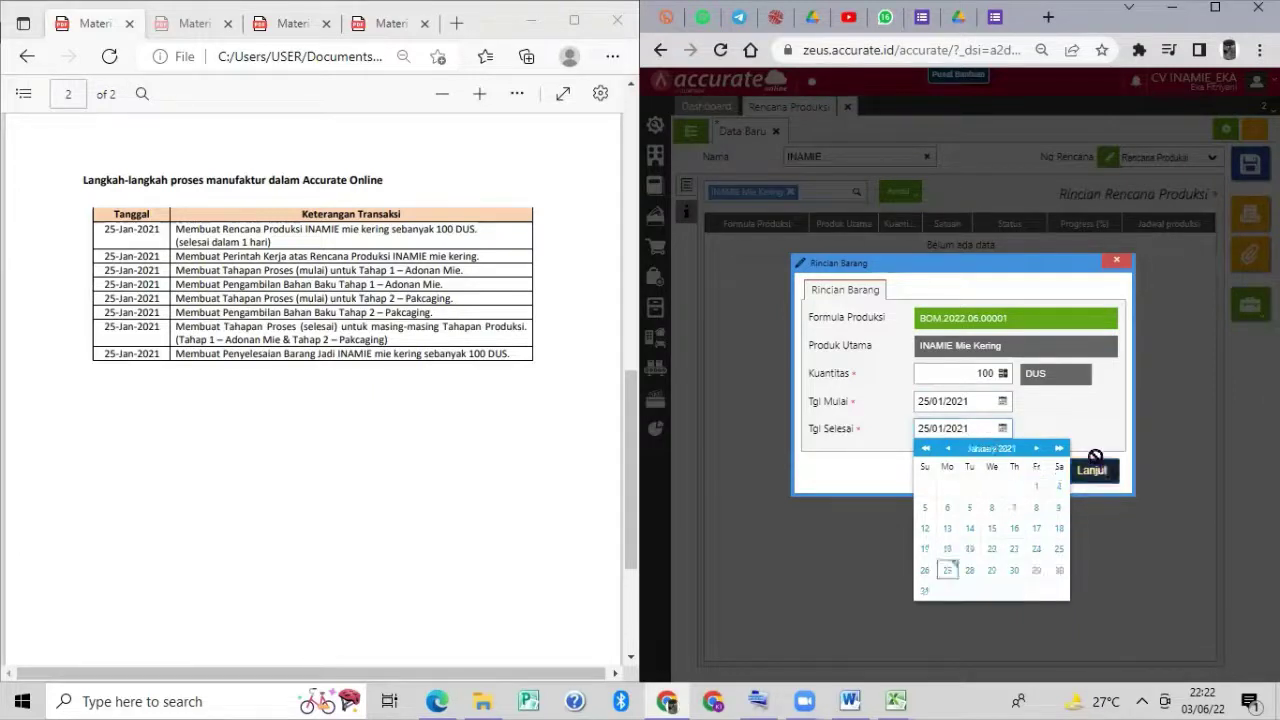
left_click(1092, 468)
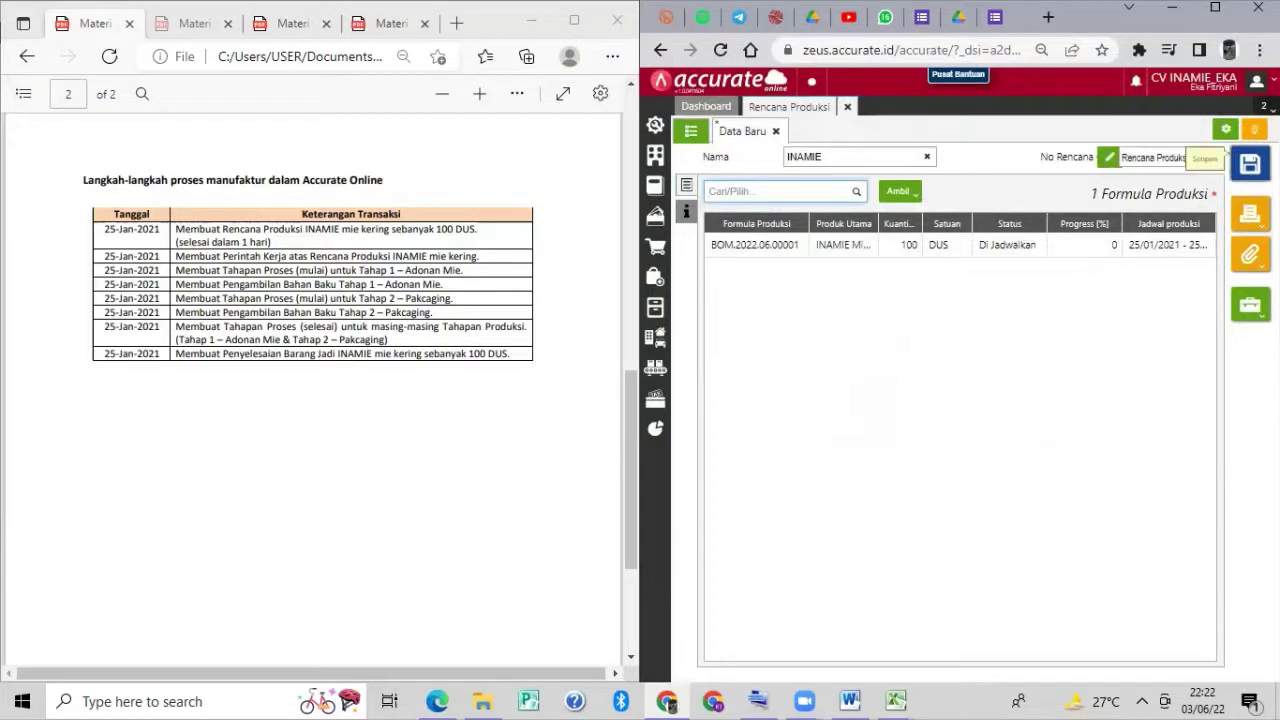
Save and close the INAMIE production plan, then begin a new Perintah Kerja.
left_click(1248, 163)
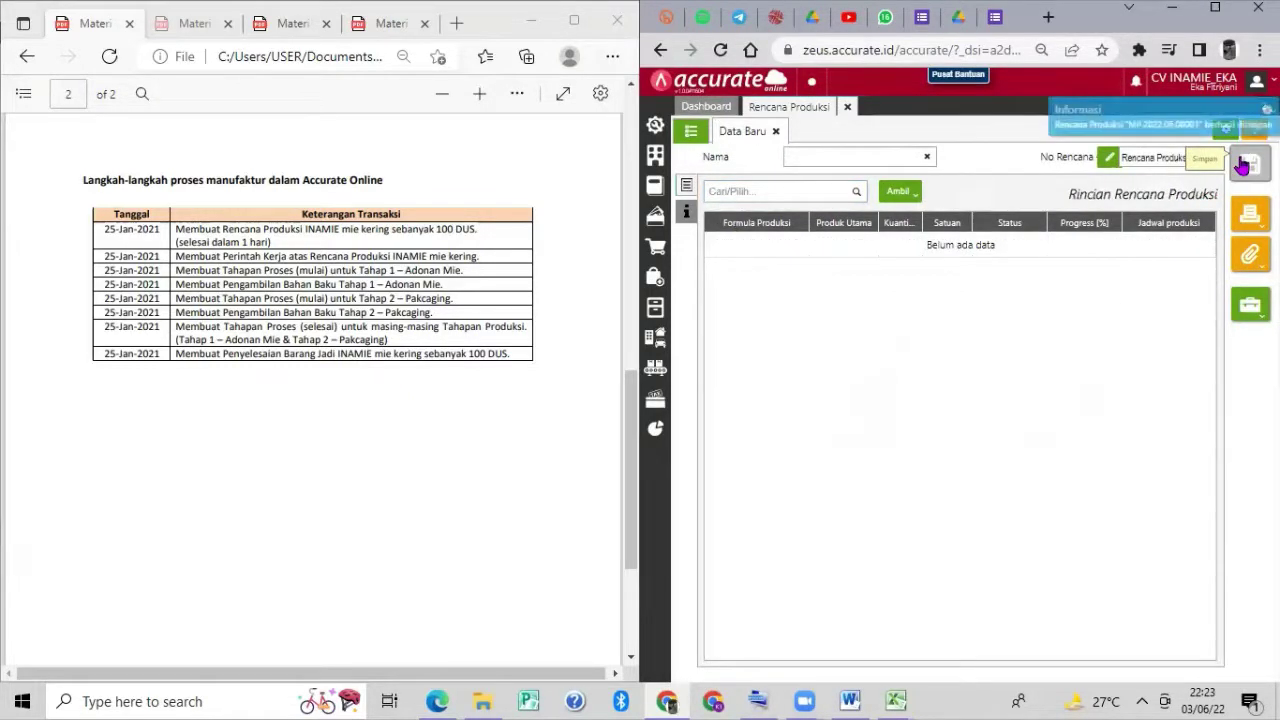
left_click(847, 107)
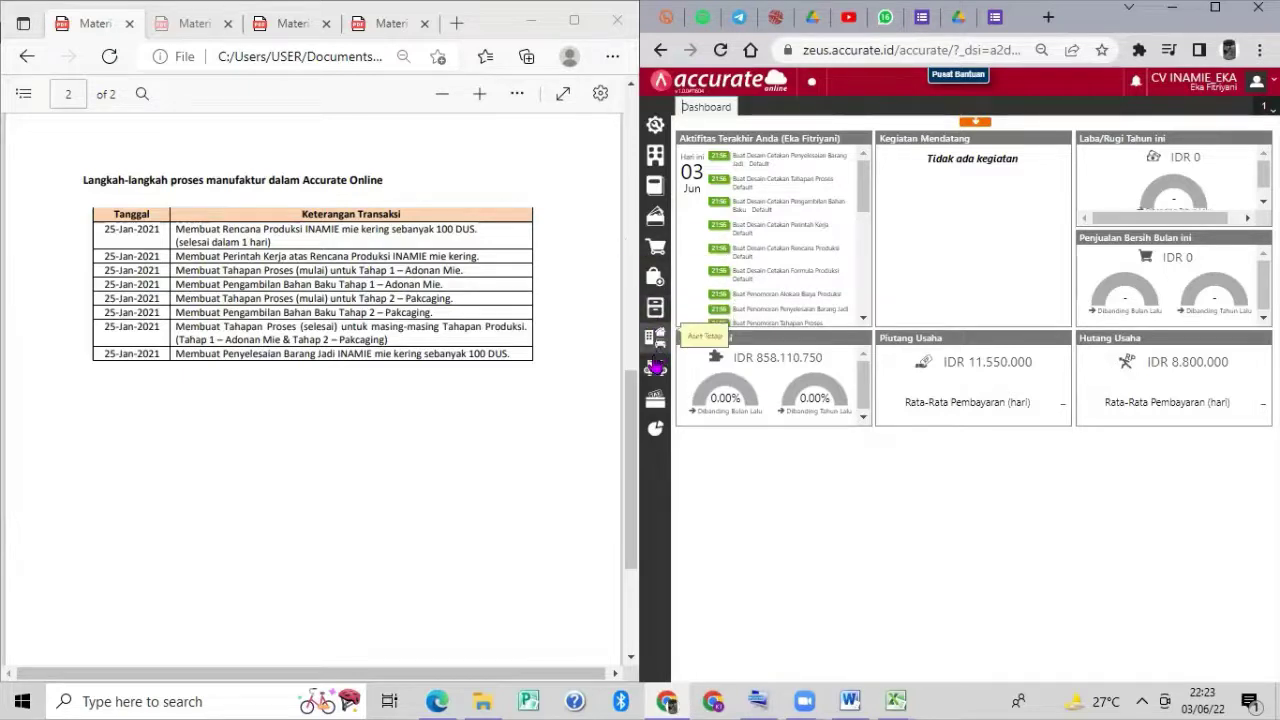
left_click(655, 368)
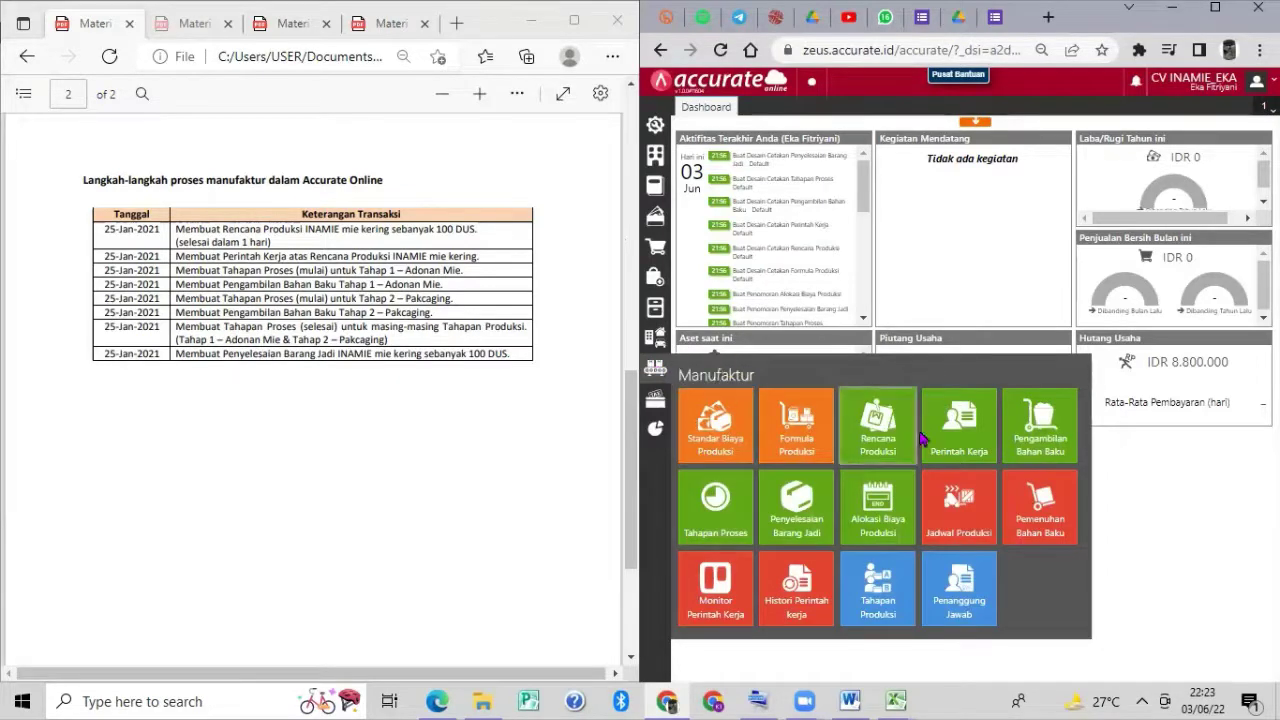
left_click(958, 425)
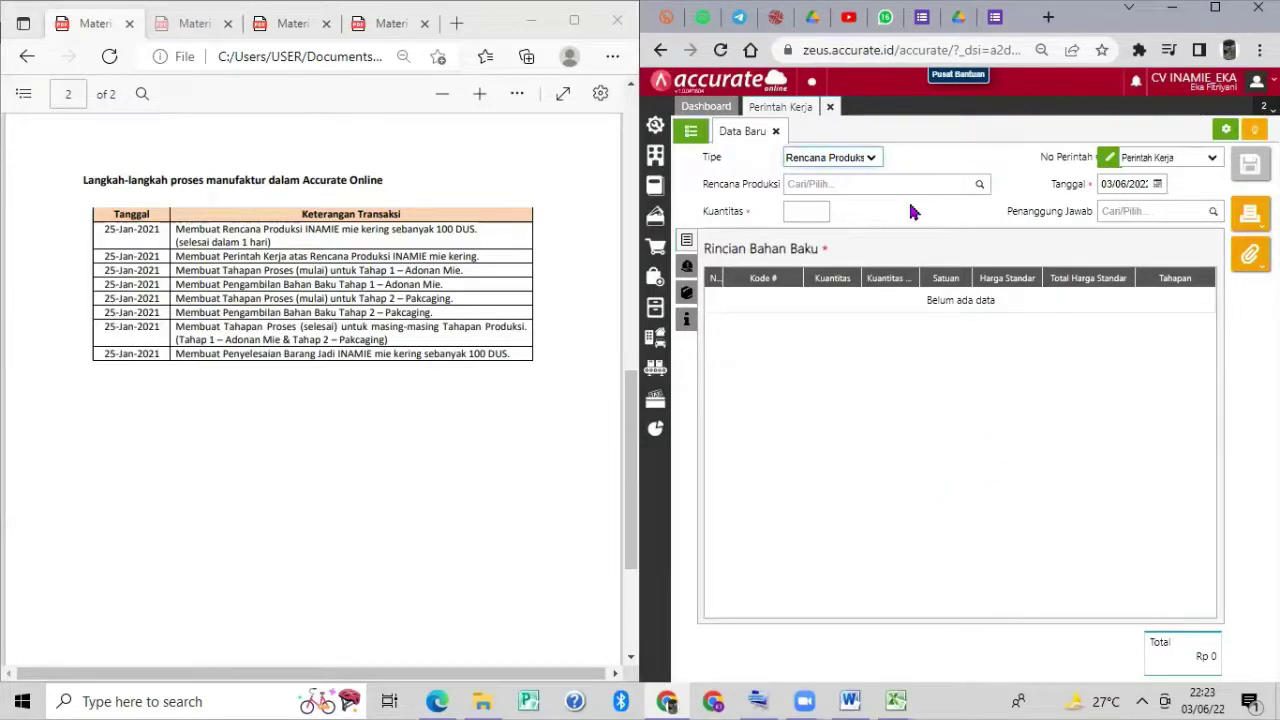
Base the work order on production plan MP.2022.06.00001 for INAMIE Mie Kering.
left_click(873, 158)
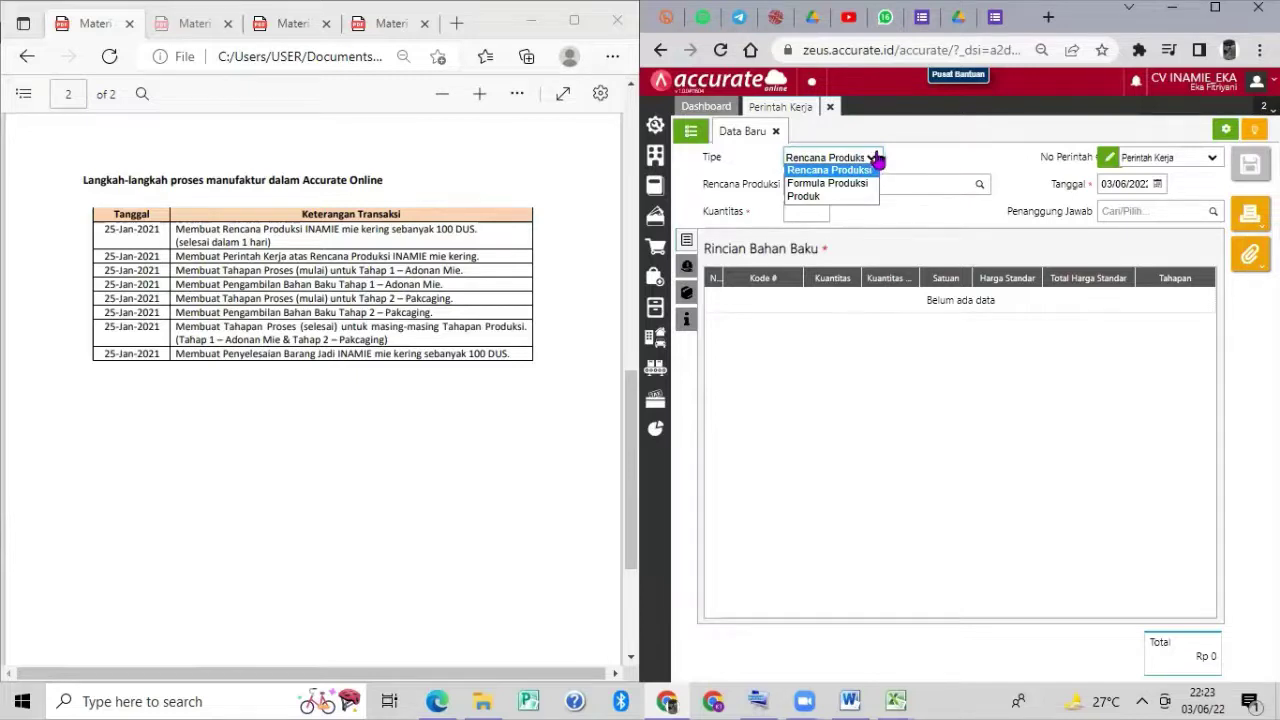
left_click(980, 186)
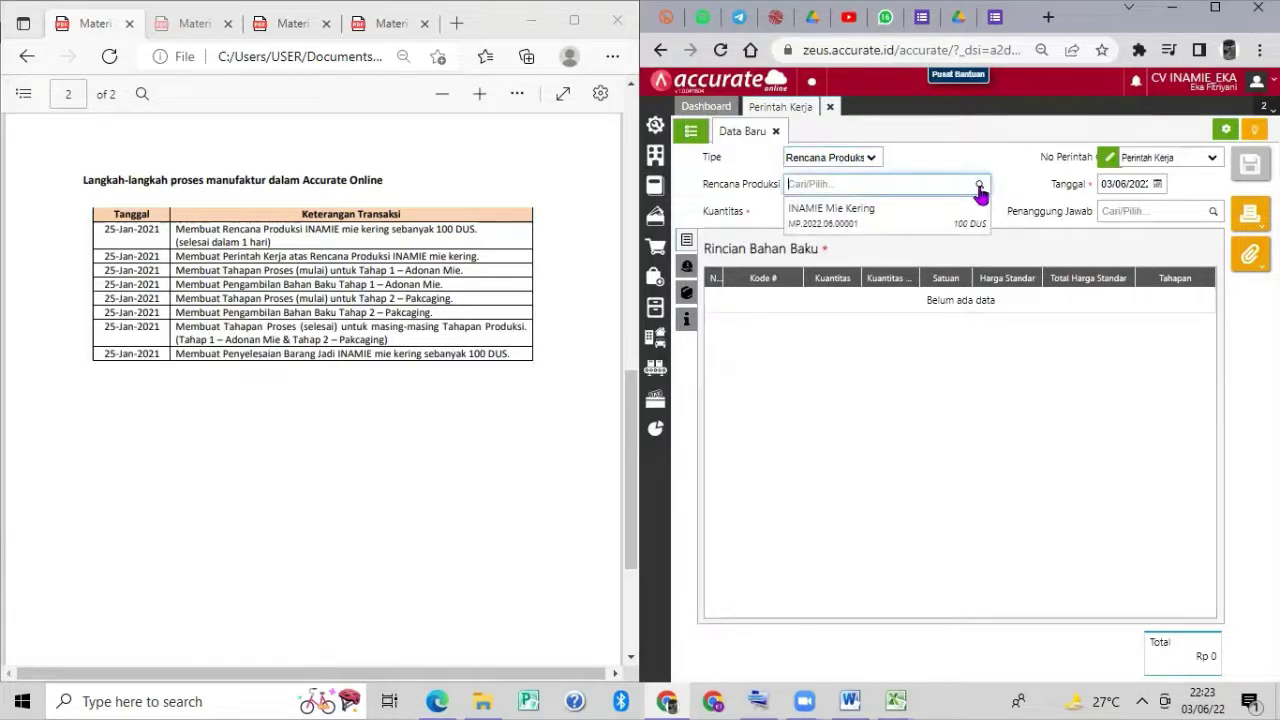
left_click(941, 218)
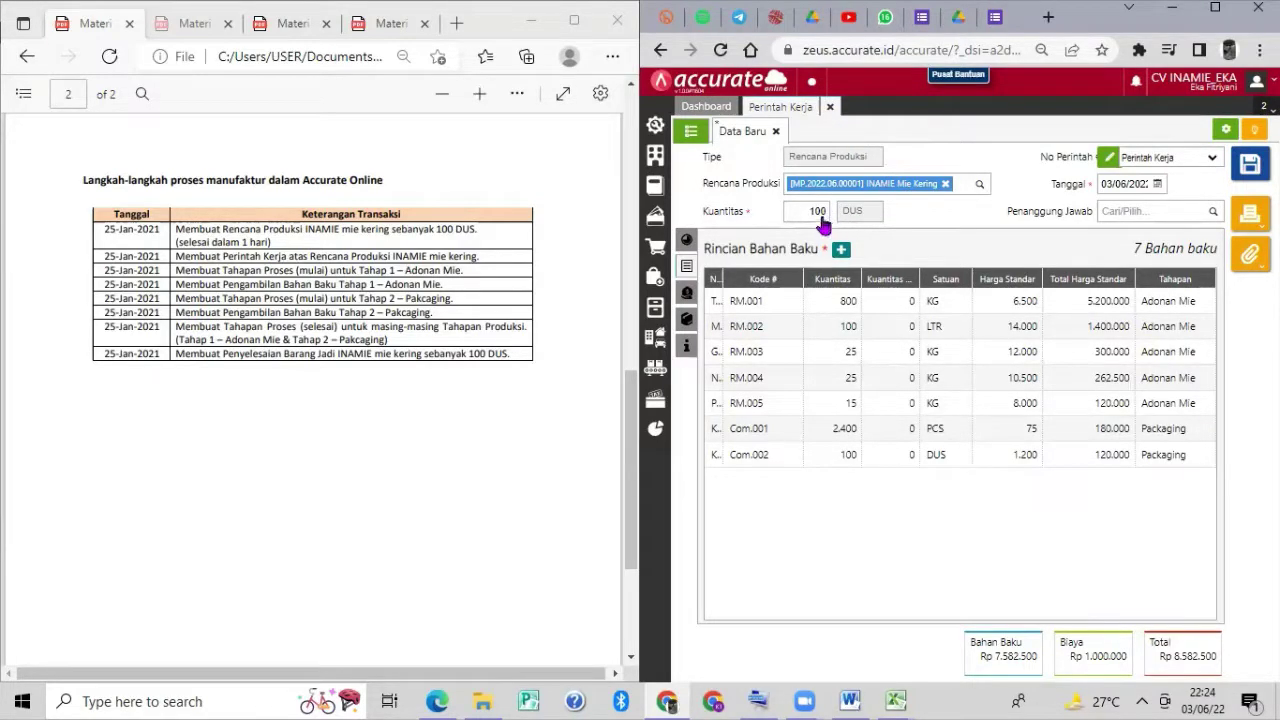
left_click(686, 242)
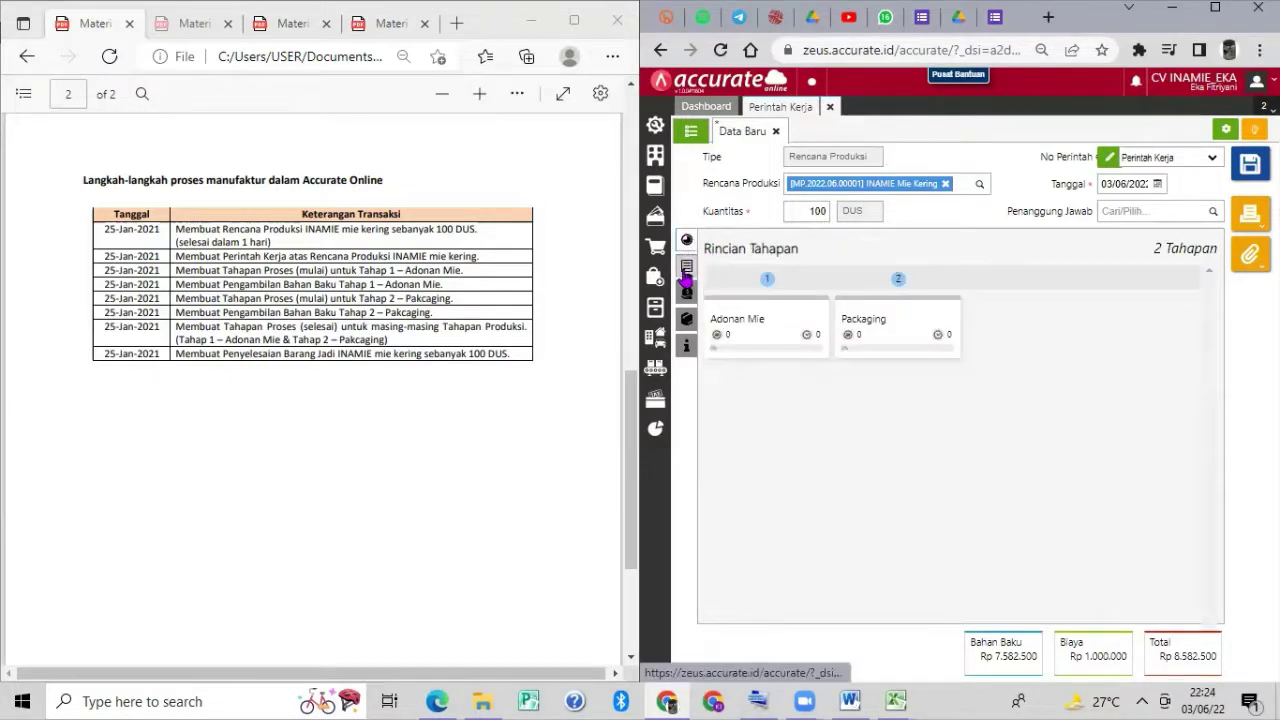
left_click(686, 268)
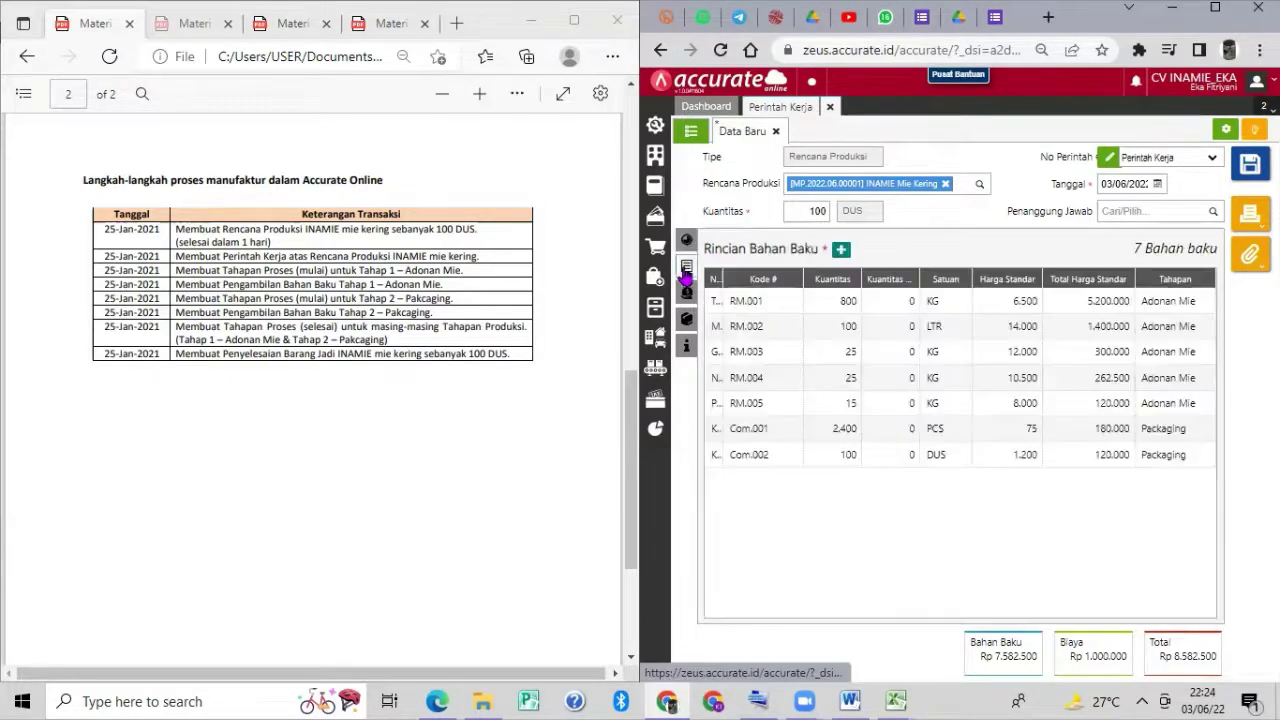
Set the work order date to 25/01/2021, review its tabs, and save it.
left_click(1104, 186)
left_click(1107, 183)
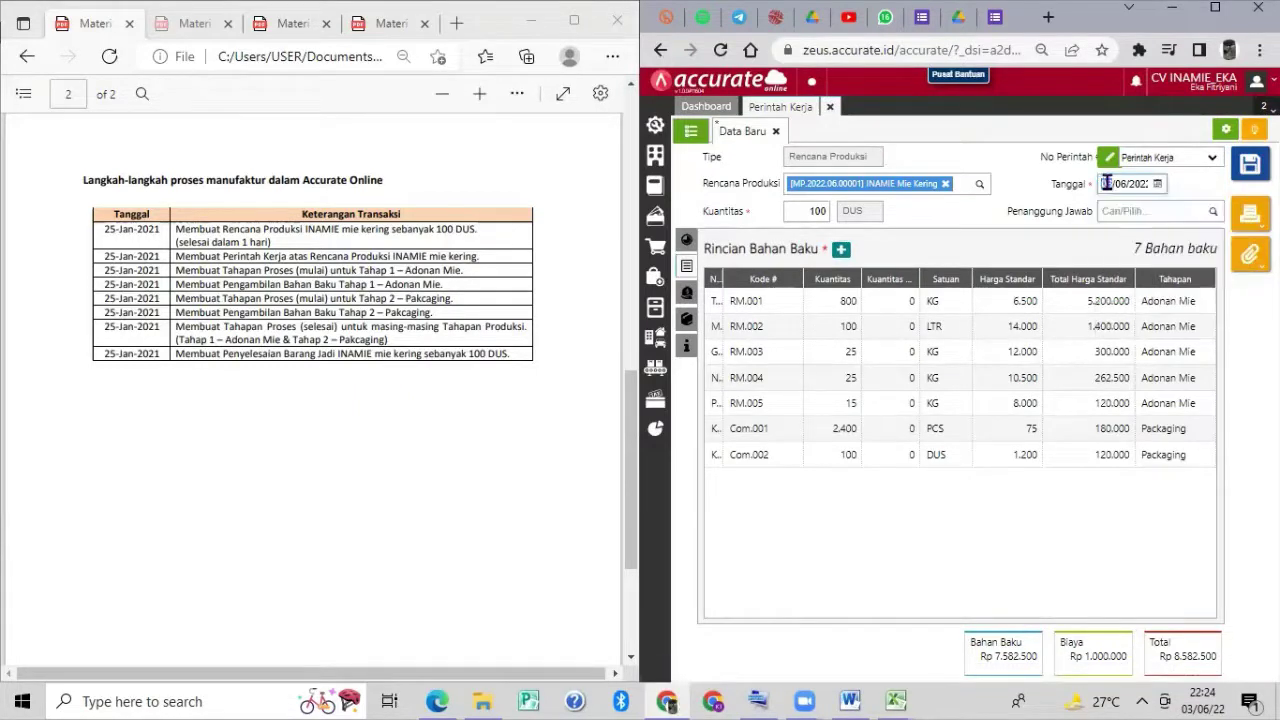
left_click_drag(1107, 183, 1155, 188)
type("25/")
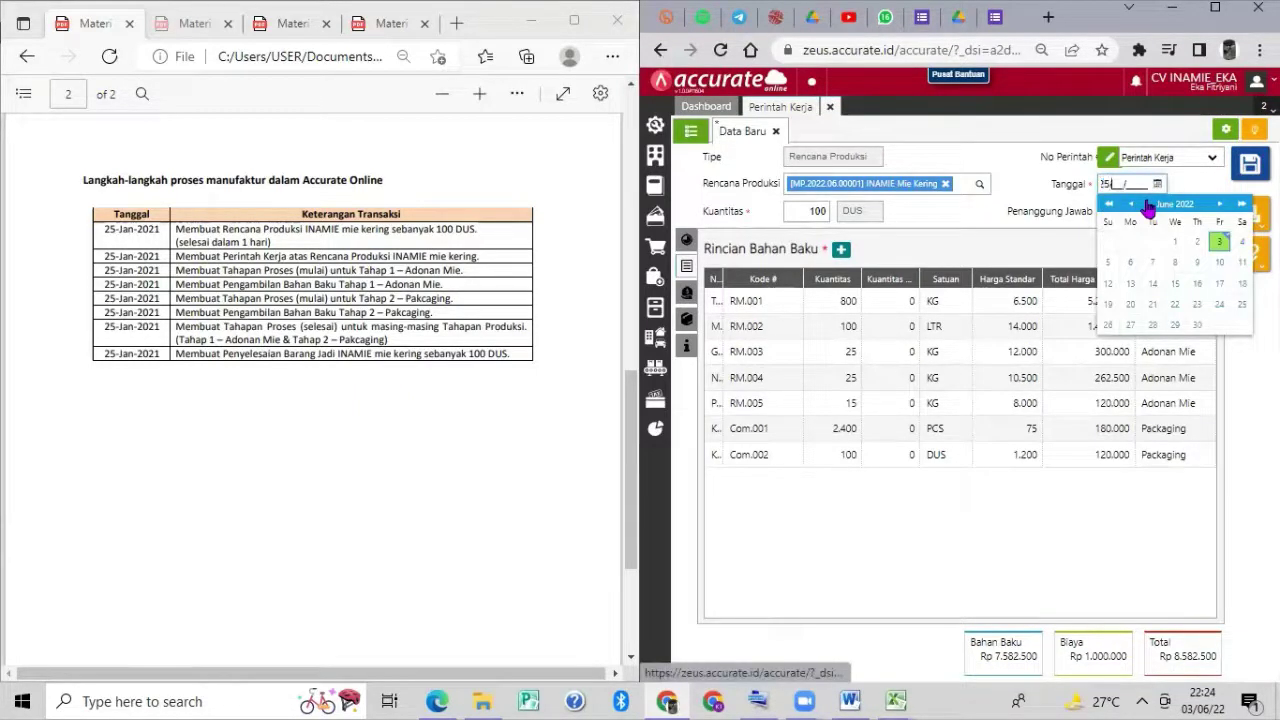
type("01/2021")
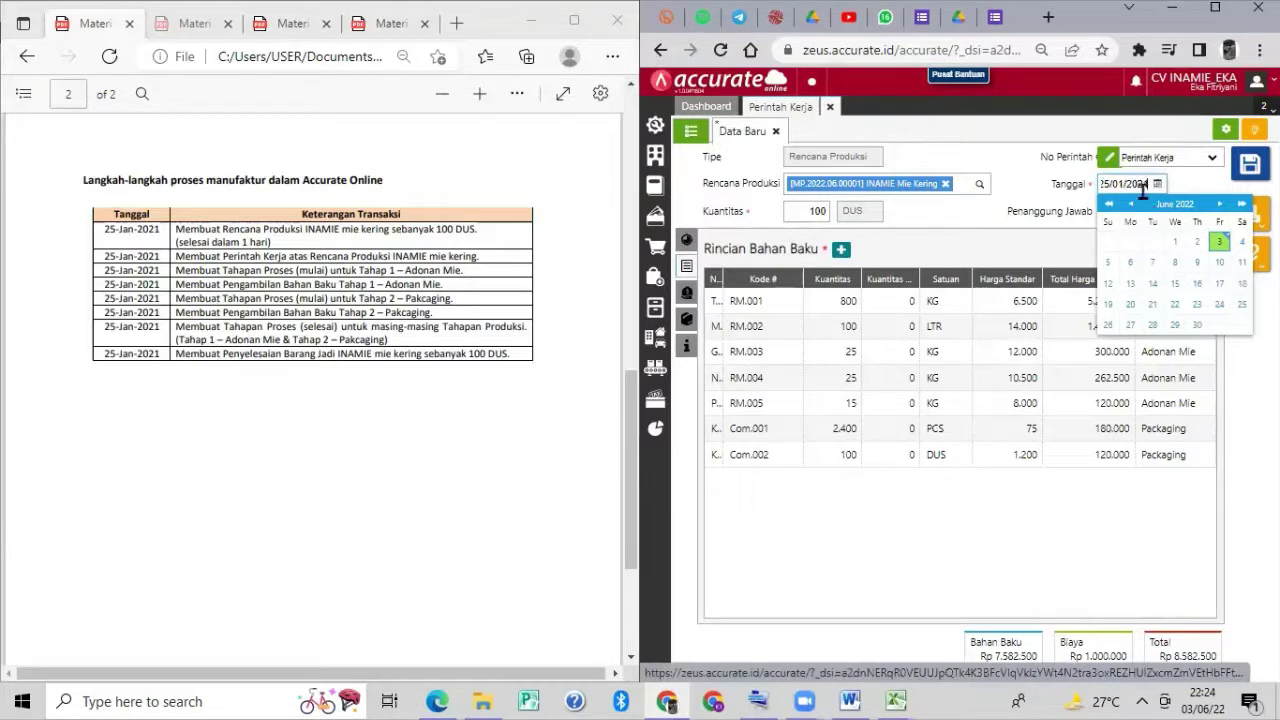
left_click(688, 267)
left_click(688, 267)
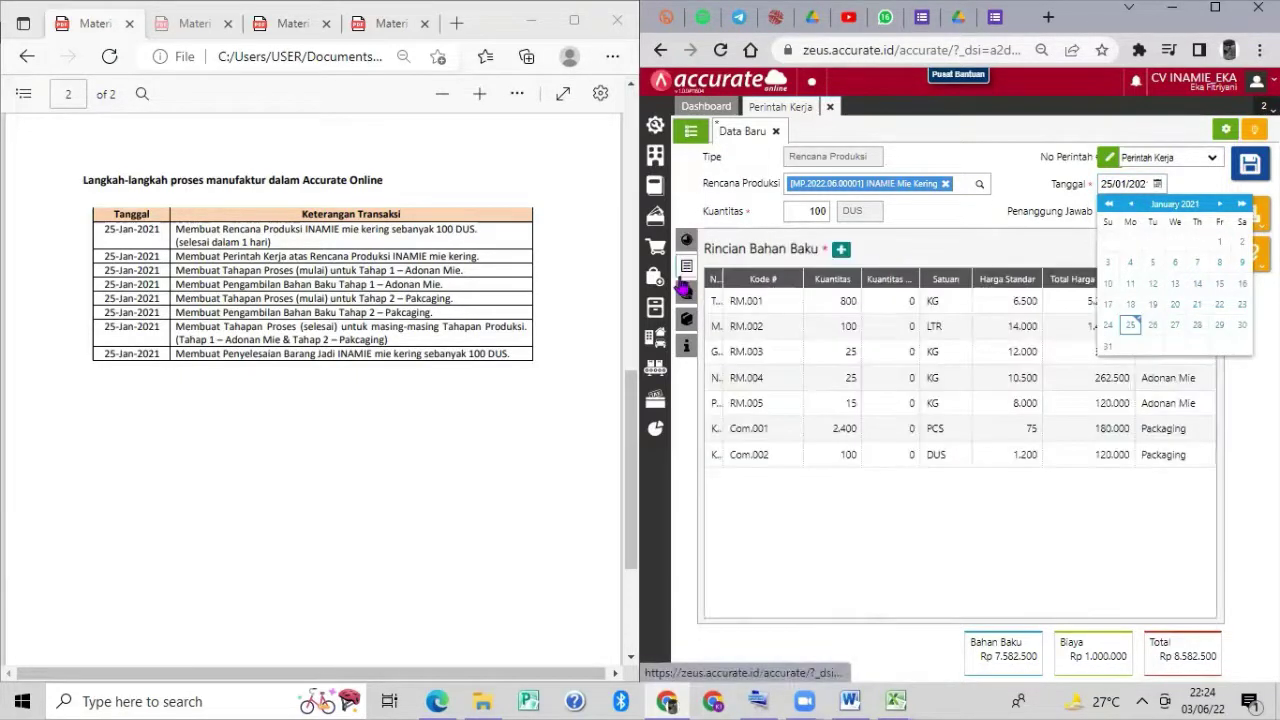
left_click(686, 293)
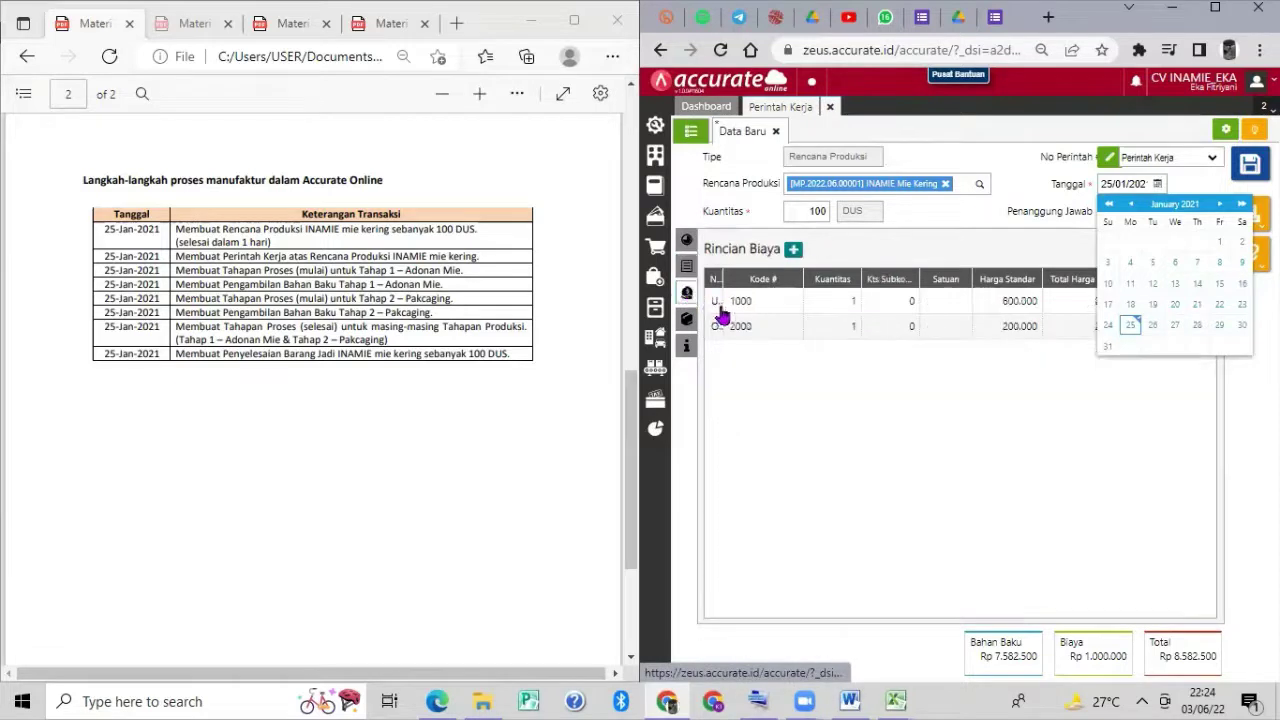
left_click(1061, 403)
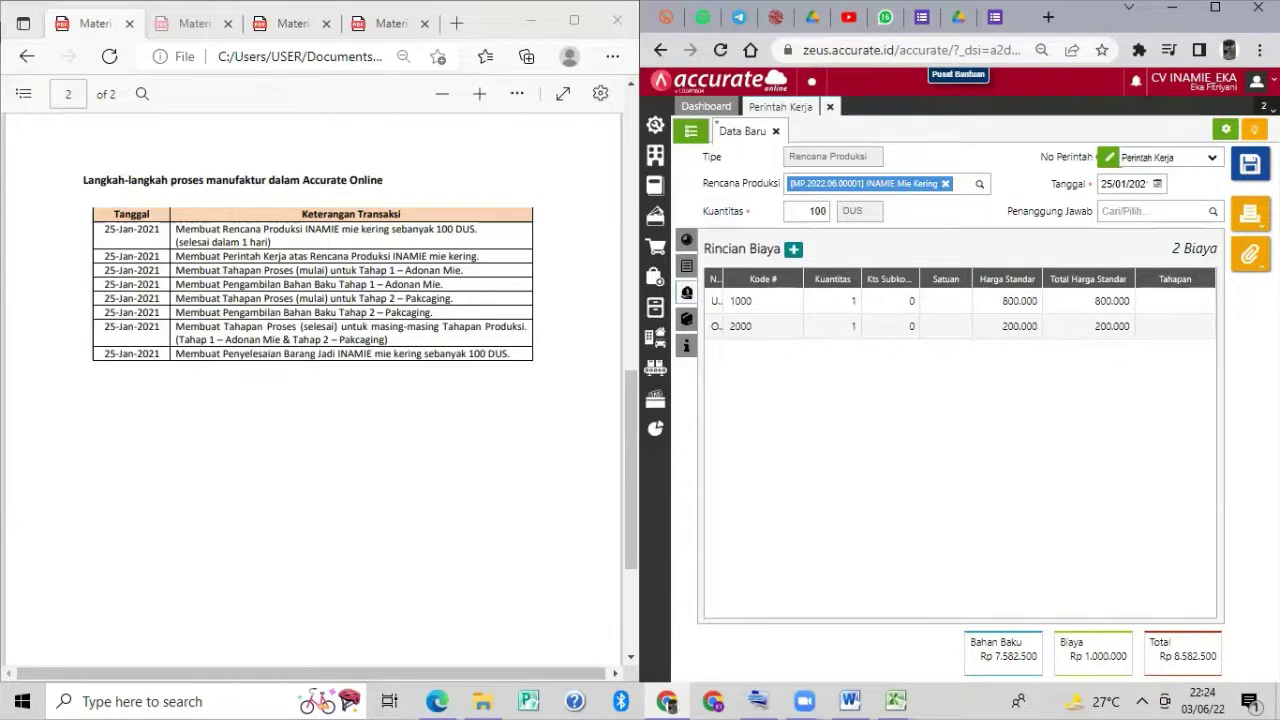
left_click(1250, 165)
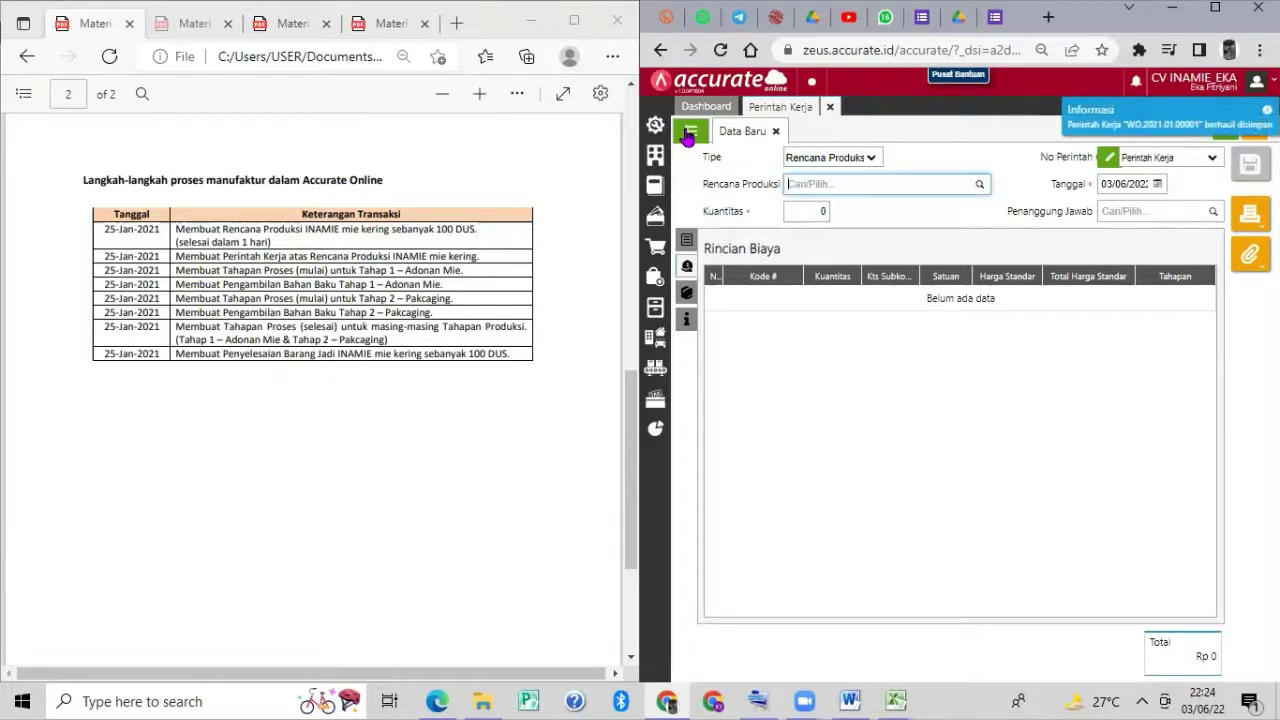
Check WO.2021.01.00001's Bahan Baku and Biaya tabs, then close the work orders page.
left_click(689, 134)
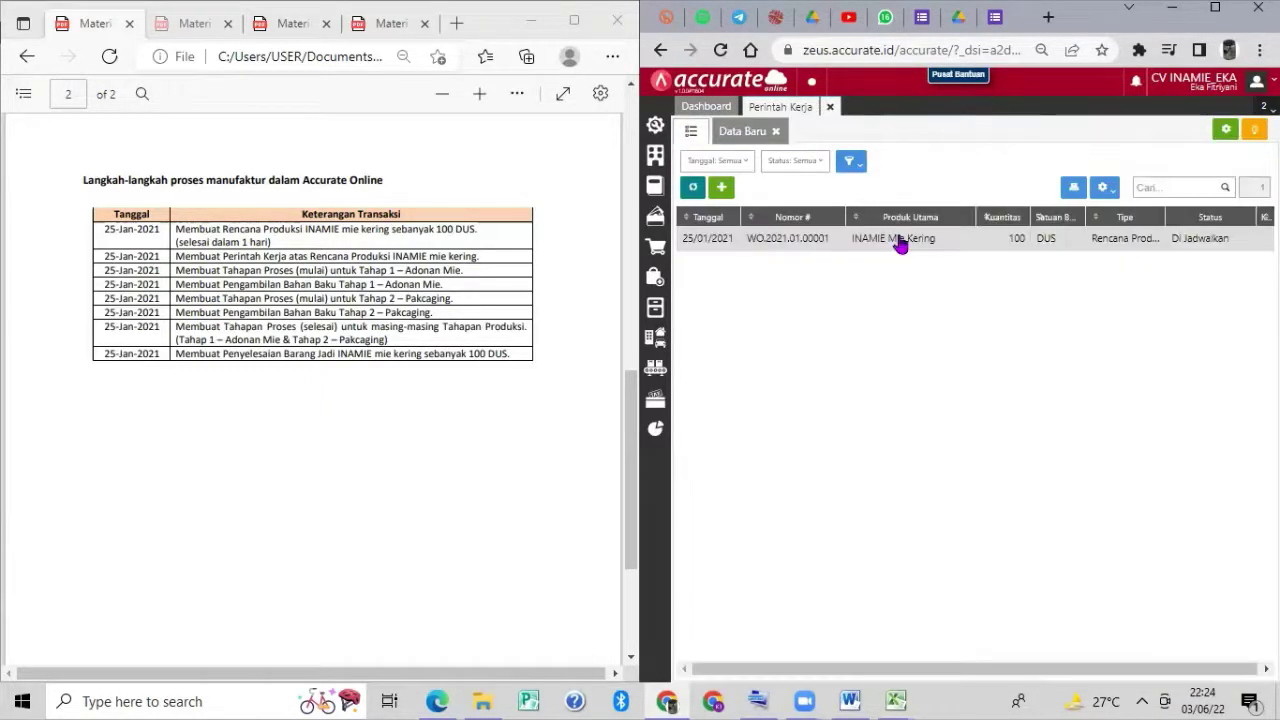
left_click(899, 241)
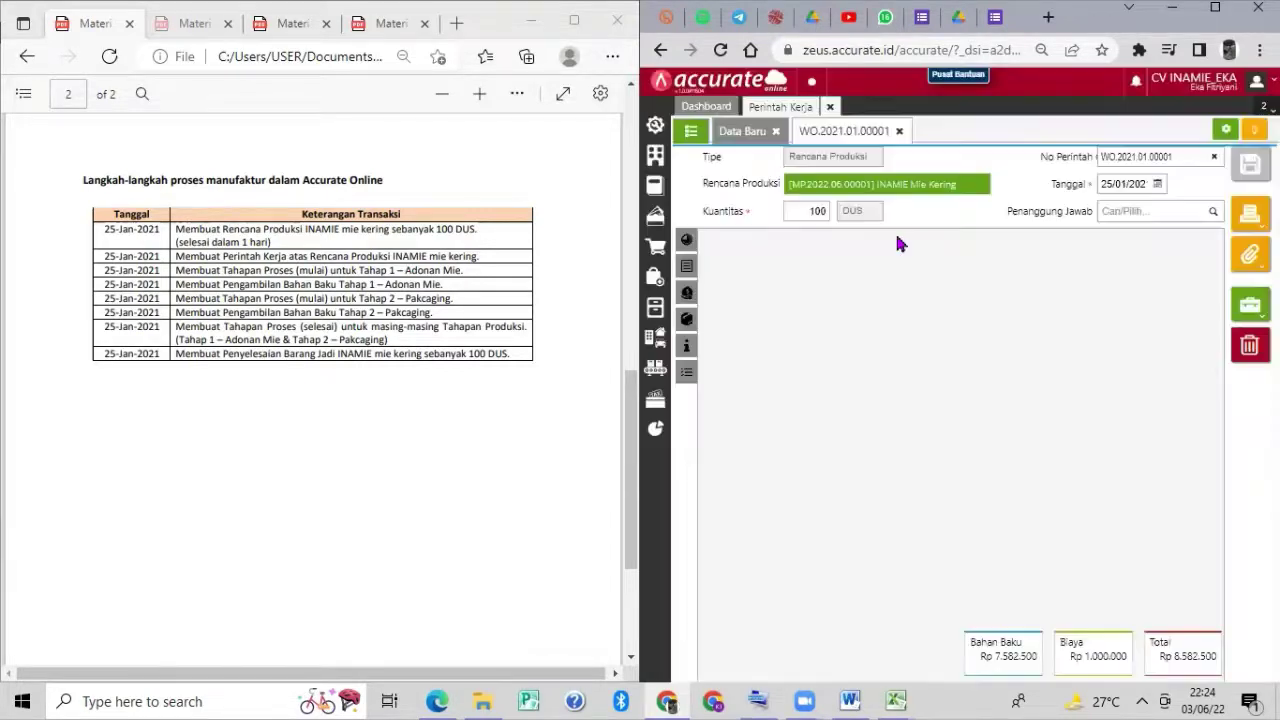
left_click(685, 266)
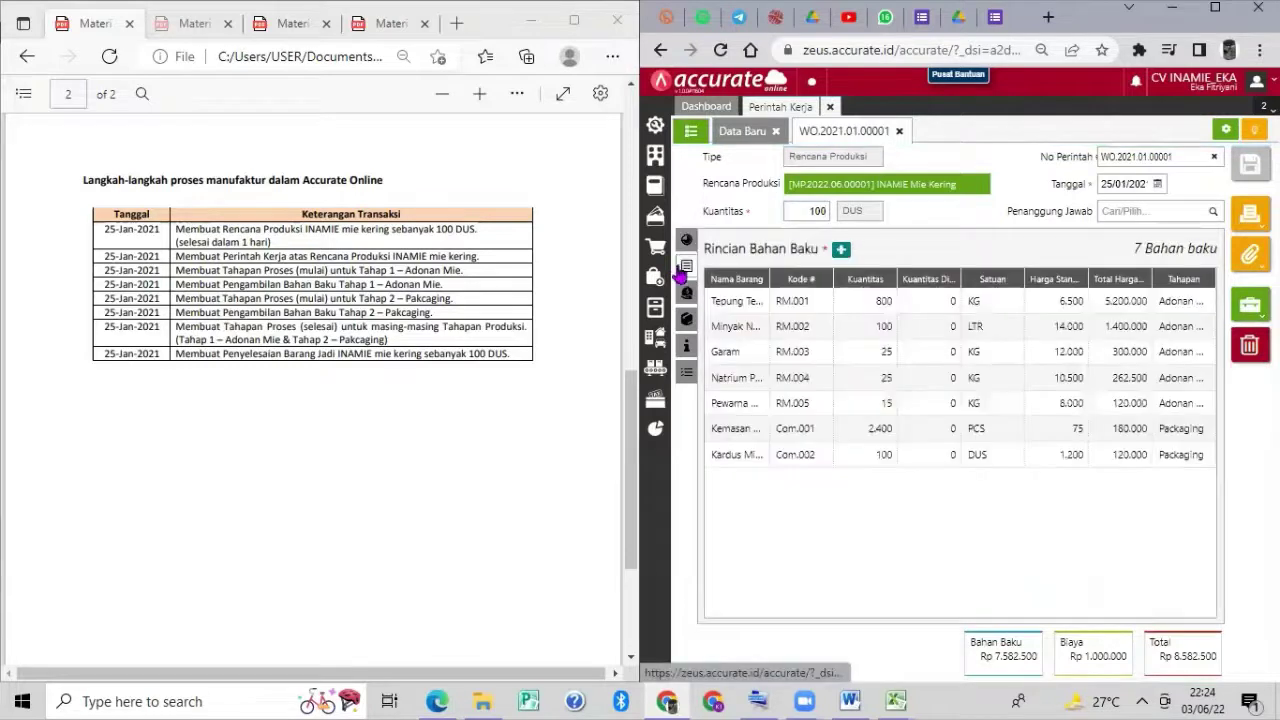
left_click(685, 291)
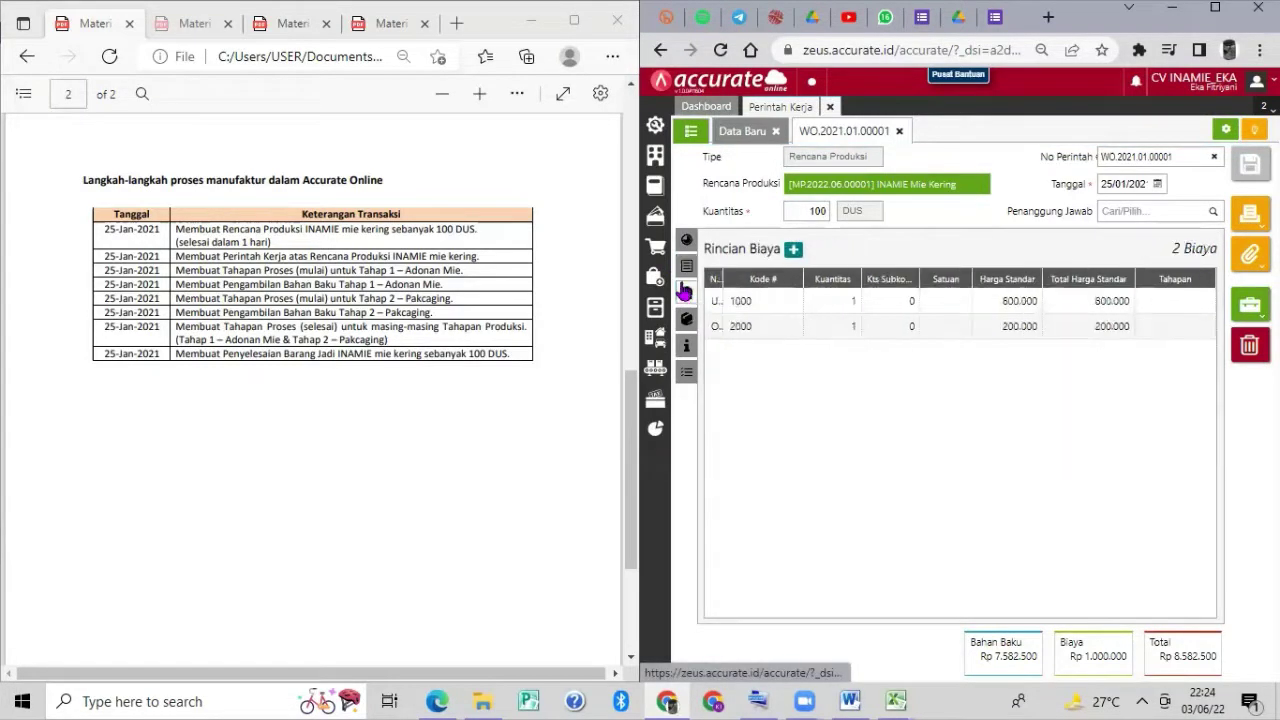
left_click(830, 107)
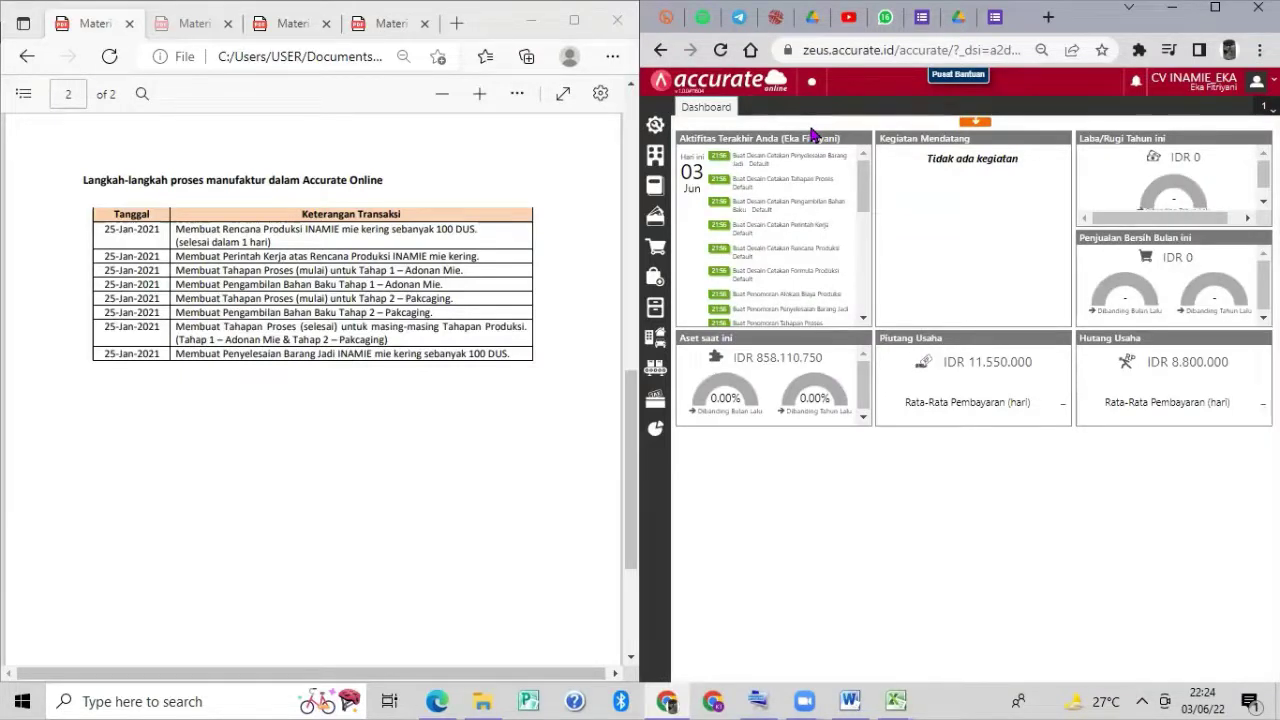
mouse_move(807, 138)
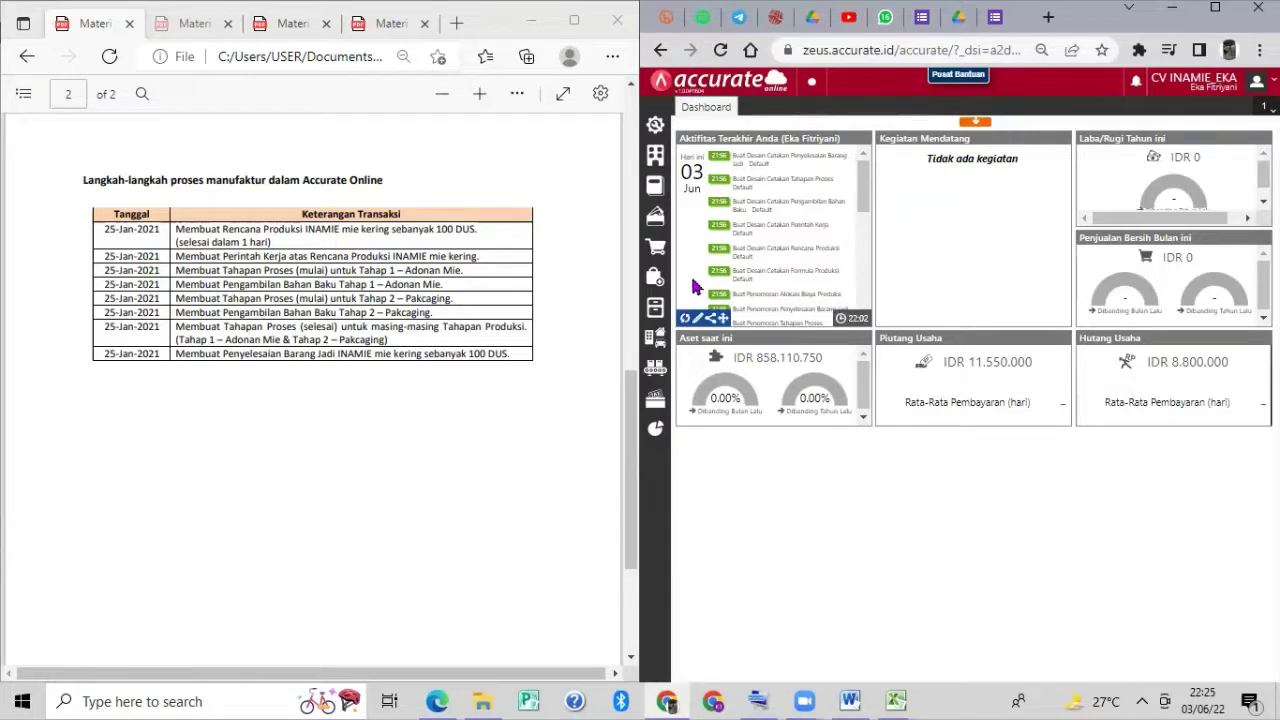
Save a Tahapan Proses for WO.2021.01.00001, stage Adonan Mie, dated 25/01/2021.
left_click(655, 368)
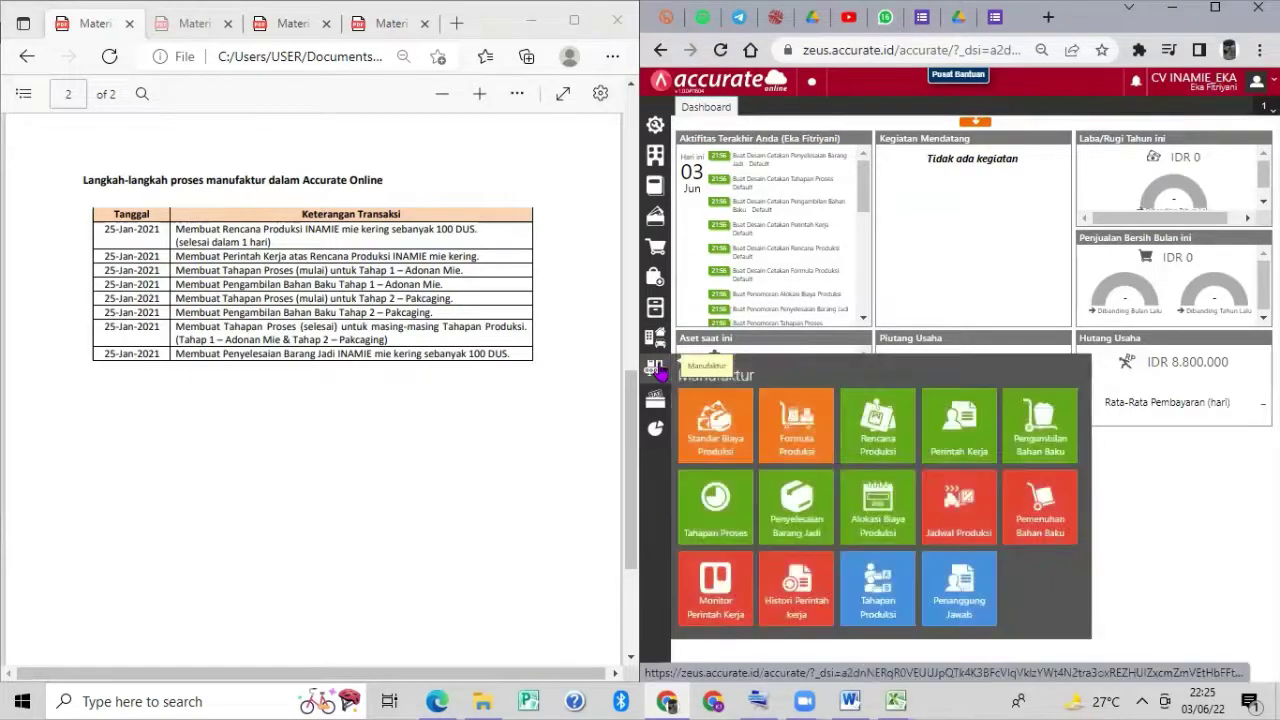
left_click(714, 506)
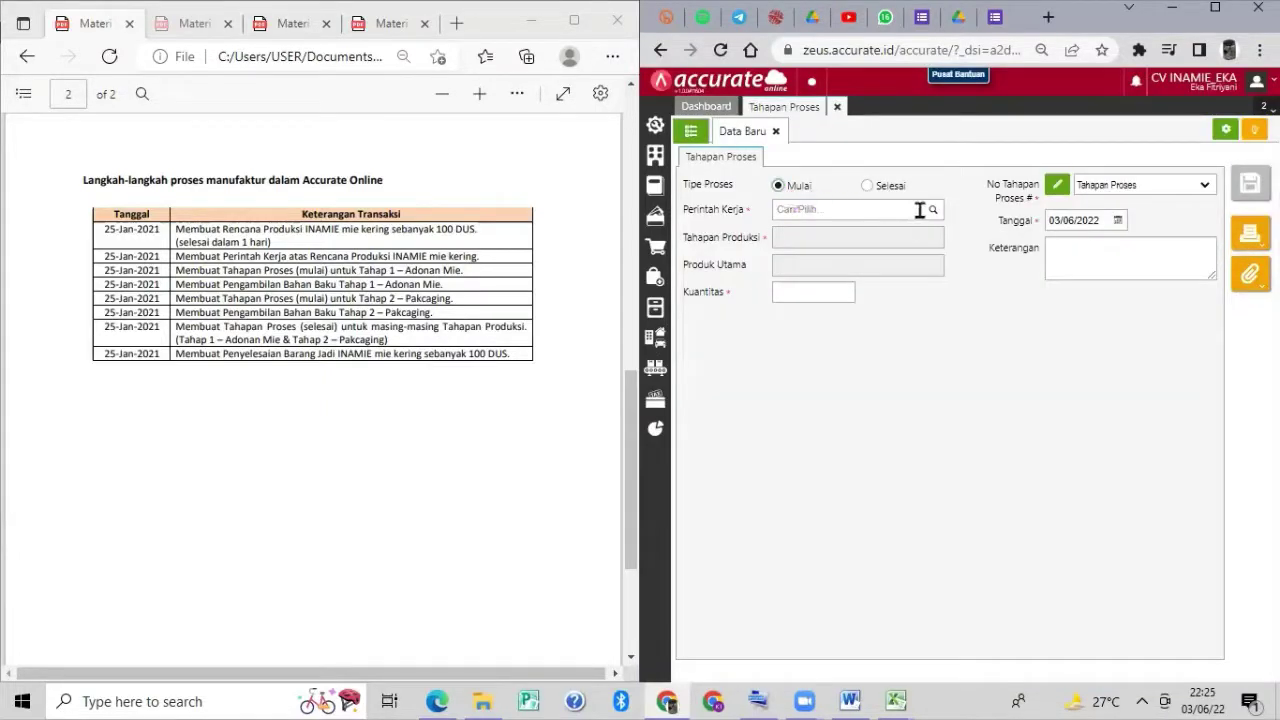
left_click(930, 210)
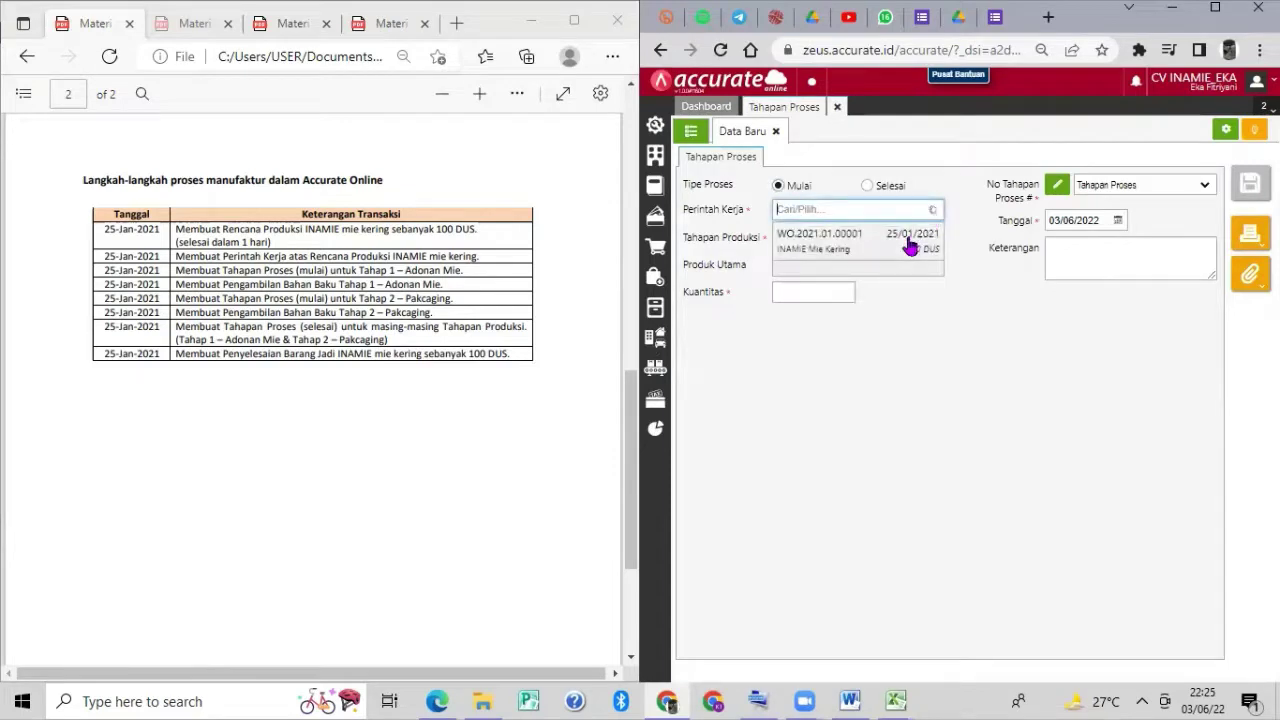
left_click(910, 246)
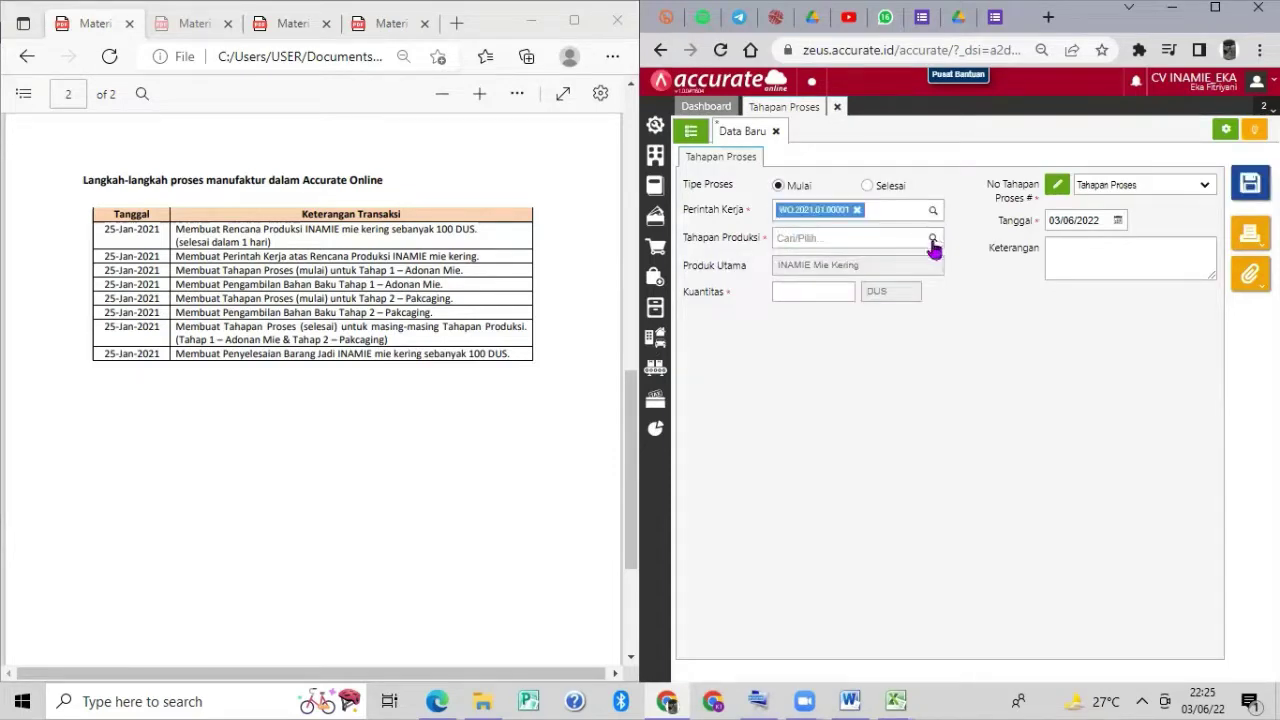
left_click(933, 241)
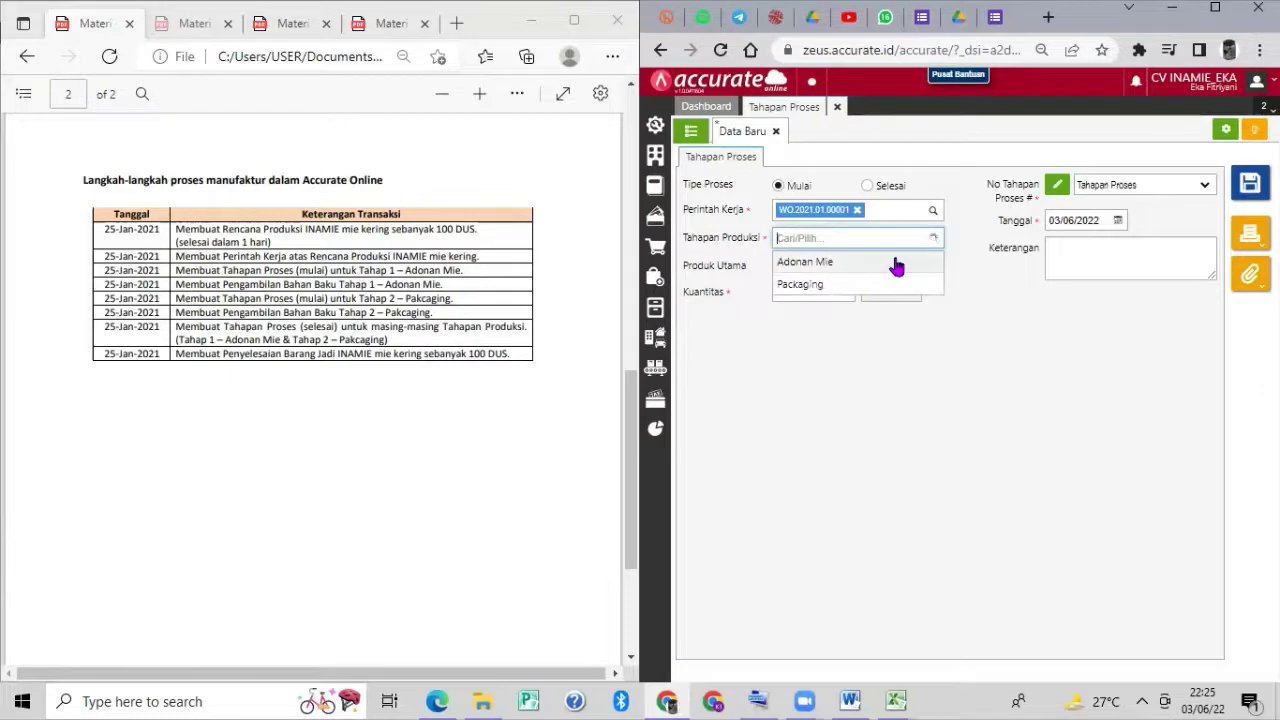
left_click(897, 264)
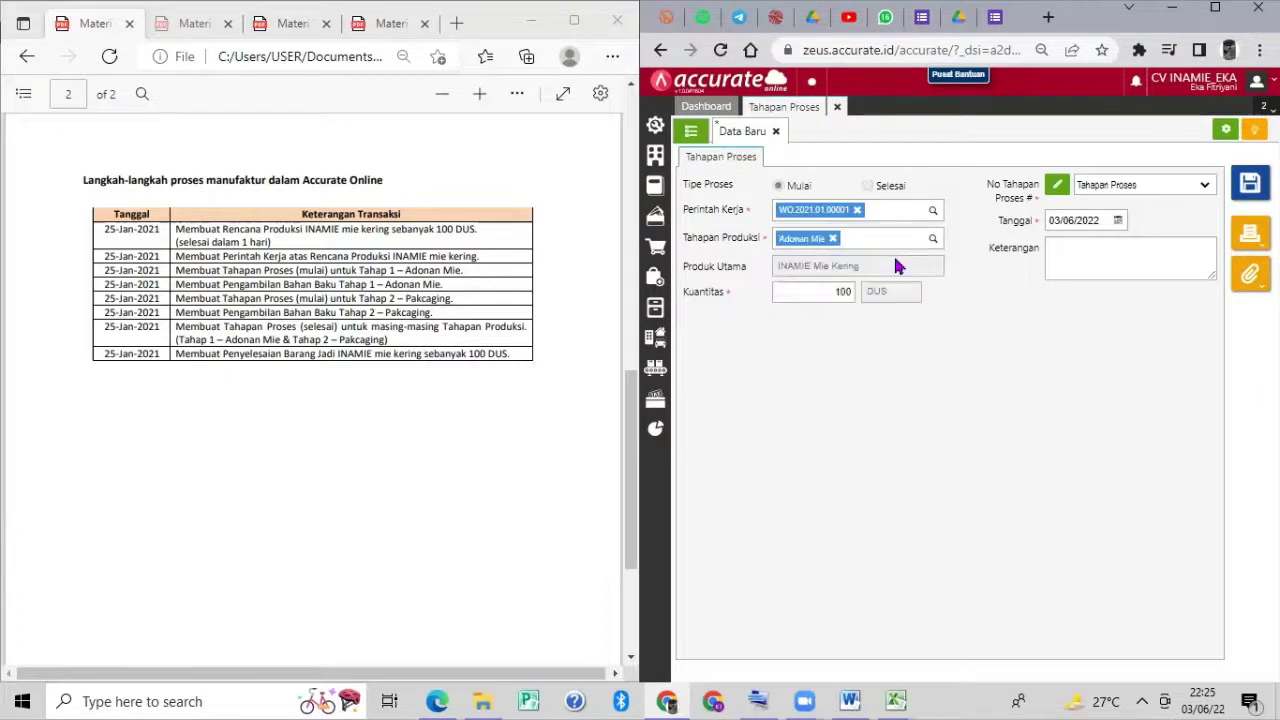
left_click(1100, 221)
type("2")
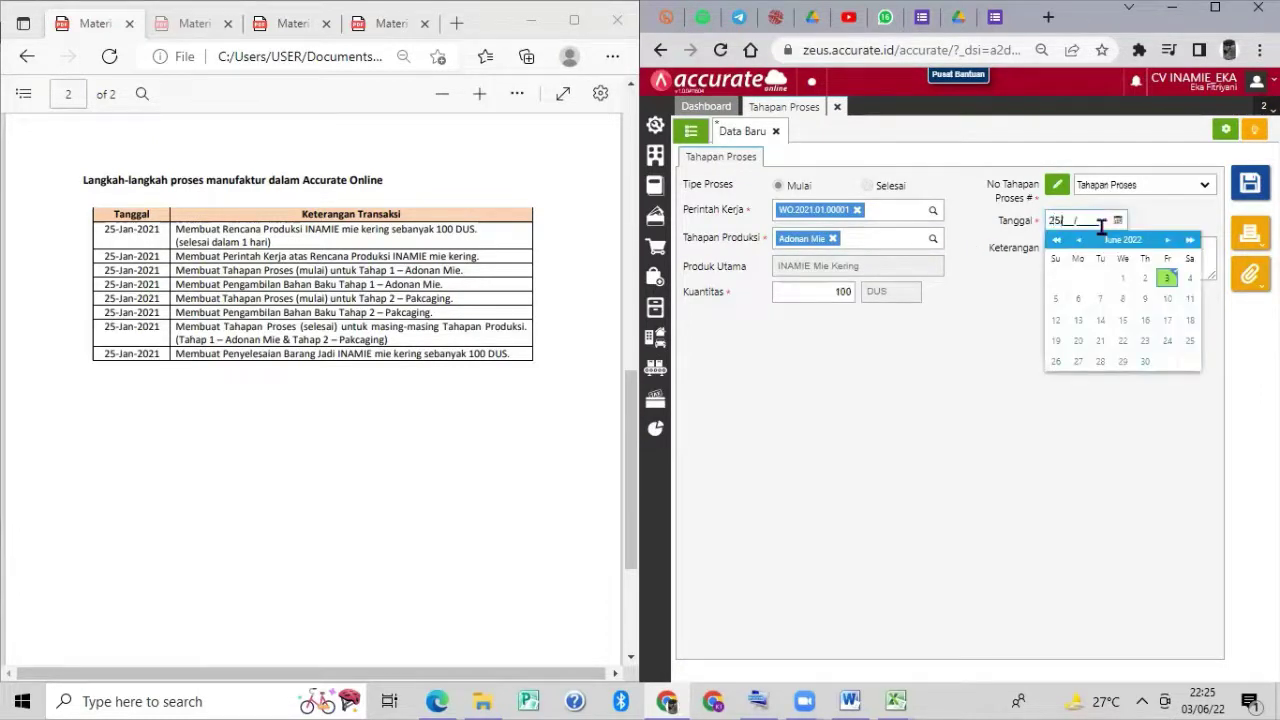
type("5/01/2021")
left_click(1005, 304)
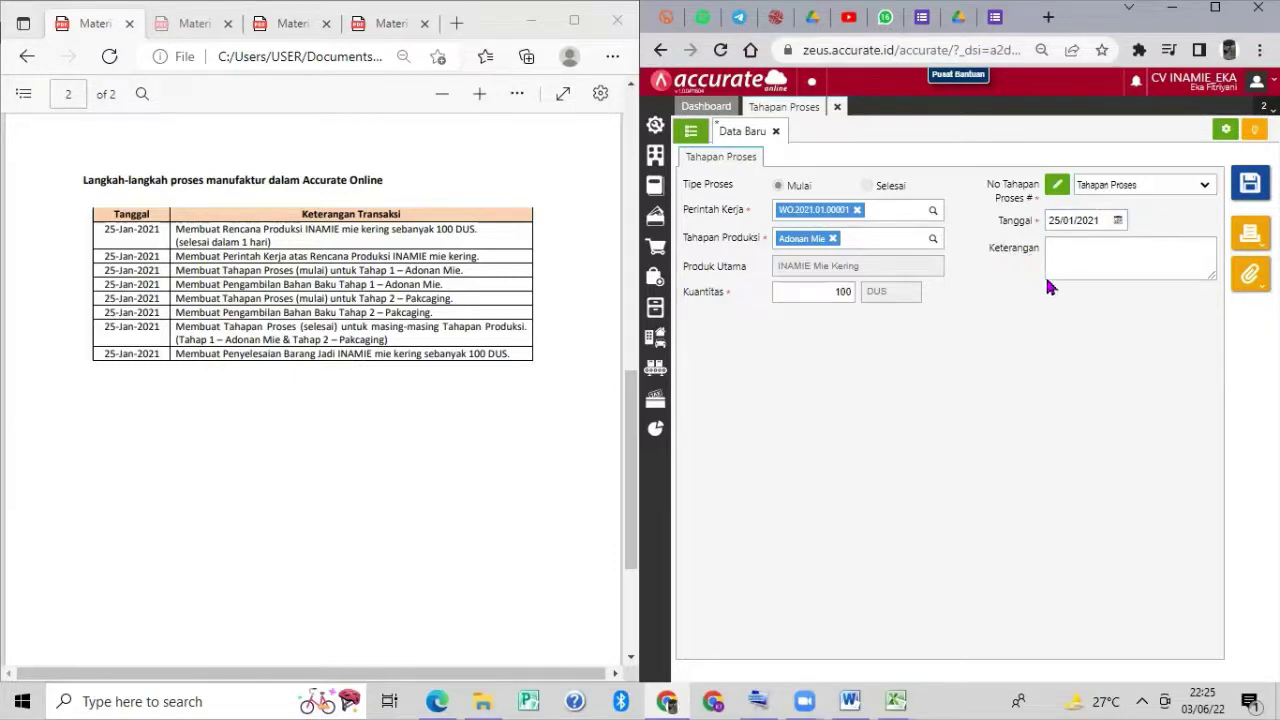
left_click(1242, 195)
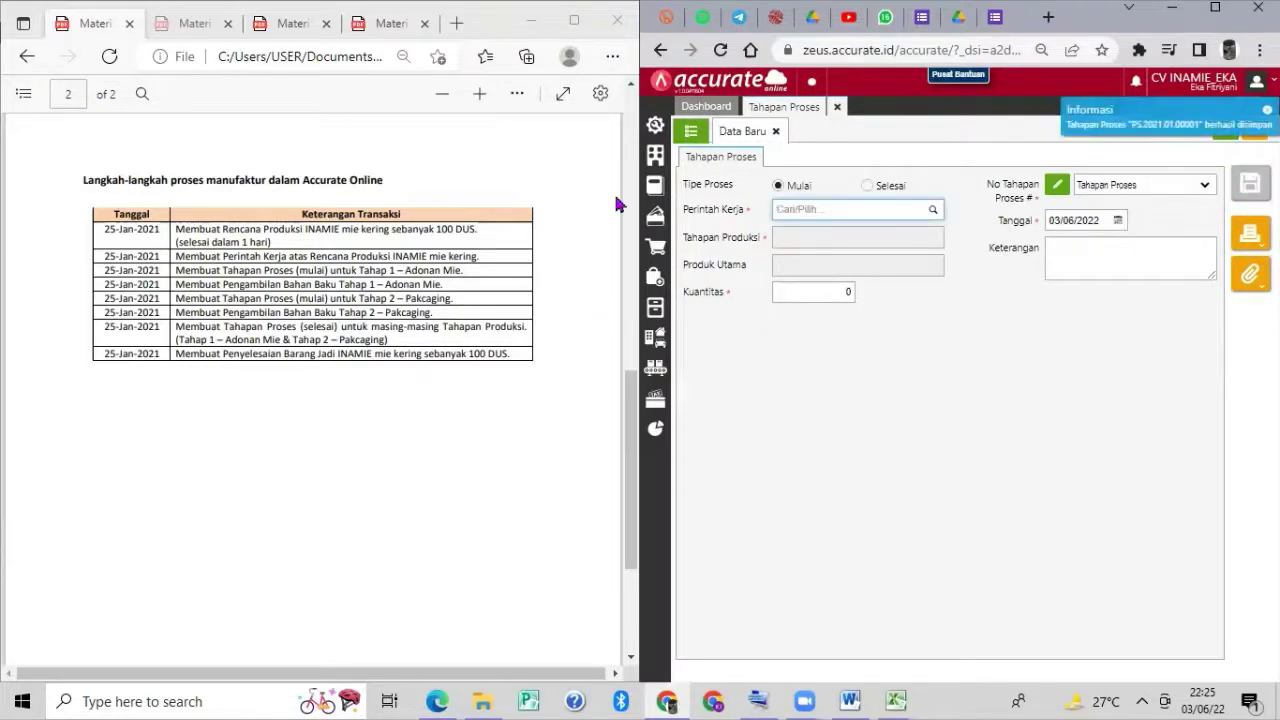
Start a new Pengambilan Bahan Baku for work order WO.2021.01.00001.
left_click(838, 110)
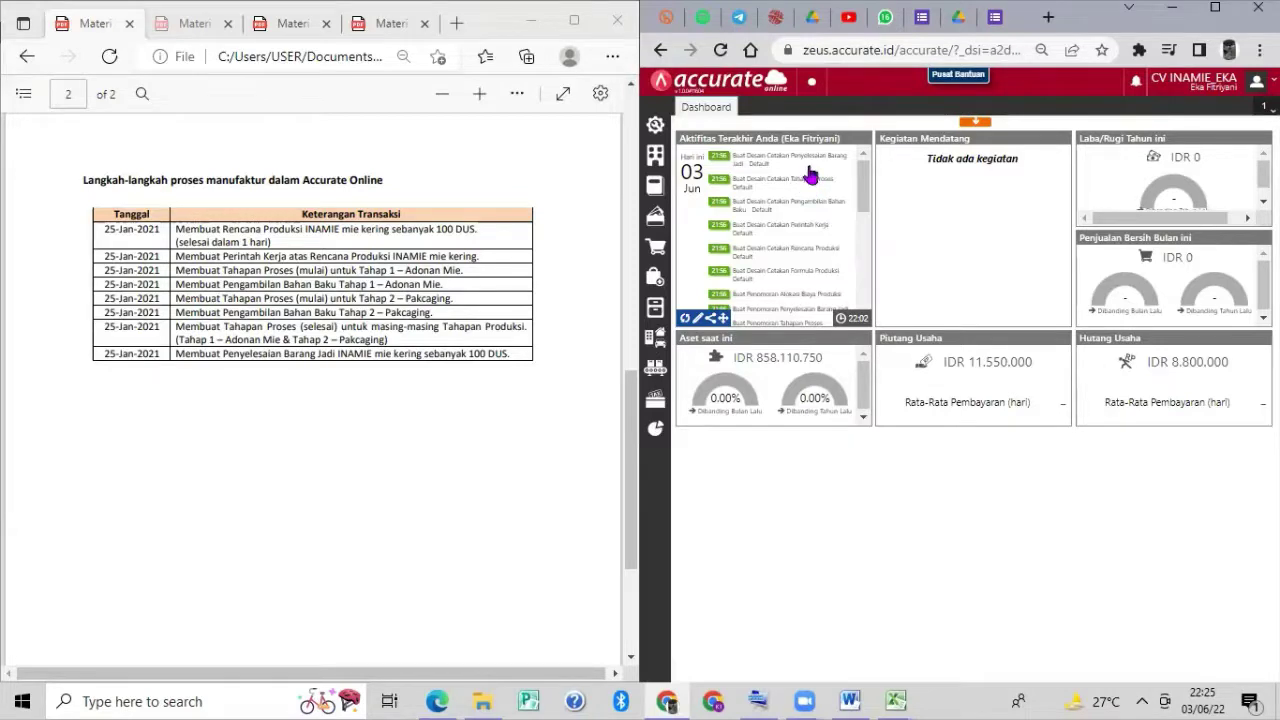
left_click(655, 368)
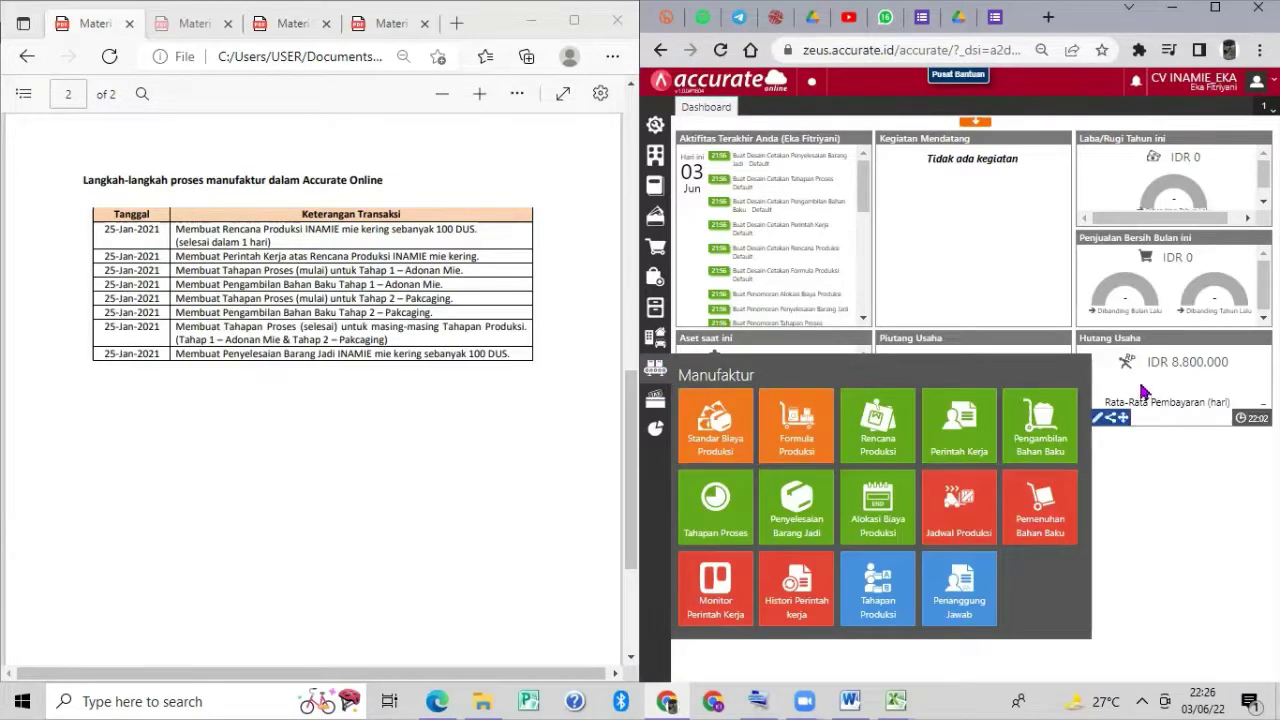
left_click(1063, 420)
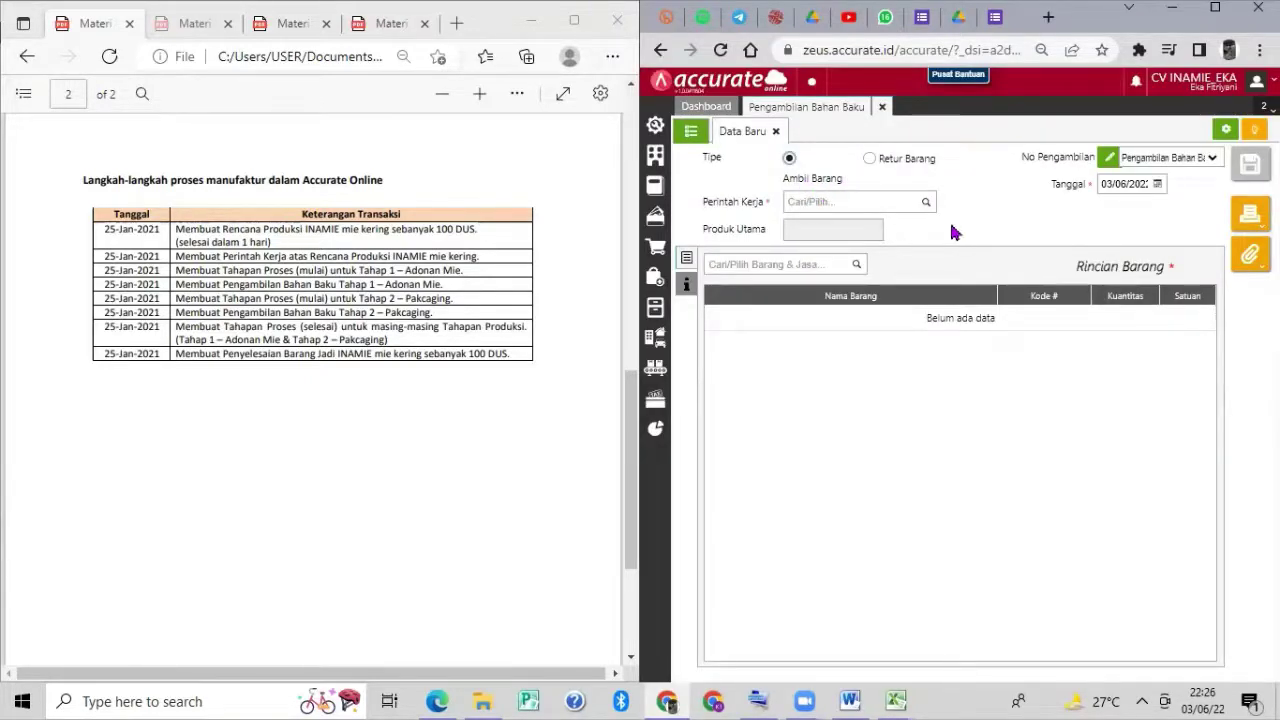
left_click(928, 203)
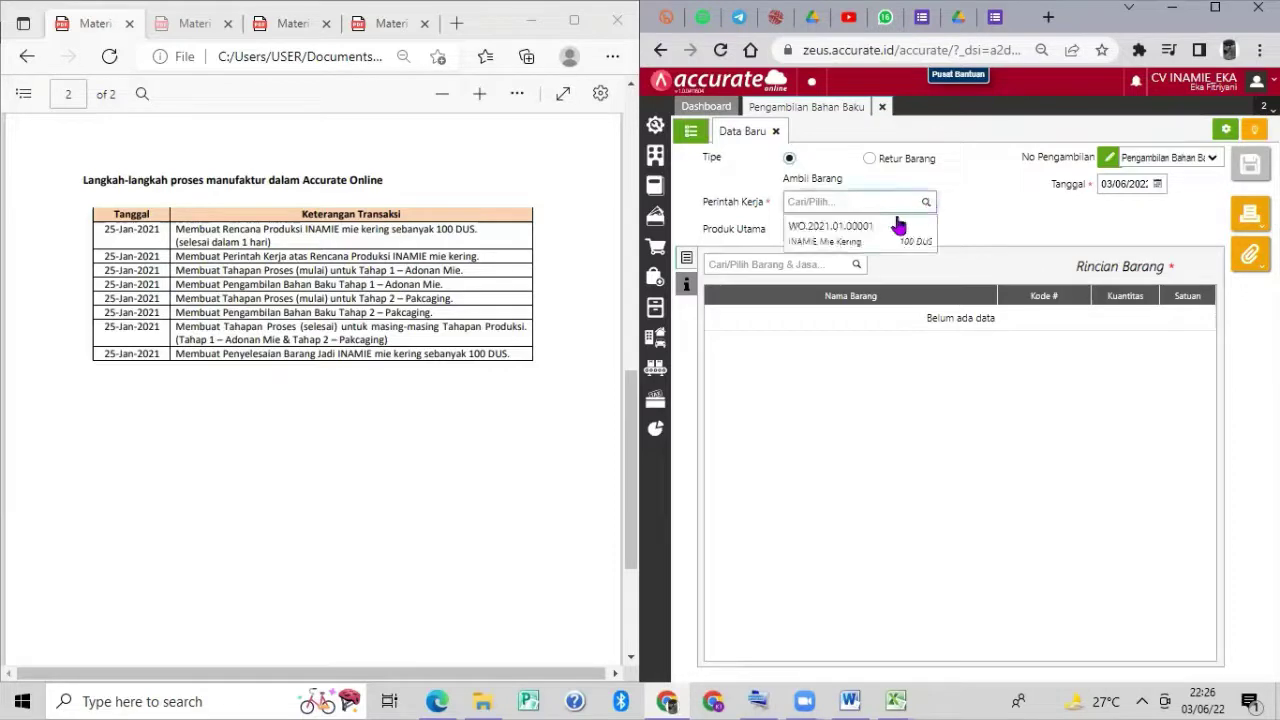
left_click(880, 230)
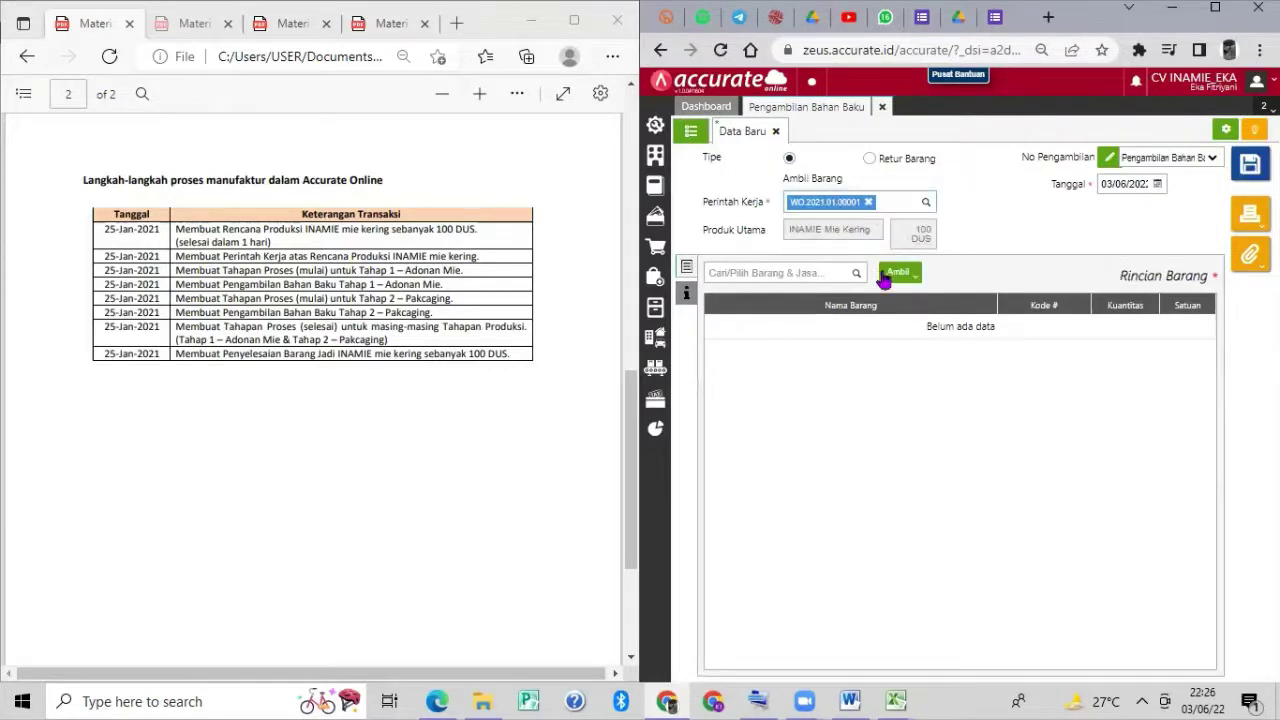
Date the pickup 25/01/2021 and pull in materials by production stage (Bahan Tahapan).
left_click(1146, 185)
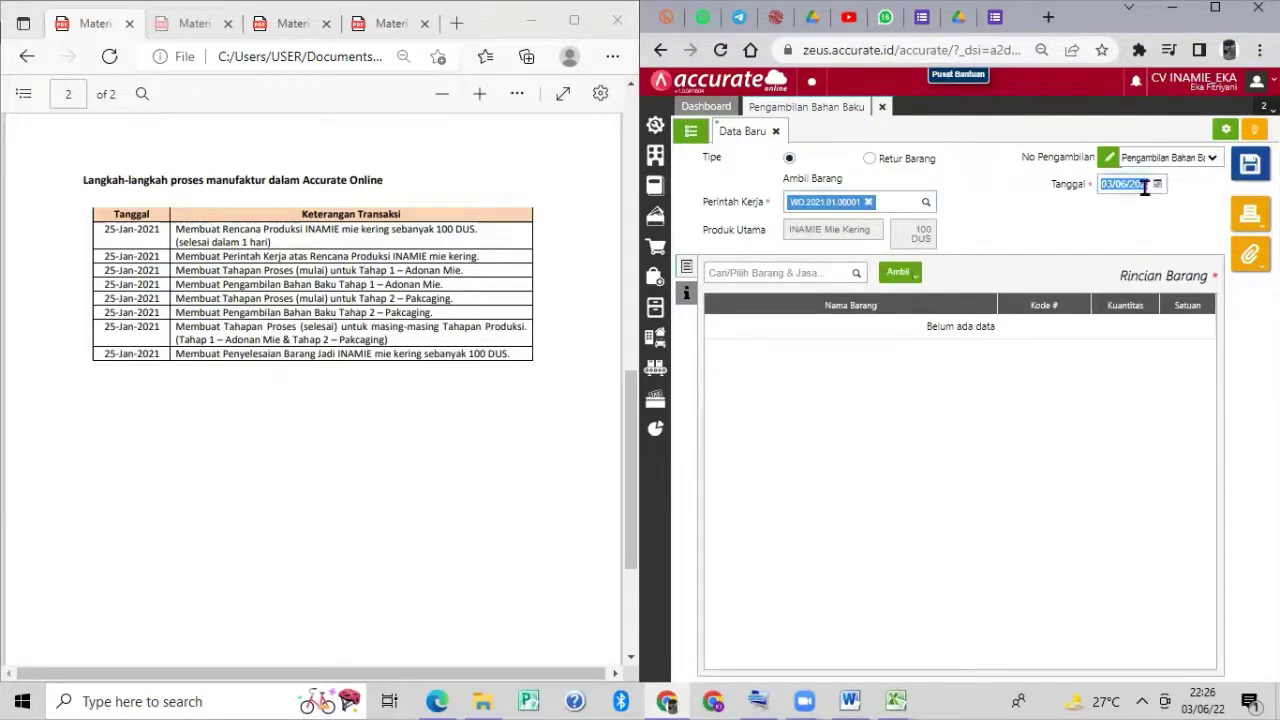
type("2")
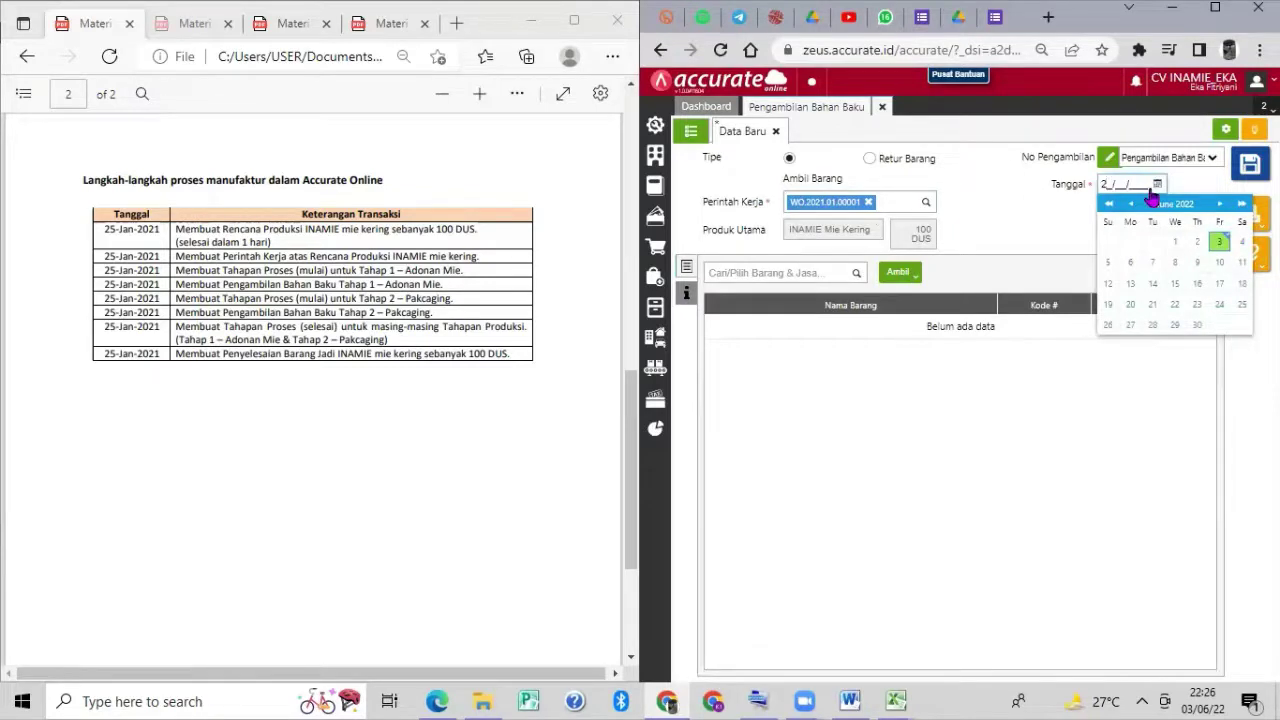
type("5/01/202")
left_click(1047, 218)
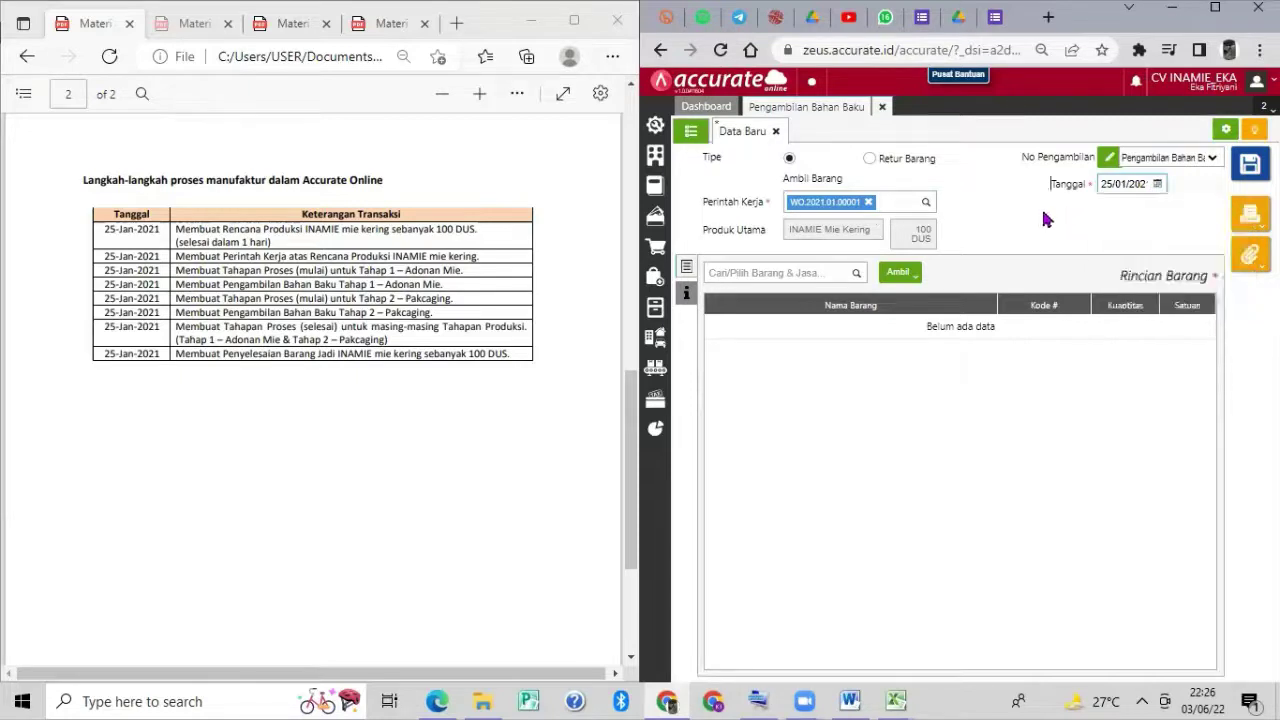
left_click(910, 275)
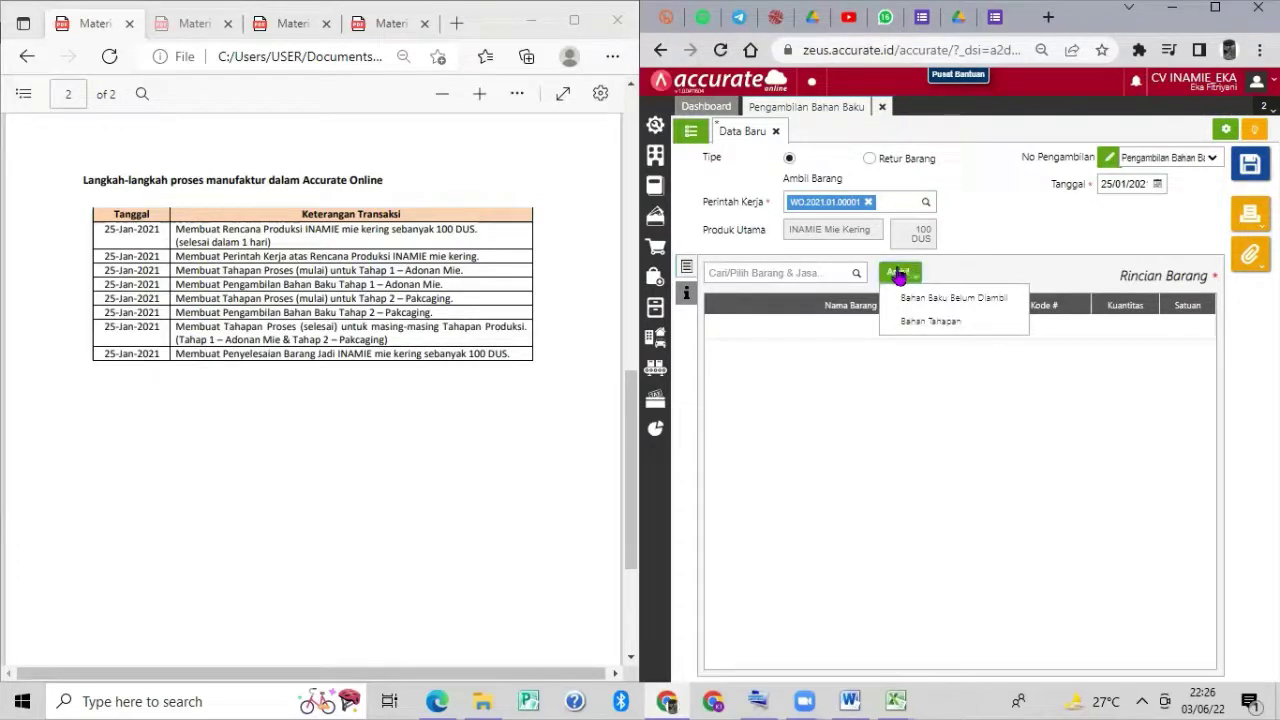
left_click(910, 323)
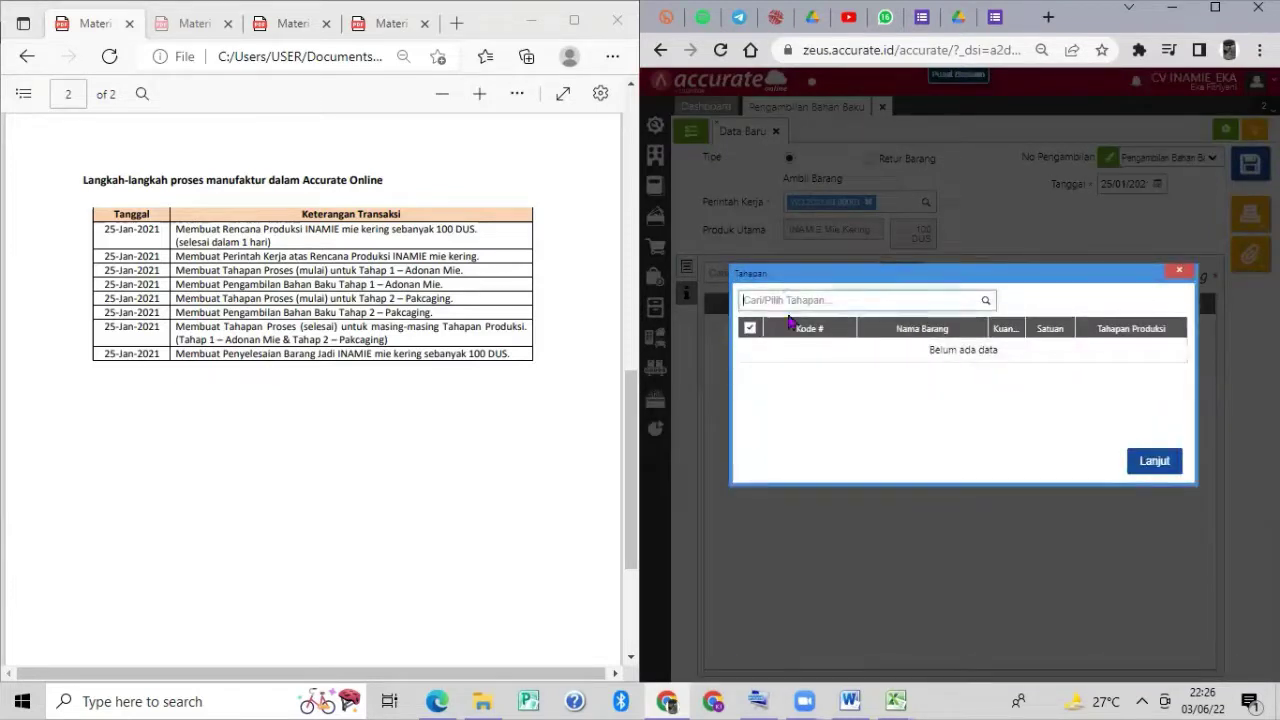
Add the five Adonan Mie stage materials to the pickup and save it as MS.2021.01.00001.
left_click(987, 300)
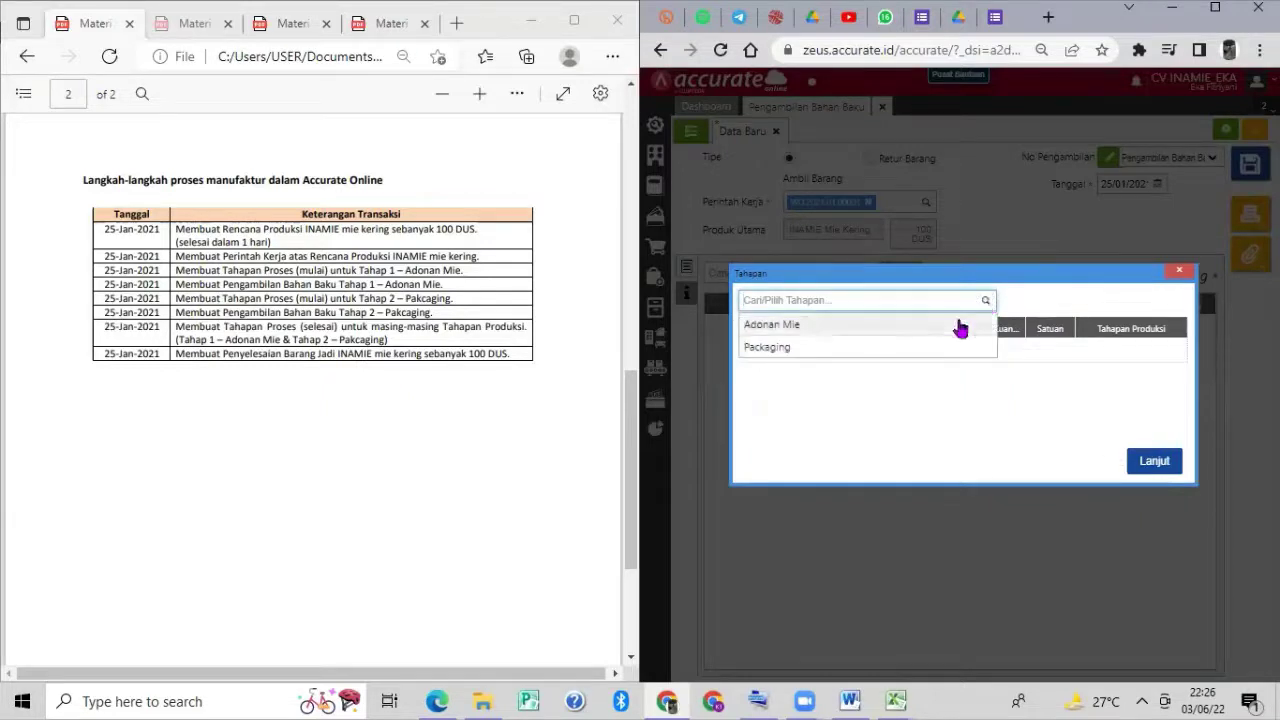
left_click(960, 324)
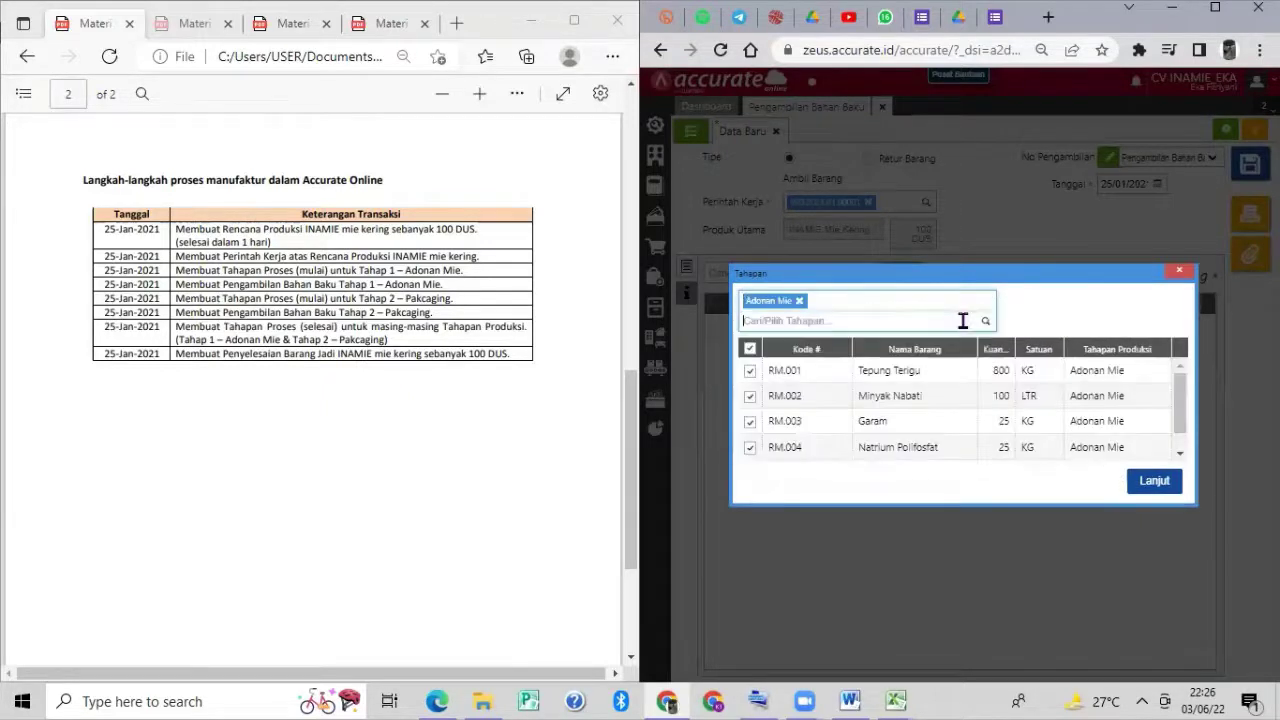
left_click(1154, 480)
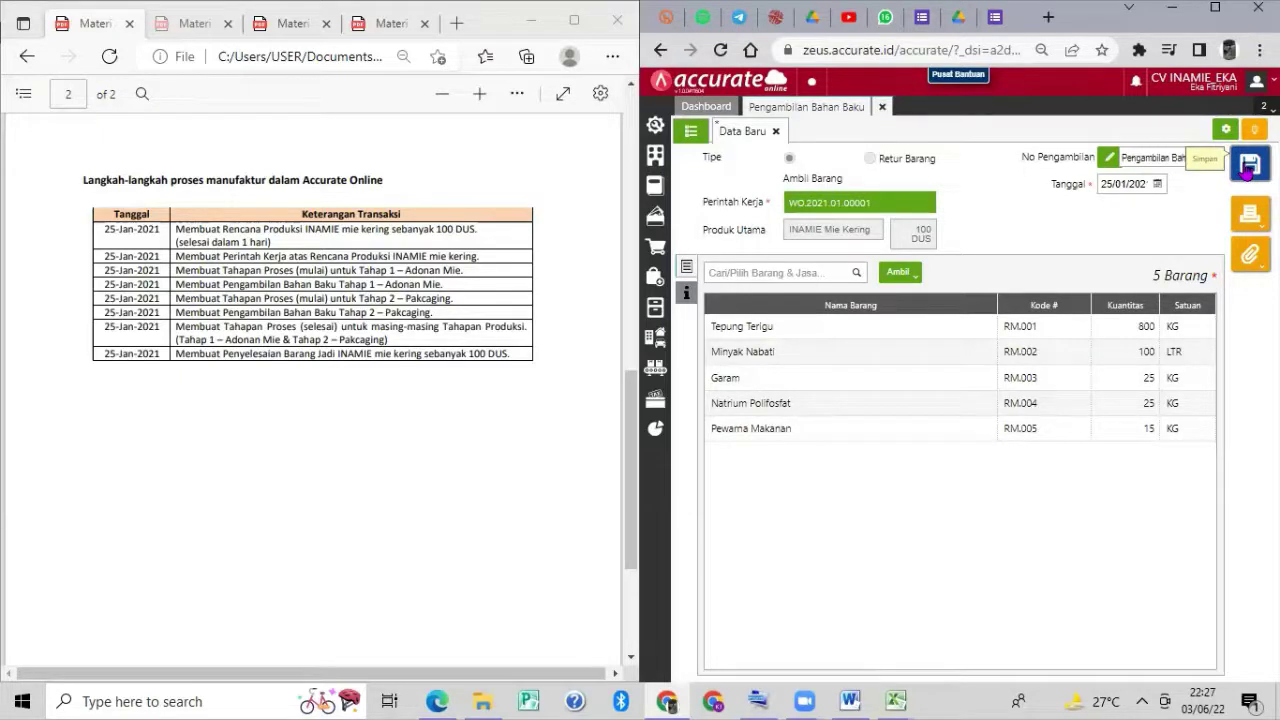
left_click(1249, 168)
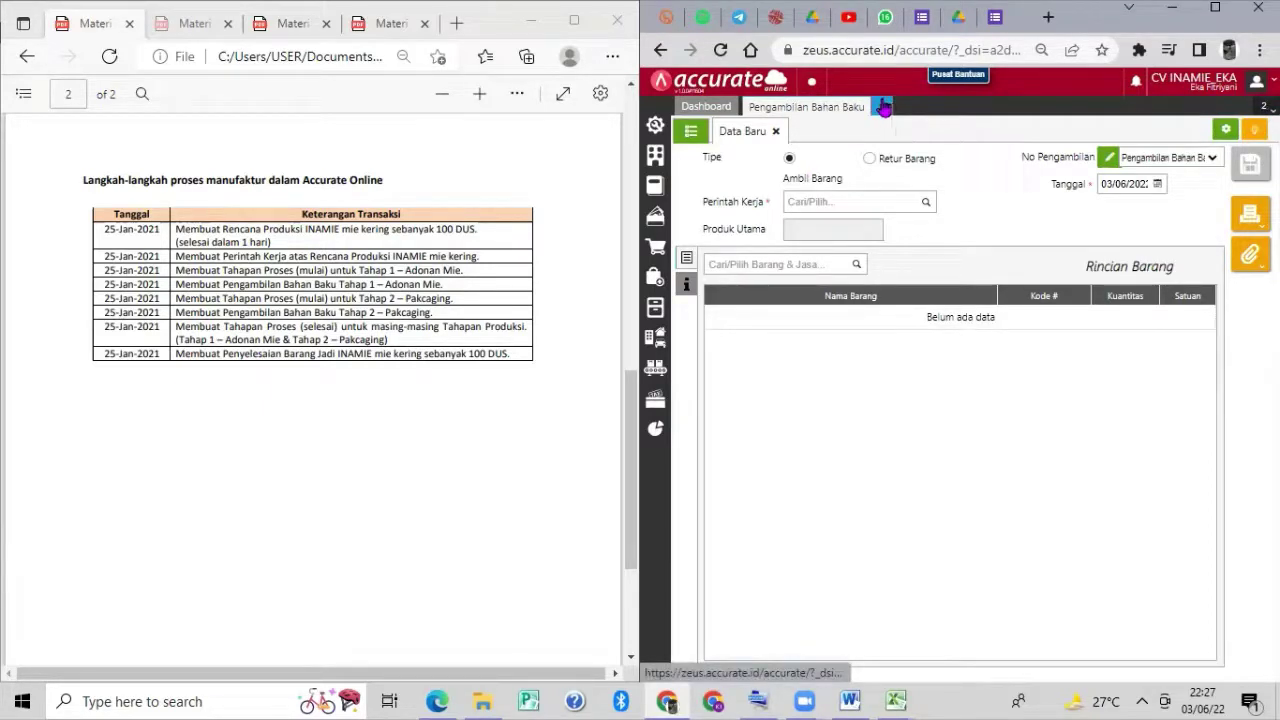
Close the raw-material pickup form and start a new Tahapan Proses entry.
left_click(884, 107)
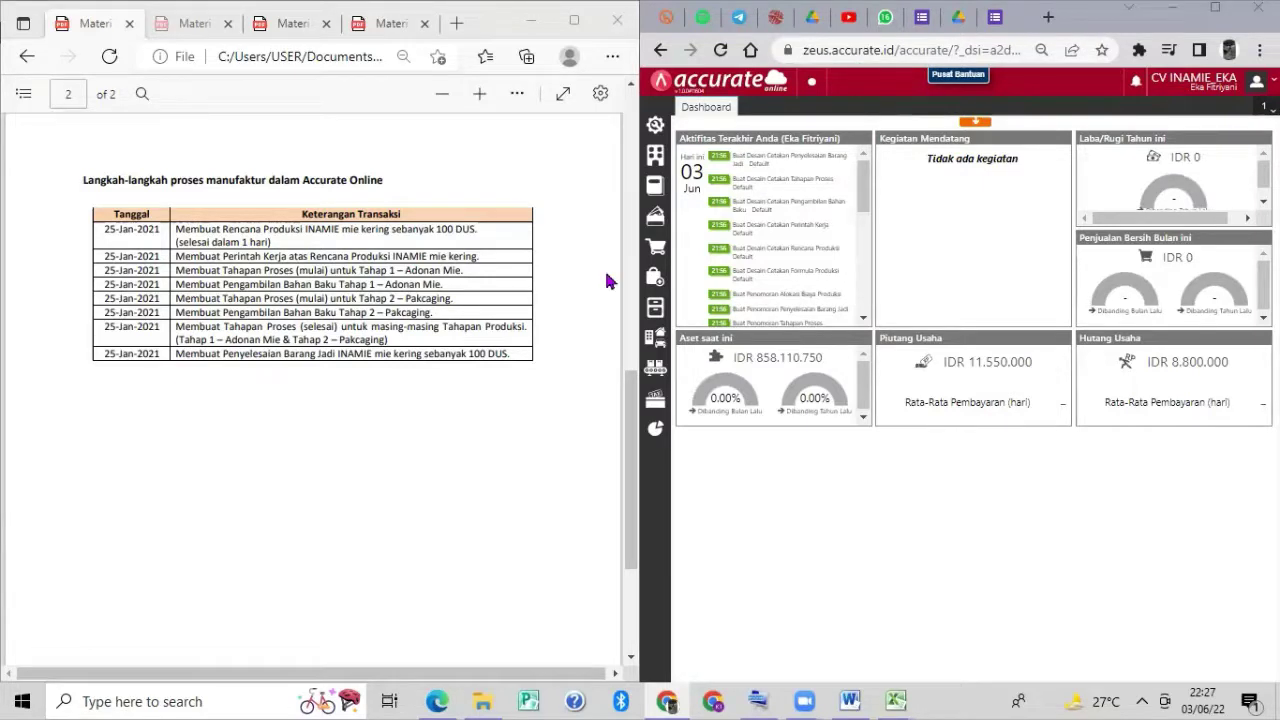
mouse_move(655, 368)
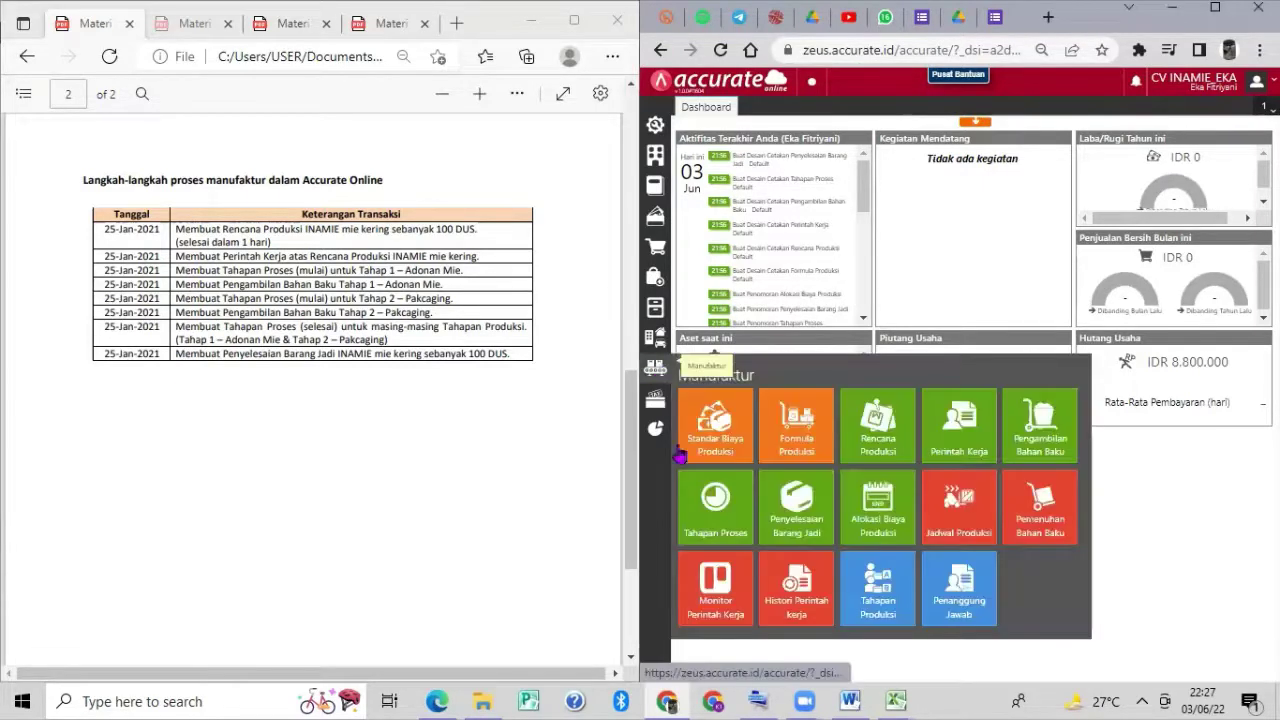
left_click(717, 520)
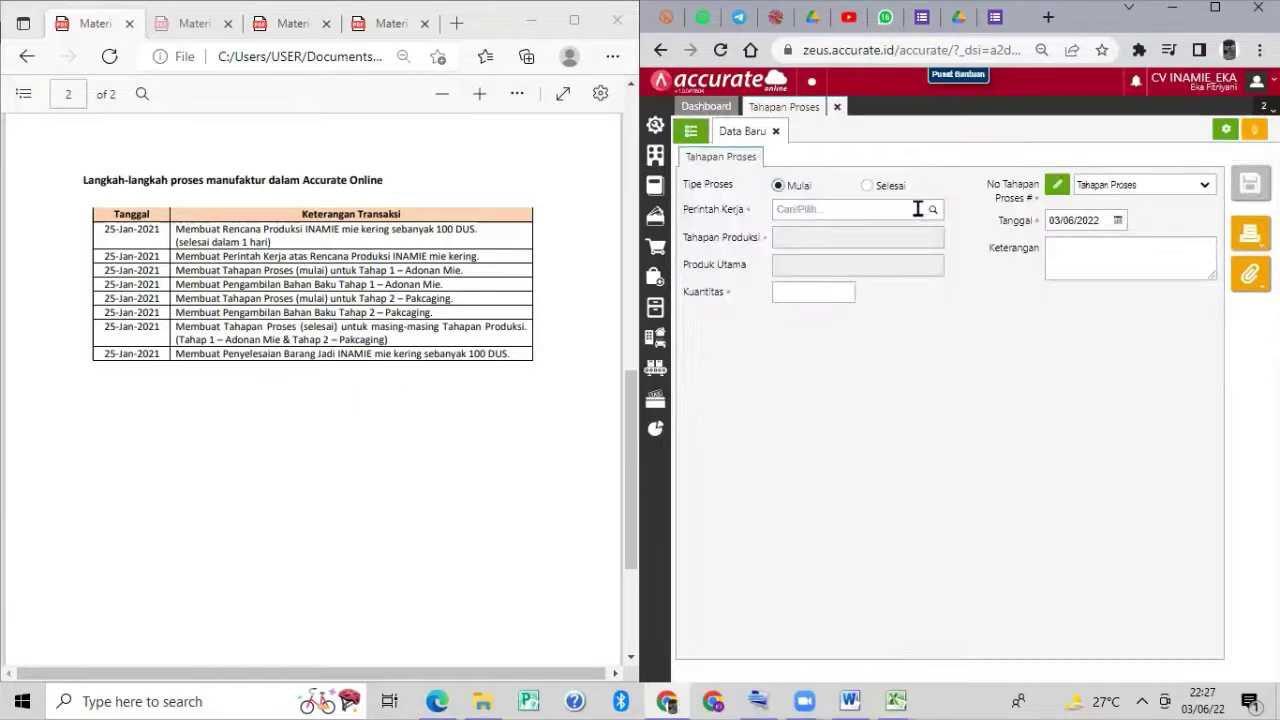
Start the Packaging stage for WO.2021.01.00001, dated 25/01/2021, and save it.
left_click(934, 211)
left_click(922, 238)
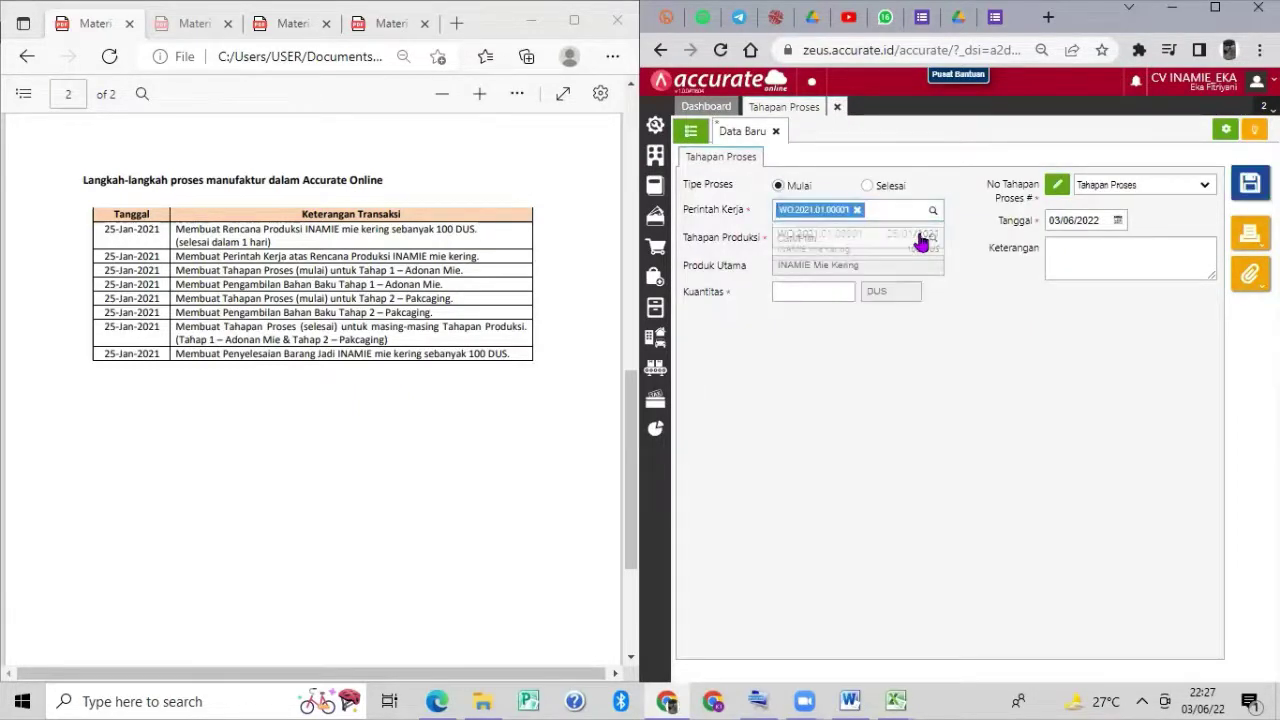
left_click(930, 240)
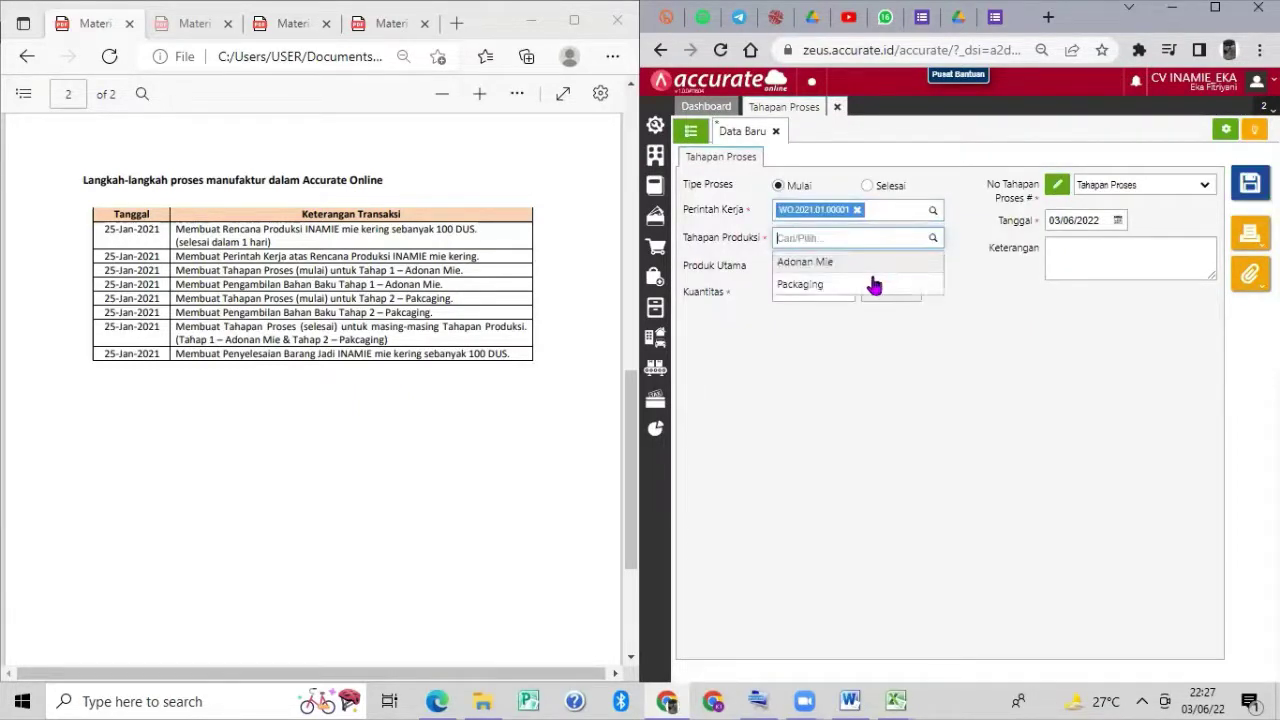
left_click(877, 289)
left_click(1104, 222)
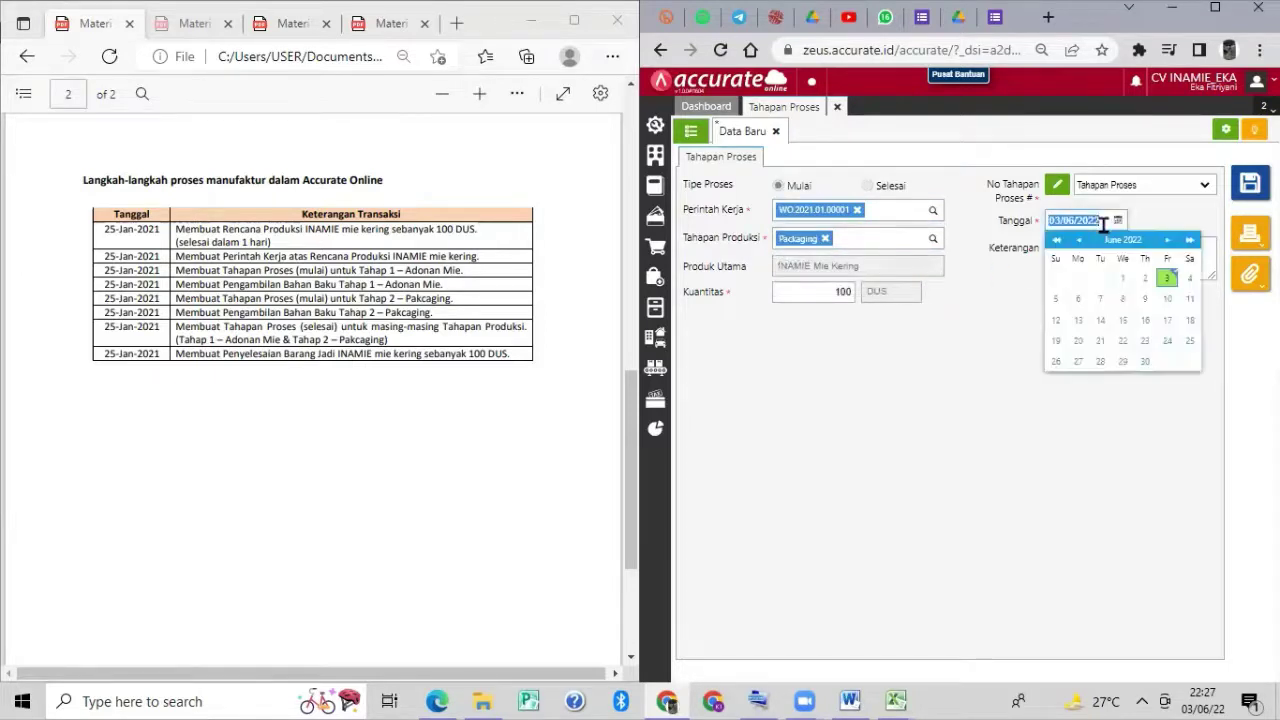
type("25")
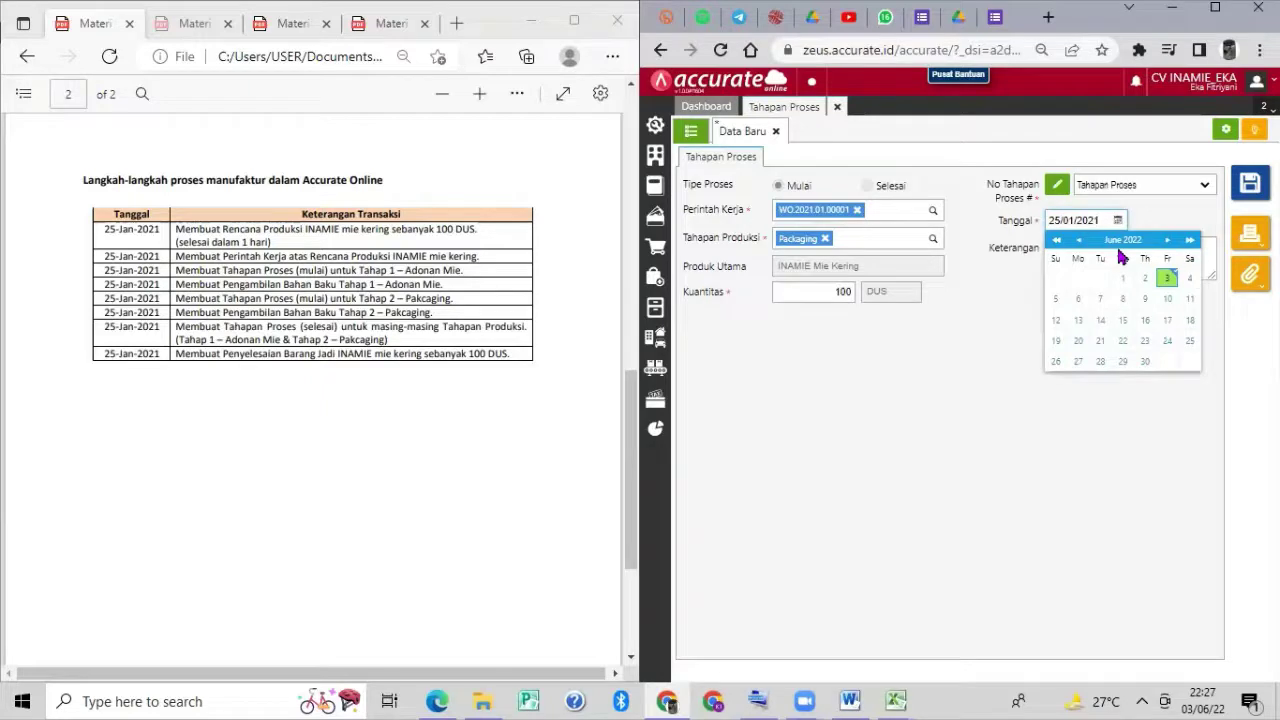
left_click(1004, 287)
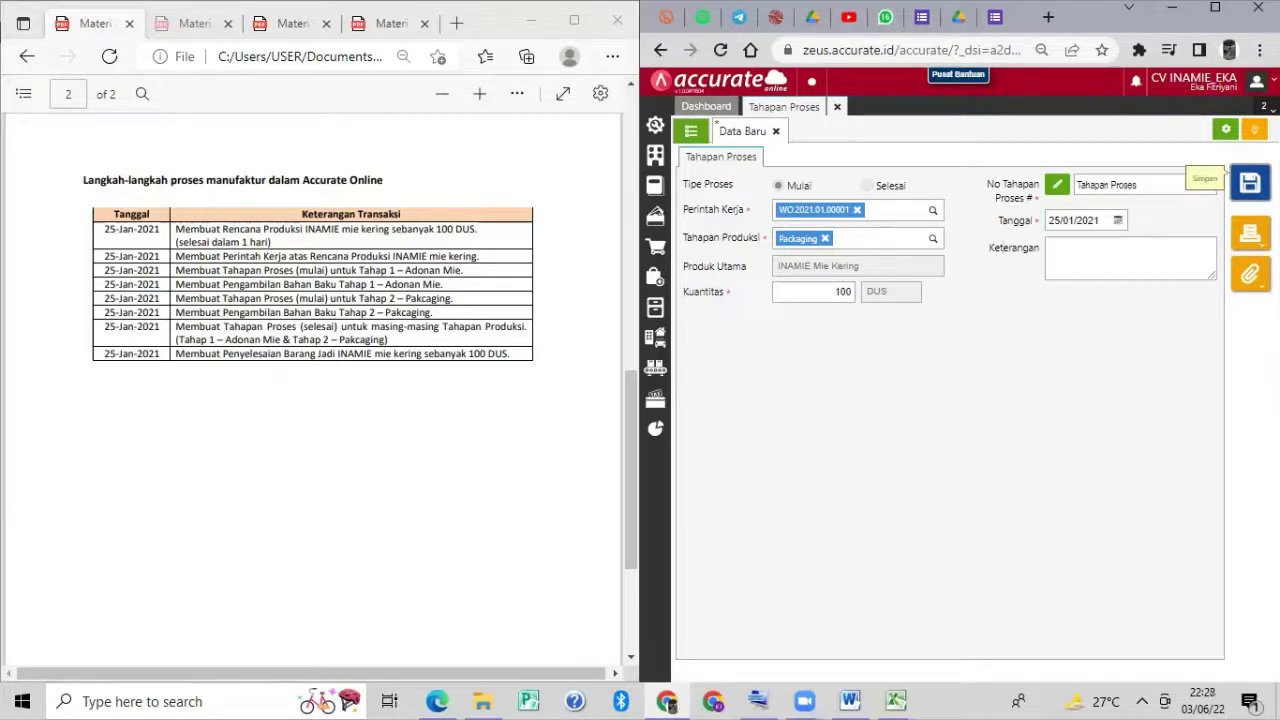
left_click(1250, 183)
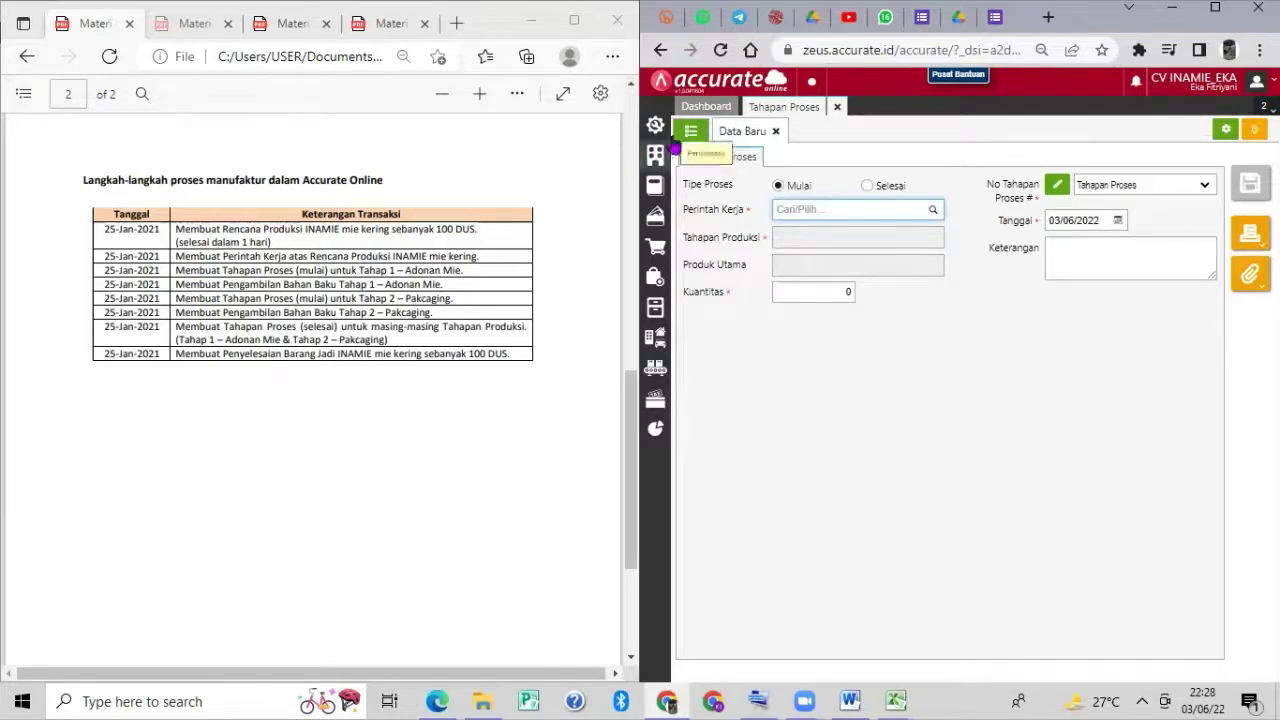
Start a new raw-material pickup for WO.2021.01.00001 dated 25/01/2021.
left_click(840, 107)
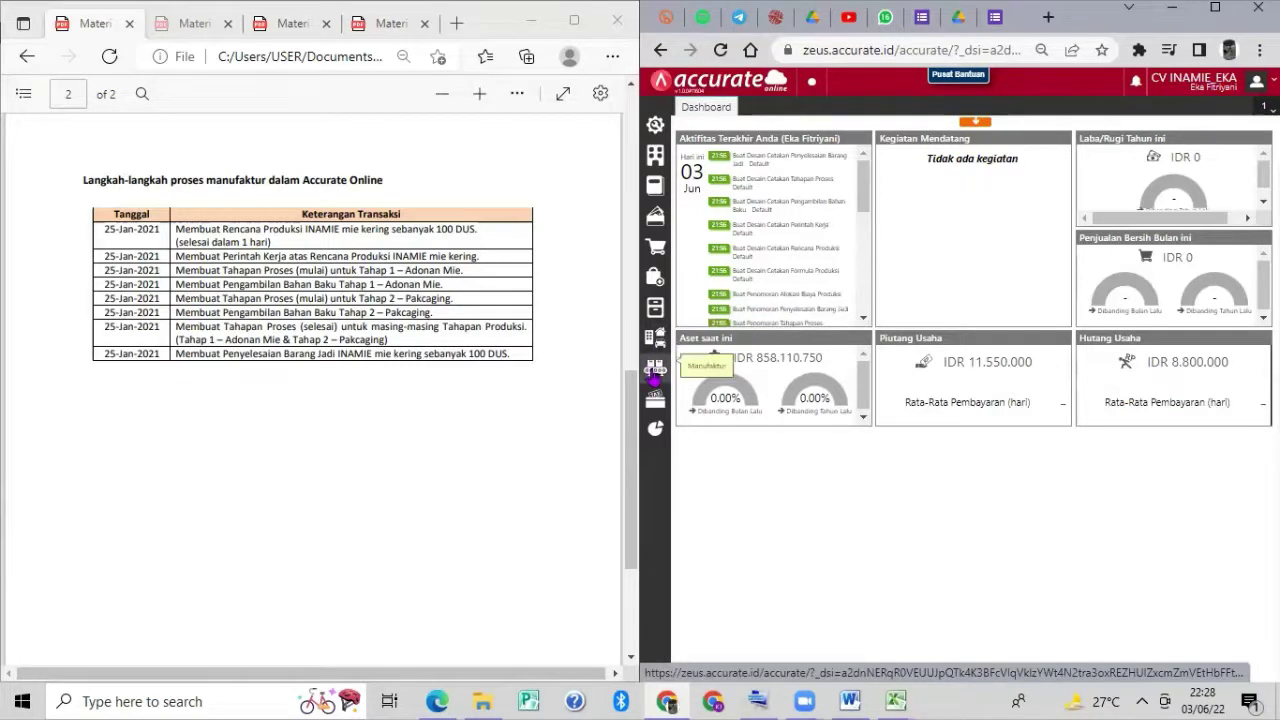
left_click(656, 371)
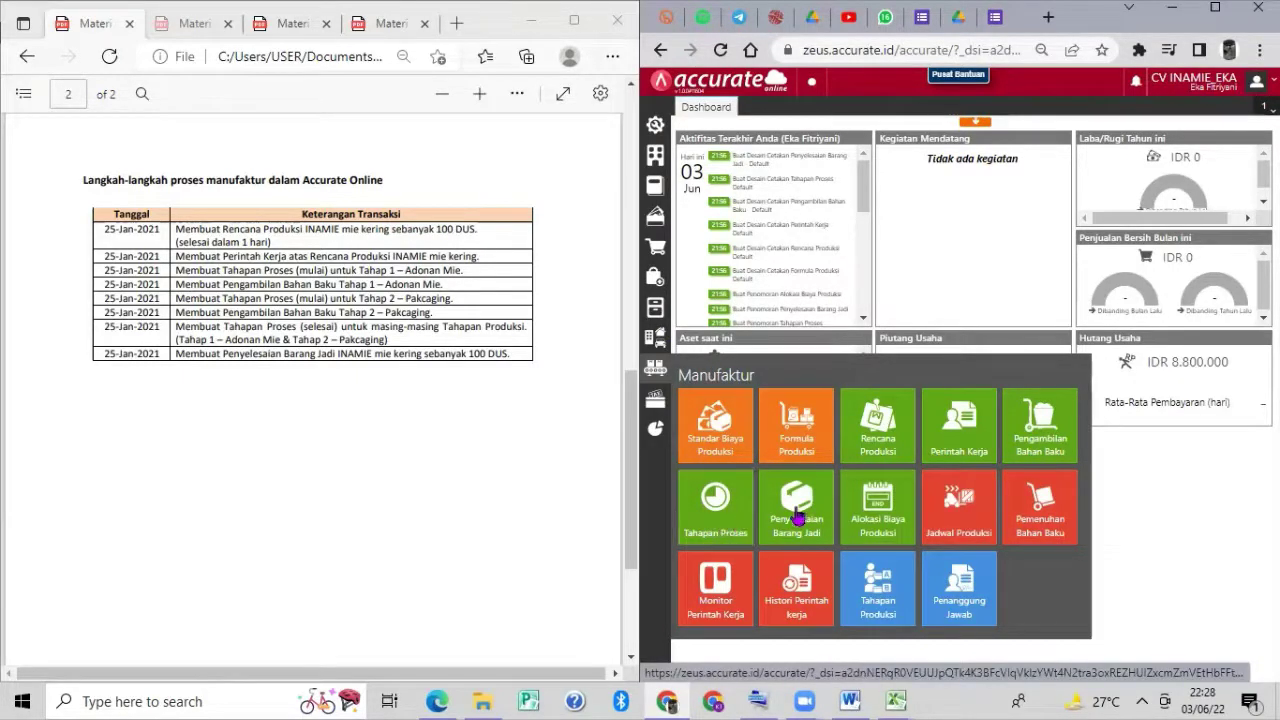
left_click(1030, 439)
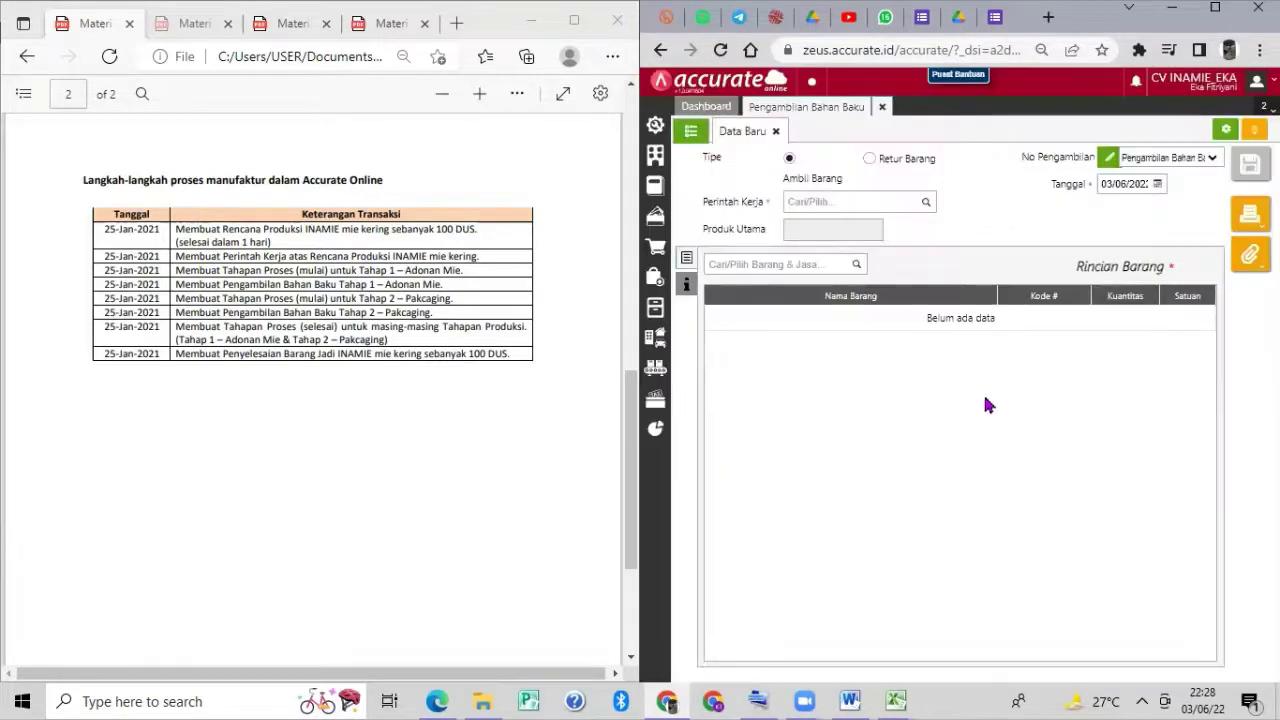
left_click(927, 203)
left_click(894, 234)
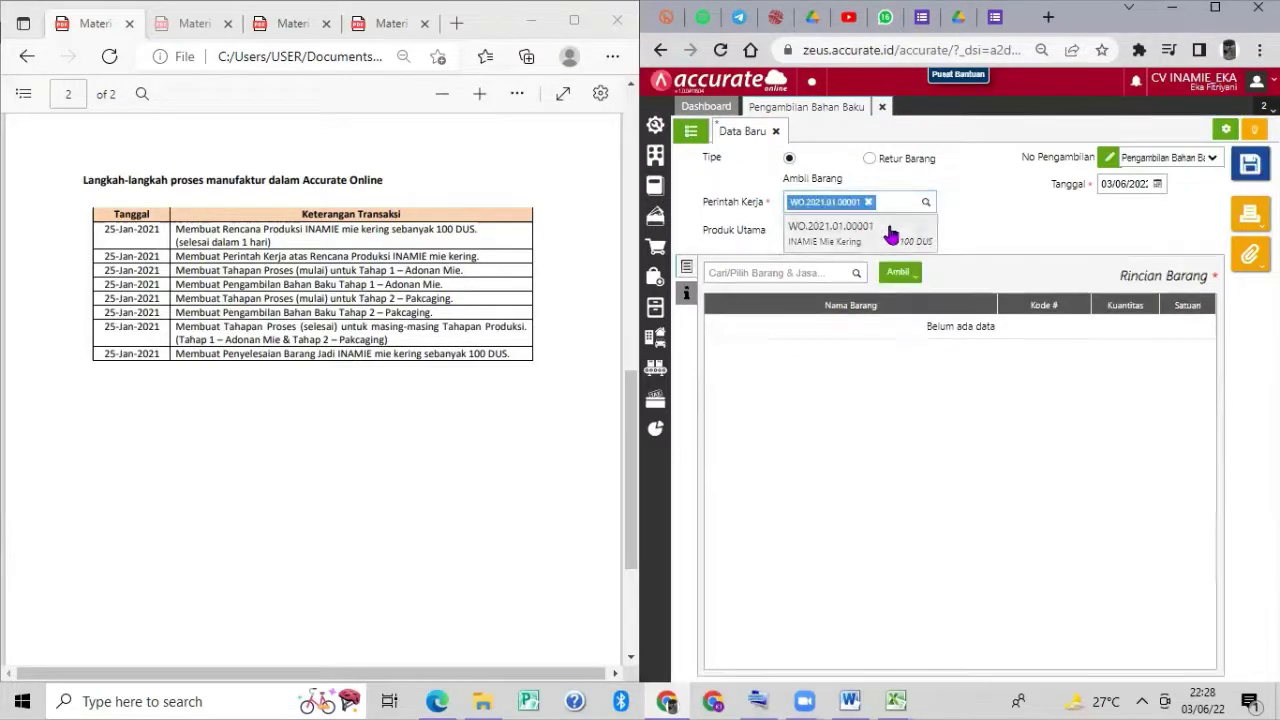
left_click(1105, 184)
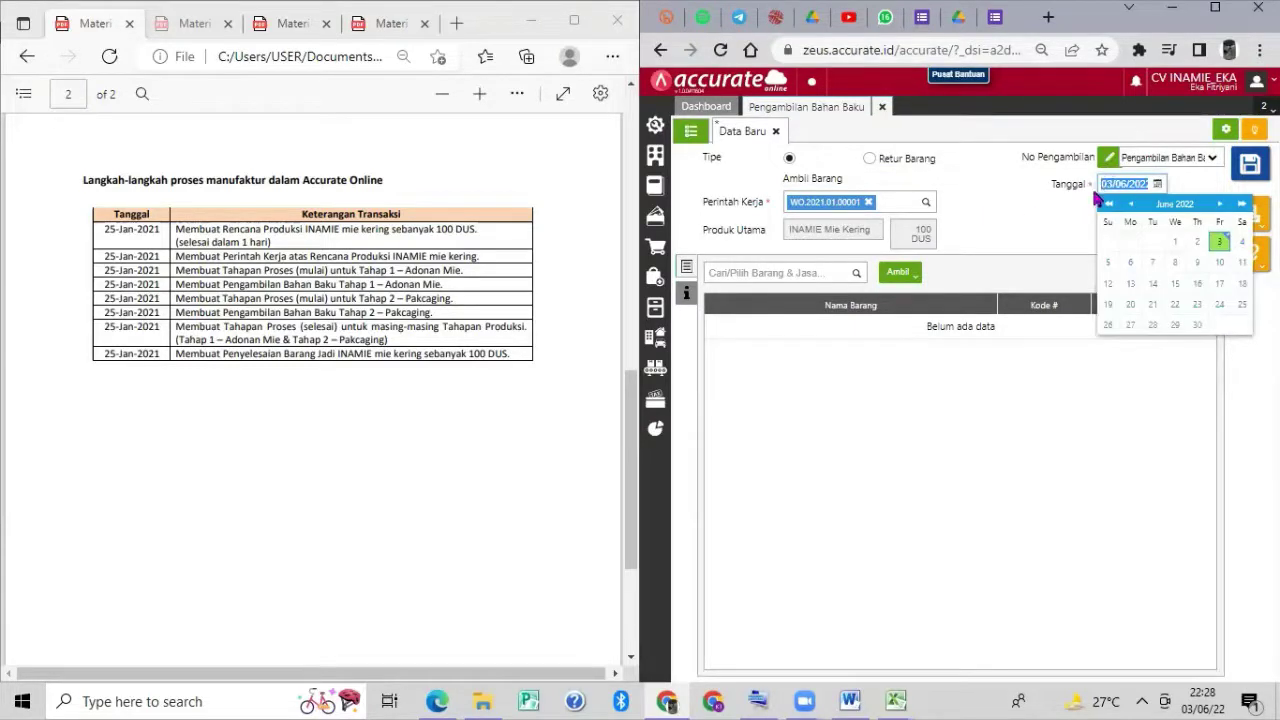
type("25")
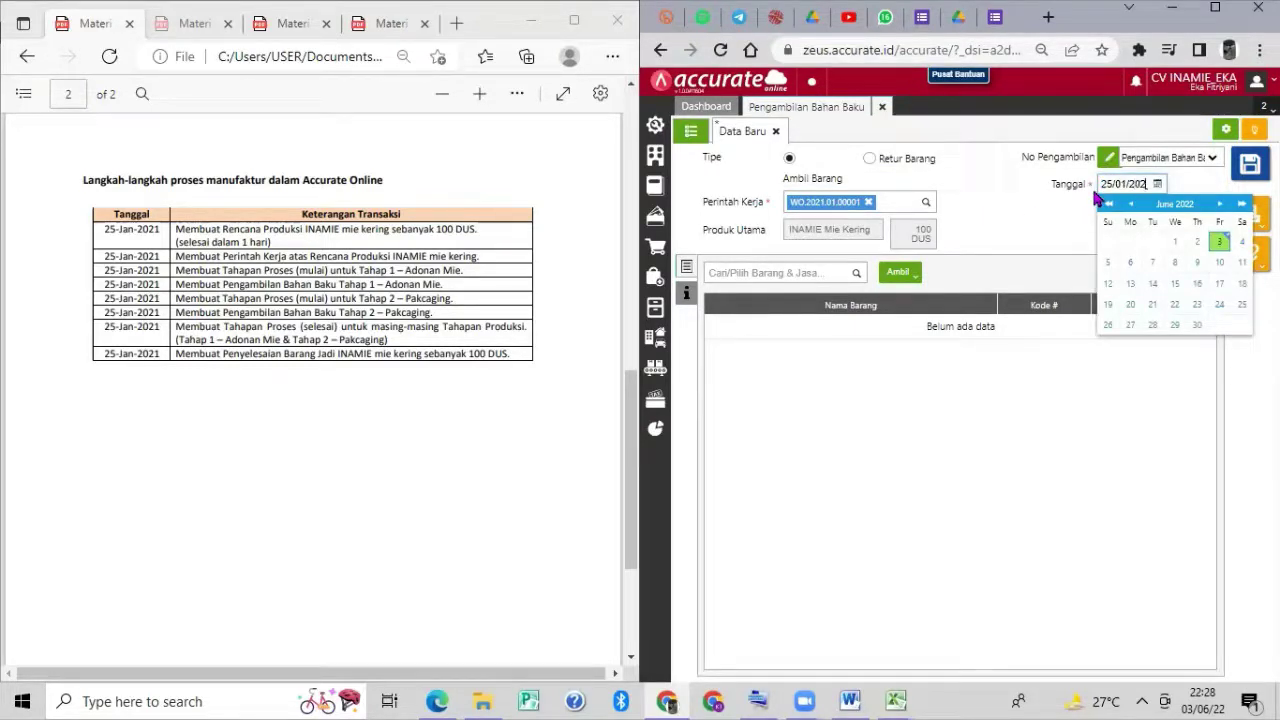
type("012021")
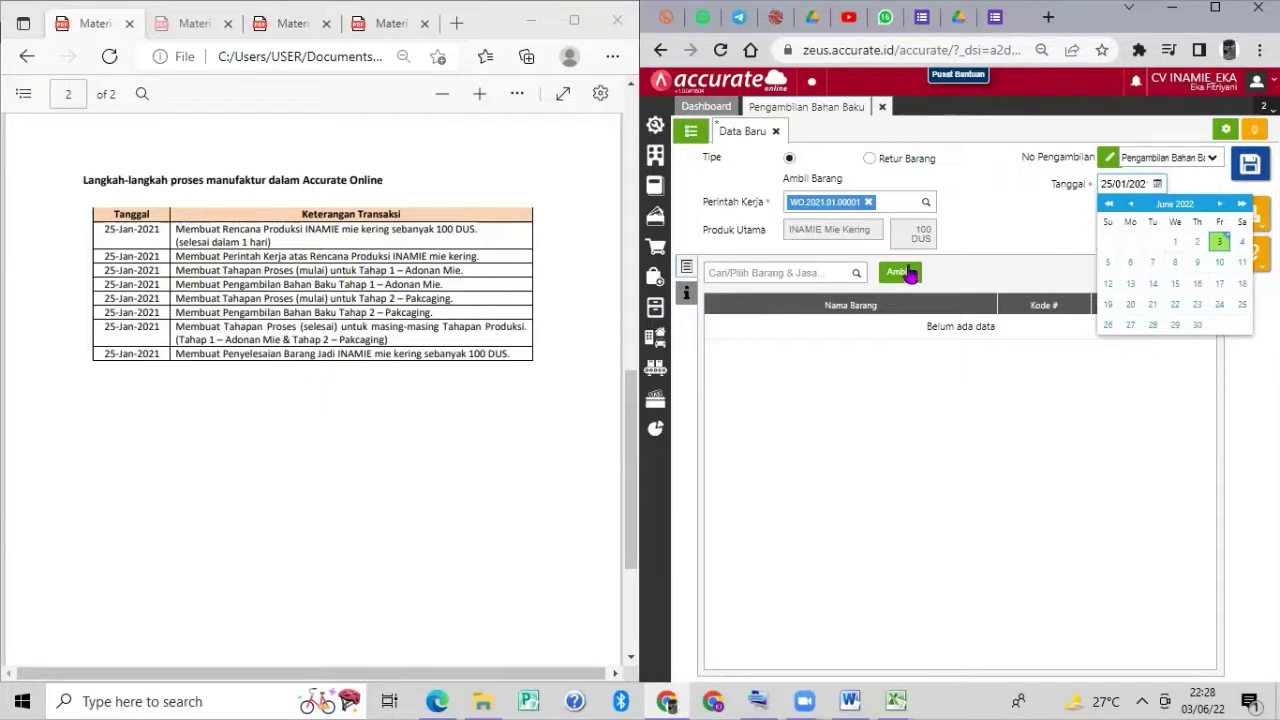
Load the Packaging-stage materials (2.400 PCS Kemasan, 100 DUS Kardus) and save the pickup.
left_click(908, 273)
left_click(930, 321)
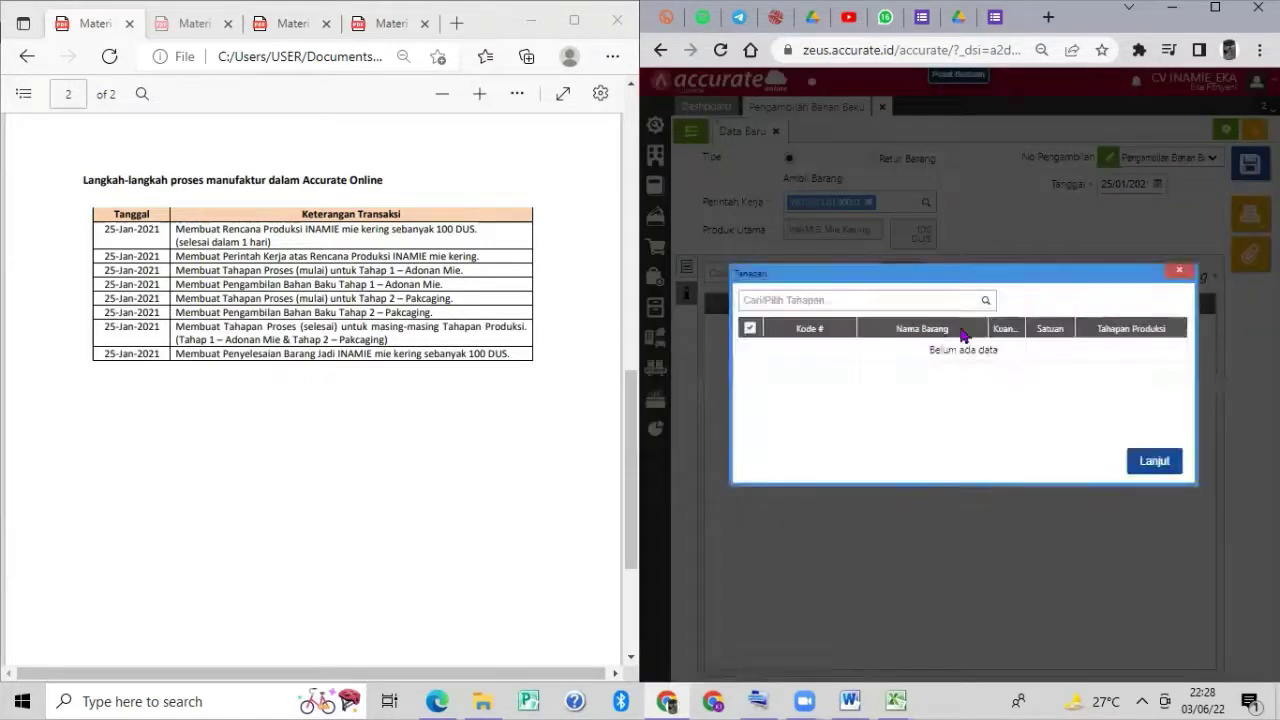
left_click(984, 302)
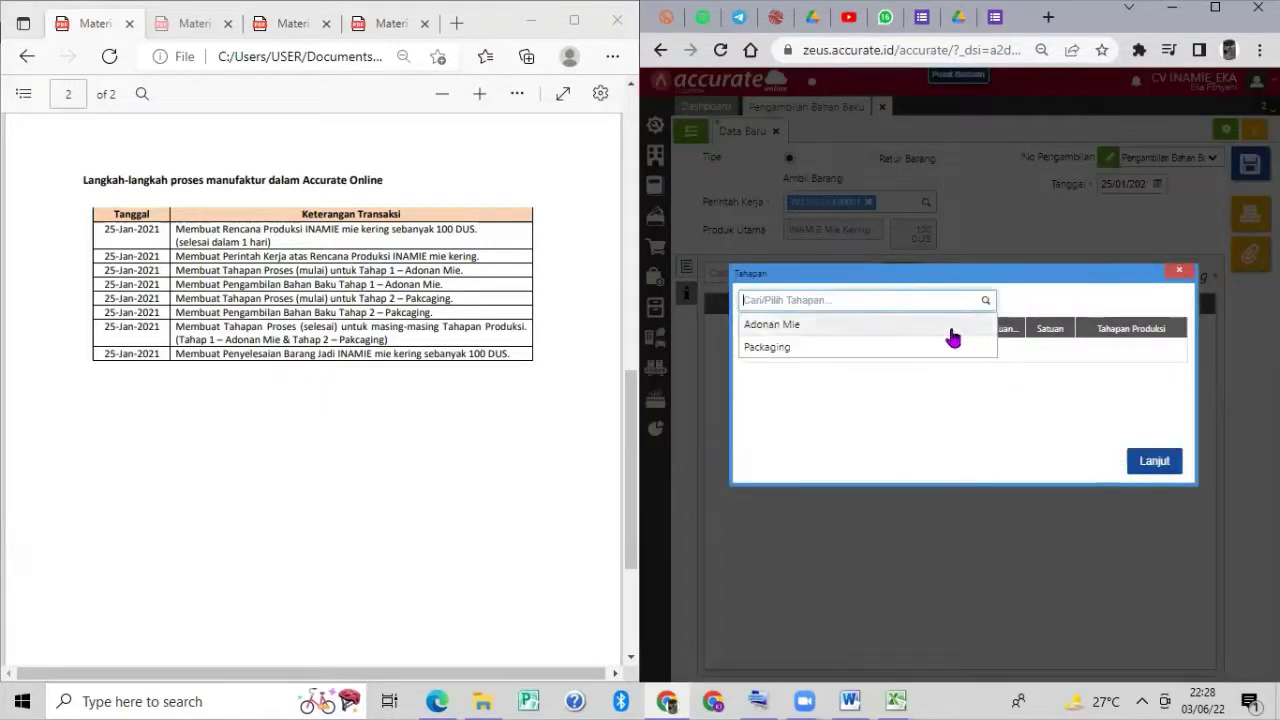
left_click(940, 348)
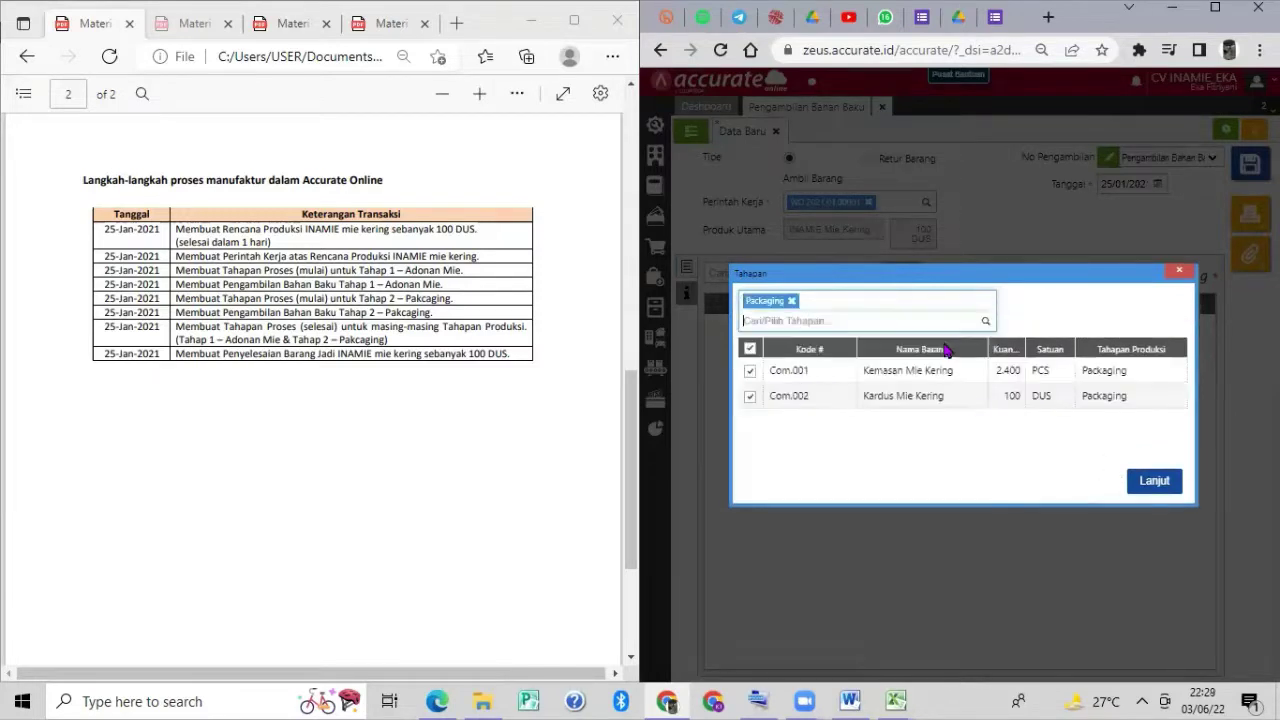
left_click(1165, 495)
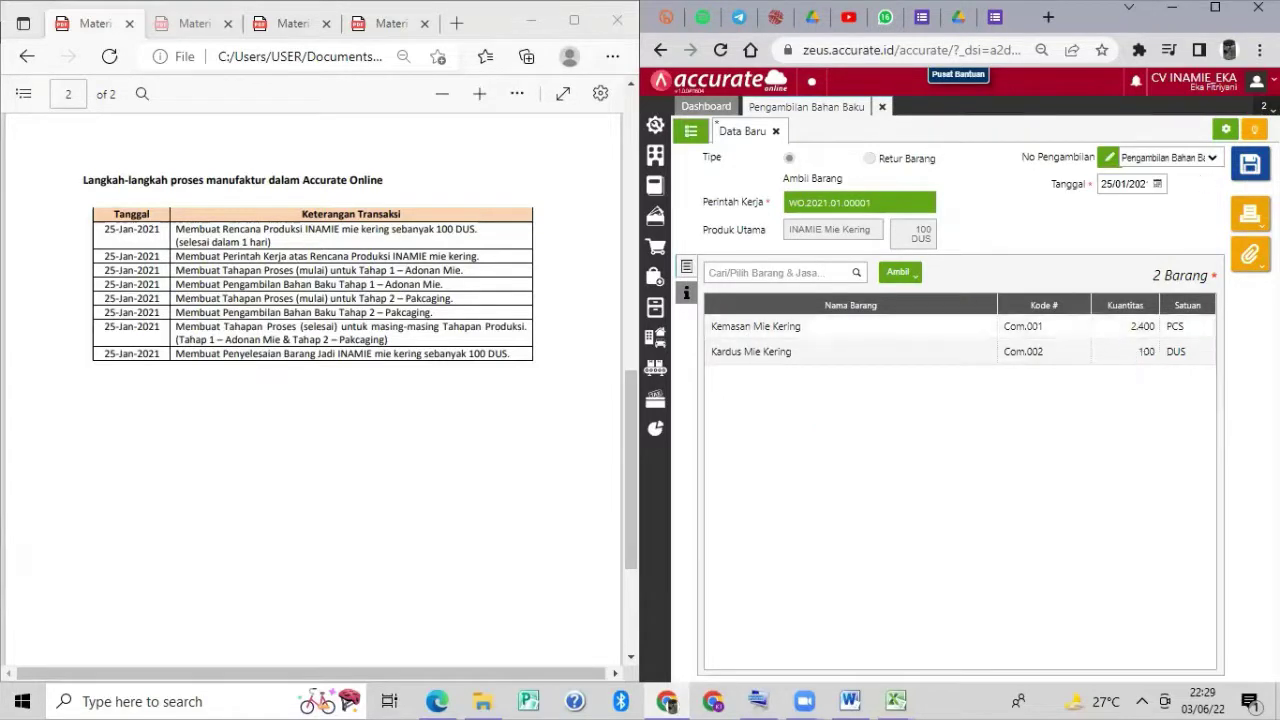
left_click(1250, 165)
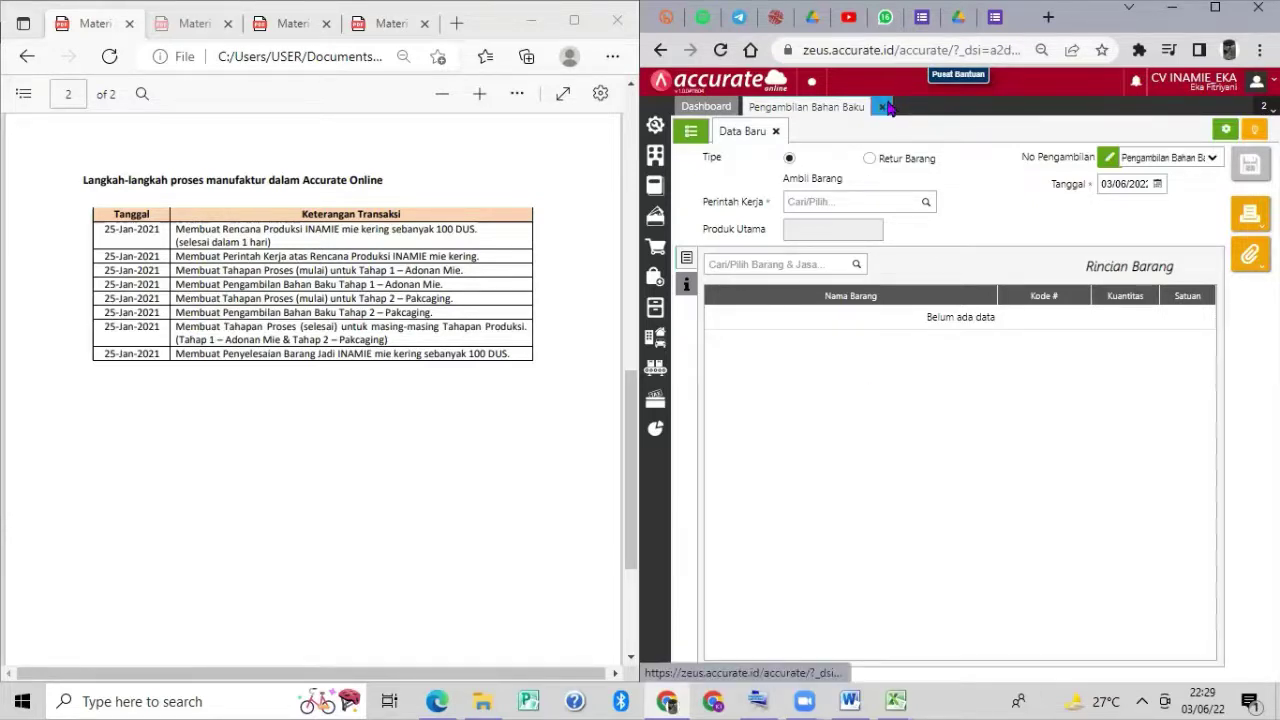
Close the pickup form and start a new Tahapan Proses entry from Manufaktur.
left_click(889, 108)
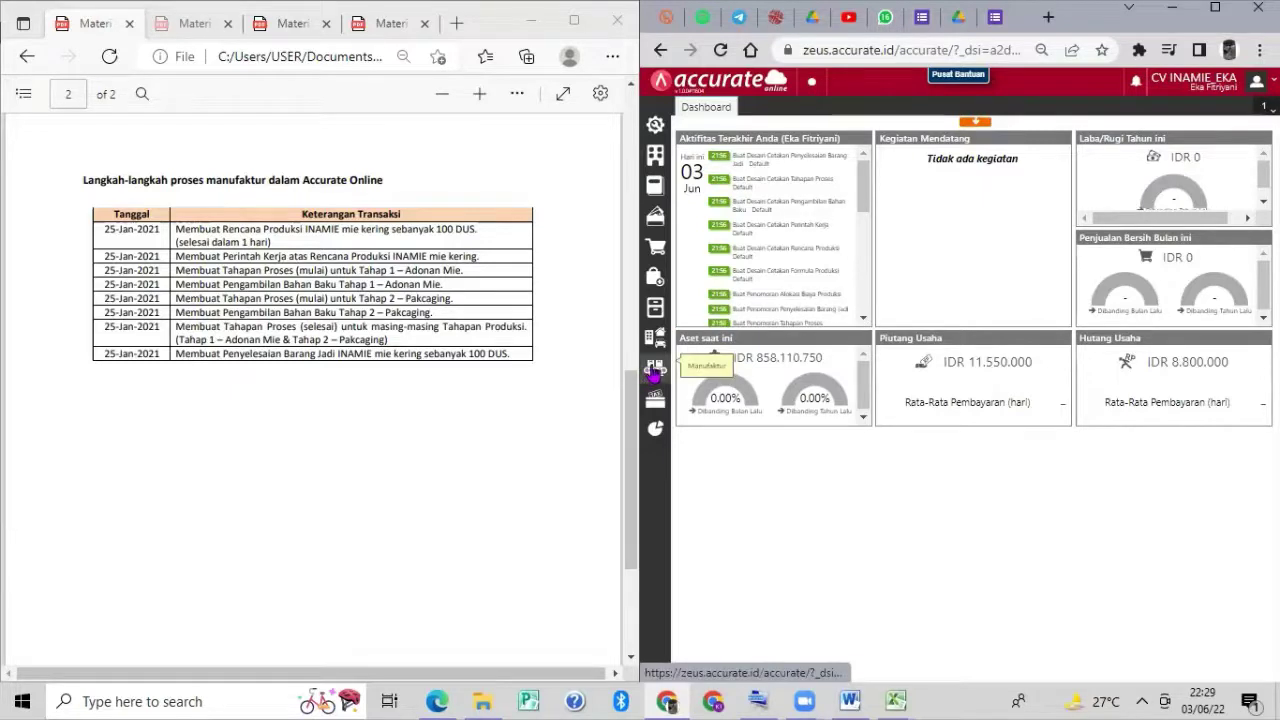
left_click(655, 369)
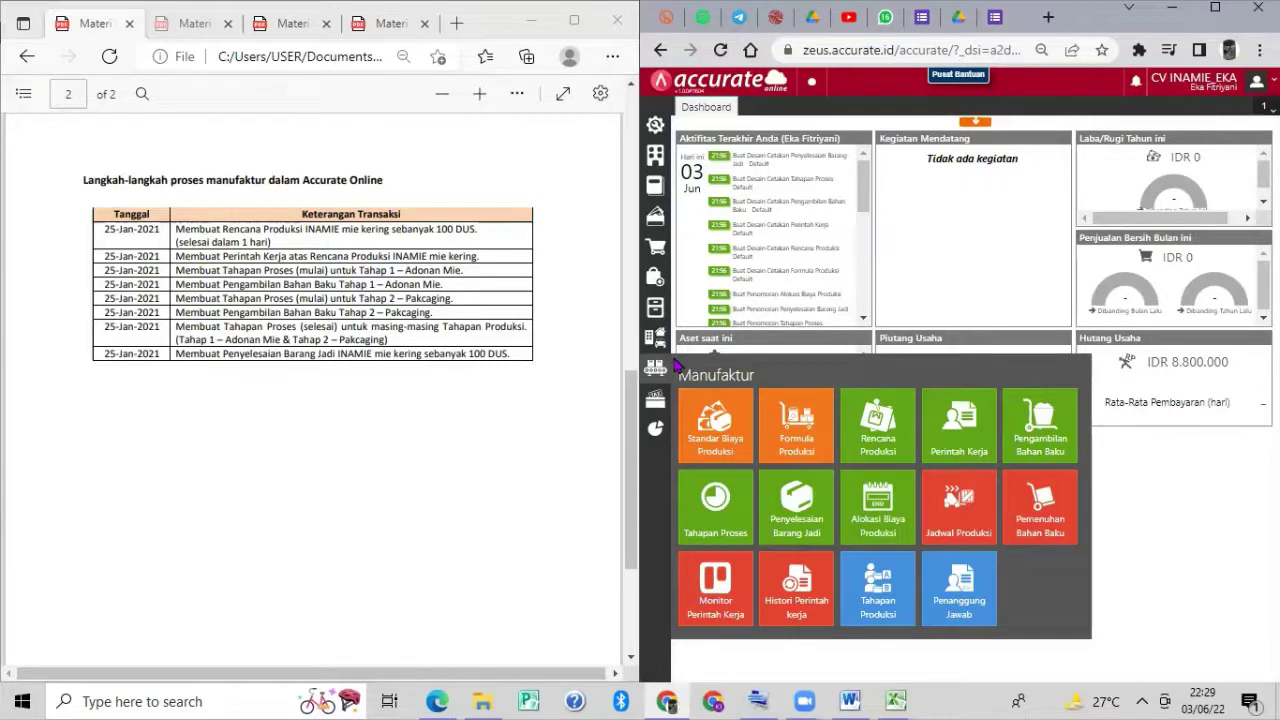
left_click(716, 497)
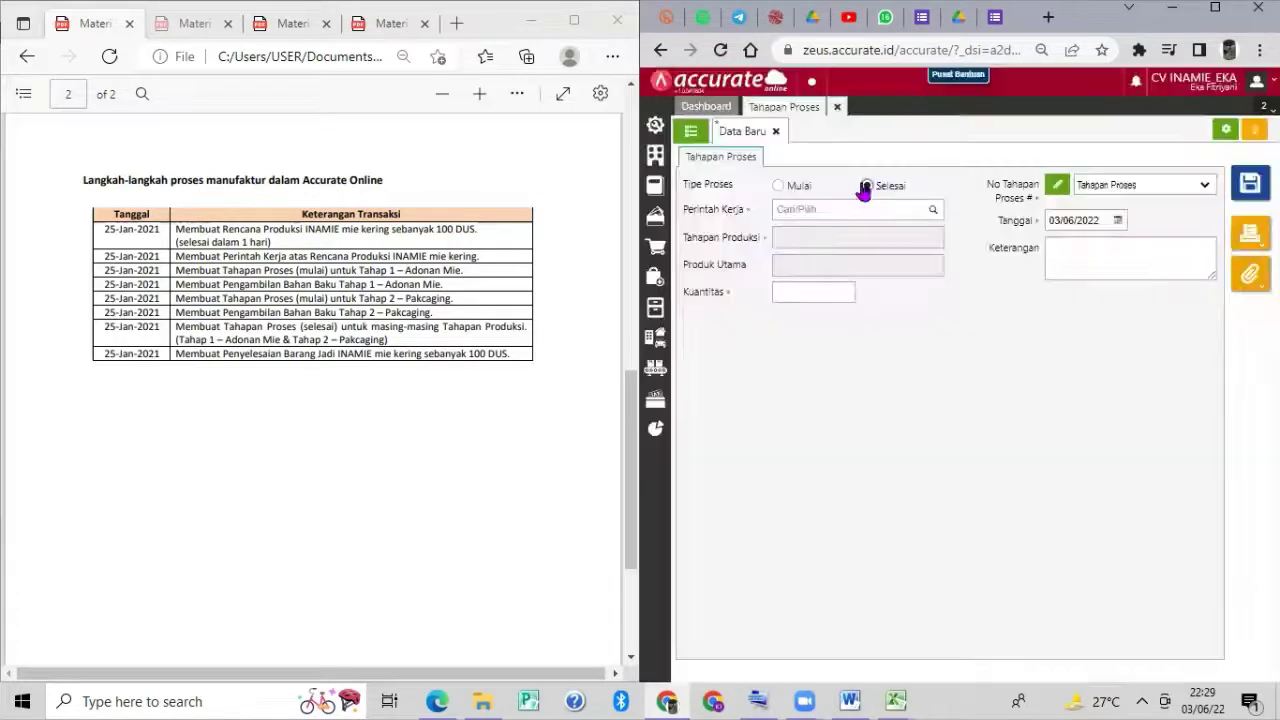
Record Adonan Mie as Selesai for WO.2021.01.00001, dated 25/01/2021, and save.
left_click(865, 187)
left_click(932, 210)
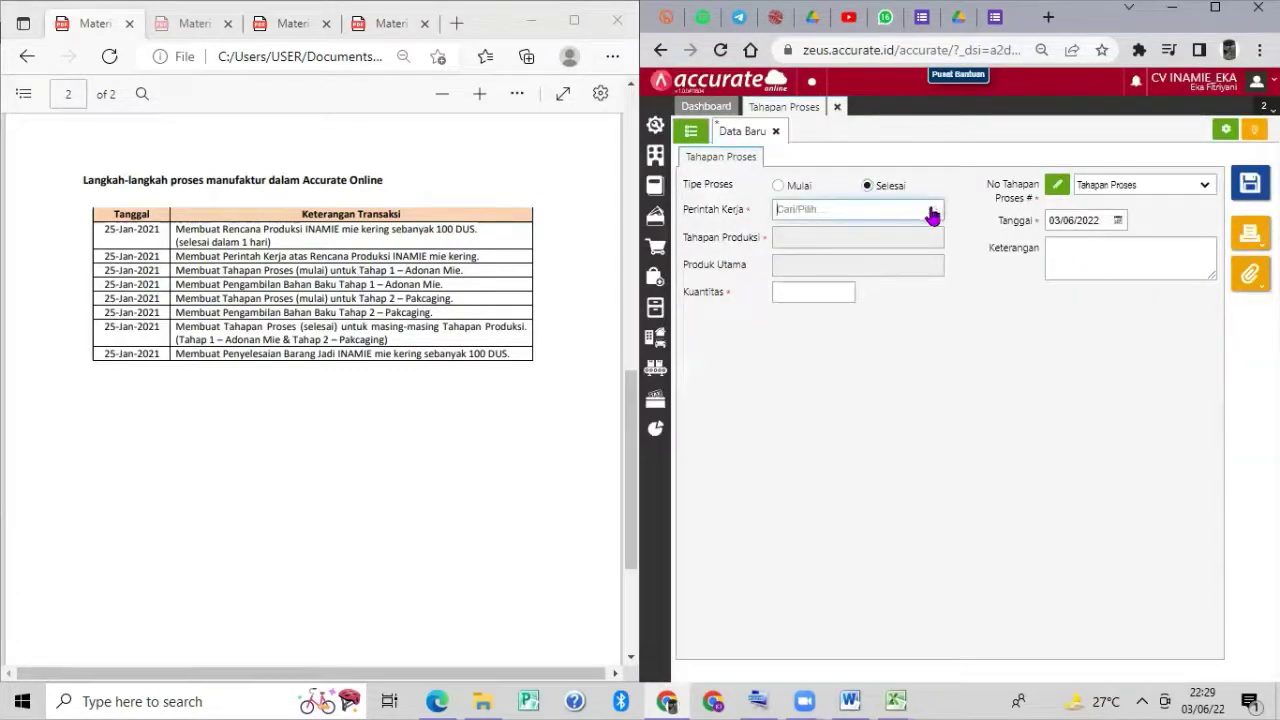
left_click(905, 247)
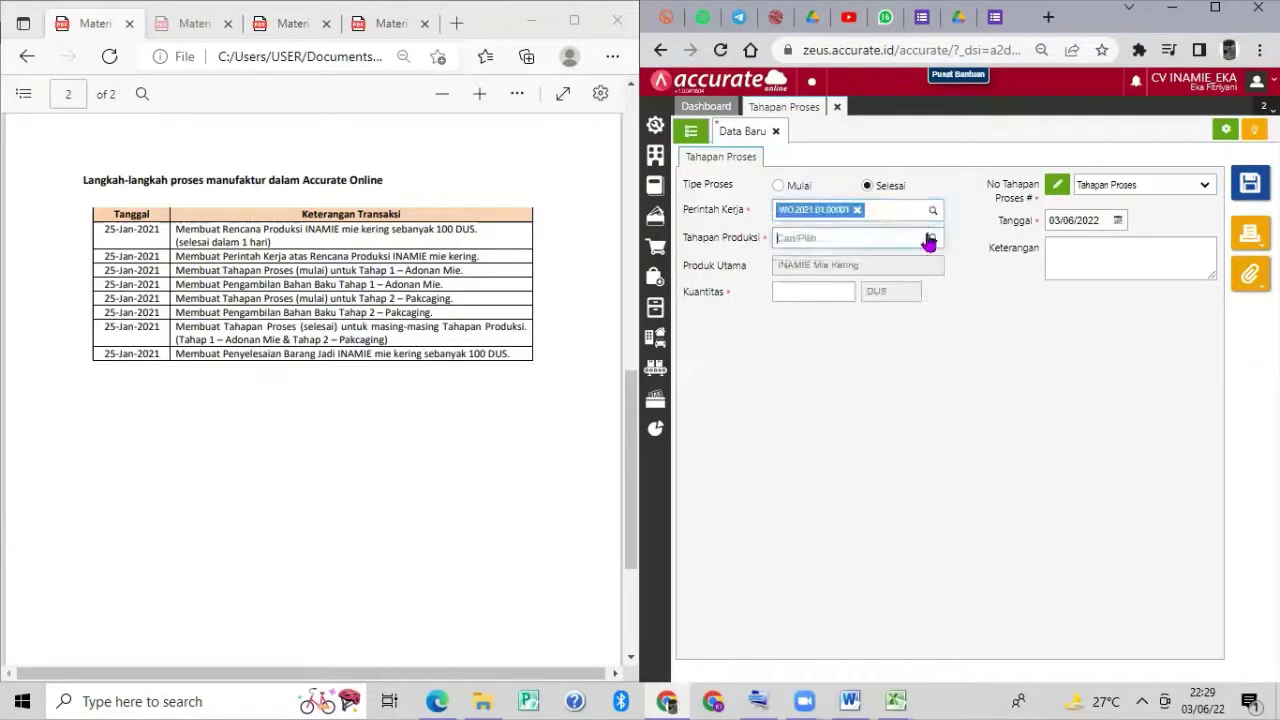
left_click(933, 239)
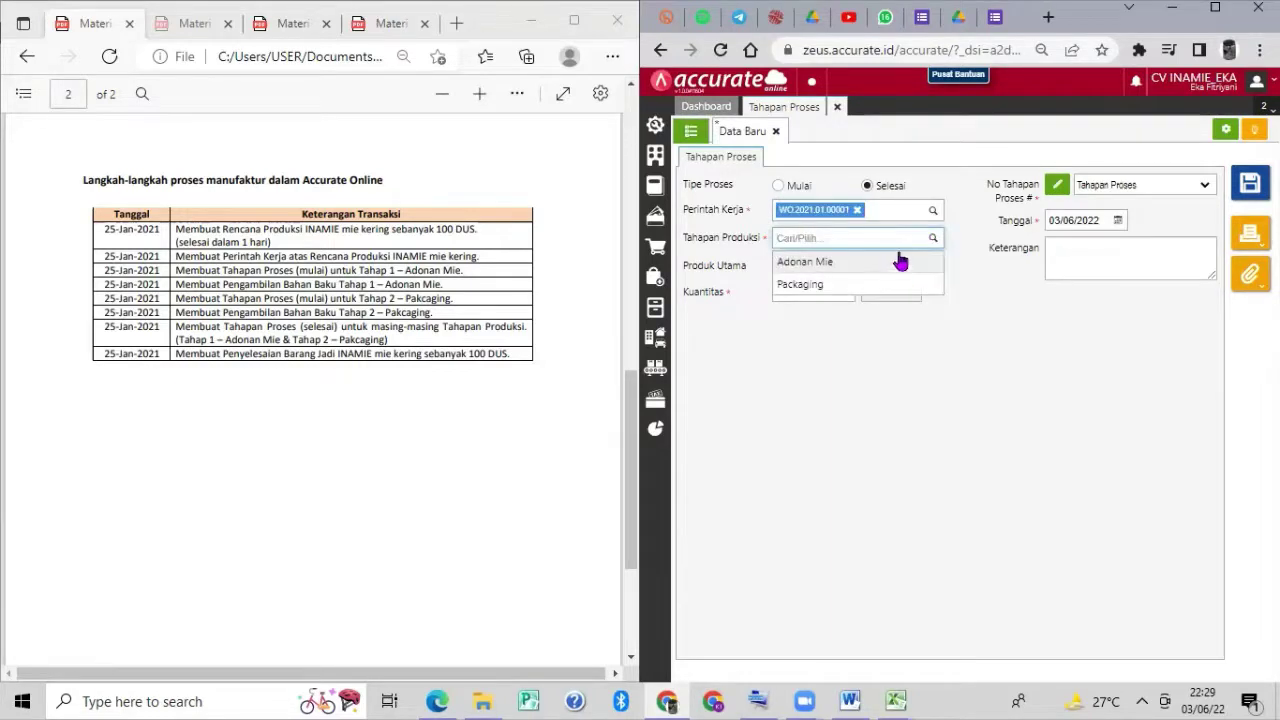
left_click(900, 261)
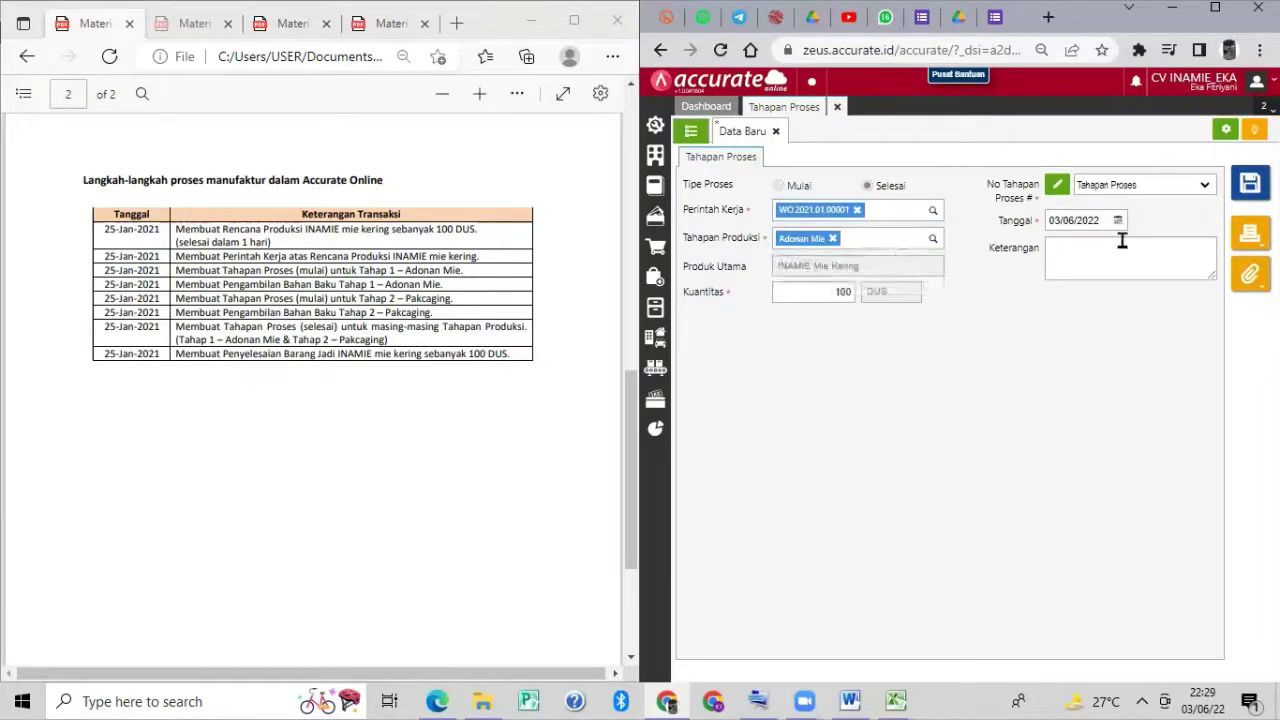
left_click(1097, 221)
type("2")
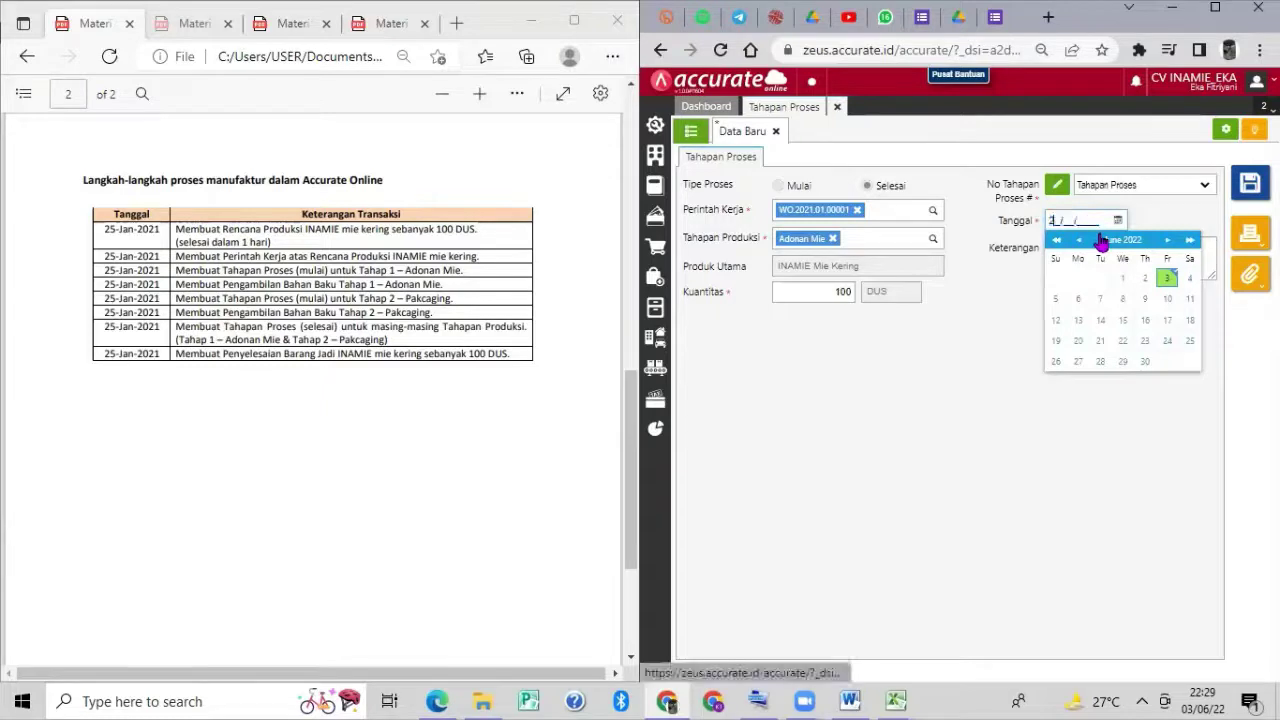
type("5/01/2021")
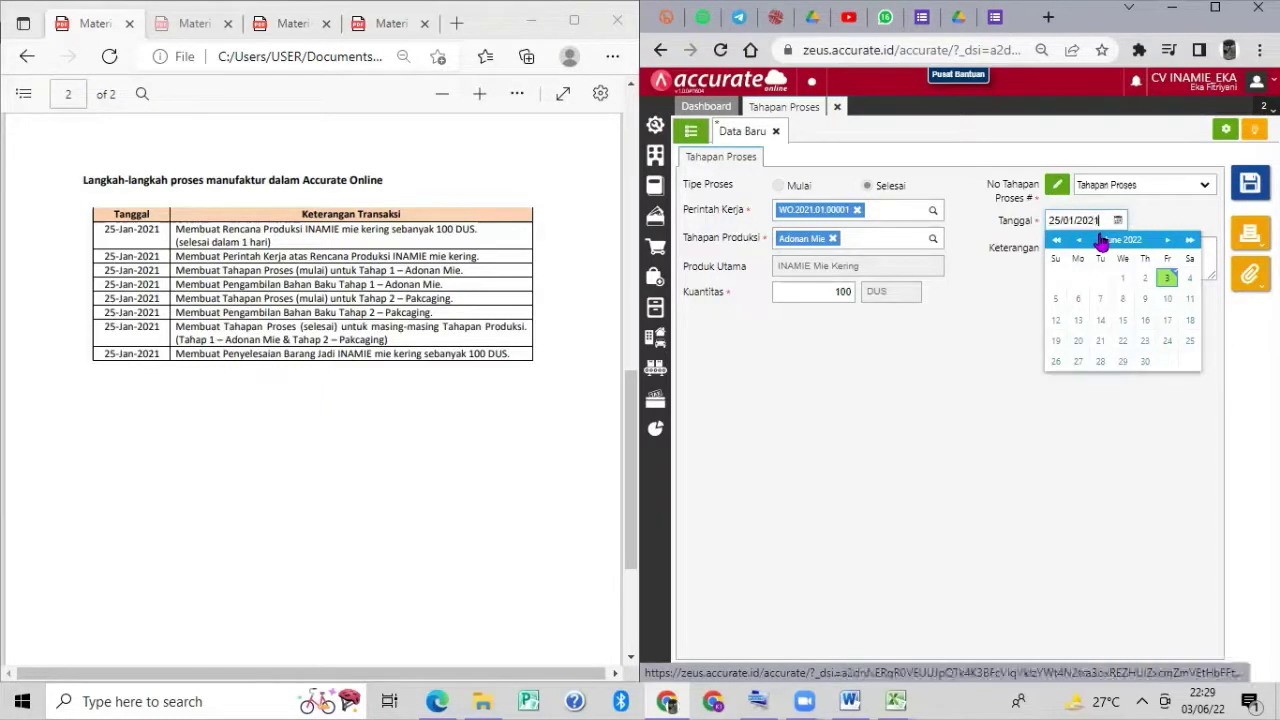
left_click(1018, 275)
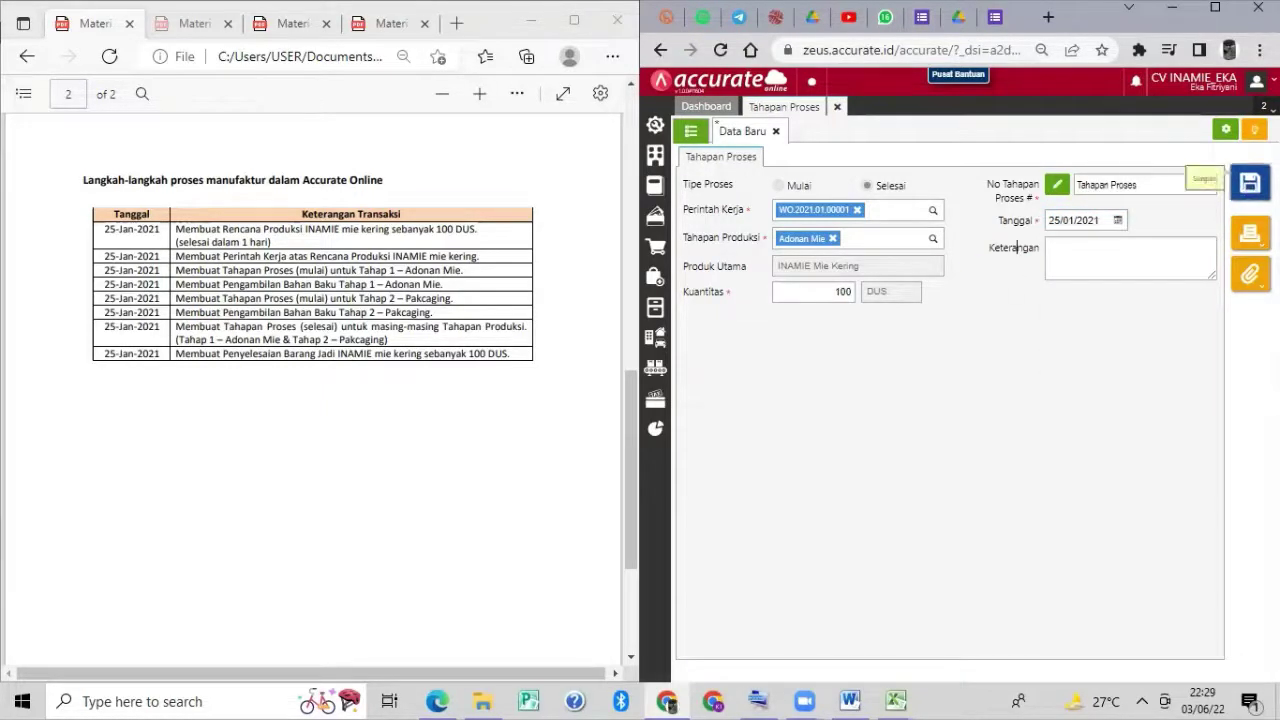
left_click(1250, 183)
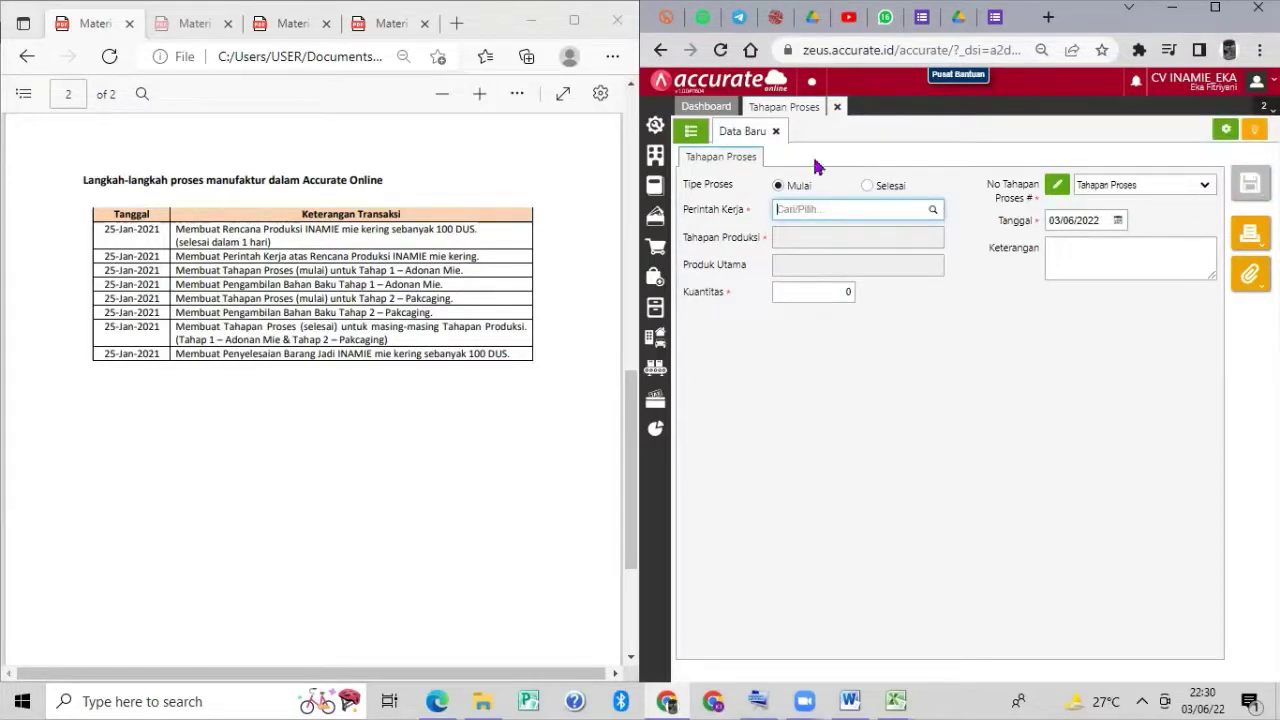
Fill in a Selesai stage for WO.2021.01.00001, Packaging, dated 25/01/2021.
left_click(868, 186)
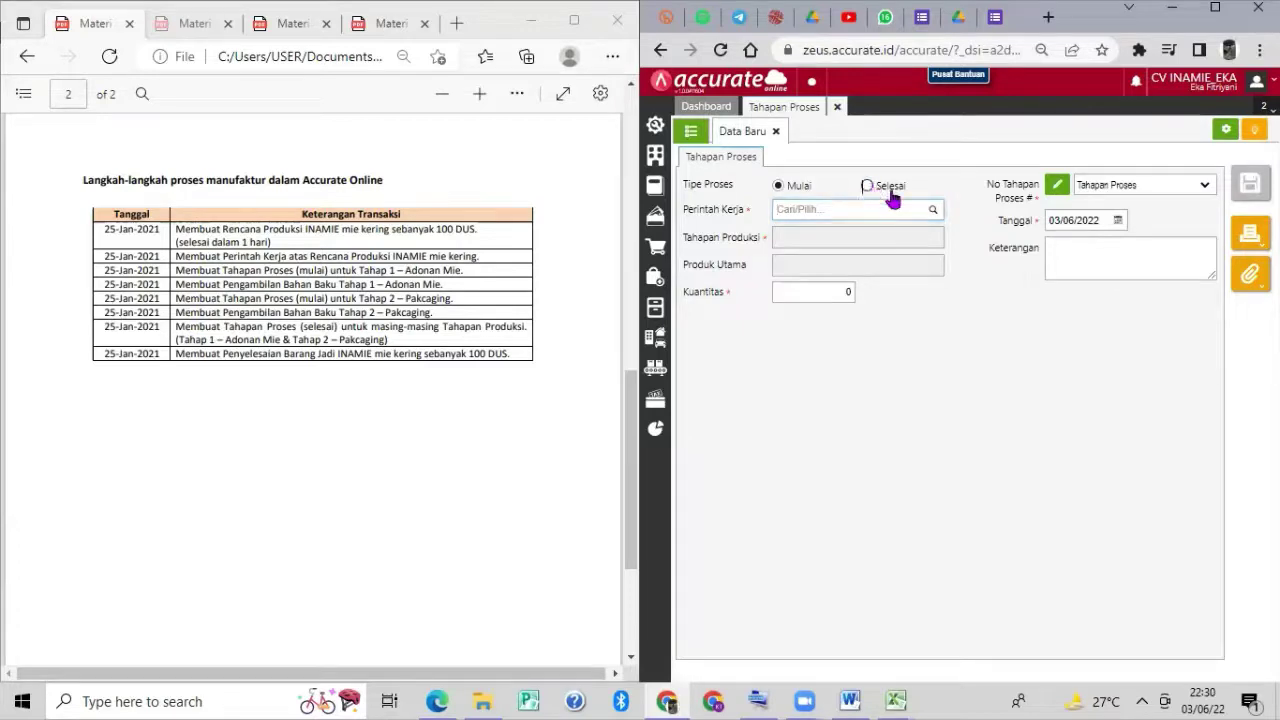
left_click(933, 212)
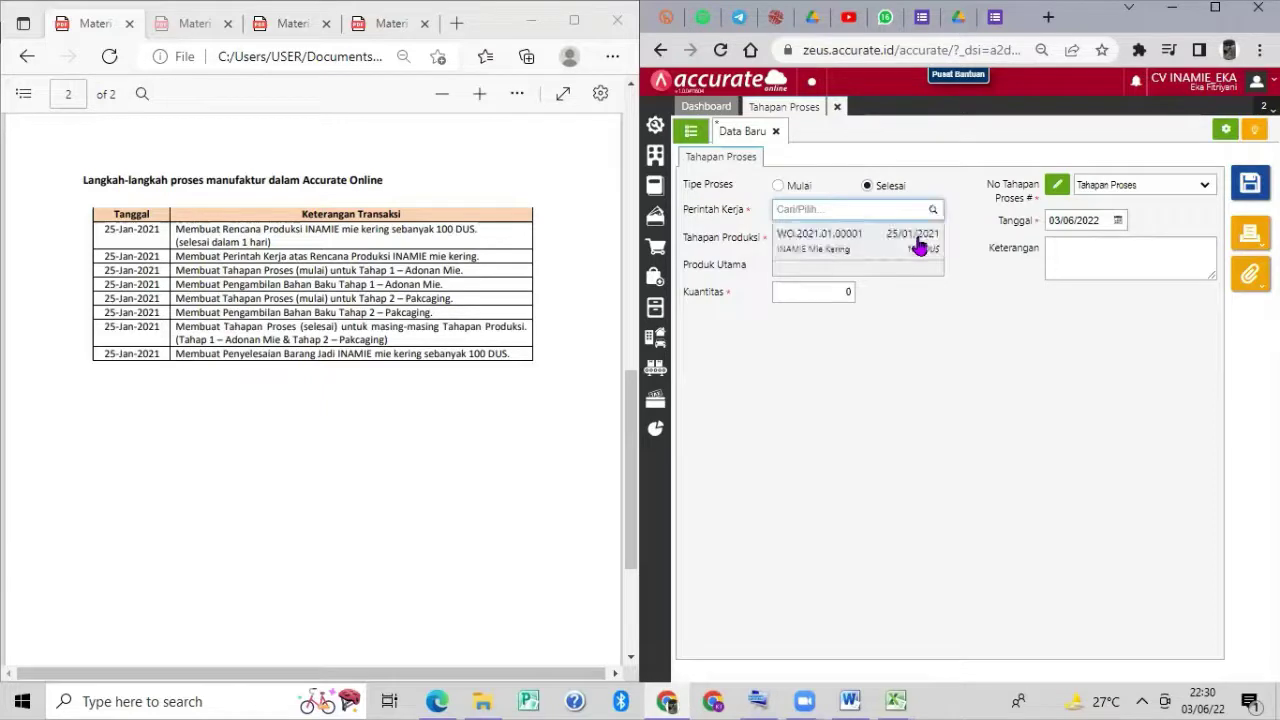
left_click(915, 240)
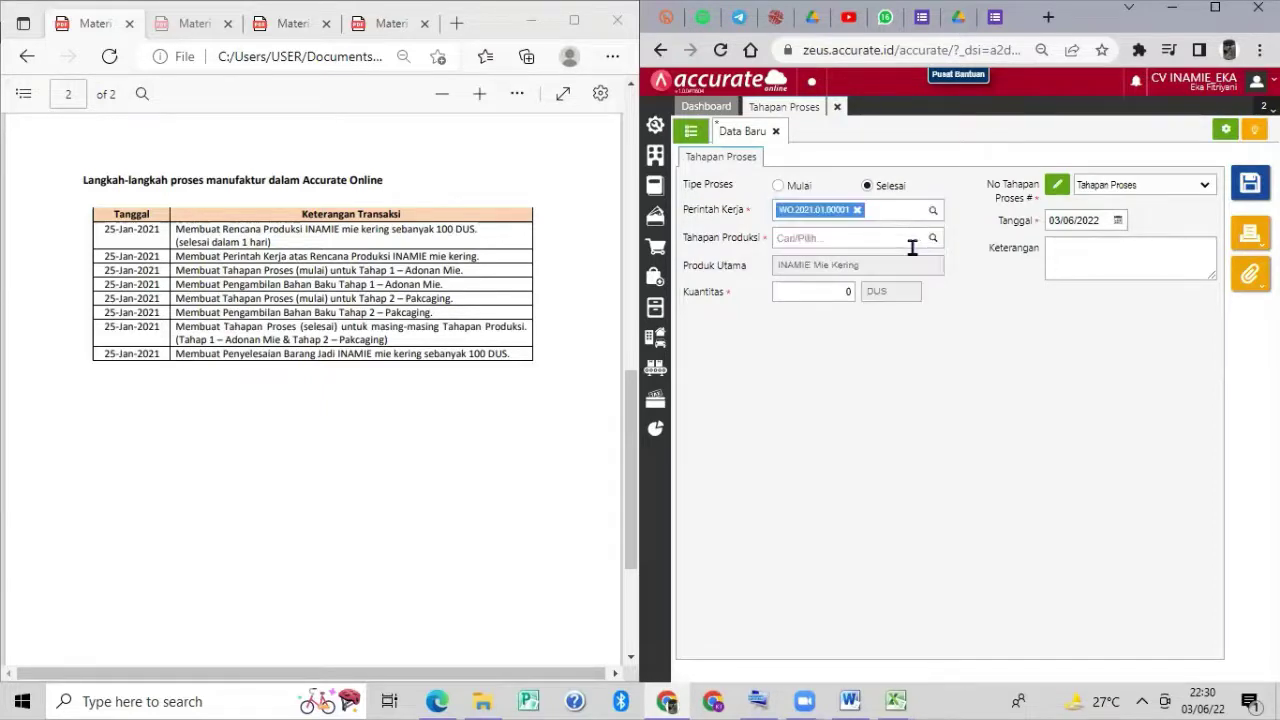
left_click(933, 240)
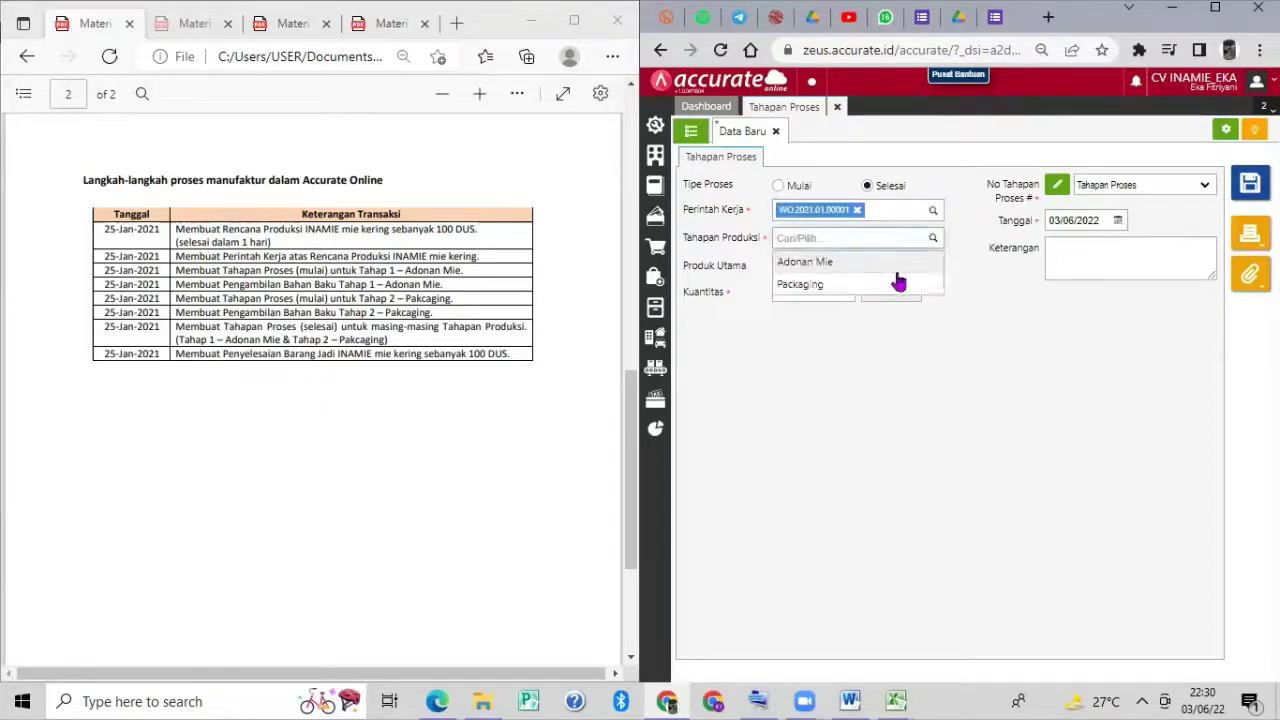
left_click(928, 284)
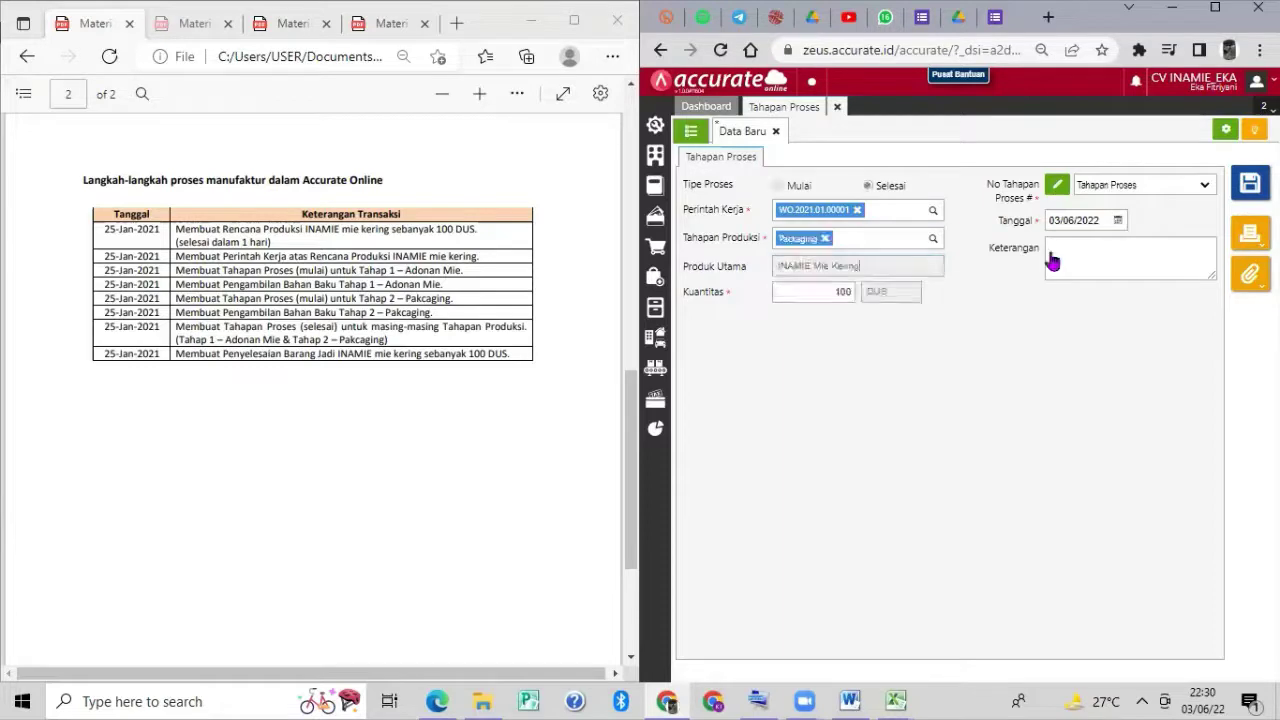
left_click(1104, 222)
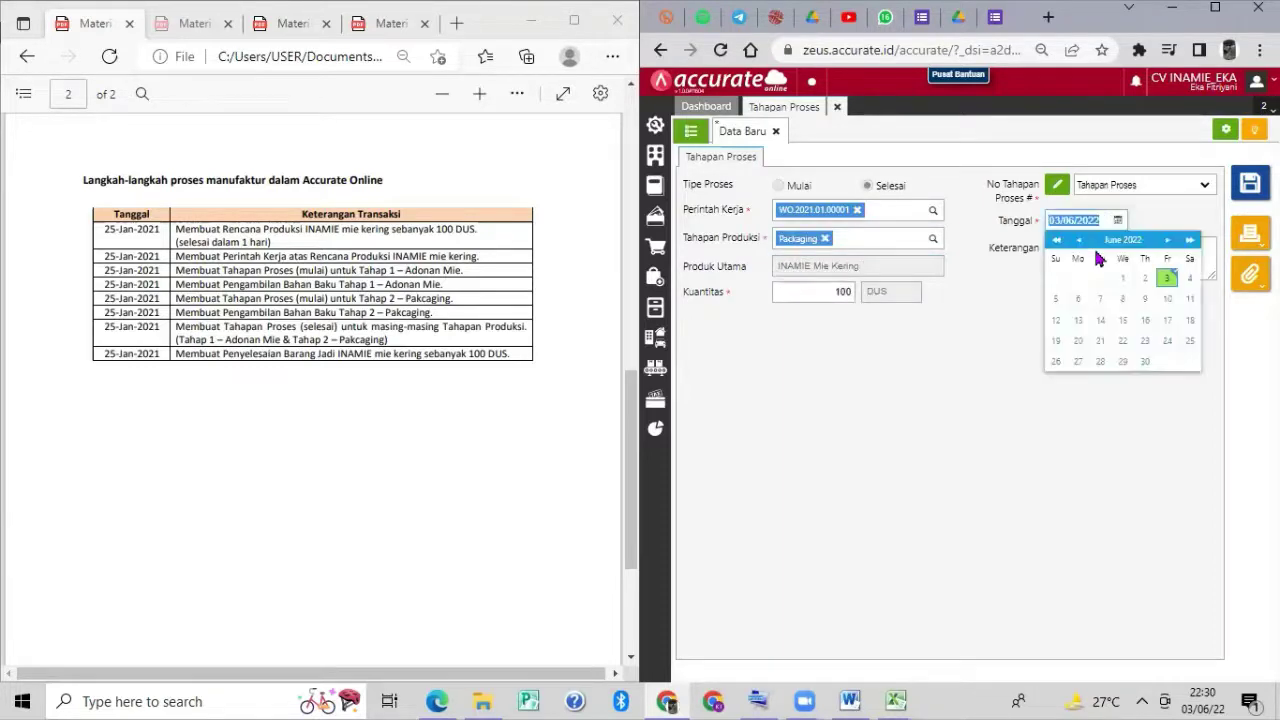
type("250")
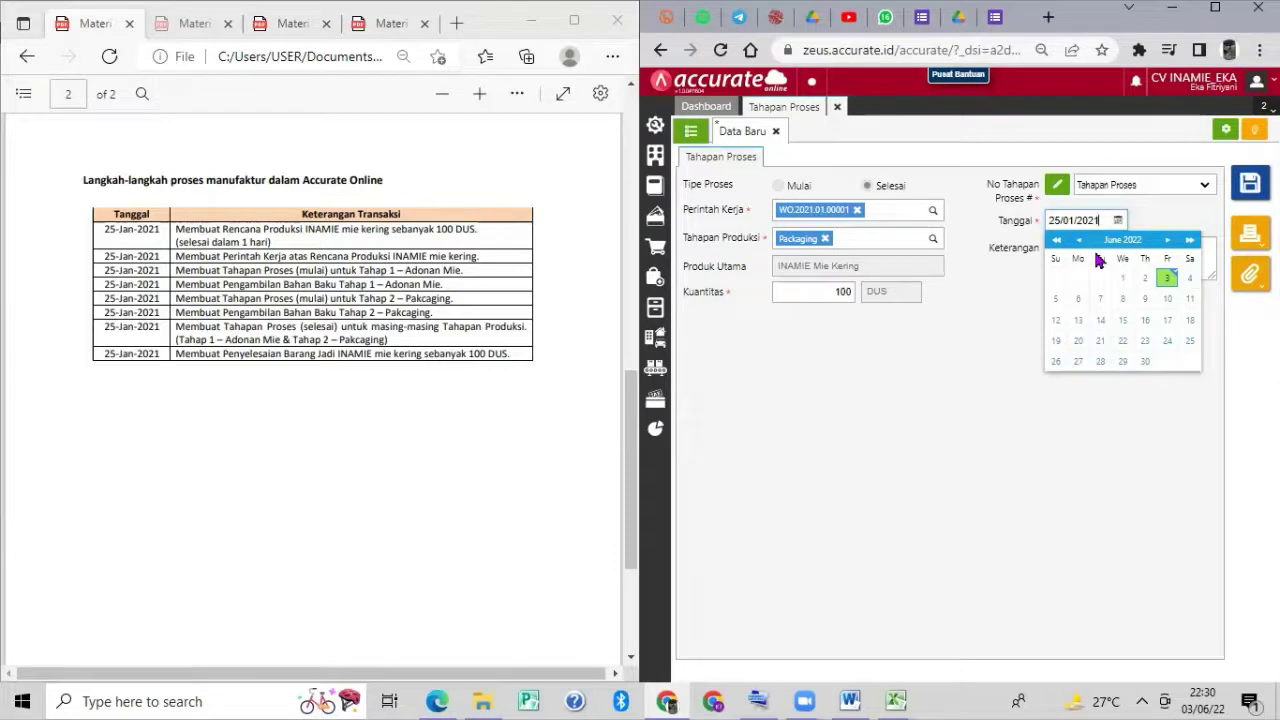
Leave the document numbering unchanged and save the finished Packaging stage.
left_click(1206, 187)
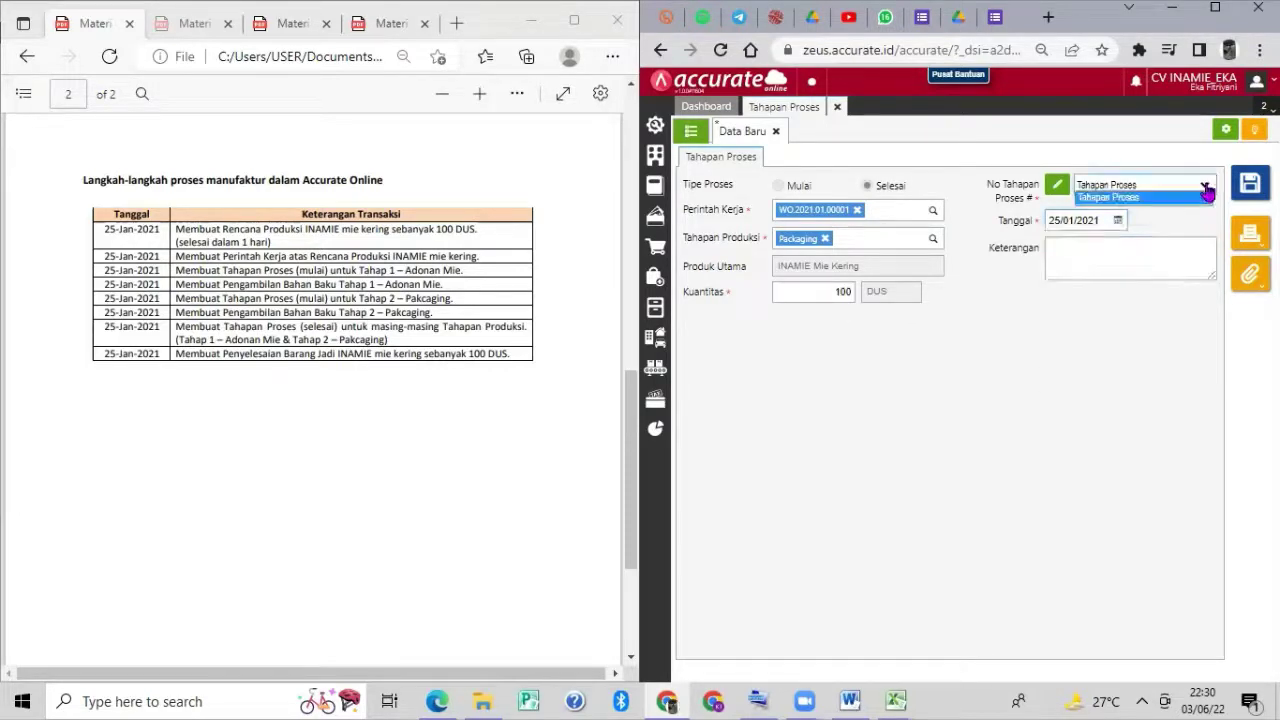
left_click(1208, 304)
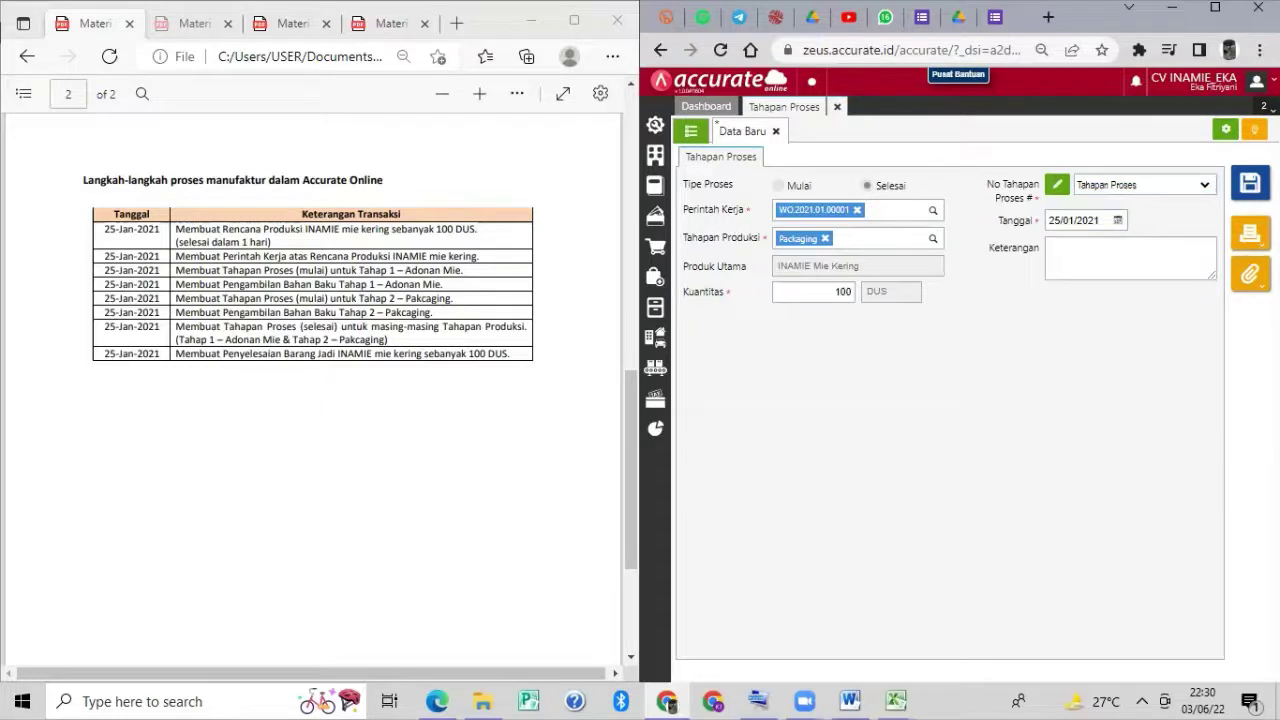
left_click(1172, 244)
left_click(1249, 183)
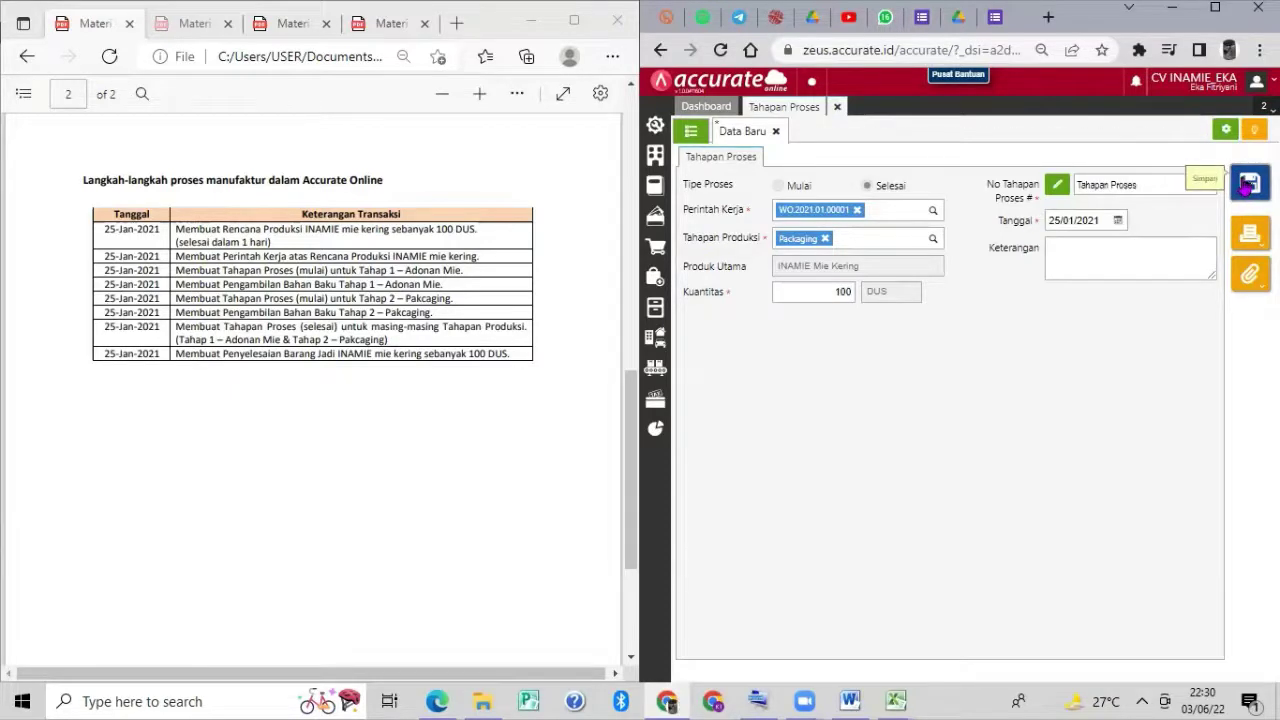
Close Tahapan Proses and open a blank Penyelesaian Barang Jadi form from Manufaktur.
left_click(837, 108)
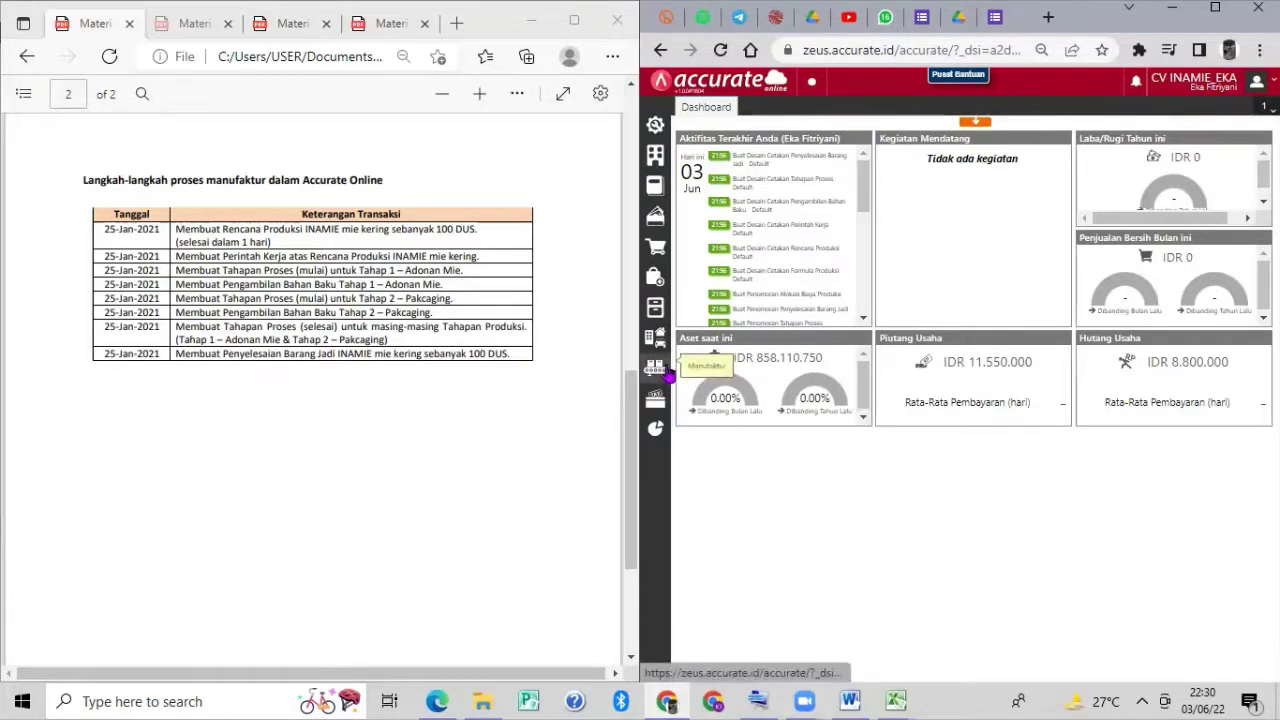
left_click(660, 368)
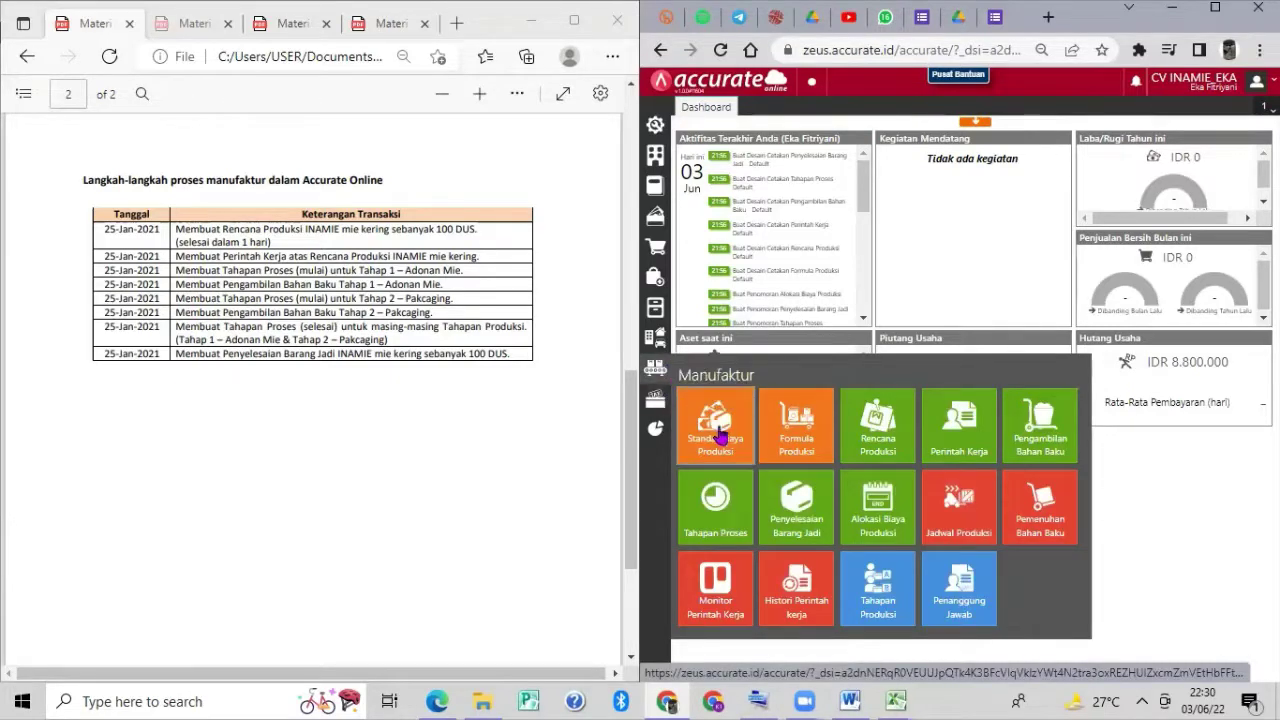
left_click(790, 512)
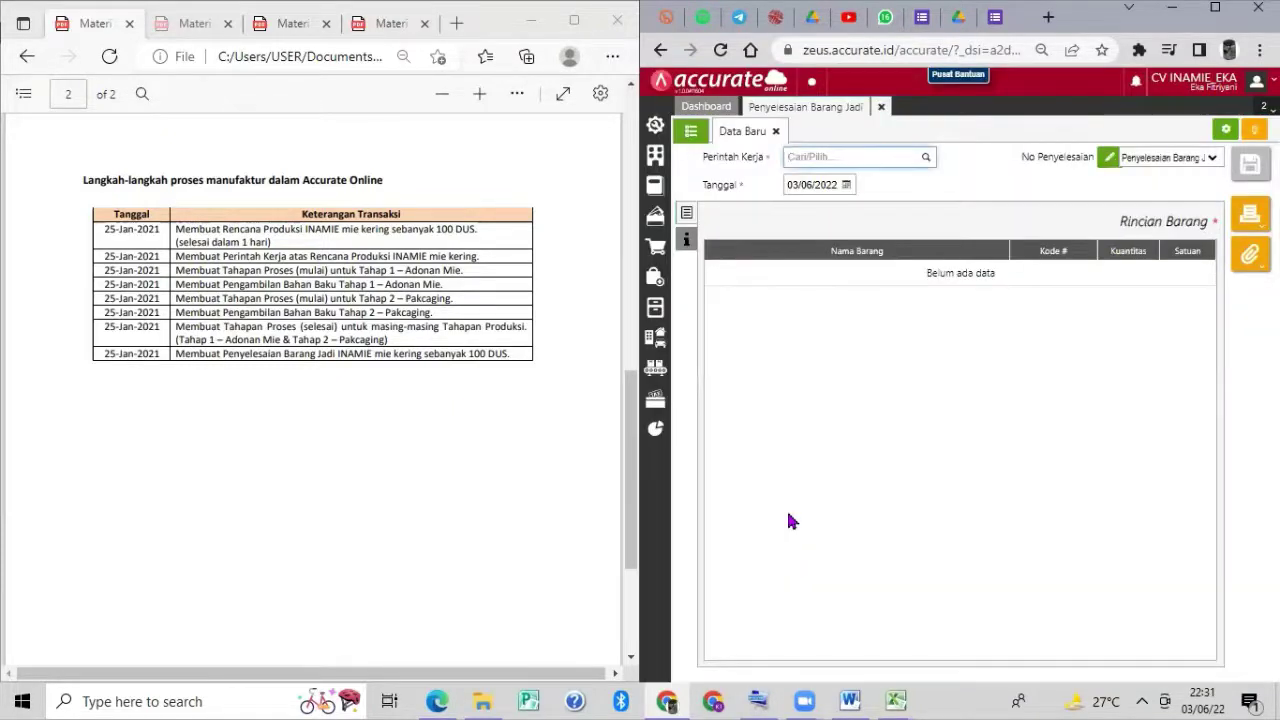
Select work order WO.2021.01.00001 and date the completion 25/01/2021.
left_click(923, 165)
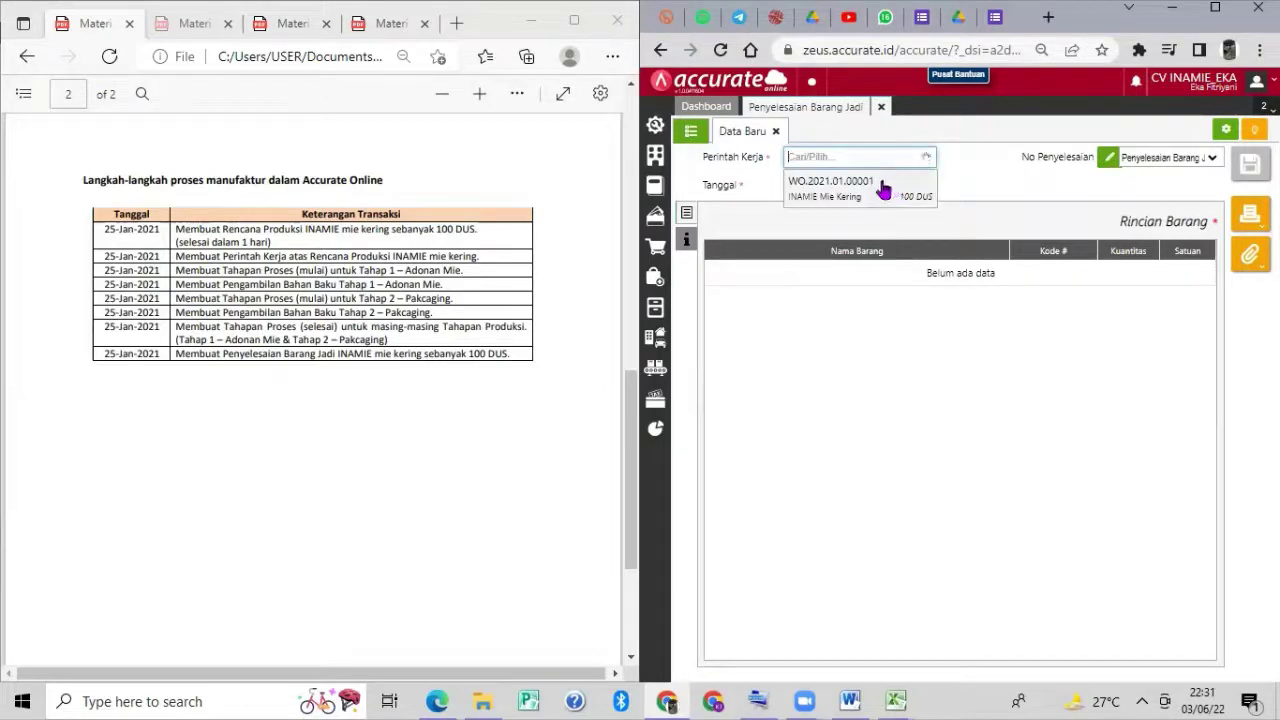
left_click(862, 190)
left_click(833, 184)
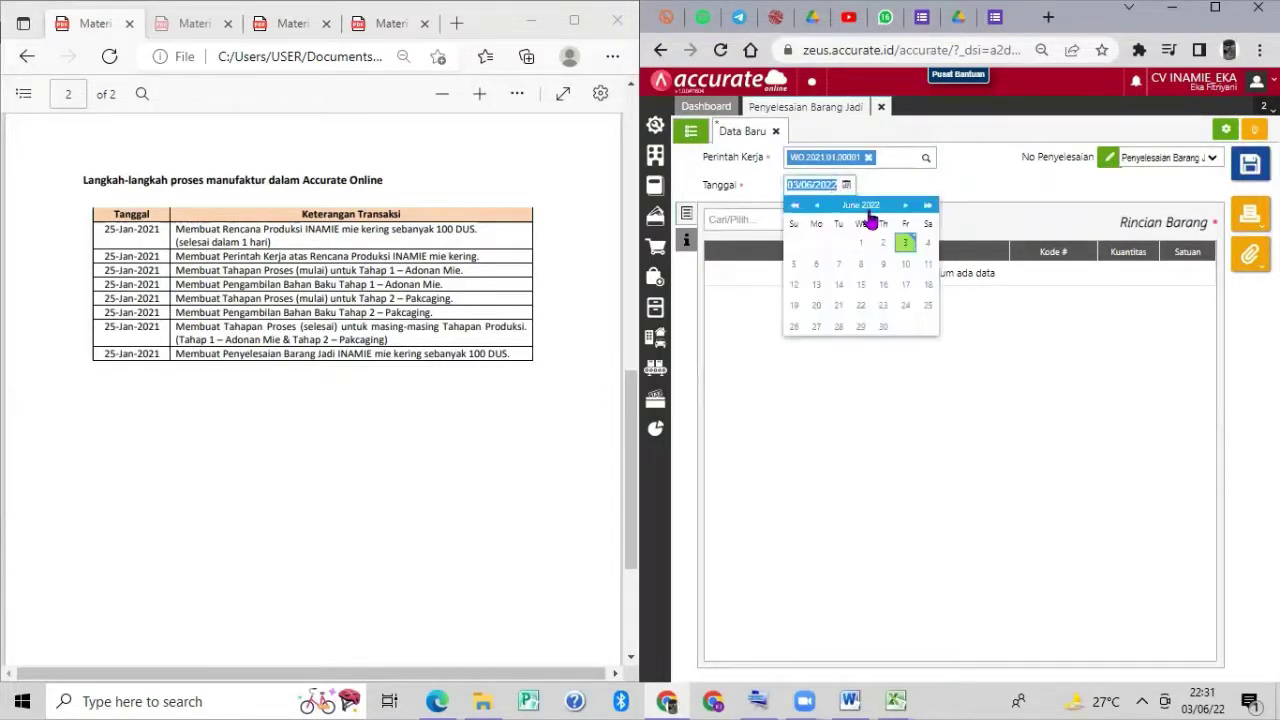
type("25/01/20")
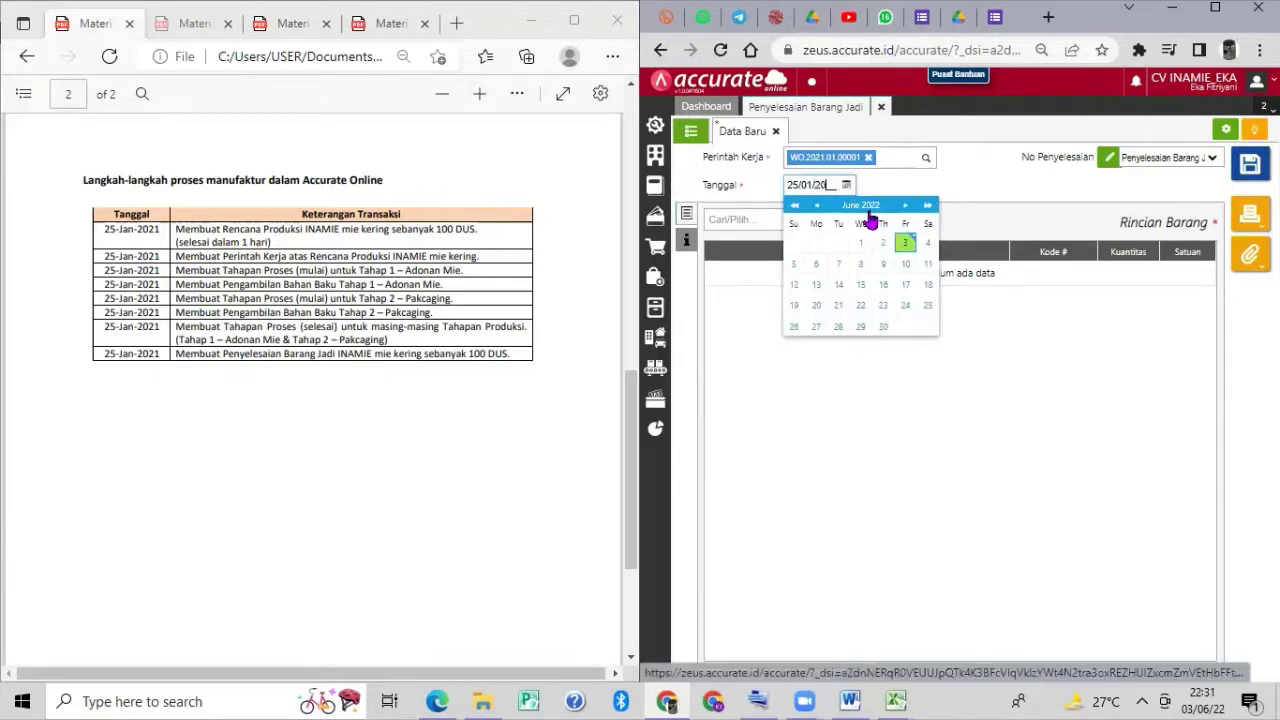
left_click(1033, 192)
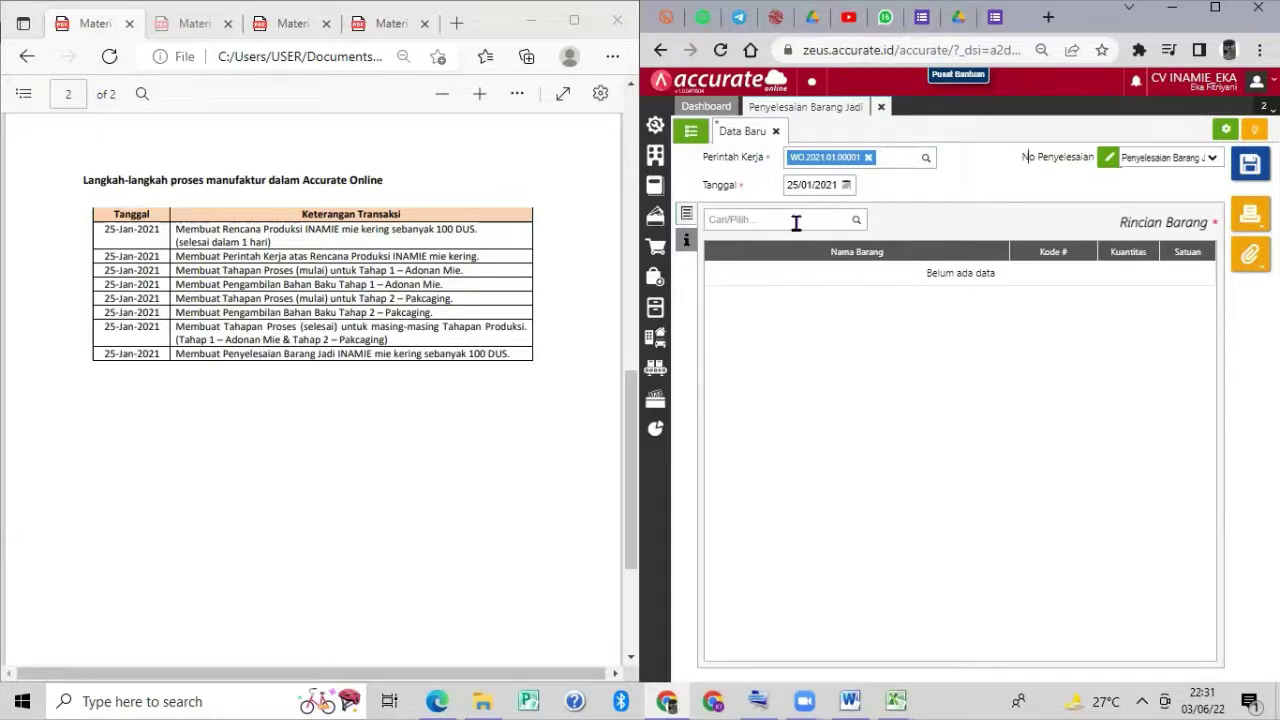
Add 100 DUS of INAMIE Mie Kering and save completion FGS.2021.01.00001.
left_click(846, 218)
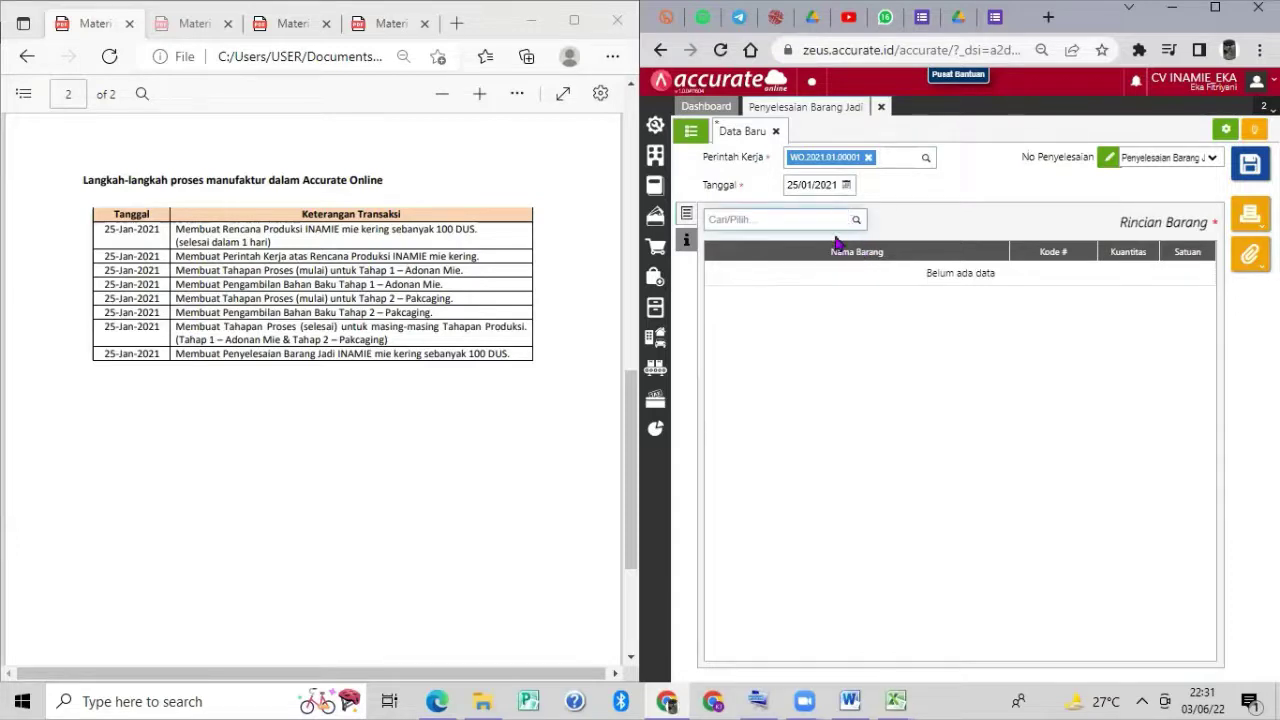
type("INAMIE")
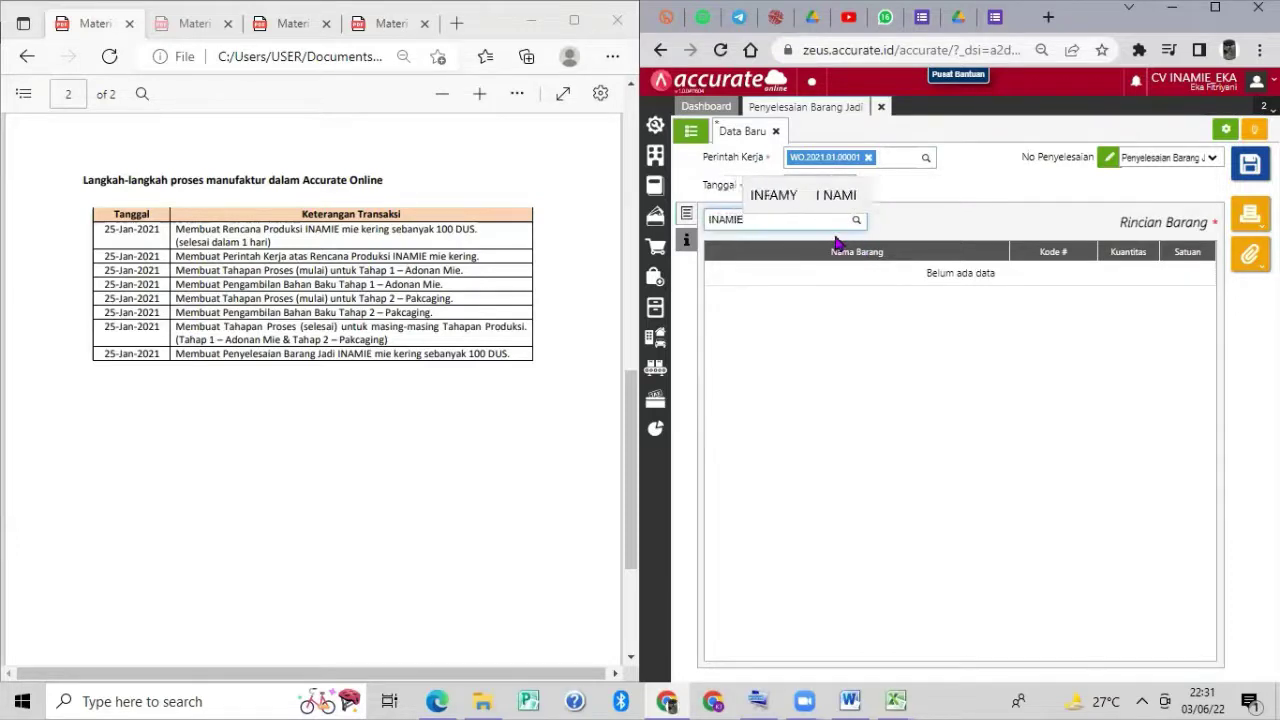
left_click(812, 243)
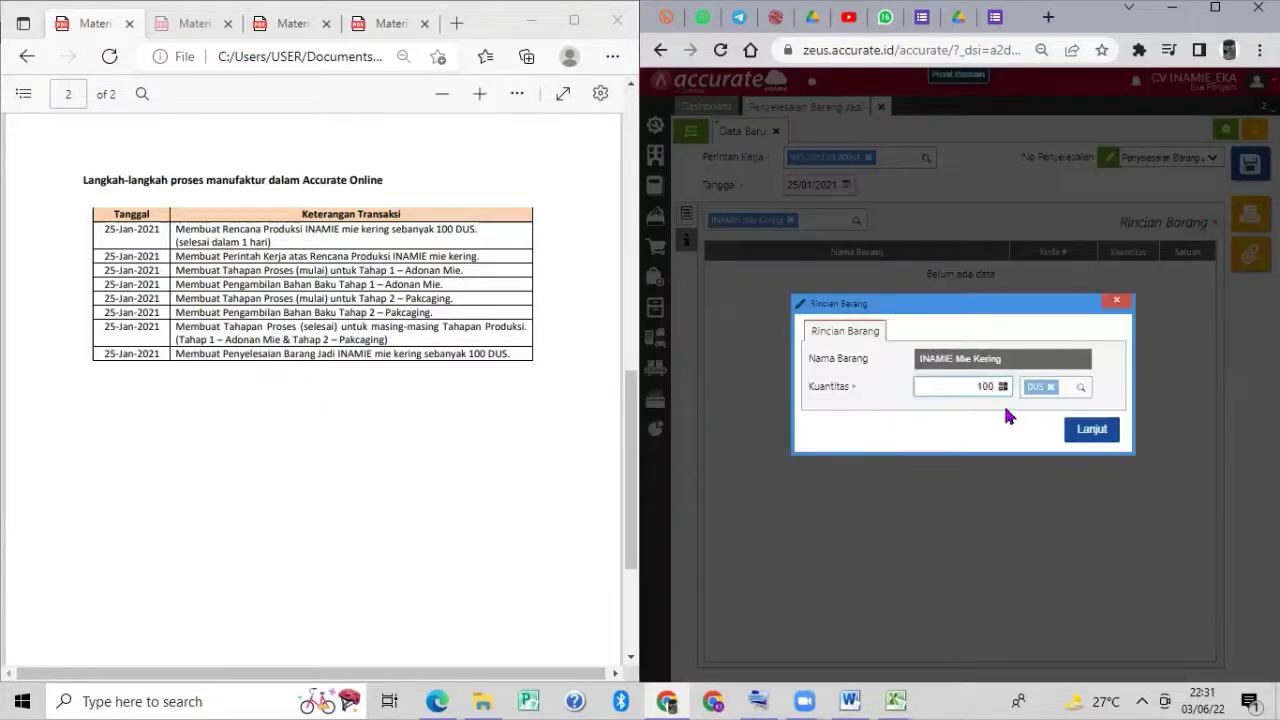
left_click(1088, 436)
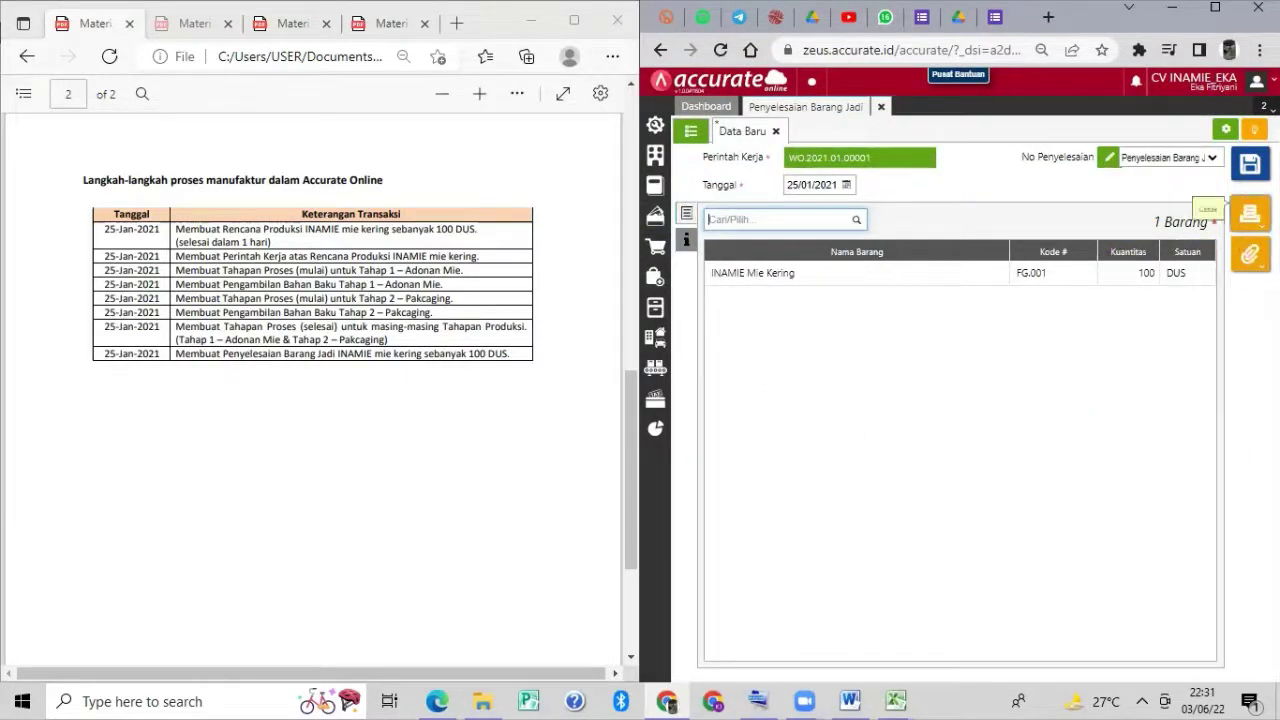
left_click(1250, 163)
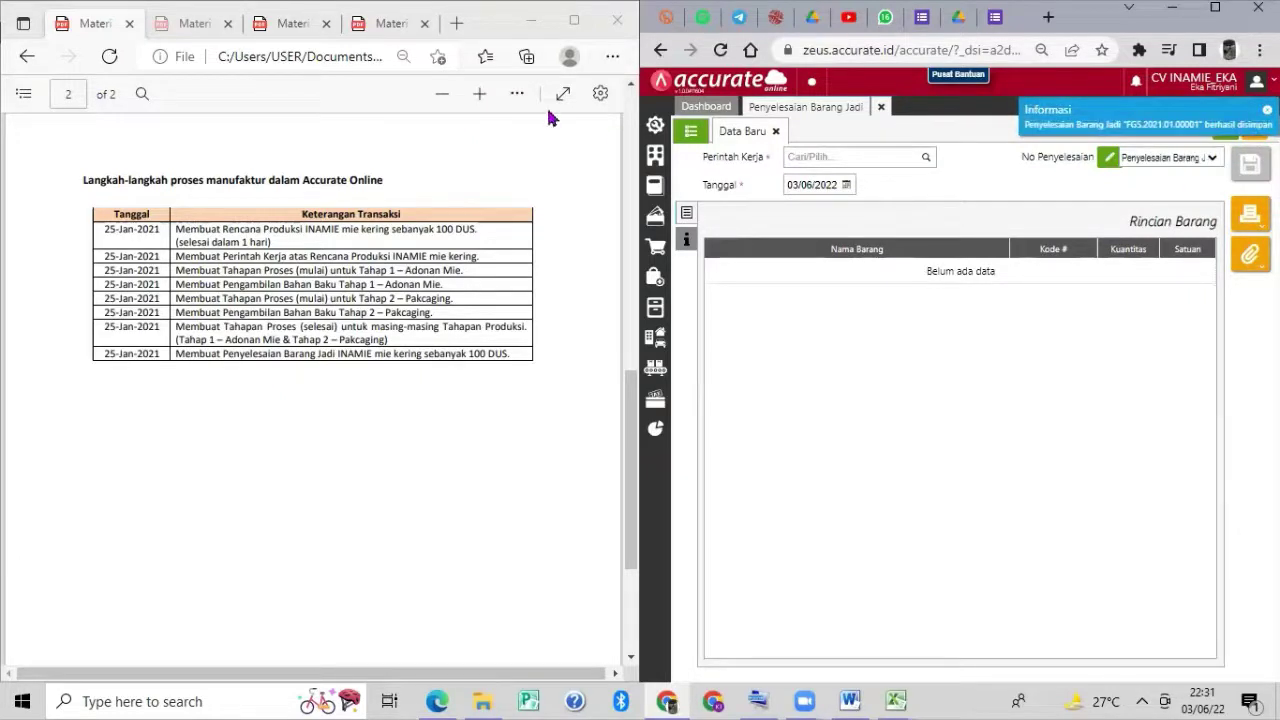
Open FGS.2021.01.00001, view its Rincian Jurnal, then close the Penyelesaian Barang Jadi tab.
left_click(690, 131)
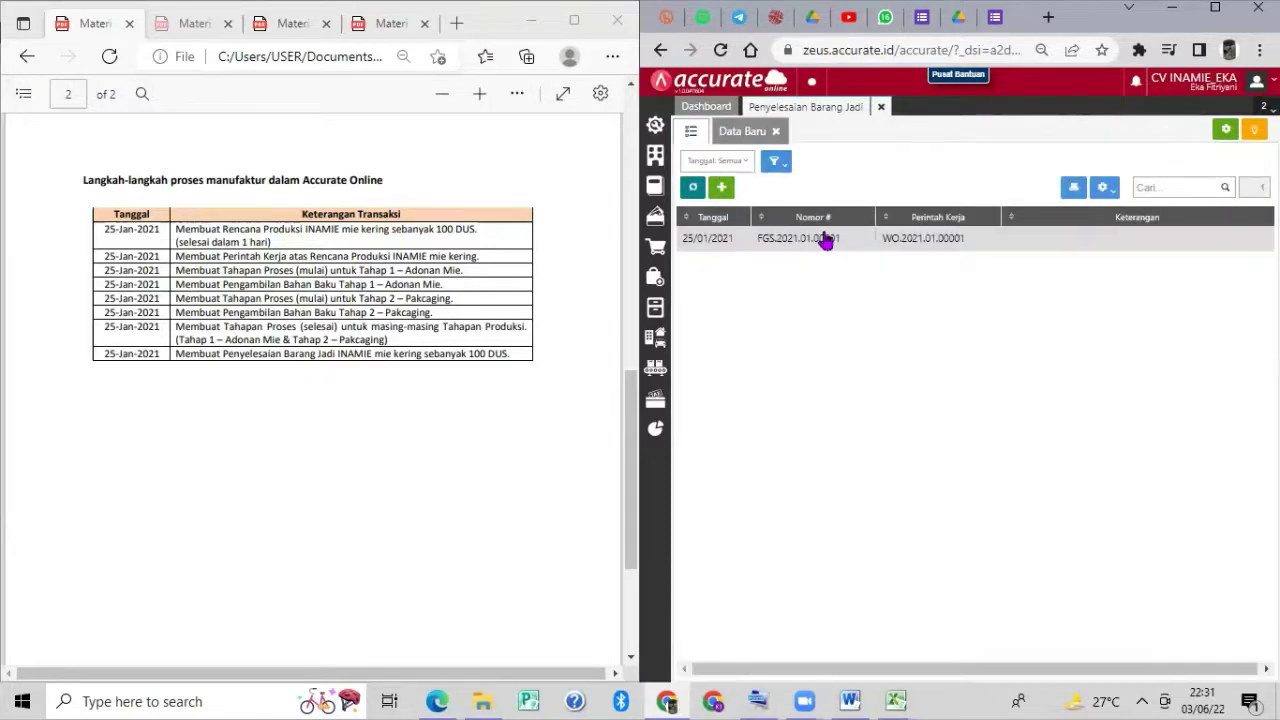
left_click(825, 240)
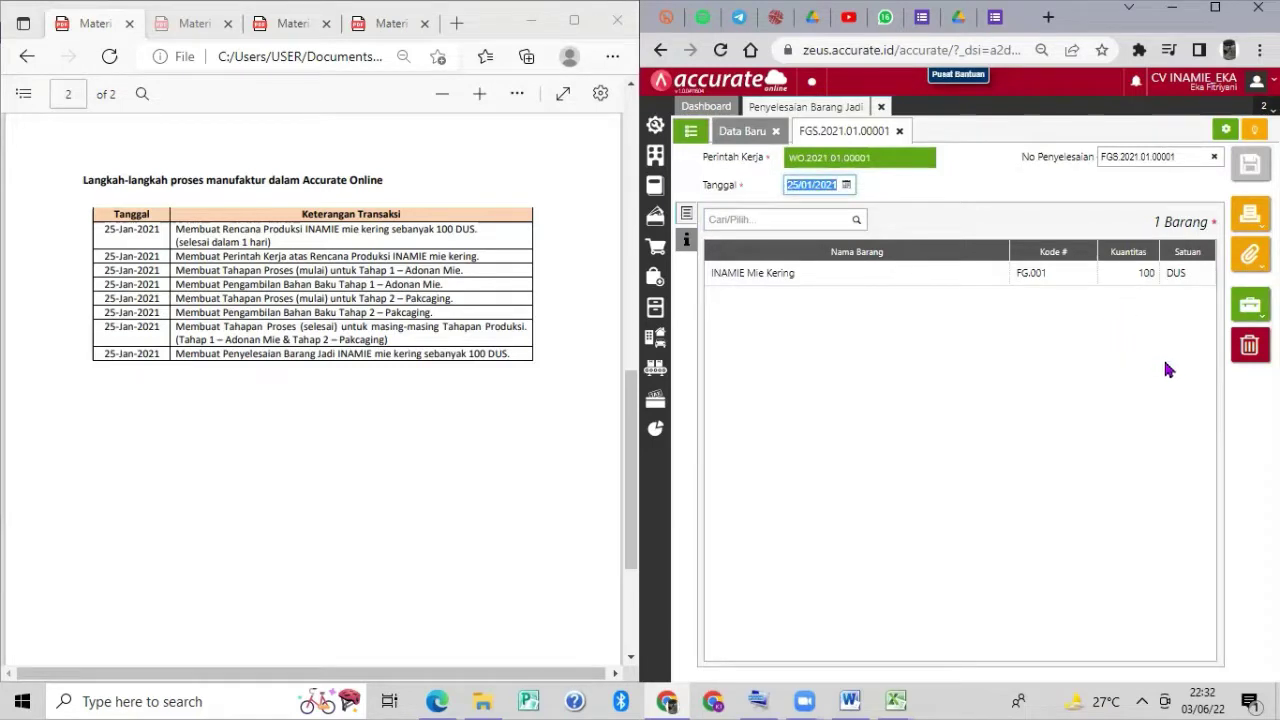
left_click(1250, 308)
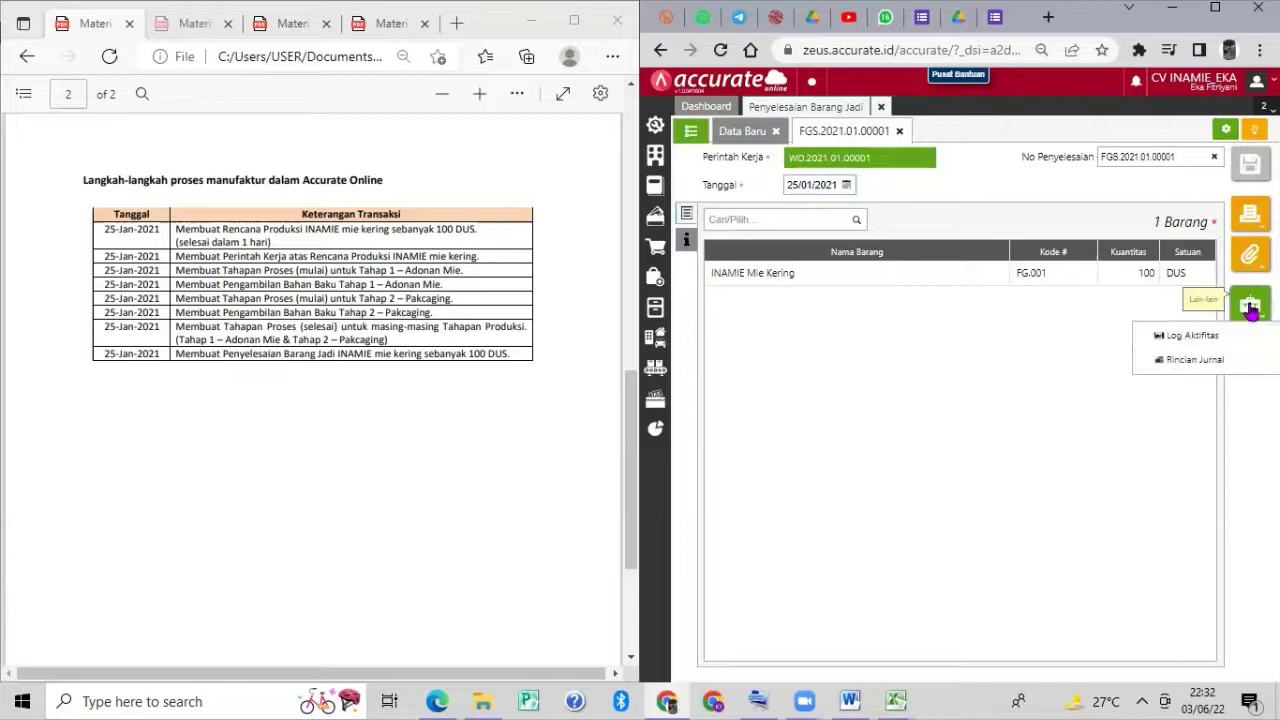
left_click(1212, 361)
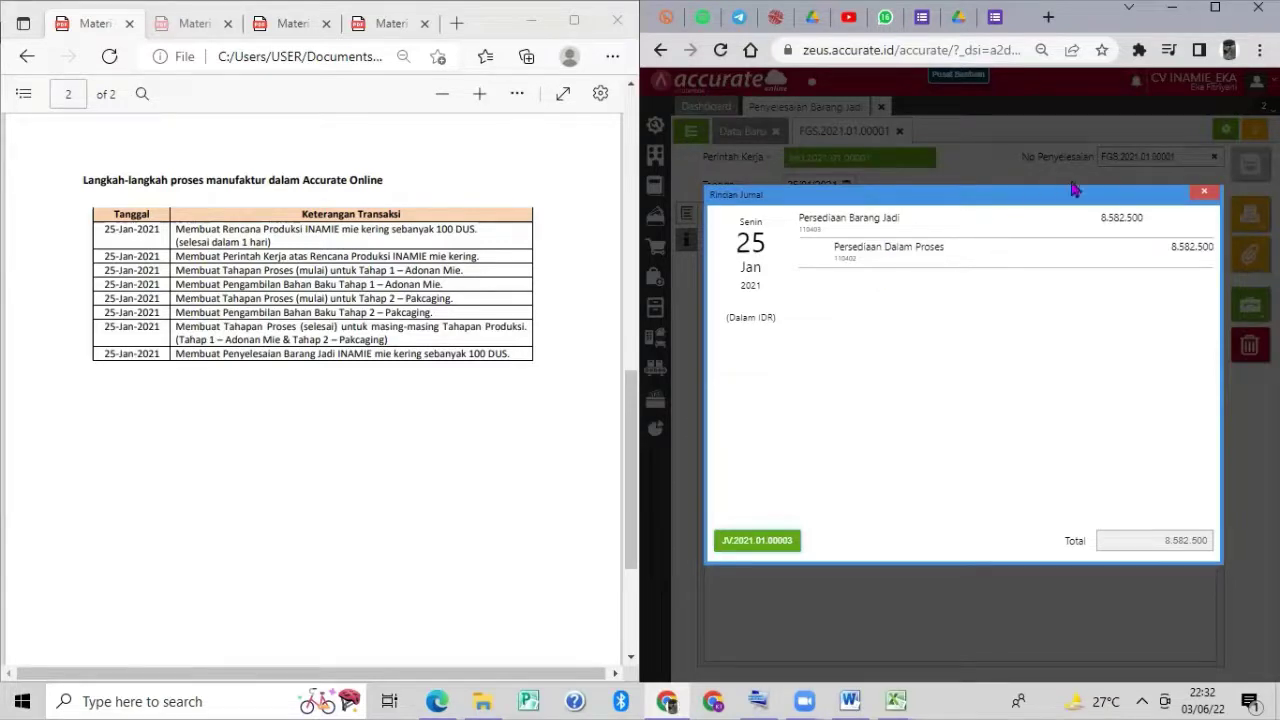
left_click(1206, 194)
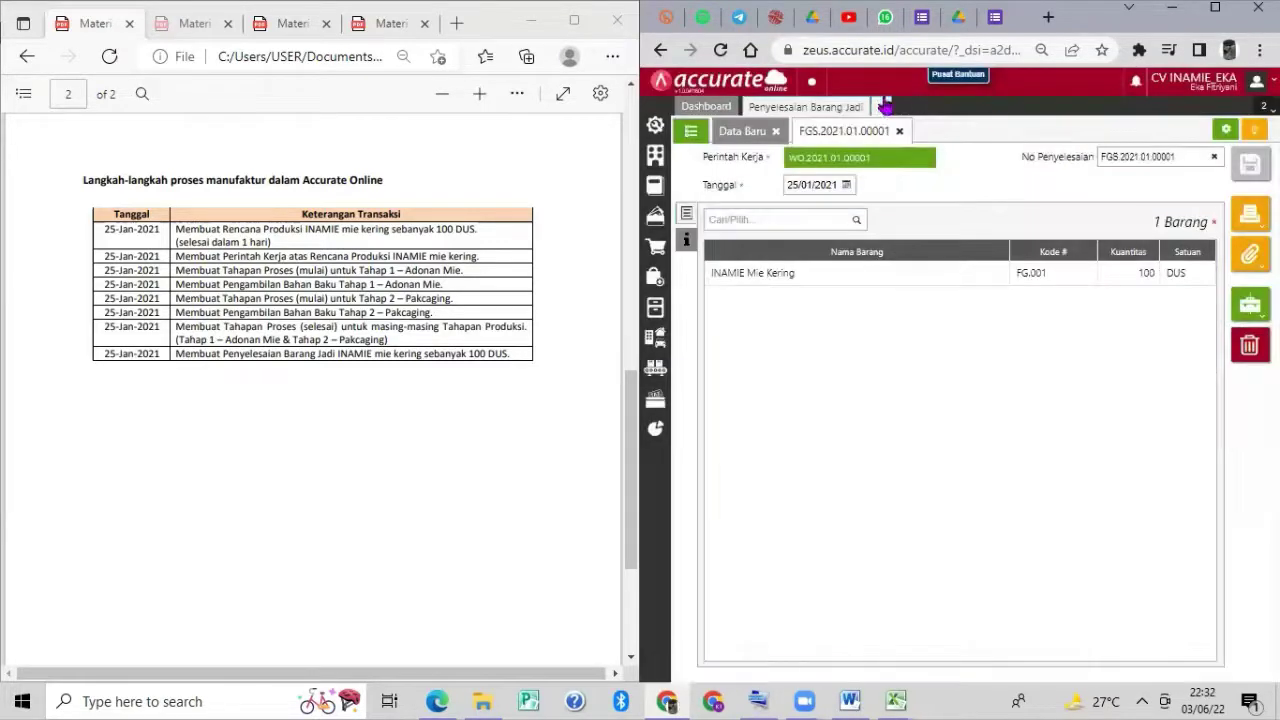
left_click(881, 108)
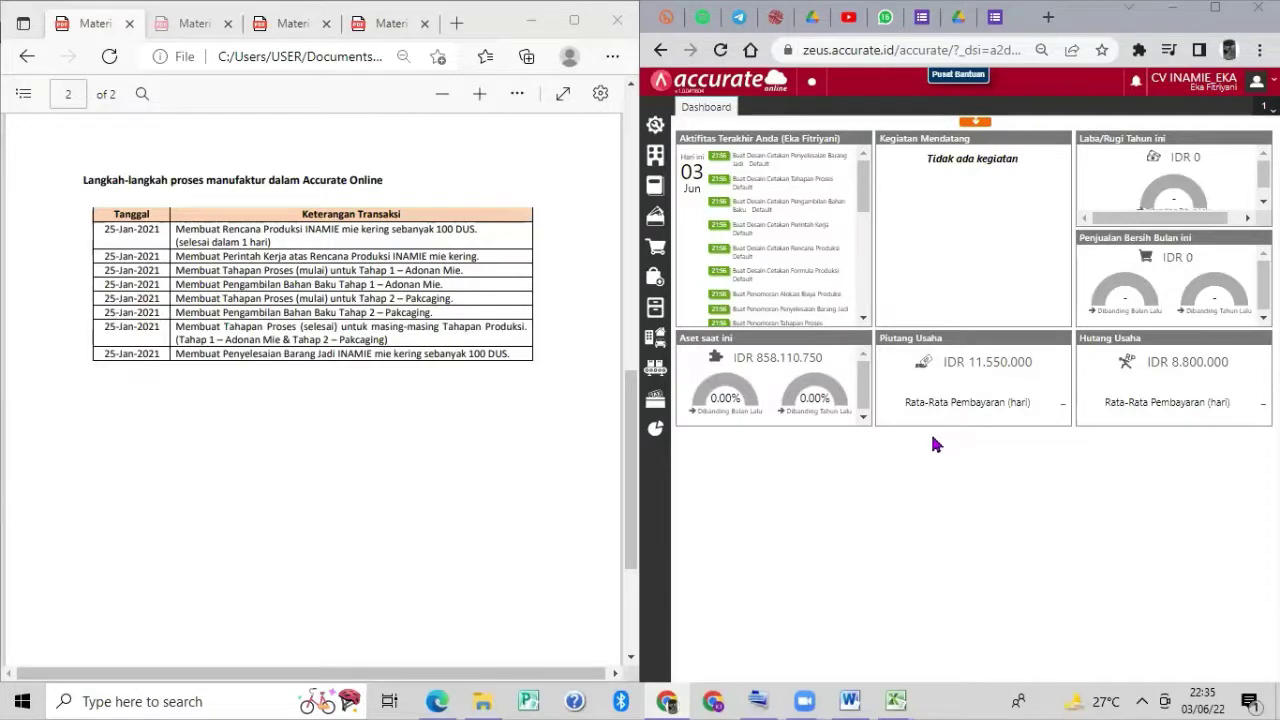
Go to Persediaan > Barang & Jasa list view and open INAMIE Mie Kering.
mouse_move(787, 433)
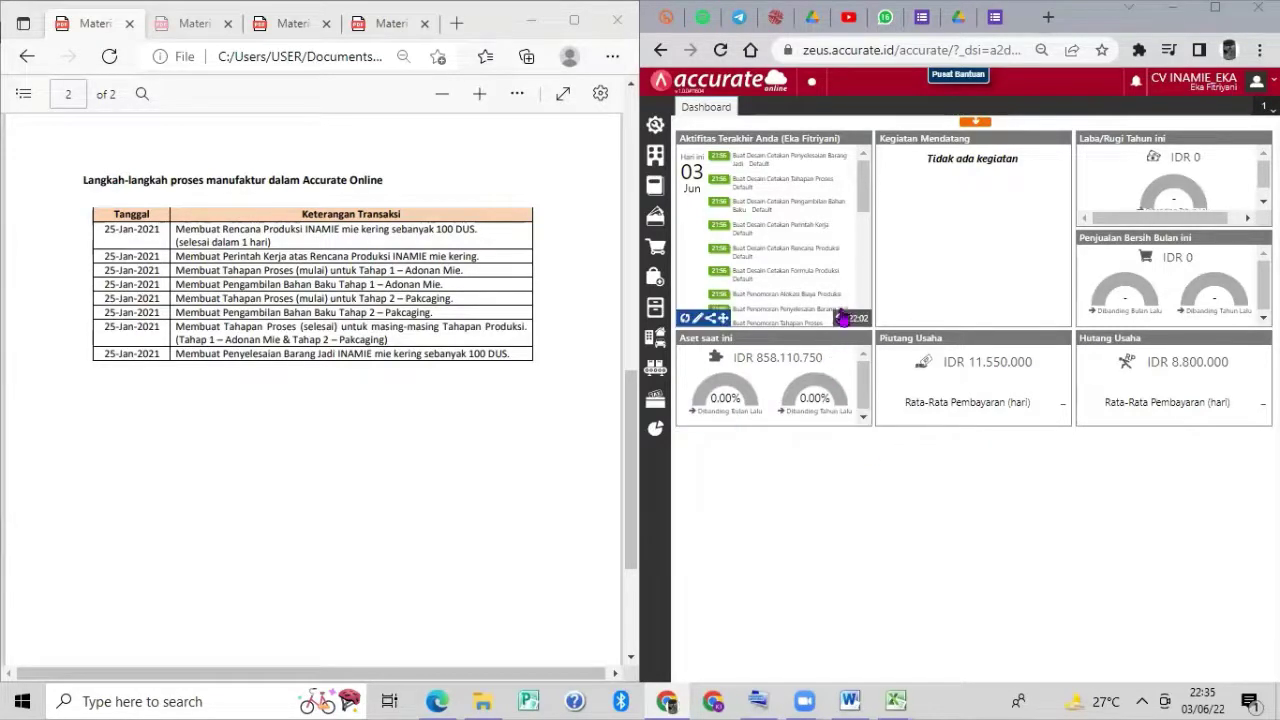
left_click(655, 308)
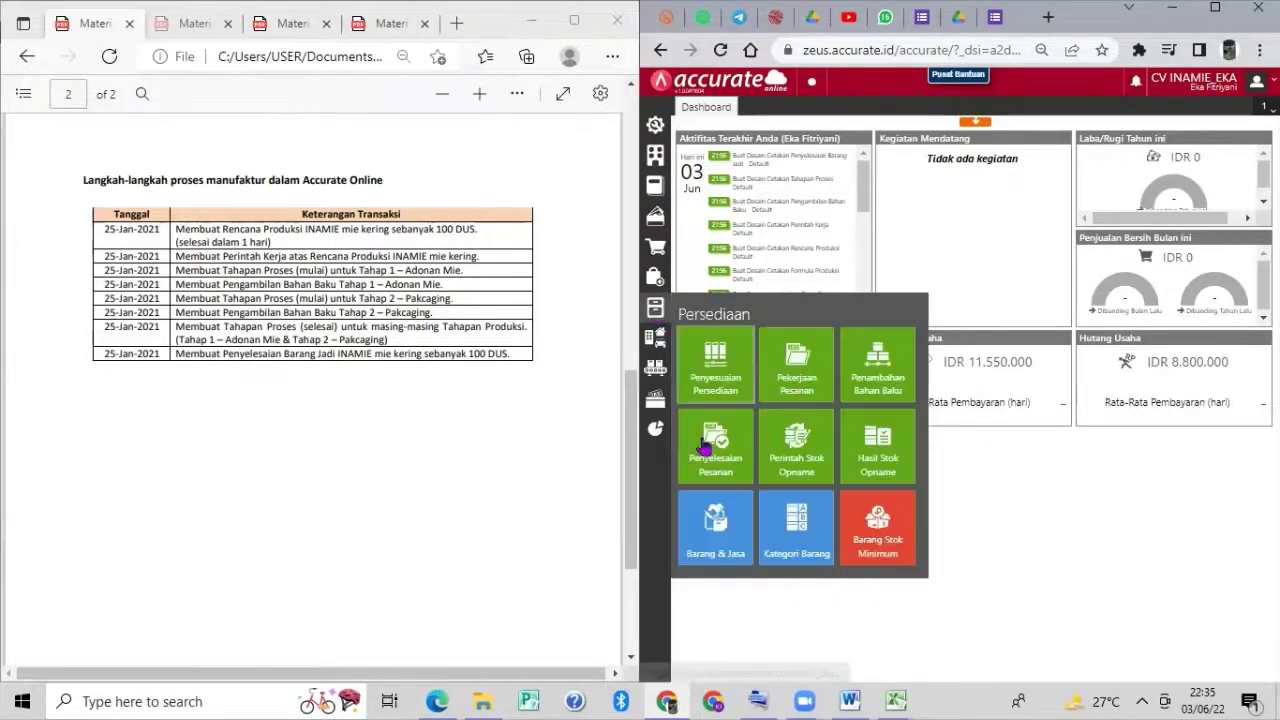
left_click(716, 527)
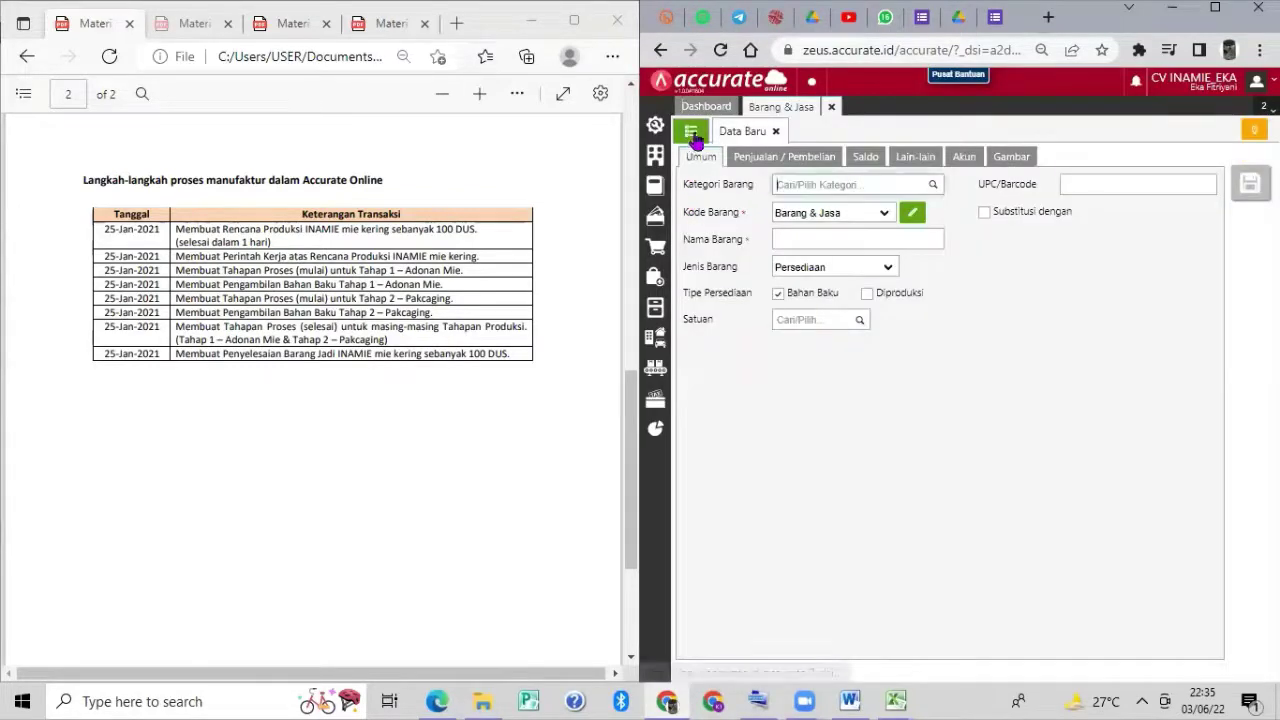
left_click(690, 132)
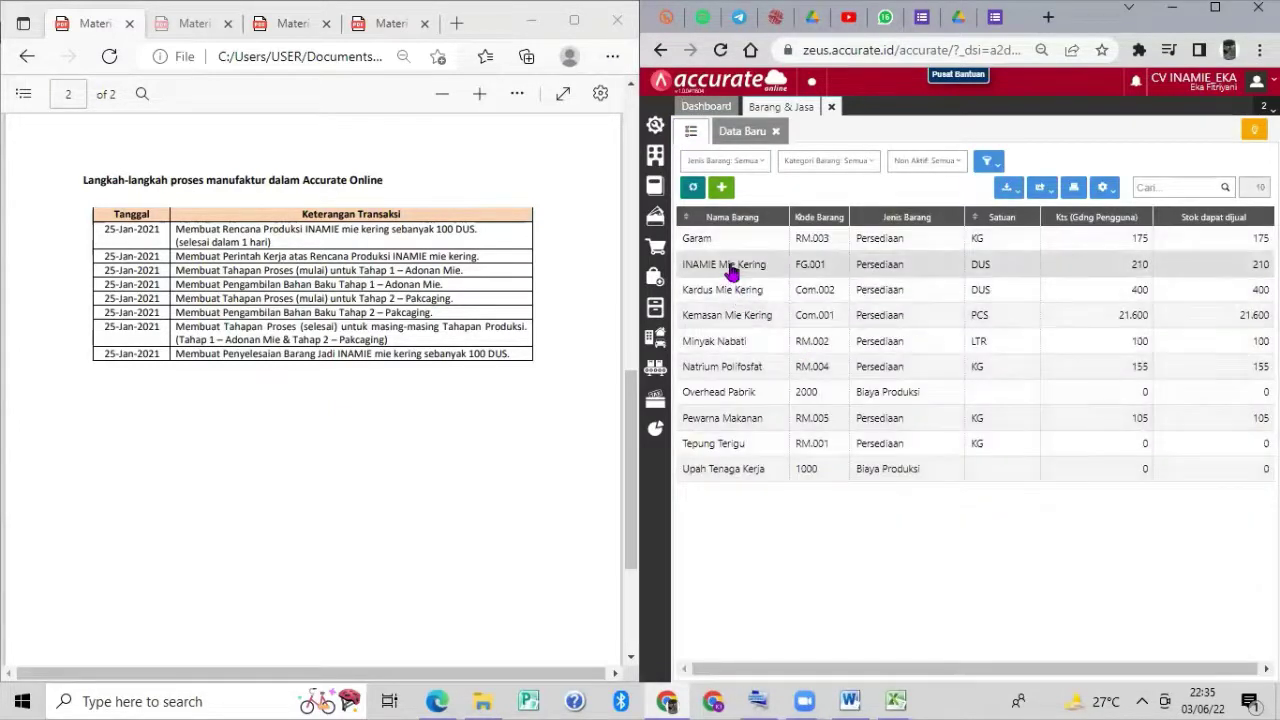
left_click(731, 266)
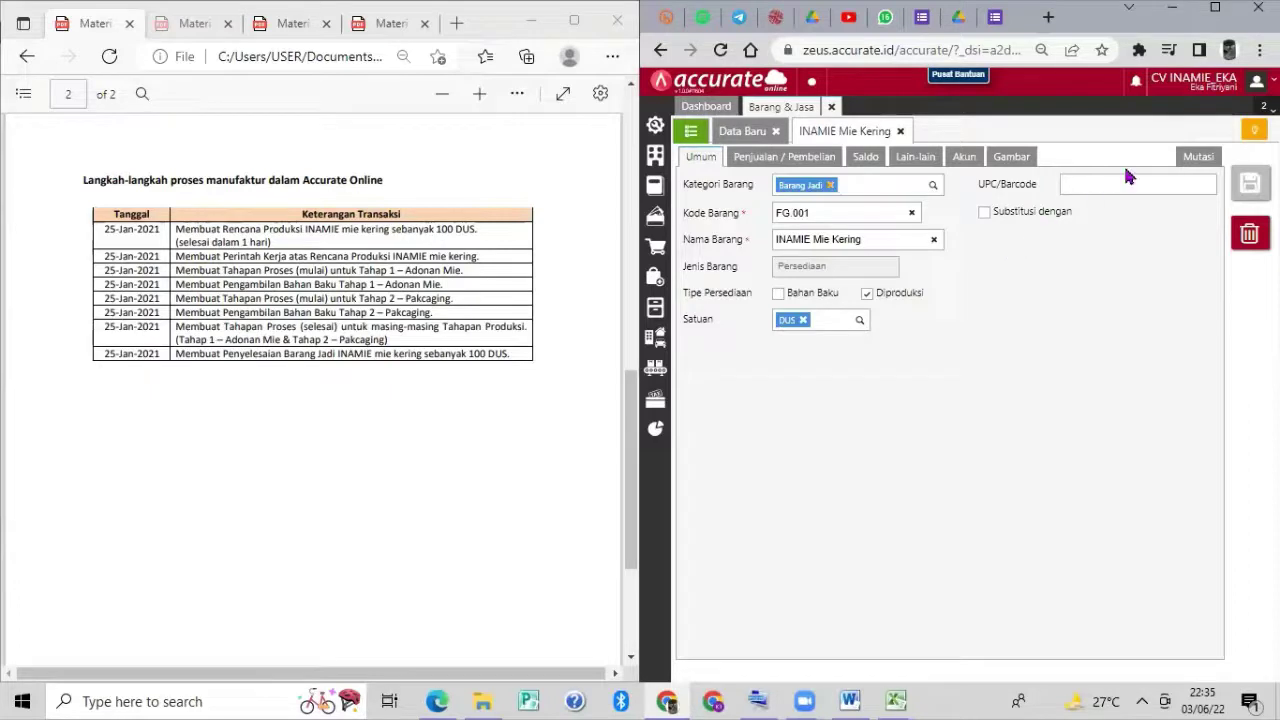
Show INAMIE Mie Kering stock mutations from 31/12/2020 to 31/01/2021, reaching 210 DUS.
left_click(1209, 163)
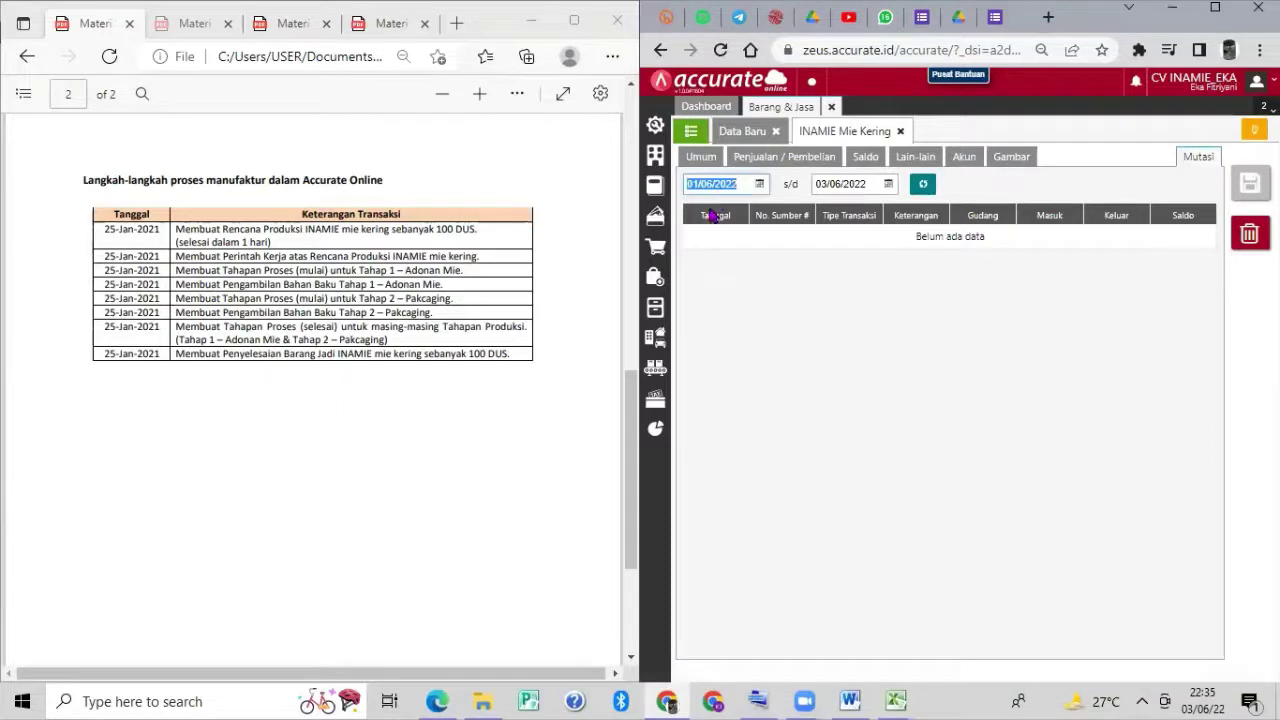
type("2")
left_click(877, 187)
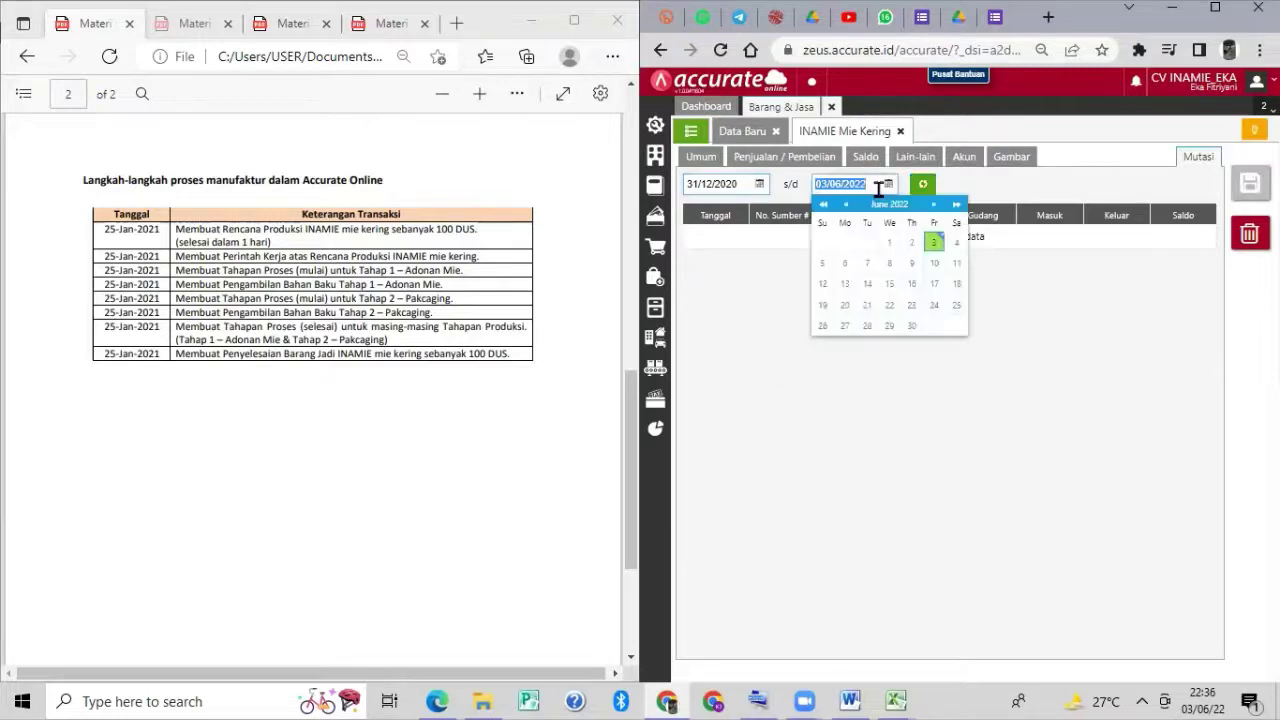
type("2_/__/____")
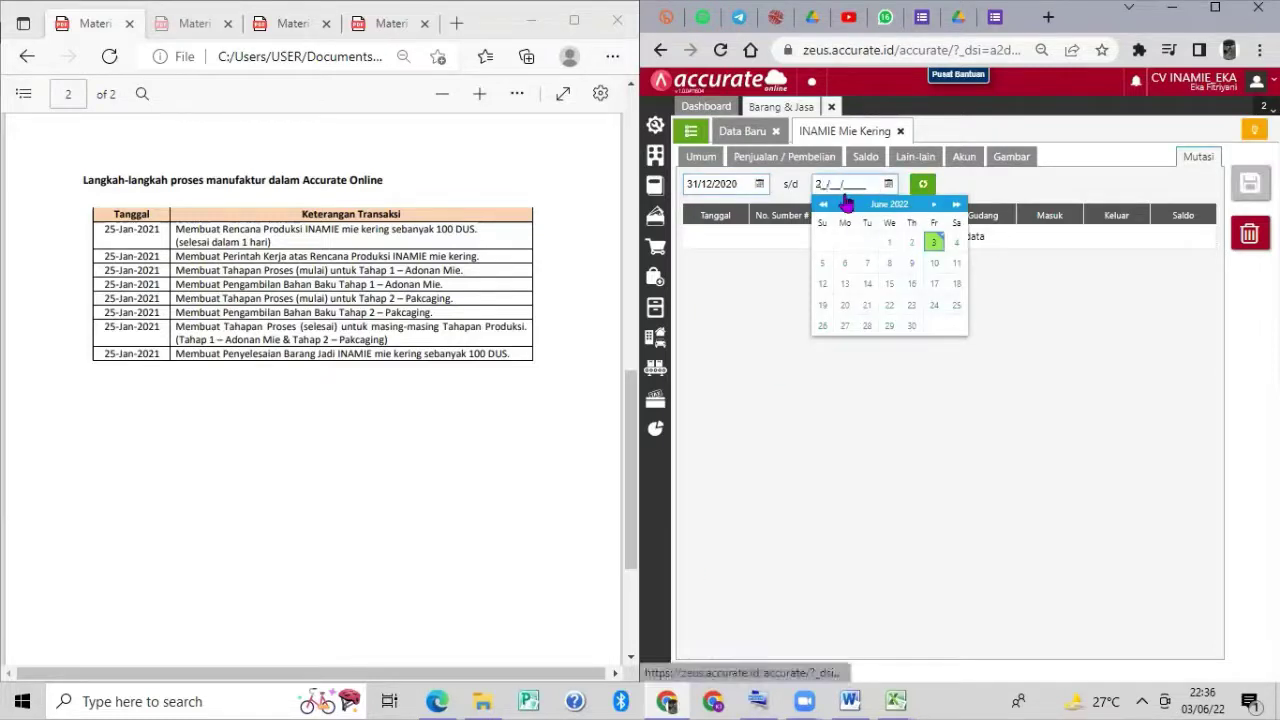
key("BackSpace")
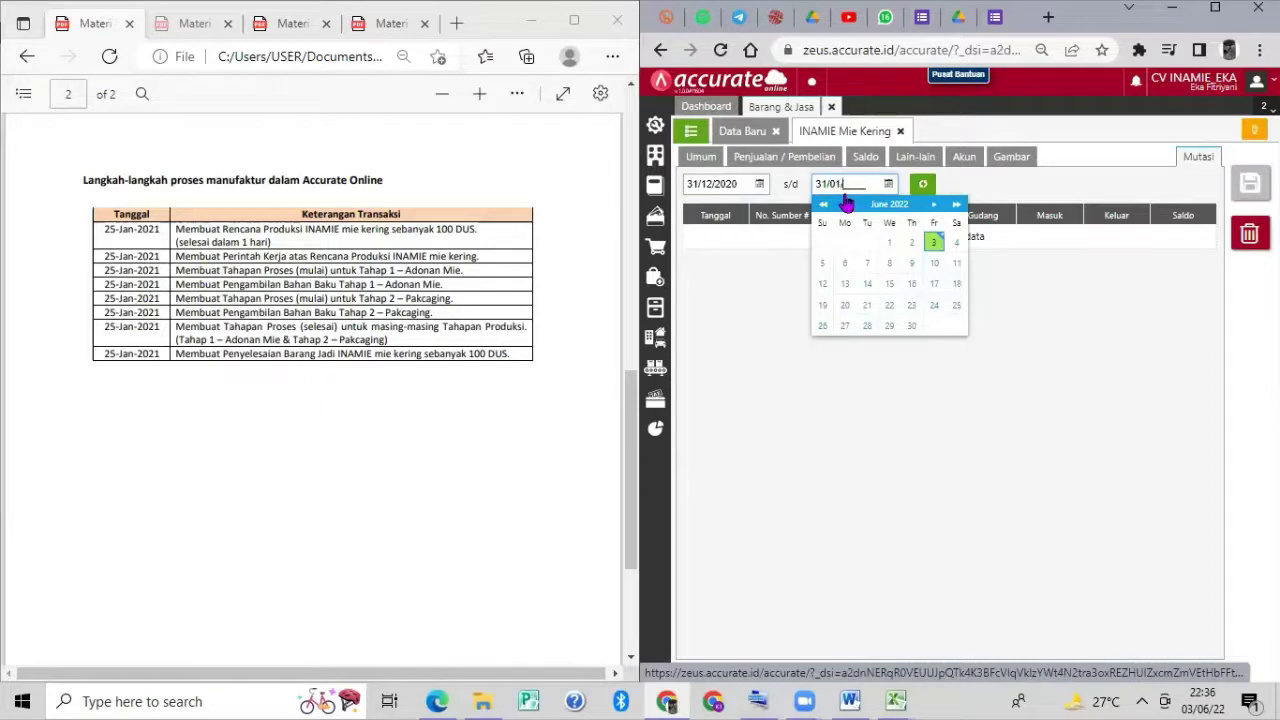
type("31/01/2021")
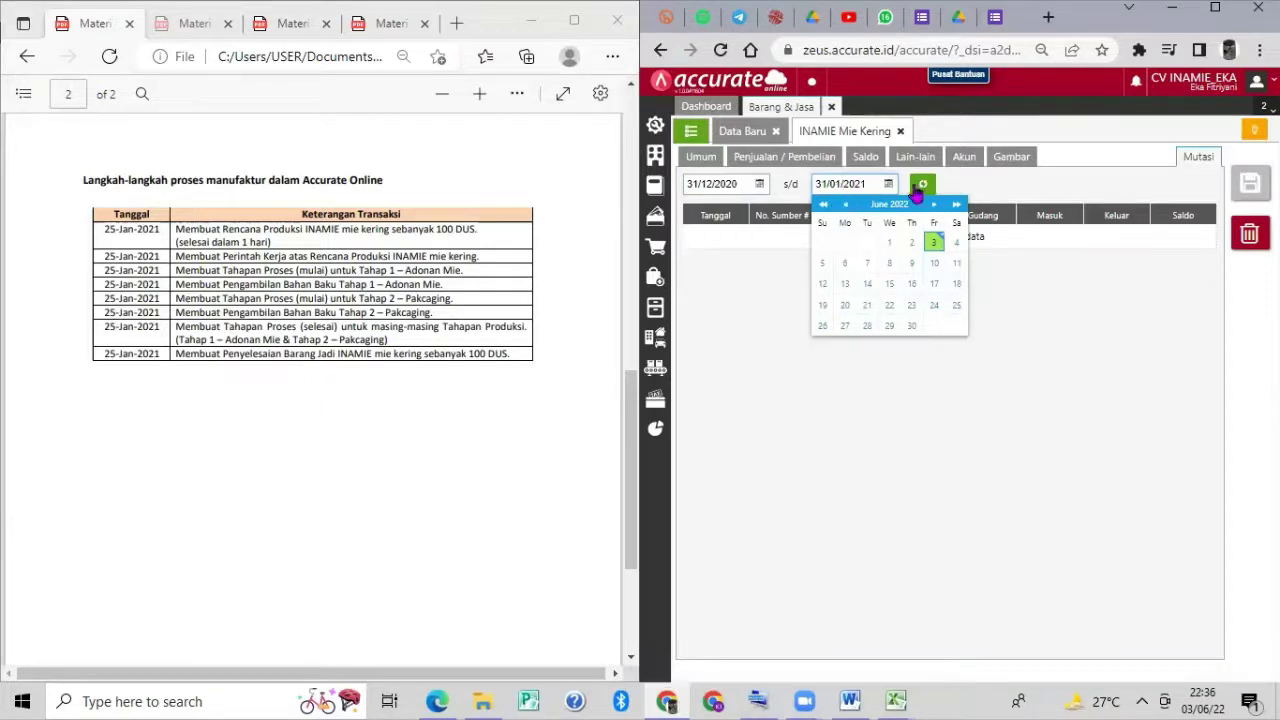
left_click(921, 186)
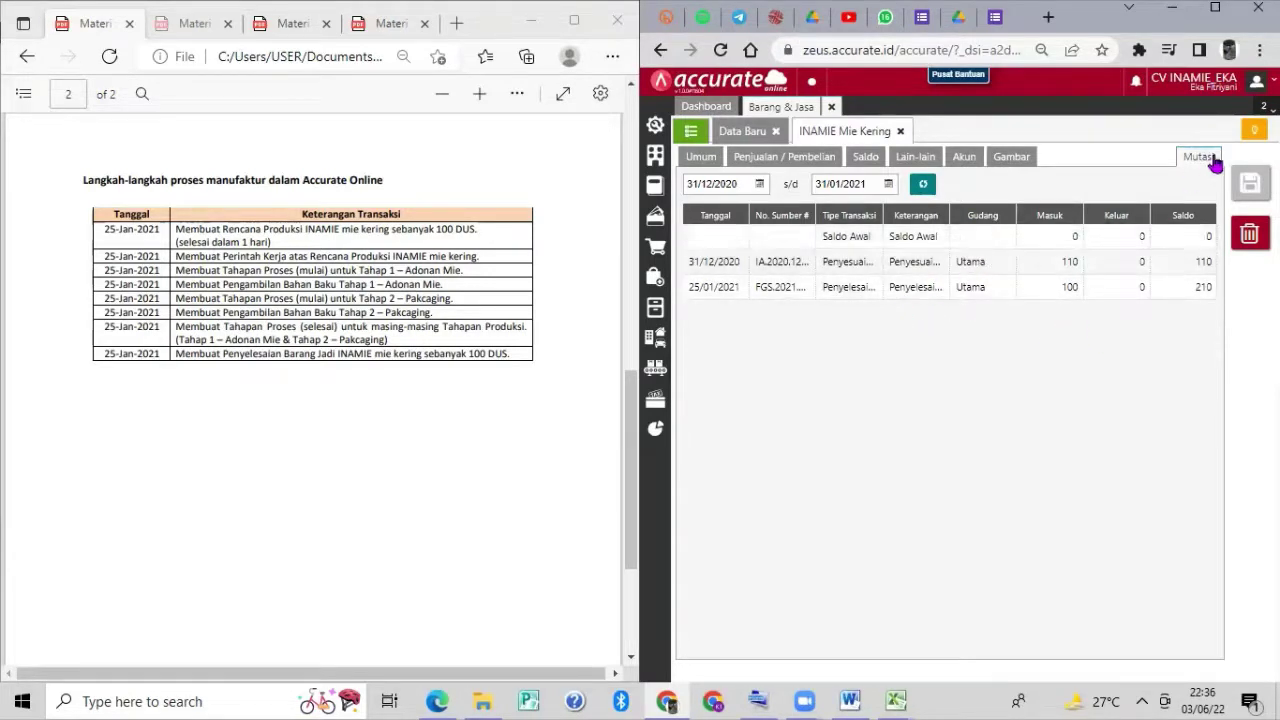
Close the Penyelesaian Barang Jadi and Barang & Jasa tabs, returning to the dashboard.
left_click(1210, 160)
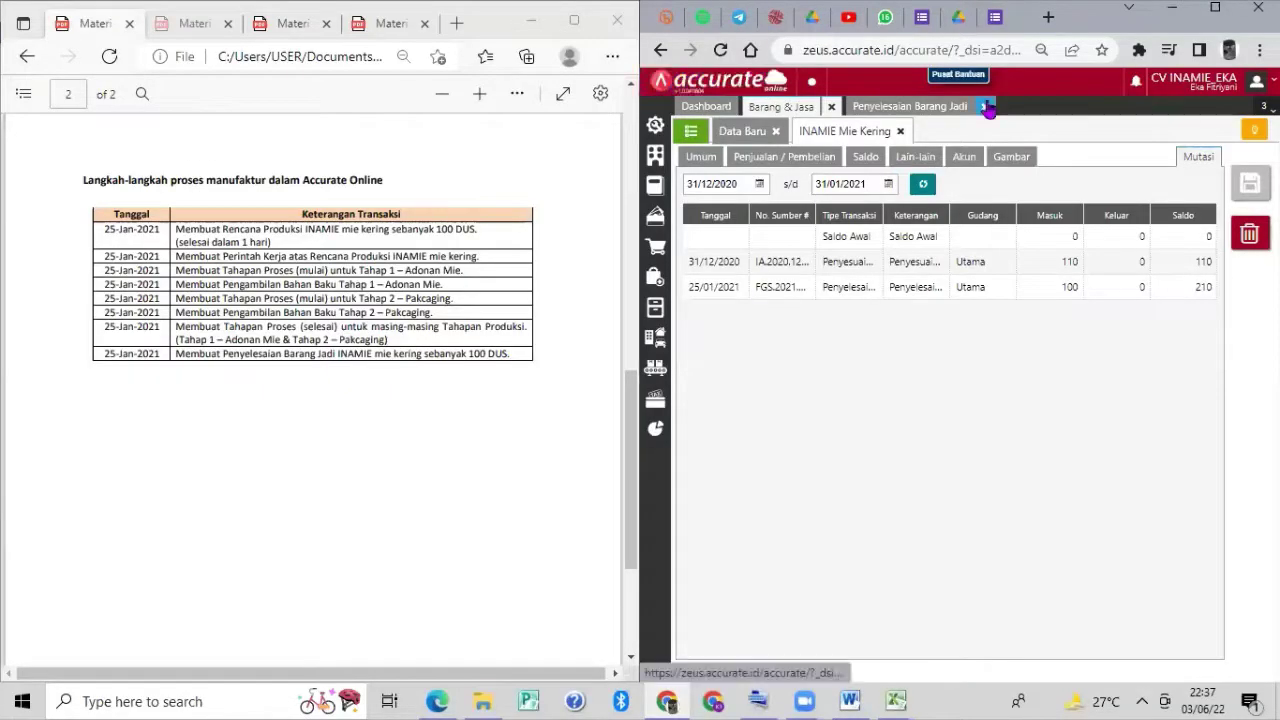
left_click(984, 106)
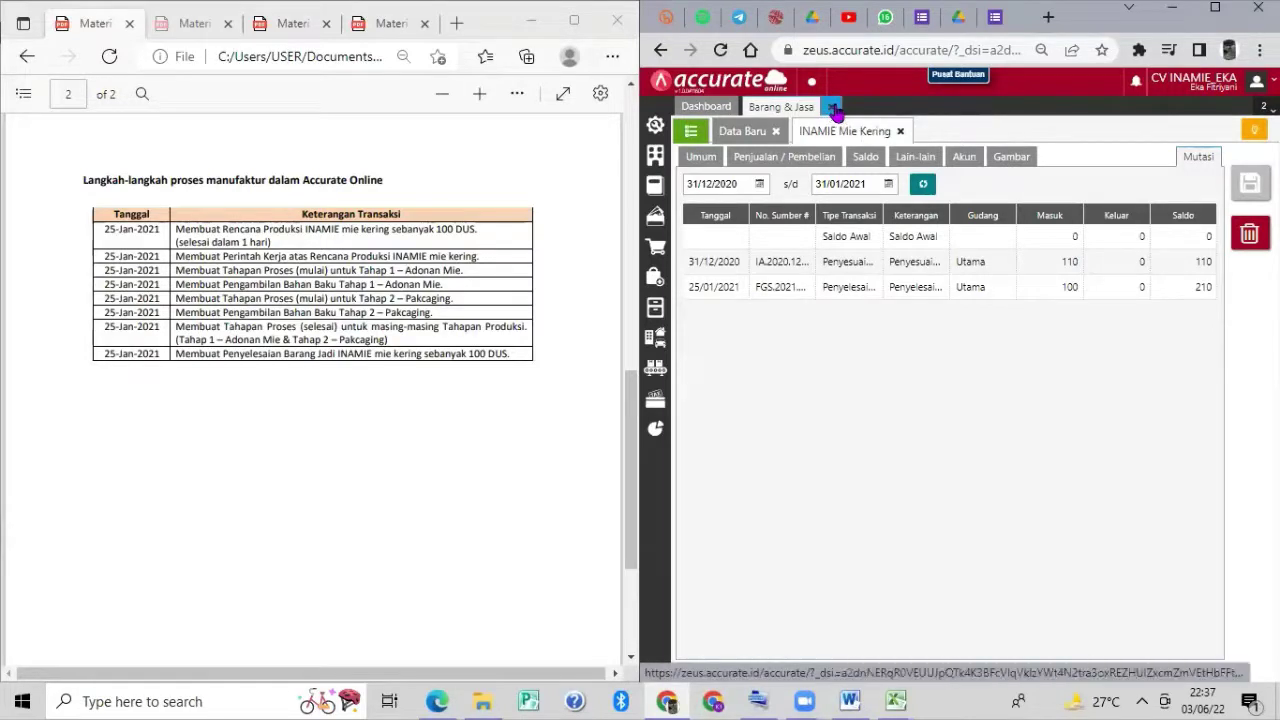
left_click(834, 107)
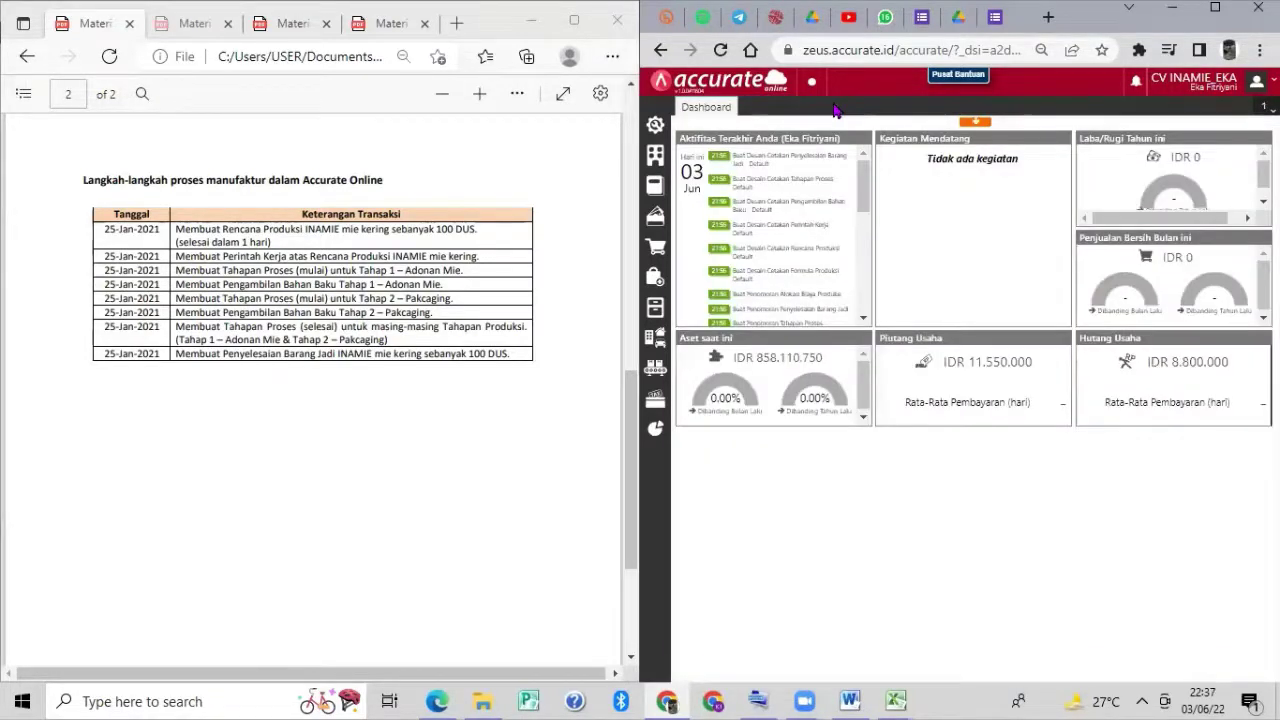
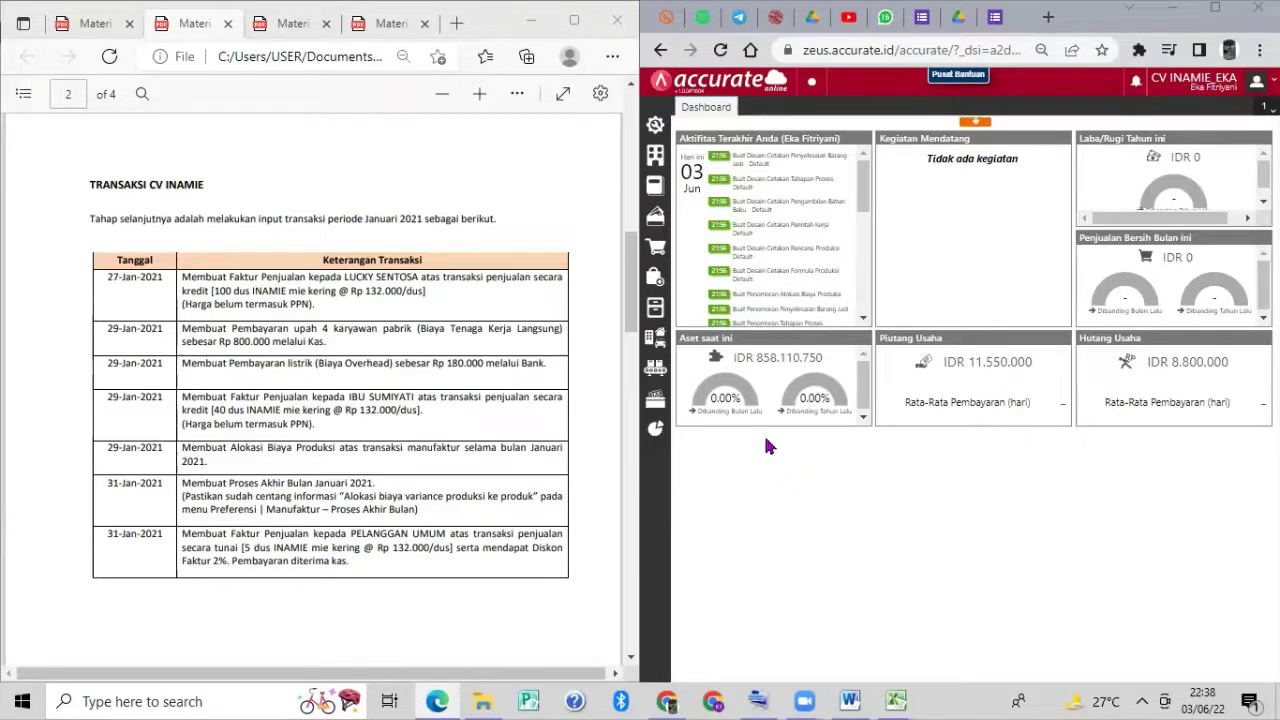
Open a new blank Faktur Penjualan from the Penjualan (sales) module.
mouse_move(757, 424)
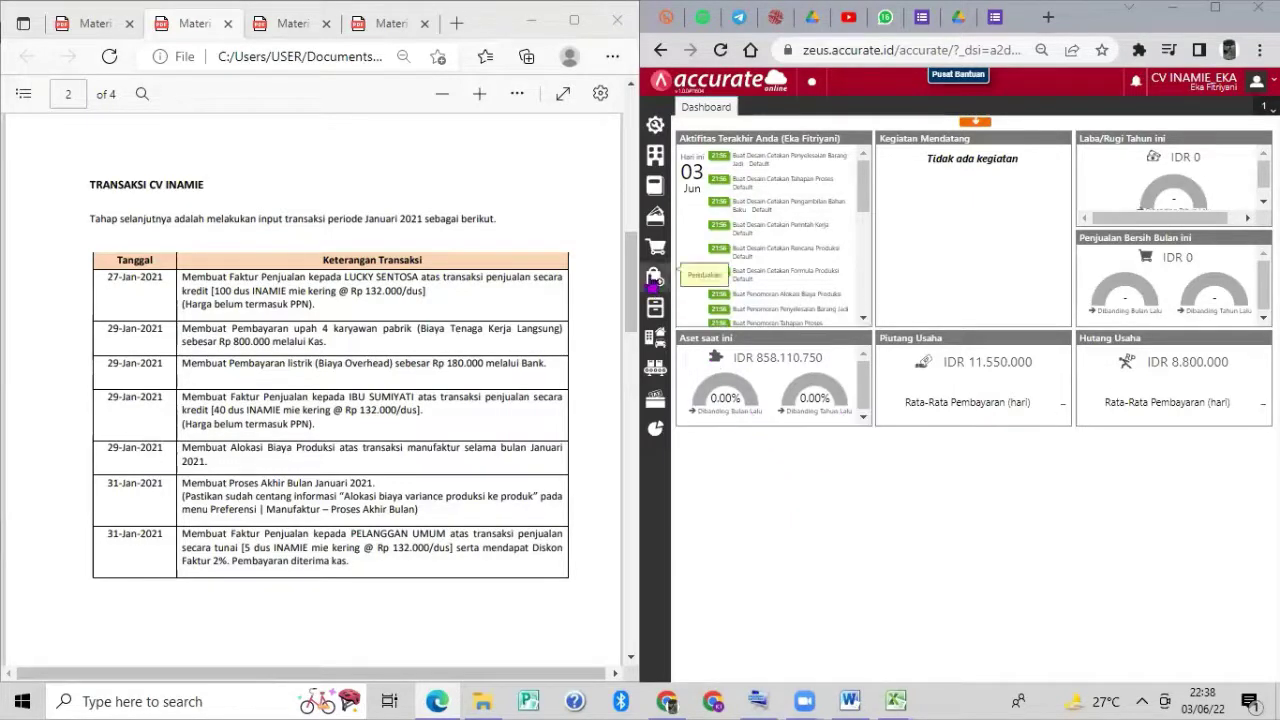
left_click(658, 247)
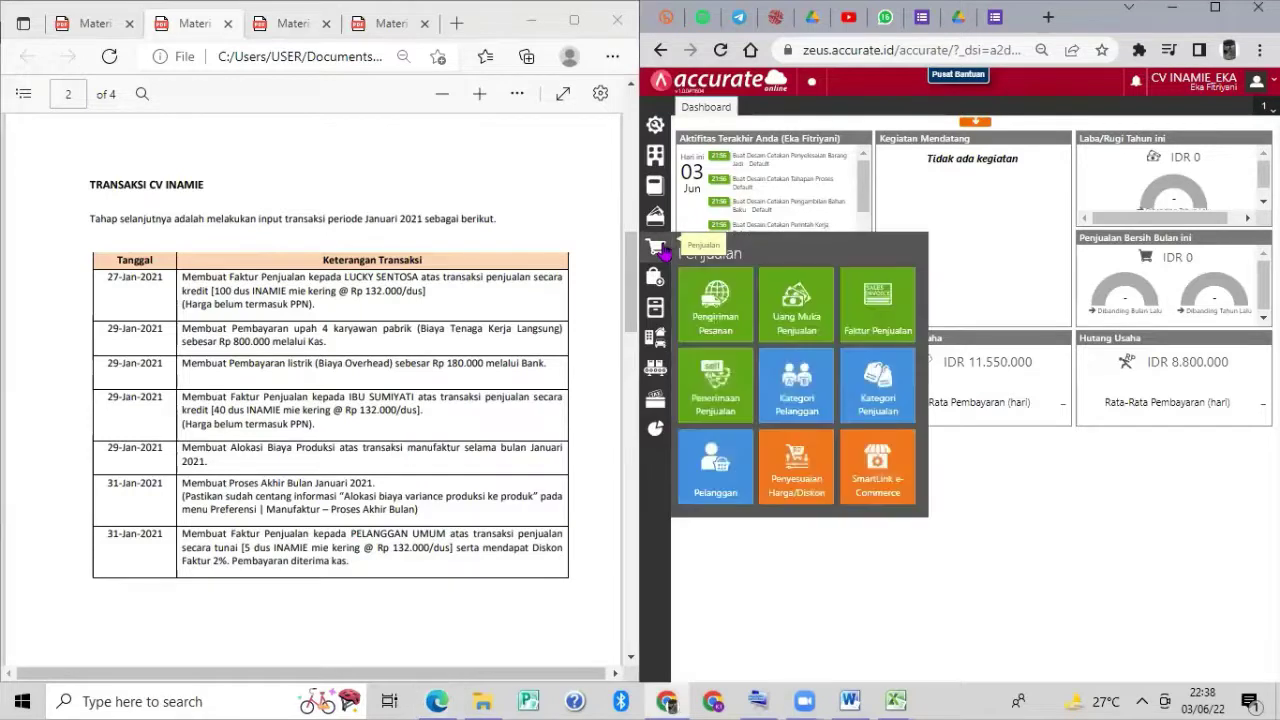
left_click(851, 307)
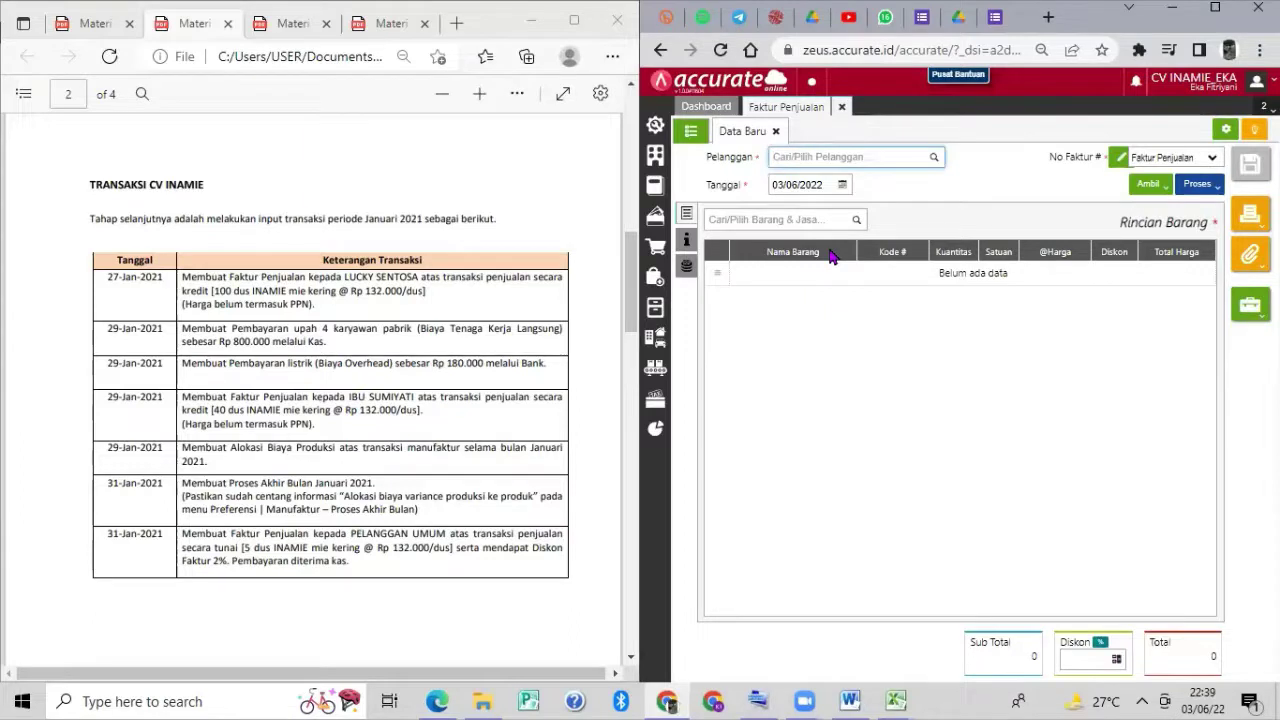
Set the invoice customer to LUCKY SENTOSA and the date to 27/01/2021.
left_click(934, 161)
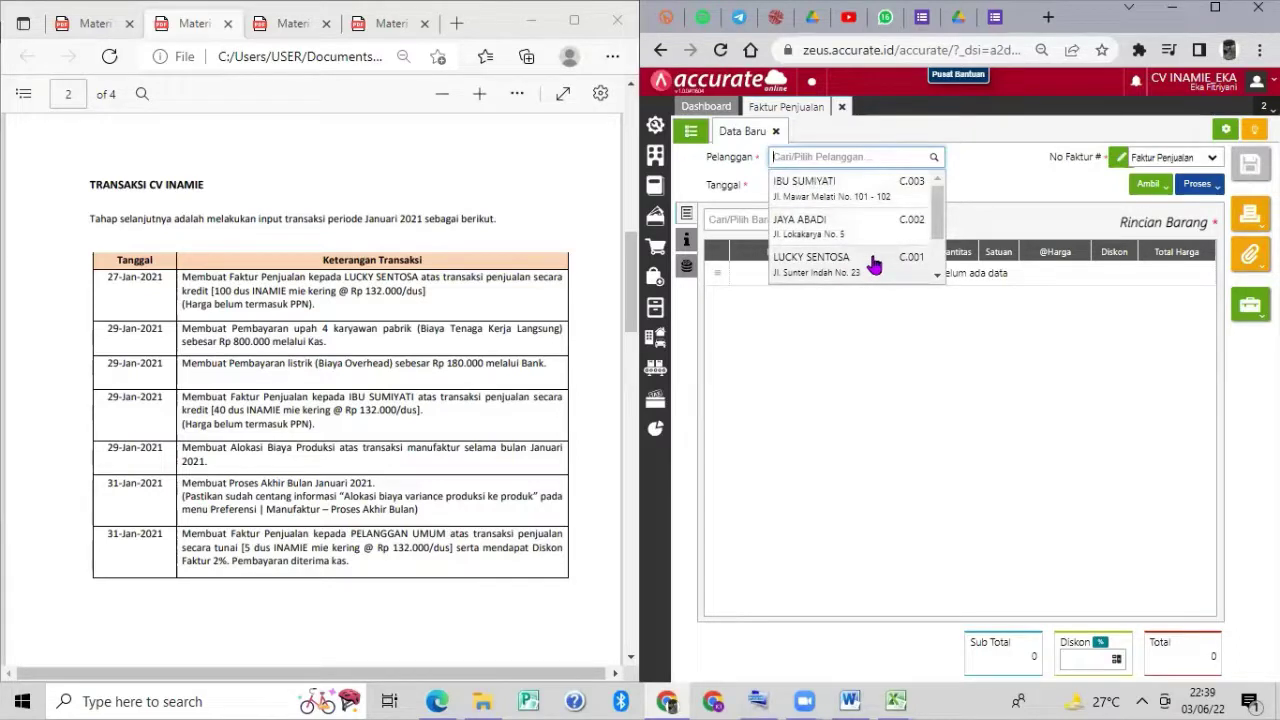
left_click(874, 263)
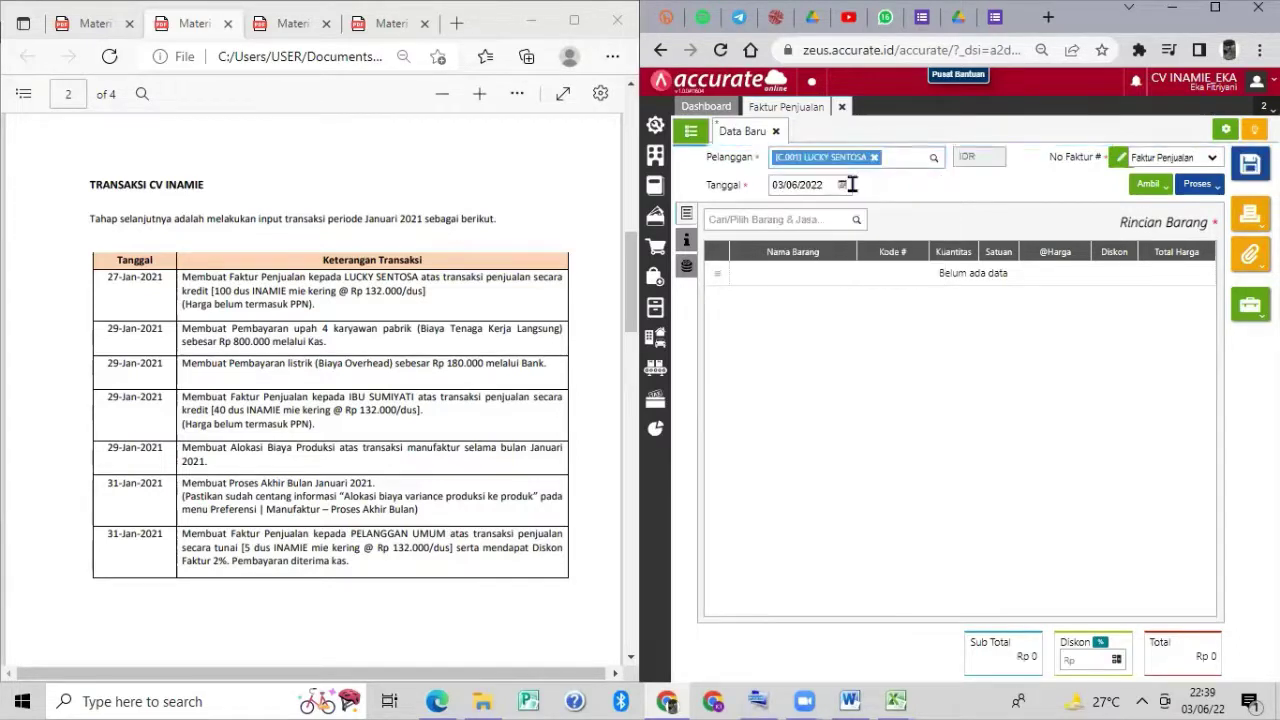
left_click(828, 184)
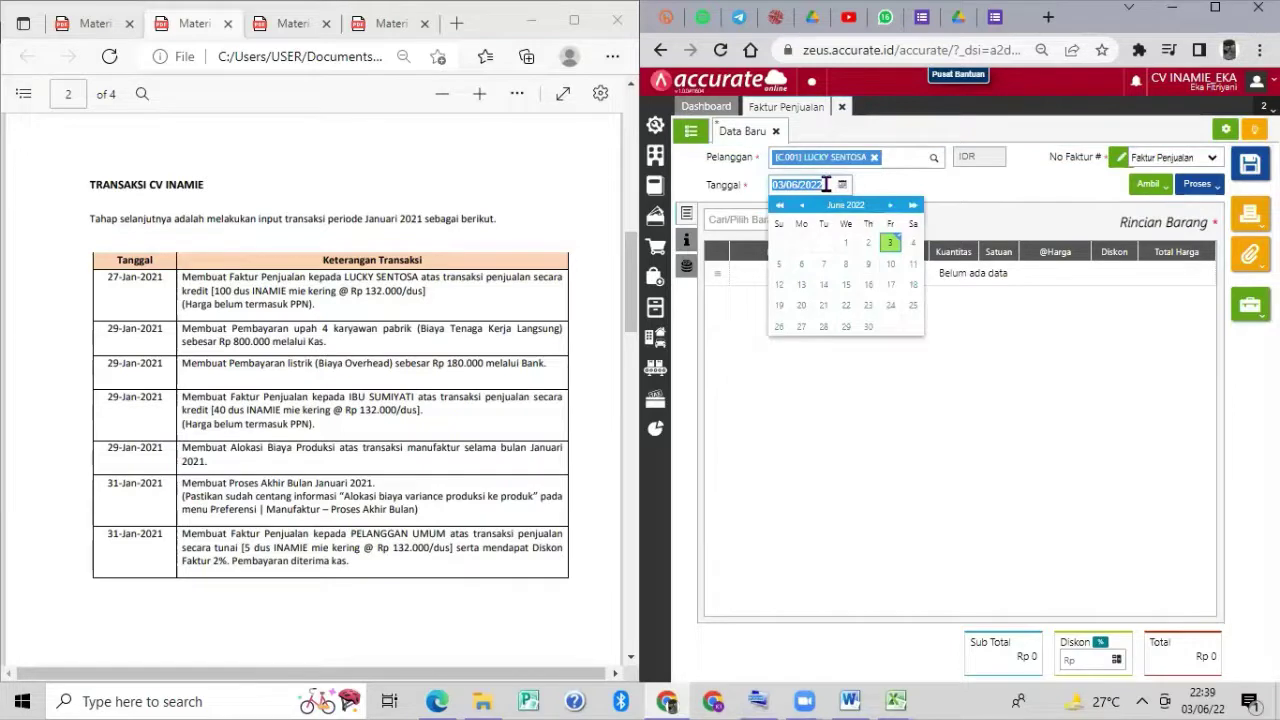
type("27")
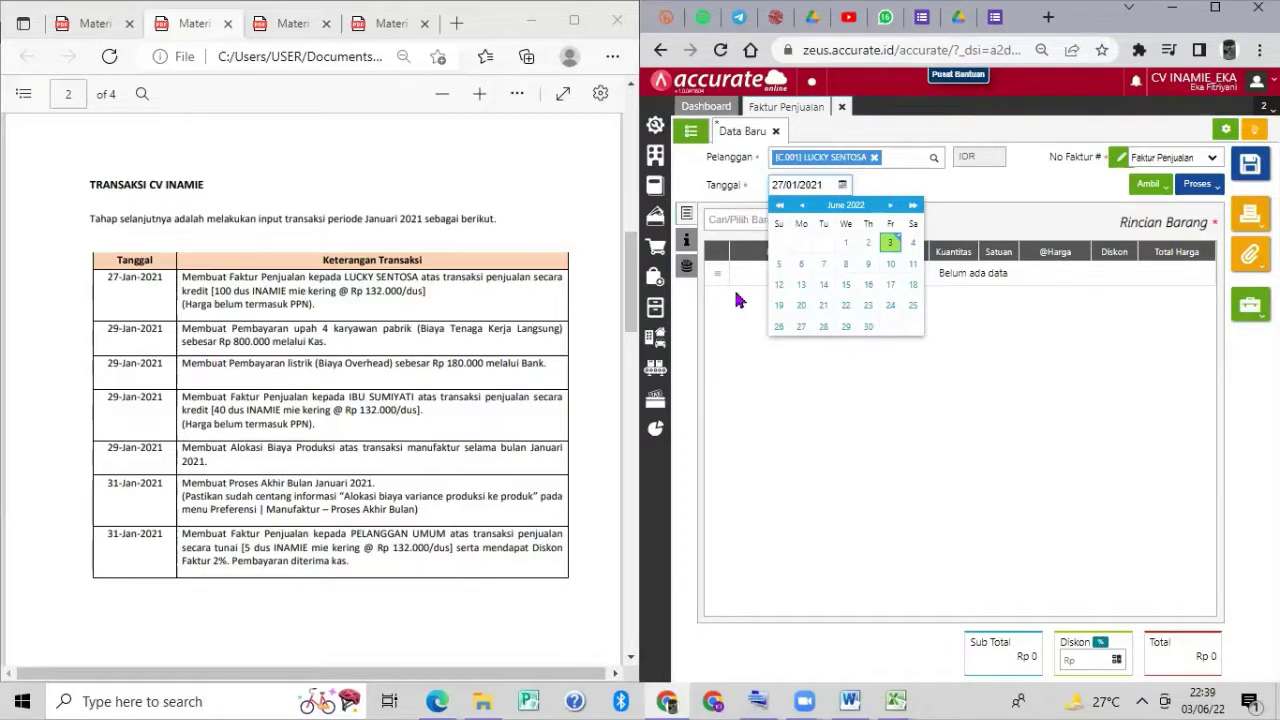
left_click(737, 296)
Add 100 DUS of INAMIE Mie Kering at 132.000 to the invoice.
left_click(856, 220)
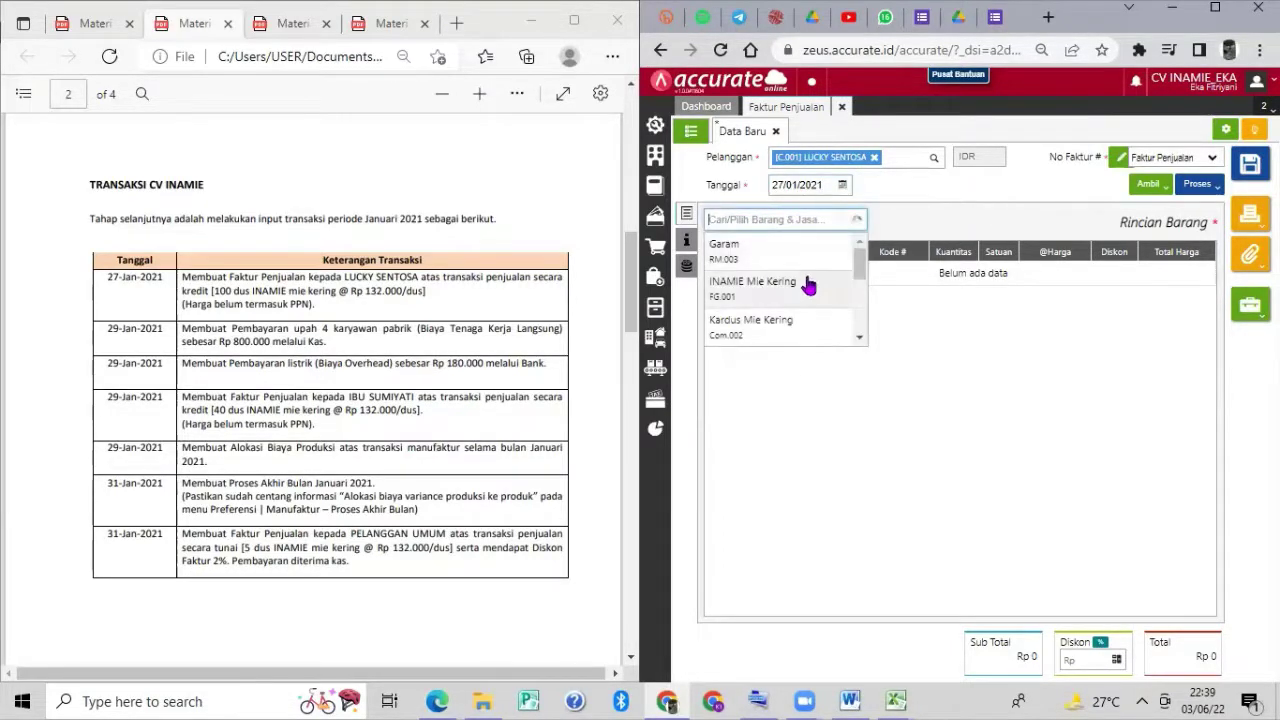
left_click(808, 285)
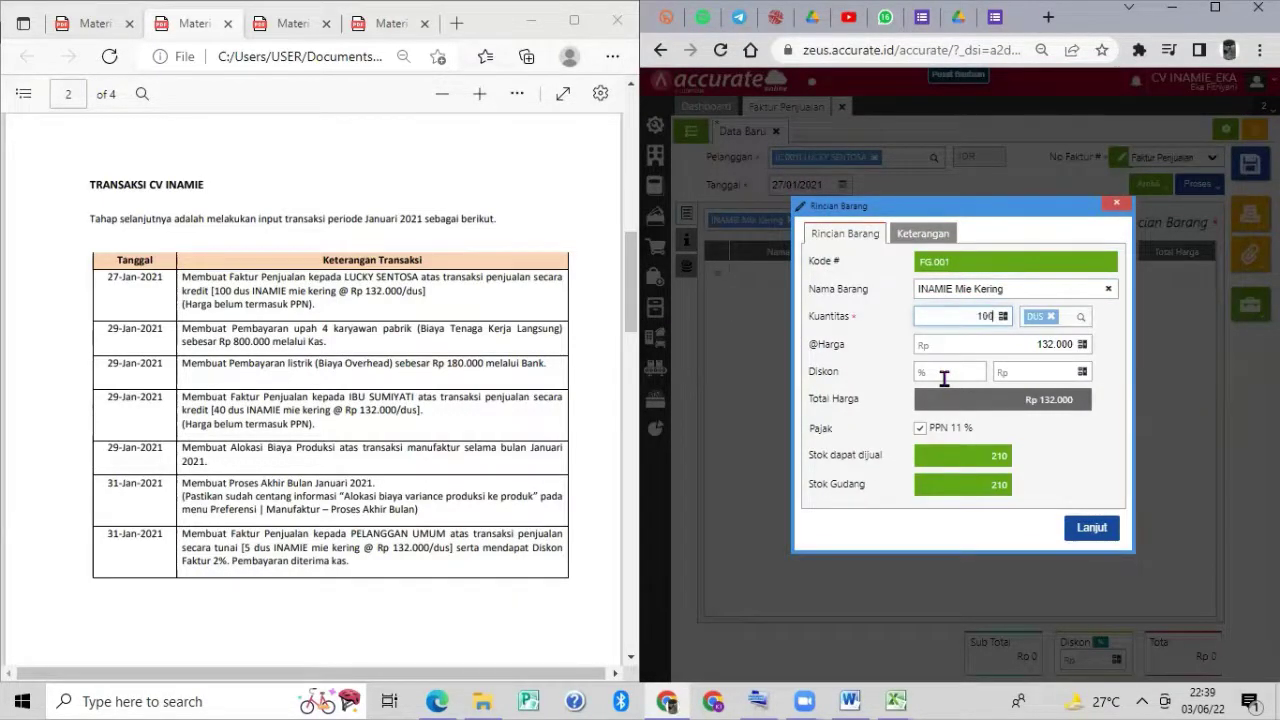
left_click(1034, 345)
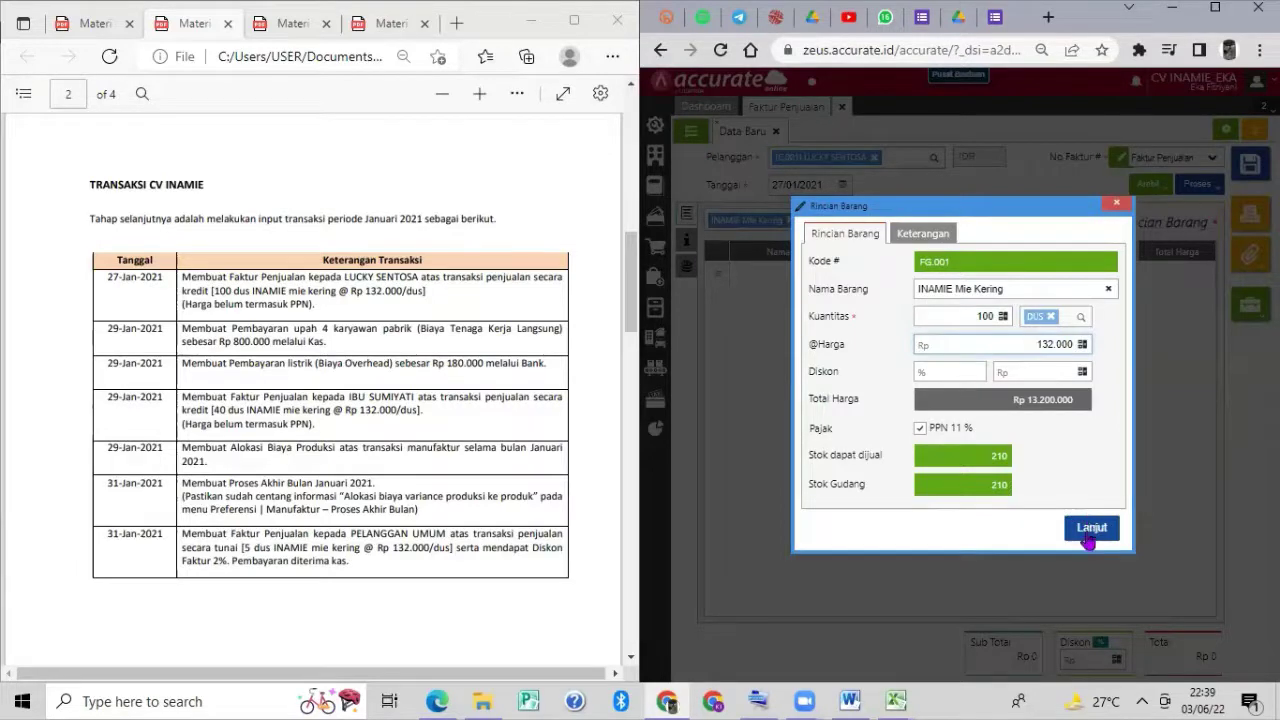
left_click(1090, 530)
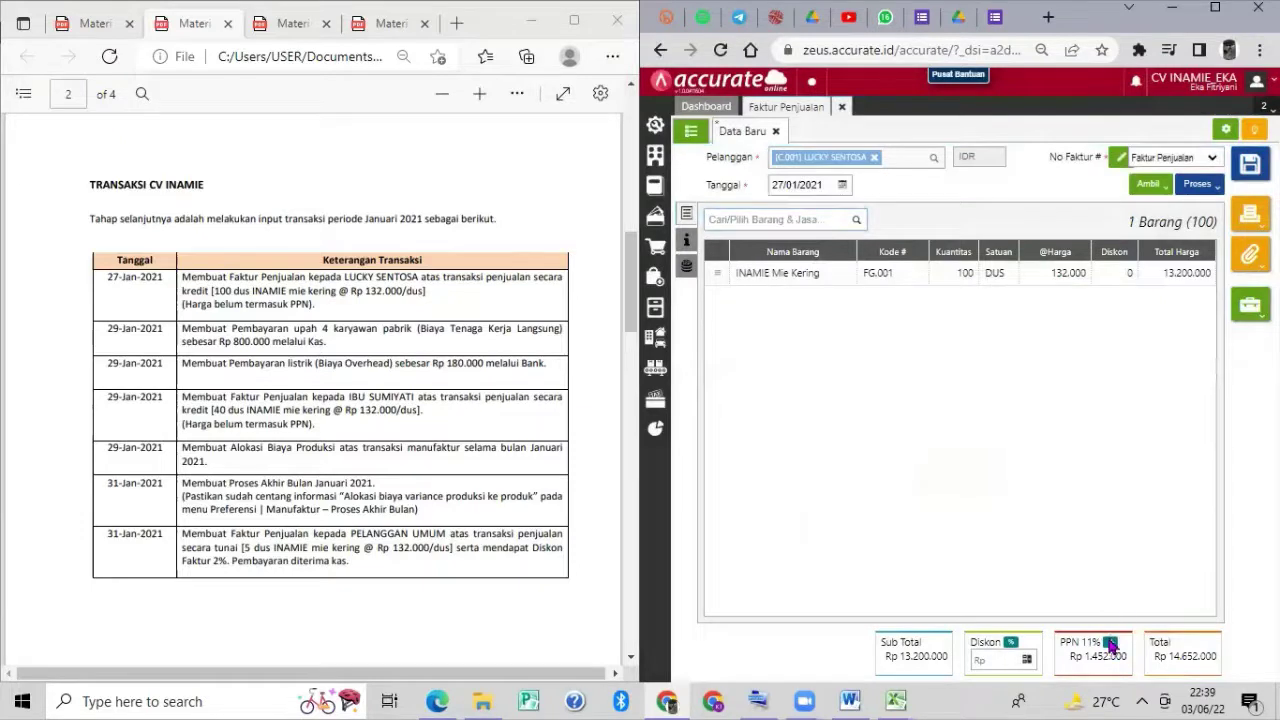
Change the invoice PPN to 10%, save the Rp 14.520.000 invoice, and close it.
left_click(1110, 646)
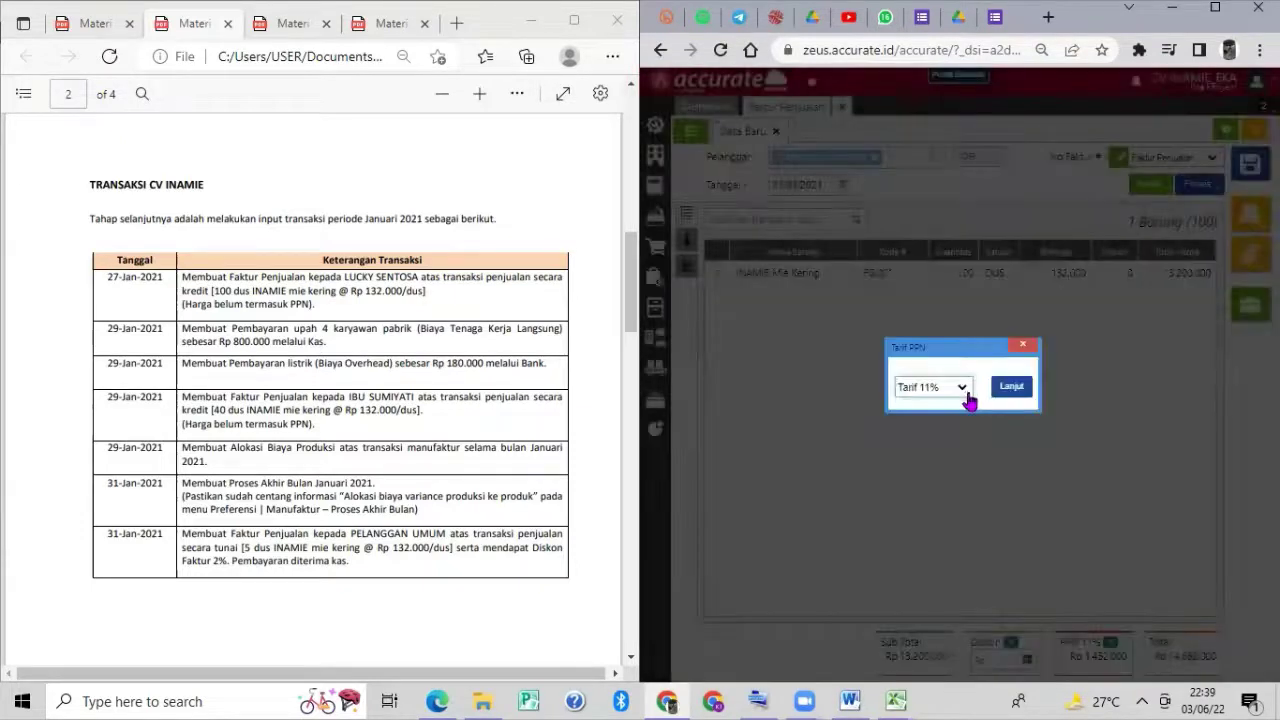
left_click(962, 388)
left_click(950, 405)
left_click(1010, 388)
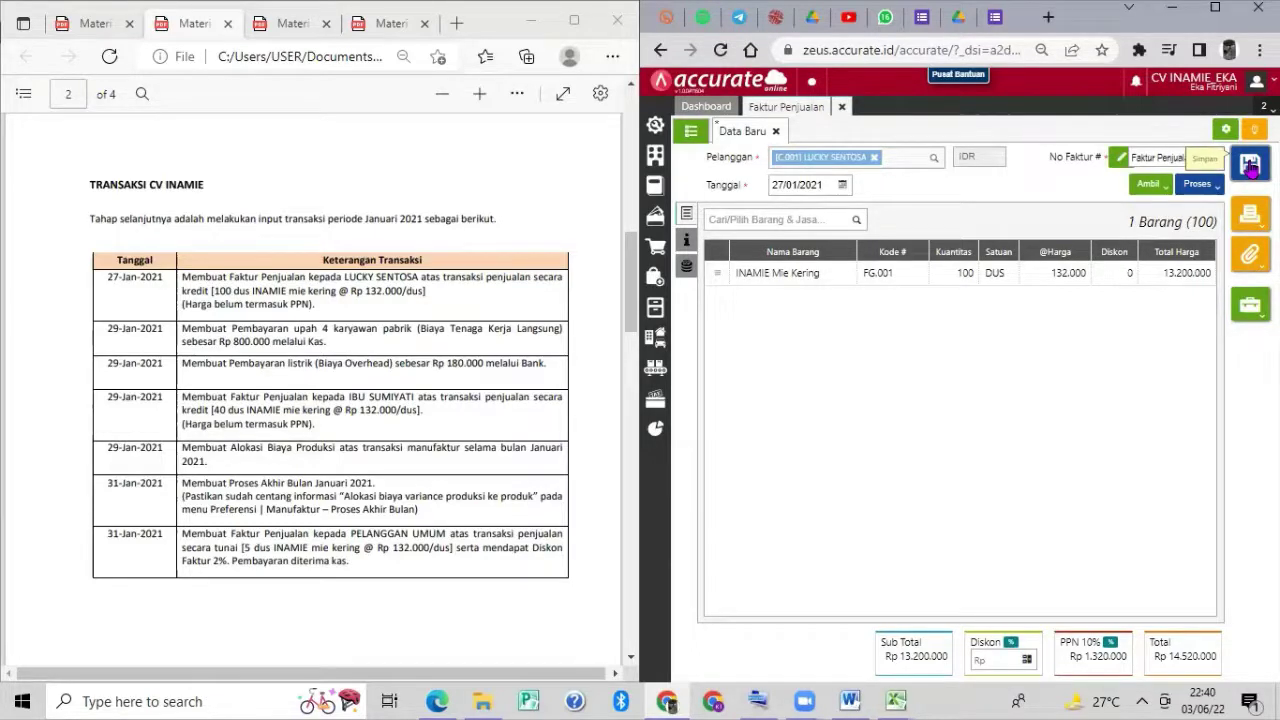
left_click(1250, 167)
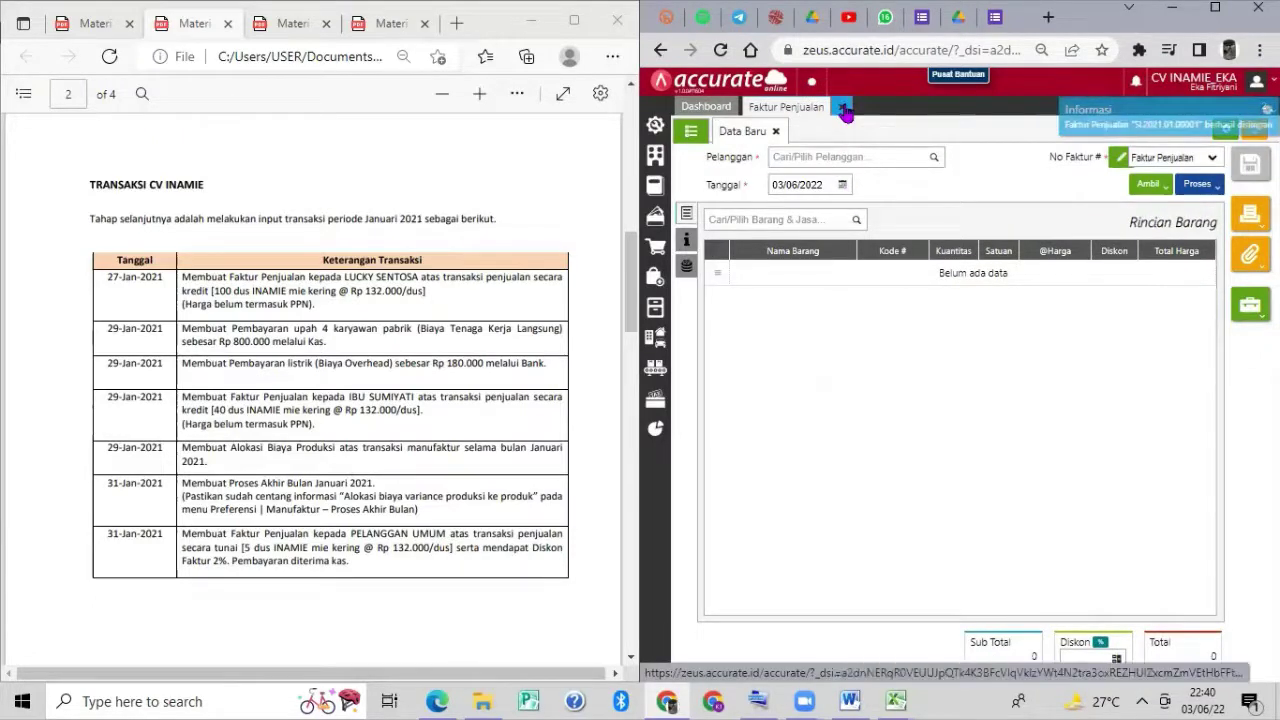
left_click(845, 111)
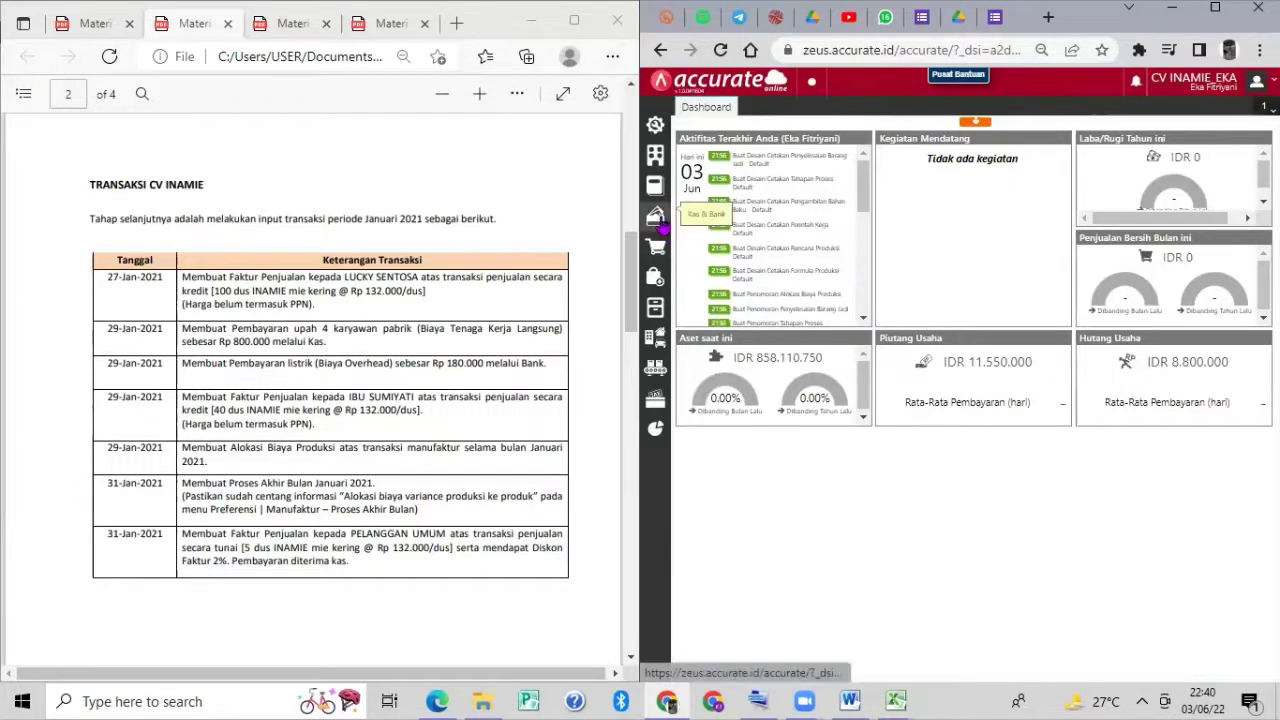
Start a new Pembayaran paid from Kas, dated 29/01/2021.
left_click(668, 230)
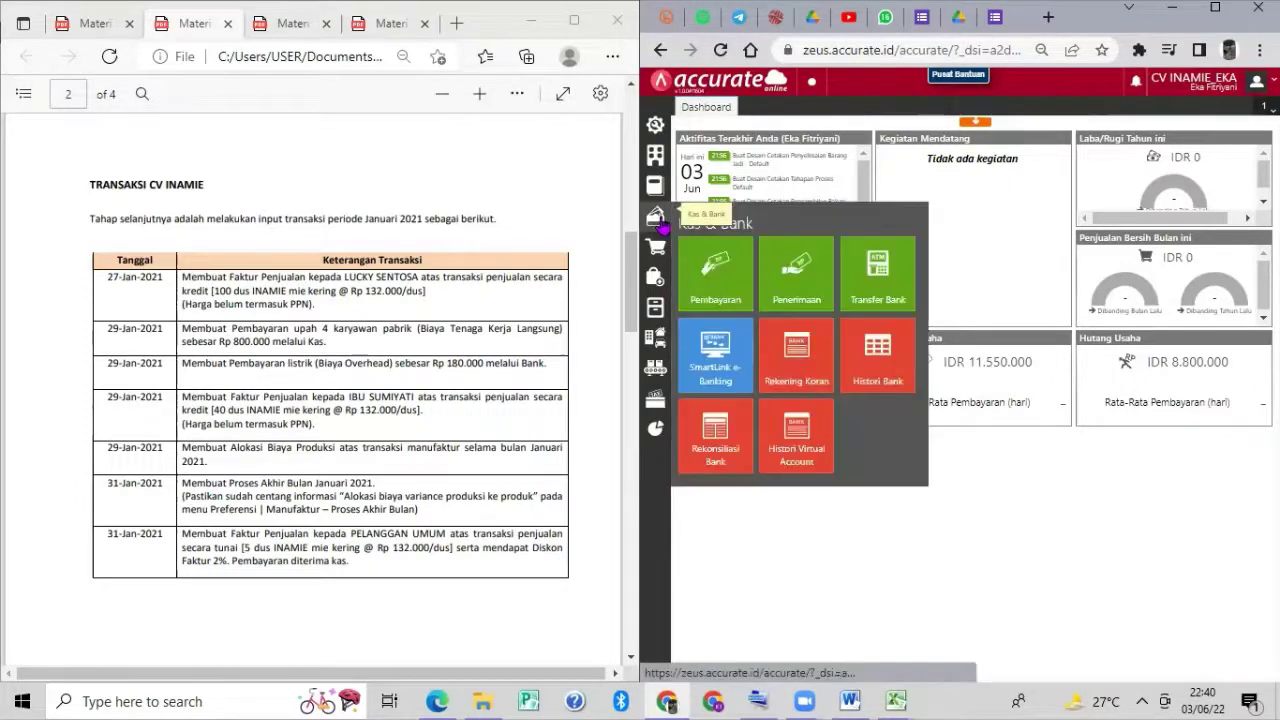
left_click(714, 291)
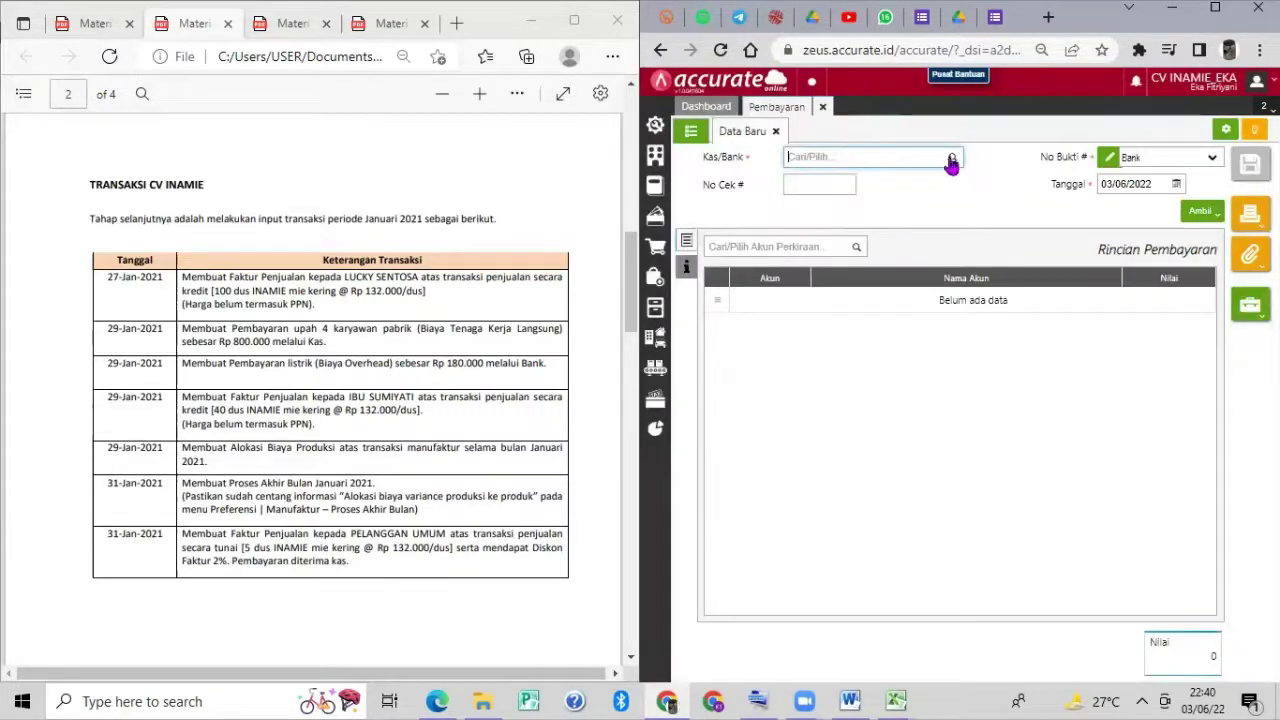
left_click(951, 162)
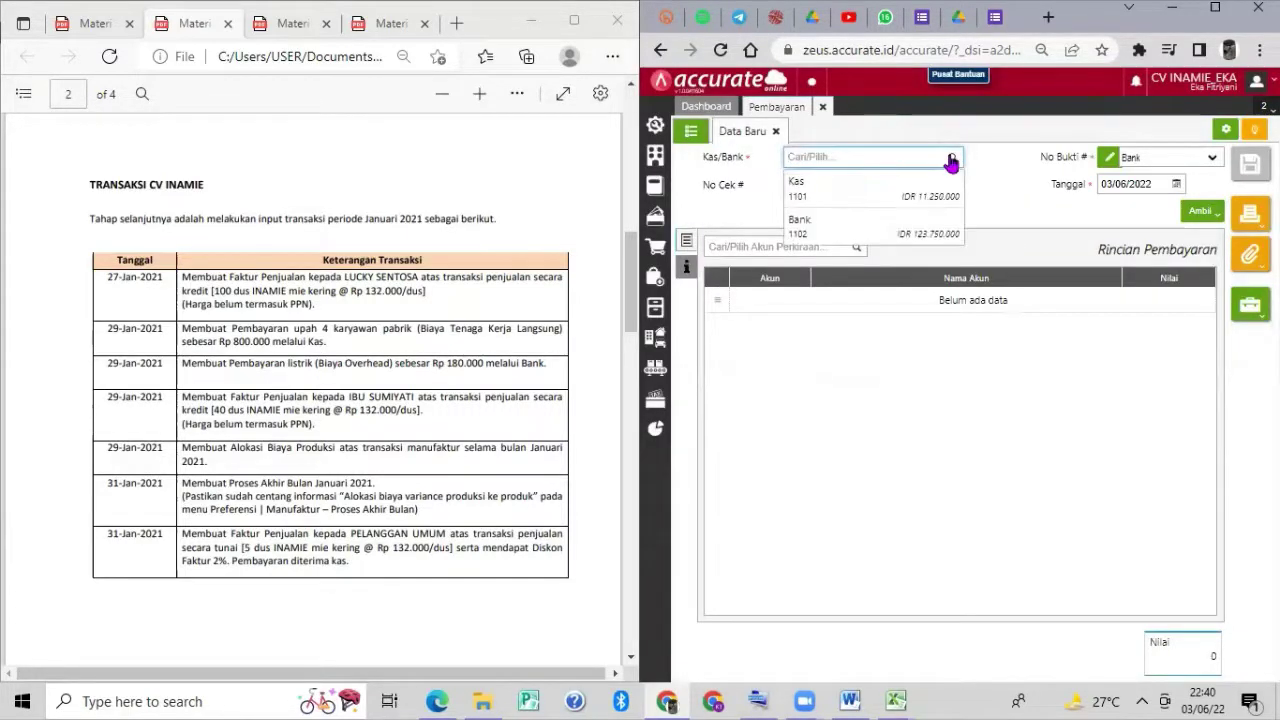
left_click(894, 196)
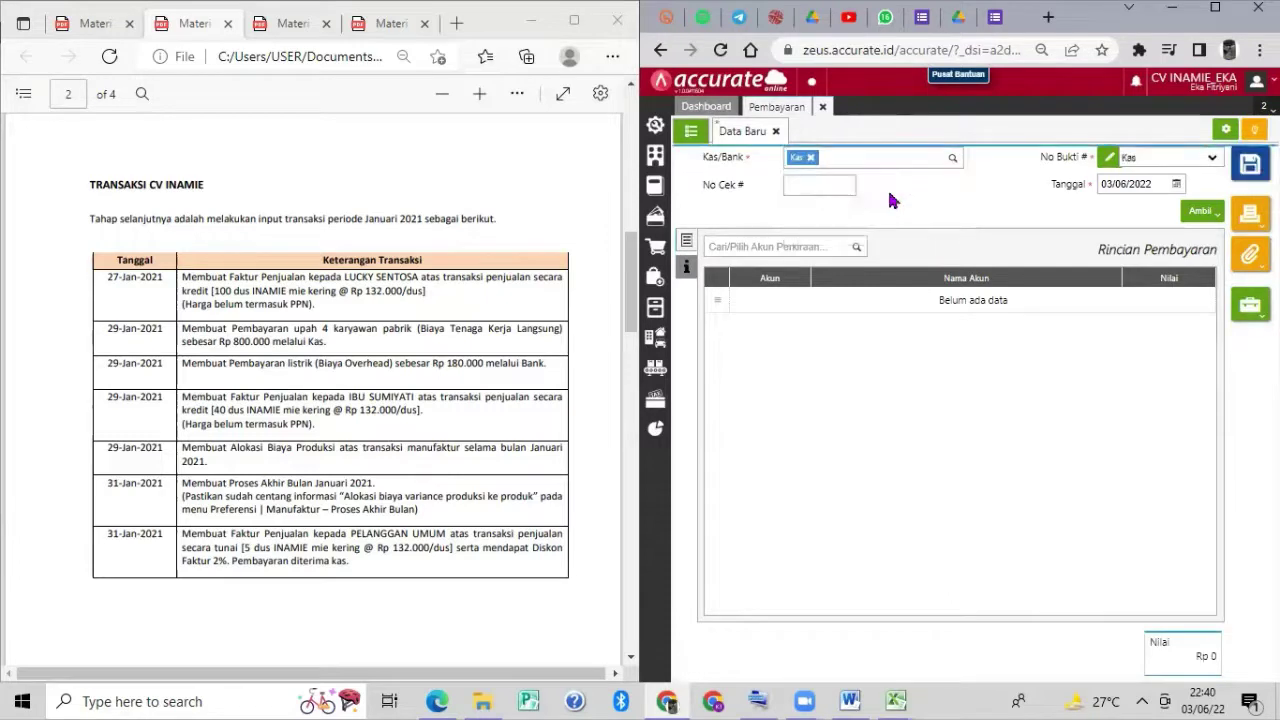
left_click(1140, 186)
type("29/")
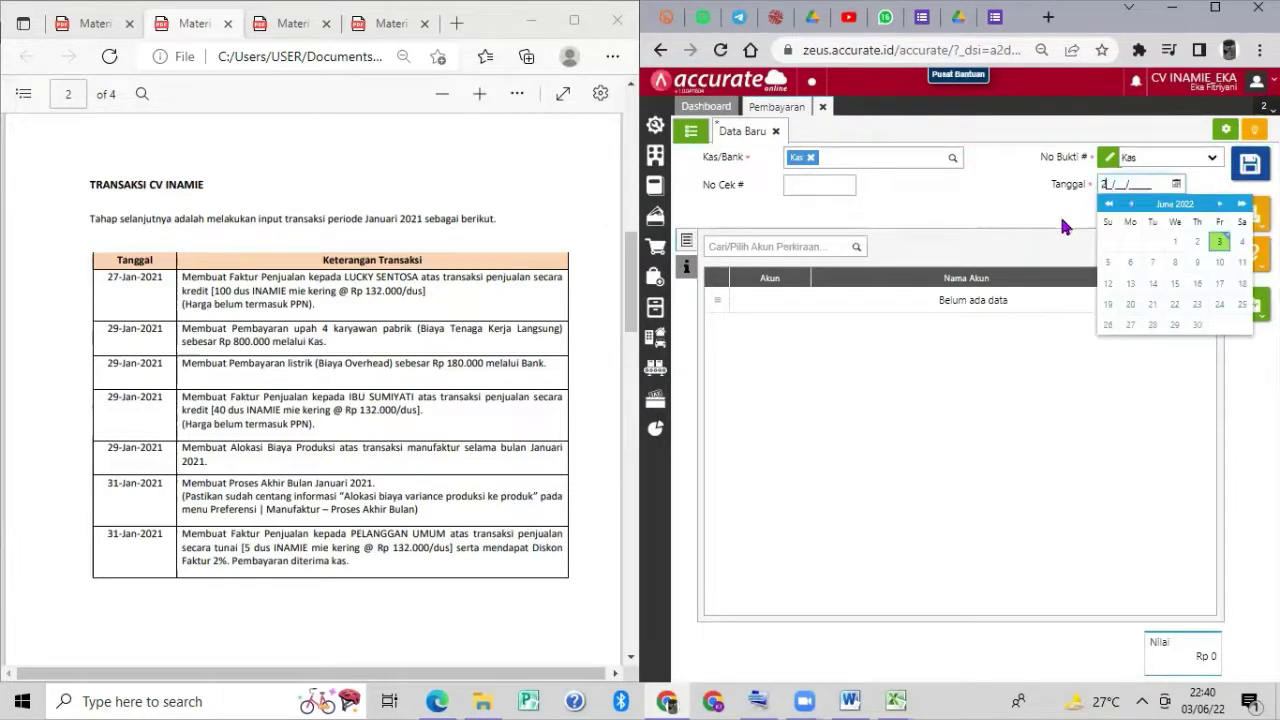
type("01/2021")
Search the account list for 'biaya te' to find Biaya Tenaga Kerja Langsung.
left_click(857, 250)
left_click(857, 250)
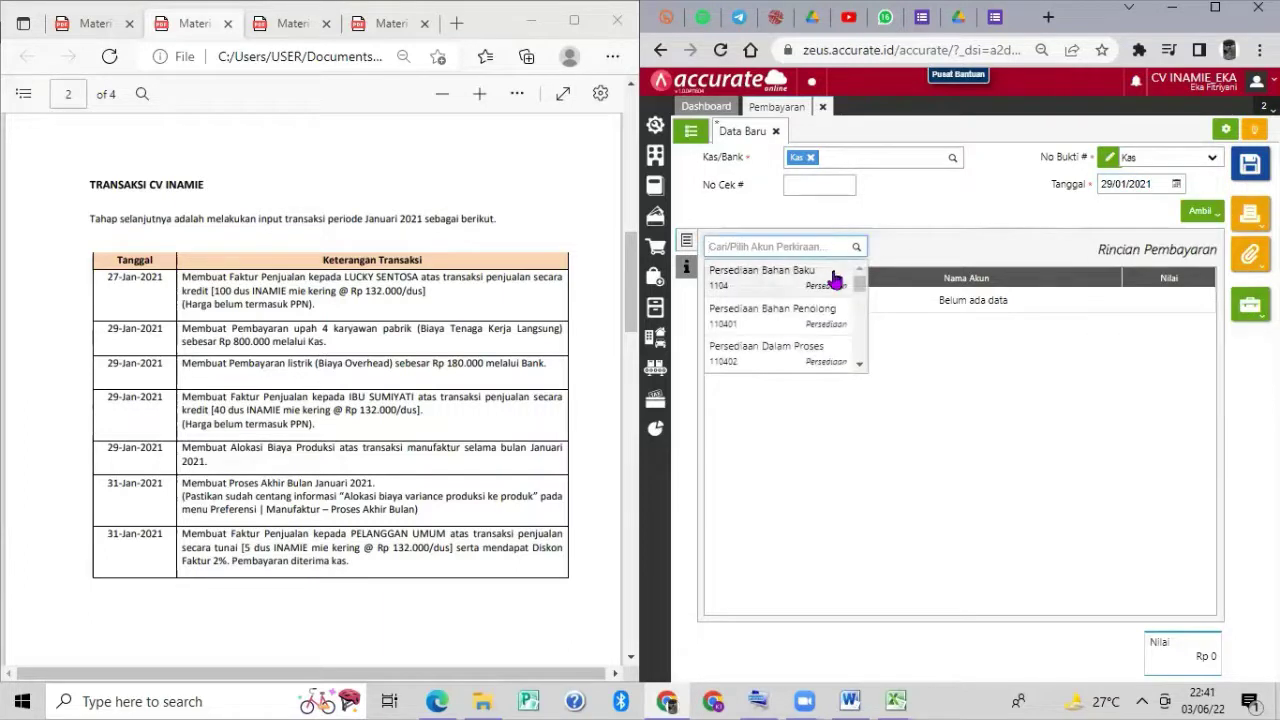
scroll(800, 322, "down", 2)
scroll(799, 324, "down", 4)
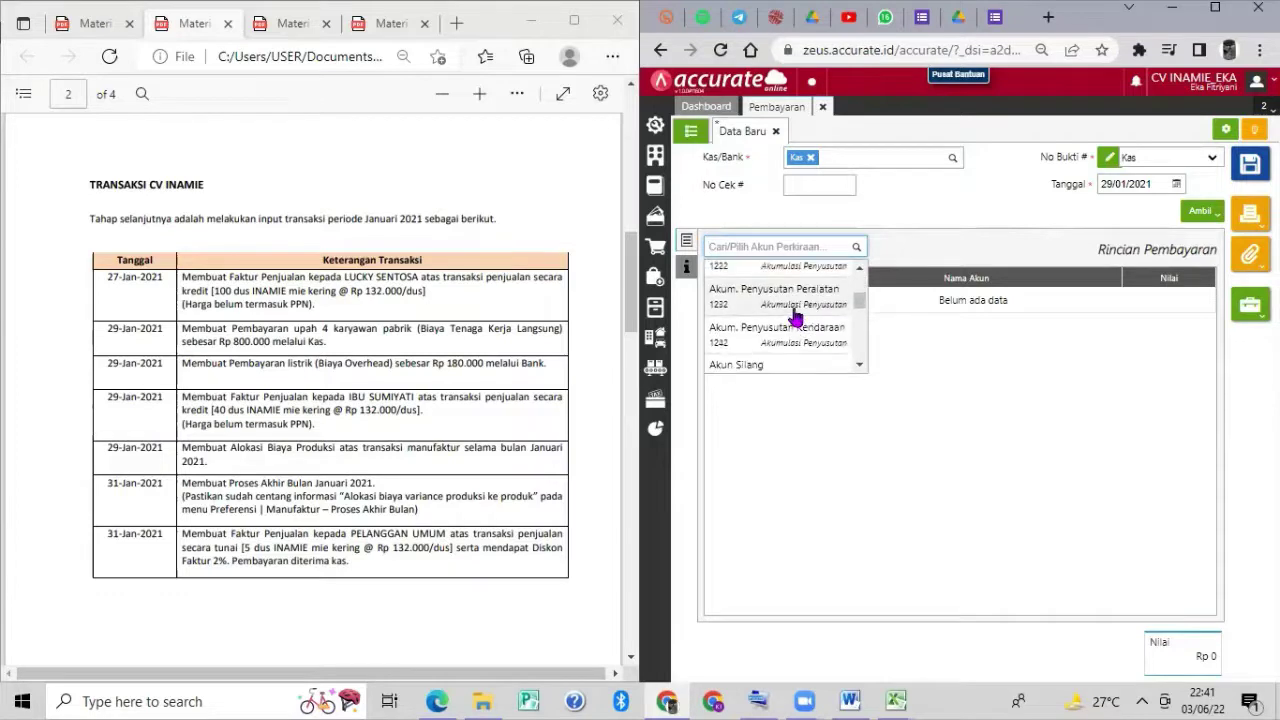
scroll(797, 316, "up", 6)
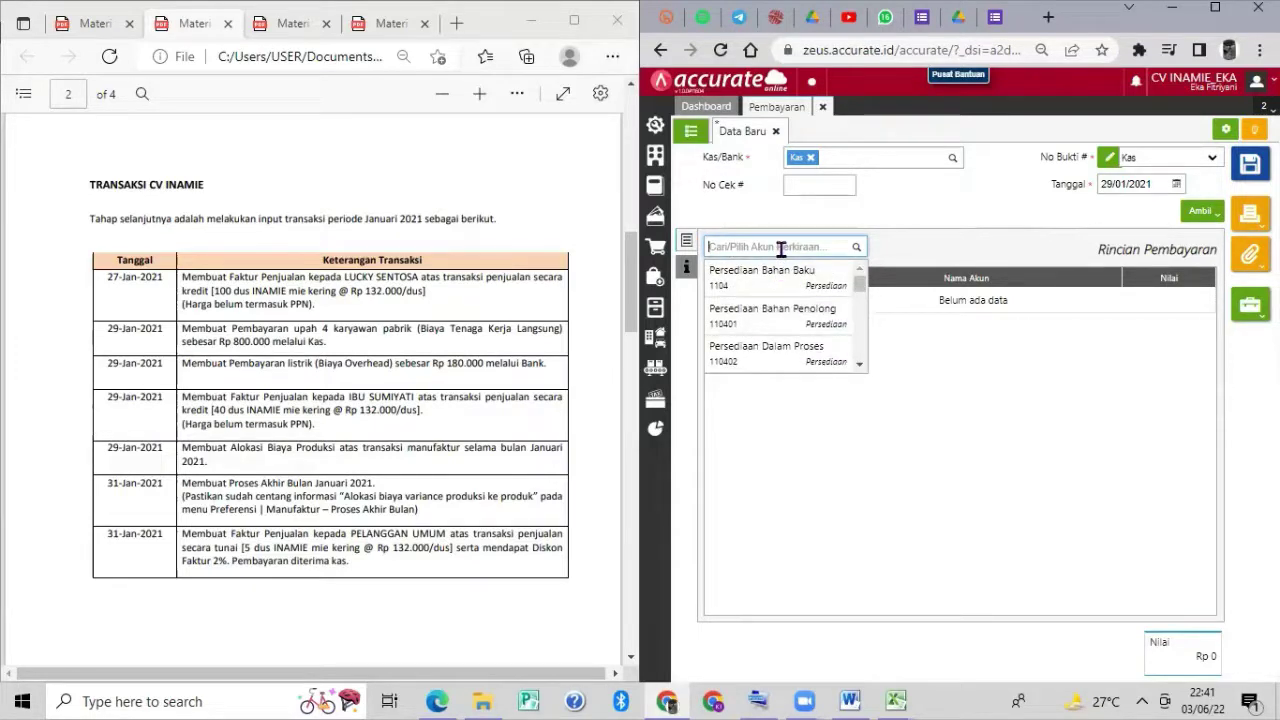
type("biya")
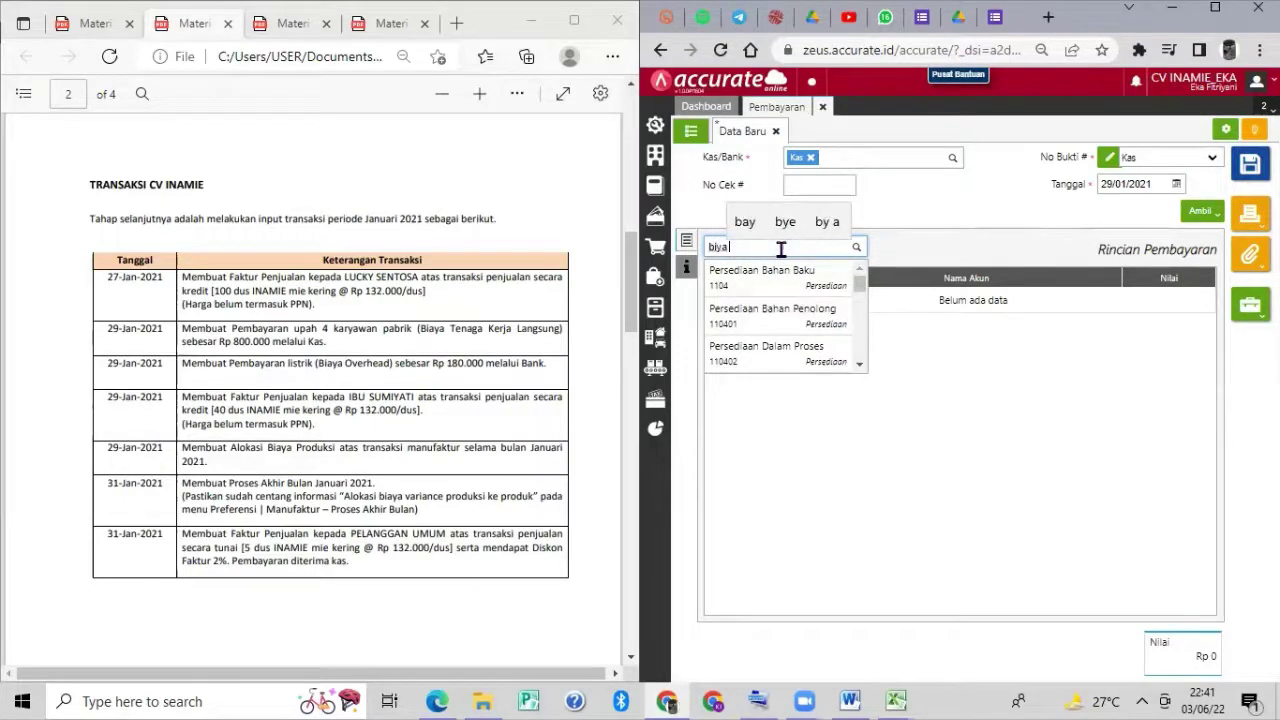
key("BackSpace")
key("BackSpace")
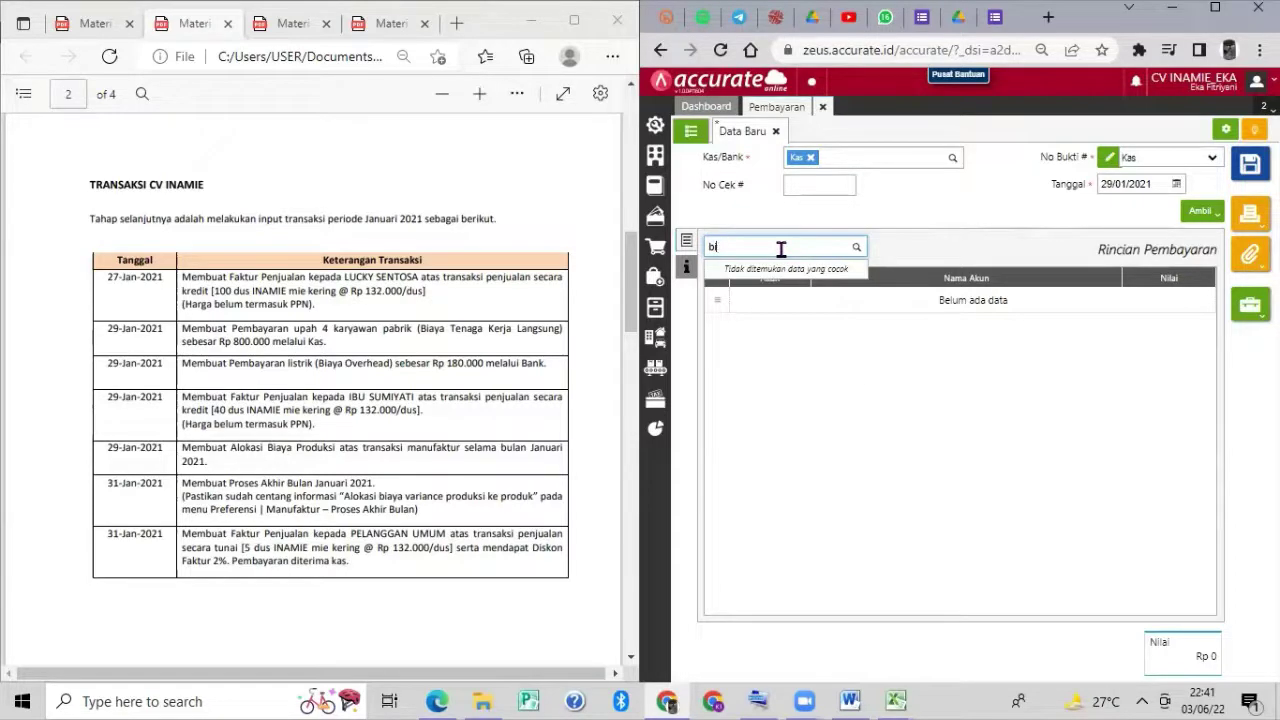
type("aya te")
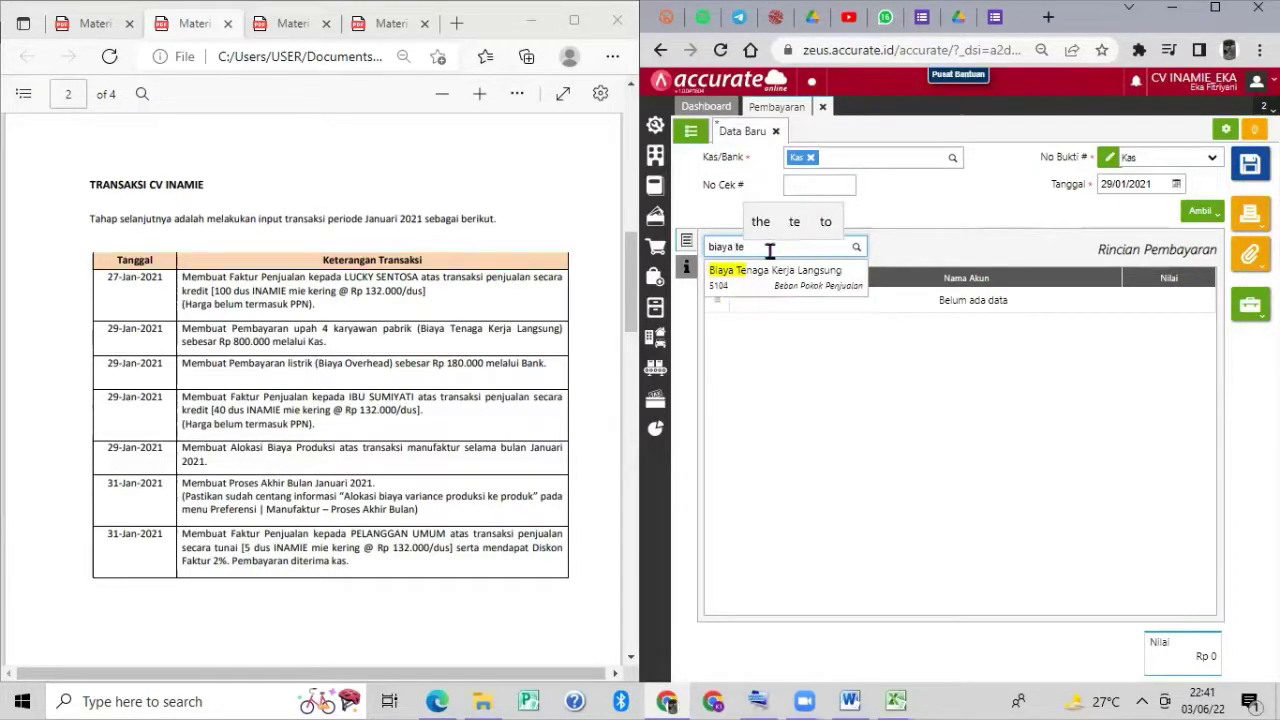
Add account 5104 Biaya Tenaga Kerja Langsung at 800.000 and open the Catatan field.
left_click(772, 282)
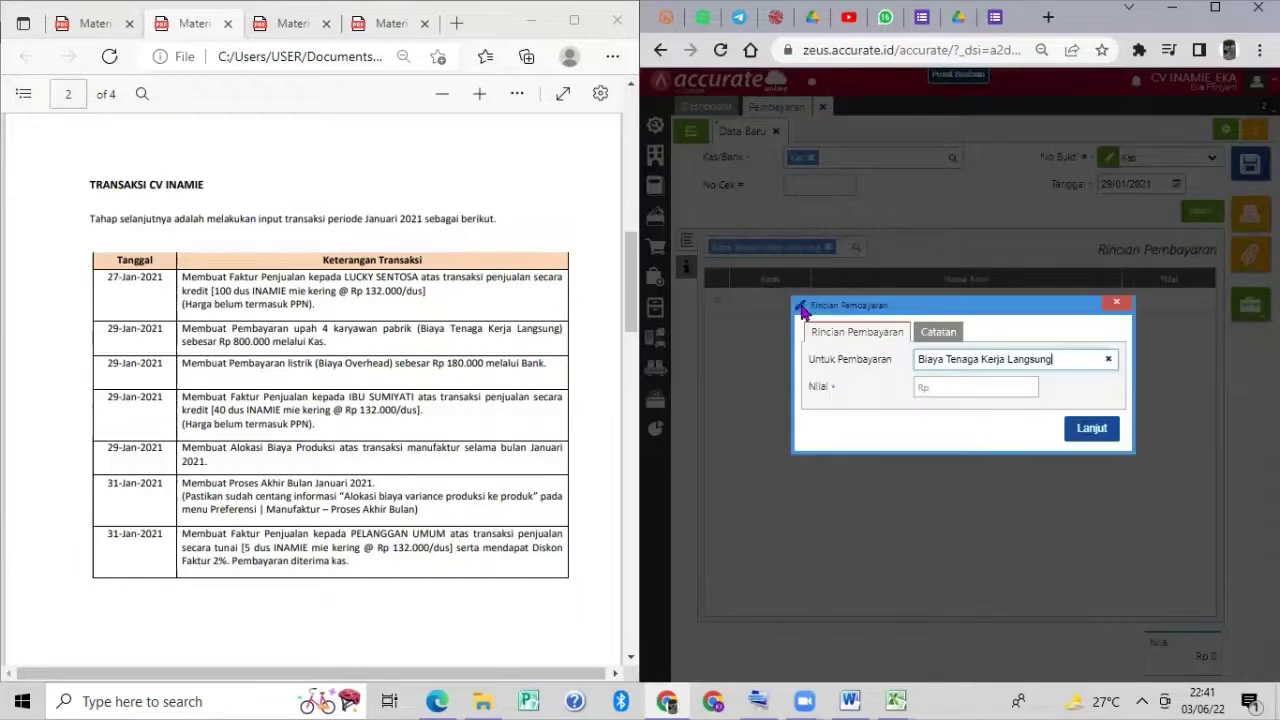
left_click(950, 381)
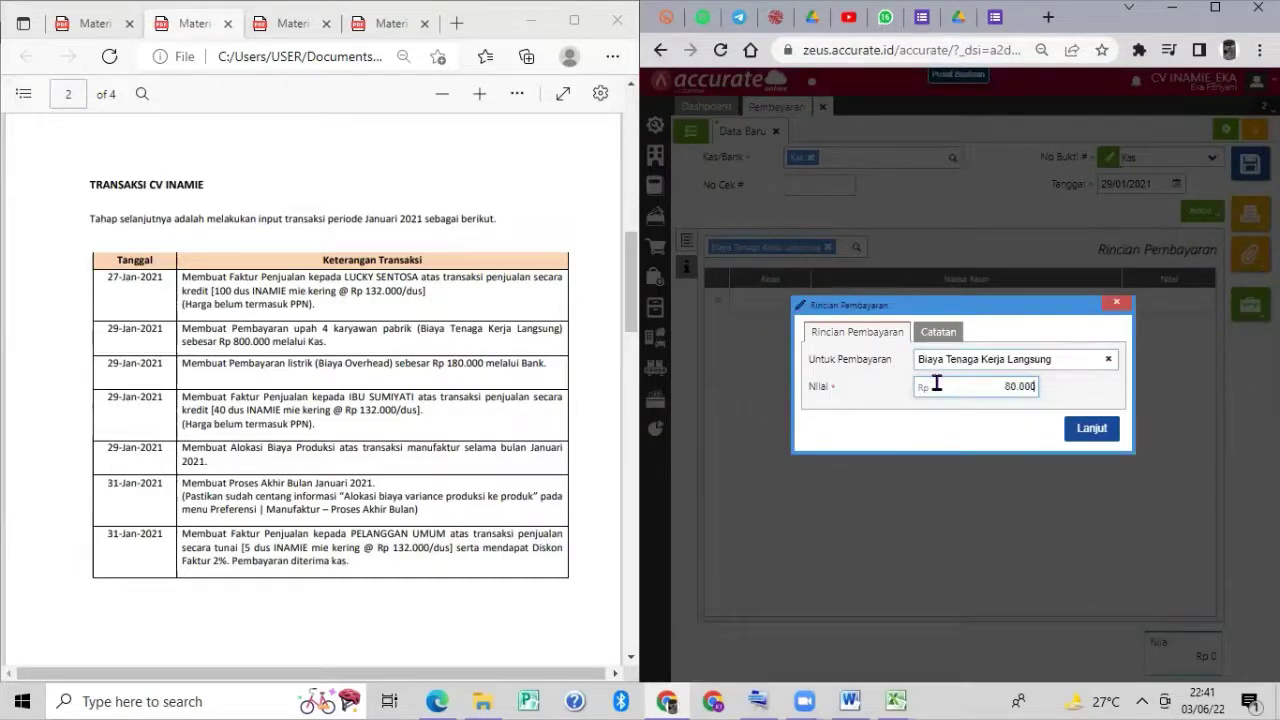
left_click(1092, 429)
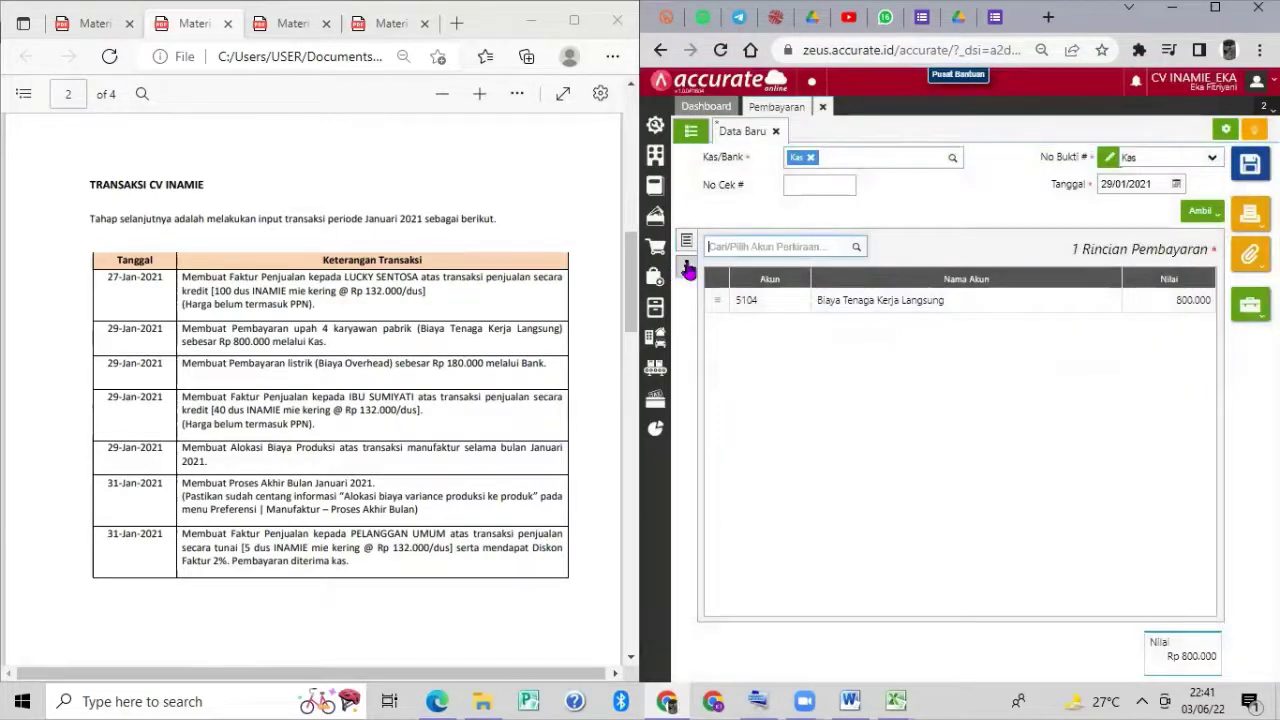
left_click(686, 267)
left_click(837, 302)
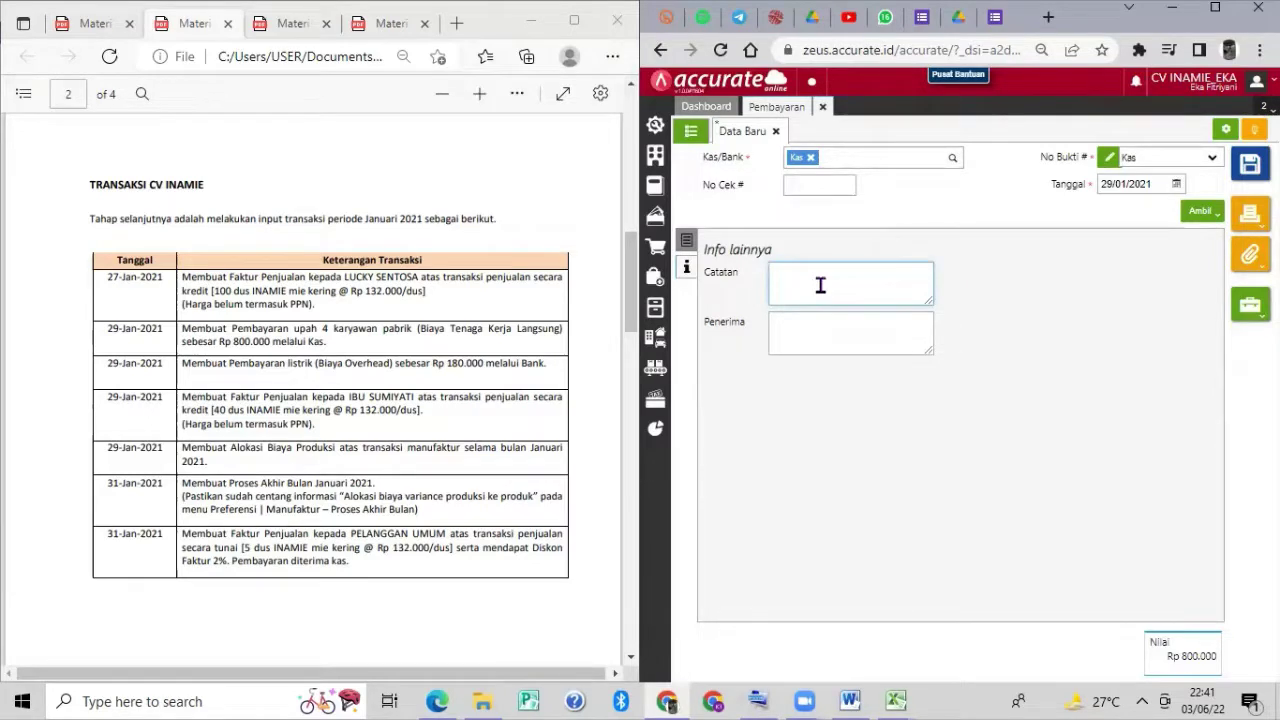
Enter the note 'Pembayaran Upah 4 Karyawan Pabrik' and save the Rp 800.000 payment.
type("Pembayaran Up")
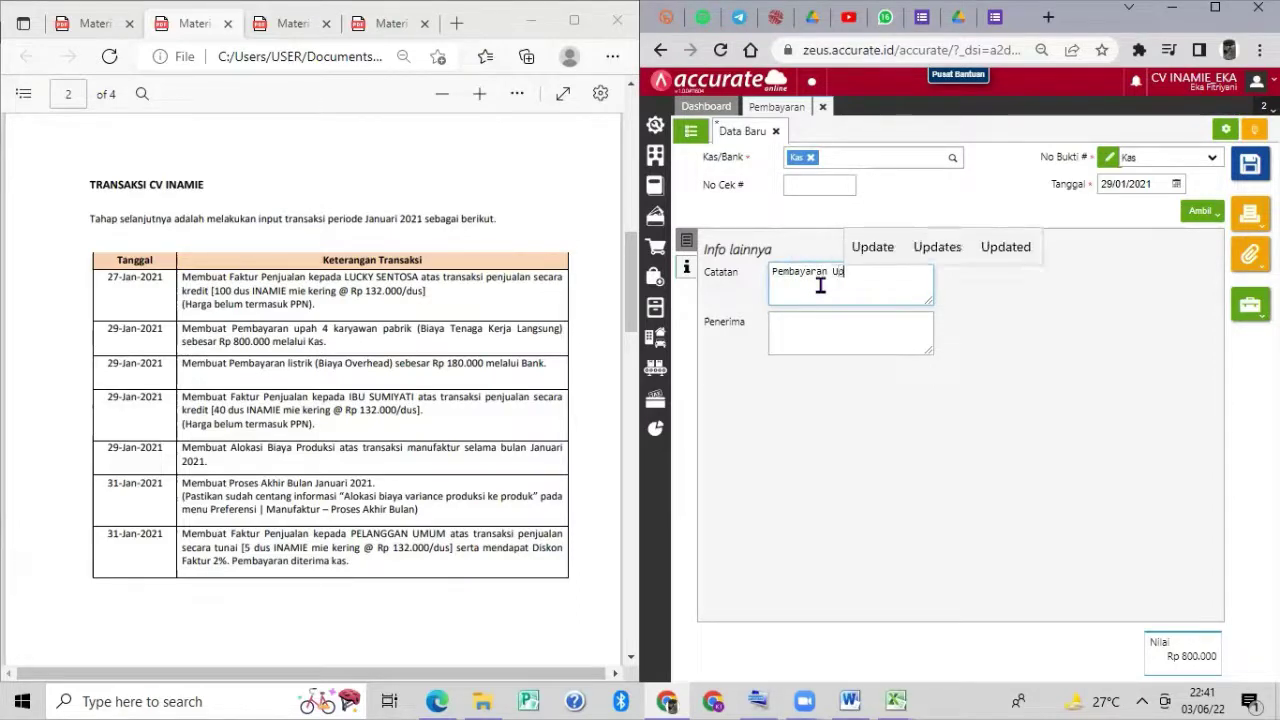
type("ah")
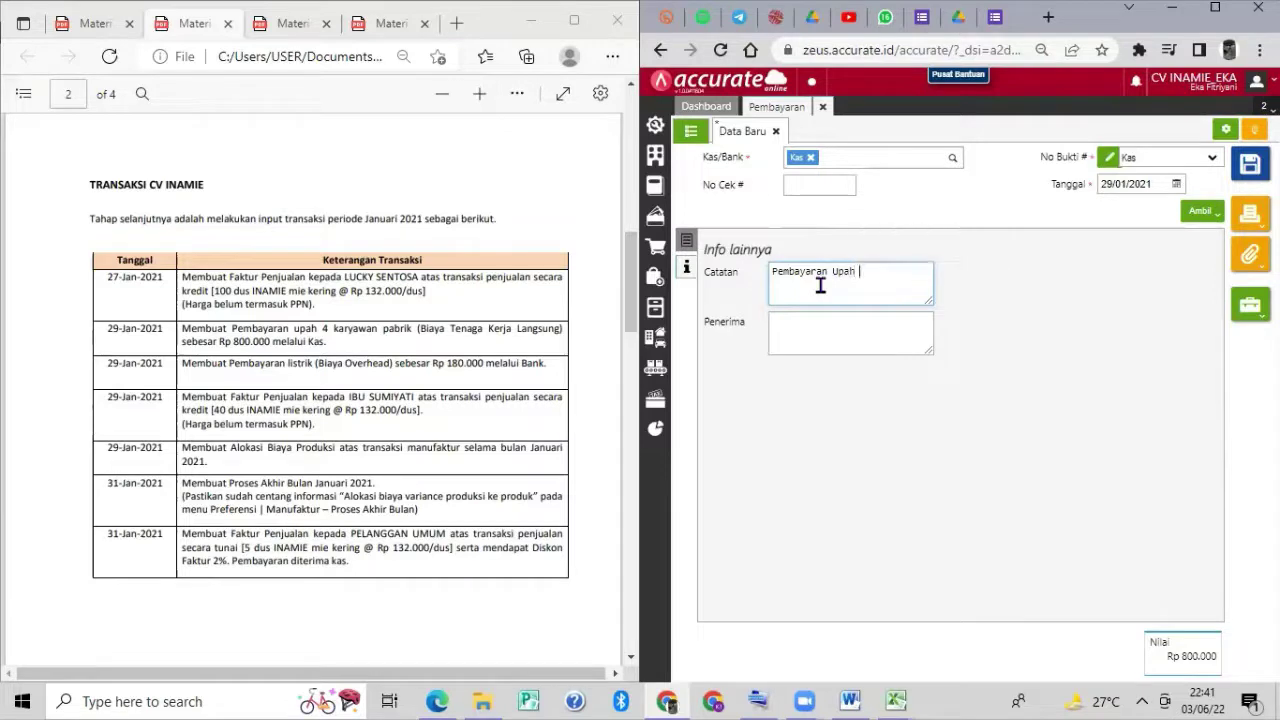
type(" 4 ka")
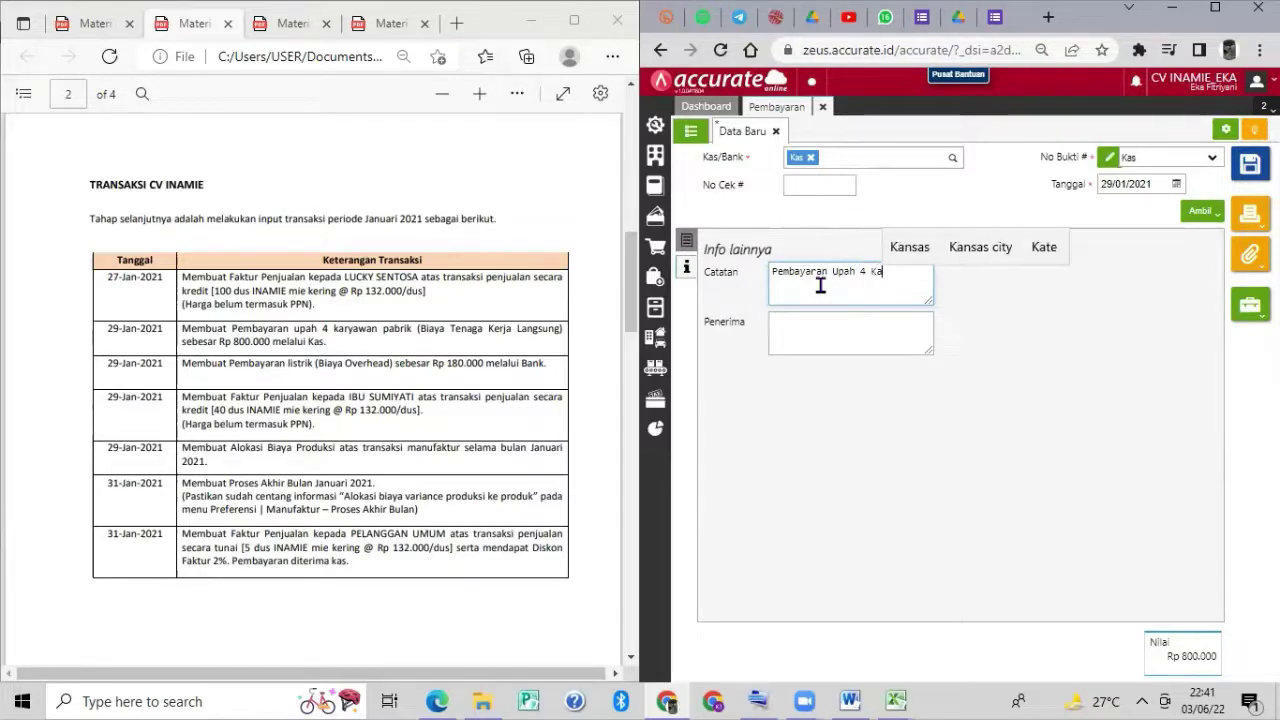
type("r")
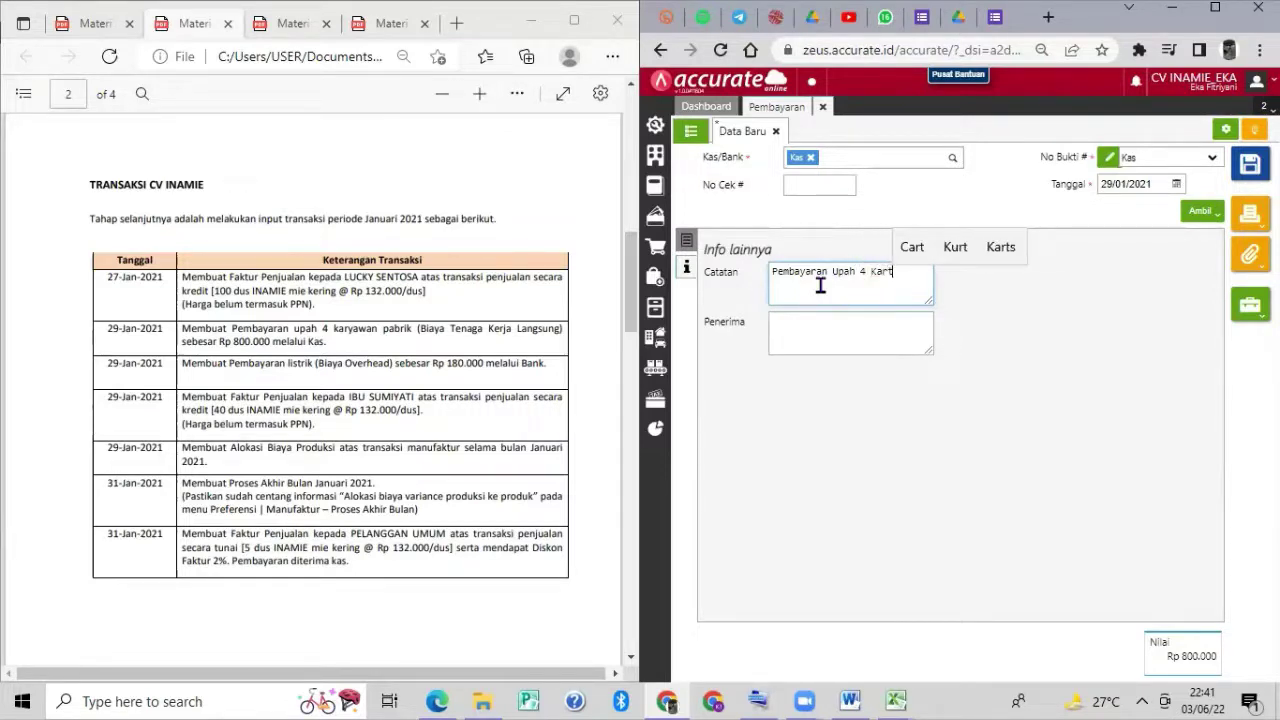
type("yawan ")
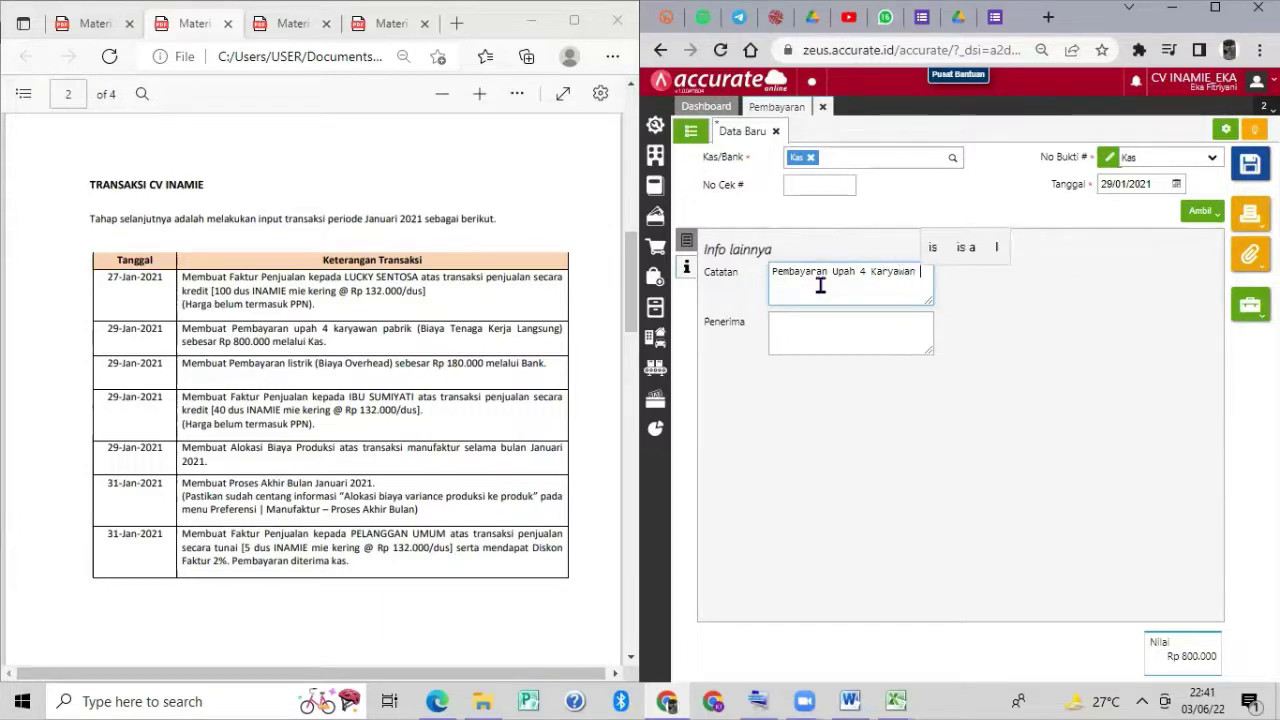
type("pABRIK")
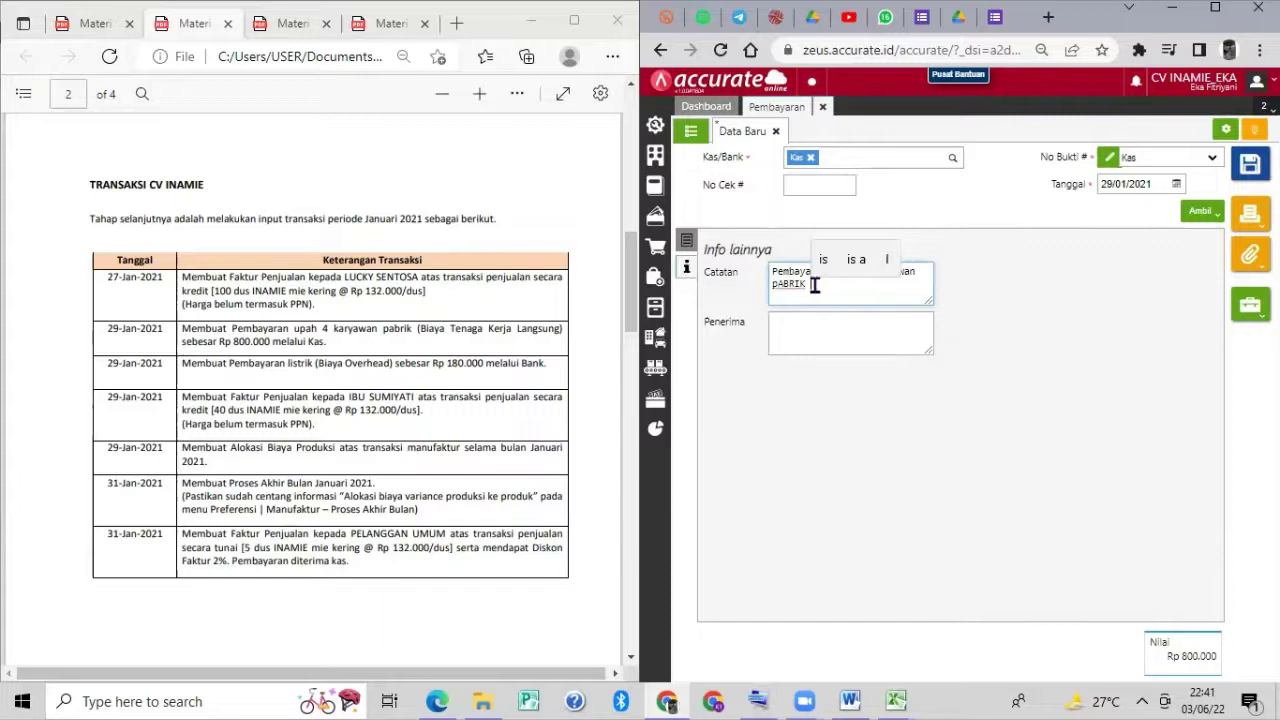
key("BackSpace")
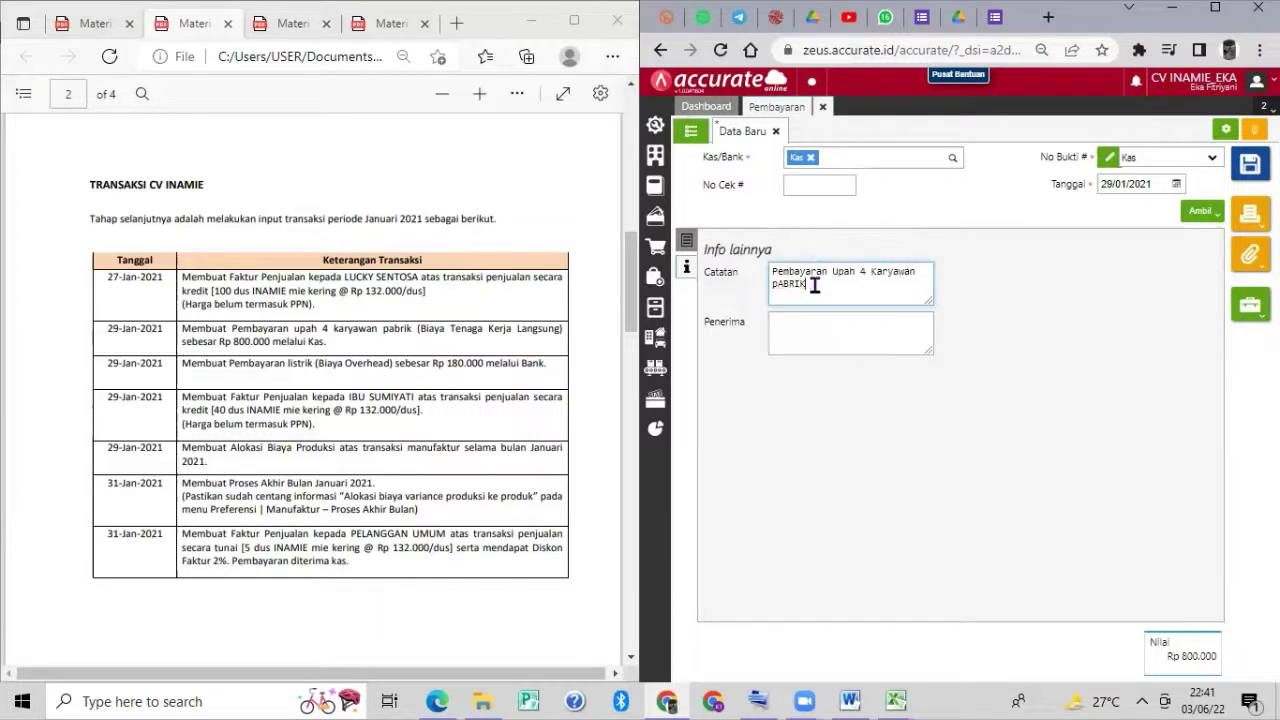
type("Pabrik")
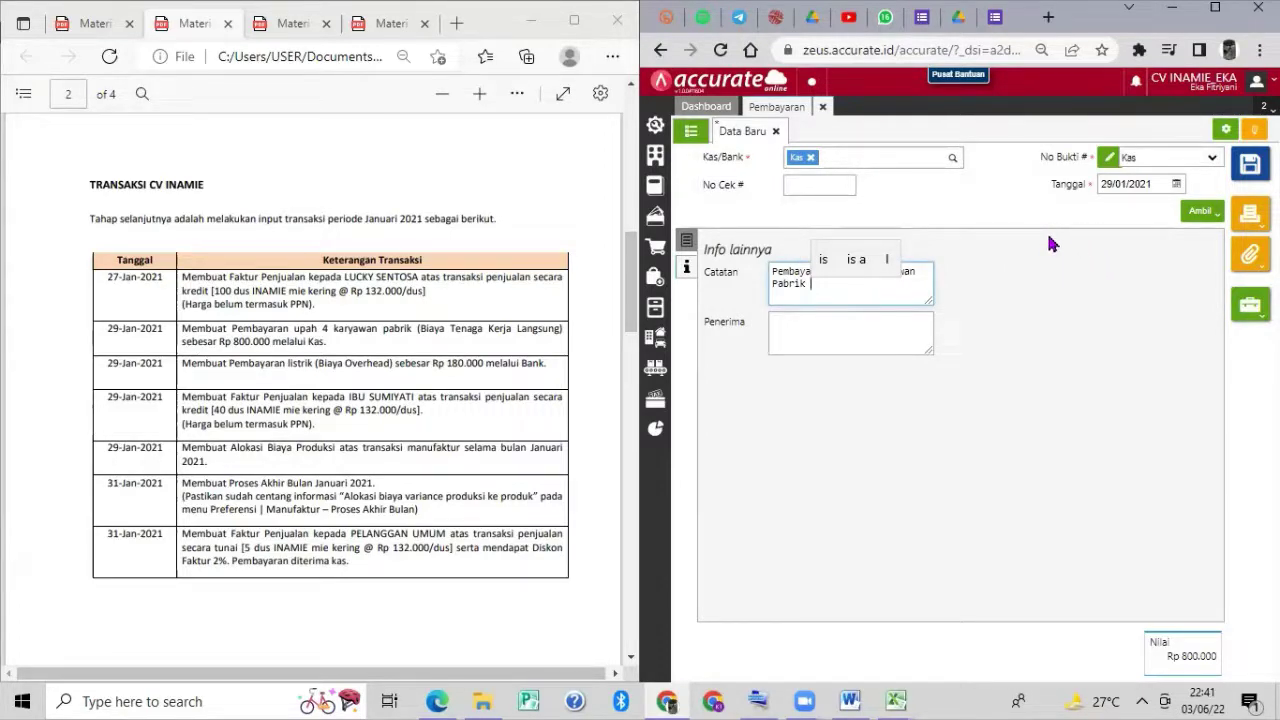
left_click(1248, 170)
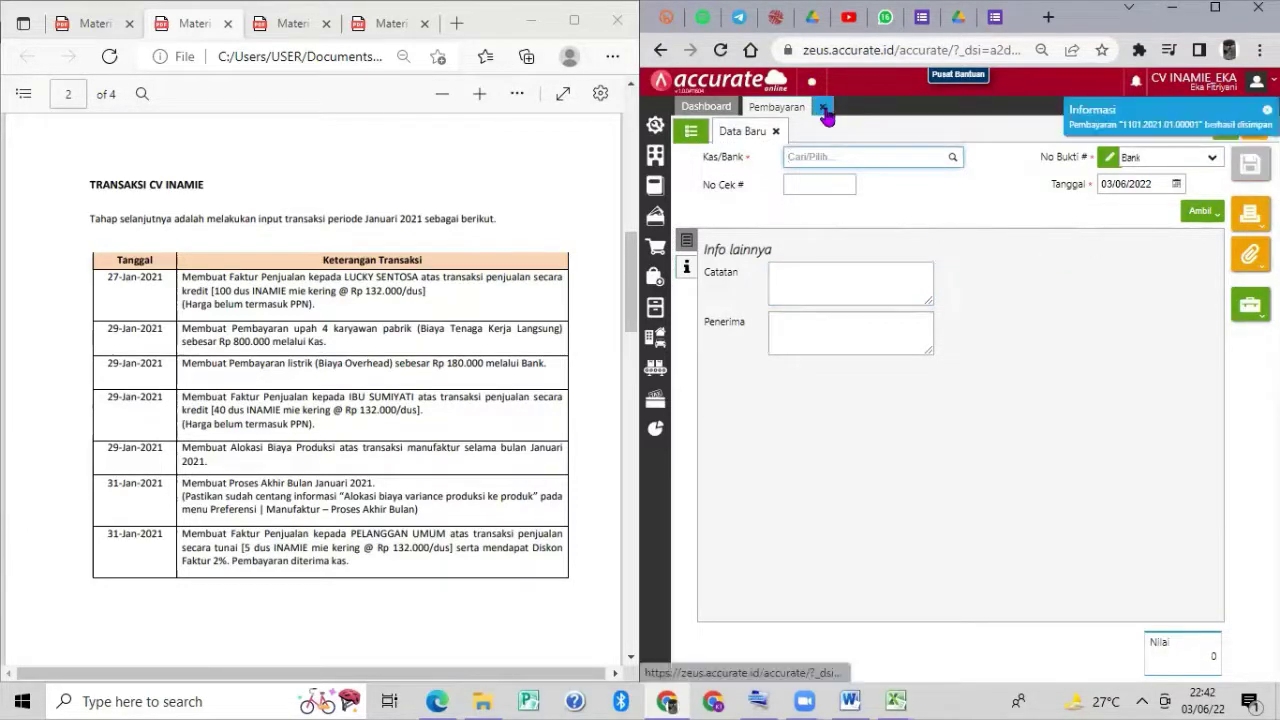
Start a new Pembayaran paid from Bank, dated 29/01/2021.
left_click(824, 109)
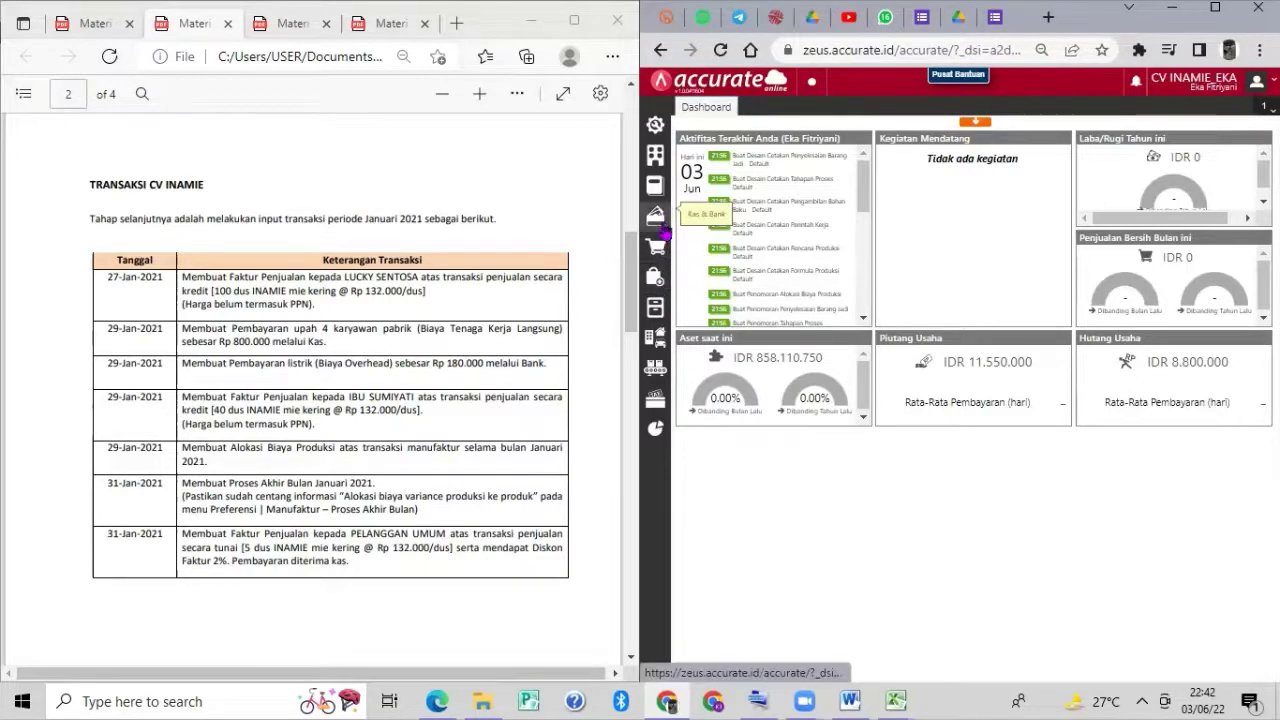
left_click(655, 215)
left_click(697, 283)
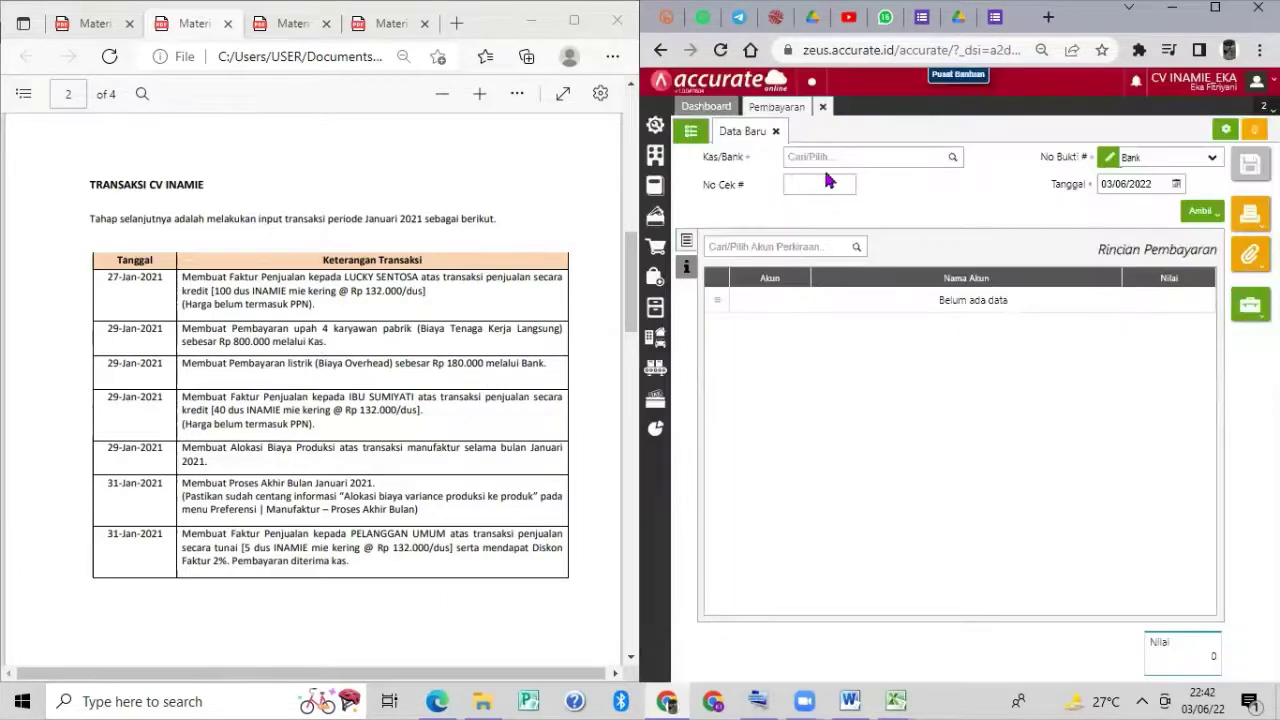
left_click(948, 162)
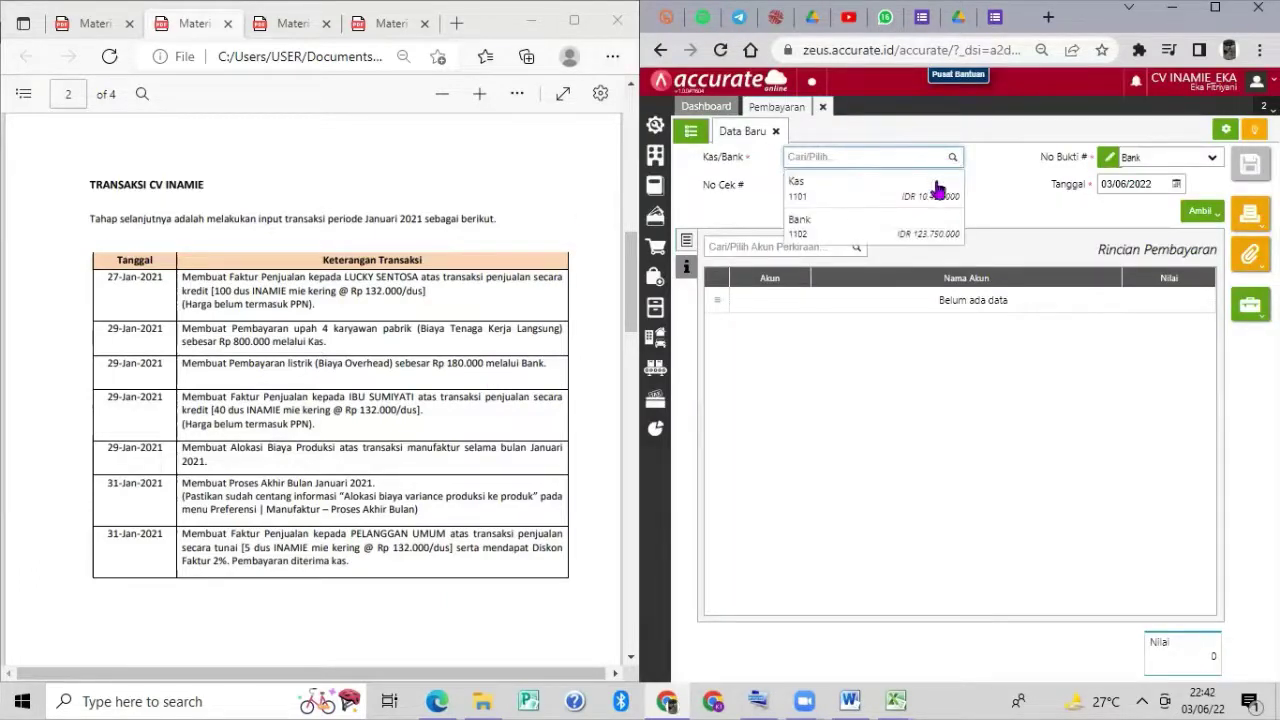
left_click(928, 218)
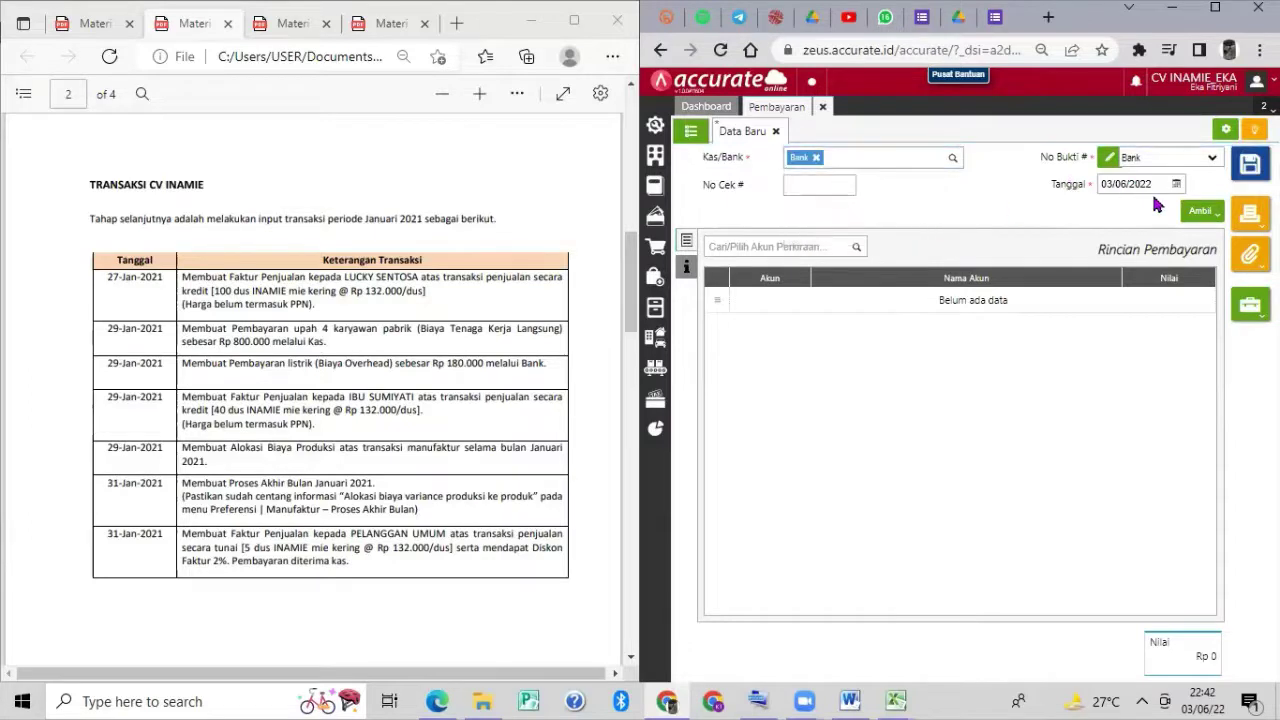
left_click(1158, 184)
type("290")
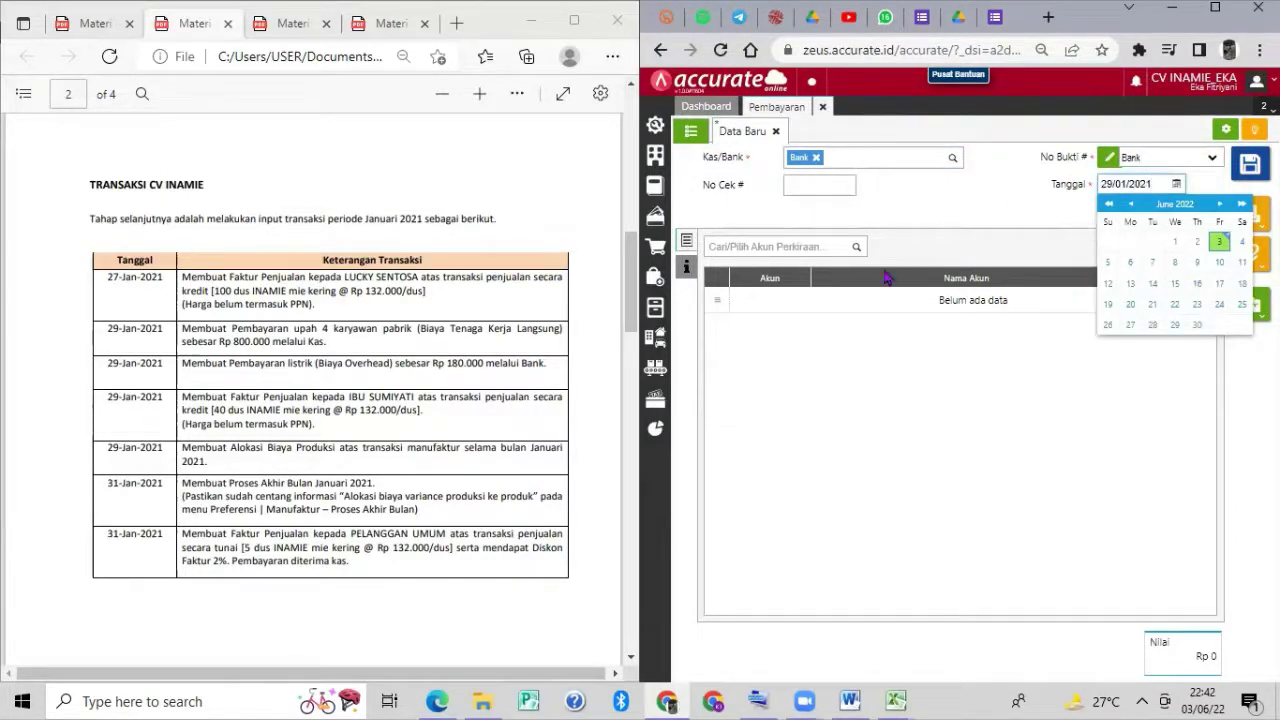
Add a 180.000 line for 5103 Biaya Overhead Pabrik and show the note fields.
left_click(830, 249)
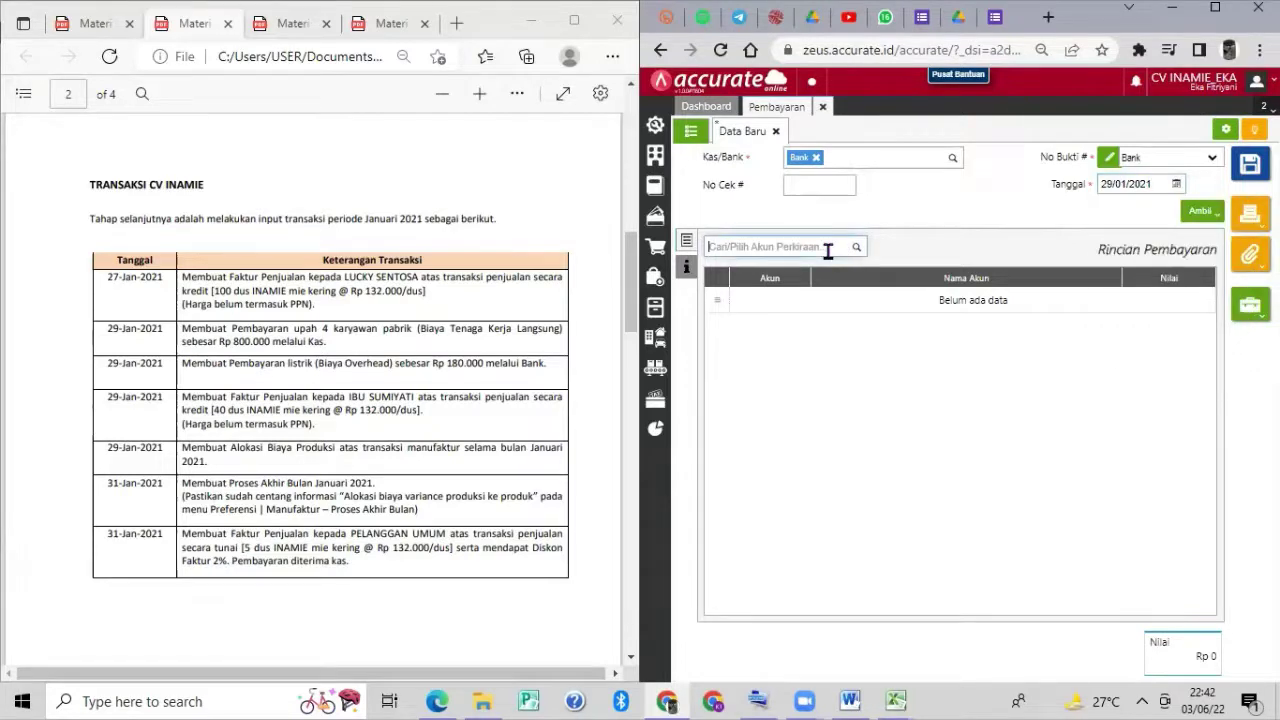
type("bi")
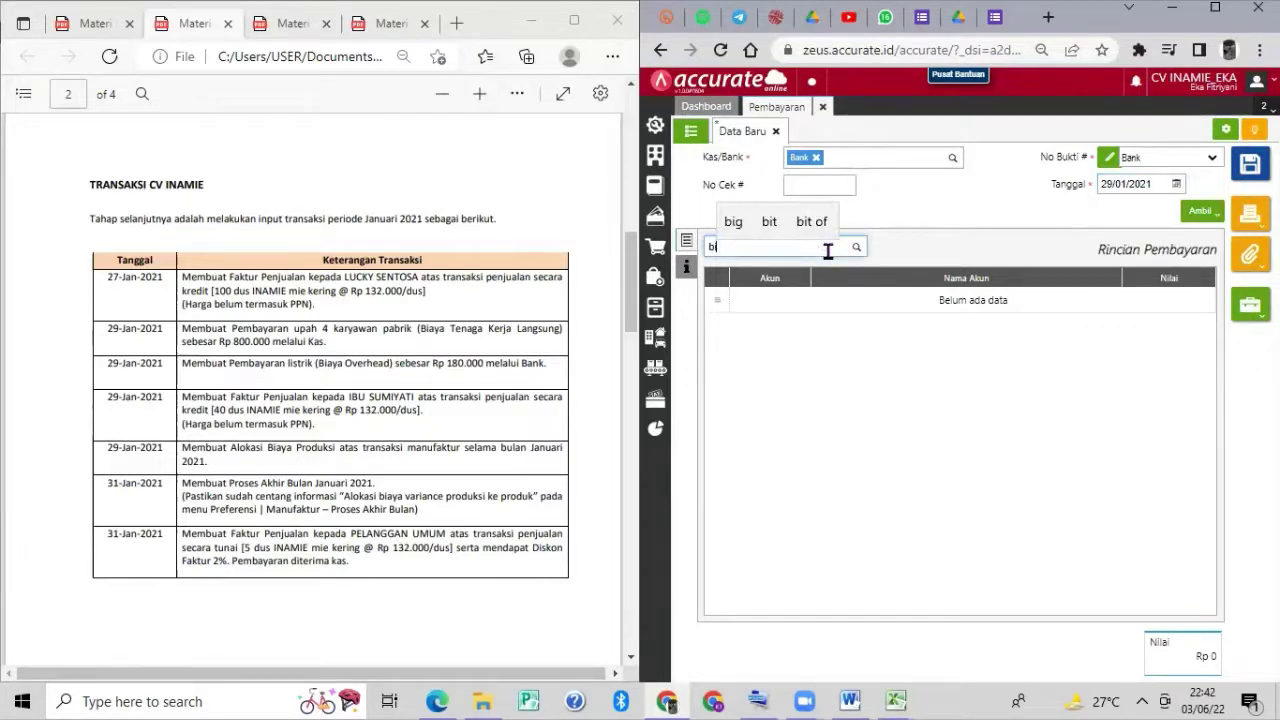
type("aya ov")
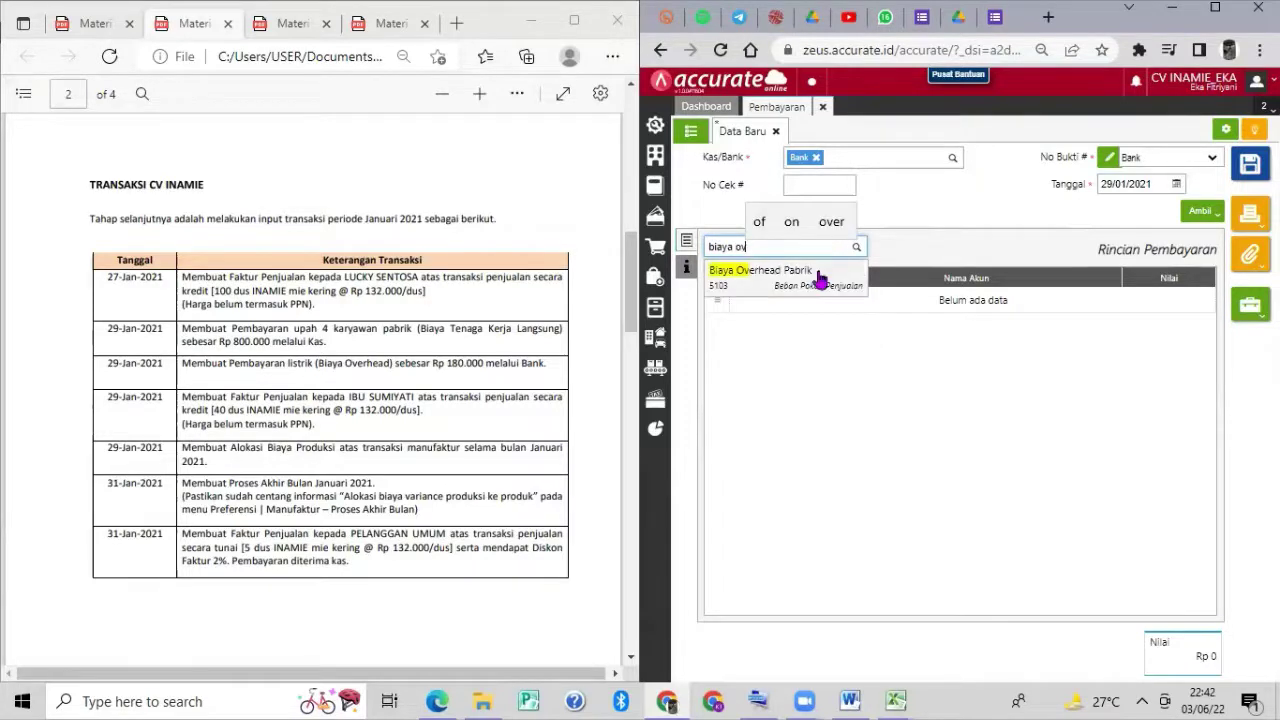
left_click(818, 280)
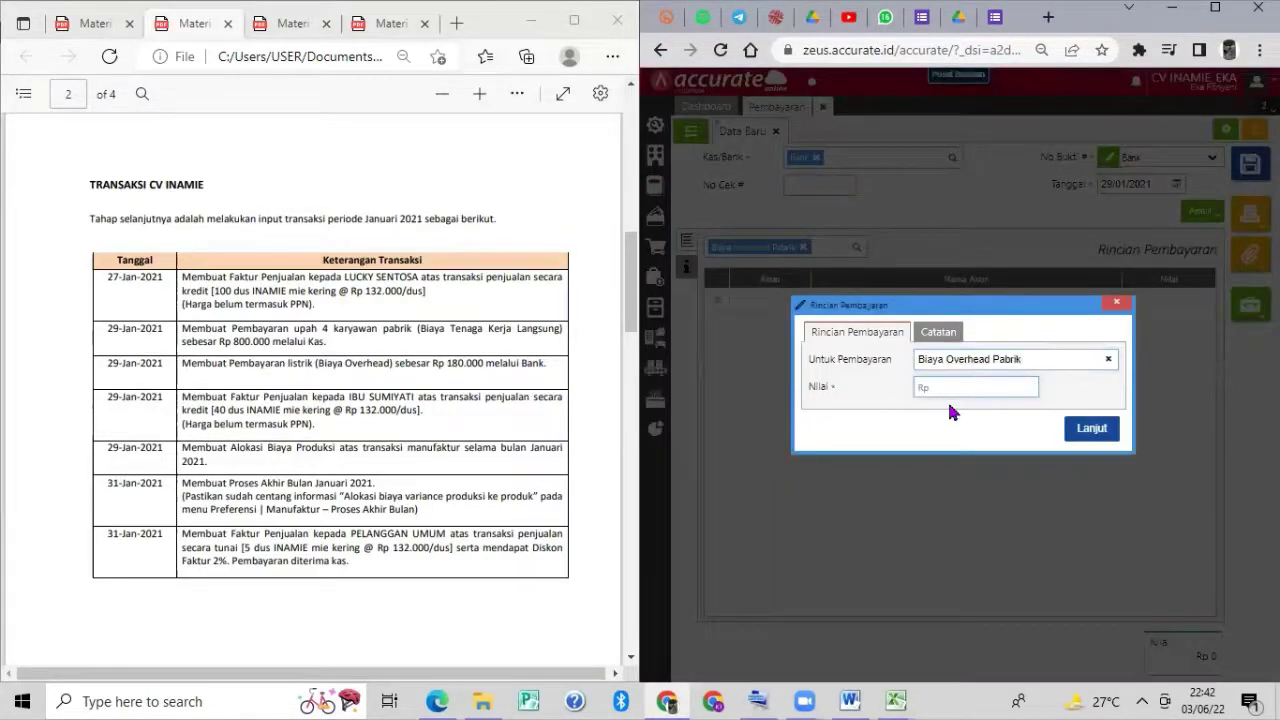
type("1800000")
left_click(1092, 428)
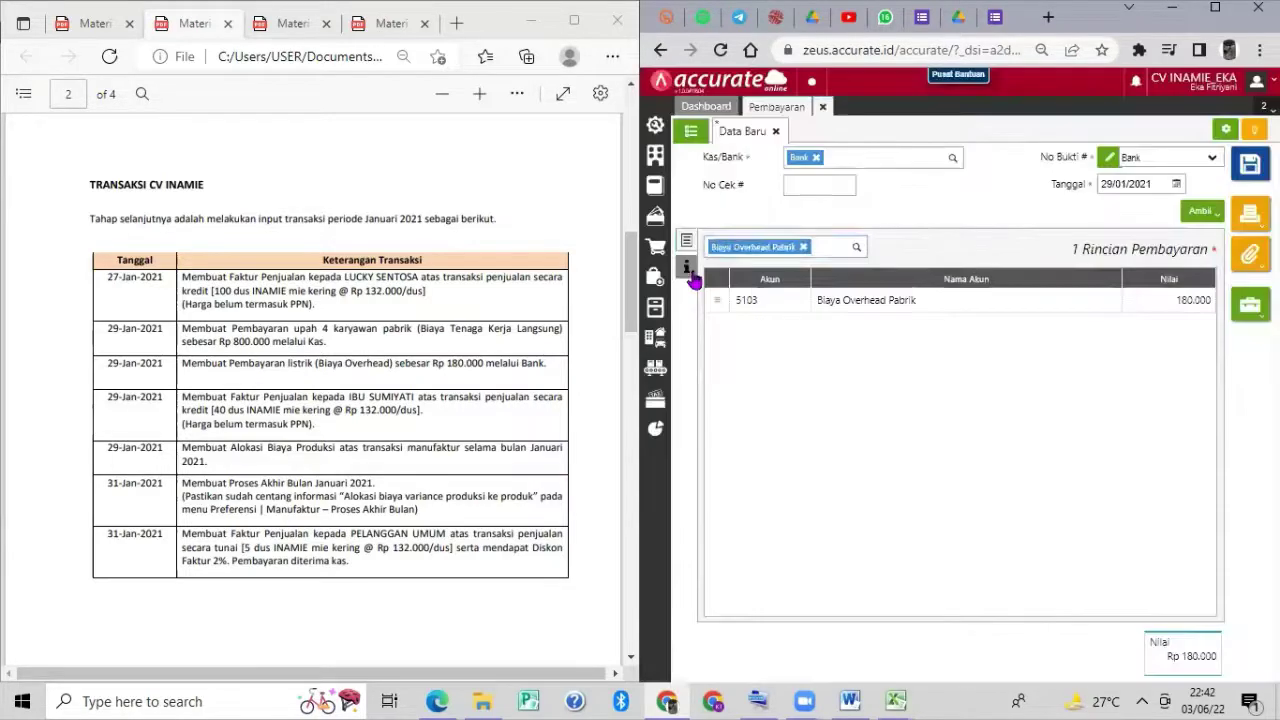
left_click(688, 270)
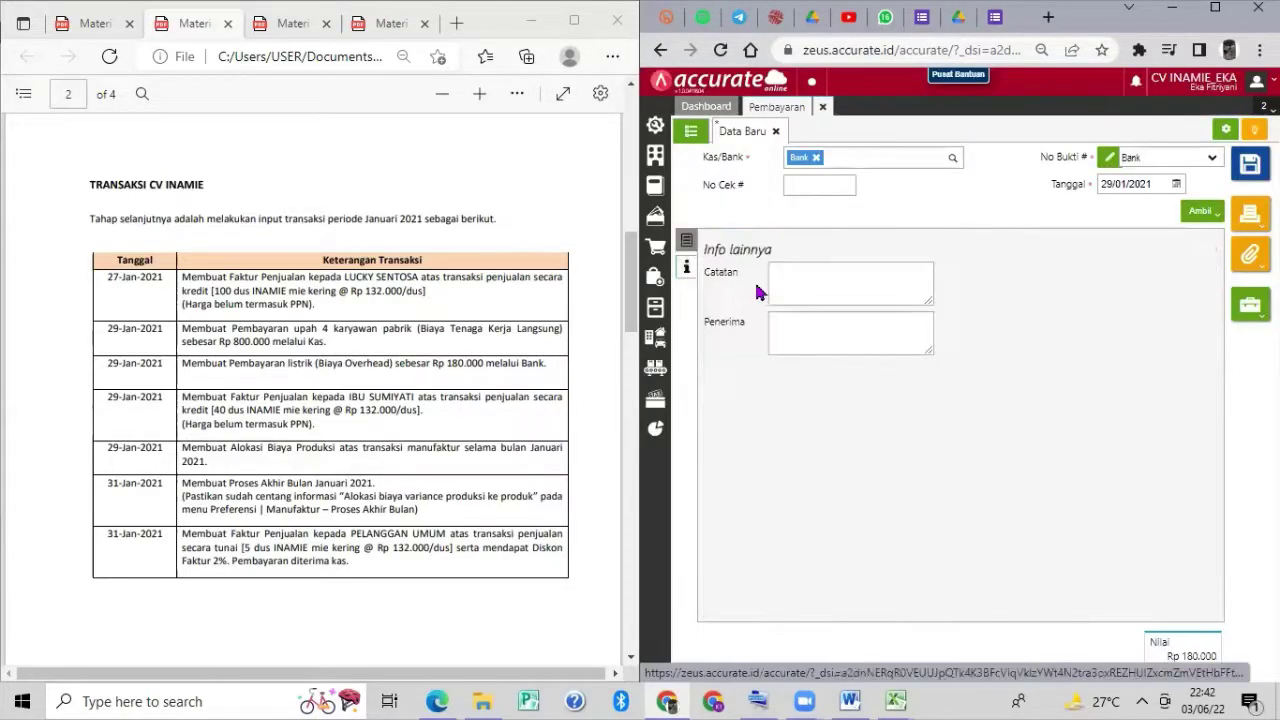
Enter the note 'Pembayaran Listrik' and save the Rp 180.000 bank payment.
left_click(783, 292)
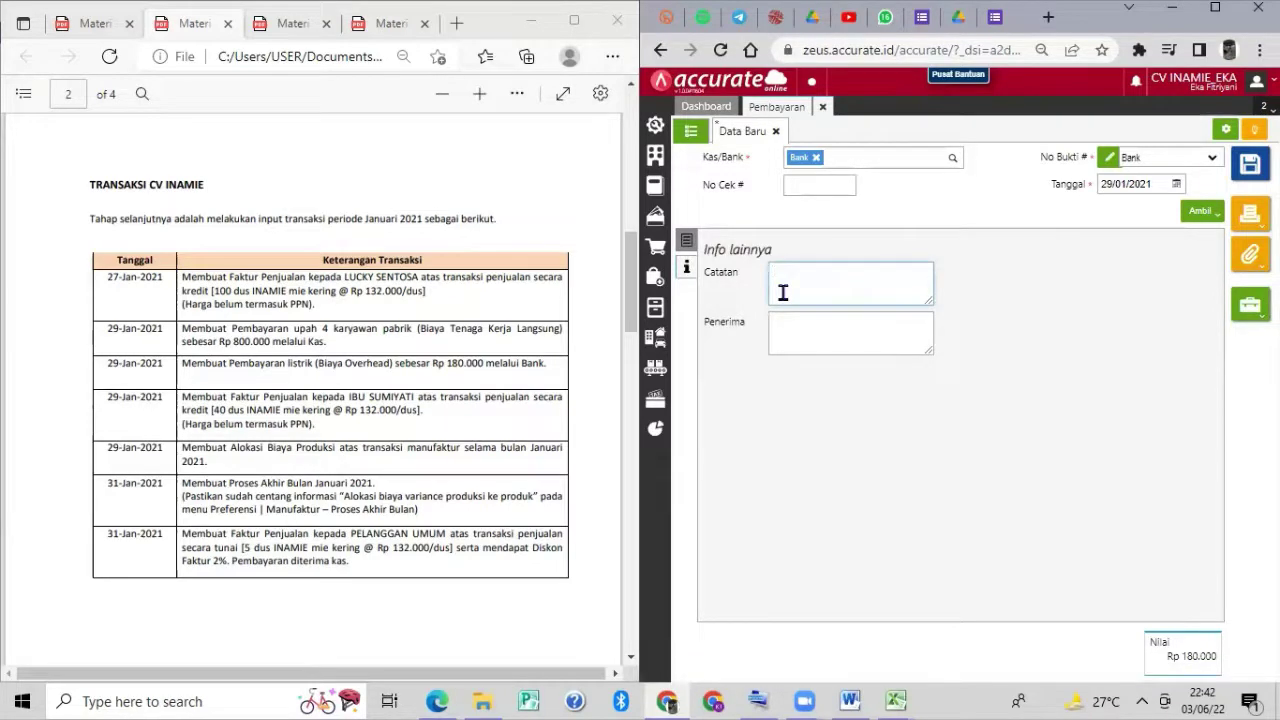
type("Pemn")
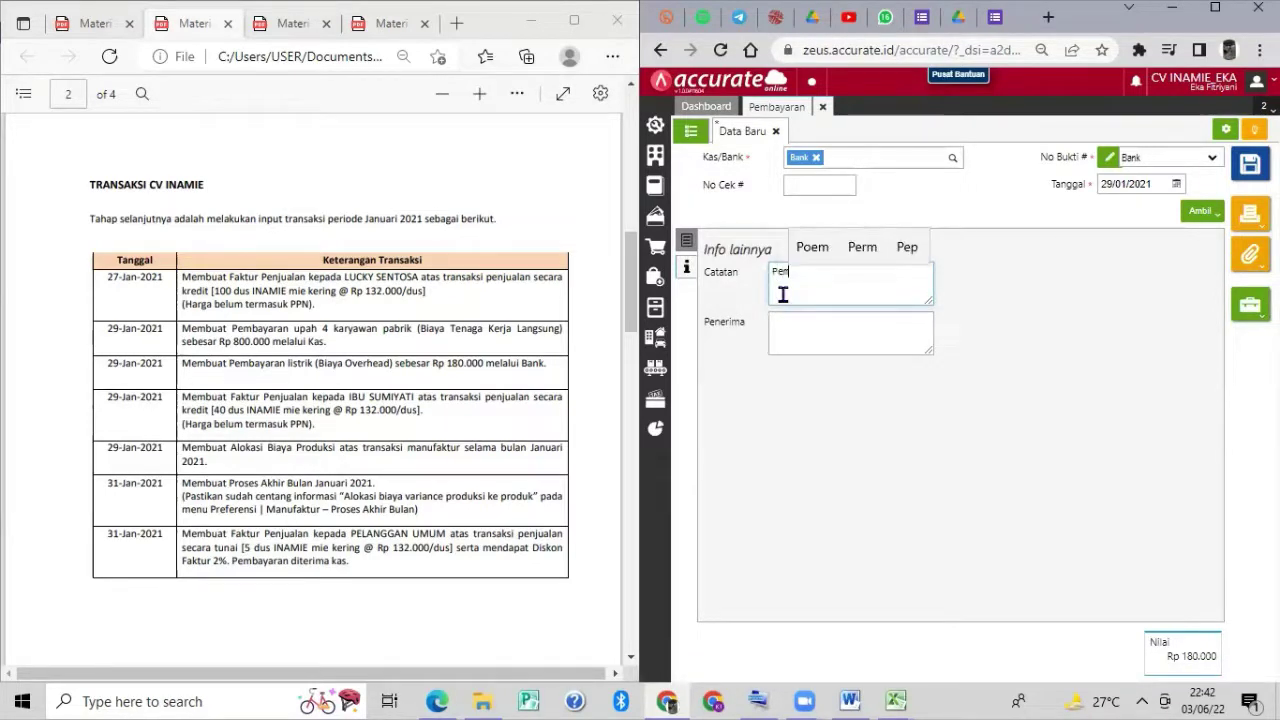
key("BackSpace")
key("BackSpace")
type("r")
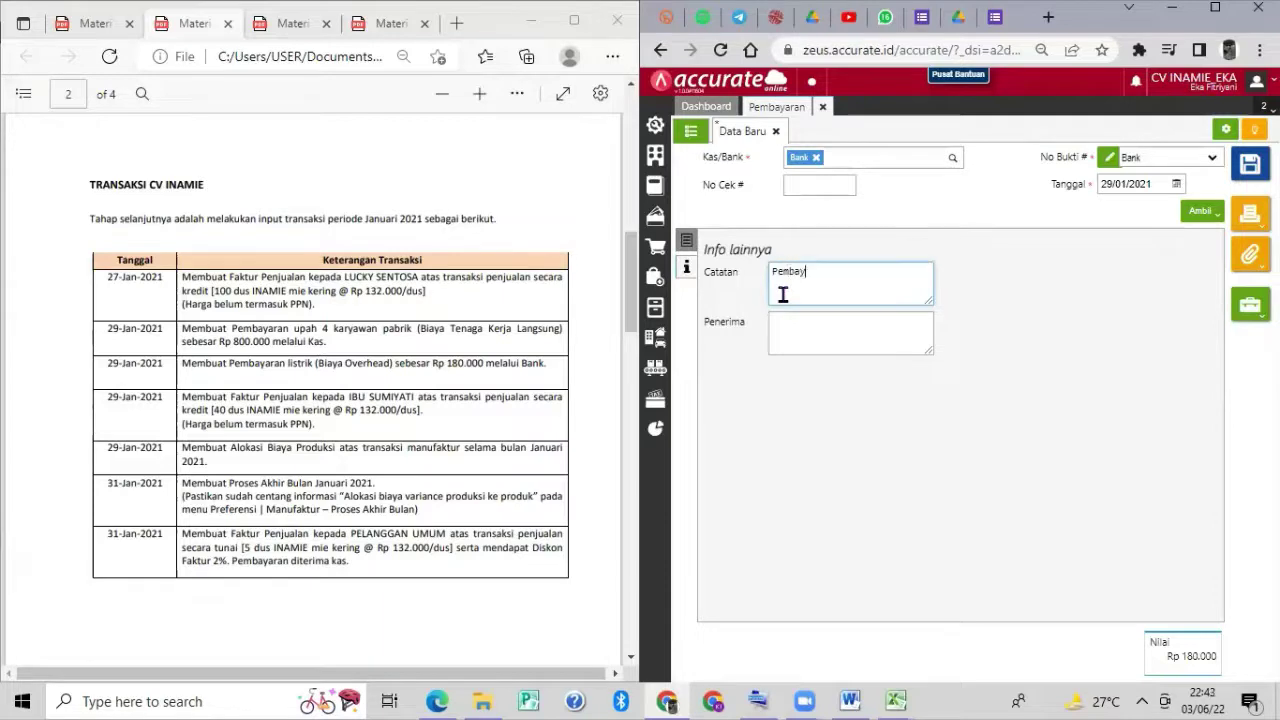
type("bayaran L")
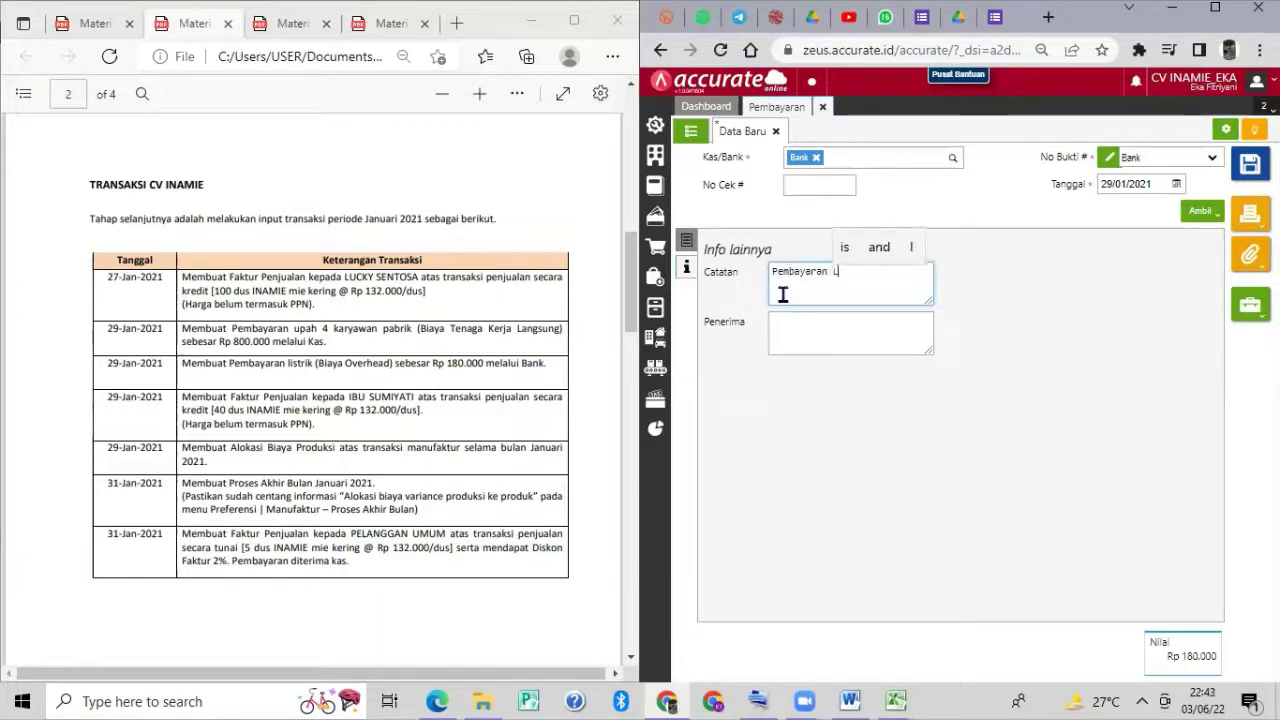
type("istrik")
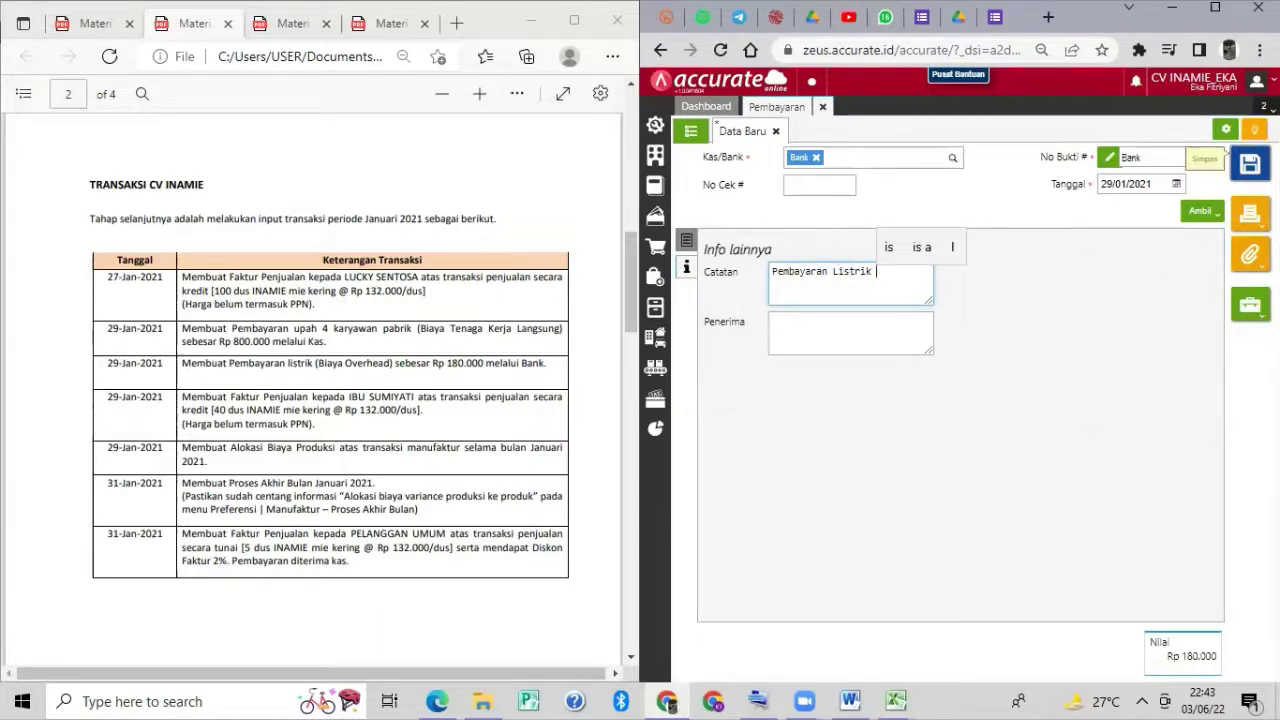
left_click(1250, 165)
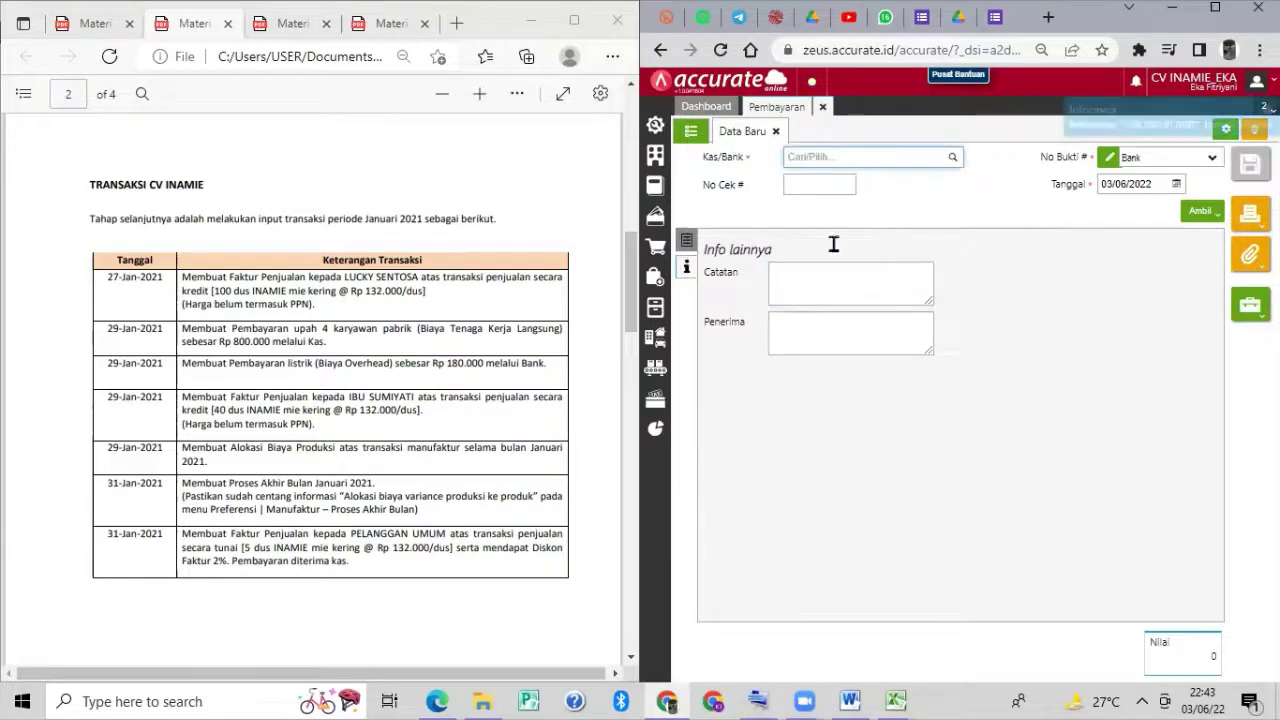
Close the payment form and open a new Faktur Penjualan.
left_click(822, 108)
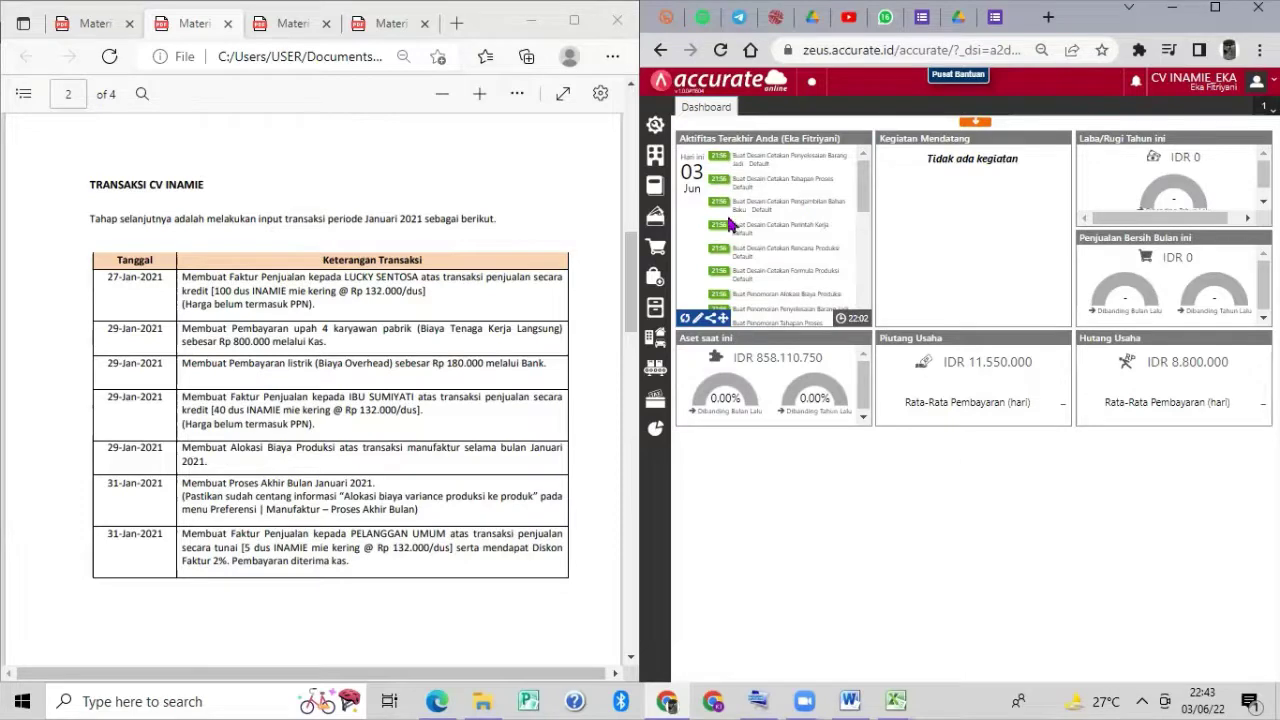
mouse_move(657, 250)
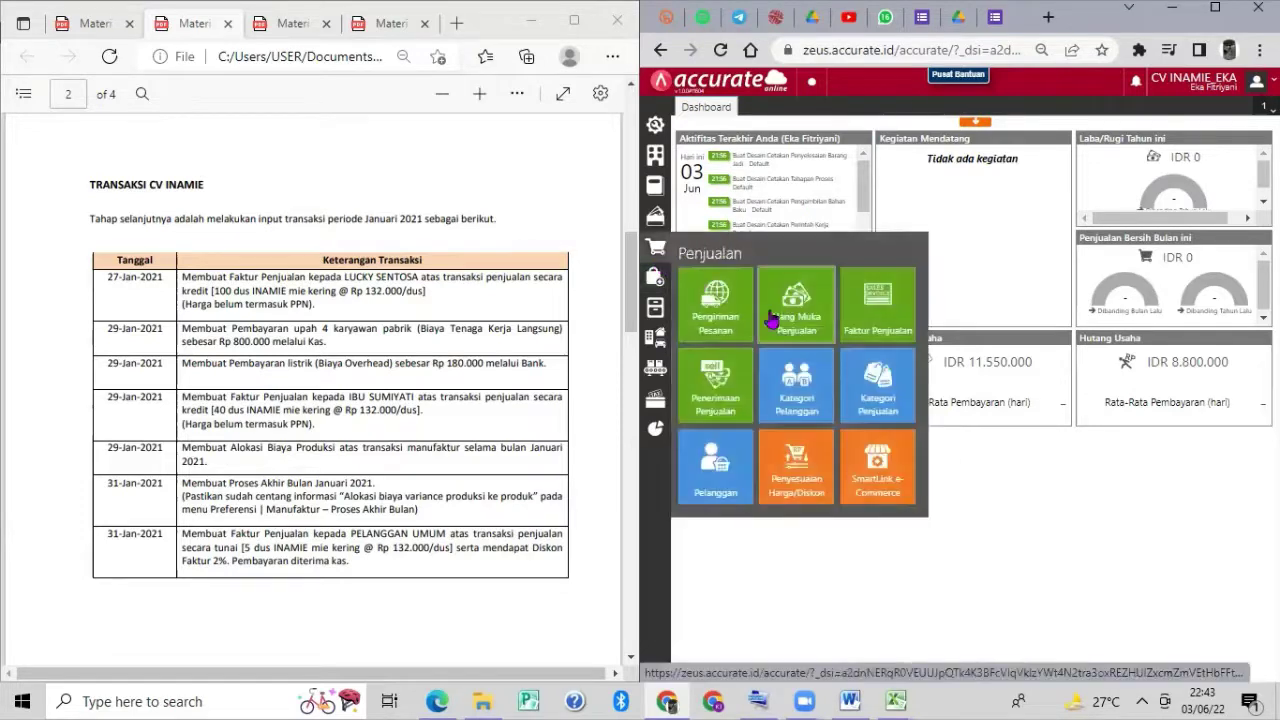
left_click(875, 315)
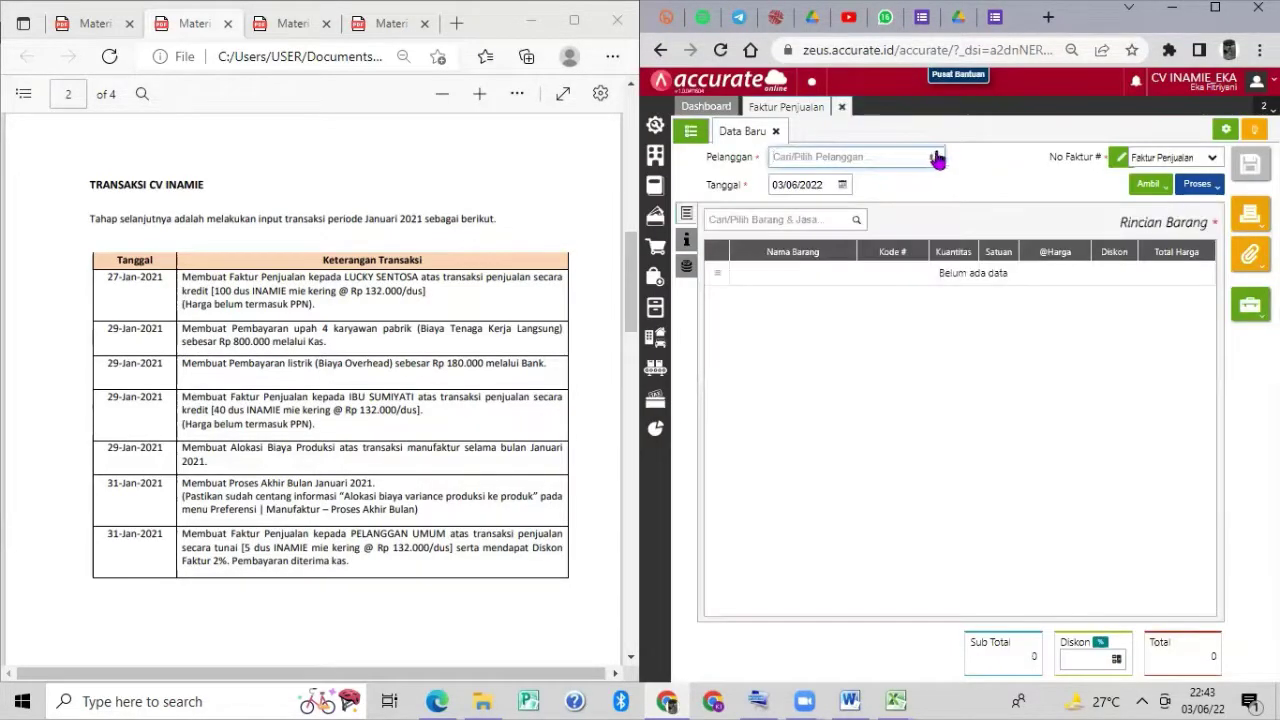
Set customer C.003 and date 29/01/2021, then search items for 'inamie'.
left_click(937, 158)
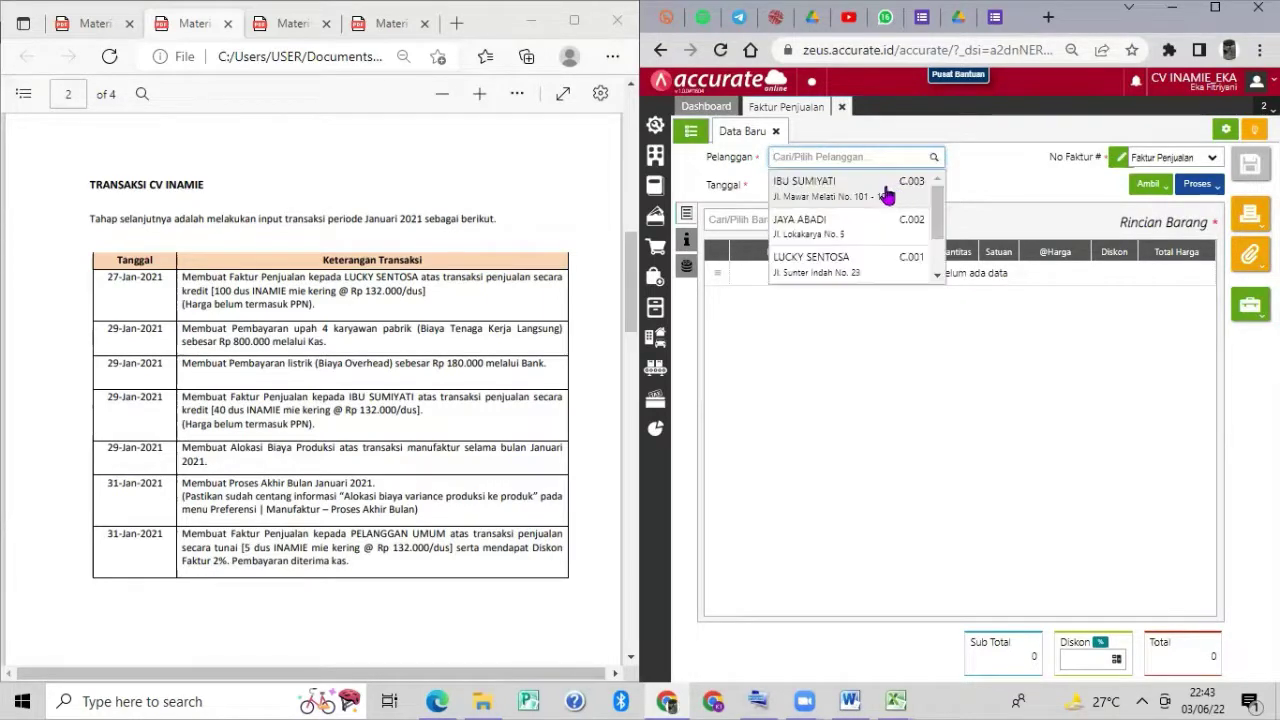
left_click(840, 194)
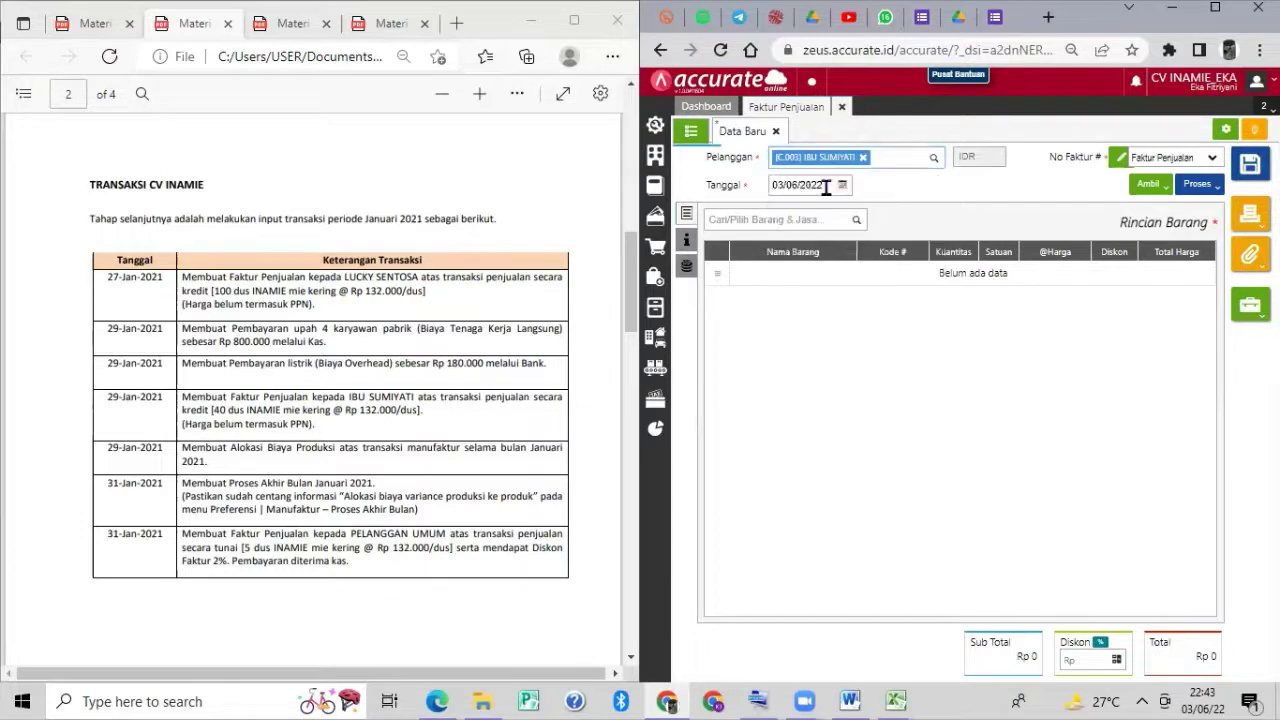
left_click(827, 186)
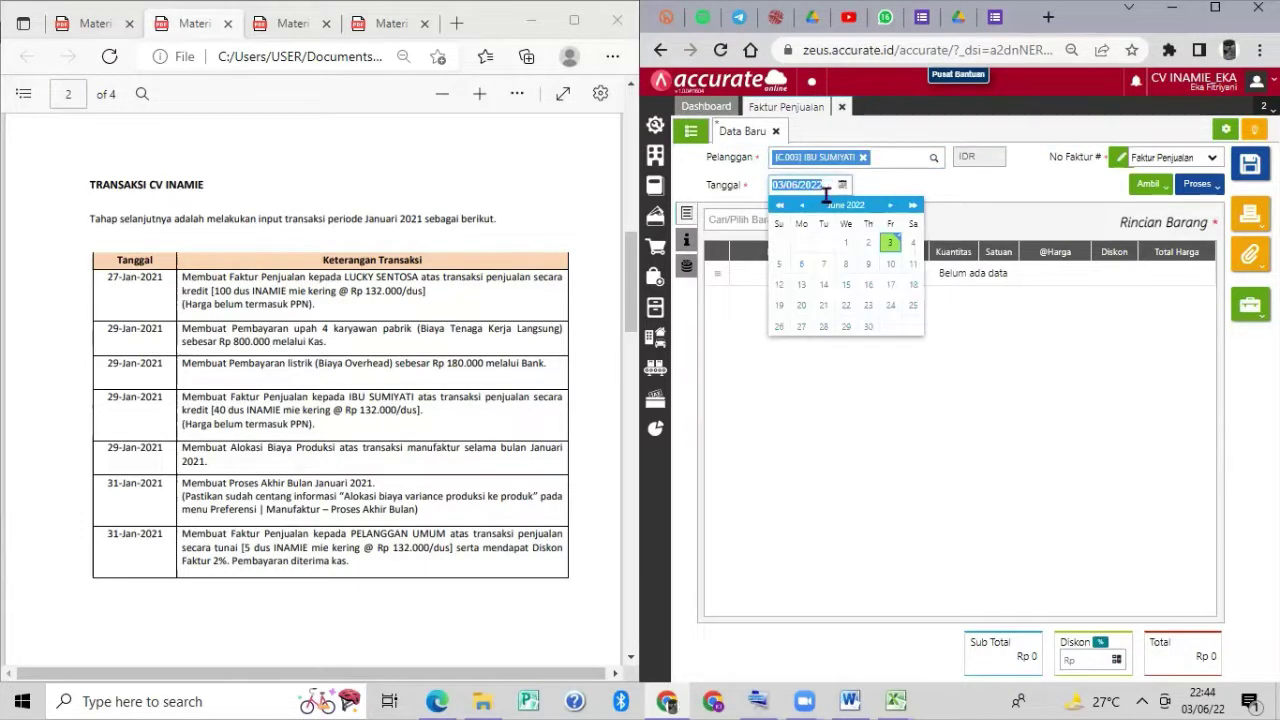
type("290")
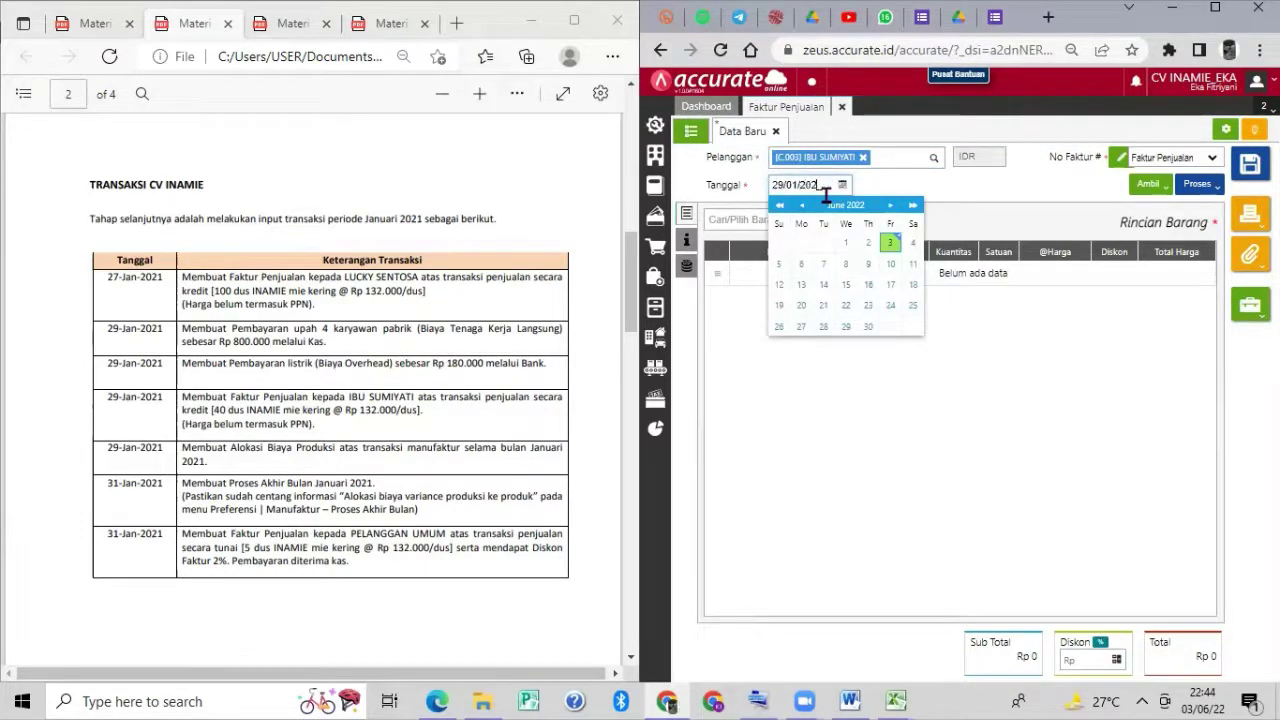
key("Tab")
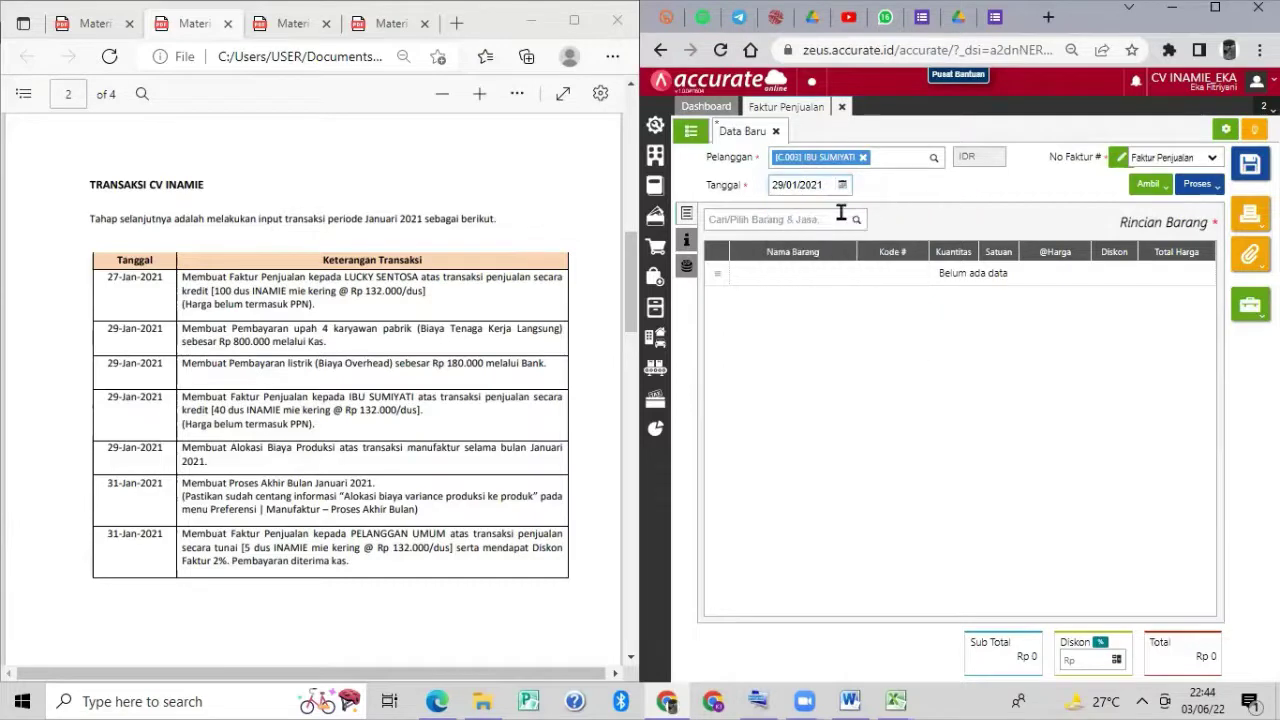
left_click(841, 217)
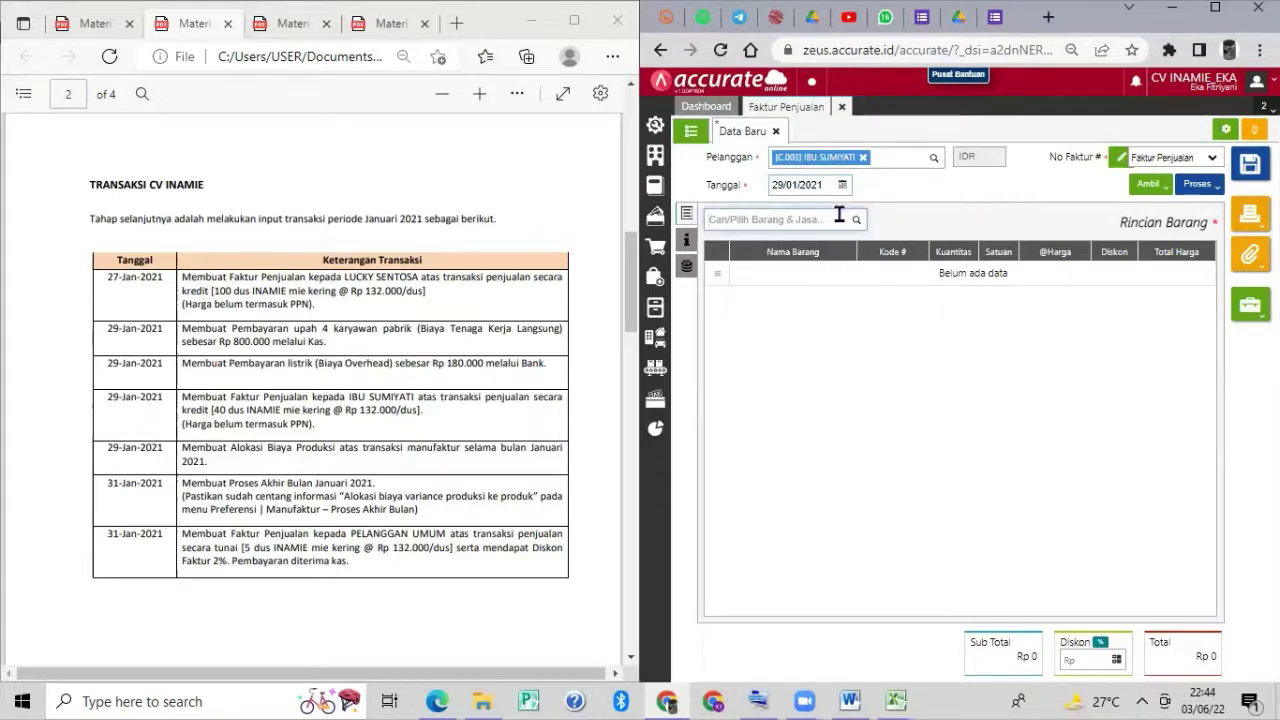
type("inamie")
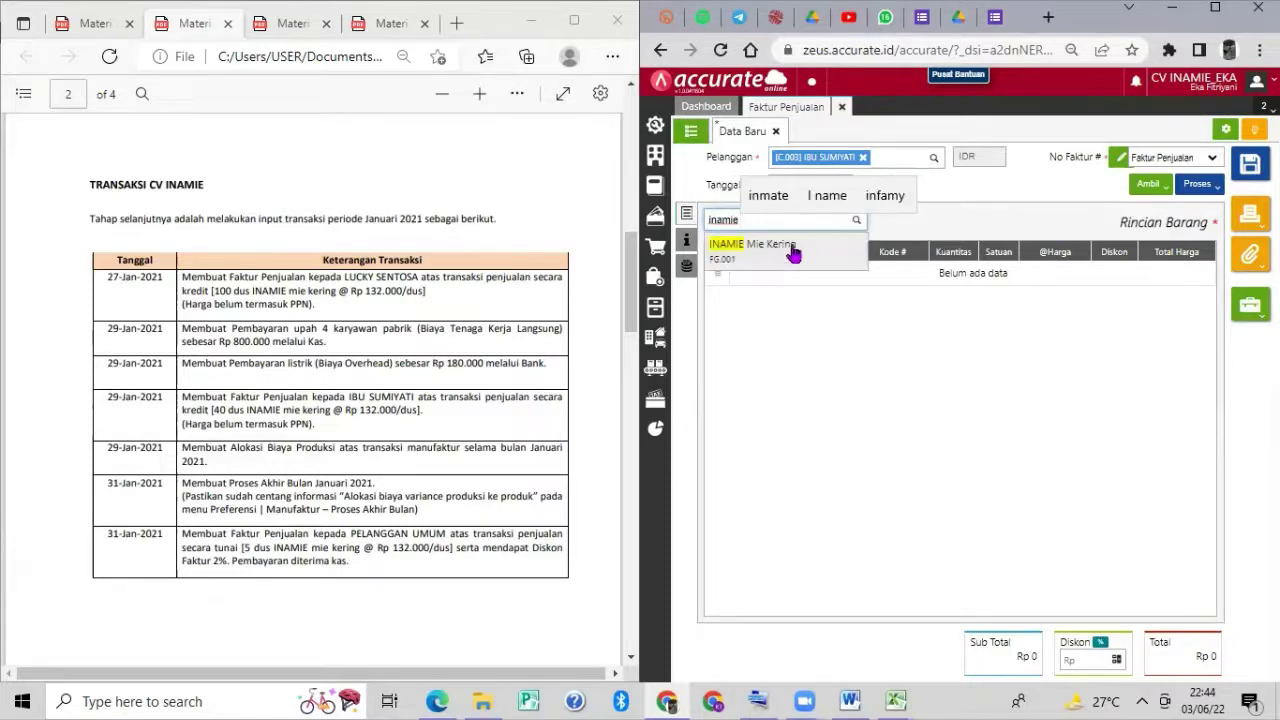
Add 40 DUS INAMIE Mie Kering, apply 10% PPN, save the Rp 5.808.000 invoice, and close it.
left_click(793, 253)
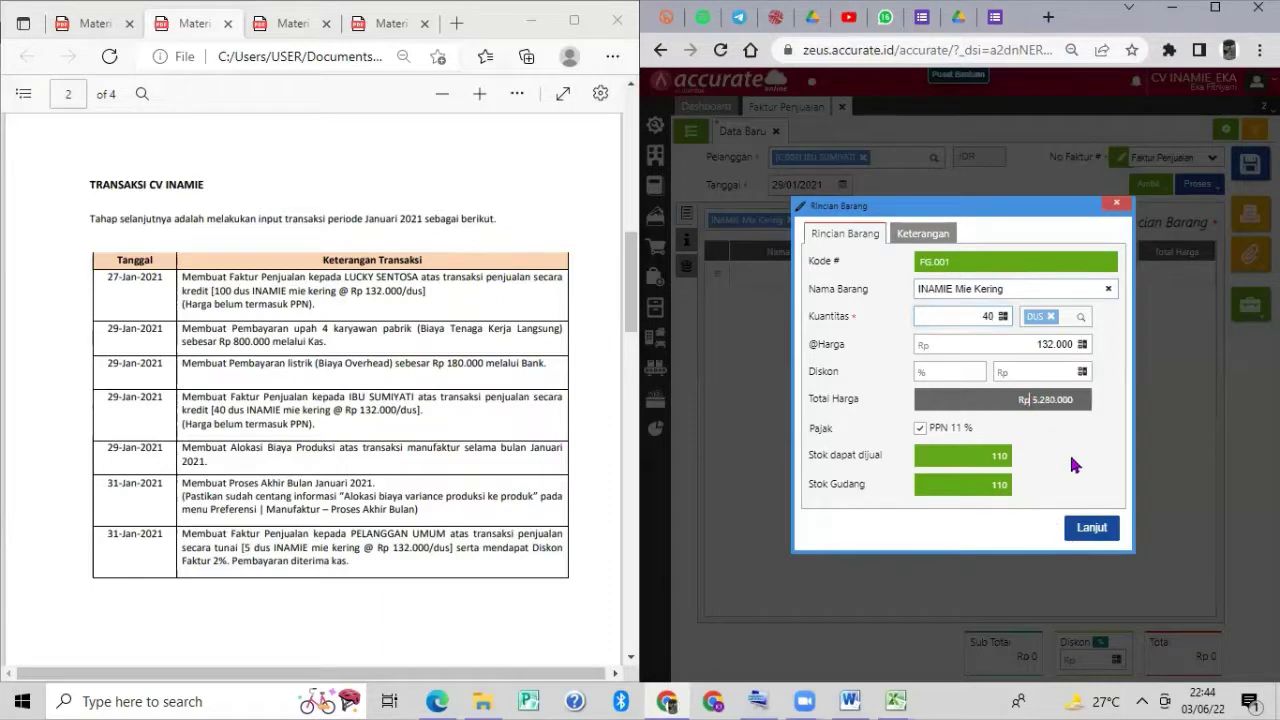
left_click(1096, 524)
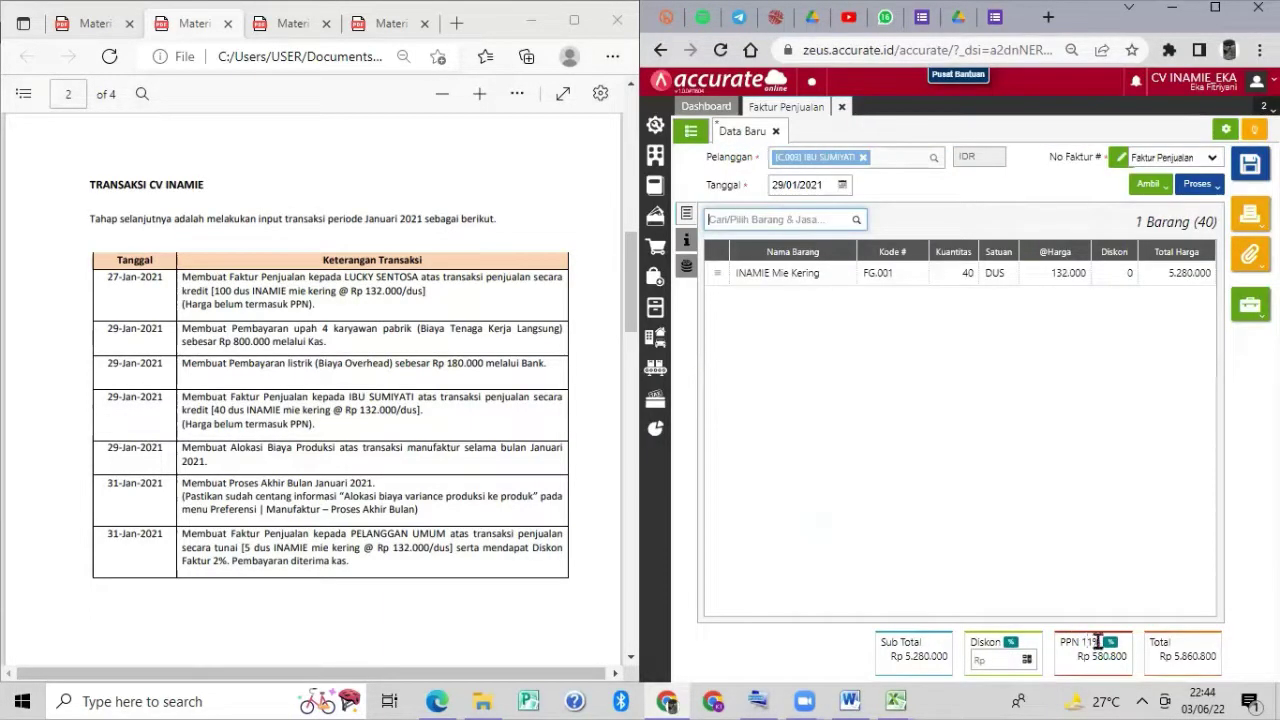
left_click(1111, 645)
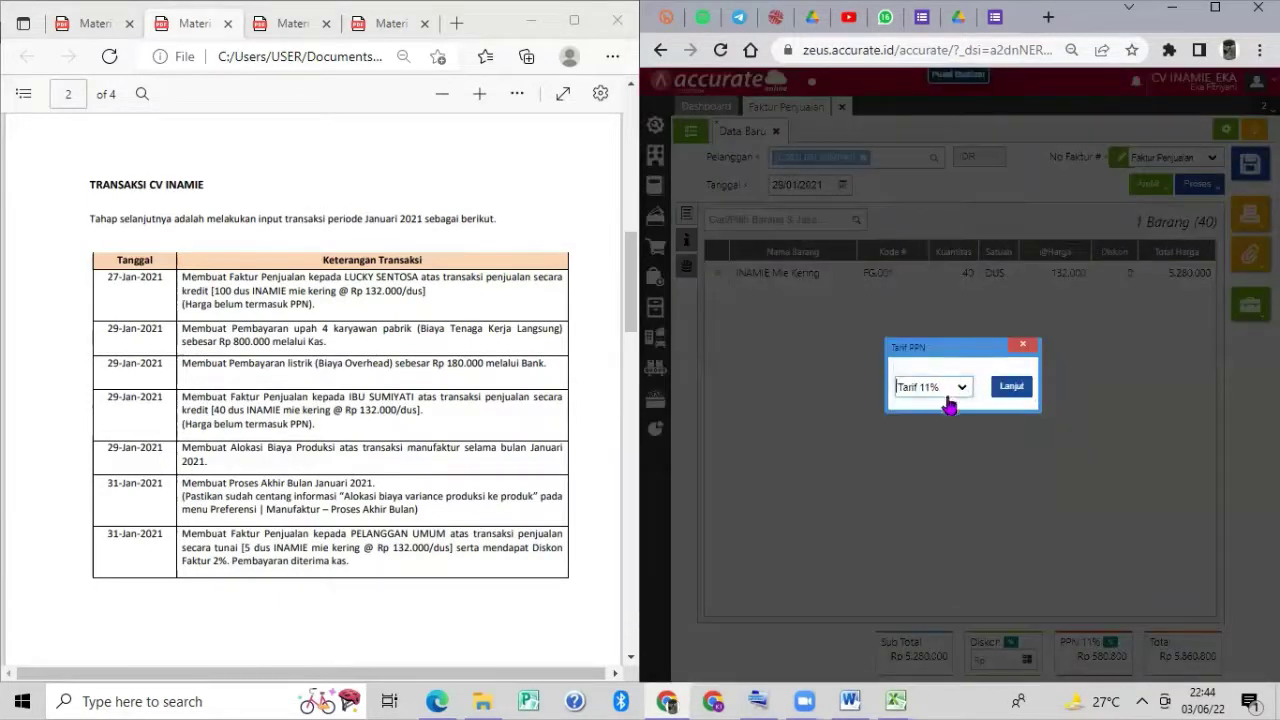
left_click(958, 388)
left_click(962, 399)
left_click(1012, 387)
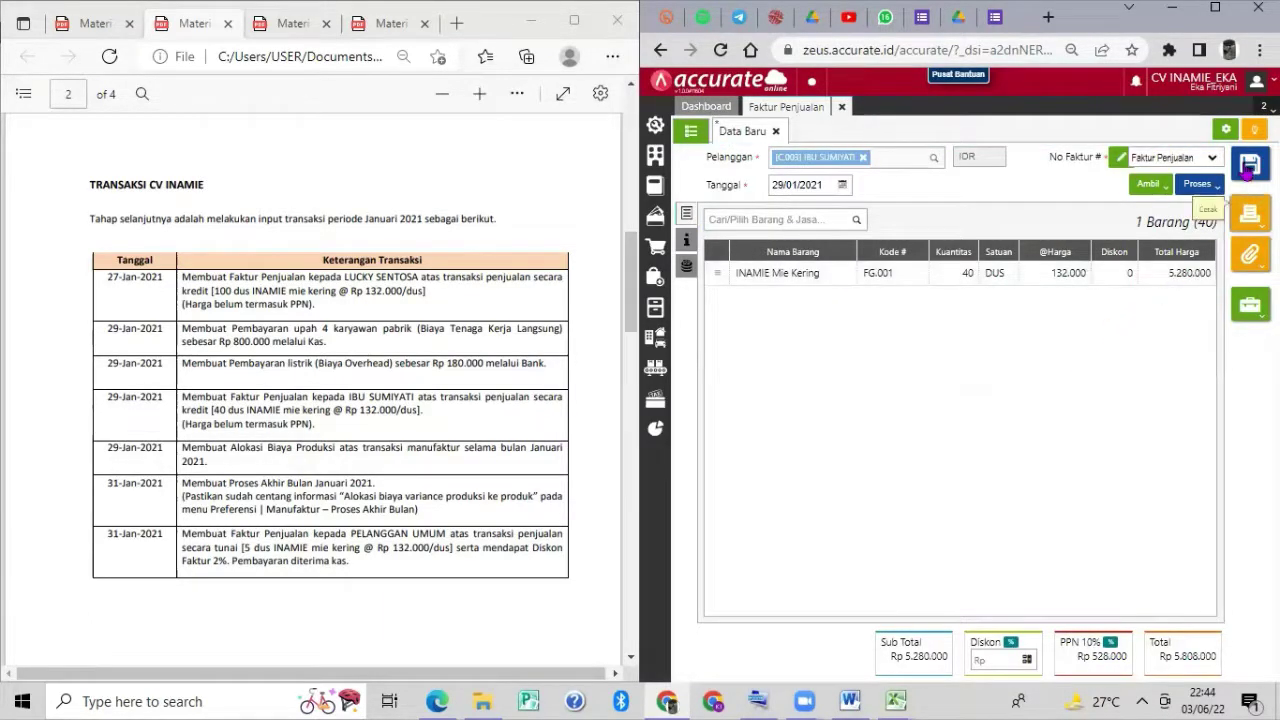
left_click(1249, 165)
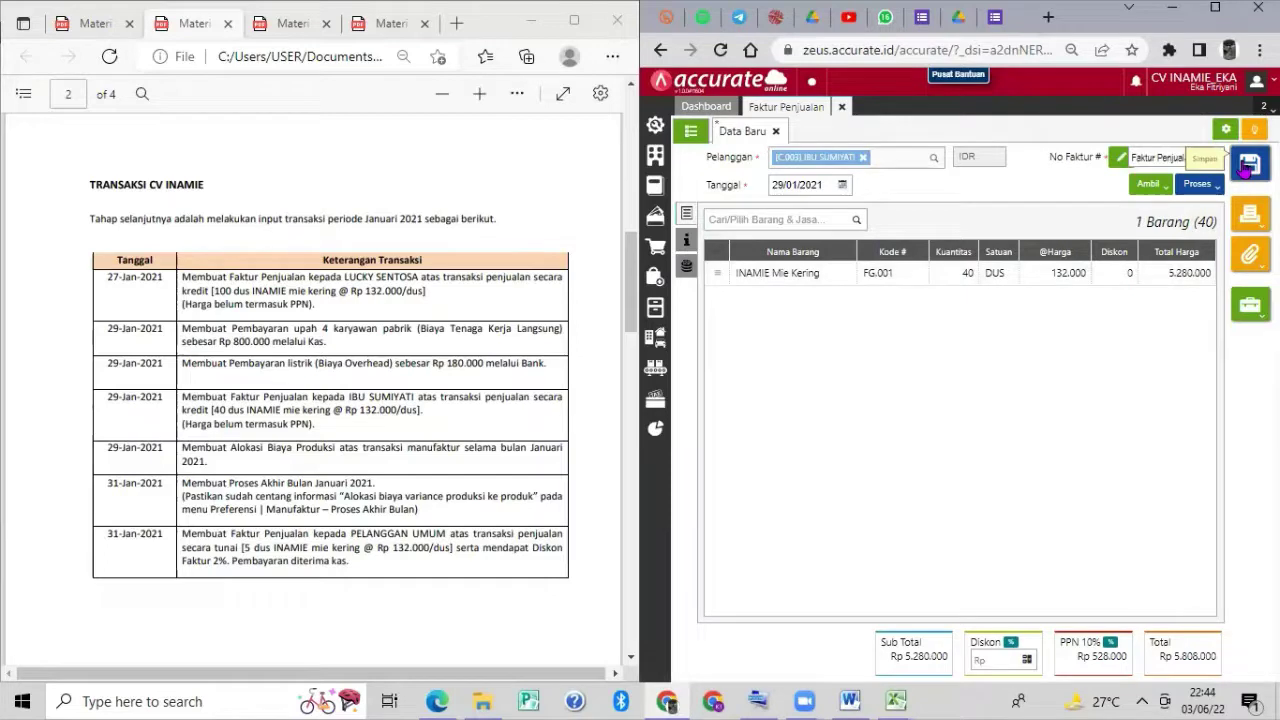
left_click(845, 107)
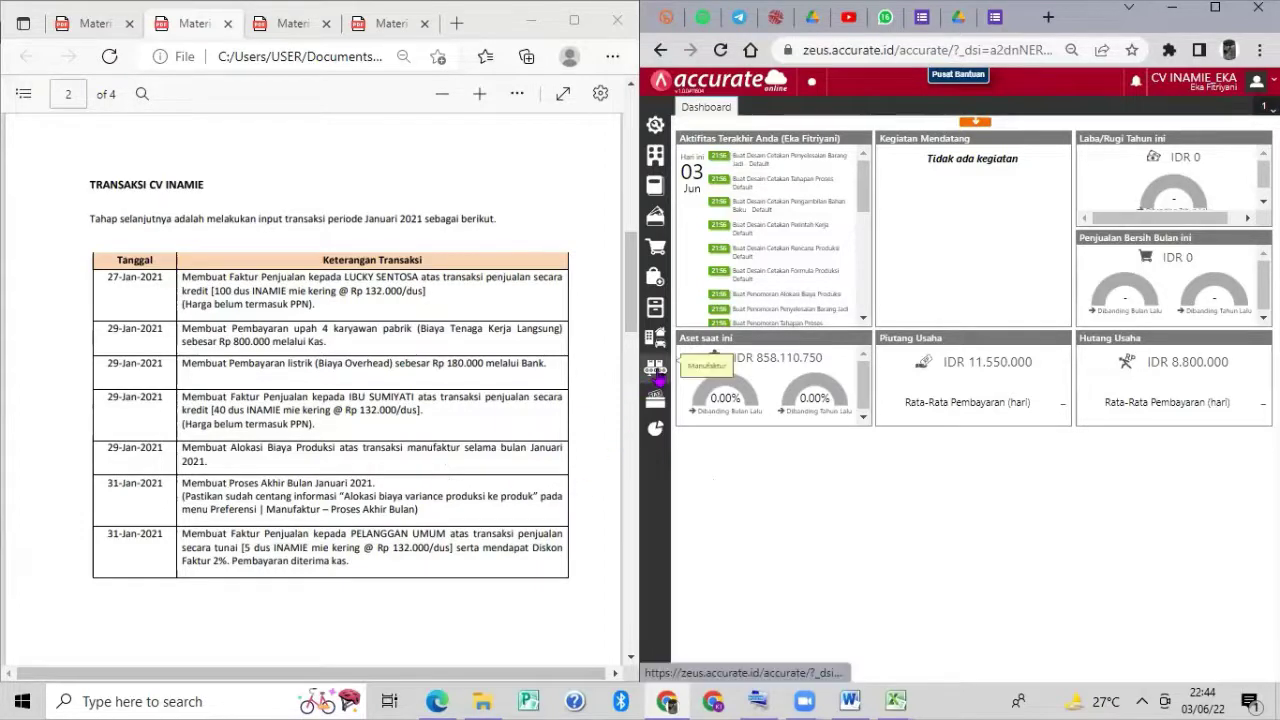
Start a production cost allocation for Januari 2021 dated 29/01/2021.
left_click(655, 368)
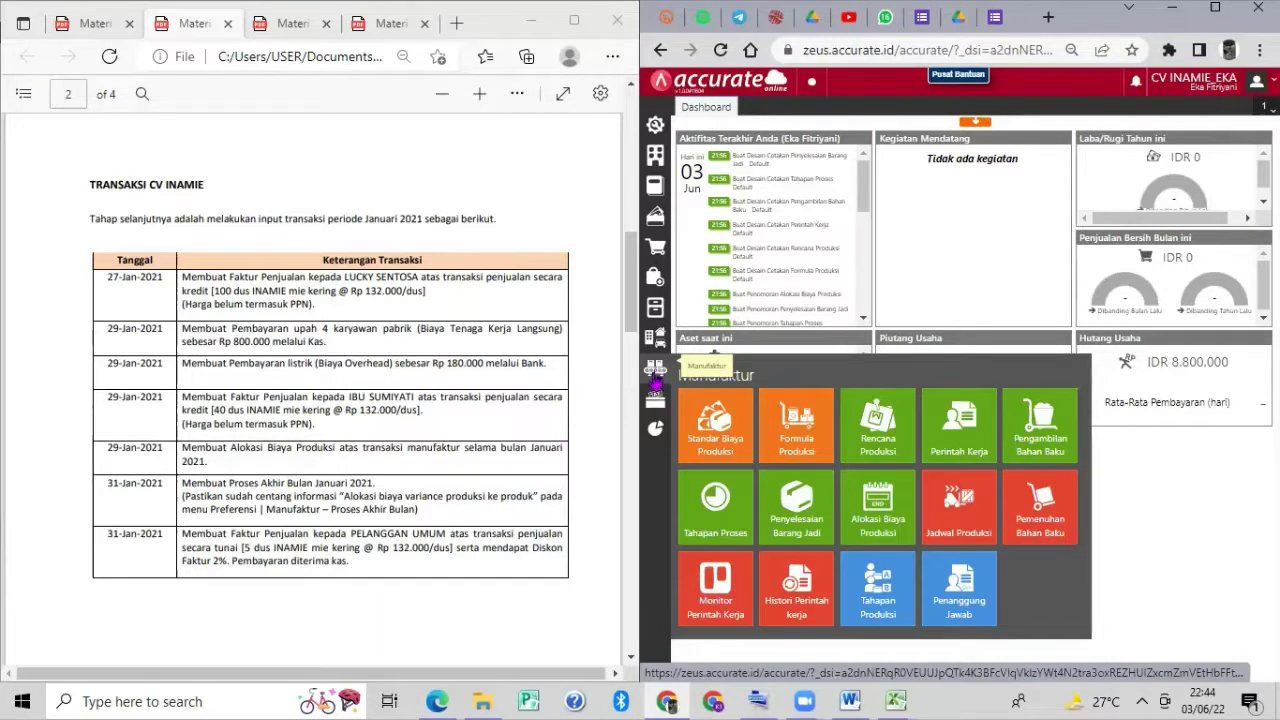
left_click(873, 515)
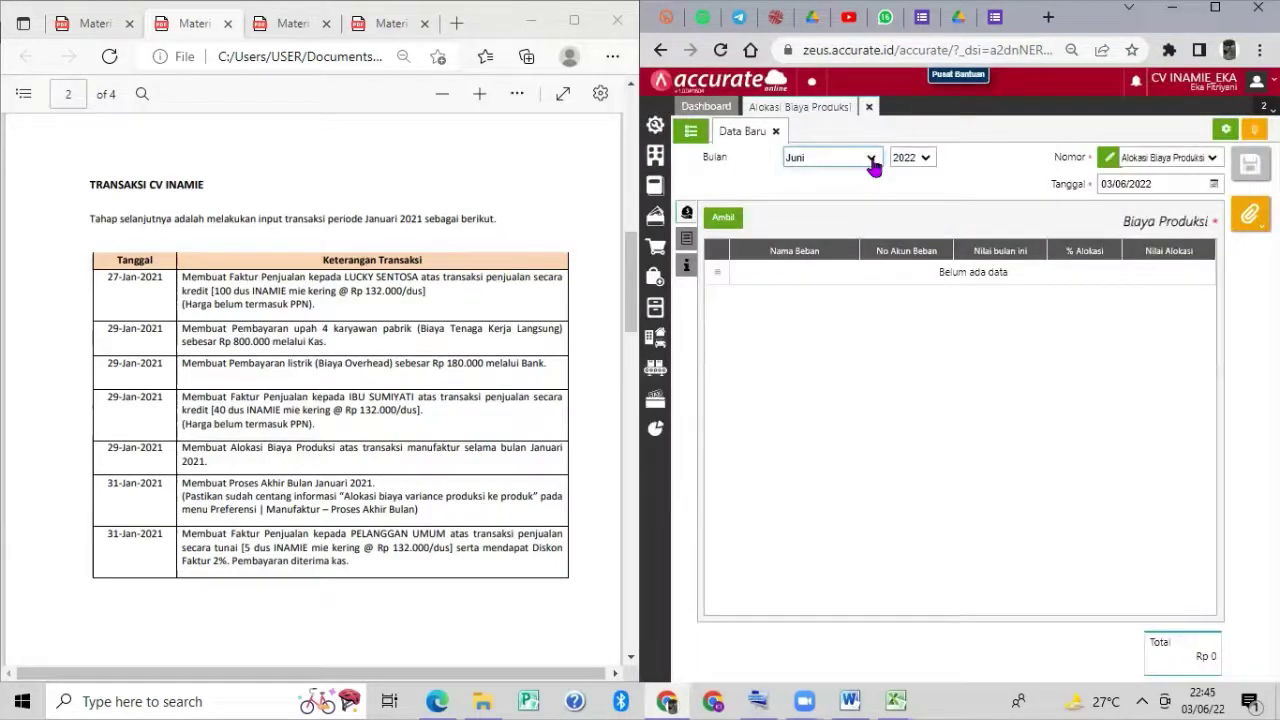
left_click(870, 158)
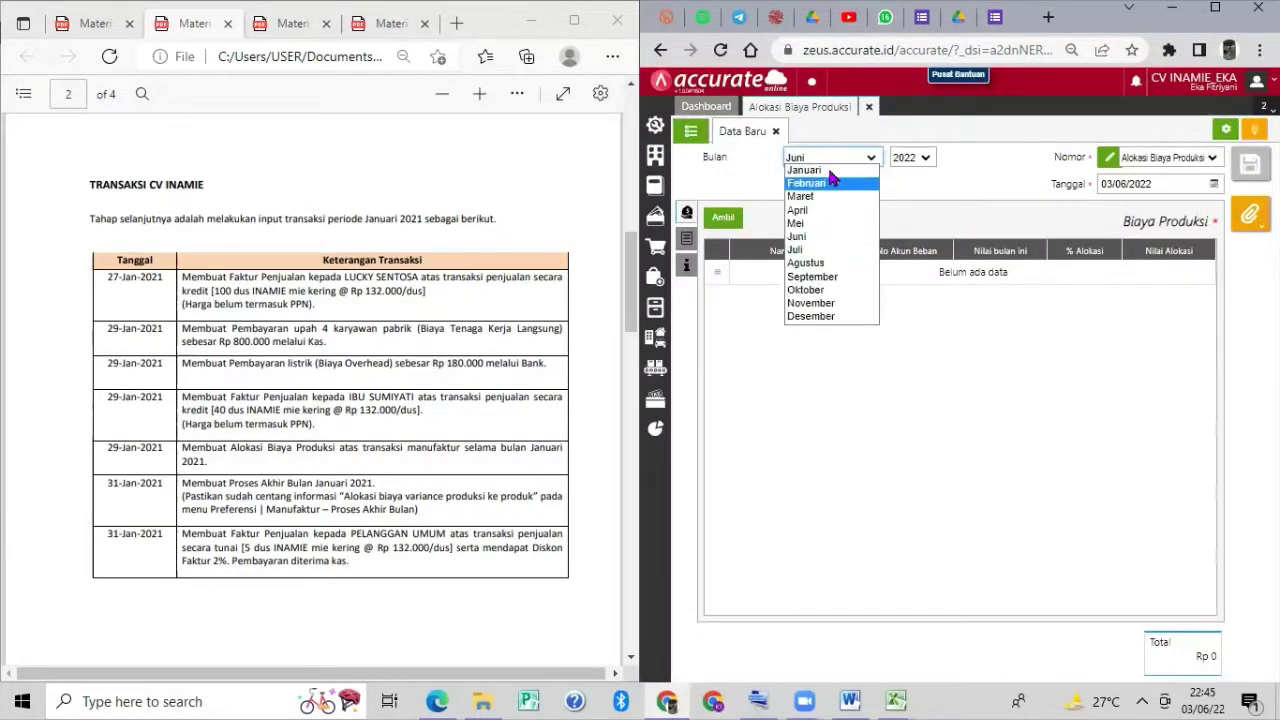
key("Return")
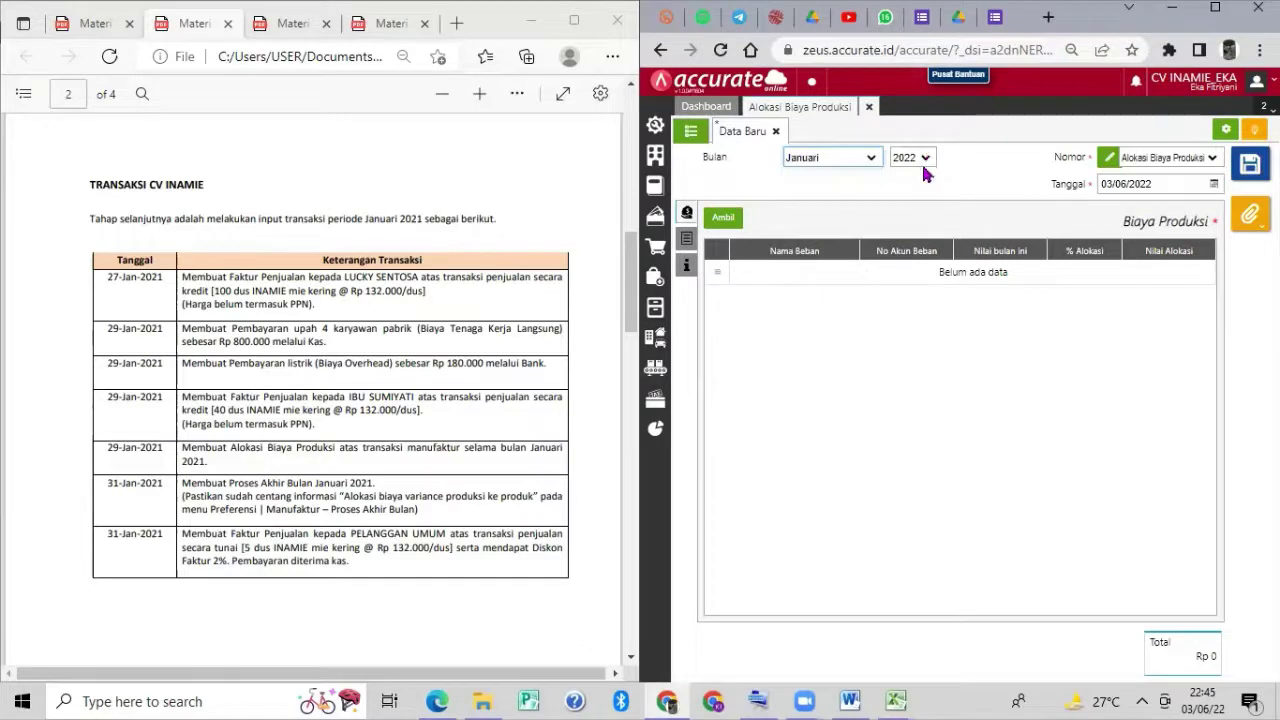
left_click(924, 158)
left_click(912, 180)
left_click(1145, 185)
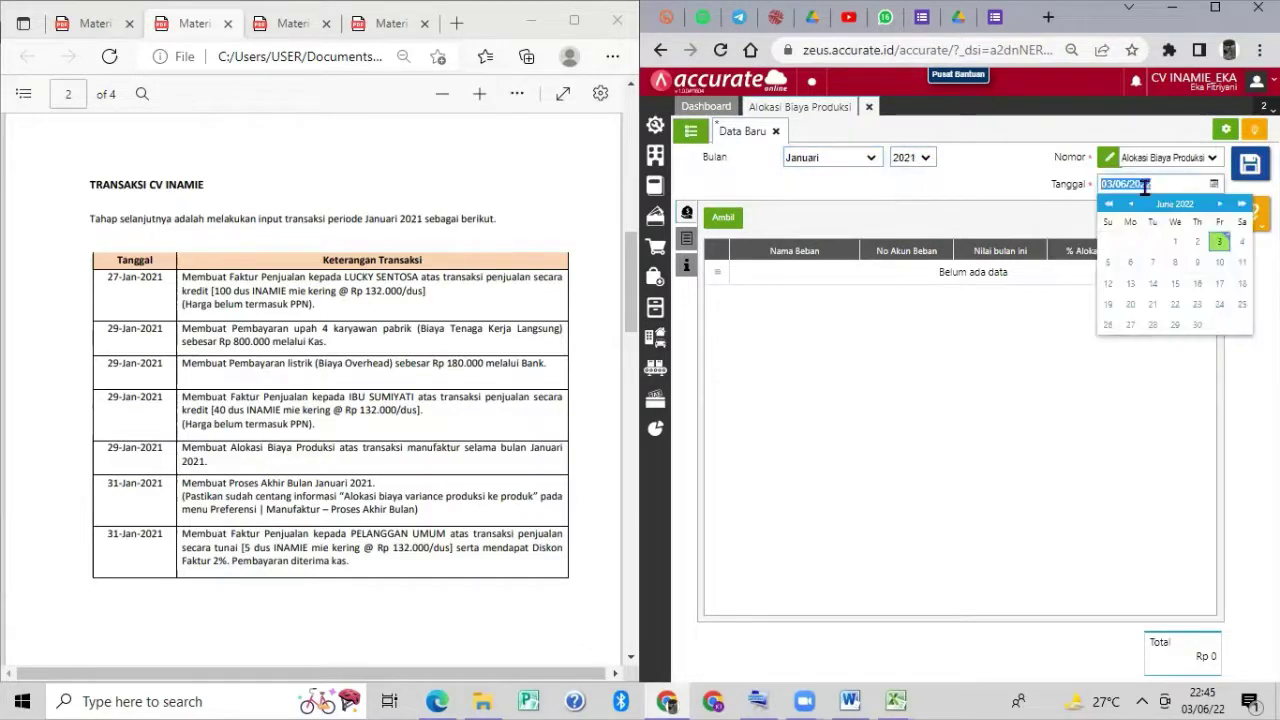
type("29/01/2021")
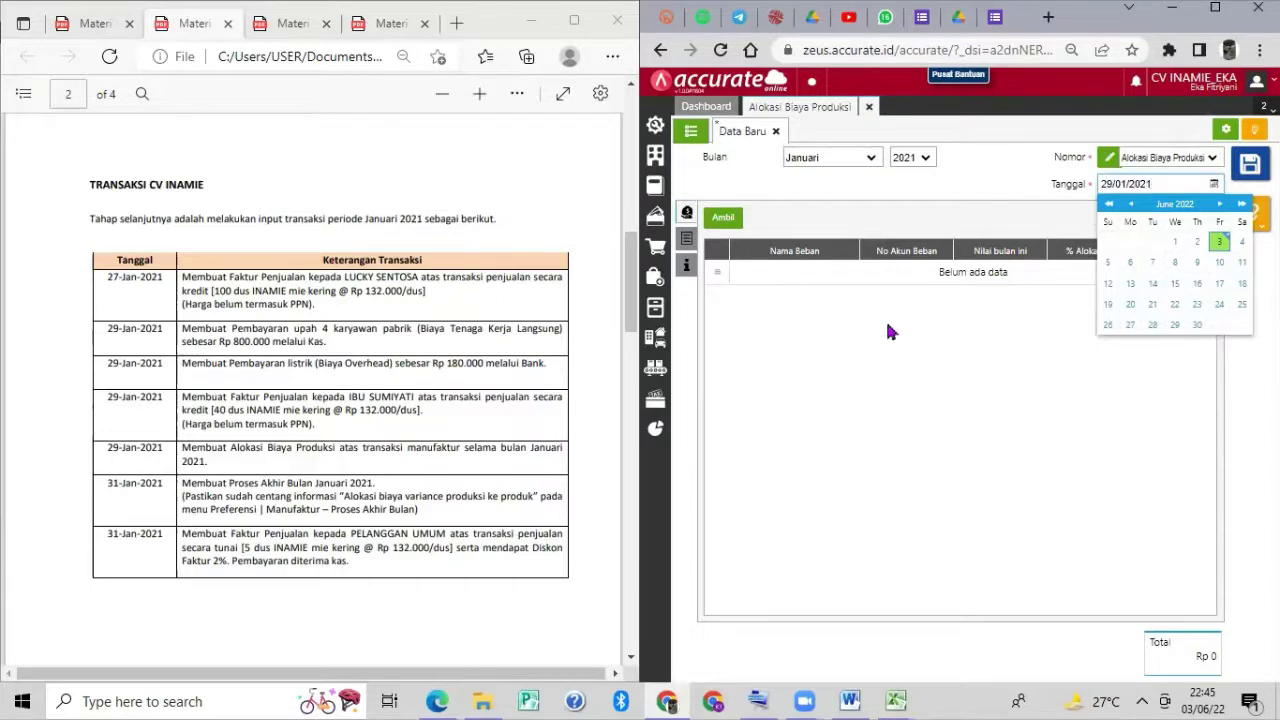
left_click(885, 325)
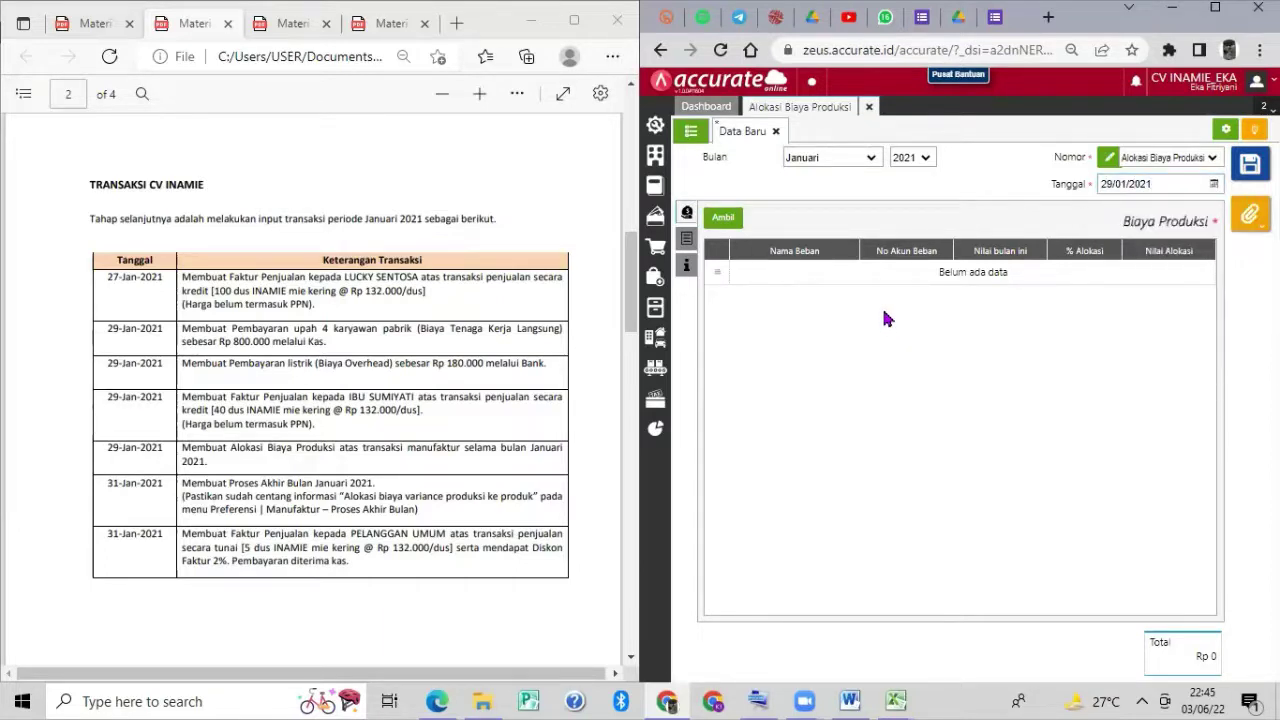
Add factory overhead and direct labour costs, then dismiss the missing work order error on save.
left_click(723, 219)
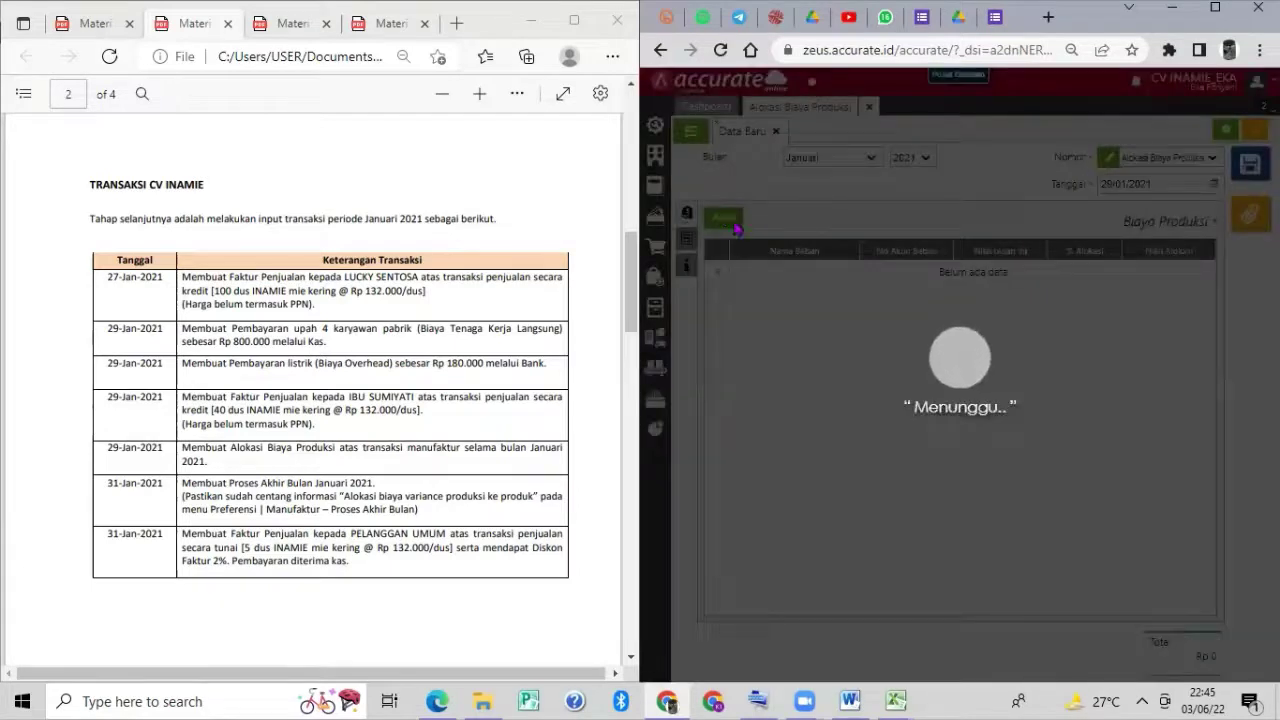
left_click(725, 305)
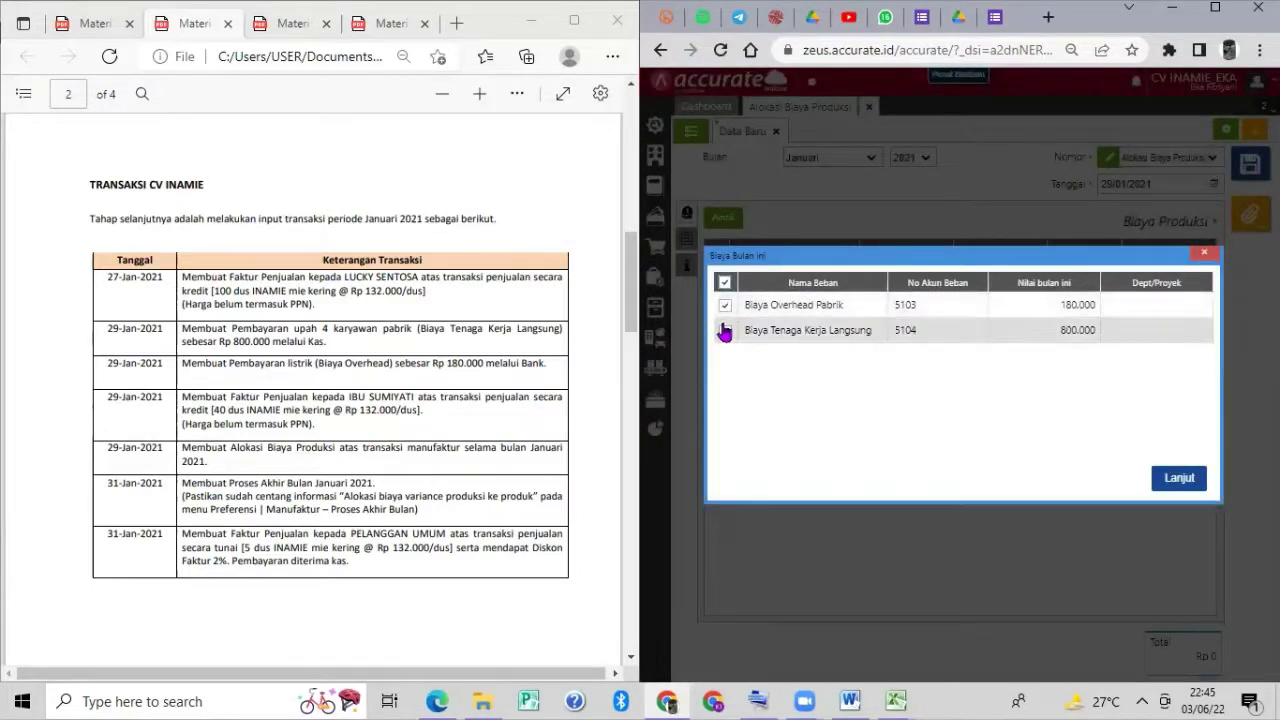
left_click(725, 331)
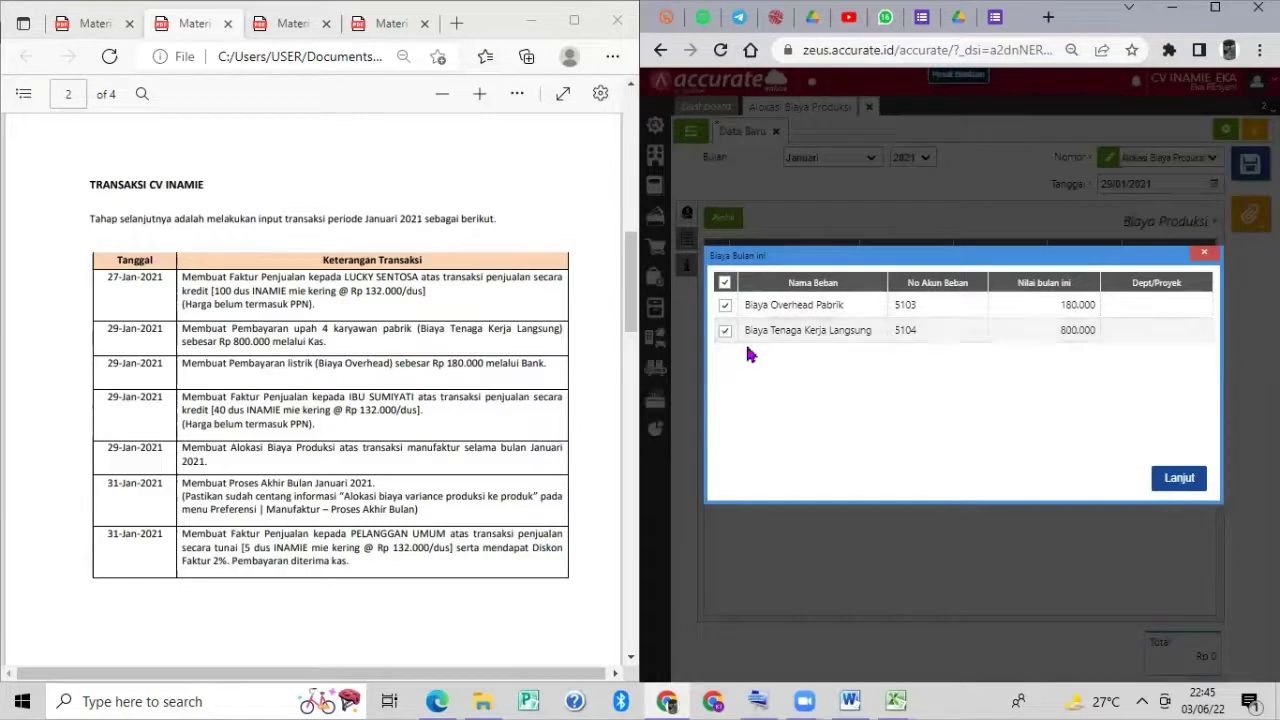
left_click(1190, 479)
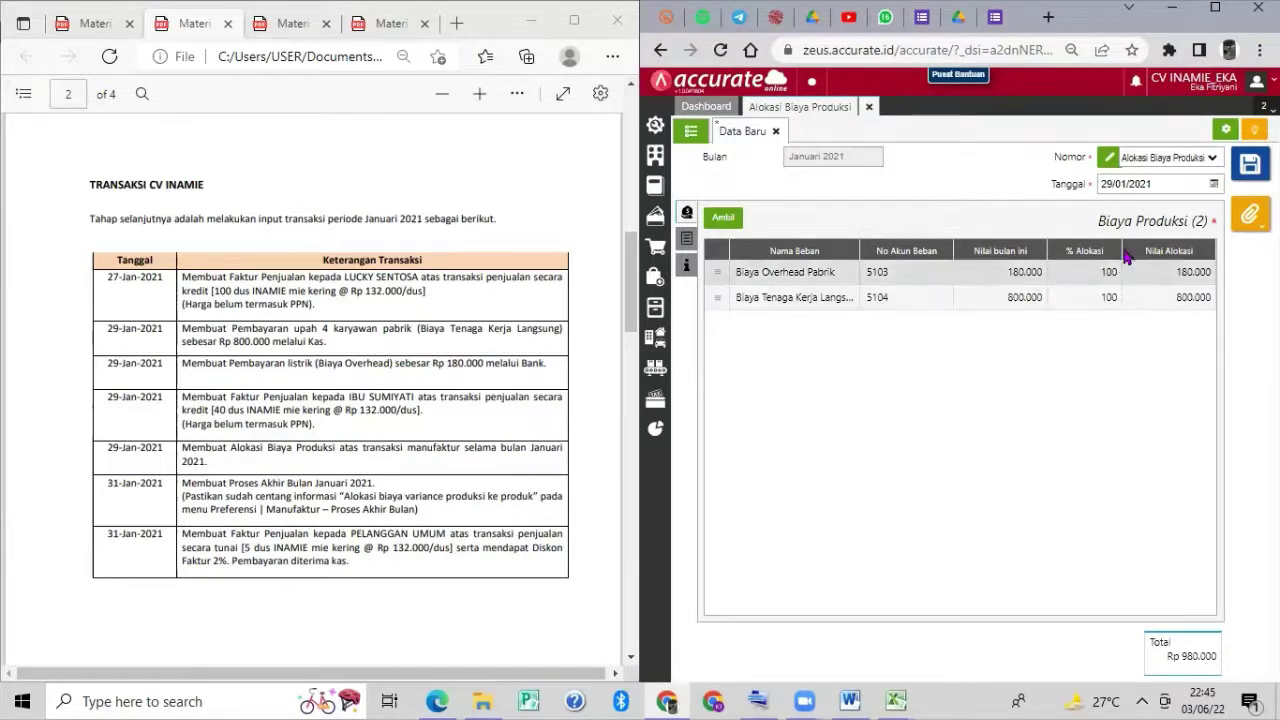
left_click(1251, 164)
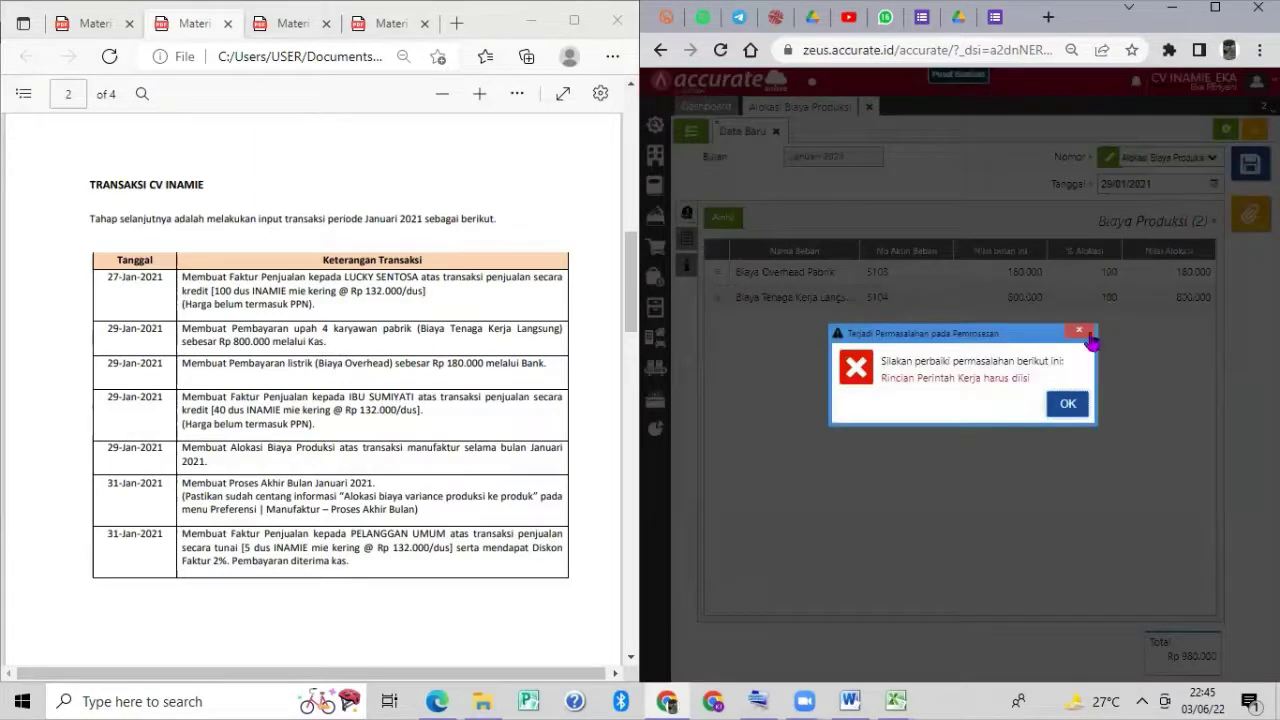
left_click(1085, 333)
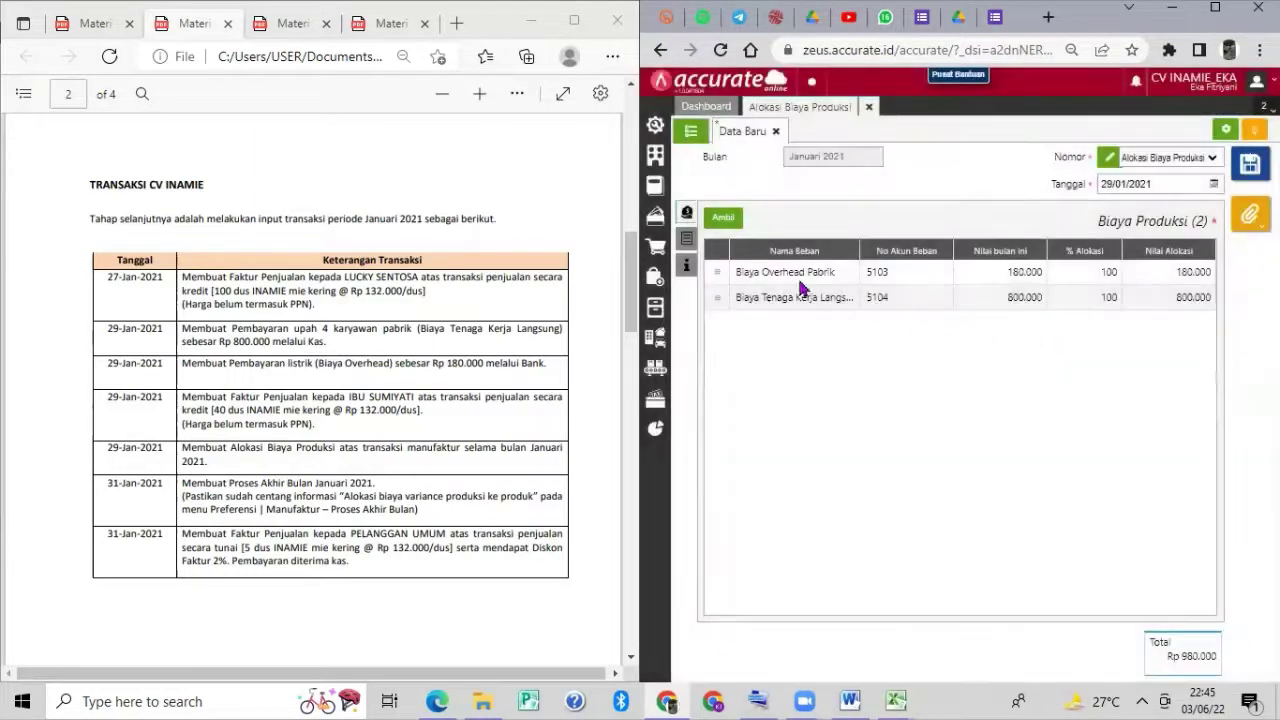
Attach work order WO.2021.01.00001 to the allocation and save it.
left_click(687, 241)
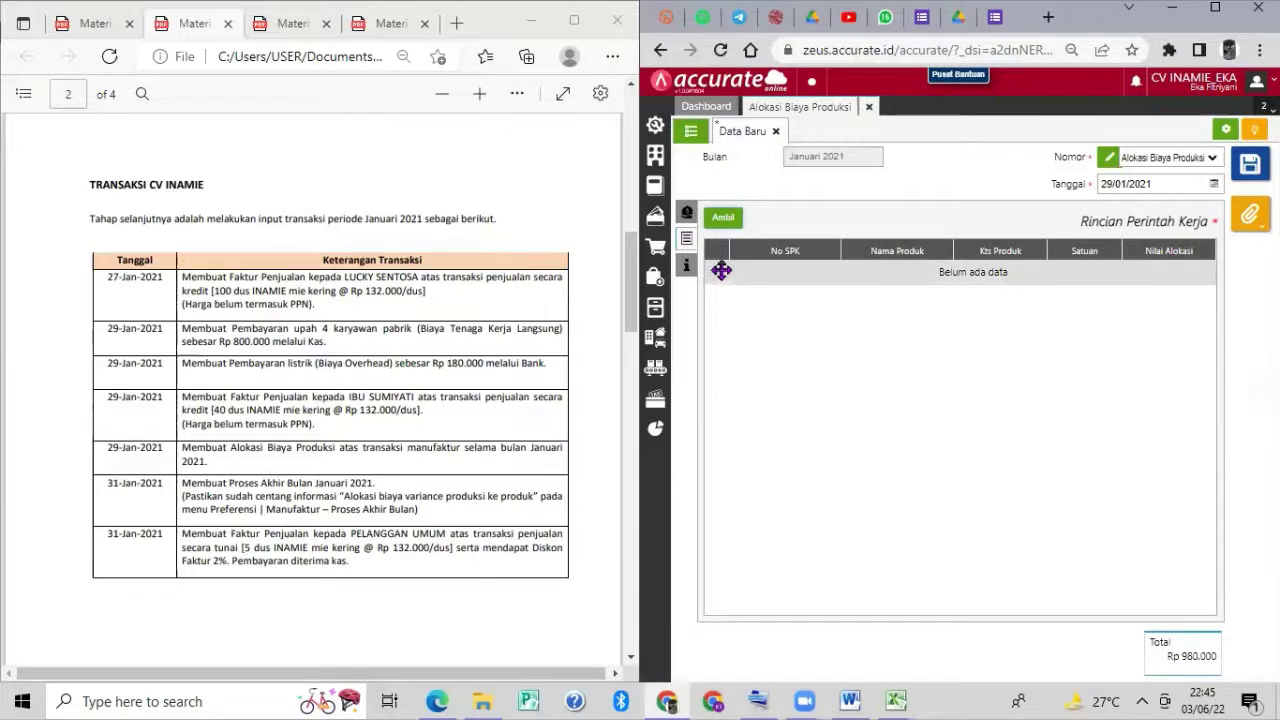
left_click(729, 217)
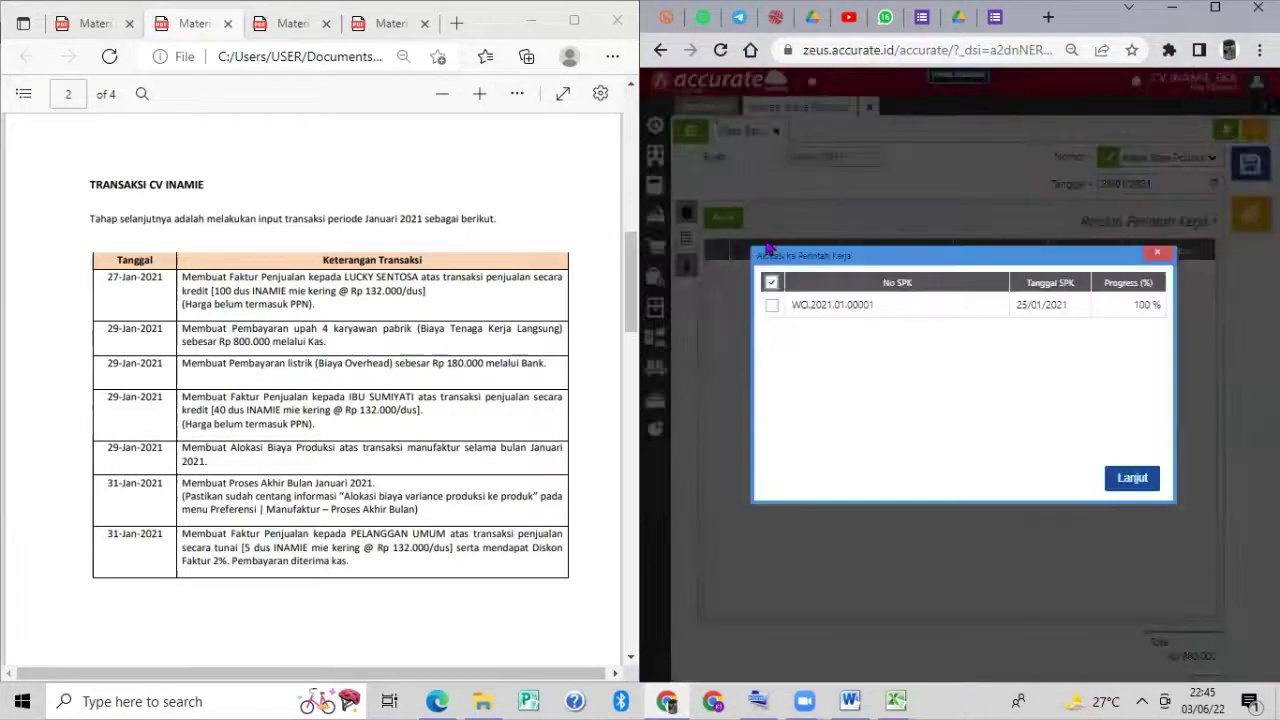
left_click(767, 307)
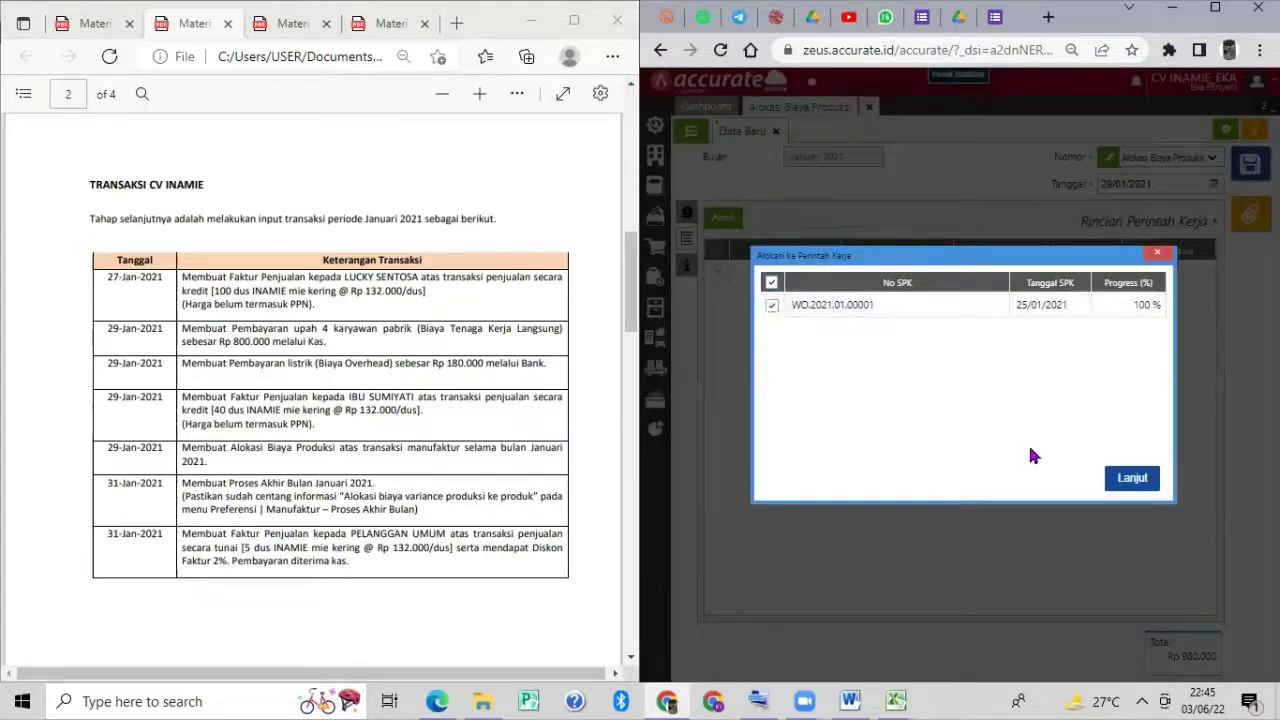
left_click(1117, 480)
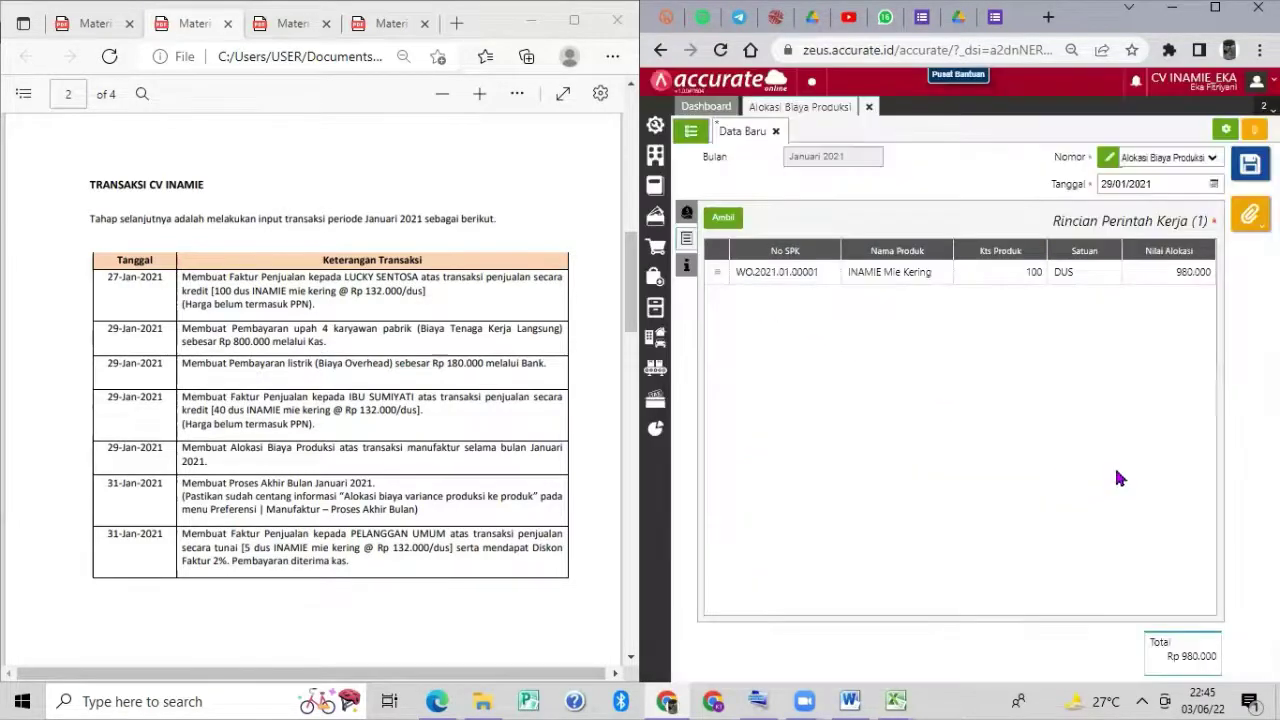
left_click(1250, 168)
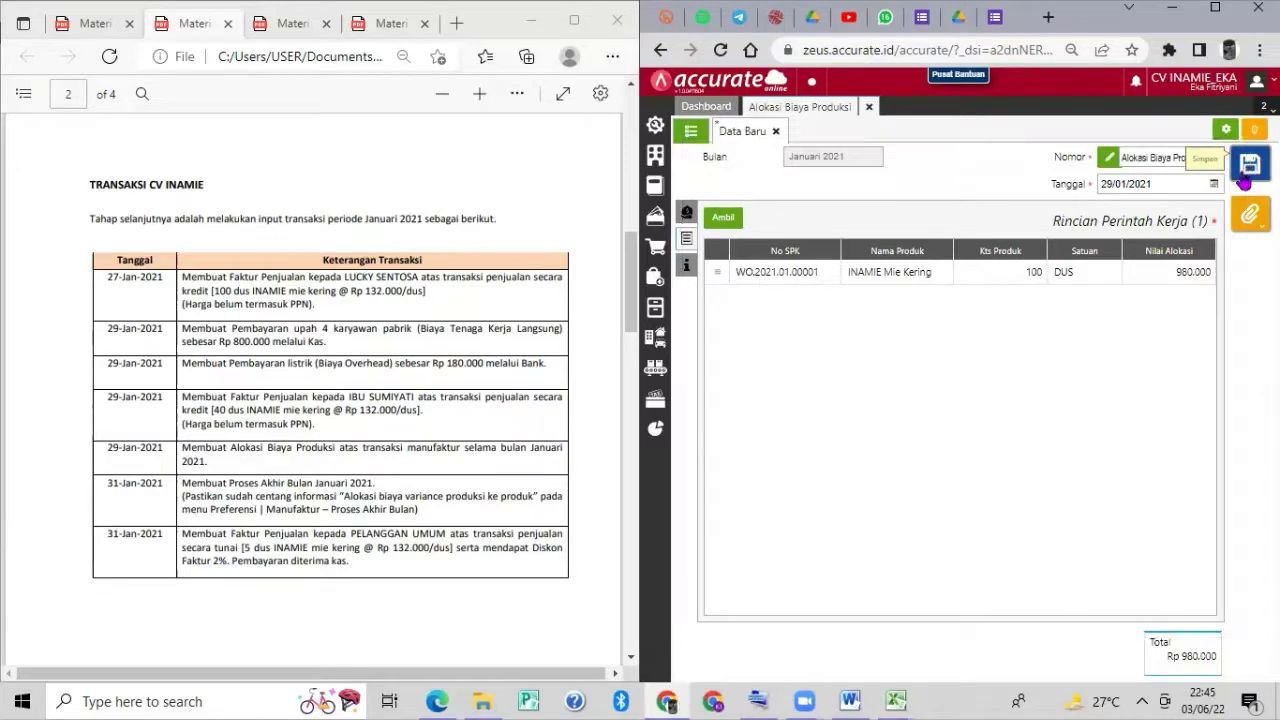
left_click(688, 132)
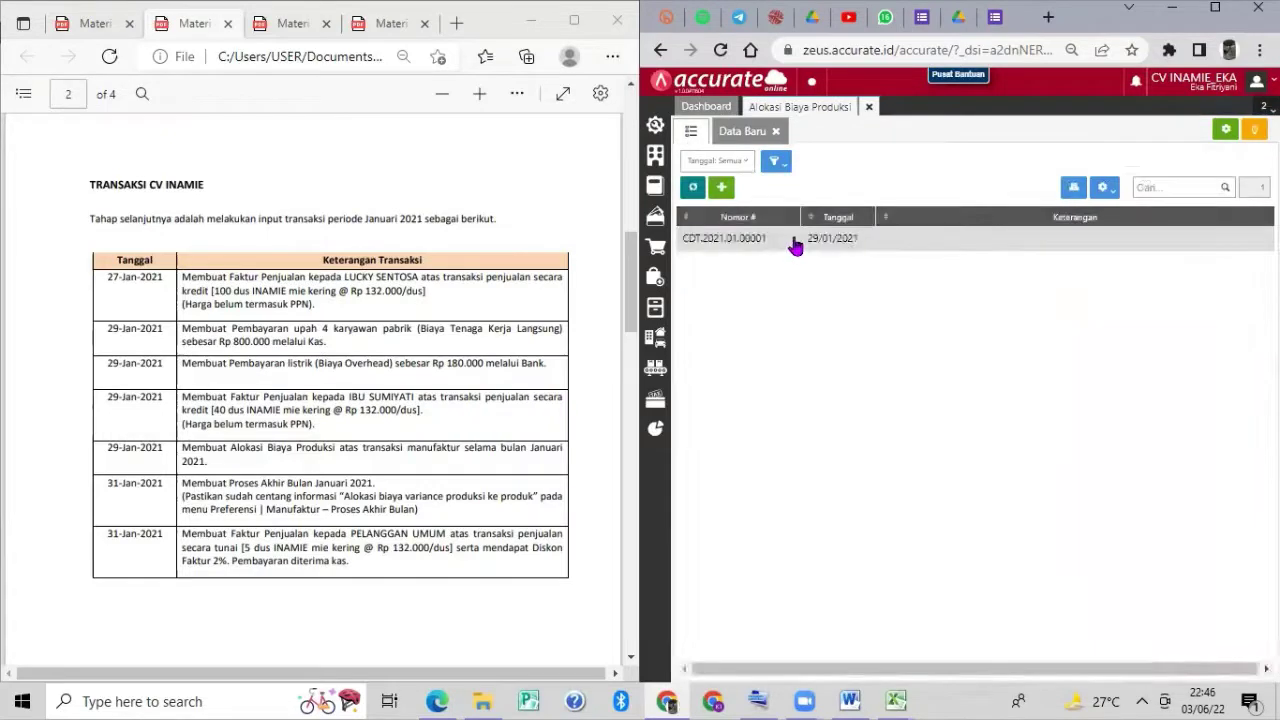
Check the journal details of allocation CDT.2021.01.00001, then close the Alokasi Biaya Produksi tab.
left_click(795, 246)
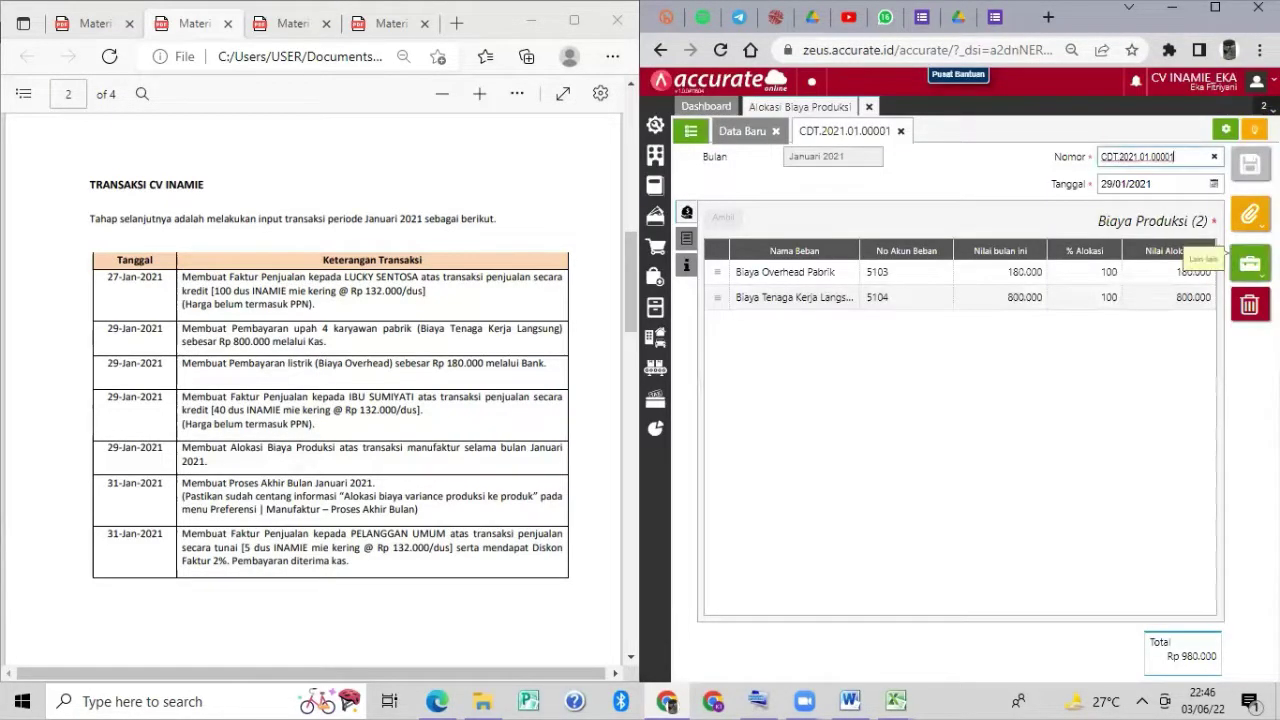
left_click(1249, 263)
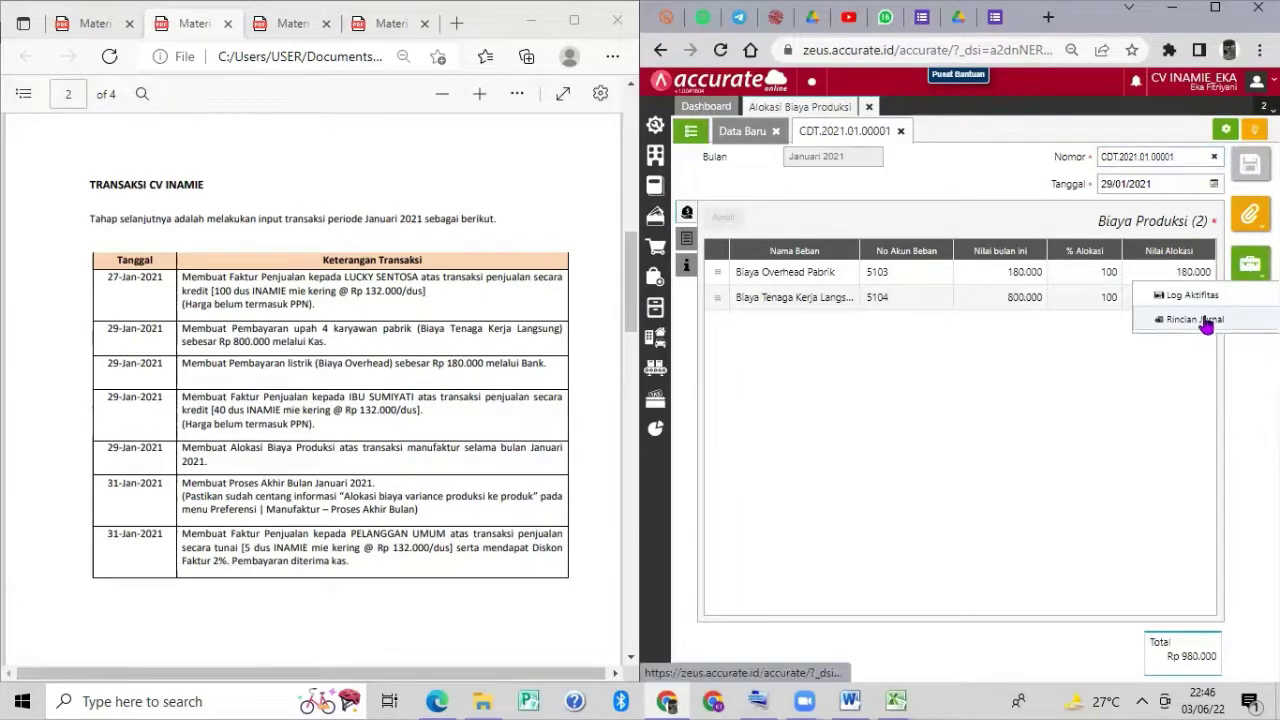
left_click(1206, 324)
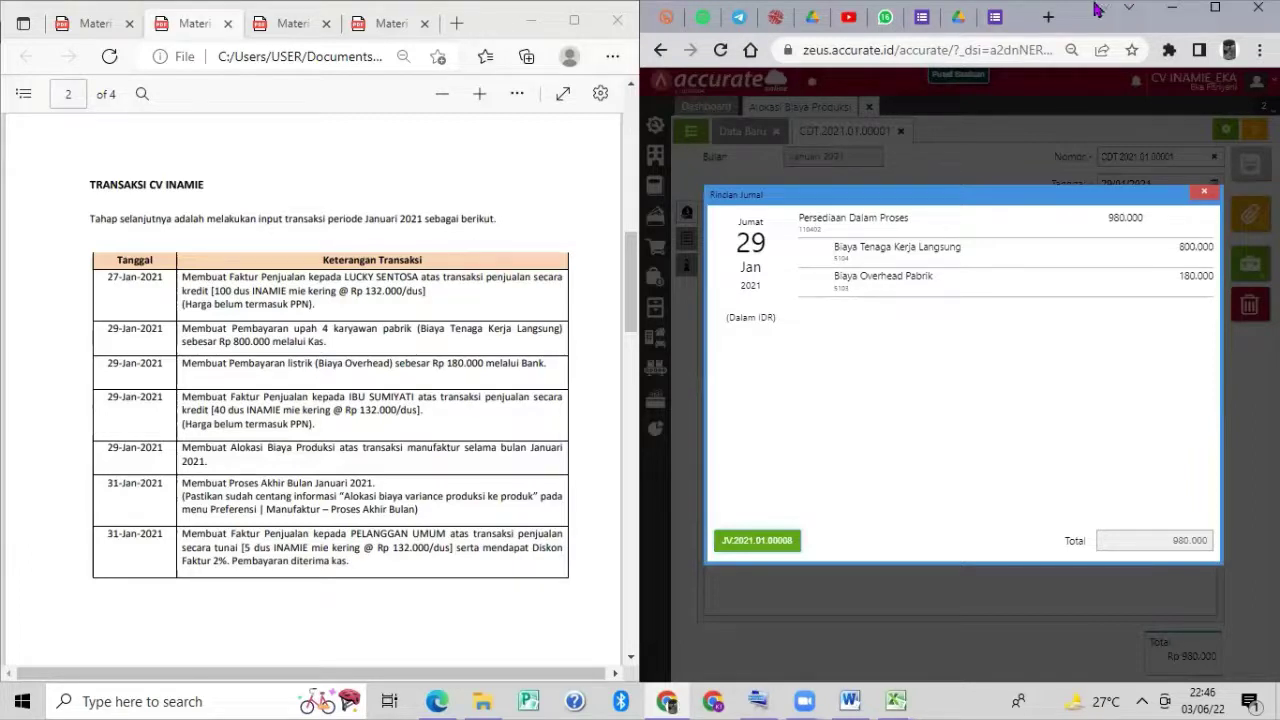
left_click(1204, 191)
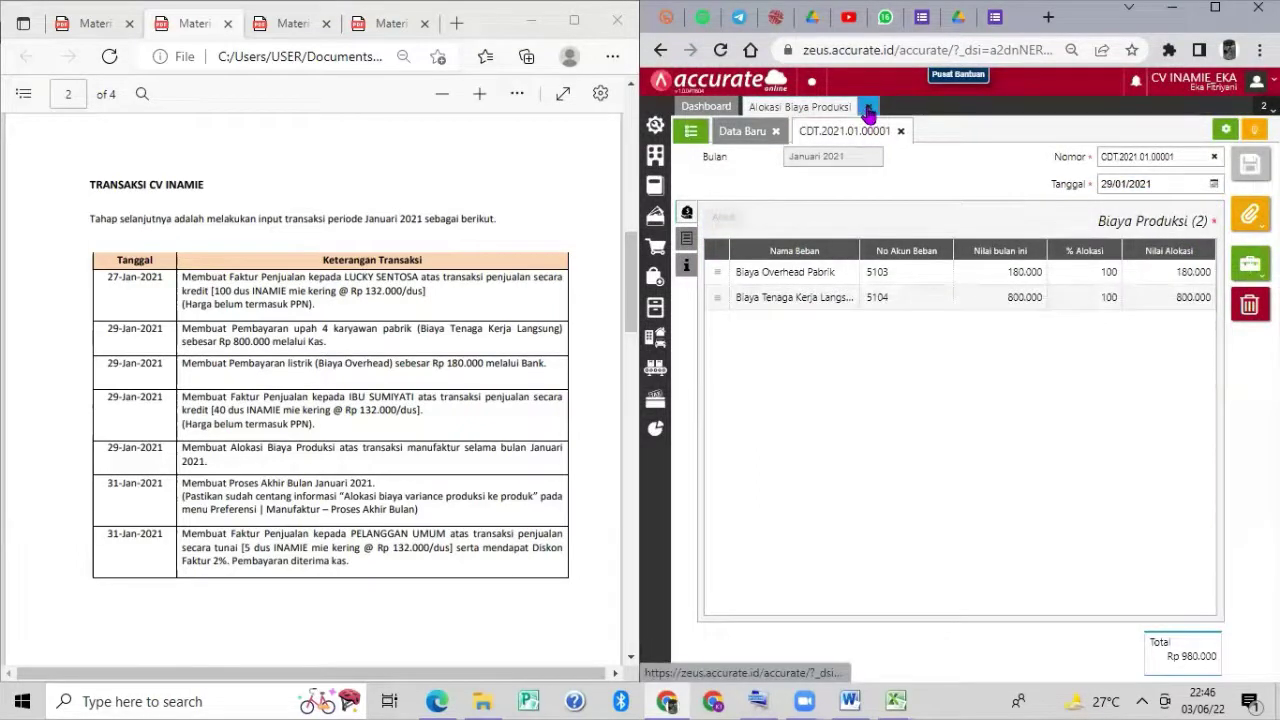
left_click(868, 110)
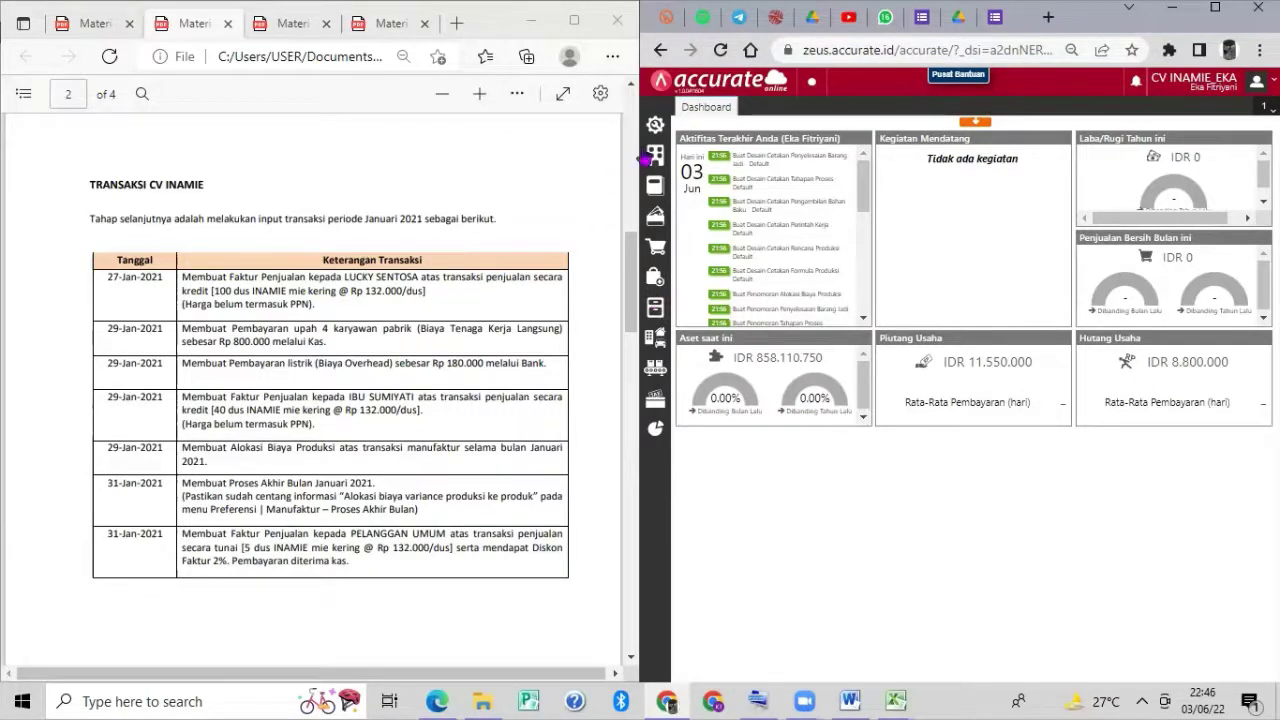
Save the Manufaktur preferences with 'Alokasi biaya variance produksi ke produk' enabled.
mouse_move(658, 128)
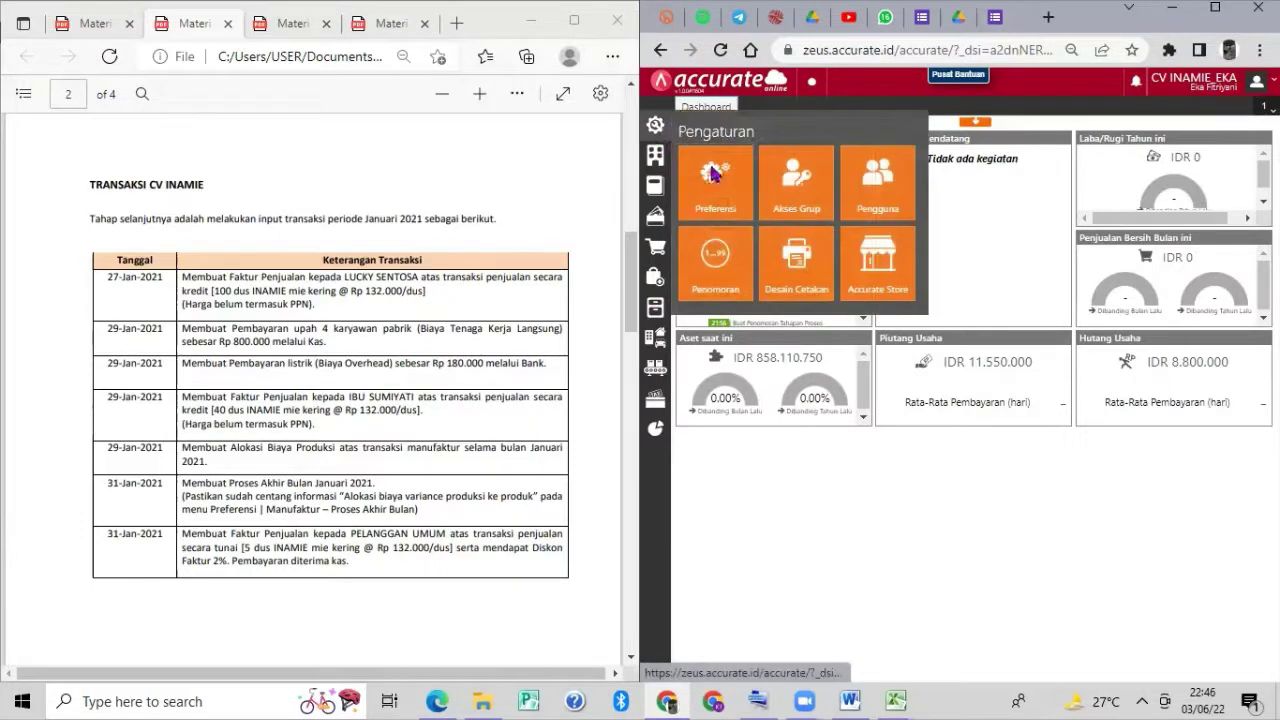
left_click(713, 174)
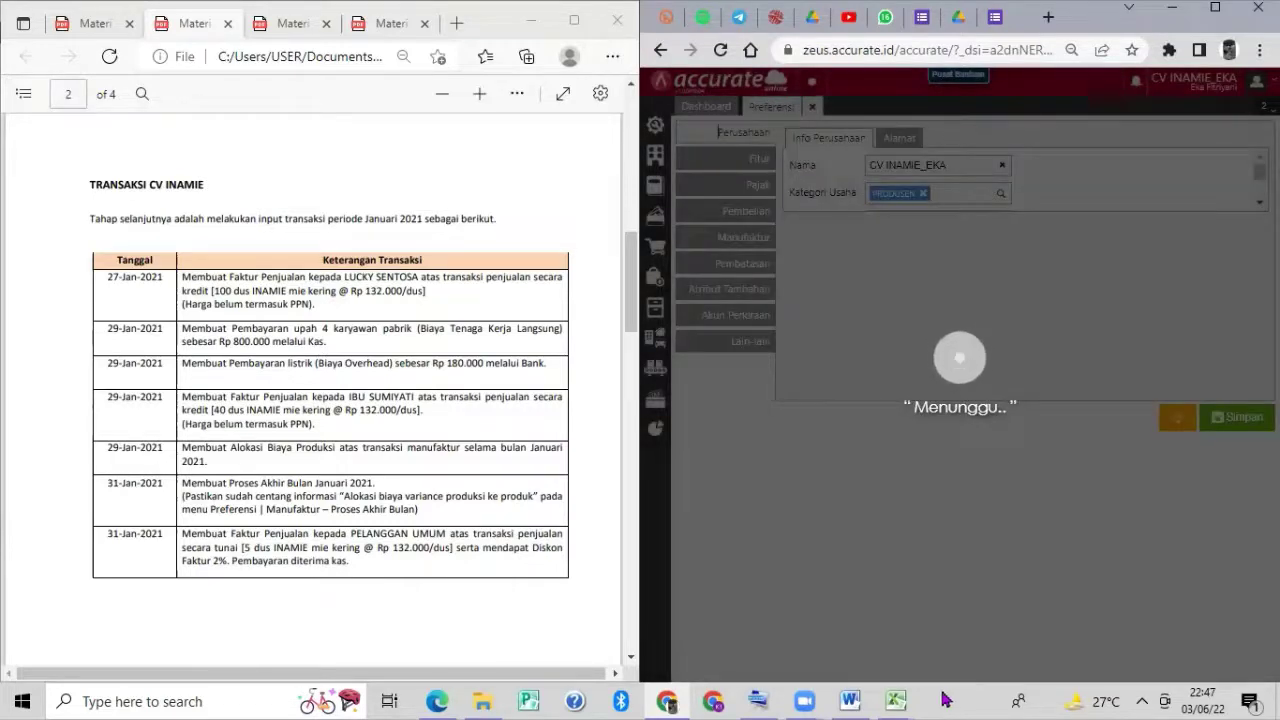
mouse_move(898, 700)
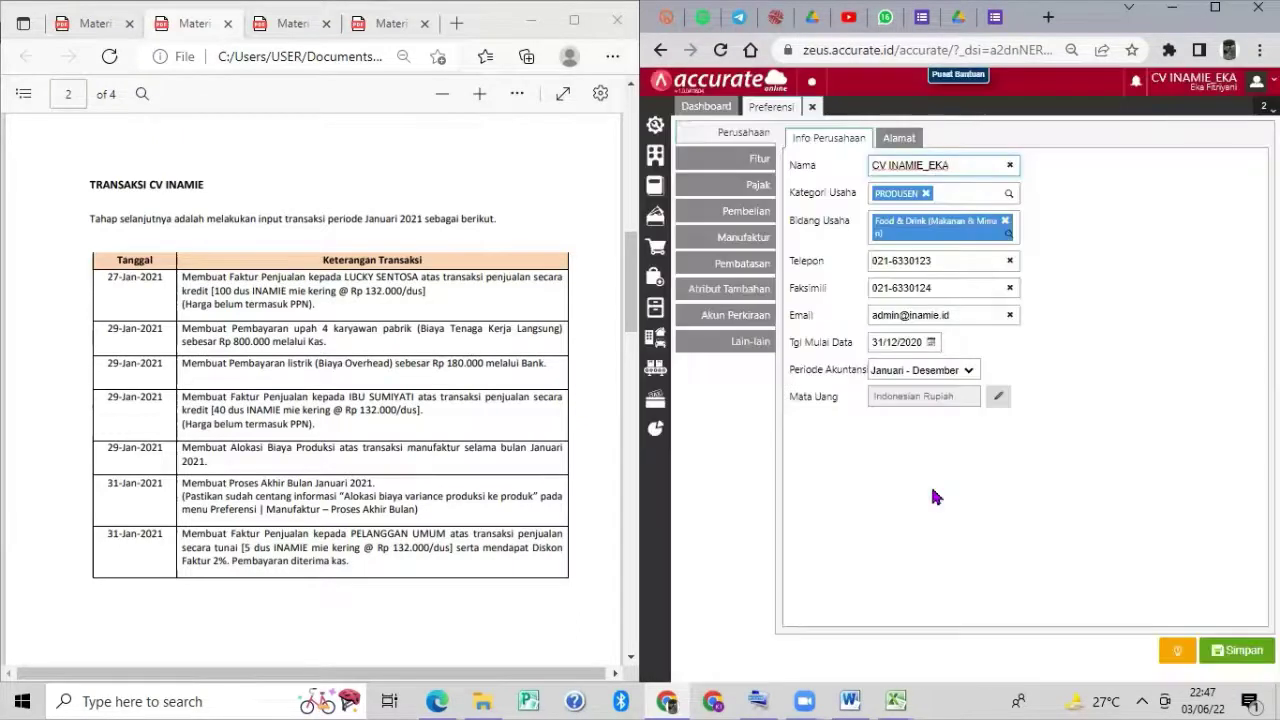
left_click(758, 237)
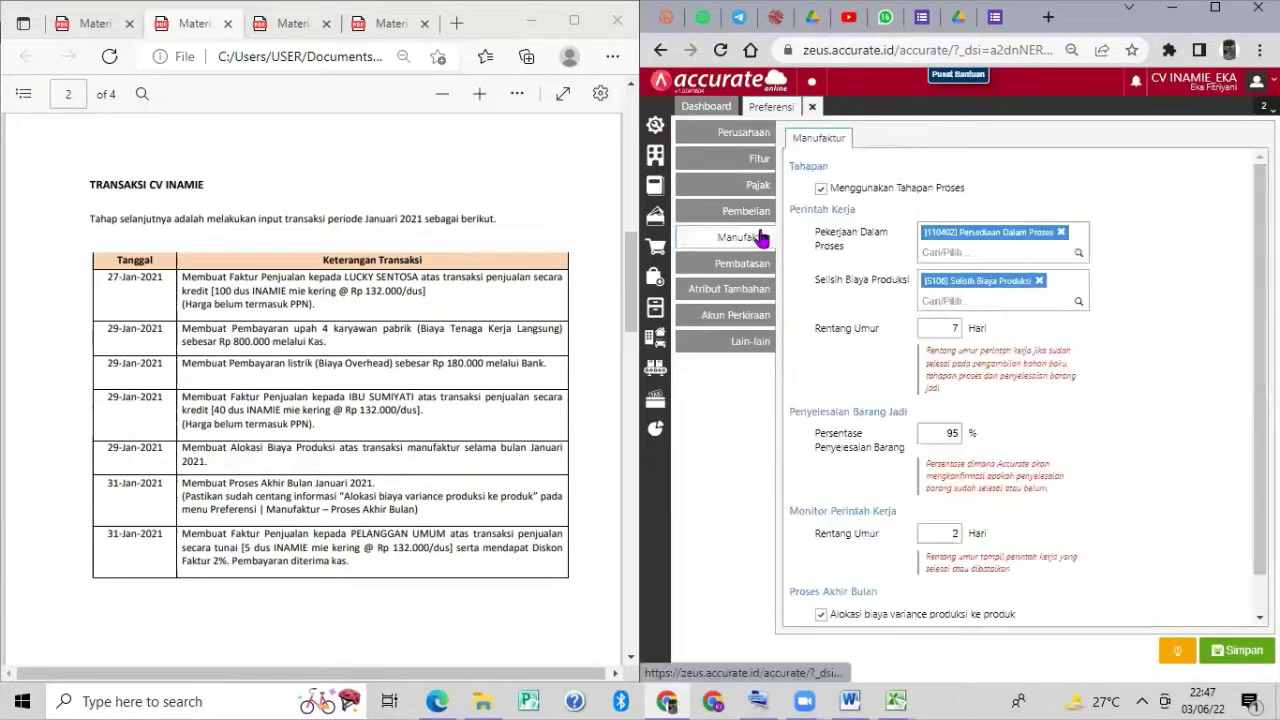
scroll(945, 349, "down", 1)
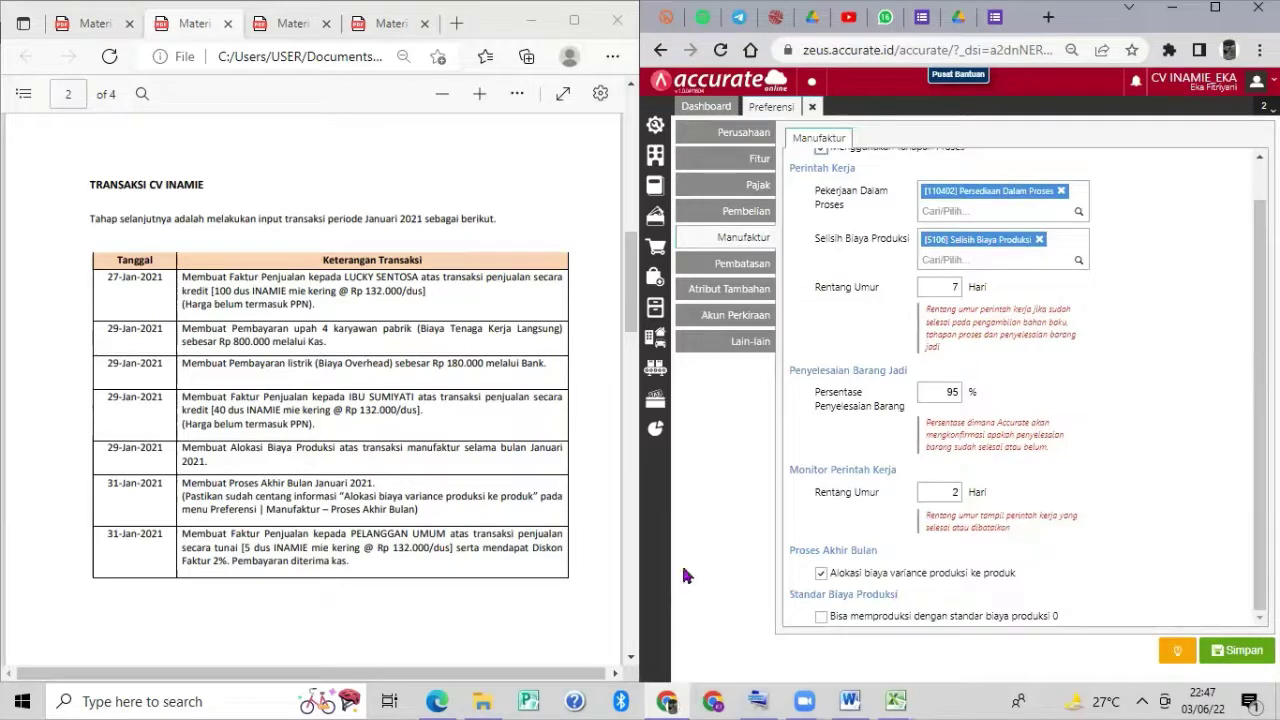
left_click(1238, 660)
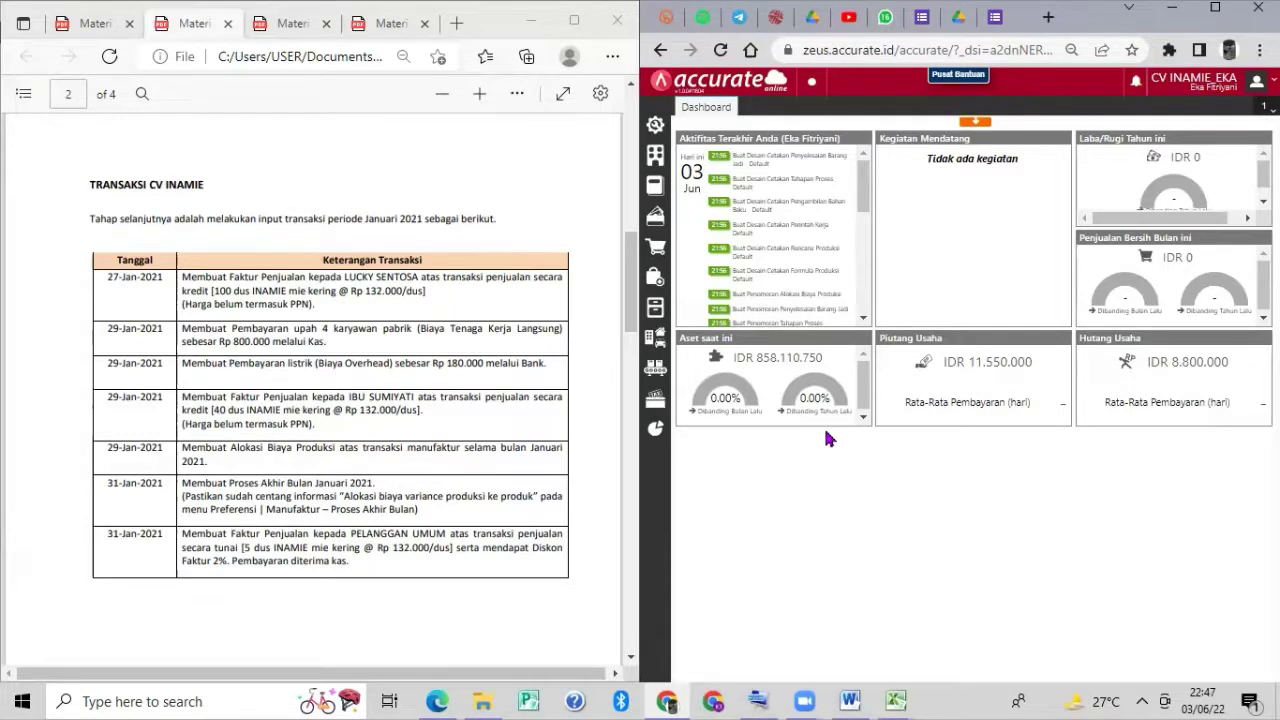
Save a Proses Akhir Bulan for Januari 2021 and view it in the month-end list.
mouse_move(815, 424)
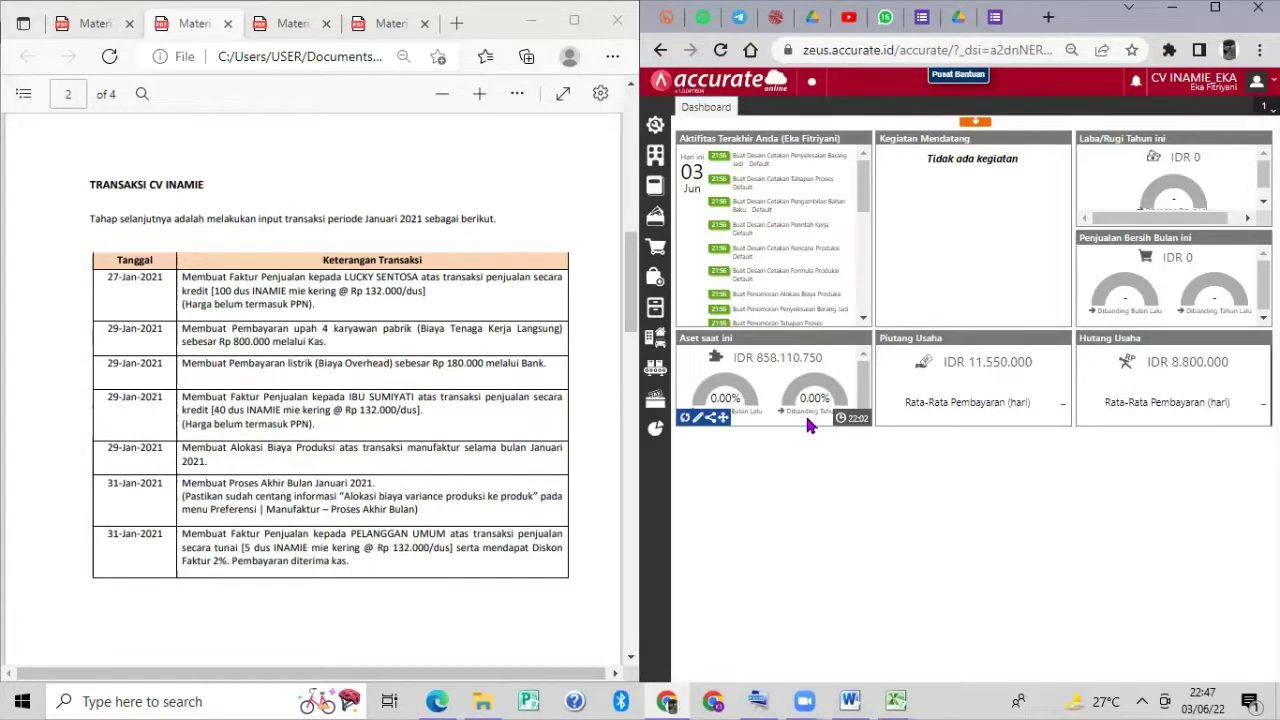
left_click(652, 155)
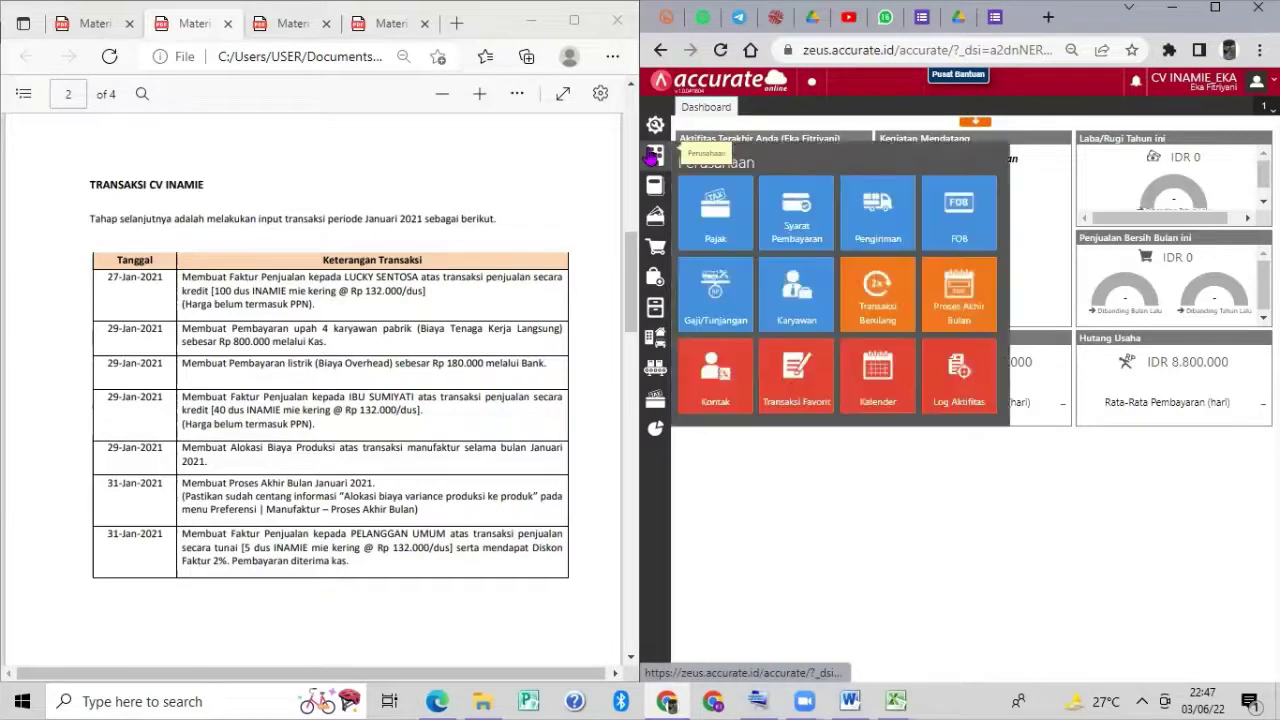
left_click(937, 288)
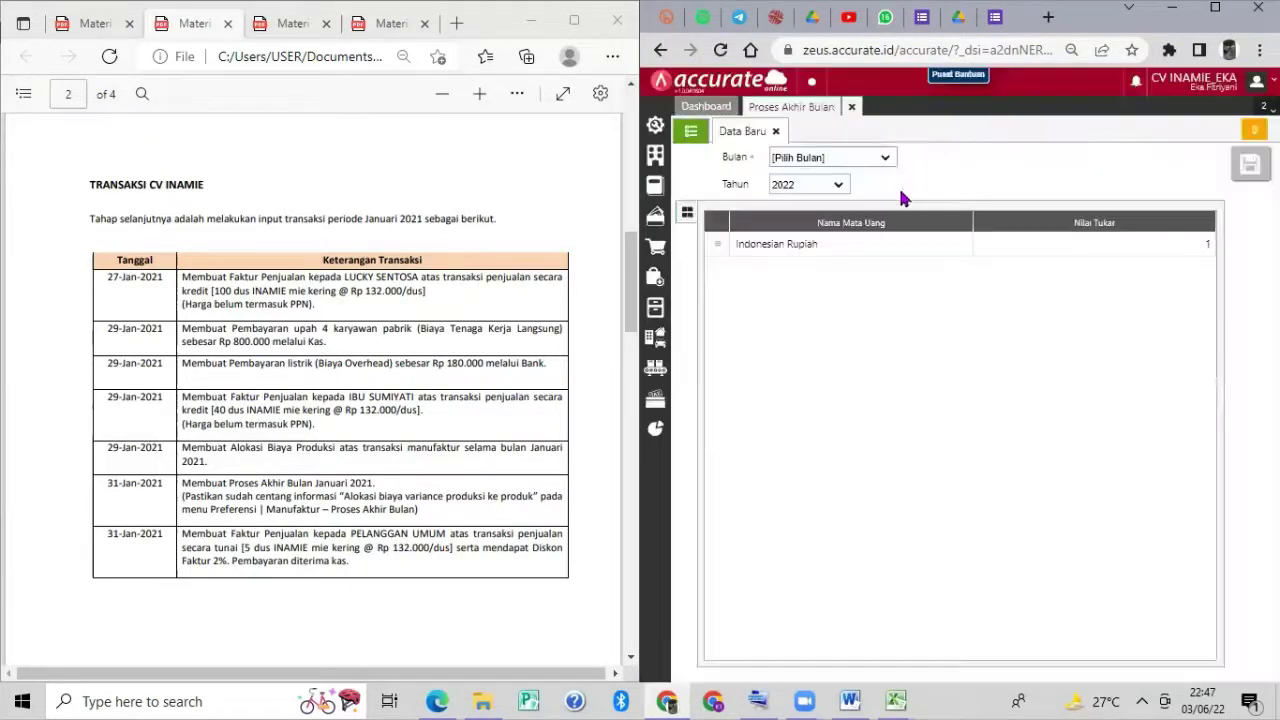
left_click(887, 160)
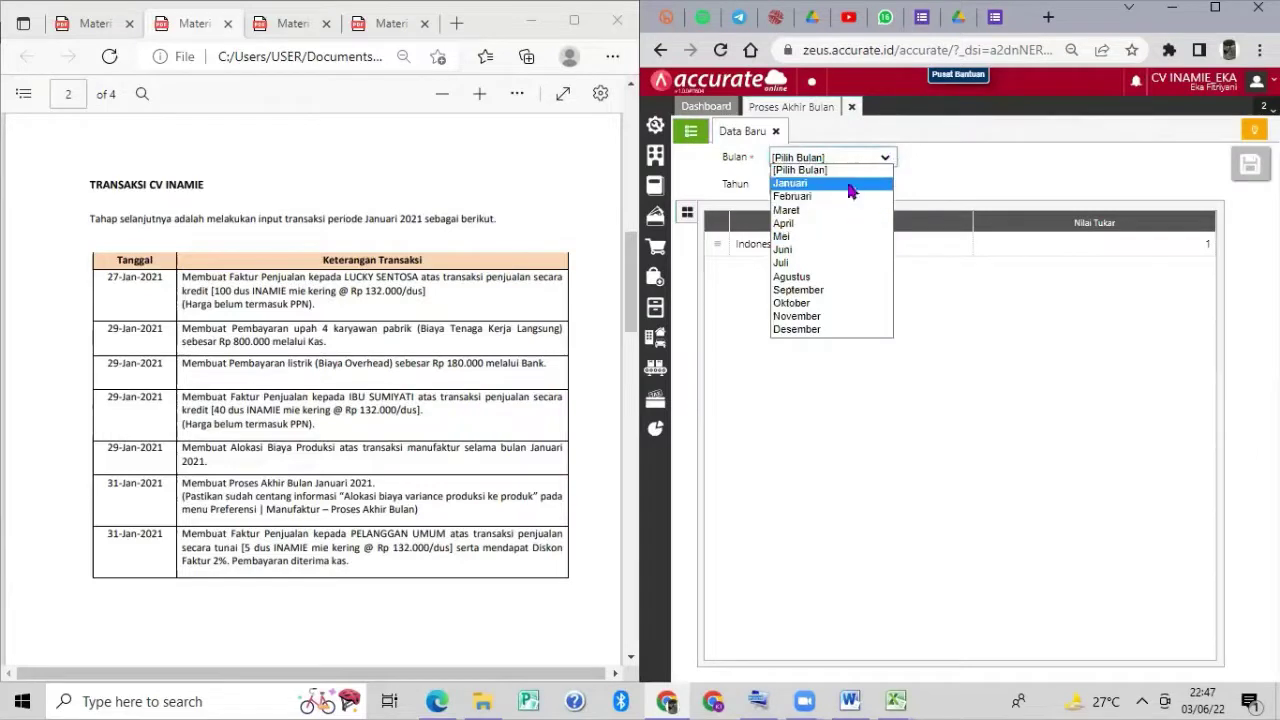
left_click(850, 184)
left_click(838, 187)
left_click(820, 214)
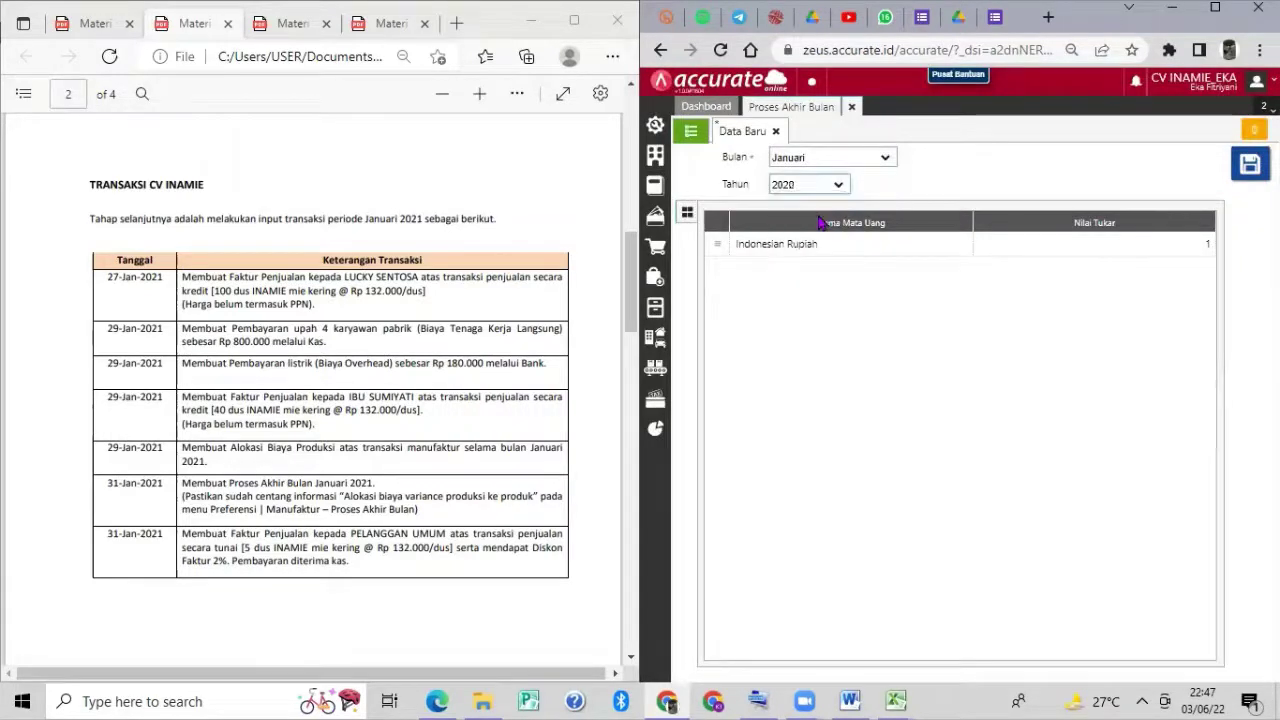
left_click(837, 187)
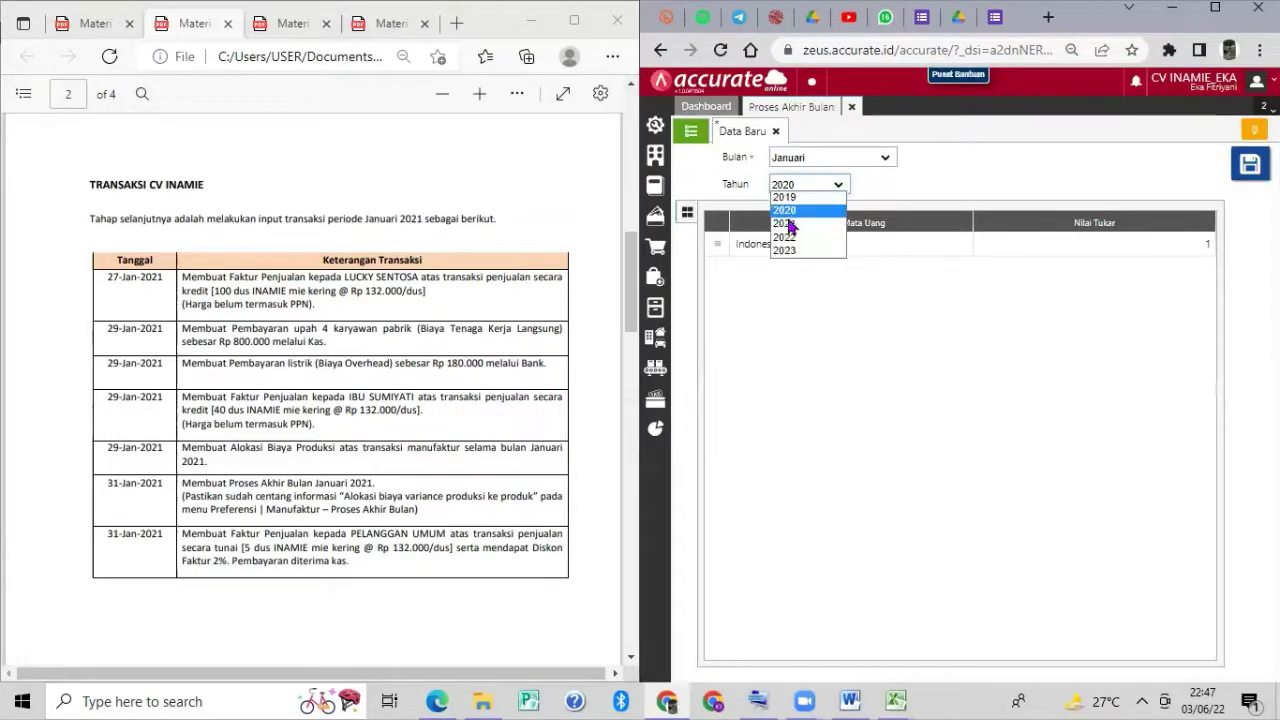
left_click(789, 223)
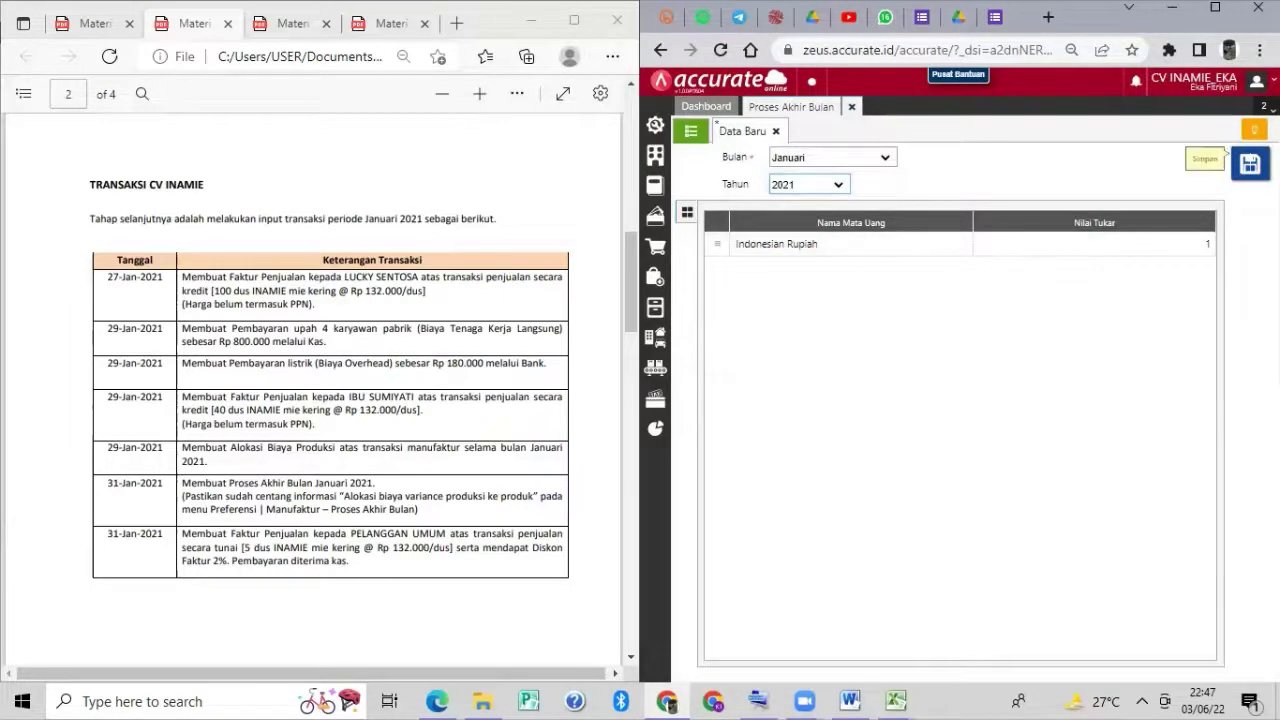
left_click(1250, 165)
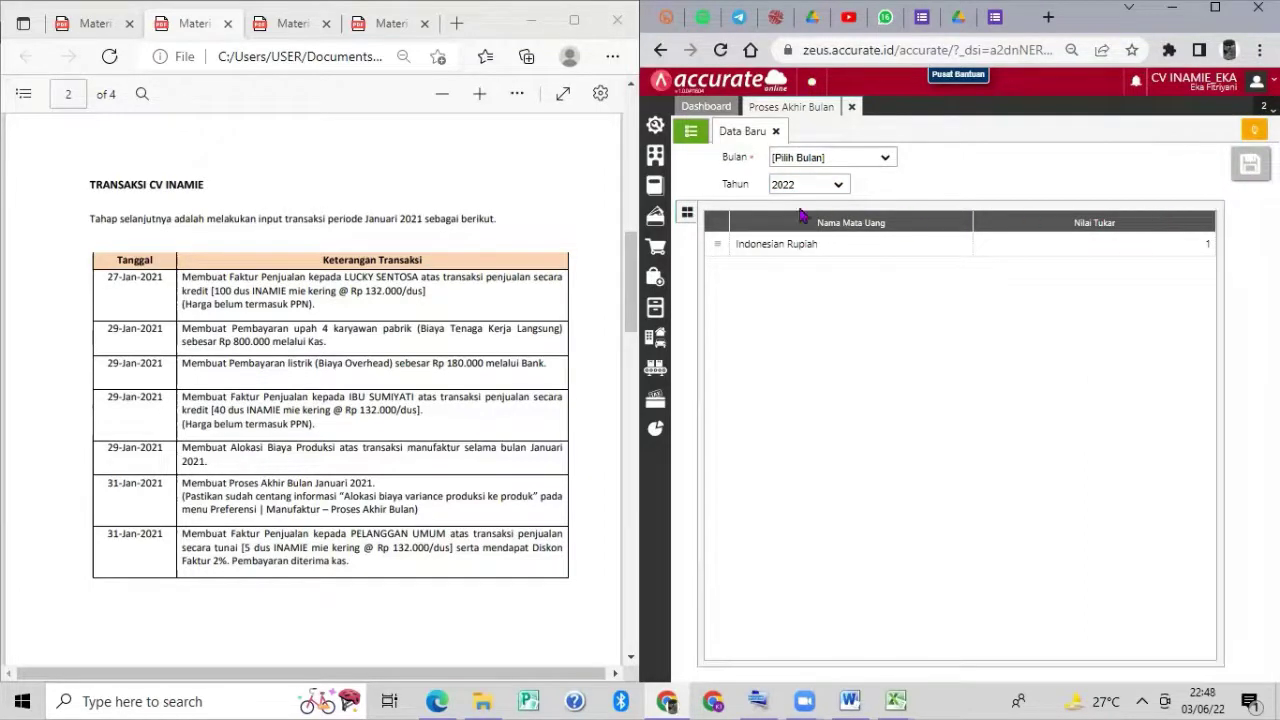
left_click(690, 131)
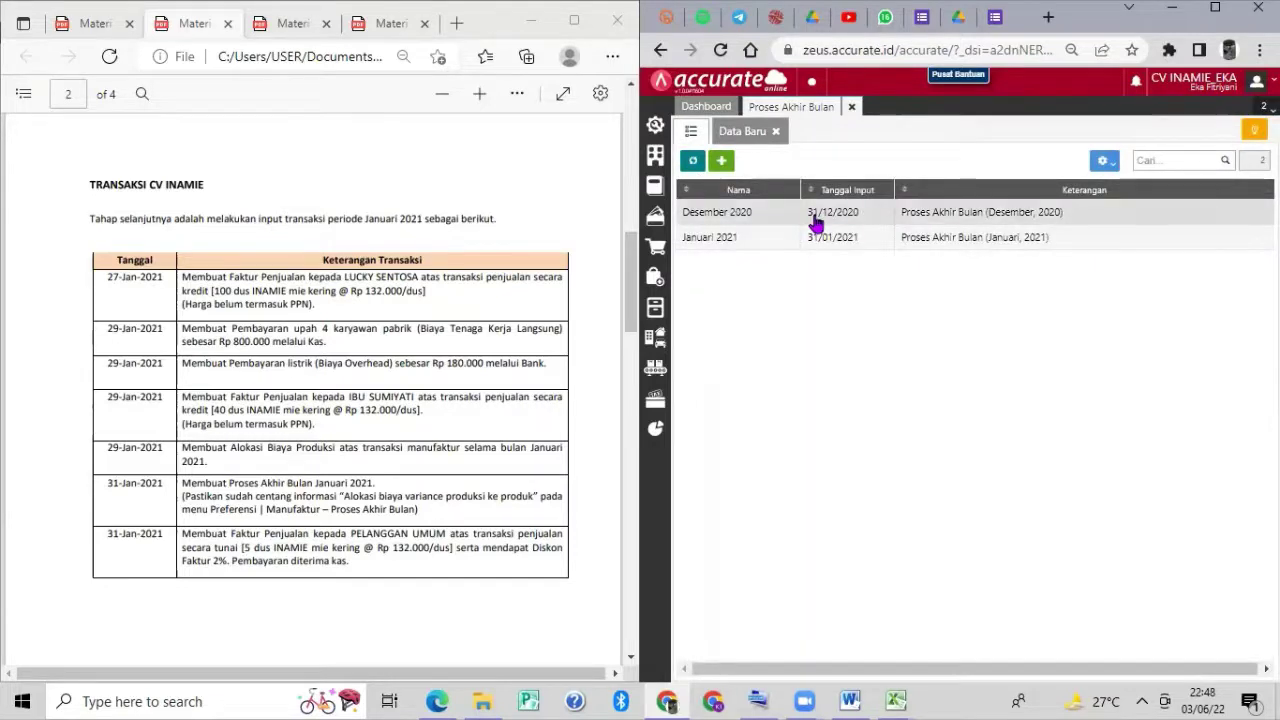
Check the Januari 2021 Jurnal Pabrikasi details, then close the Proses Akhir Bulan tab.
double_click(957, 243)
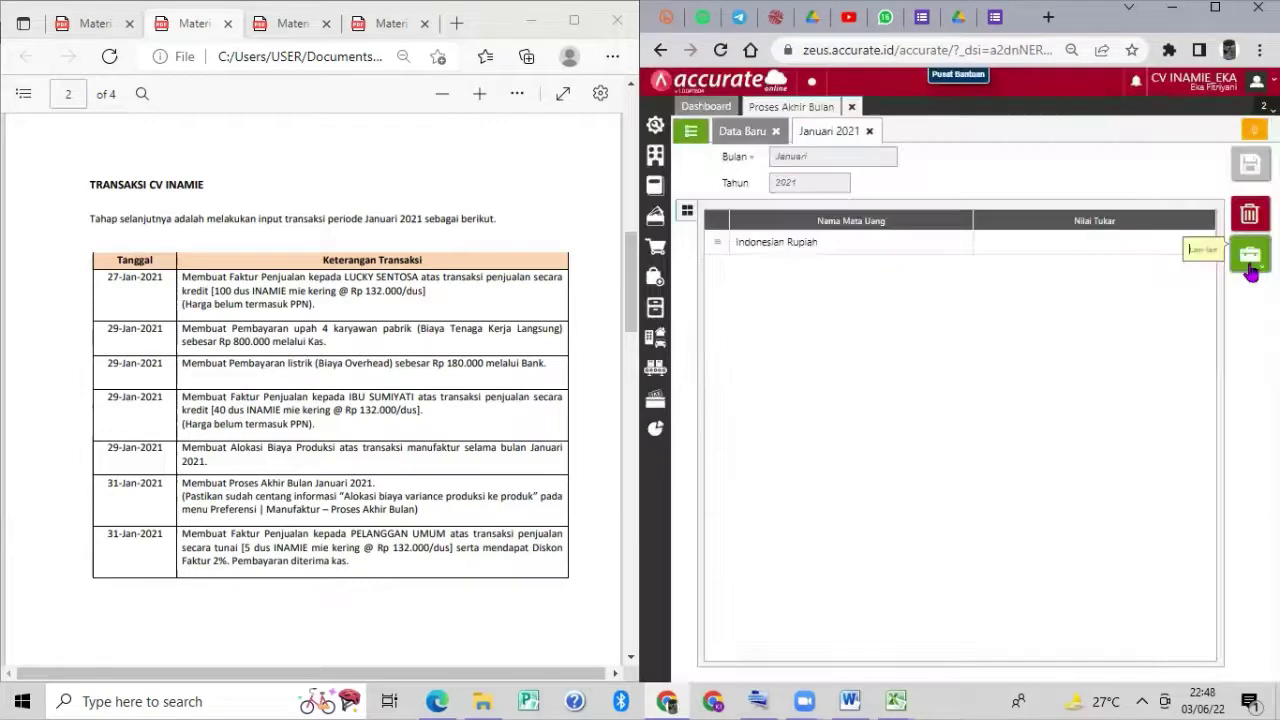
left_click(1250, 268)
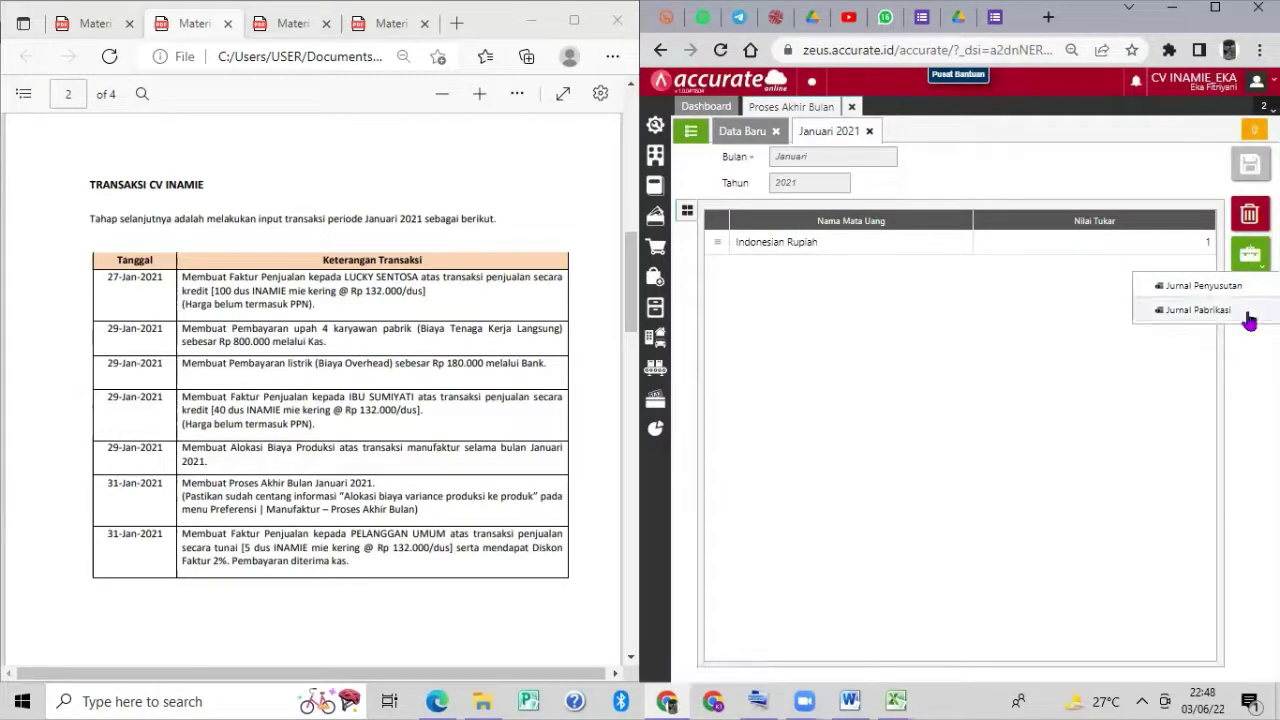
left_click(1245, 312)
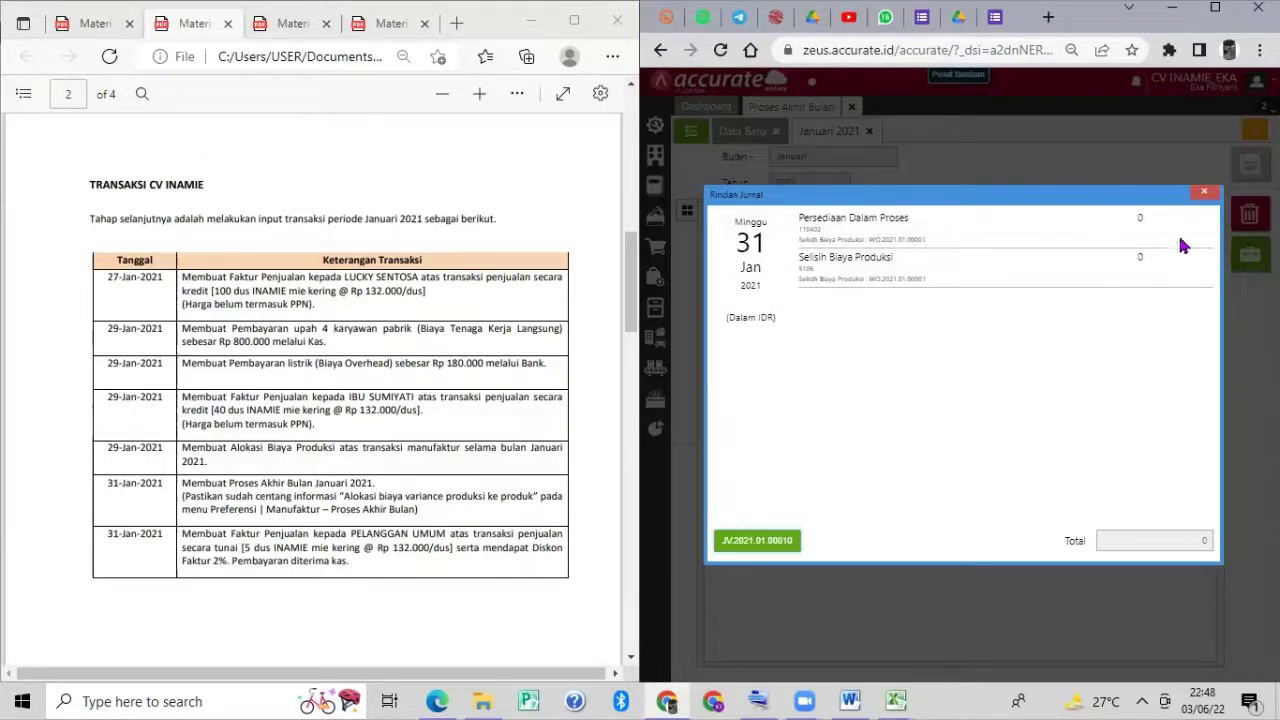
left_click(1207, 195)
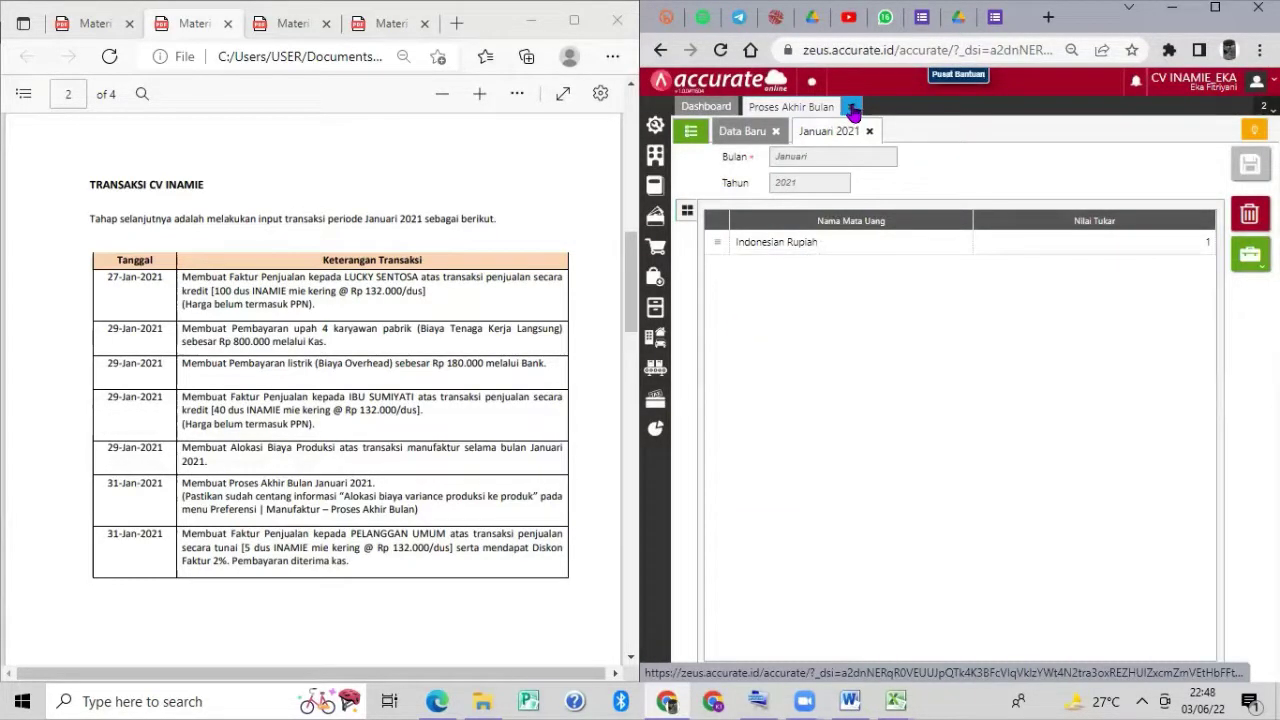
left_click(852, 108)
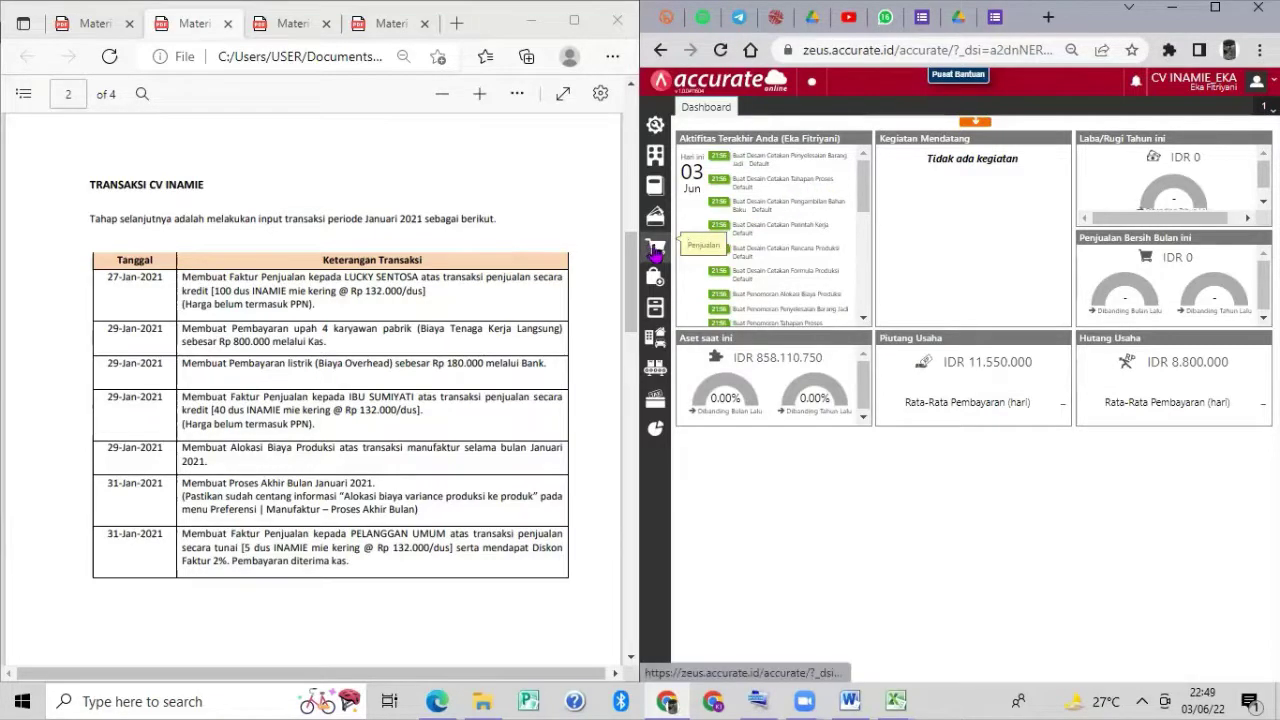
Start a sales invoice for PELANGGAN UMUM dated 31/01/2021.
left_click(655, 250)
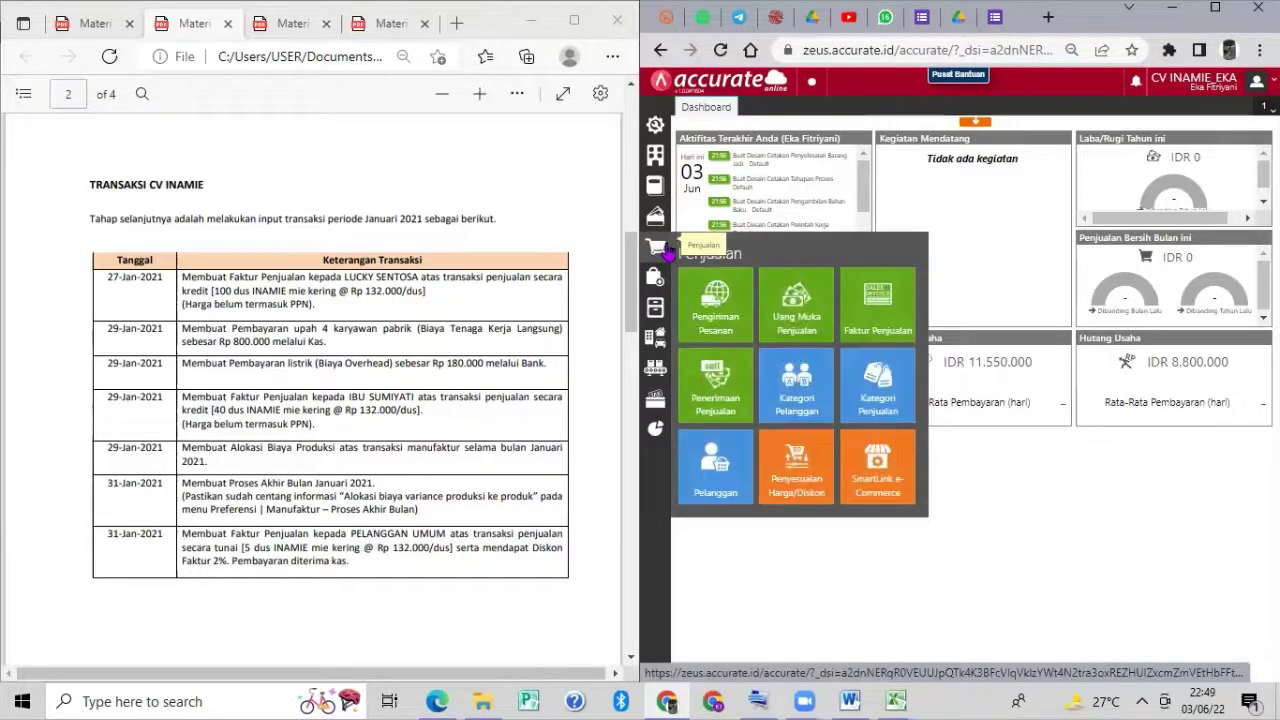
left_click(872, 308)
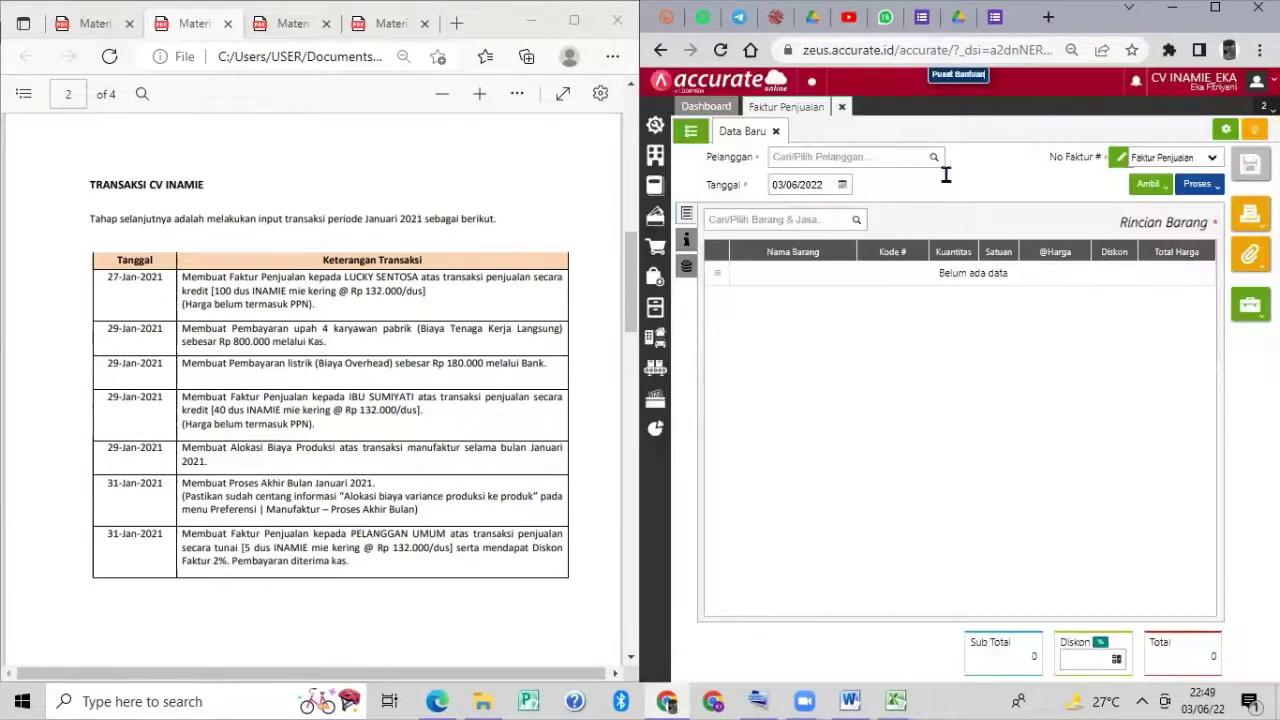
left_click(933, 160)
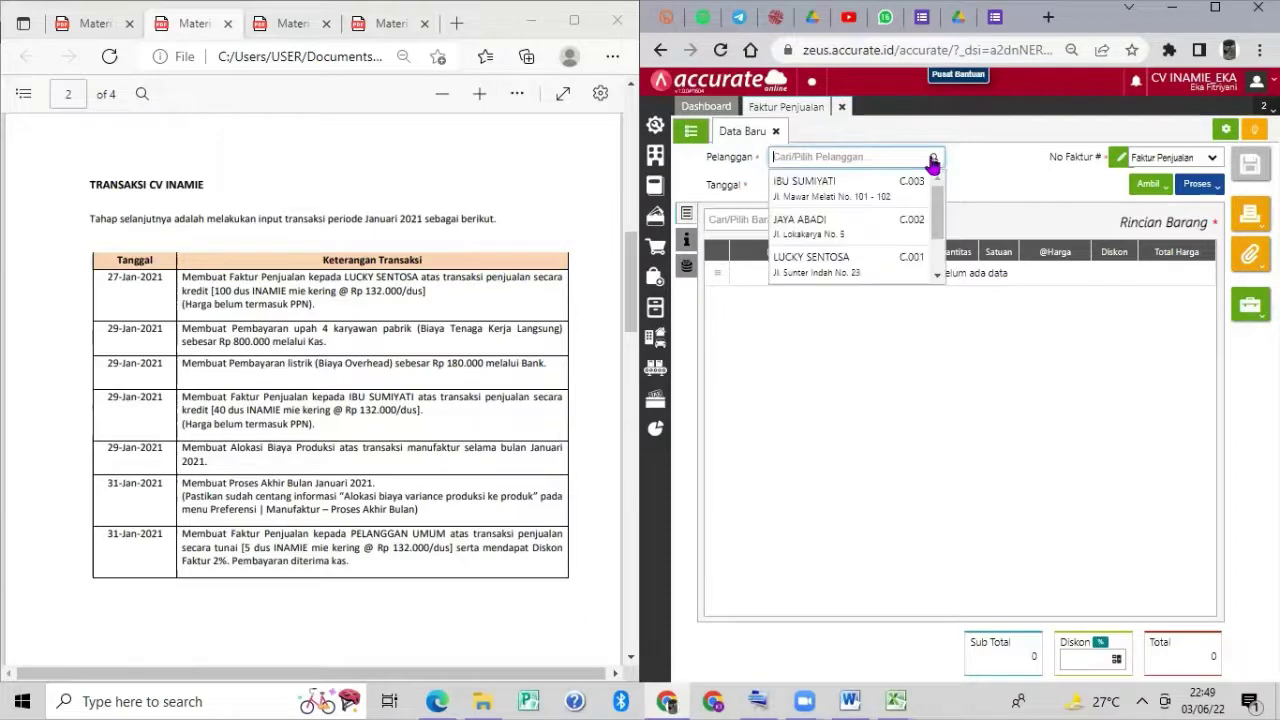
scroll(897, 214, "down", 2)
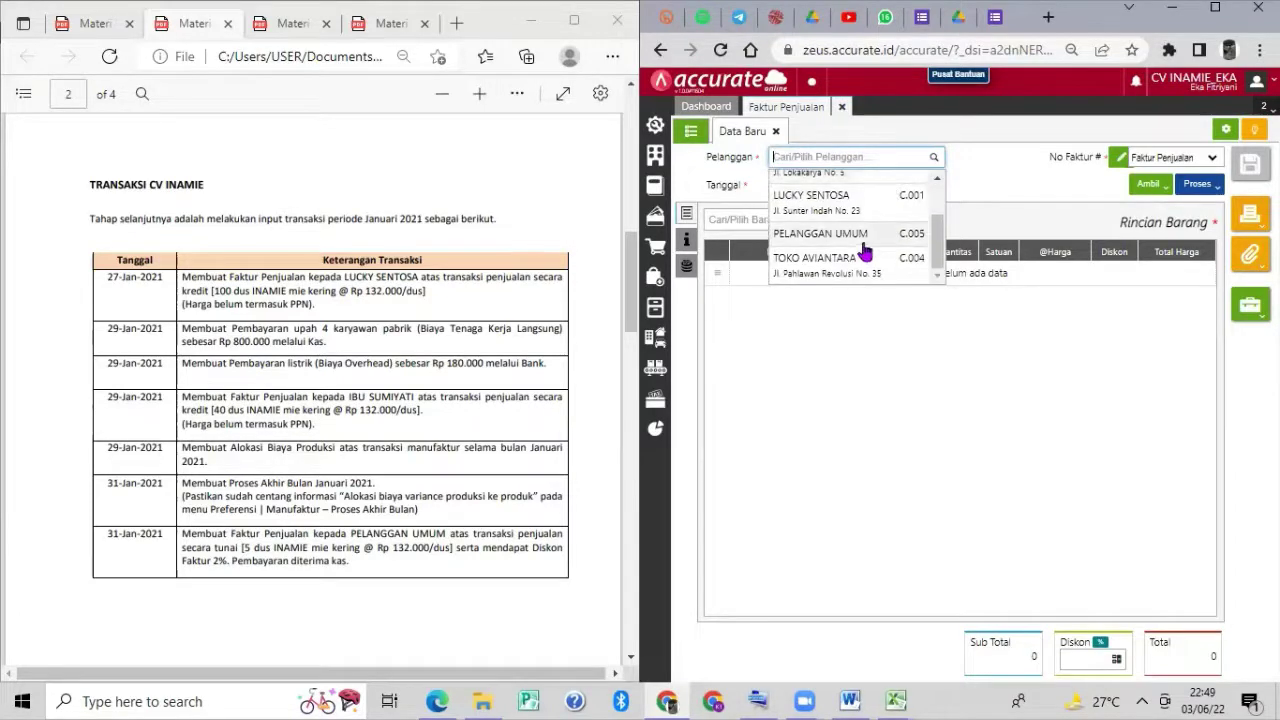
left_click(865, 236)
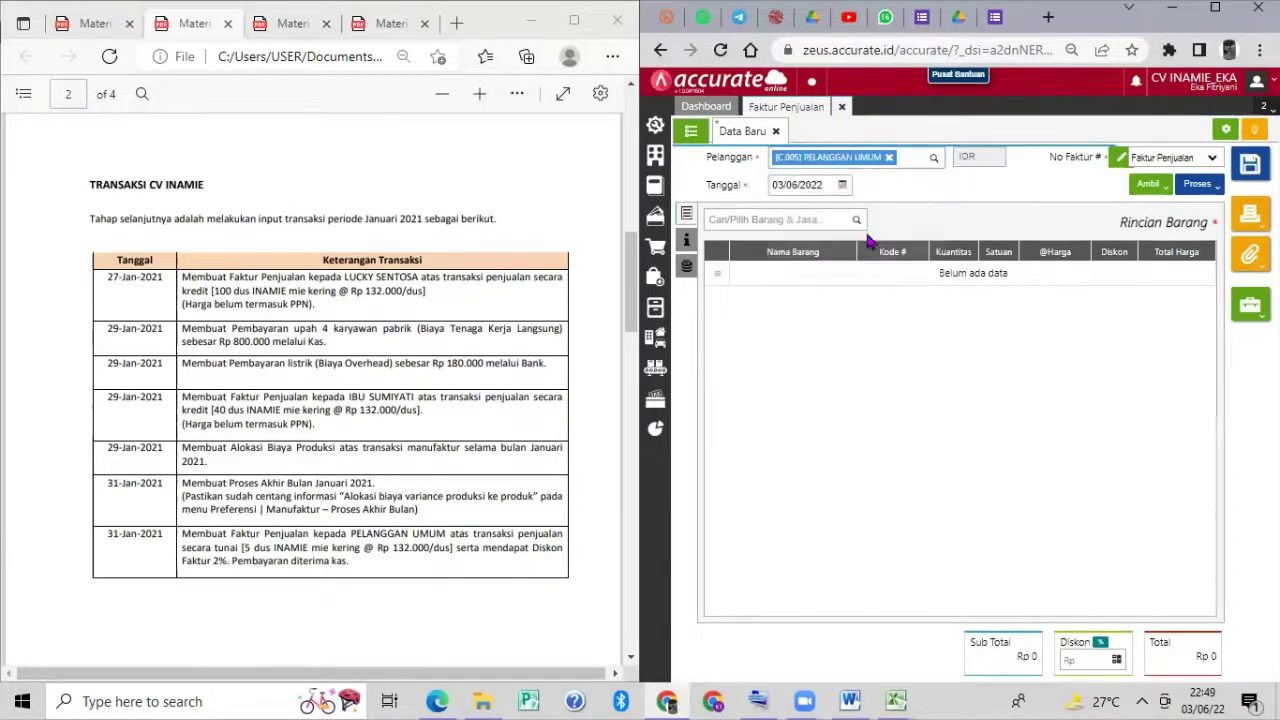
left_click(805, 185)
type("3")
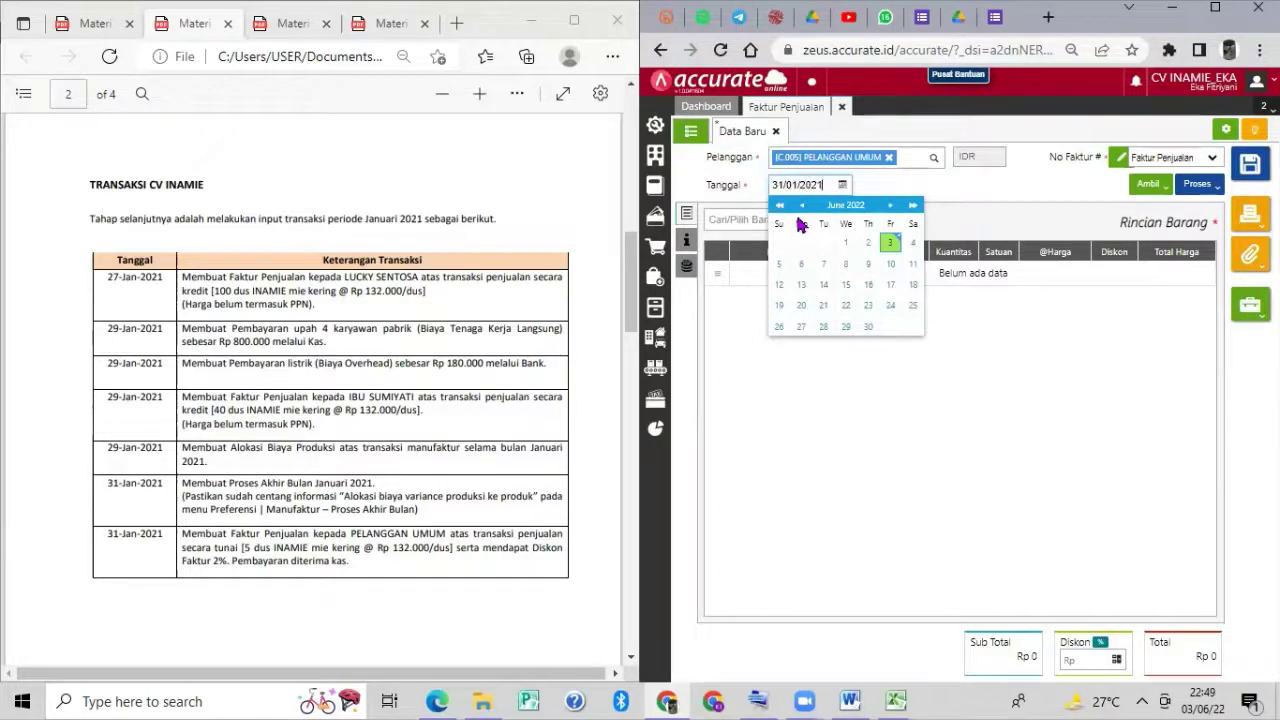
left_click(962, 322)
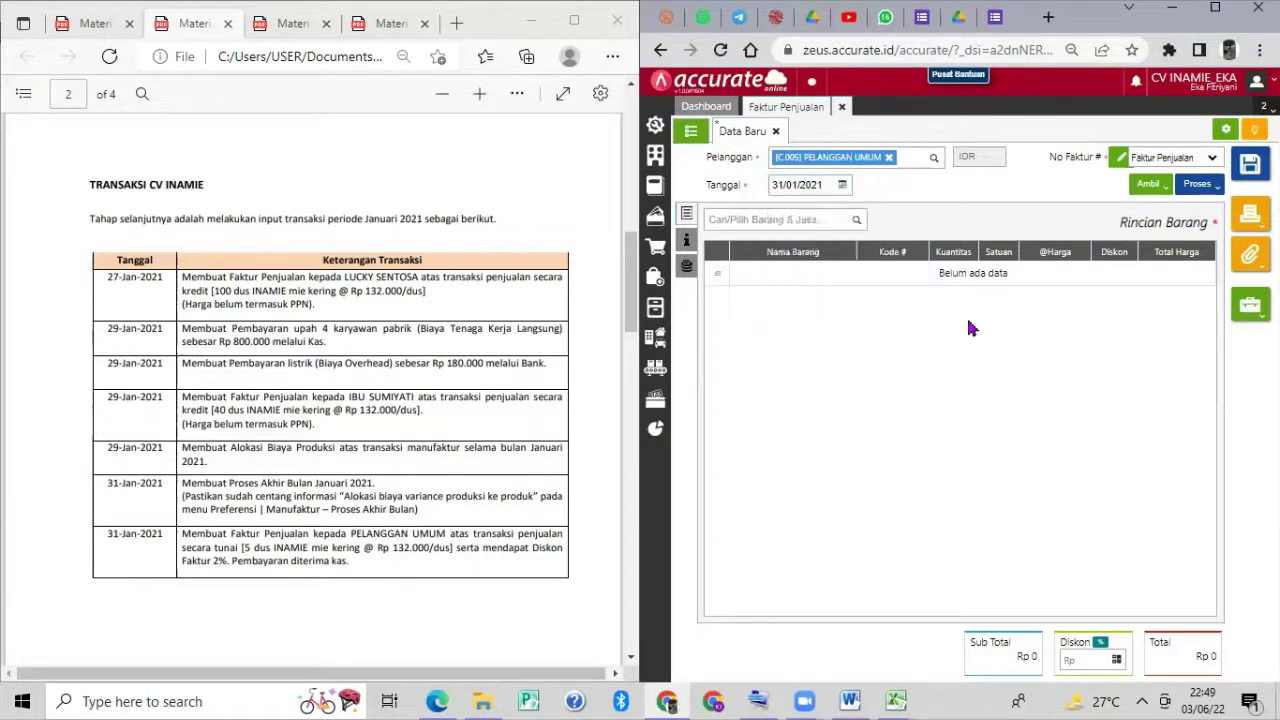
Add 5 dus of INAMIE Mie Kering to the invoice.
left_click(860, 222)
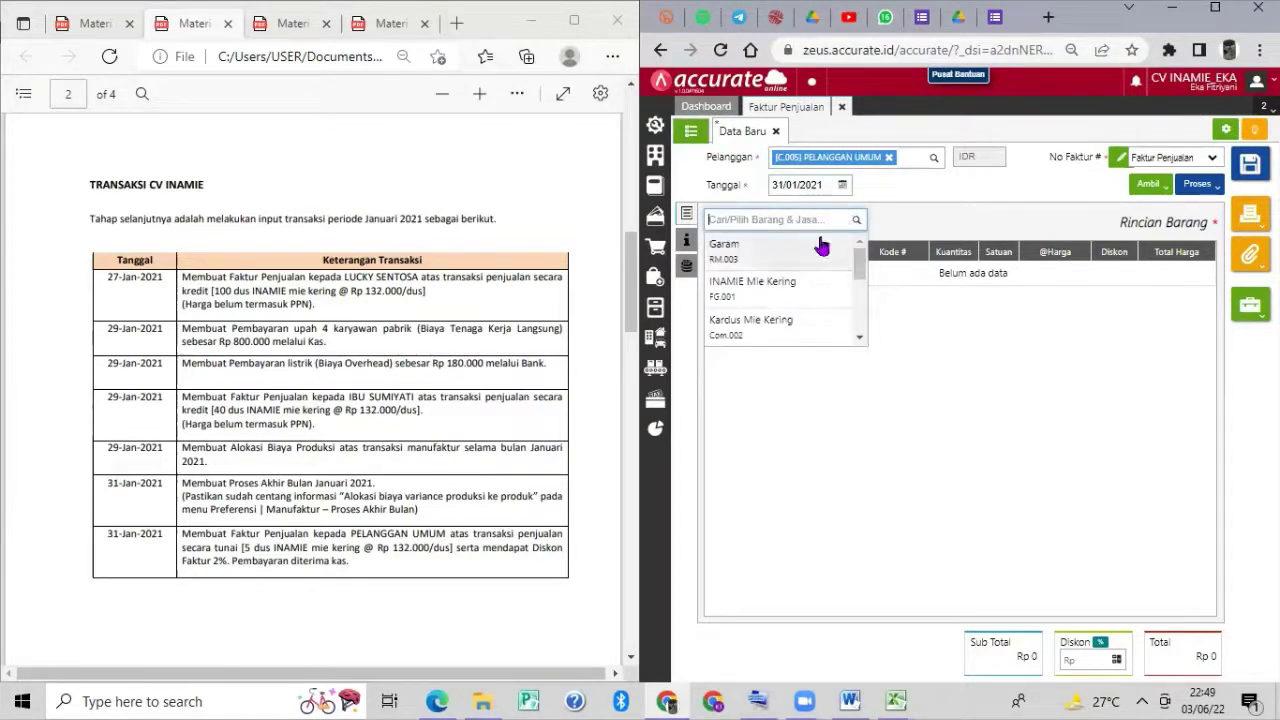
left_click(818, 293)
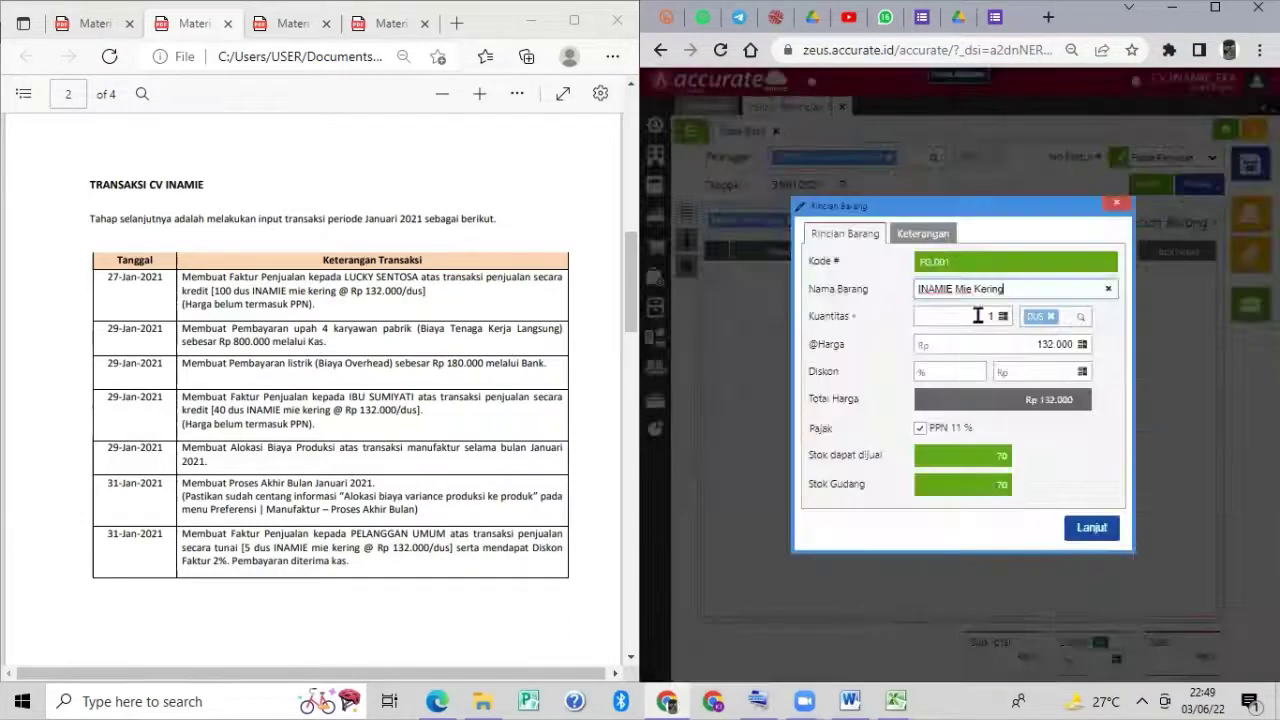
left_click(979, 316)
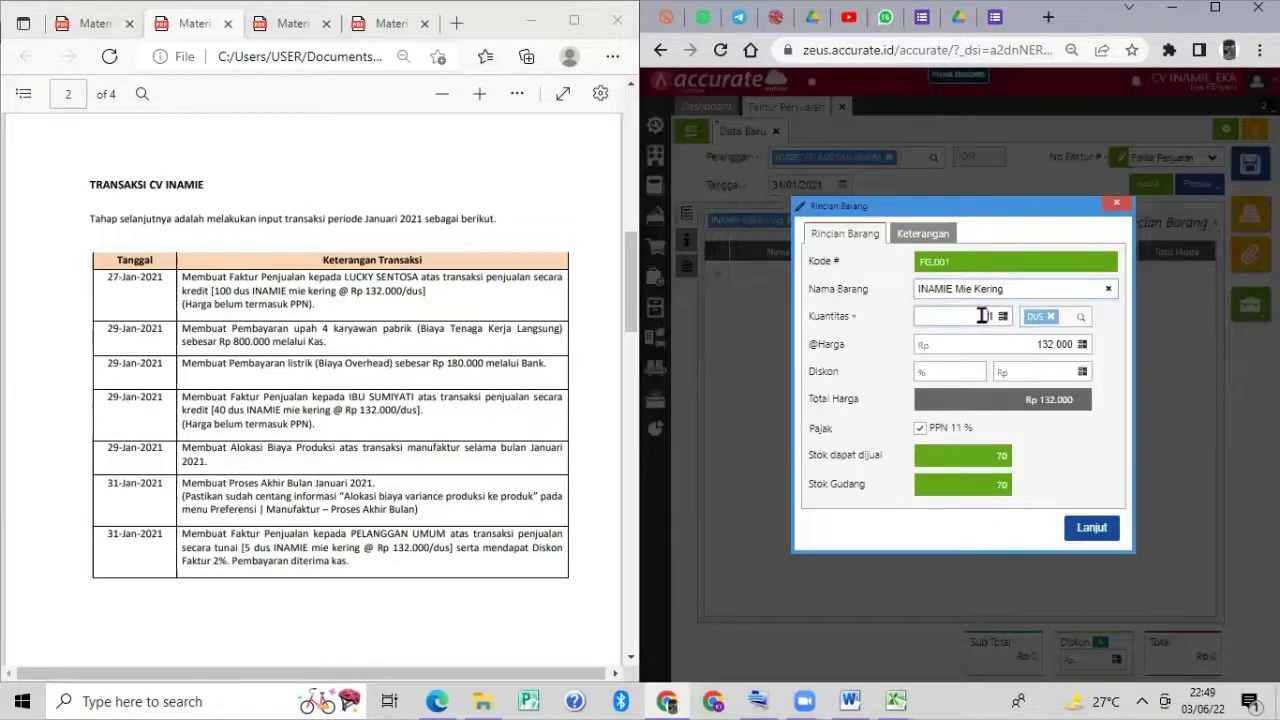
type("5")
left_click(1087, 520)
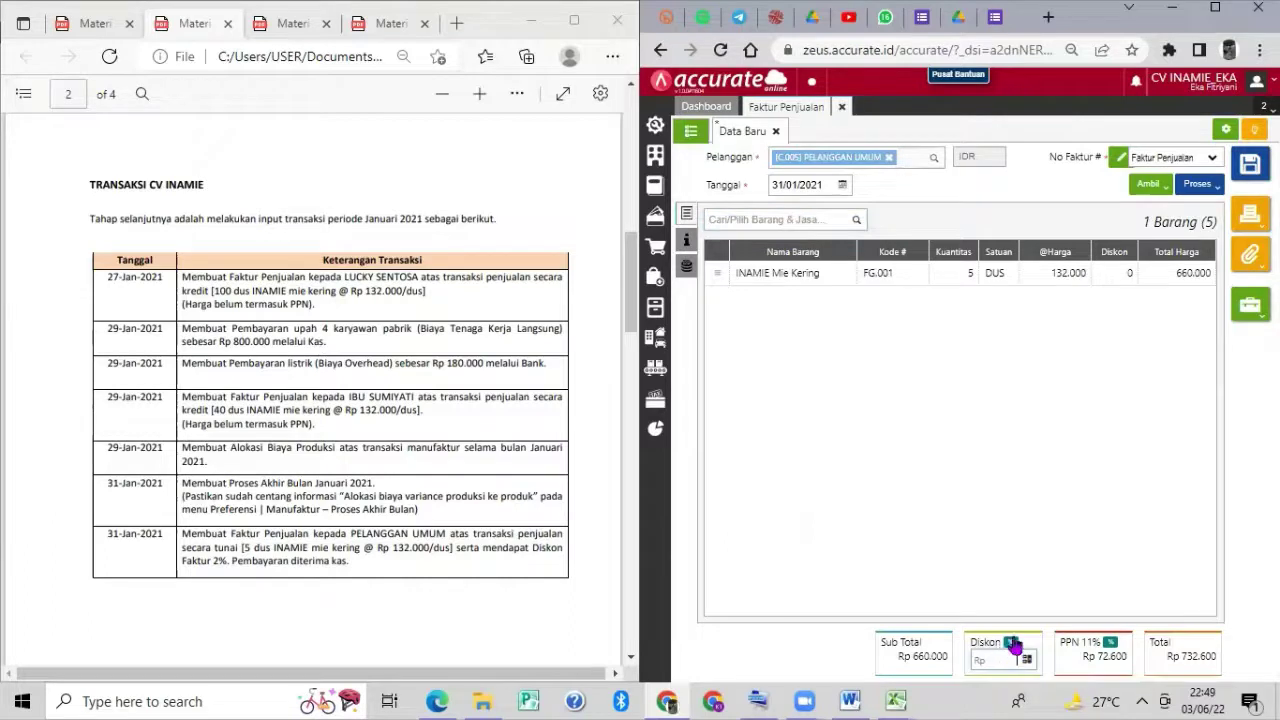
Apply a 2% invoice discount and 10% PPN, then view Info lainnya.
left_click(1011, 643)
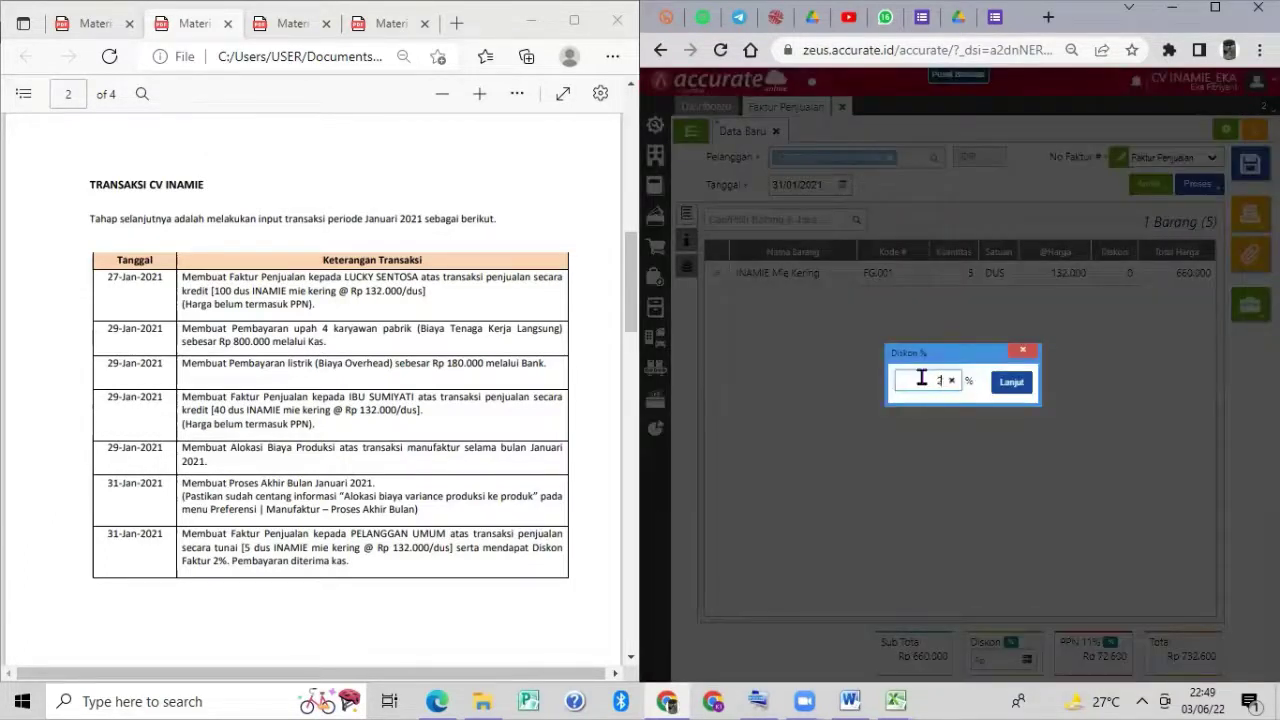
left_click(1000, 390)
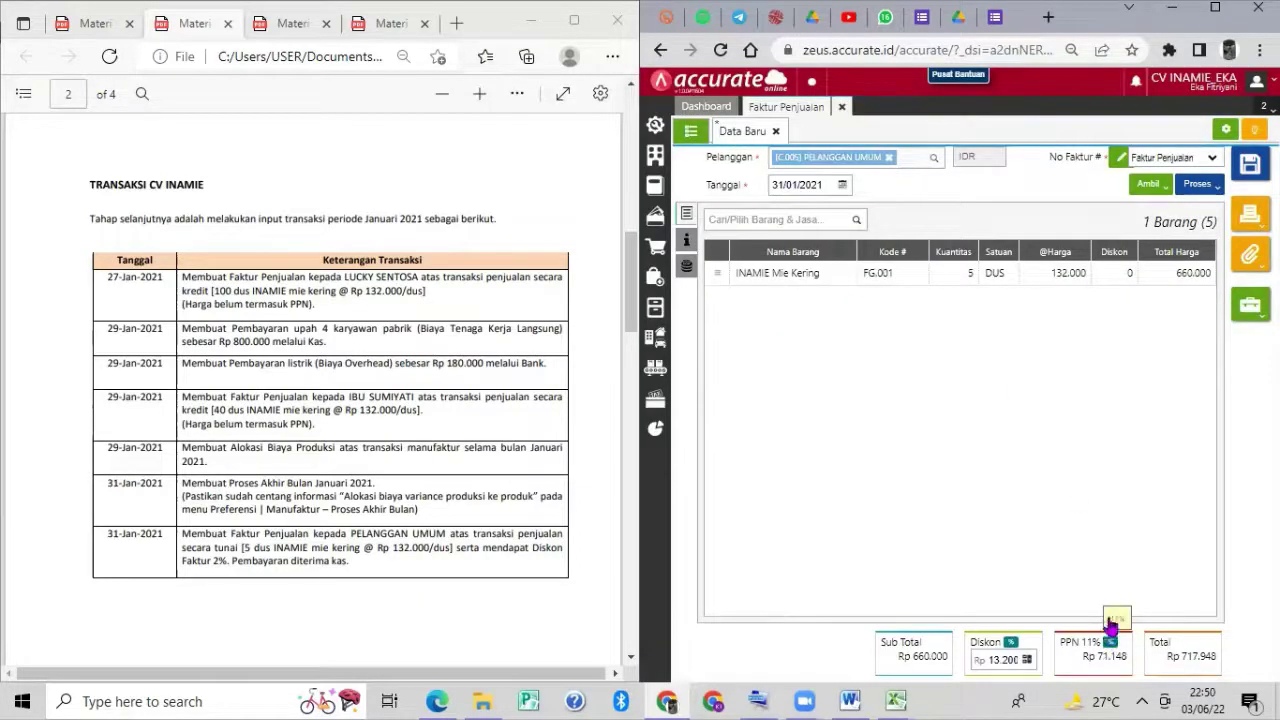
left_click(1110, 644)
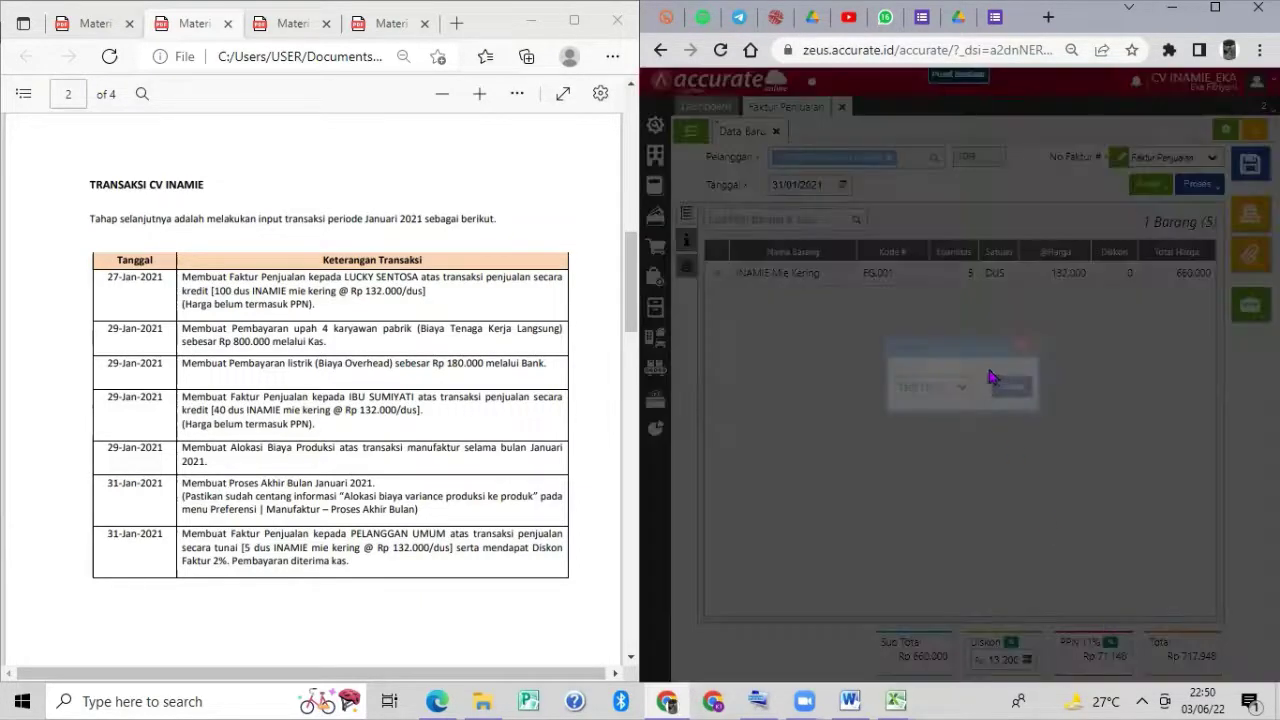
left_click(935, 387)
left_click(946, 406)
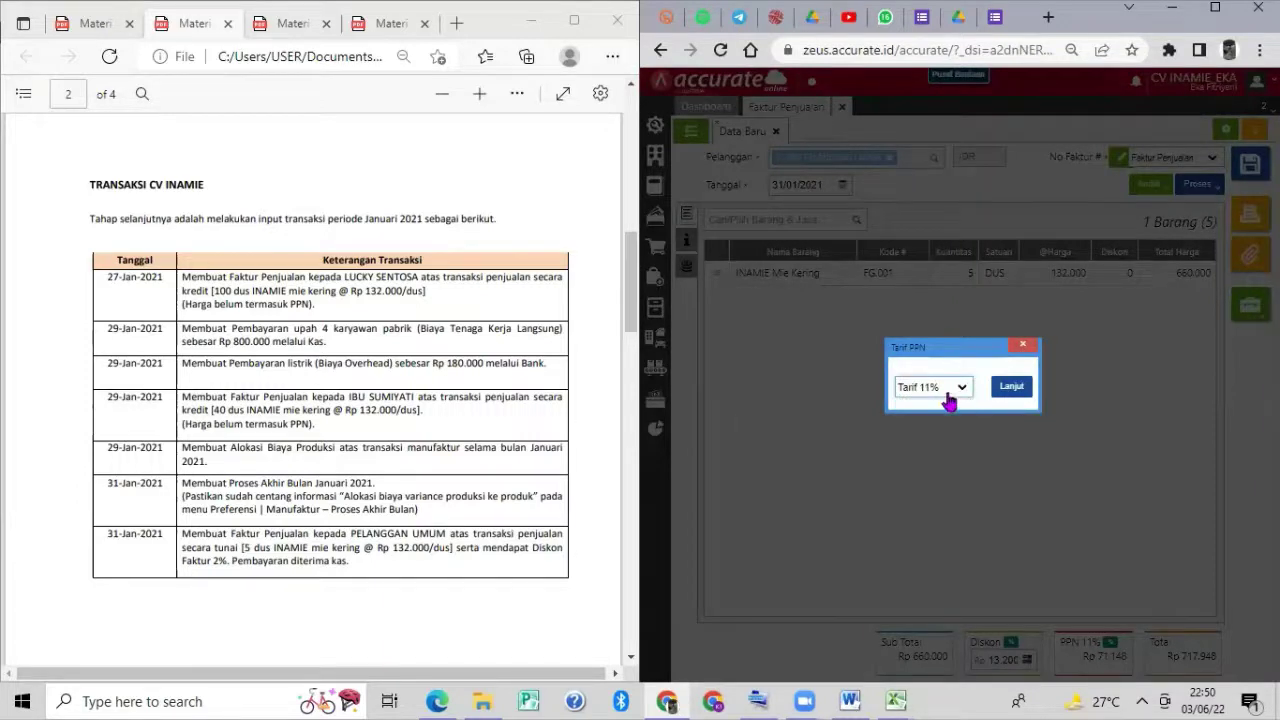
left_click(947, 392)
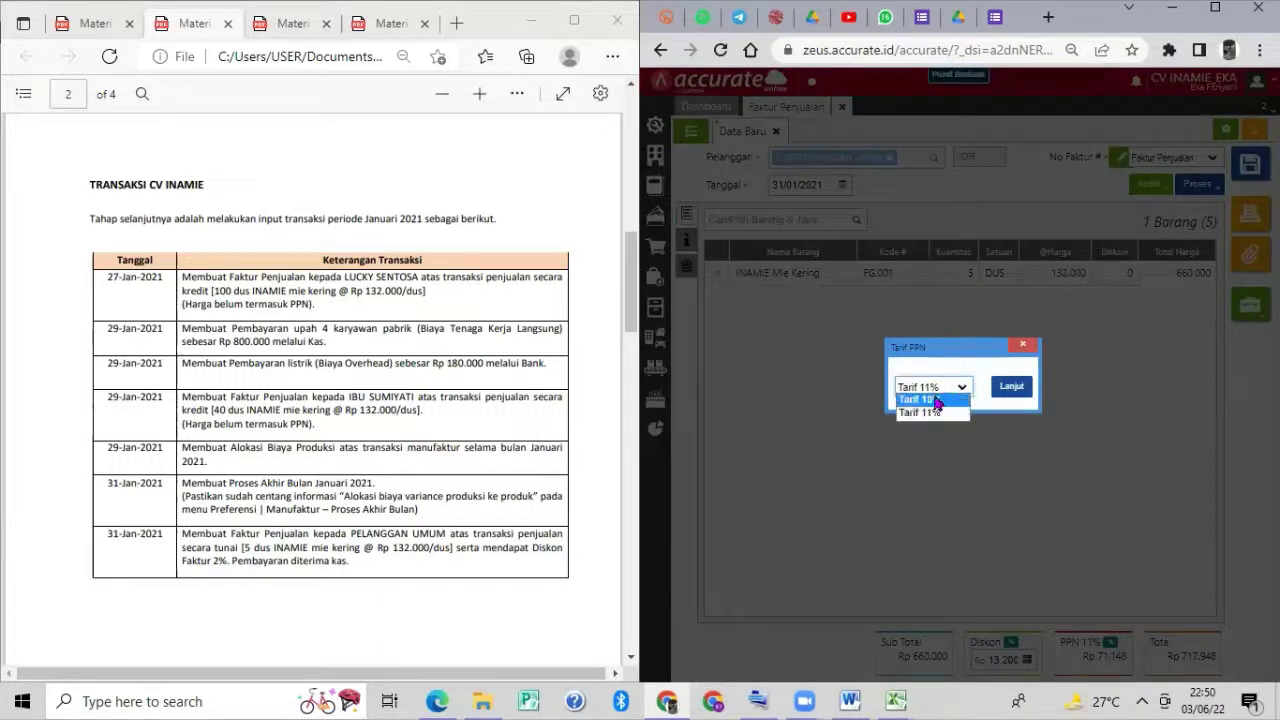
left_click(945, 401)
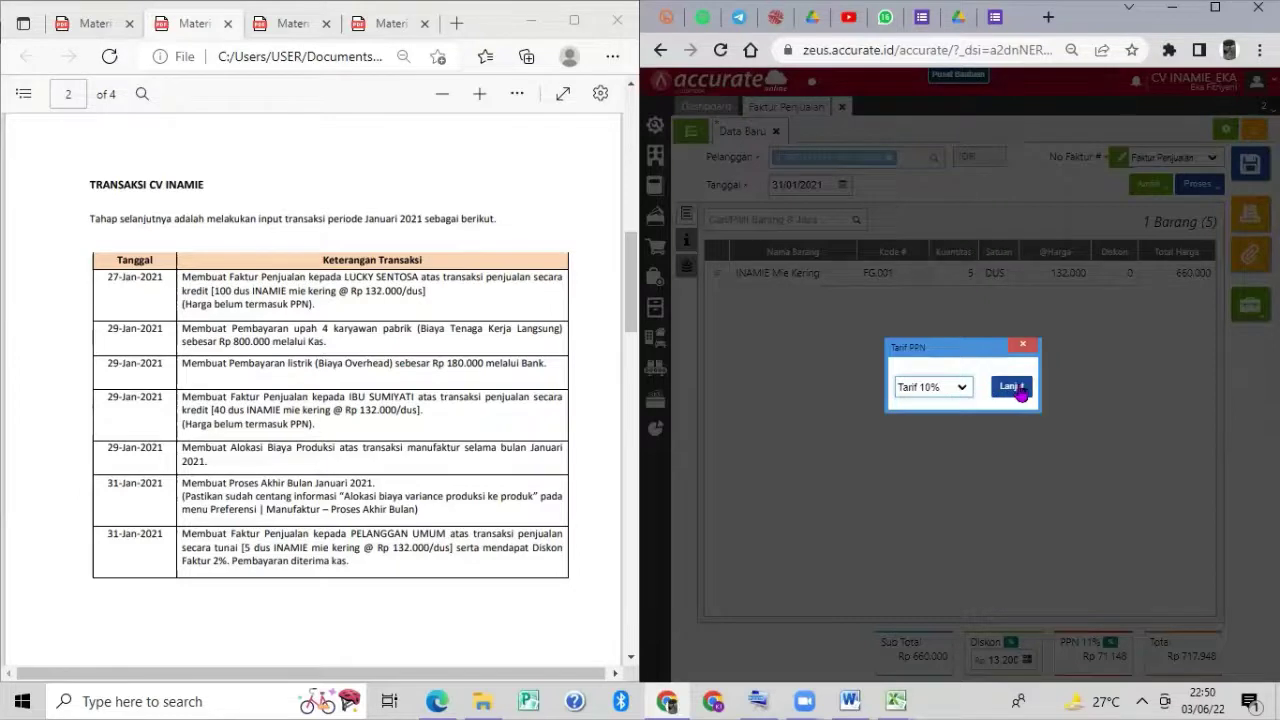
left_click(1011, 387)
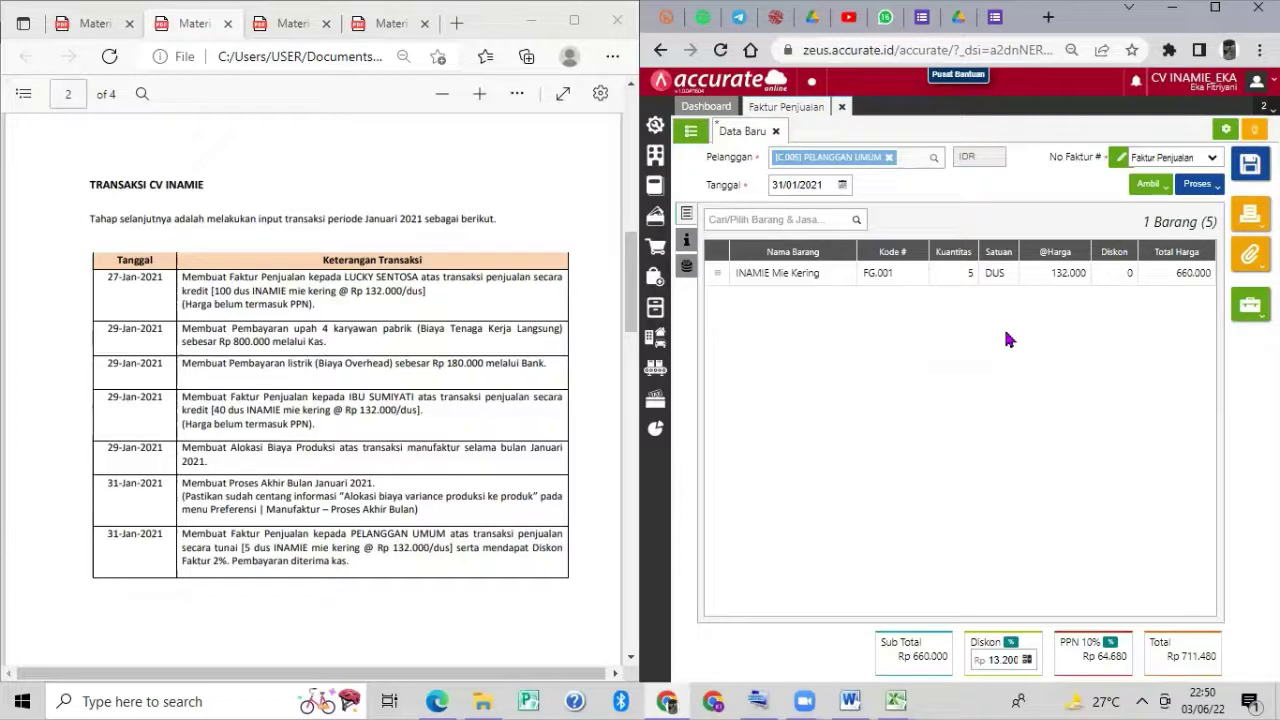
left_click(686, 243)
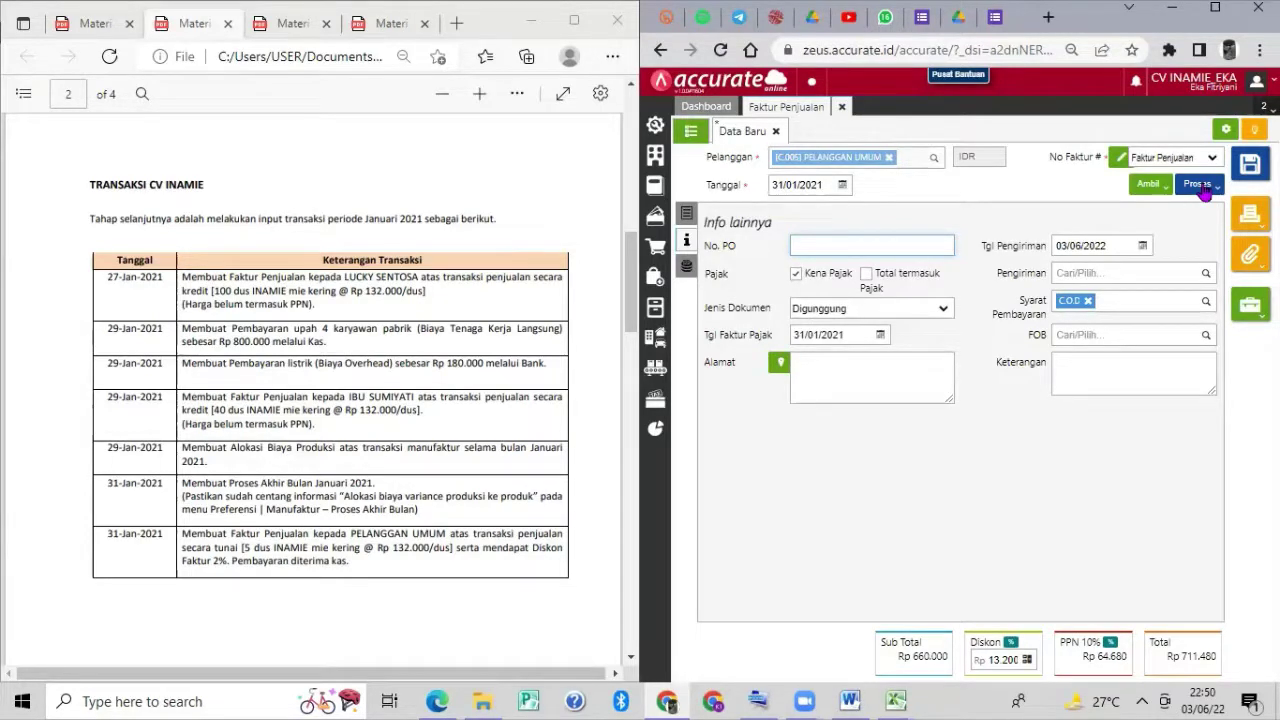
Record and save a 711.480 payment for the invoice into the Kas account.
left_click(1203, 189)
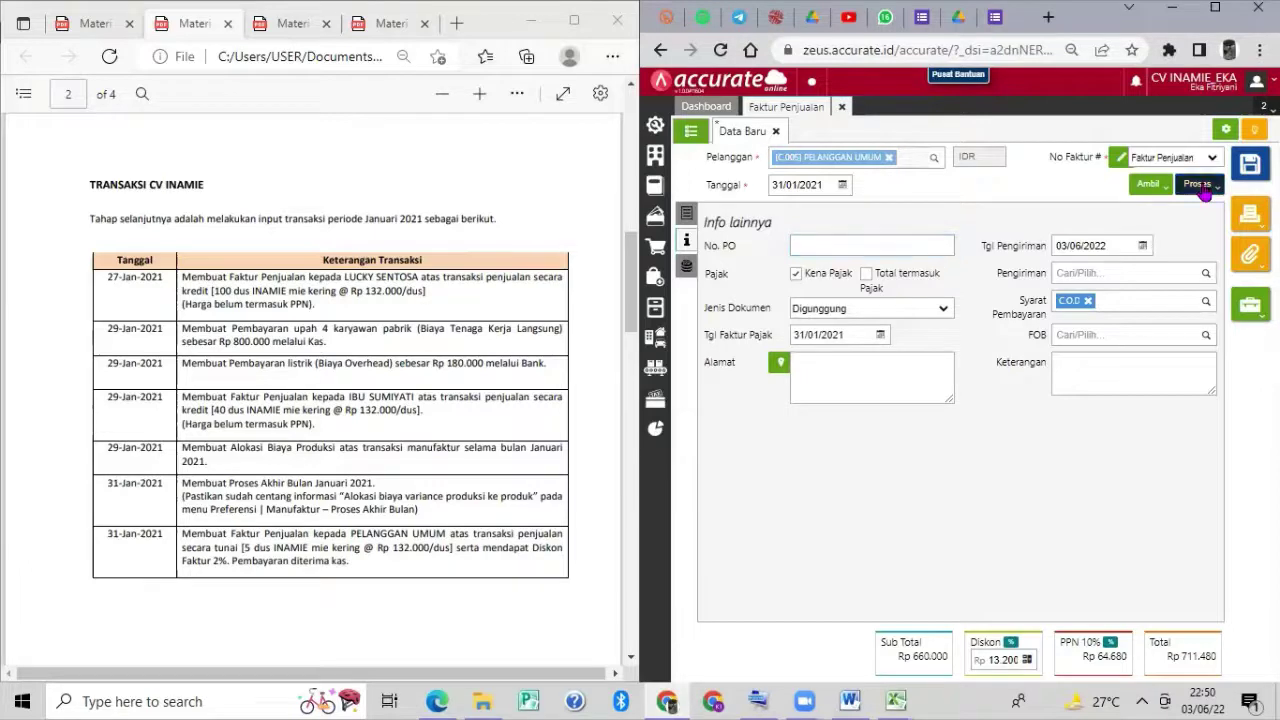
left_click(1166, 211)
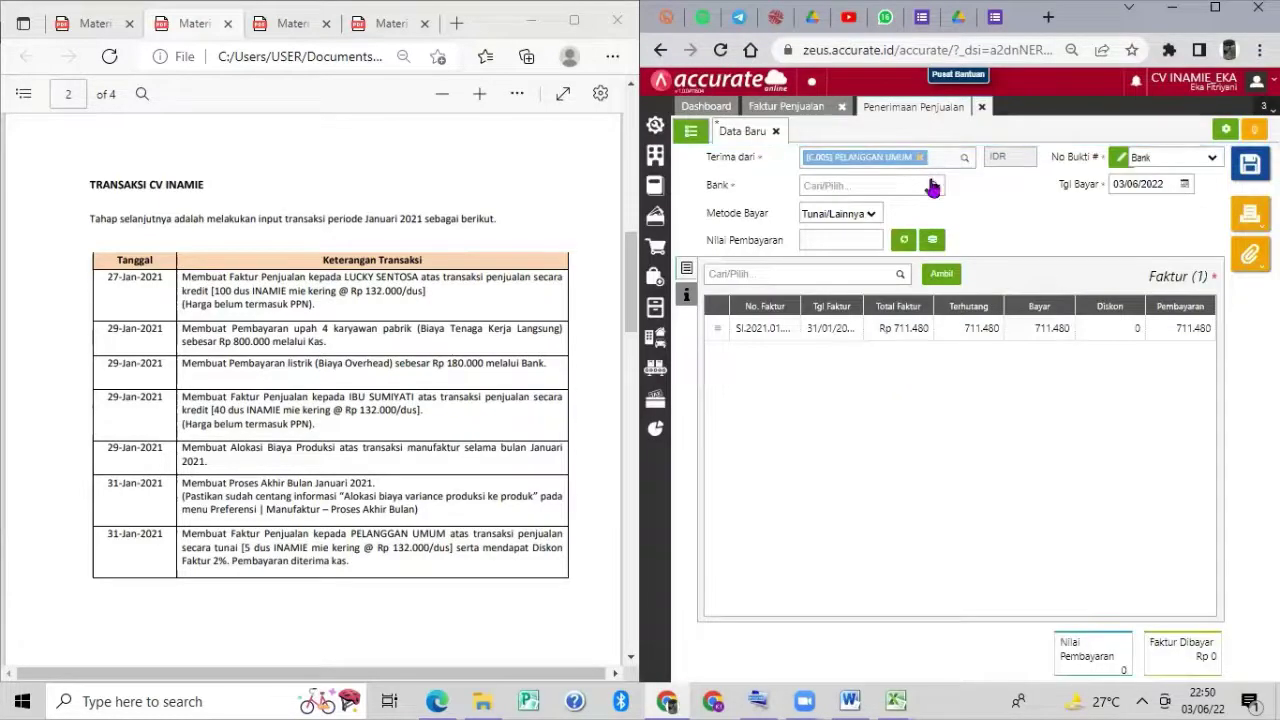
left_click(933, 186)
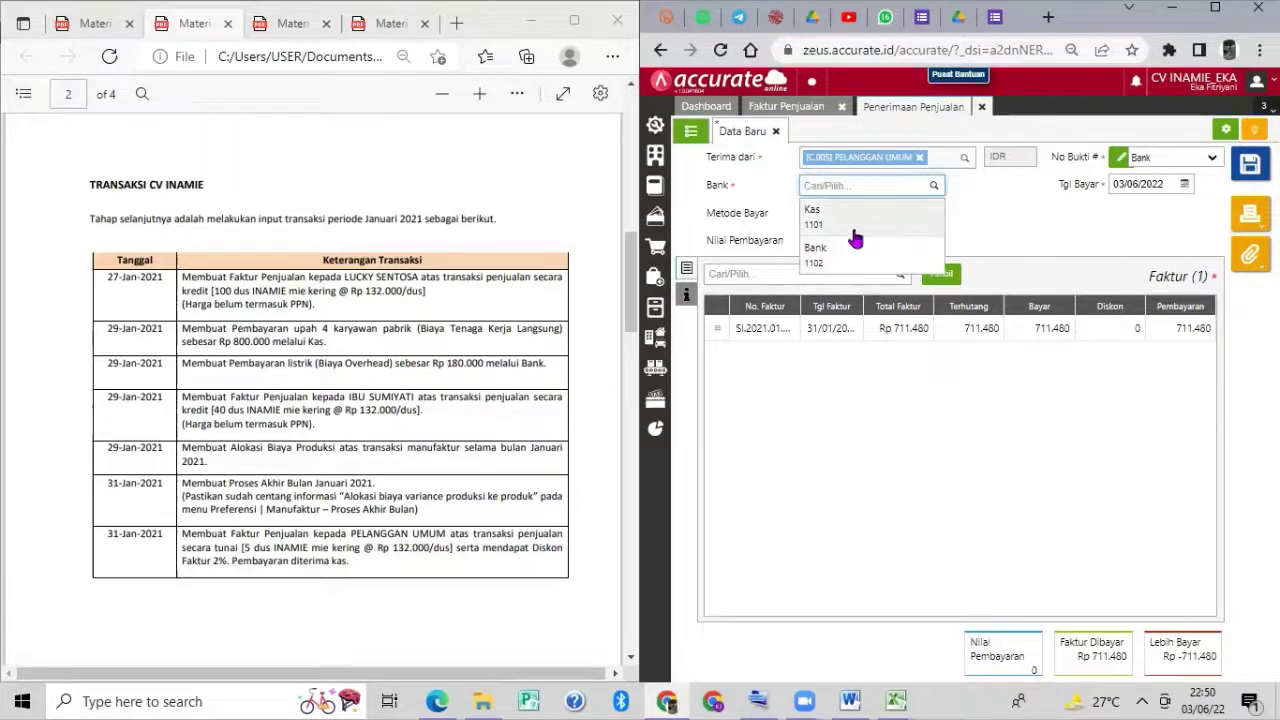
left_click(830, 212)
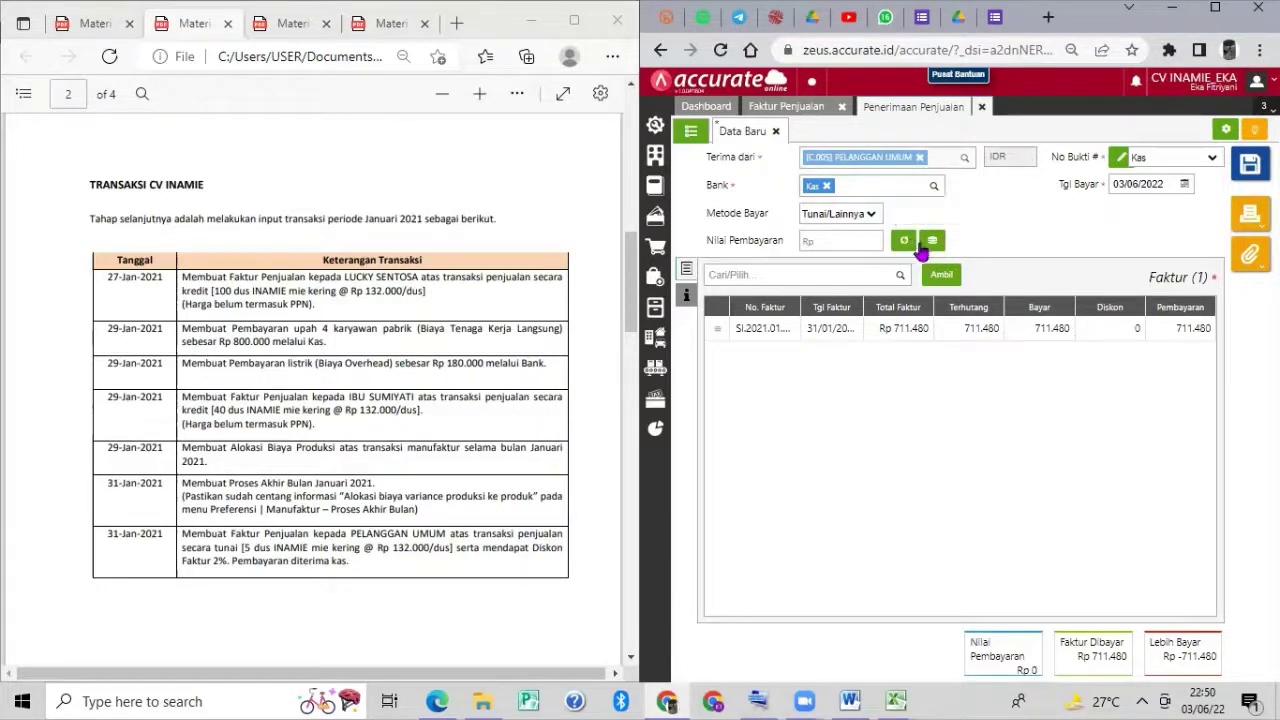
left_click(904, 243)
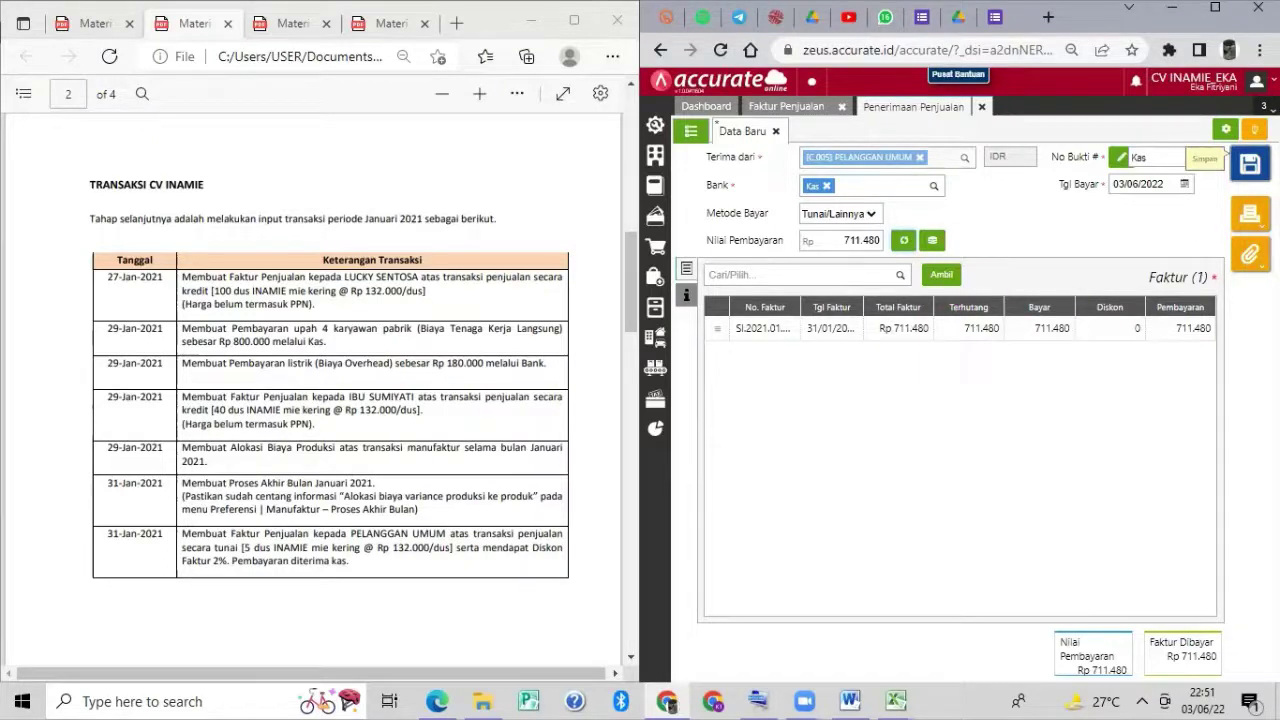
left_click(1250, 163)
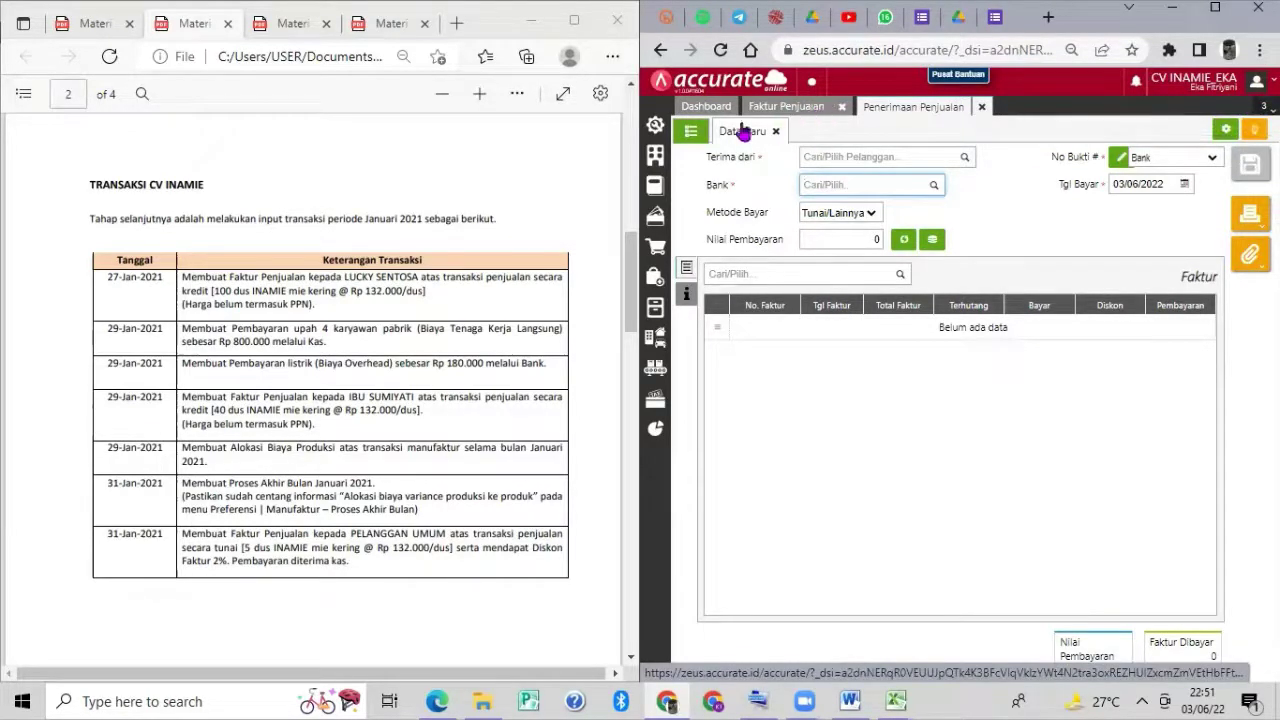
Change receipt 1101.2022.06.00001's payment date to 31/01/2021, save it, and return to the list.
left_click(692, 134)
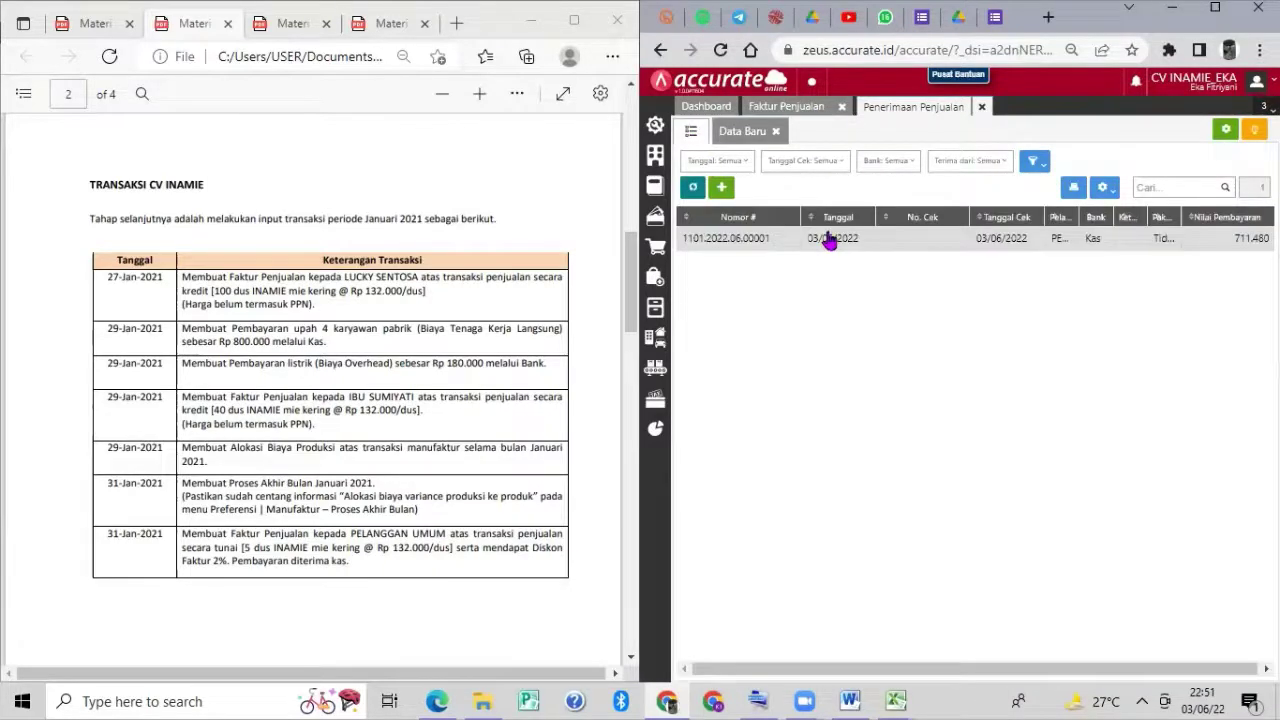
left_click(829, 240)
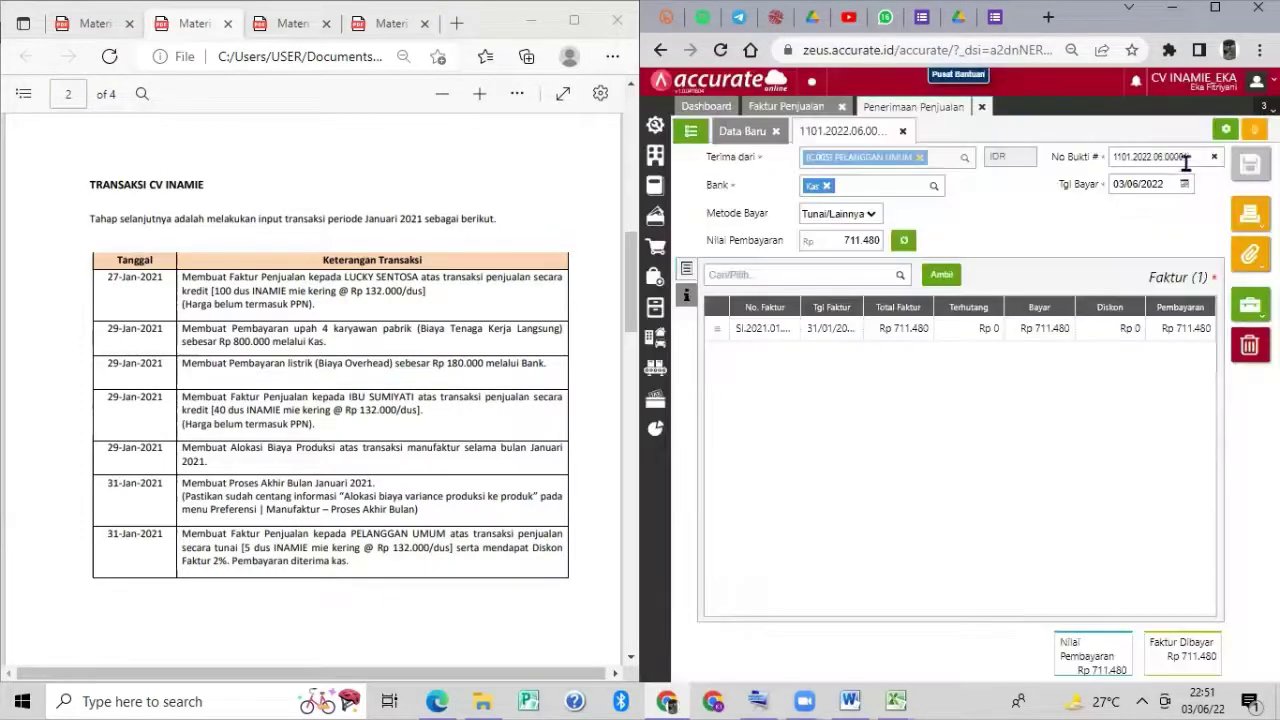
left_click(1165, 185)
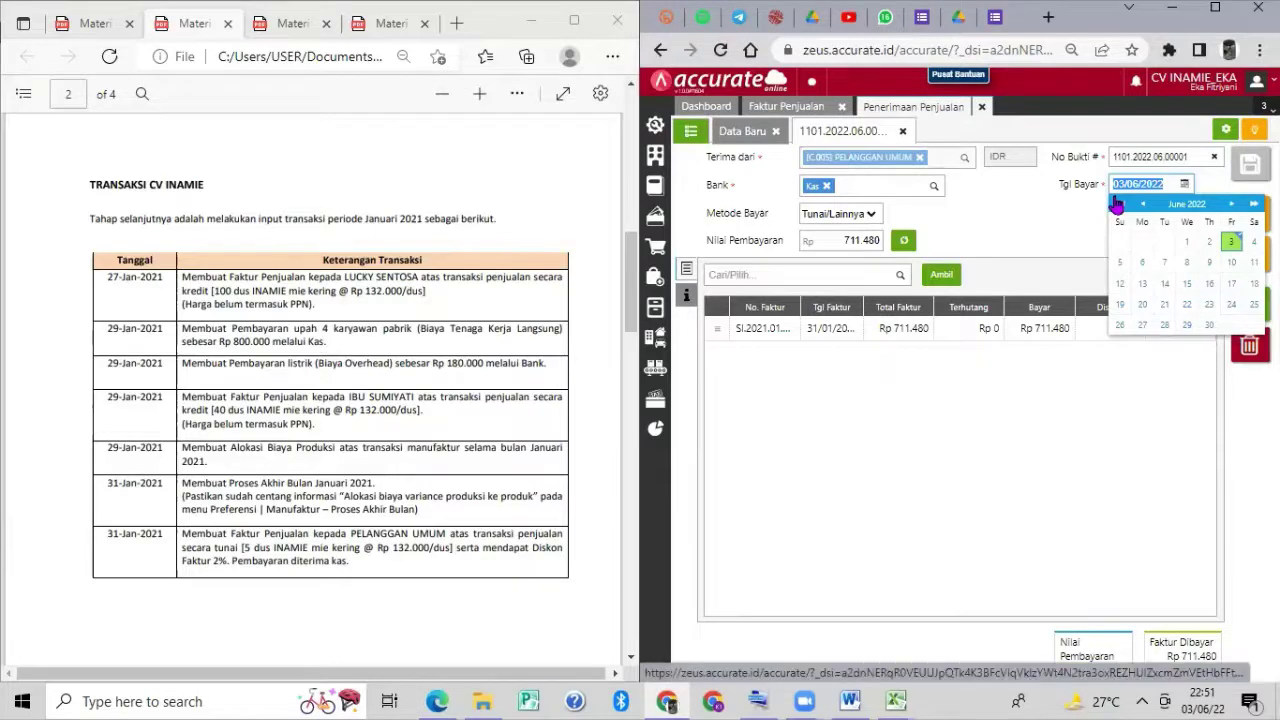
type("31")
left_click(1037, 365)
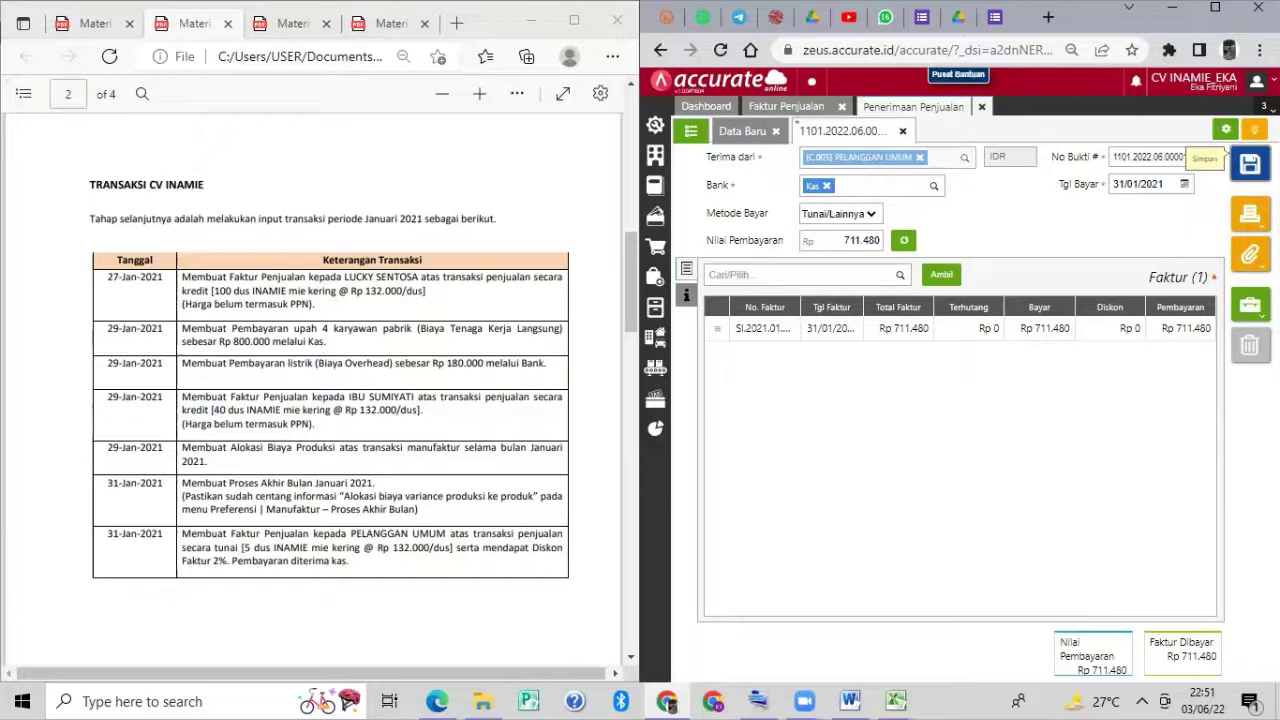
left_click(1249, 164)
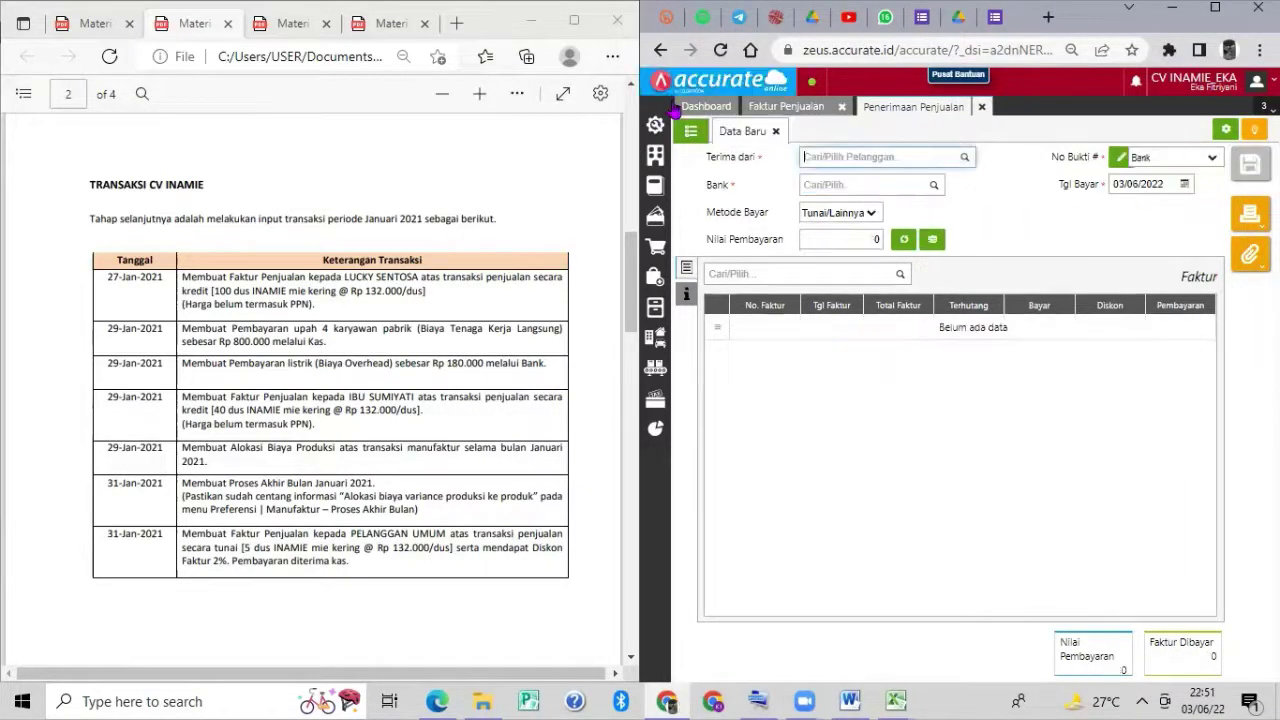
left_click(692, 131)
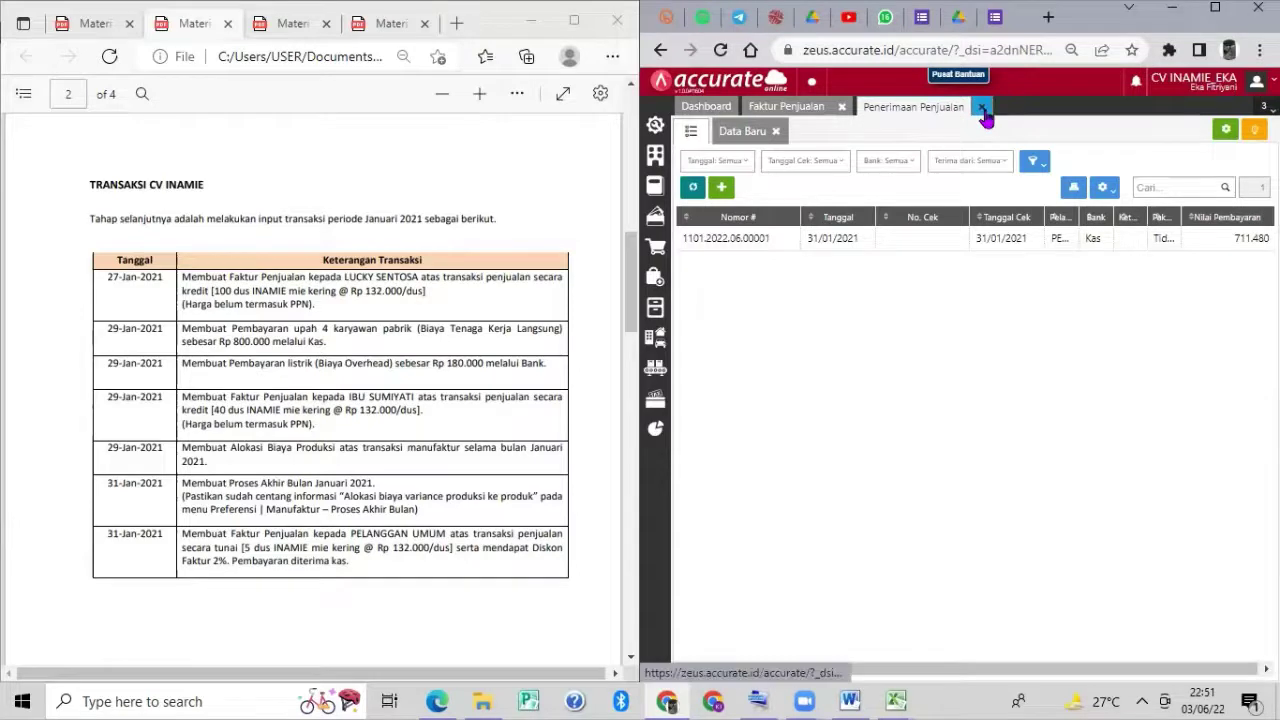
Close the receipt and invoice tabs and open the Neraca (Induk Skontro) report.
left_click(981, 107)
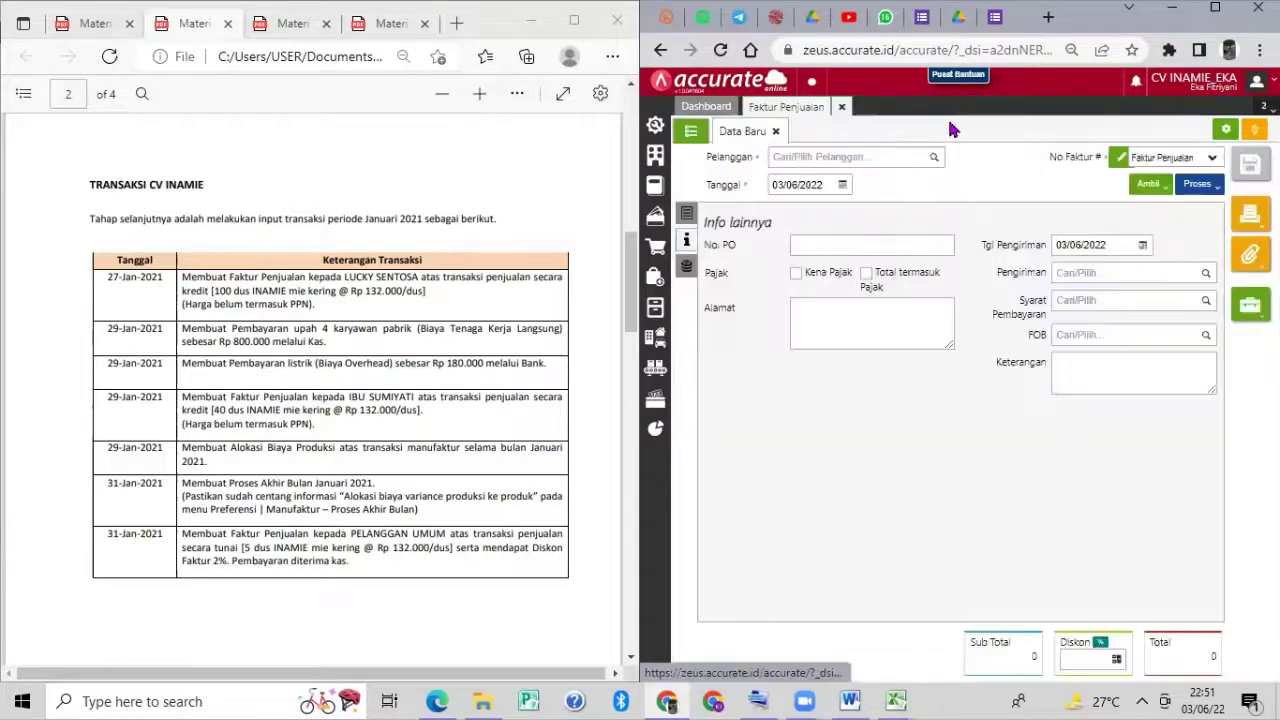
left_click(842, 107)
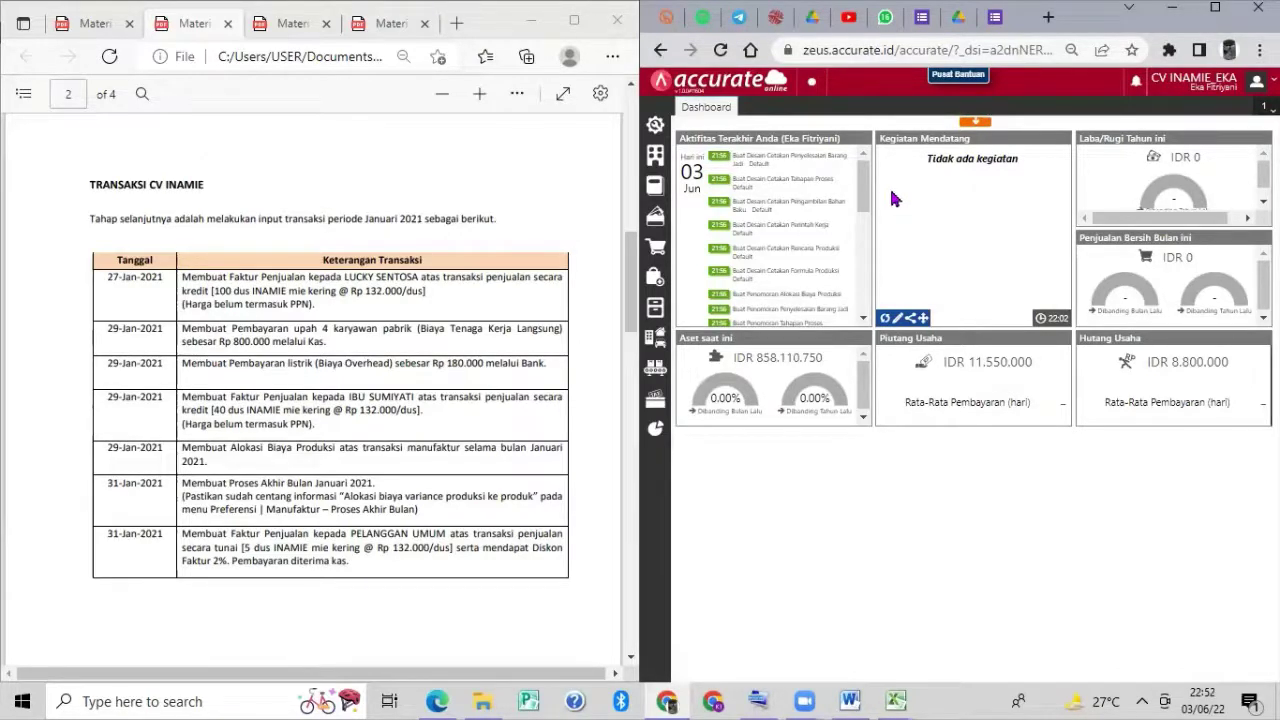
left_click(657, 428)
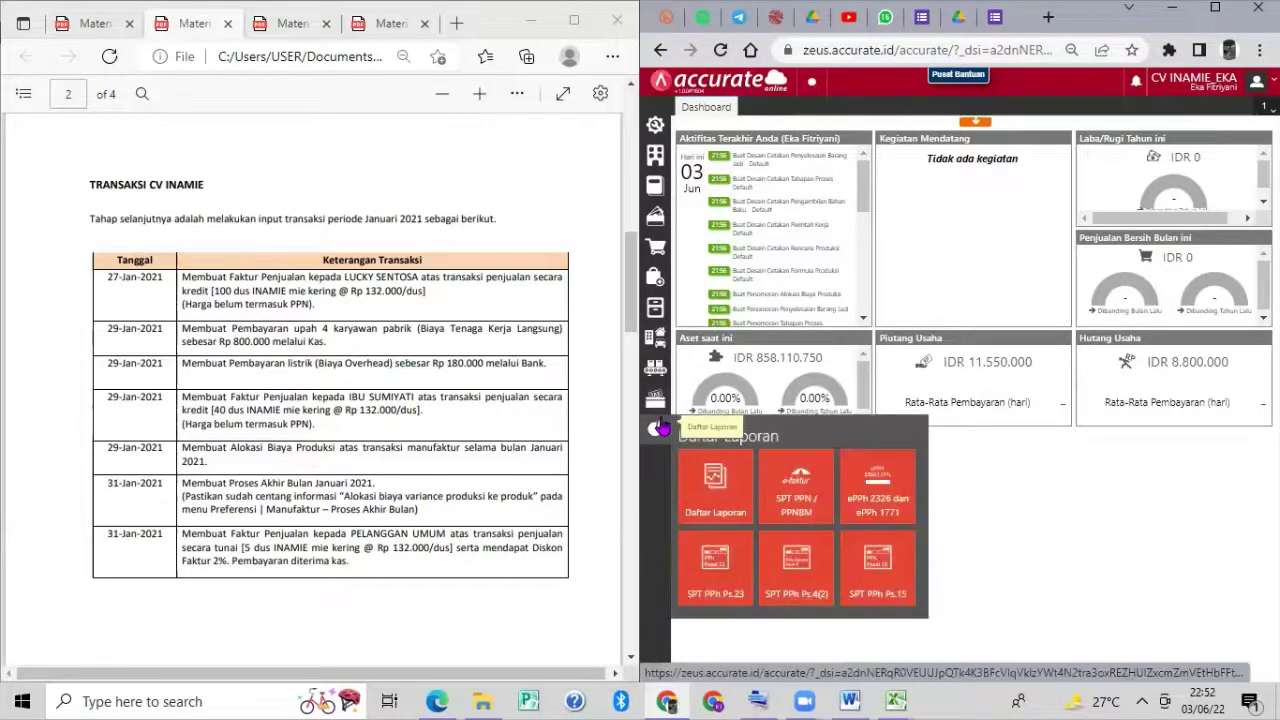
left_click(700, 474)
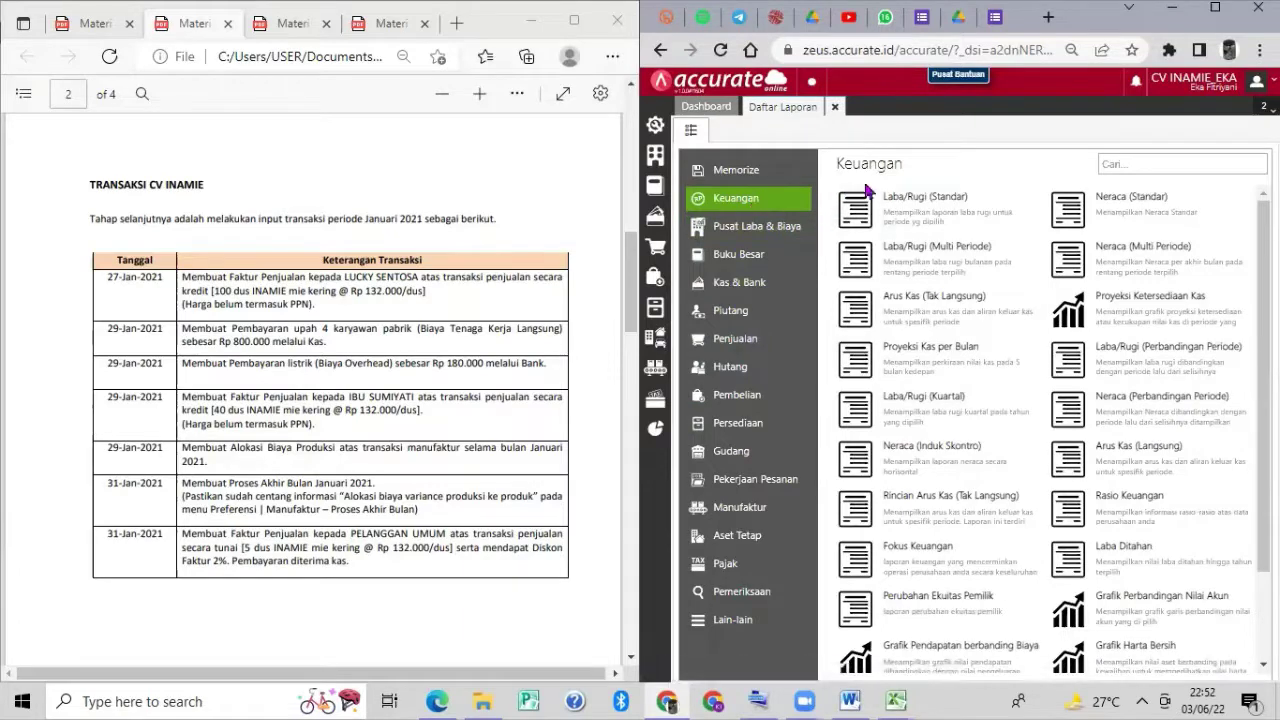
left_click(933, 452)
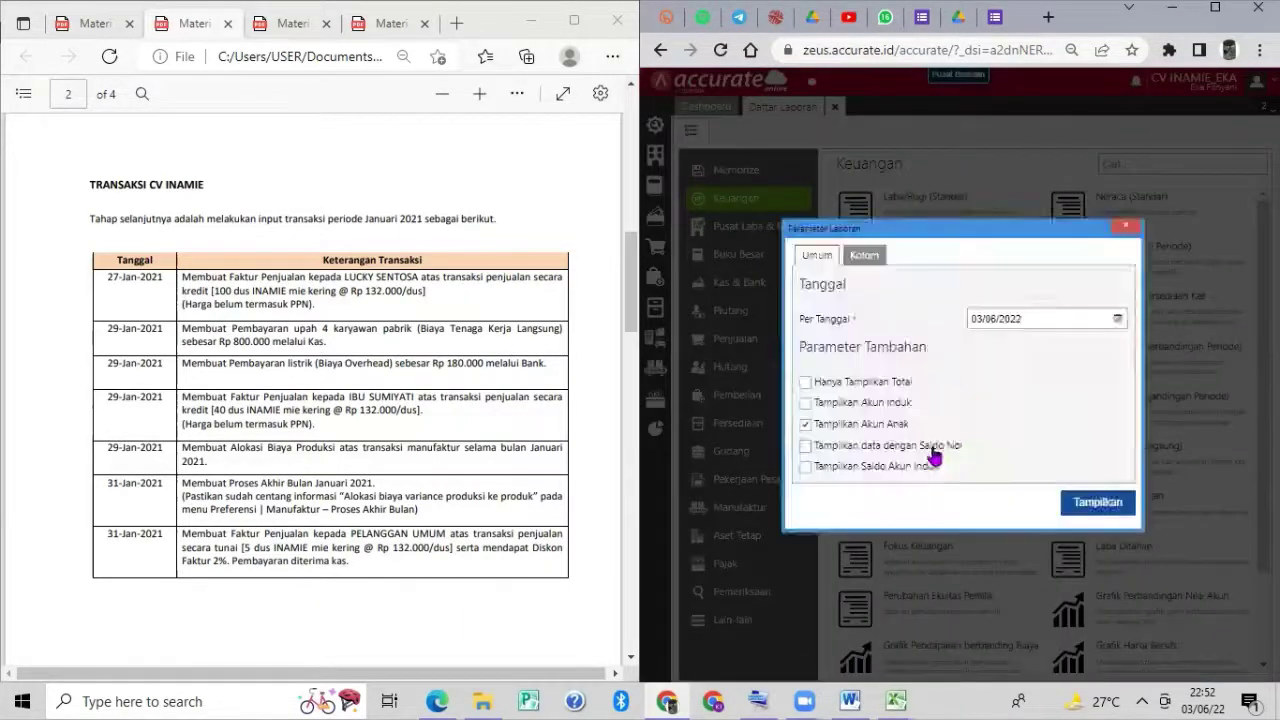
Generate the balance sheet as of 31/01/2021.
left_click(1036, 320)
left_click(1040, 318)
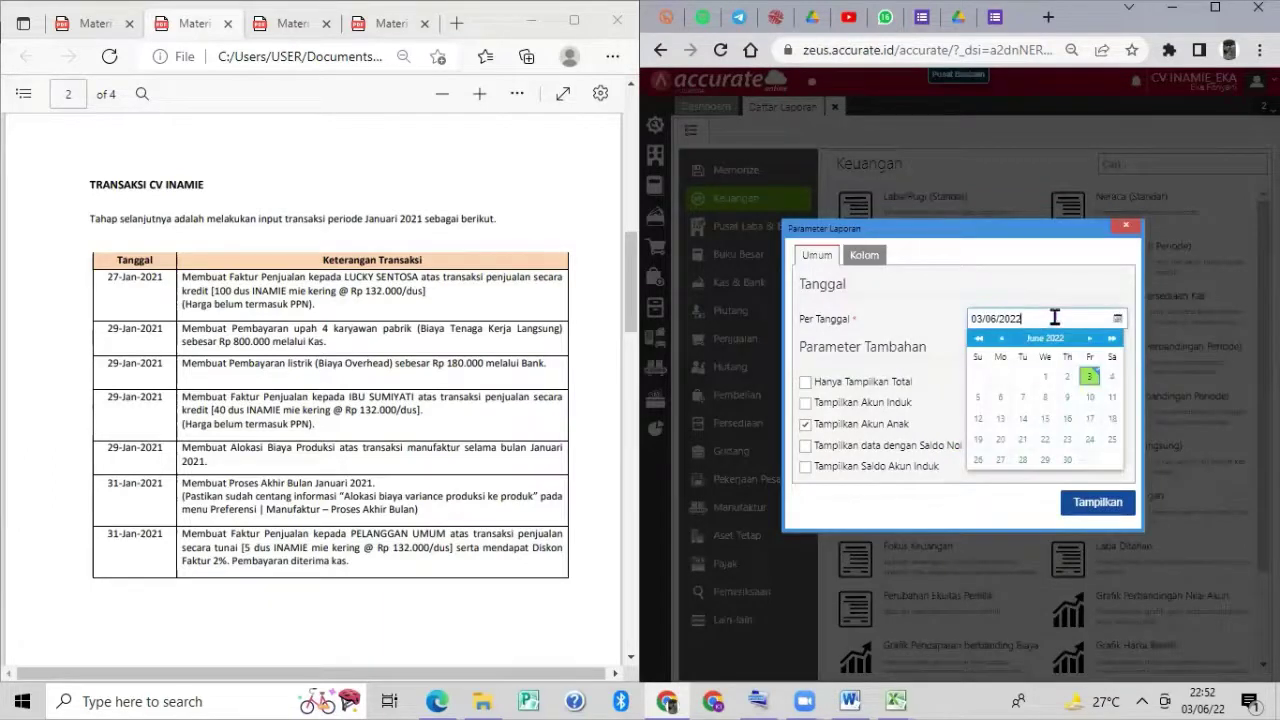
left_click(1054, 318)
left_click(1054, 318)
left_click(1054, 318)
triple_click(1054, 318)
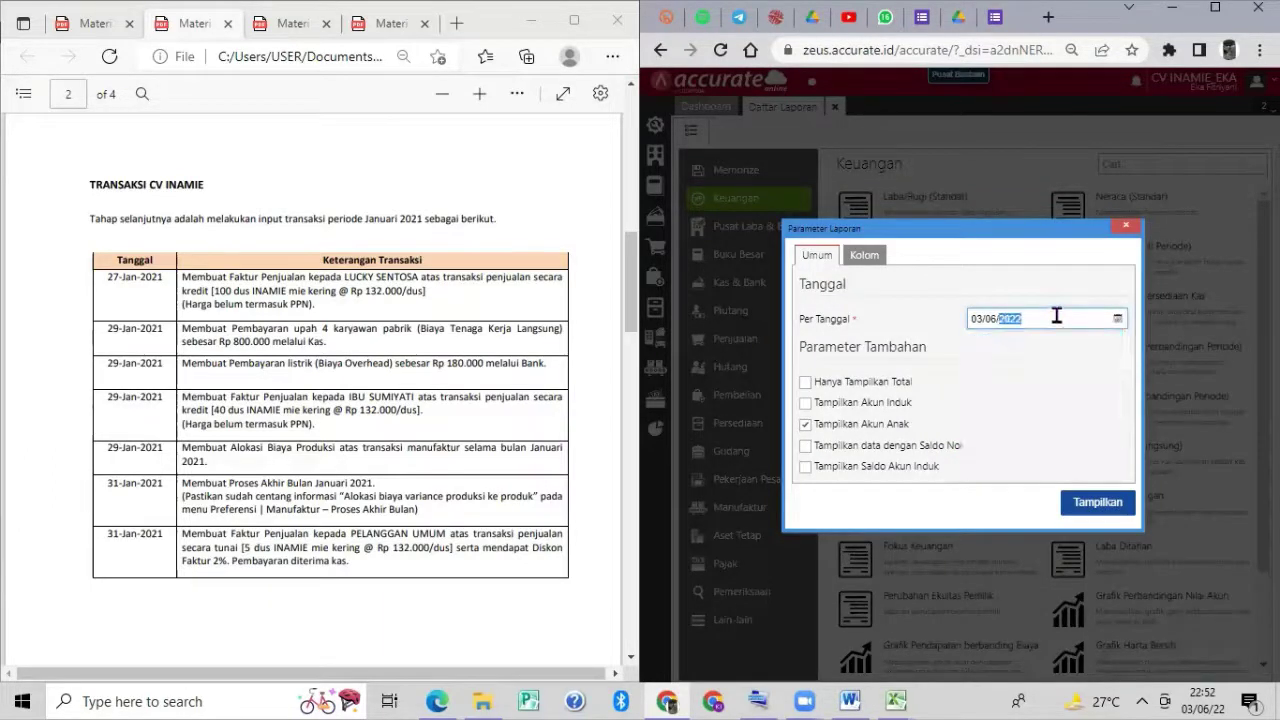
type("31")
type("012021")
left_click(1098, 502)
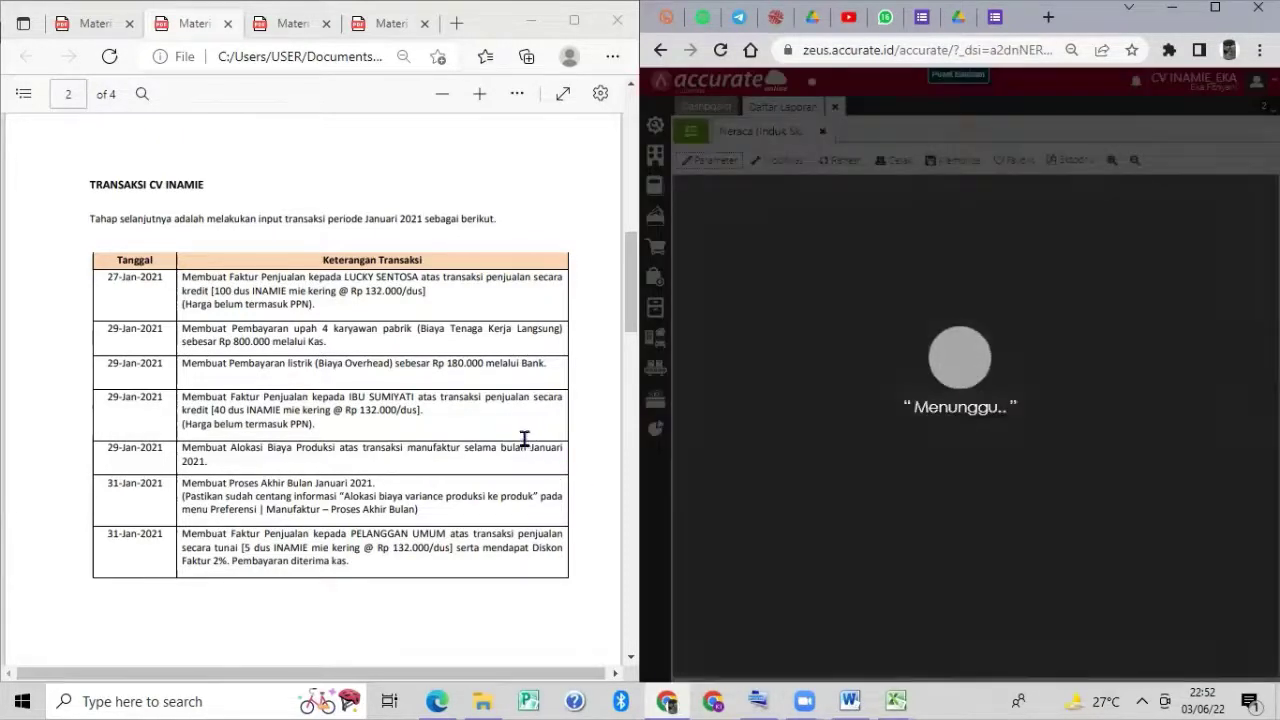
Compare the 865.992.605 balance sheet totals against the enlarged answer key PDF.
scroll(524, 437, "down", 15)
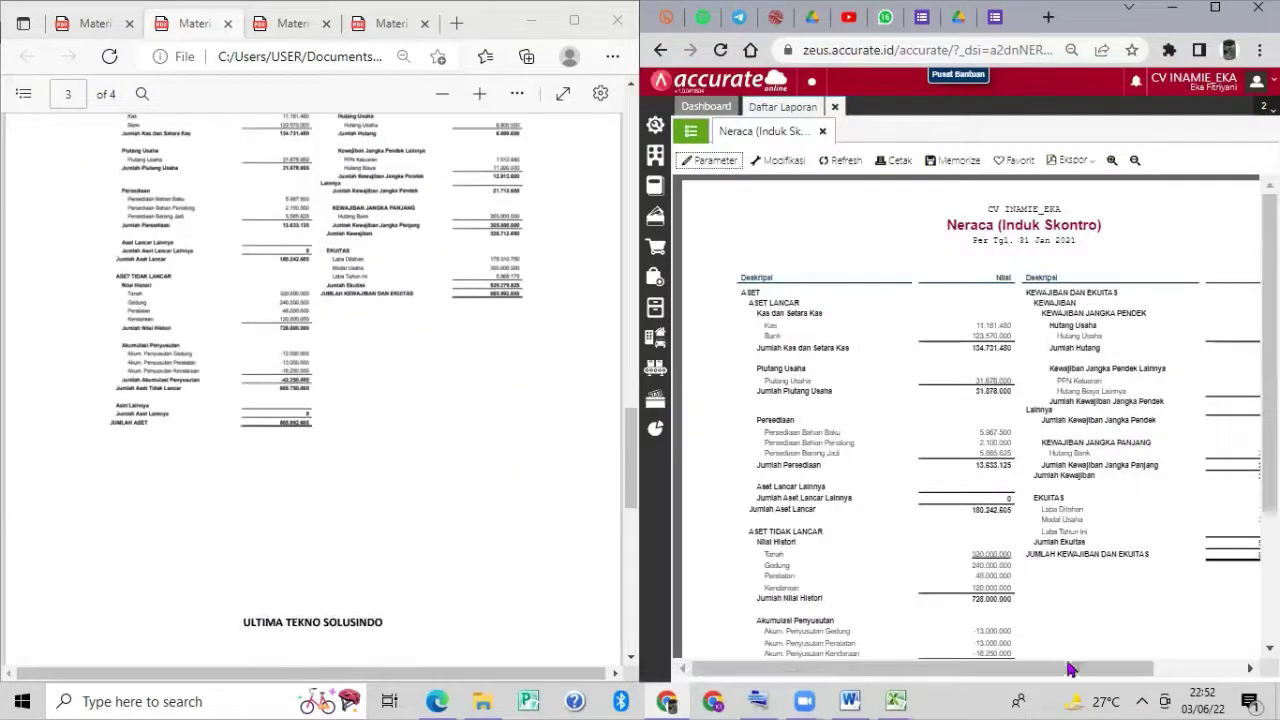
left_click_drag(1074, 668, 1146, 680)
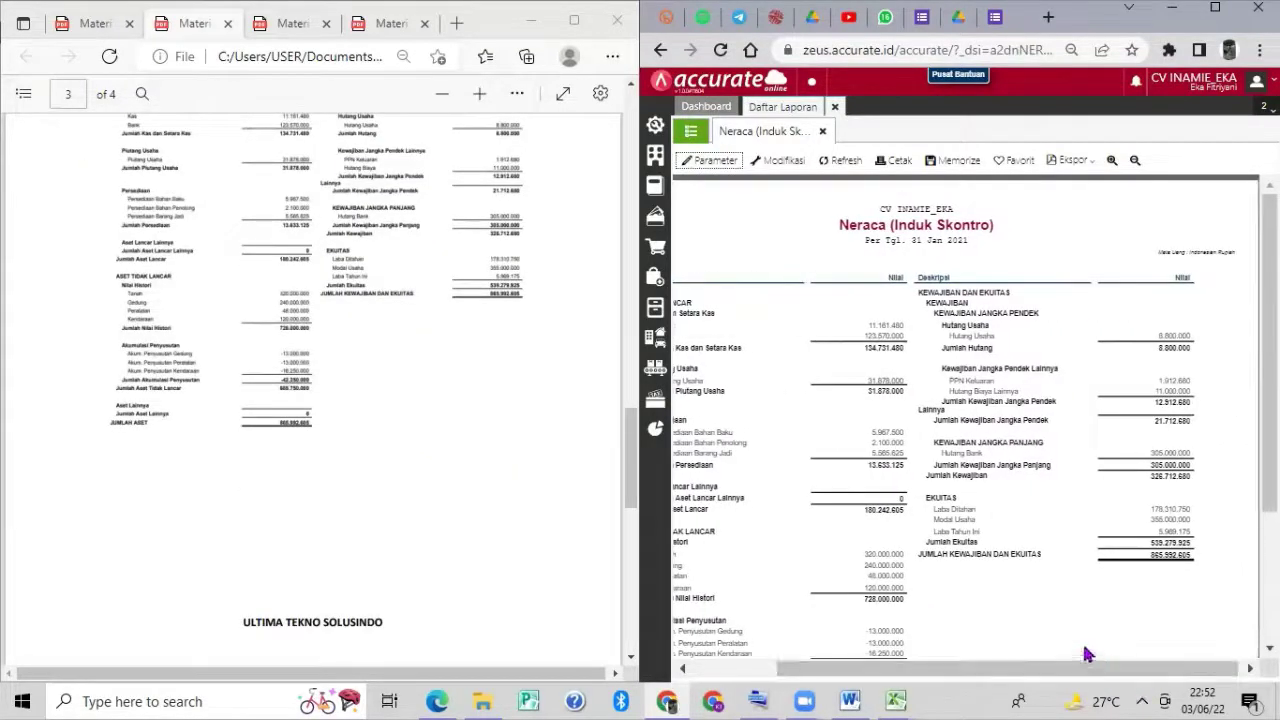
left_click(477, 96)
left_click(477, 96)
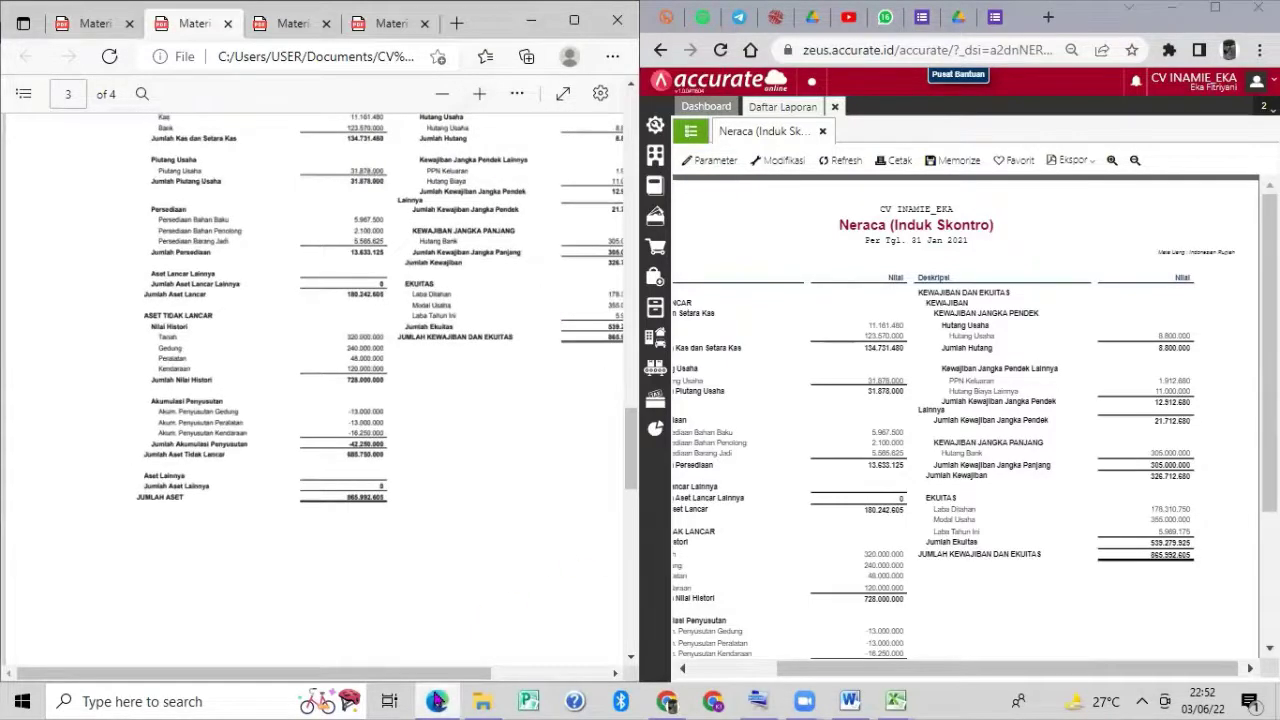
mouse_move(432, 695)
scroll(916, 350, "down", 5)
scroll(916, 343, "up", 5)
Run Laba/Rugi (Standar) for 01/01/2021–31/01/2021 and check net profit 5.969.175.
left_click(822, 131)
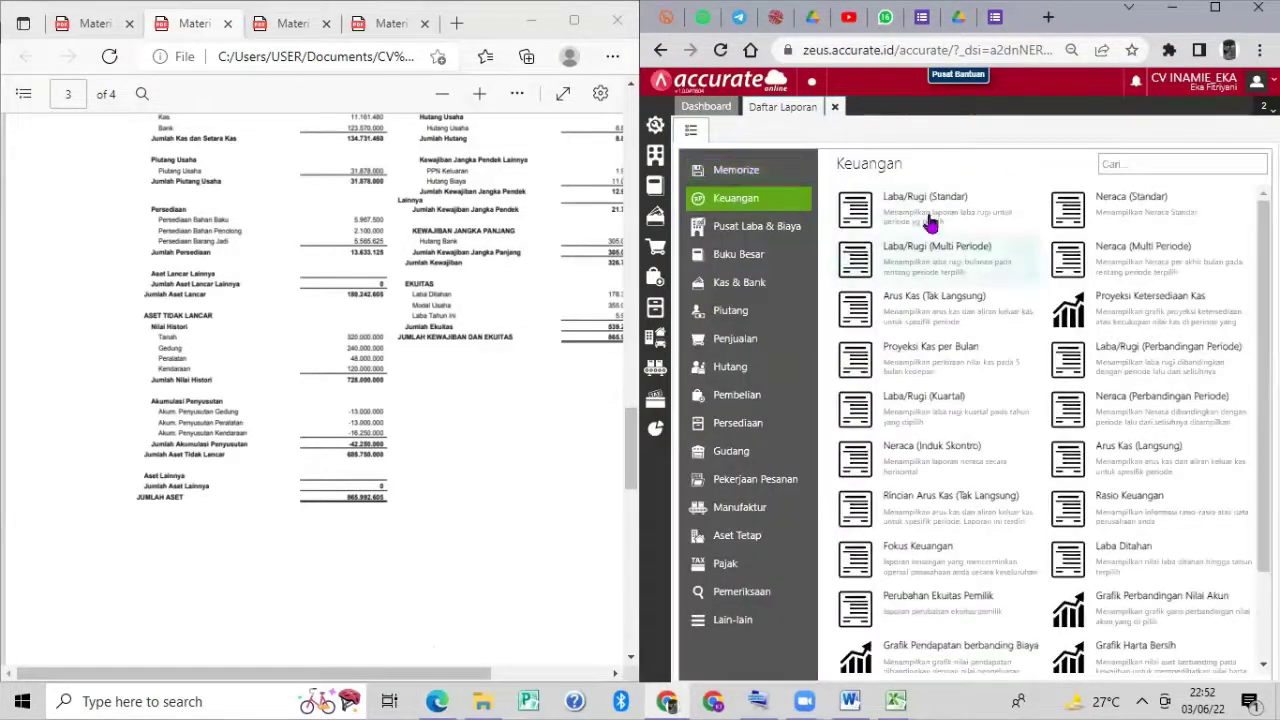
left_click(933, 215)
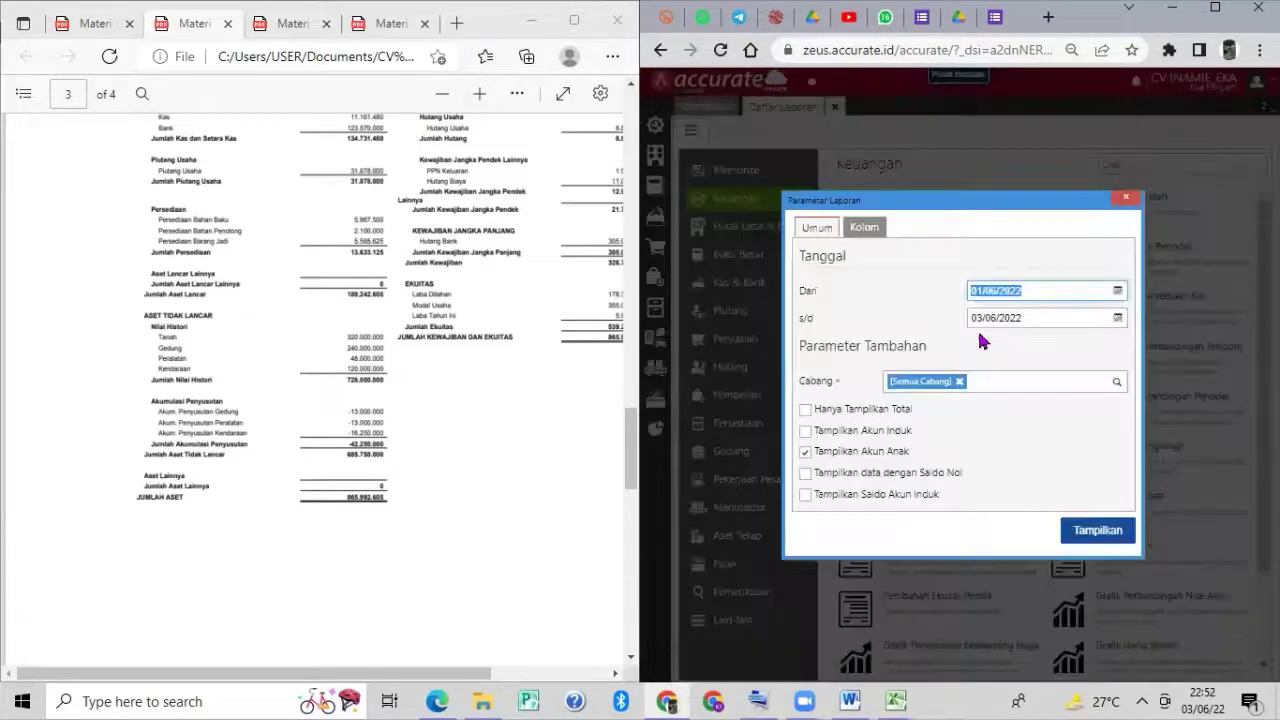
type("01/01/")
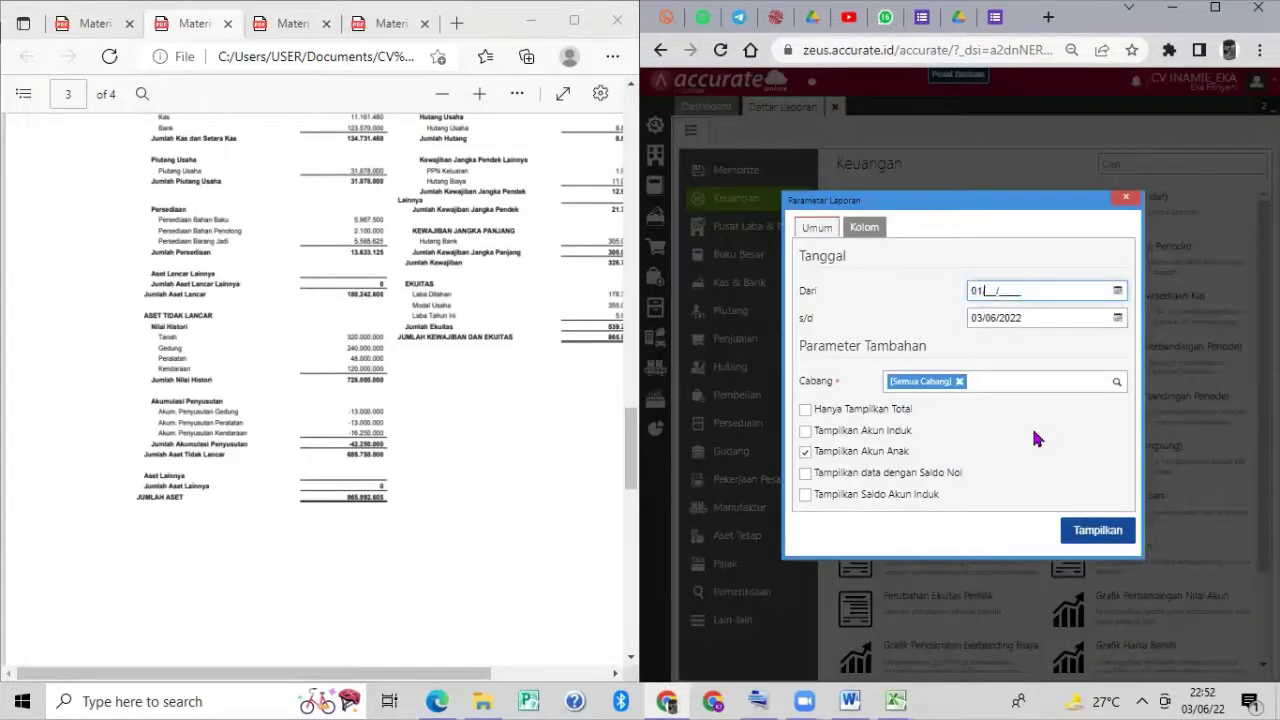
type("2021")
left_click(1096, 318)
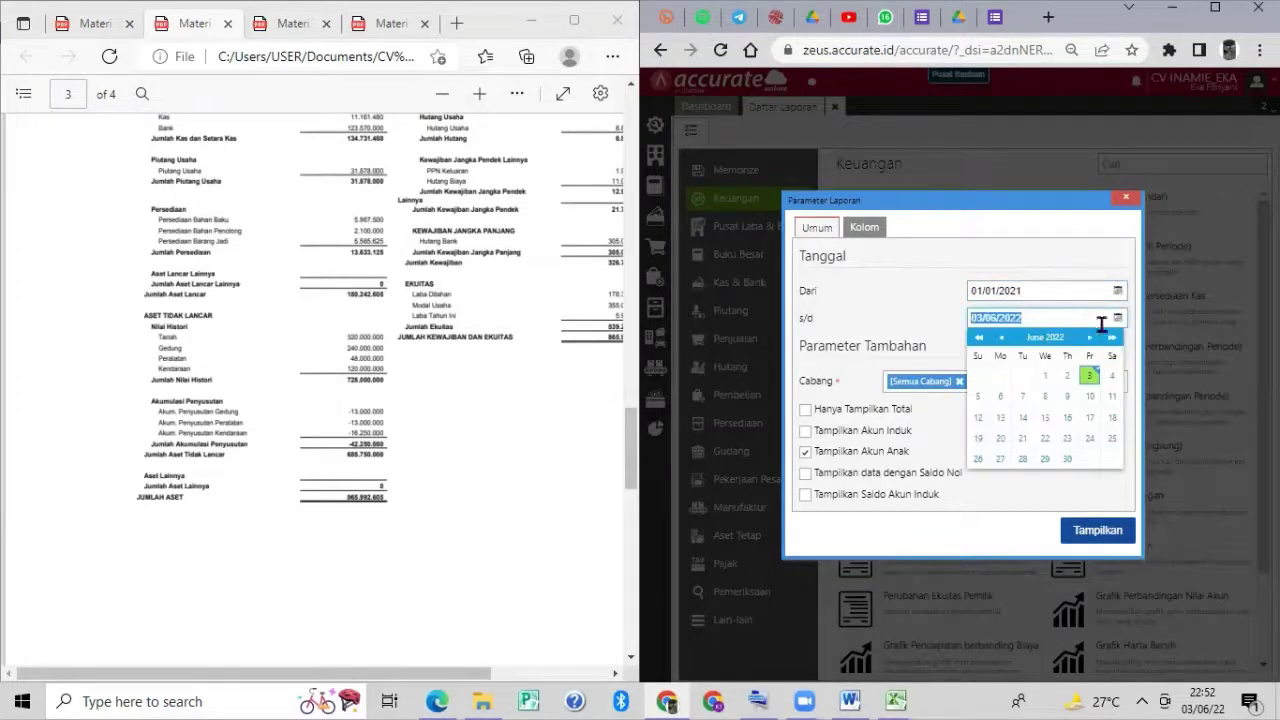
type("31/01/202")
left_click(1101, 532)
scroll(440, 375, "down", 10)
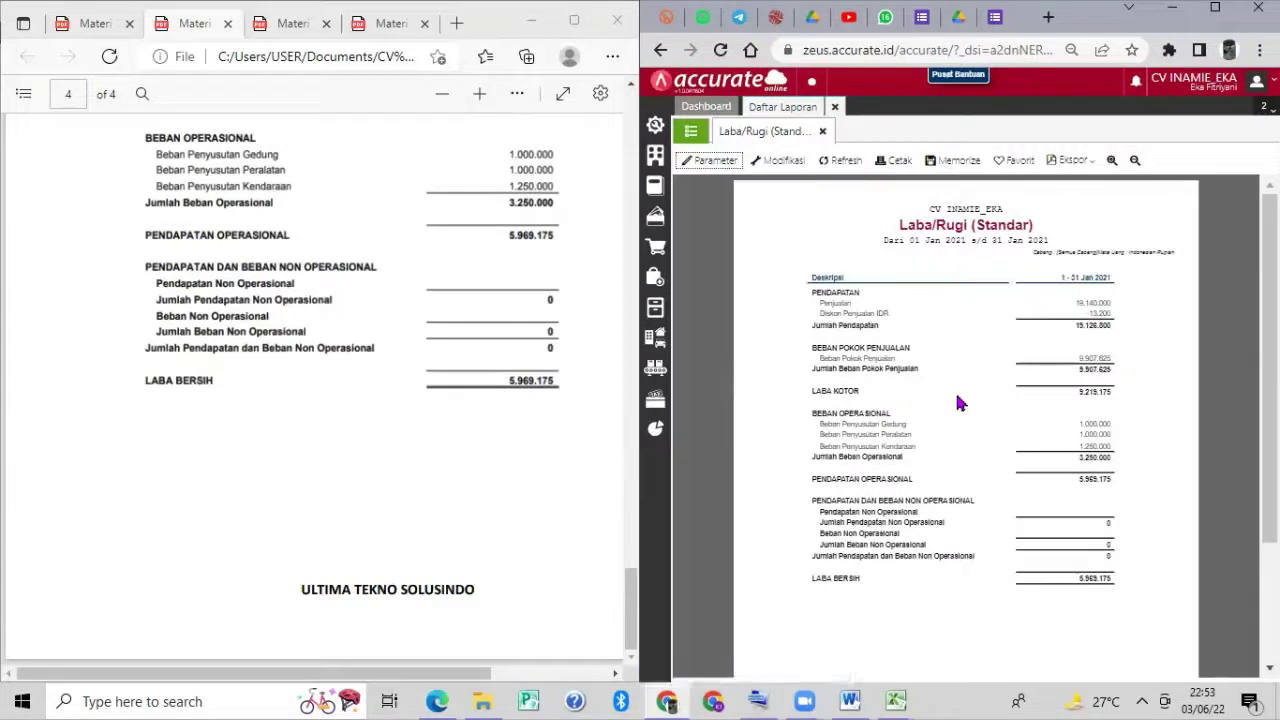
scroll(957, 402, "down", 3)
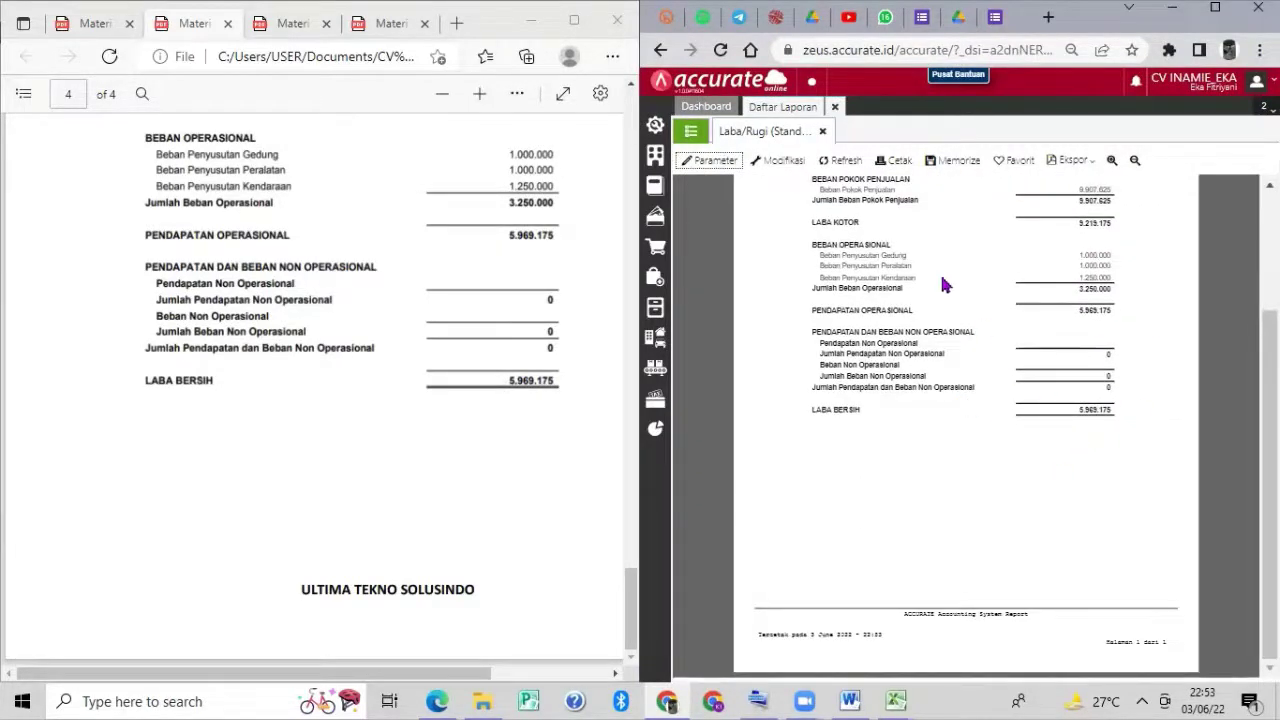
scroll(940, 270, "up", 3)
scroll(943, 271, "down", 3)
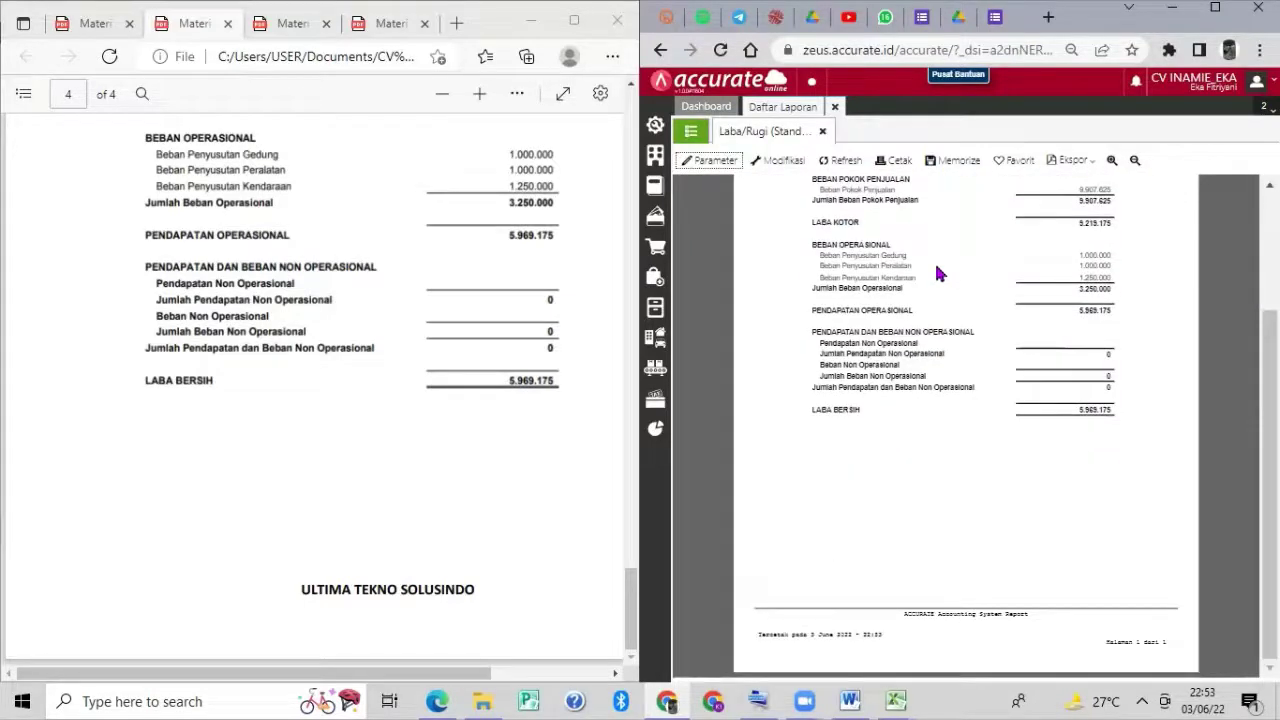